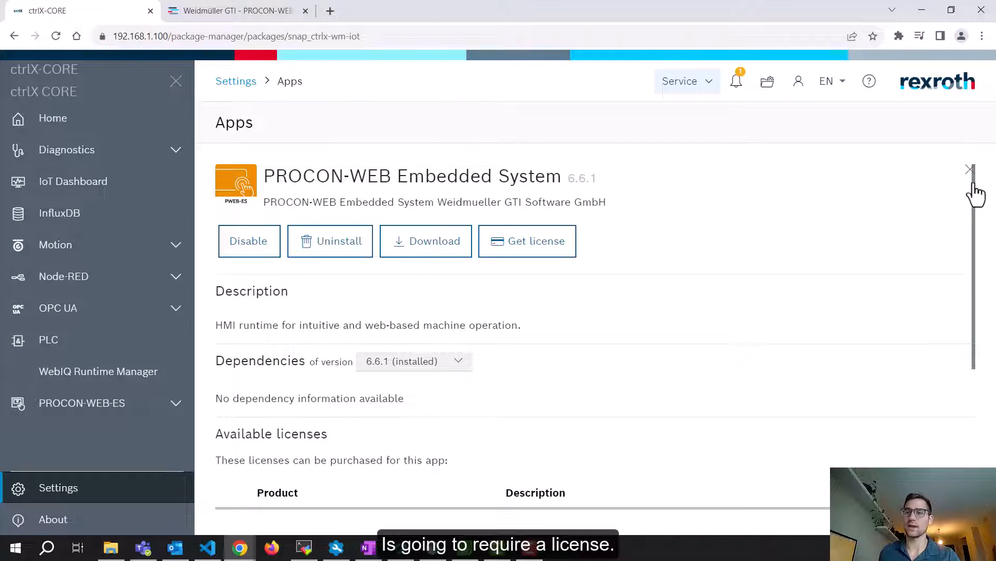
Review the PROCON-WEB Embedded System's available licences, including 100 Tags, then return to the Apps list
{"action": "left_click_drag", "start_coordinate": [974, 196], "coordinate": [941, 360]}
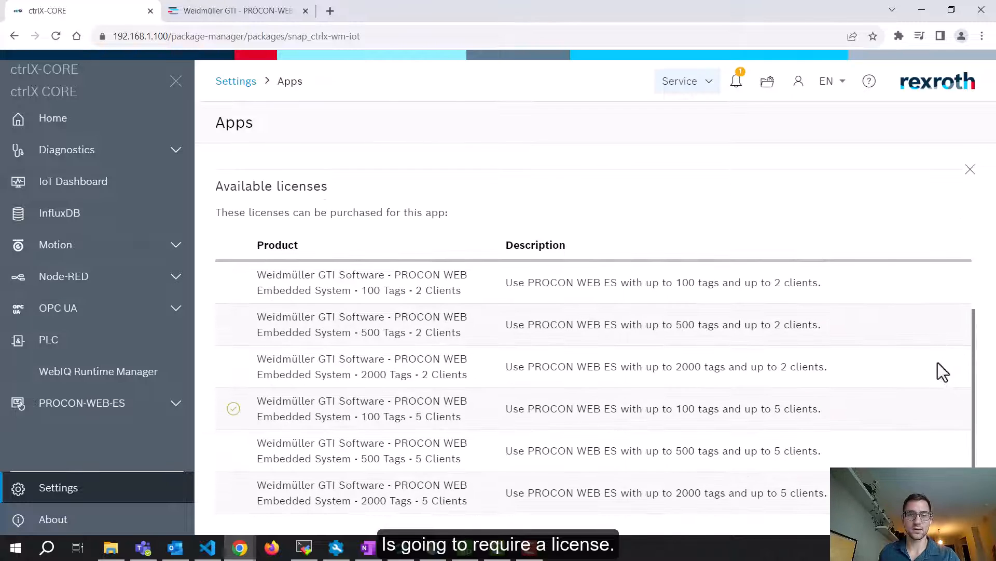
{"action": "left_click_drag", "start_coordinate": [361, 417], "coordinate": [405, 416]}
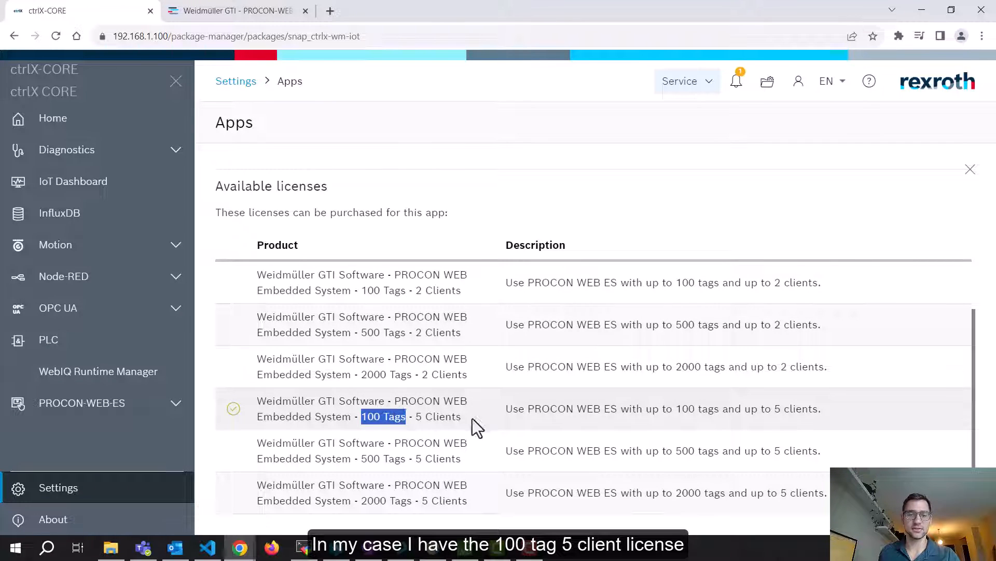
{"action": "left_click", "coordinate": [472, 418]}
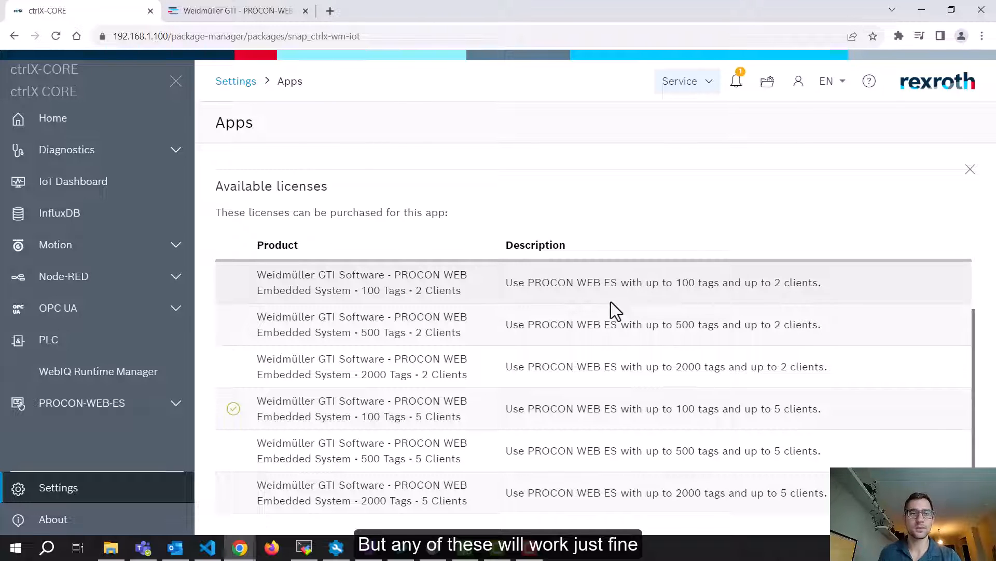
{"action": "left_click", "coordinate": [12, 42]}
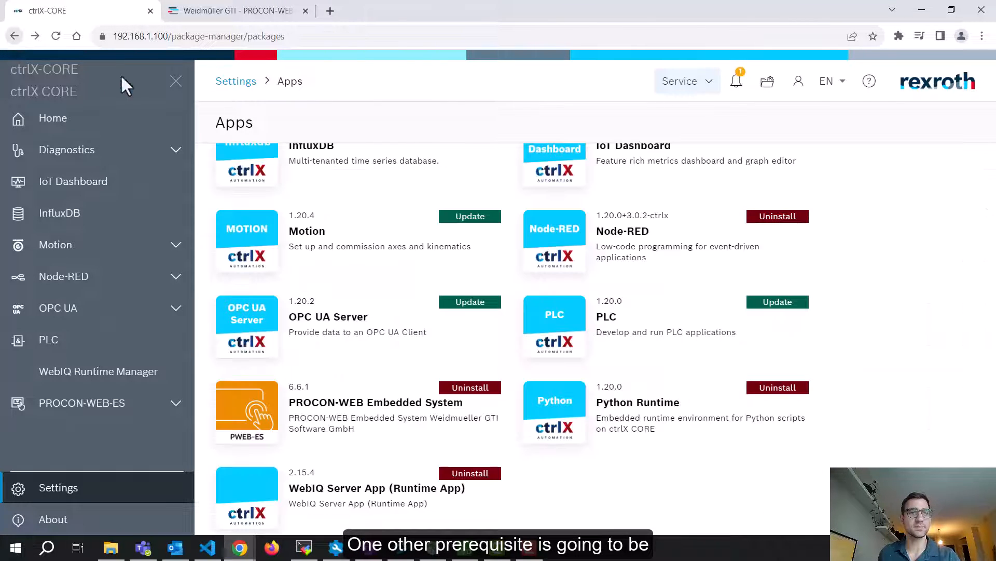
Open the OPC UA Server 1.20.2 details and scroll to confirm its active Standard licence
{"action": "left_click", "coordinate": [338, 326]}
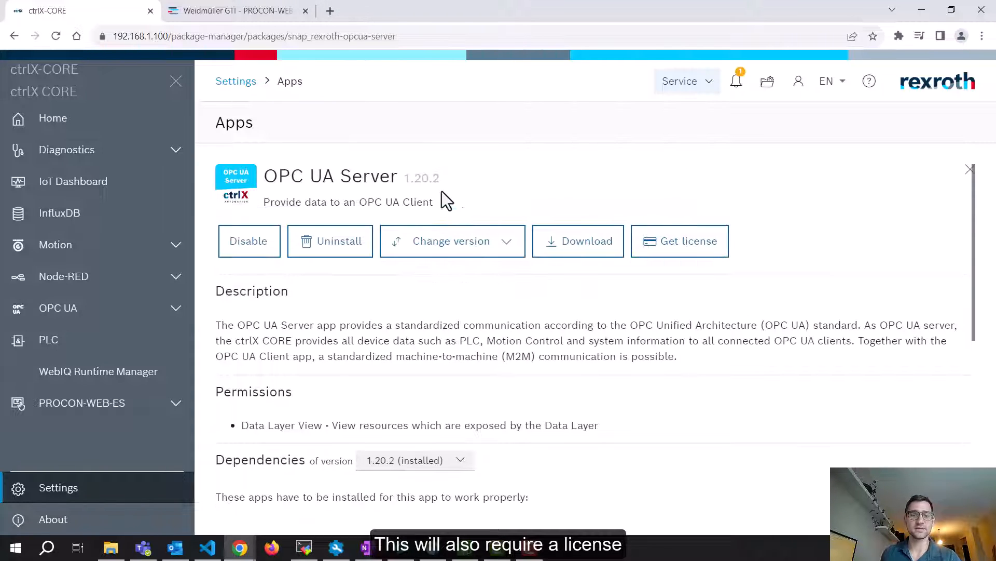
{"action": "left_click_drag", "start_coordinate": [401, 177], "coordinate": [452, 179]}
{"action": "left_click", "coordinate": [453, 179]}
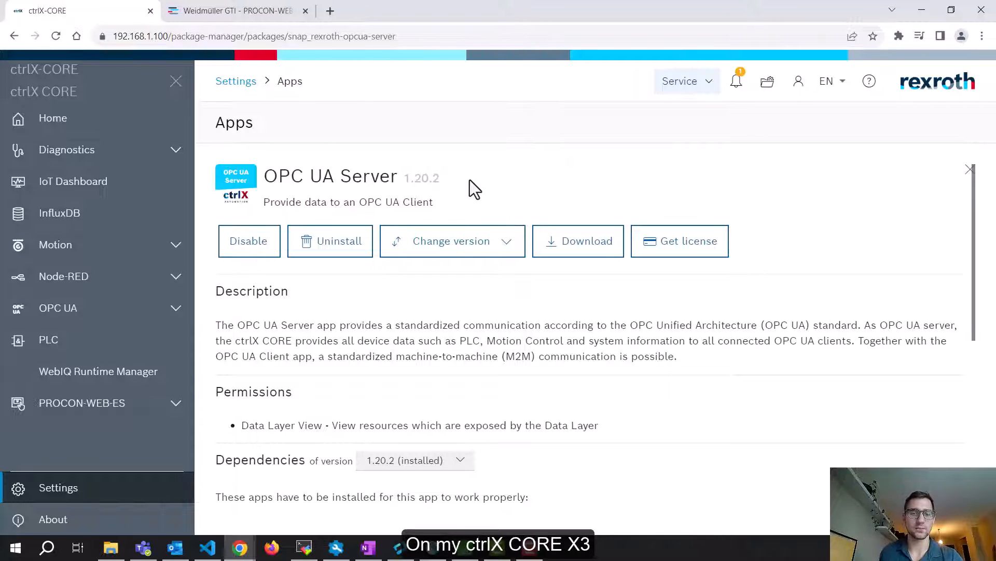
{"action": "scroll", "coordinate": [469, 180], "scroll_direction": "down", "scroll_amount": 6}
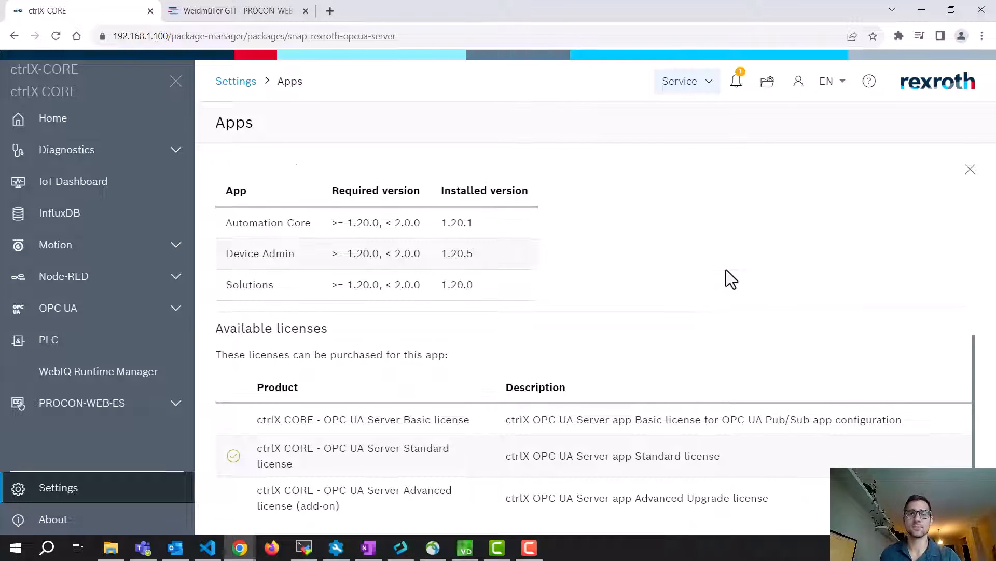
{"action": "scroll", "coordinate": [727, 270], "scroll_direction": "up", "scroll_amount": 6}
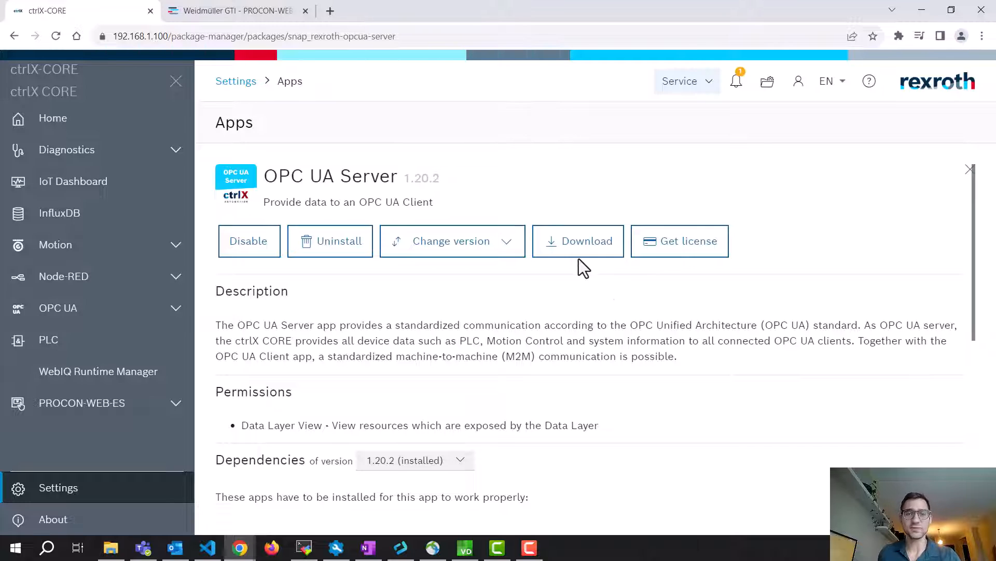
In PROCON-WEB Designer, choose 'Do not search for copy protection again' and accept limited-functions mode
{"action": "mouse_move", "coordinate": [464, 548]}
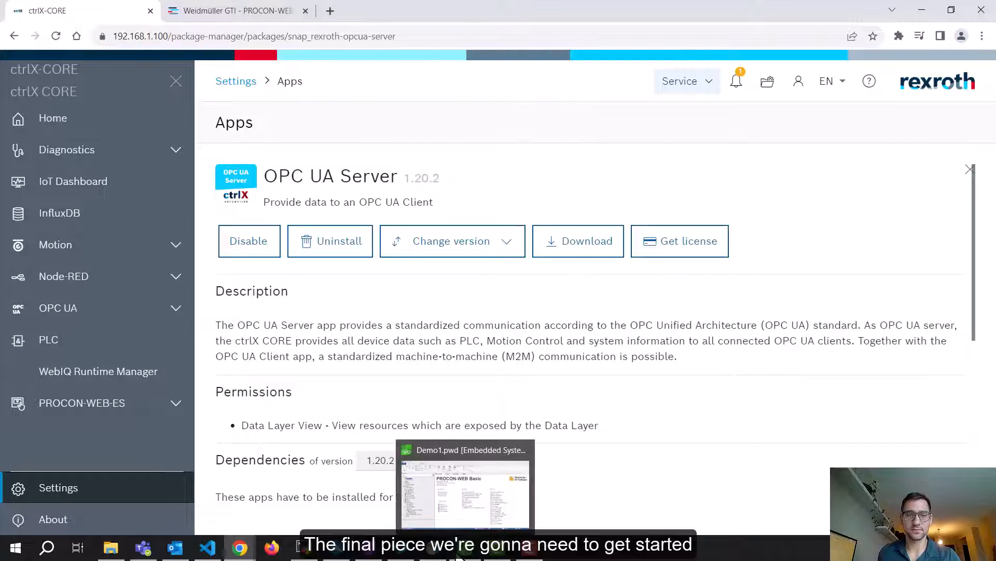
{"action": "left_click", "coordinate": [493, 490]}
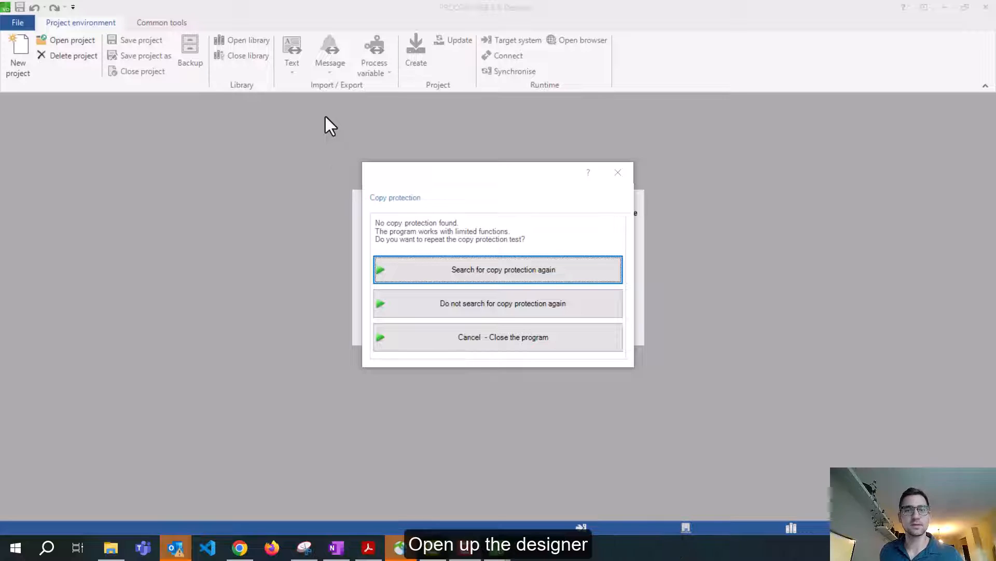
{"action": "mouse_move", "coordinate": [462, 182]}
{"action": "left_mouse_down"}
{"action": "mouse_move", "coordinate": [460, 160]}
{"action": "mouse_move", "coordinate": [470, 186]}
{"action": "mouse_move", "coordinate": [457, 188]}
{"action": "left_mouse_up"}
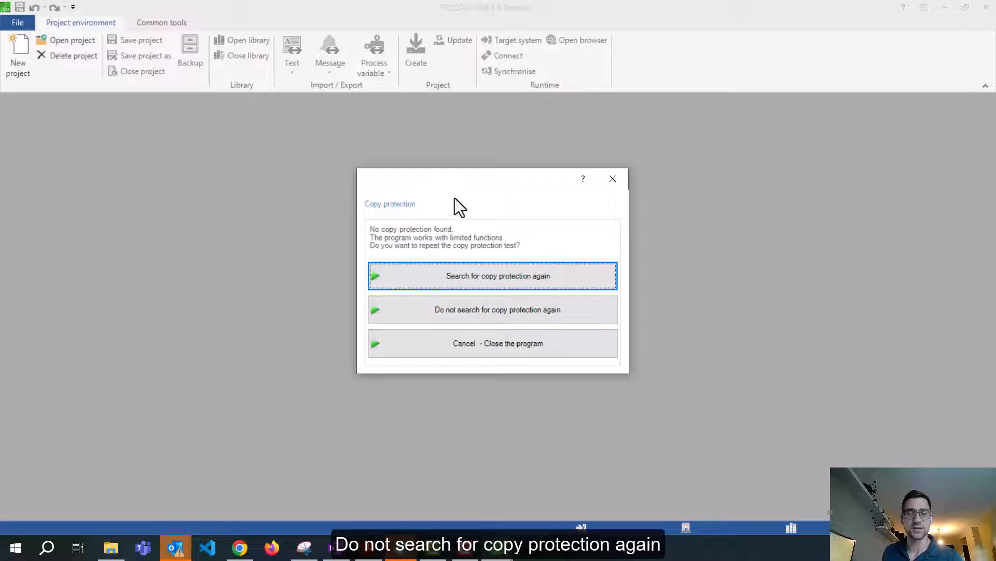
{"action": "left_click", "coordinate": [469, 310]}
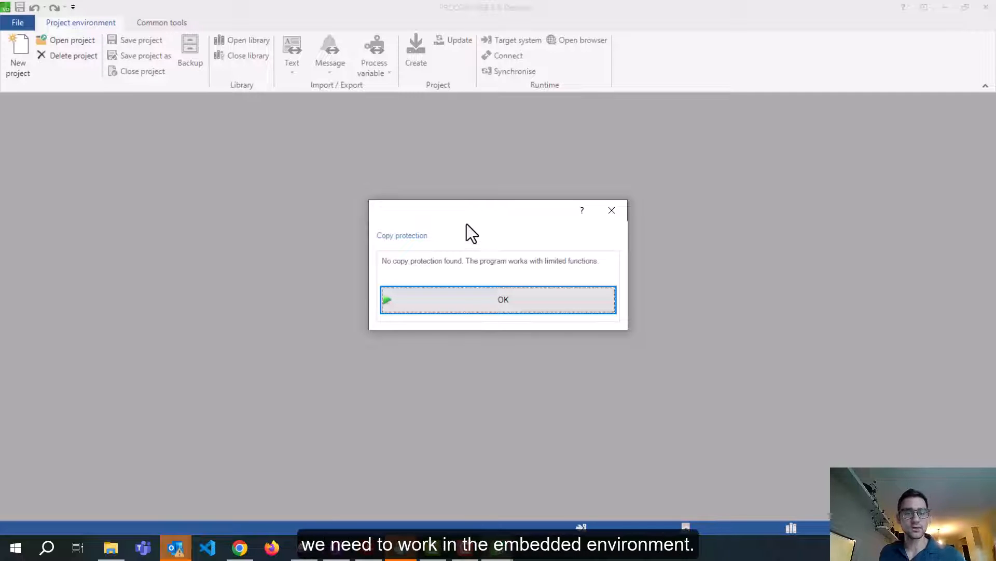
{"action": "left_click", "coordinate": [470, 298]}
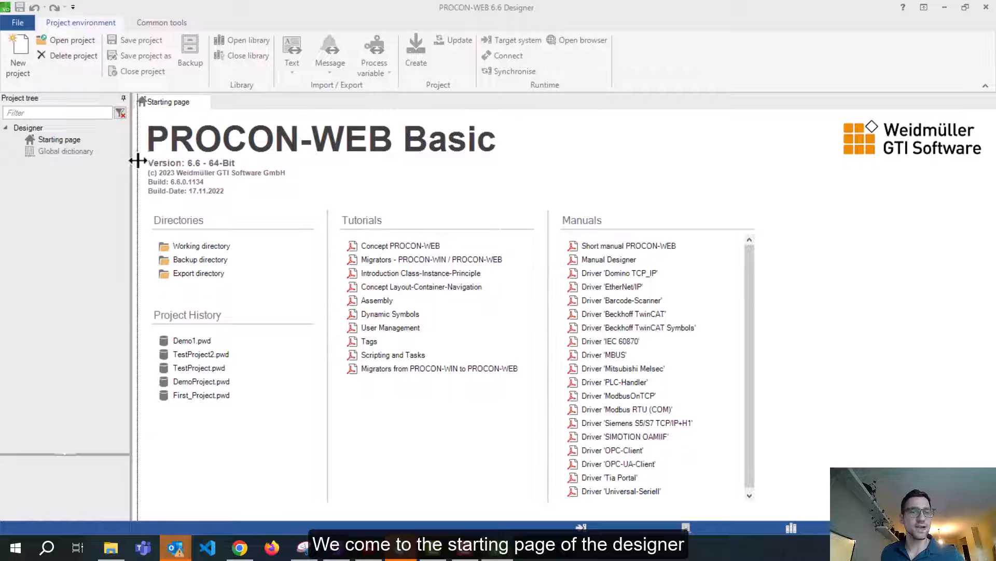
Drag the splitter slightly right to widen the Project tree beside the starting page
{"action": "left_click_drag", "start_coordinate": [131, 164], "coordinate": [139, 164]}
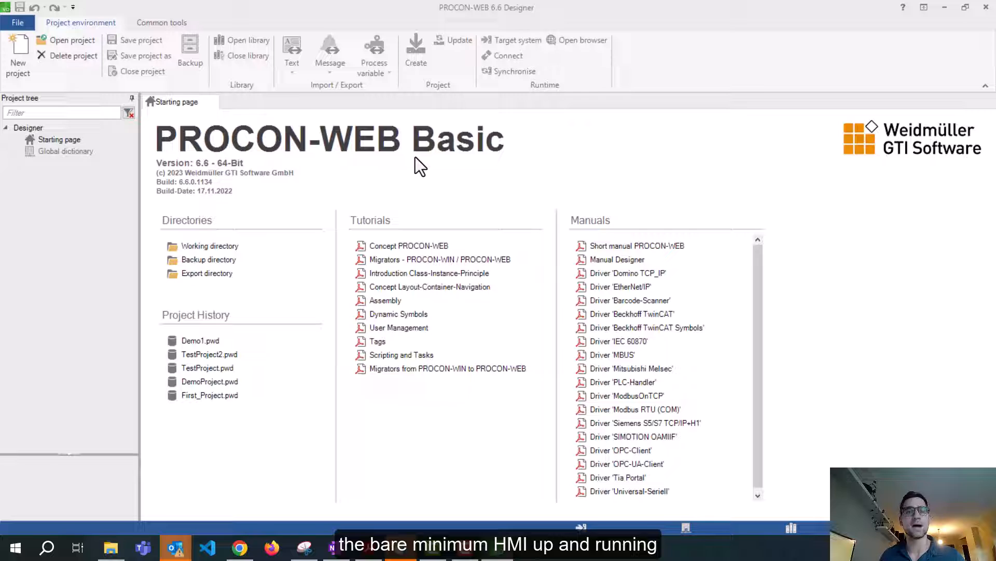
Create project 'DemoPROCON' targeting Embedded Systems from the Empty project template
{"action": "left_click", "coordinate": [19, 73]}
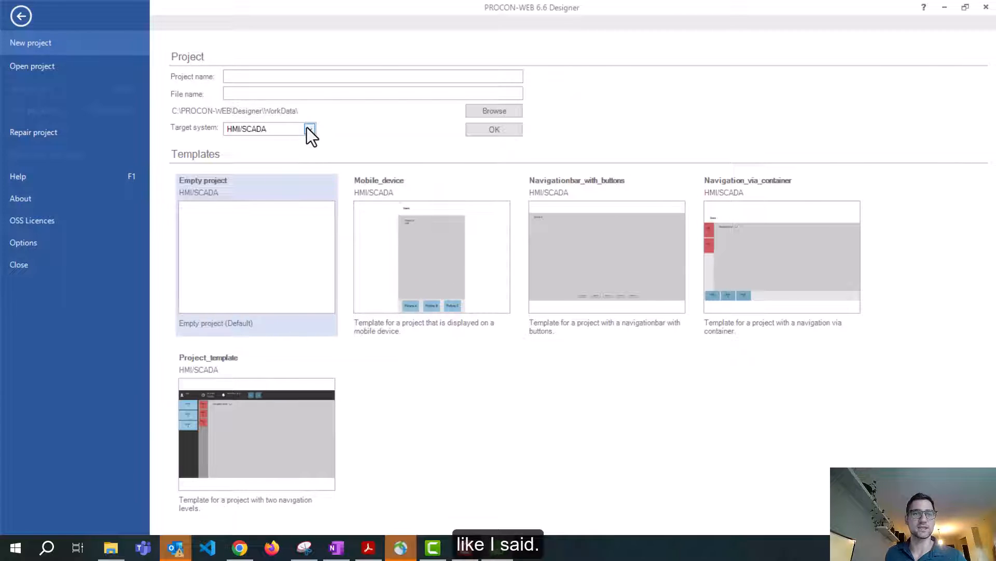
{"action": "left_click", "coordinate": [238, 77]}
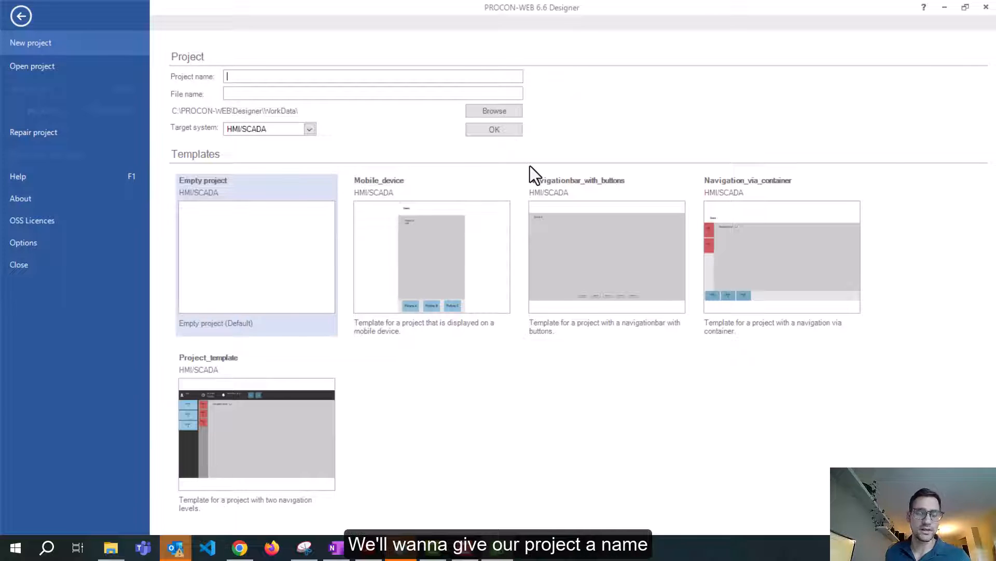
{"action": "type", "text": "Demo"}
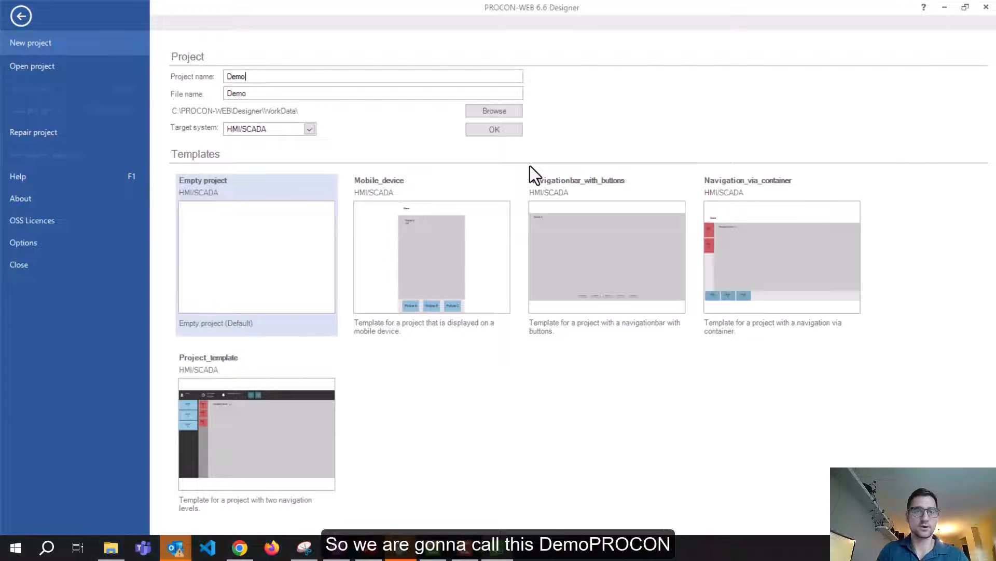
{"action": "type", "text": "P"}
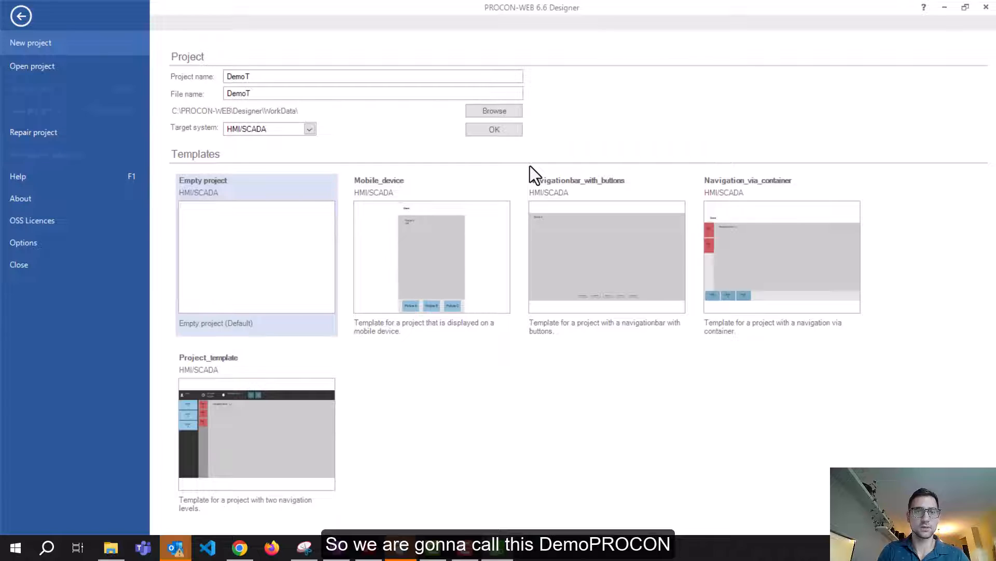
{"action": "key", "text": "BackSpace"}
{"action": "type", "text": "PROCOJN"}
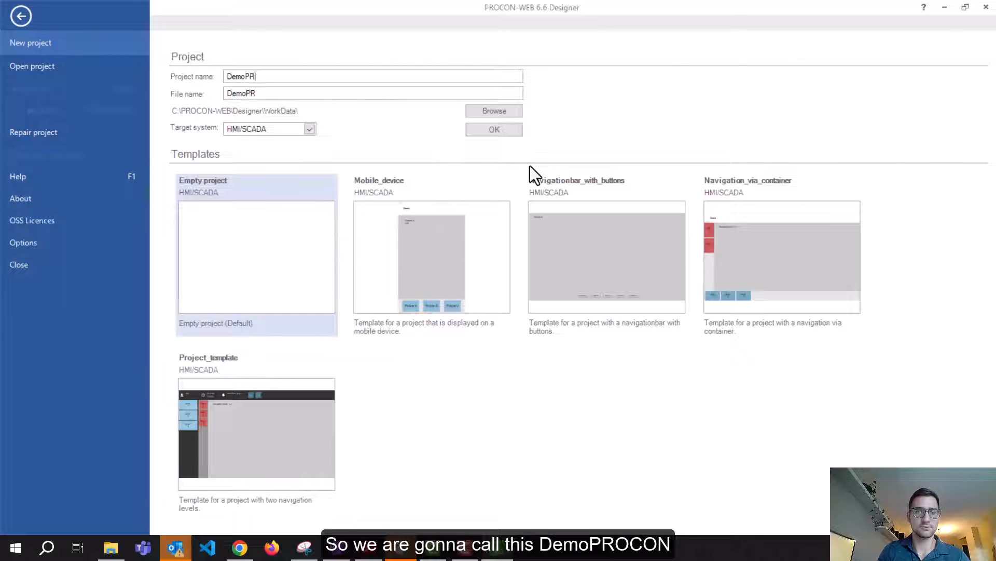
{"action": "key", "text": "BackSpace"}
{"action": "key", "text": "BackSpace"}
{"action": "type", "text": "N"}
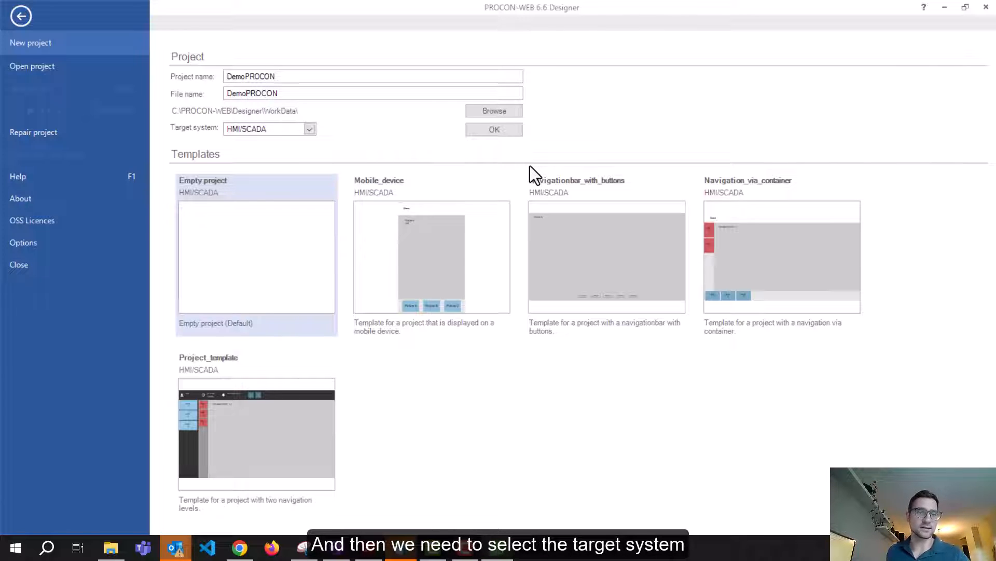
{"action": "left_click", "coordinate": [310, 130]}
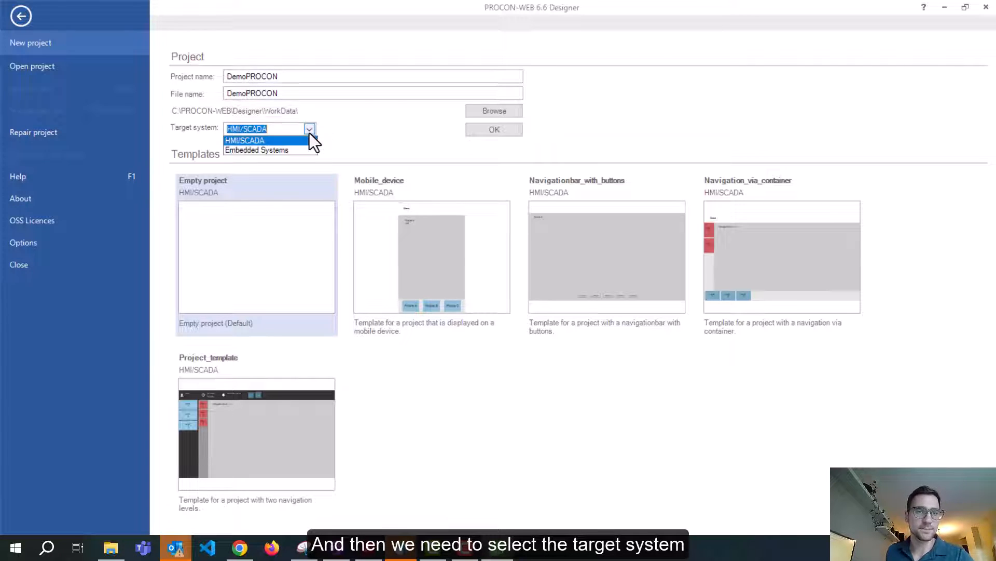
{"action": "left_click", "coordinate": [287, 150]}
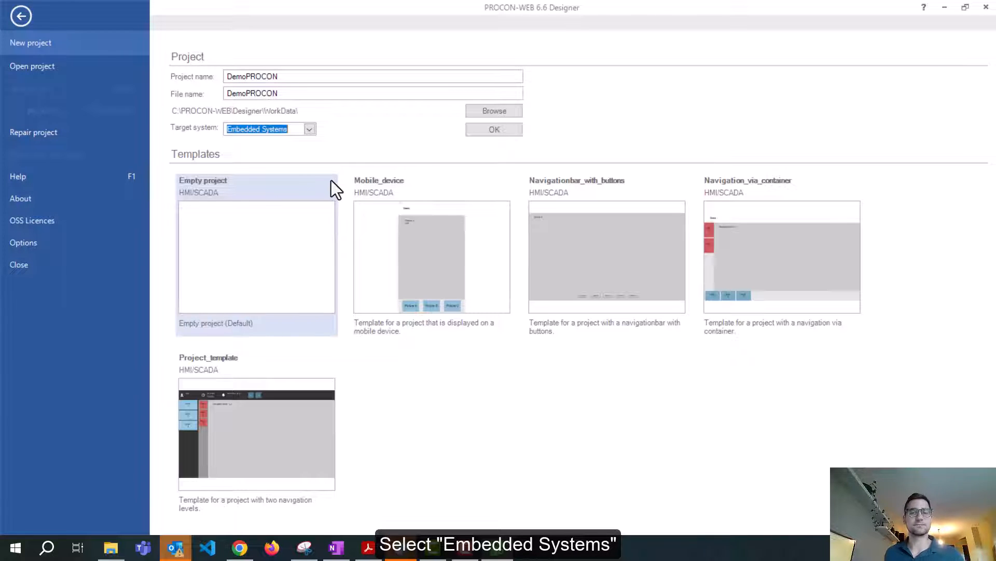
{"action": "left_click", "coordinate": [250, 286]}
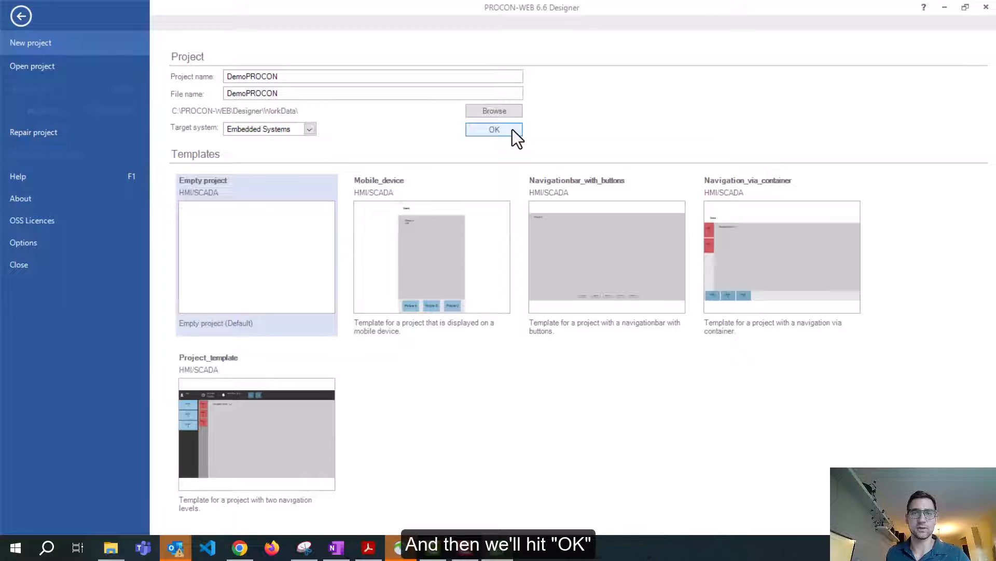
{"action": "left_click", "coordinate": [494, 129]}
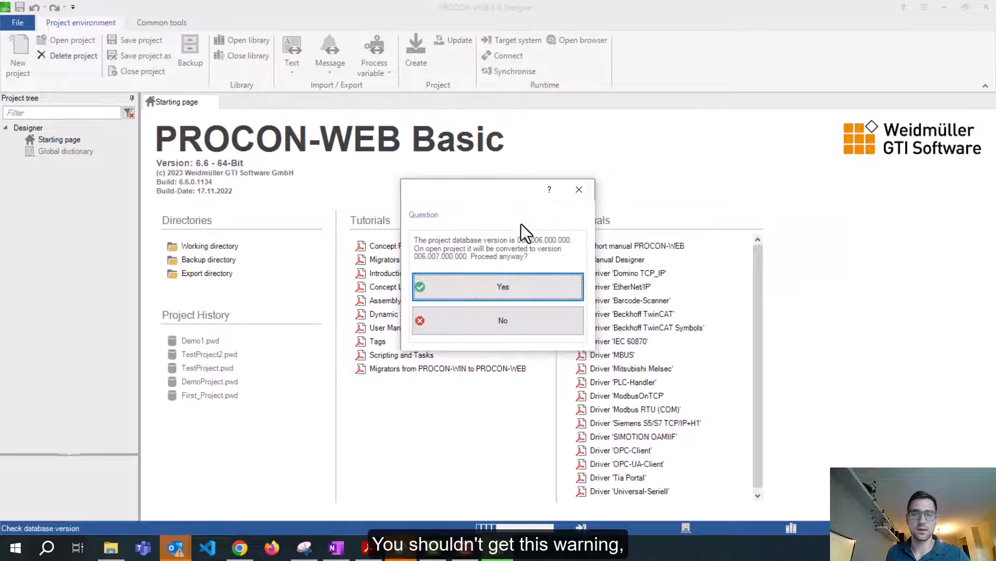
Accept the database version conversion and slightly narrow the Project tree panel
{"action": "left_click", "coordinate": [509, 294]}
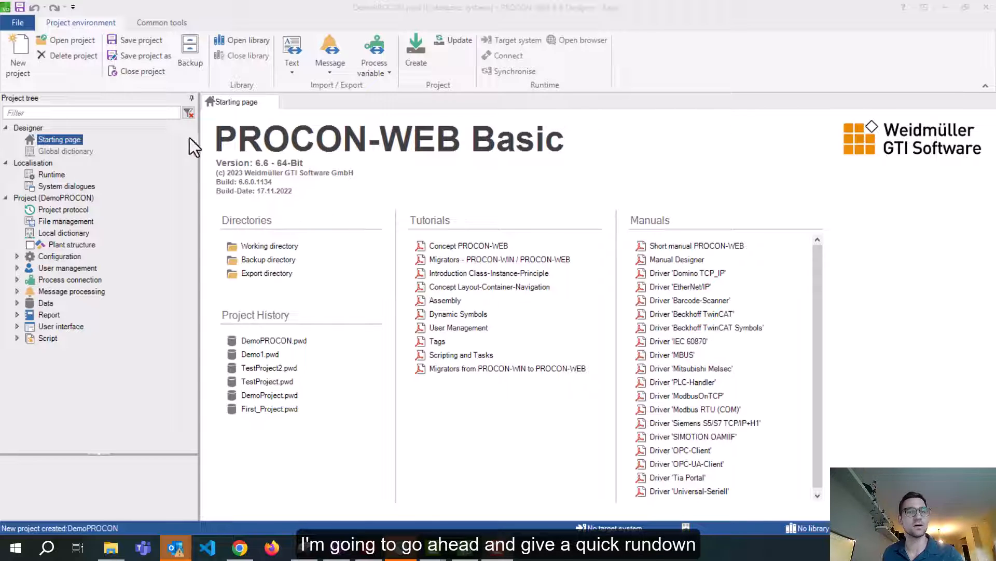
{"action": "left_click_drag", "start_coordinate": [200, 145], "coordinate": [195, 145]}
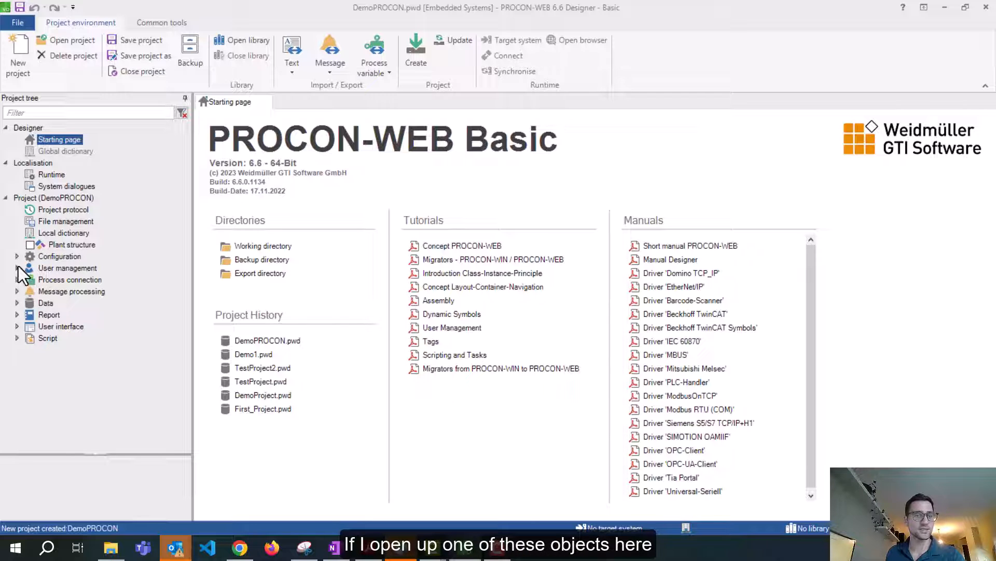
Open the Class_1 picture class and expand its Dimension, Picture attributes and Picture type properties
{"action": "left_click", "coordinate": [17, 327]}
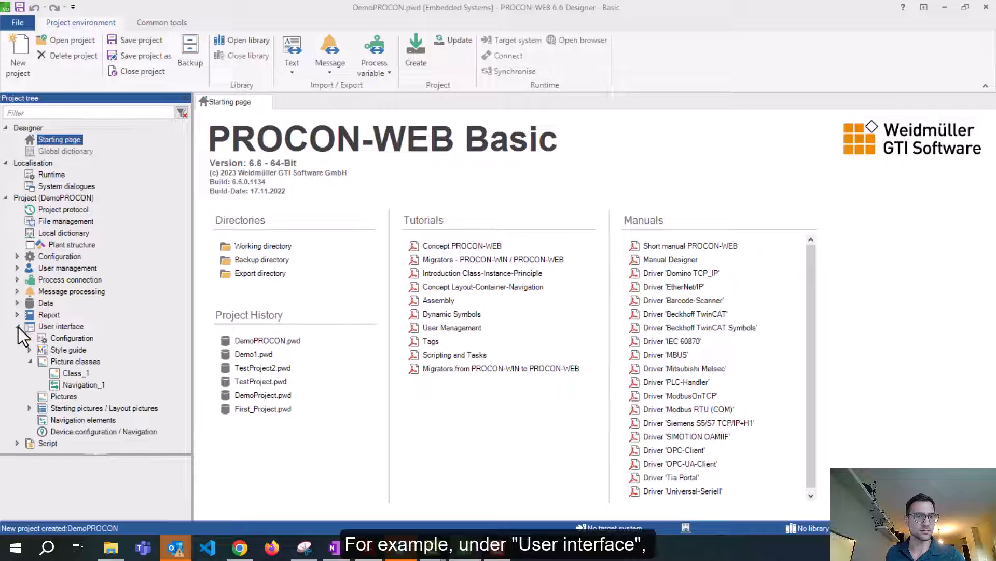
{"action": "double_click", "coordinate": [72, 373]}
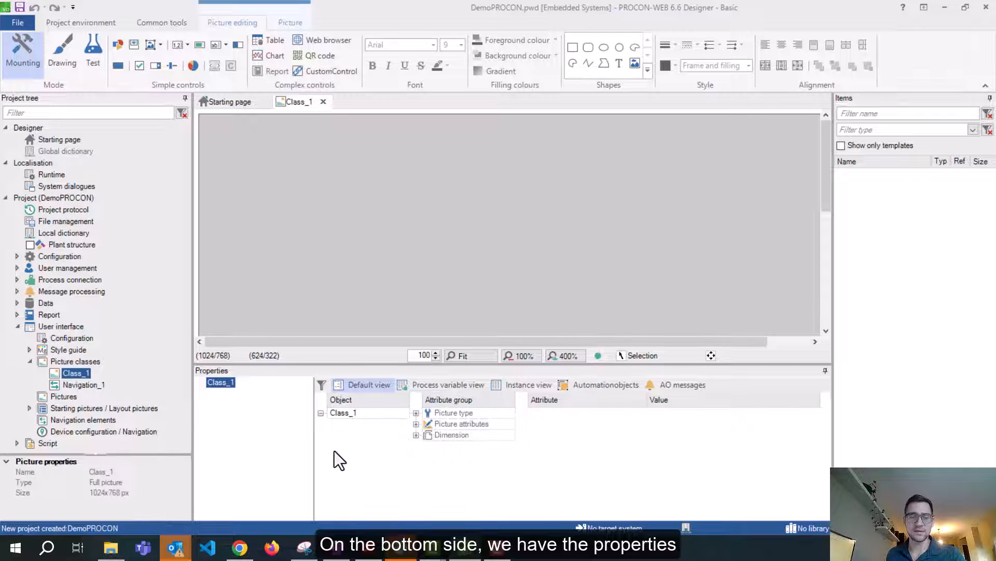
{"action": "left_click", "coordinate": [231, 385]}
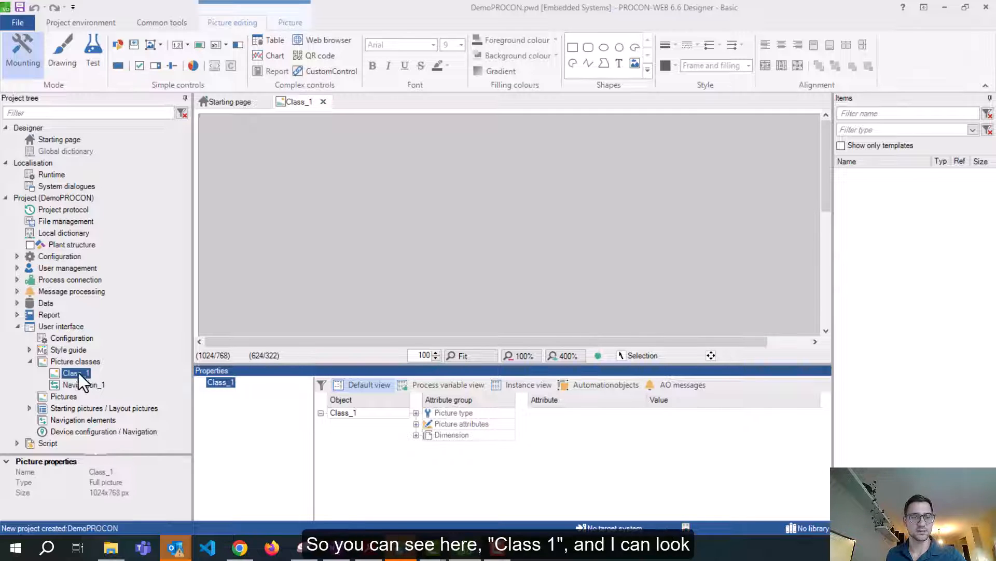
{"action": "left_click", "coordinate": [416, 435]}
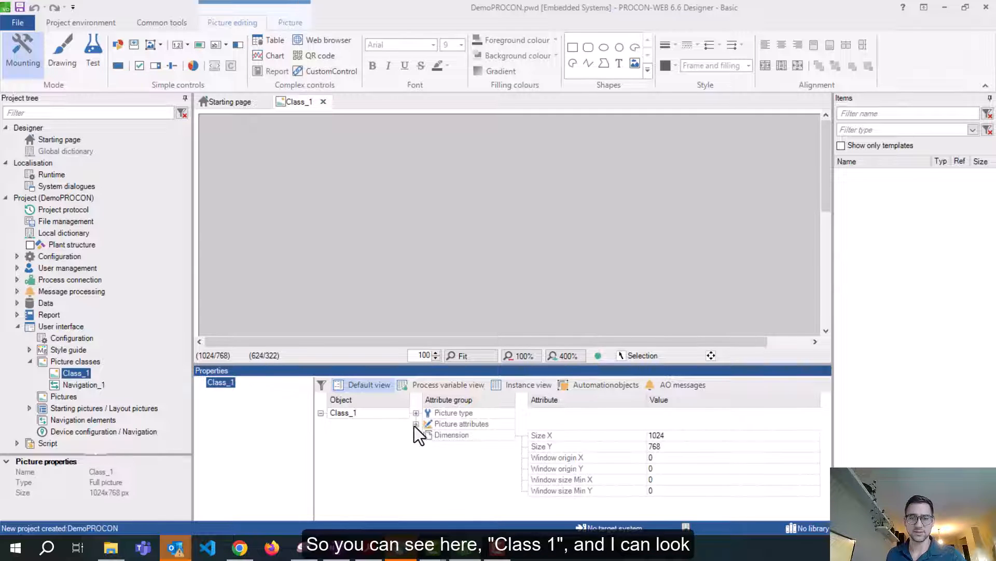
{"action": "left_click", "coordinate": [416, 424]}
{"action": "left_click", "coordinate": [415, 414]}
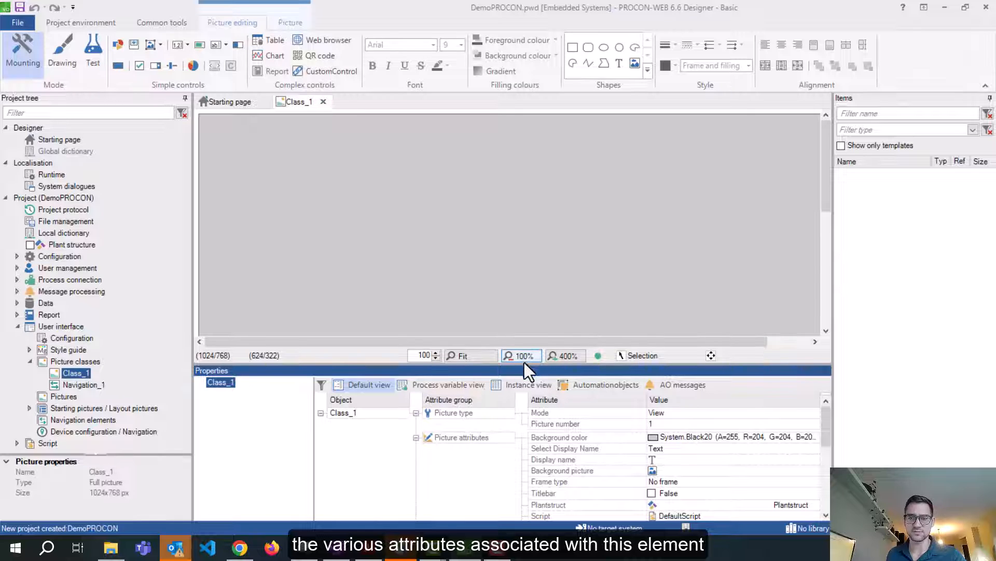
Raise the properties splitter to show Dimension rows, then lower it to enlarge the canvas
{"action": "left_click_drag", "start_coordinate": [524, 363], "coordinate": [527, 271]}
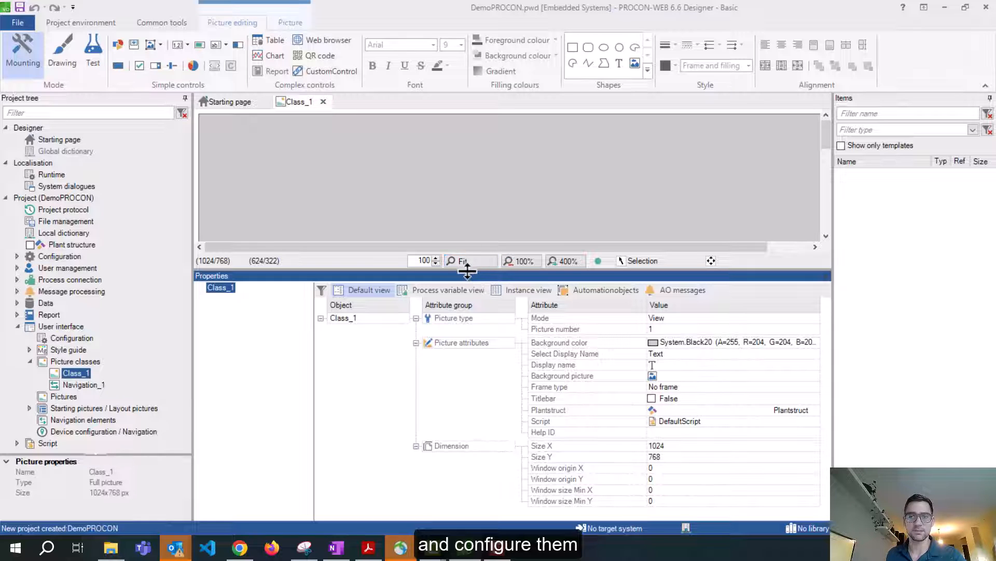
{"action": "left_click_drag", "start_coordinate": [456, 270], "coordinate": [539, 307]}
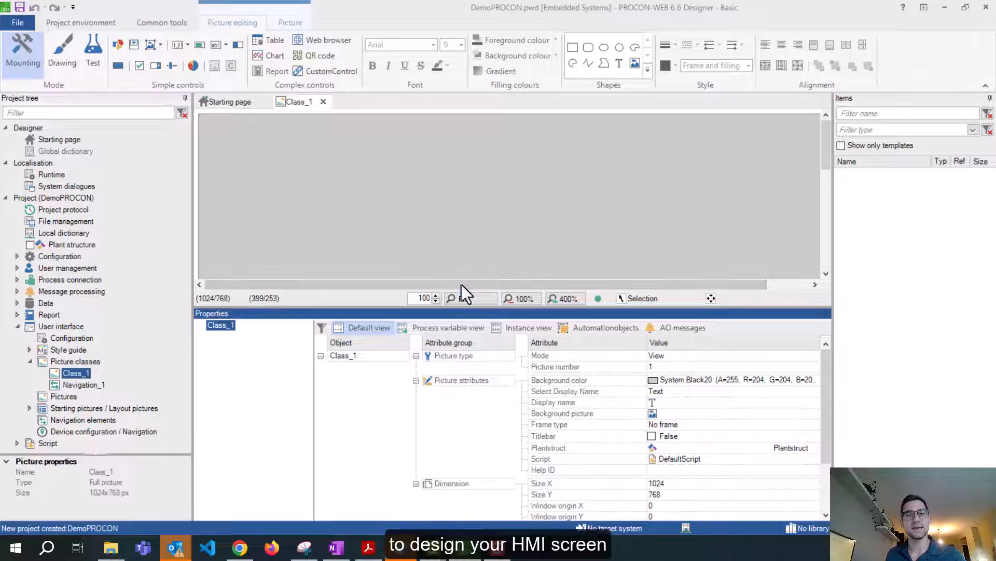
{"action": "left_click_drag", "start_coordinate": [457, 310], "coordinate": [457, 382]}
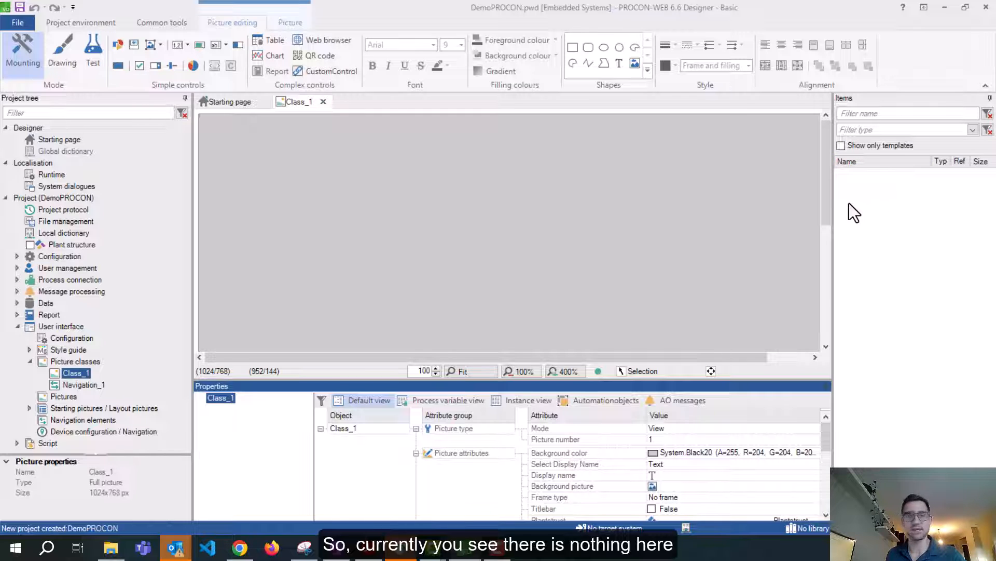
{"action": "left_click", "coordinate": [329, 229]}
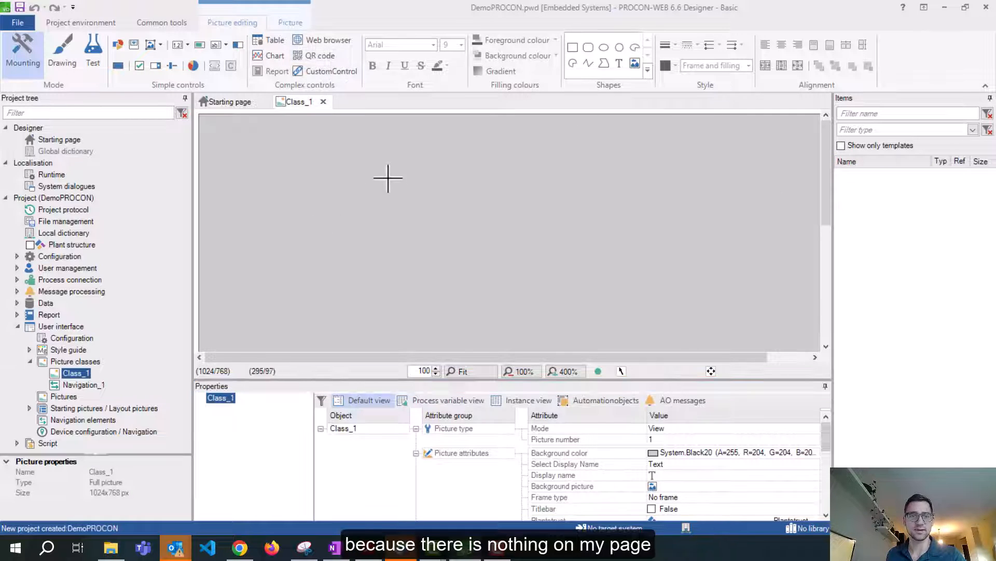
Add Button1 to Class_1, move it down-right, then delete it from the canvas
{"action": "left_click", "coordinate": [118, 66]}
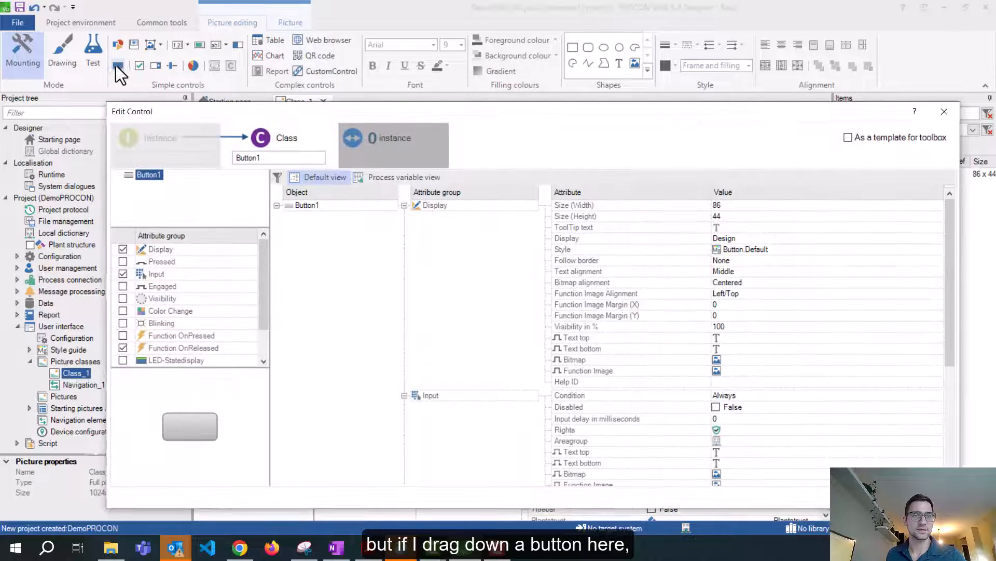
{"action": "left_click", "coordinate": [878, 496]}
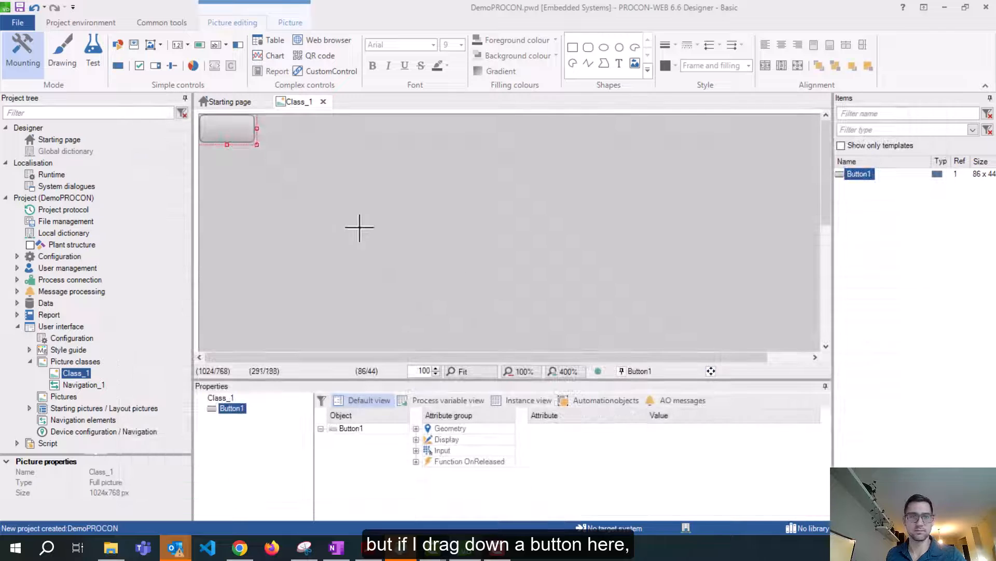
{"action": "left_click_drag", "start_coordinate": [233, 124], "coordinate": [353, 180]}
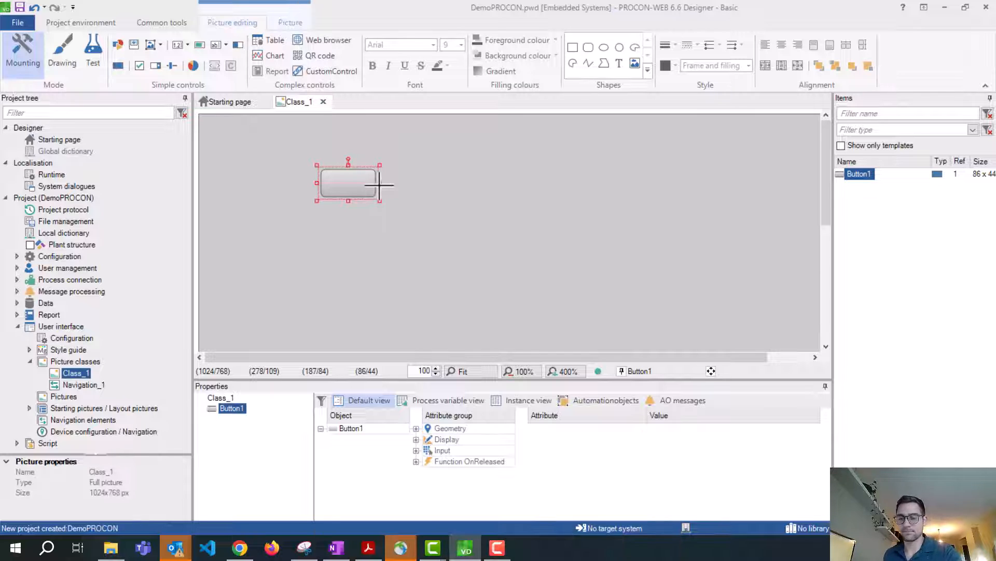
{"action": "key", "text": "Delete"}
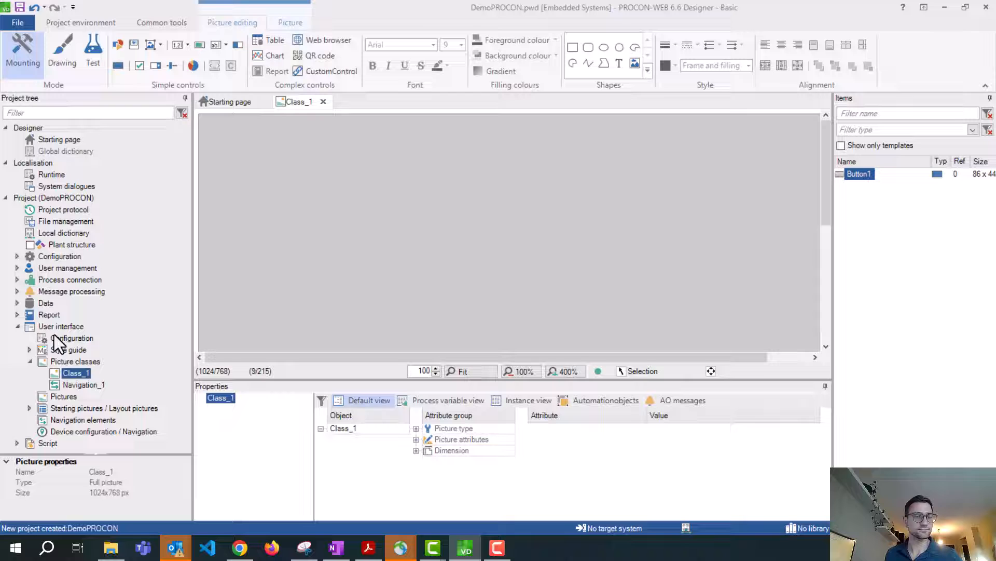
{"action": "left_click", "coordinate": [30, 361]}
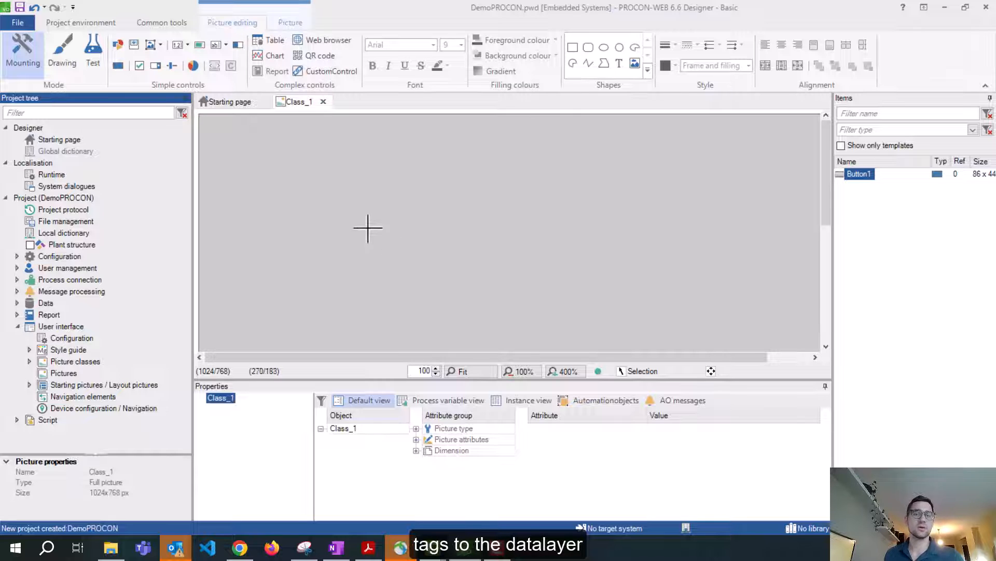
Expand Process connection, open the Process variables (Tags) table and narrow its Name column
{"action": "left_click", "coordinate": [64, 281]}
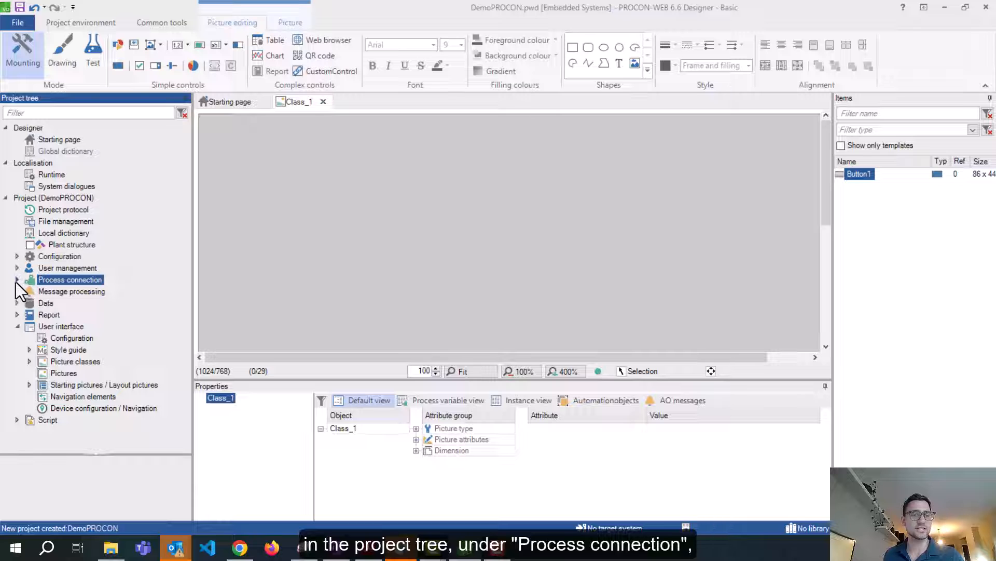
{"action": "left_click", "coordinate": [16, 281]}
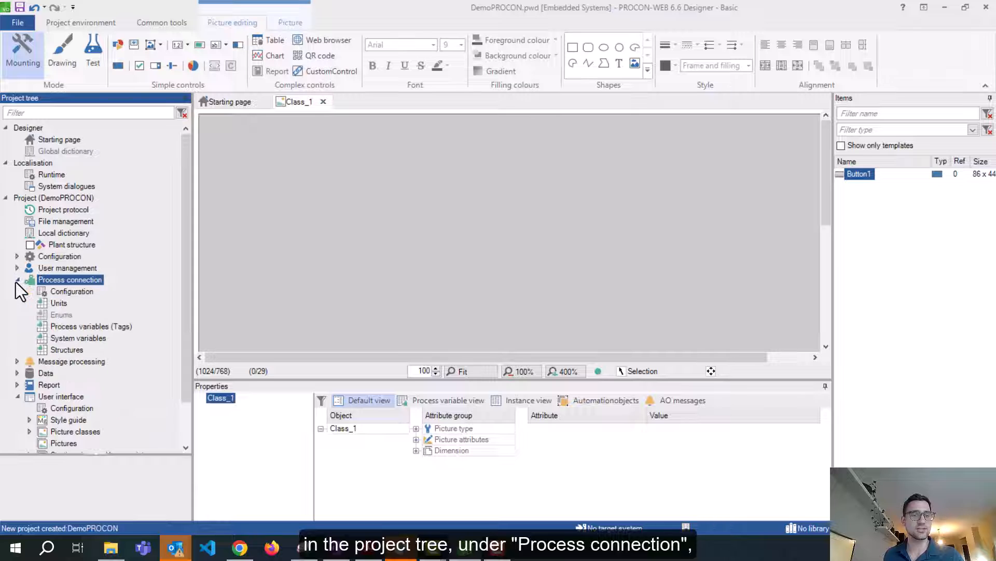
{"action": "double_click", "coordinate": [78, 329]}
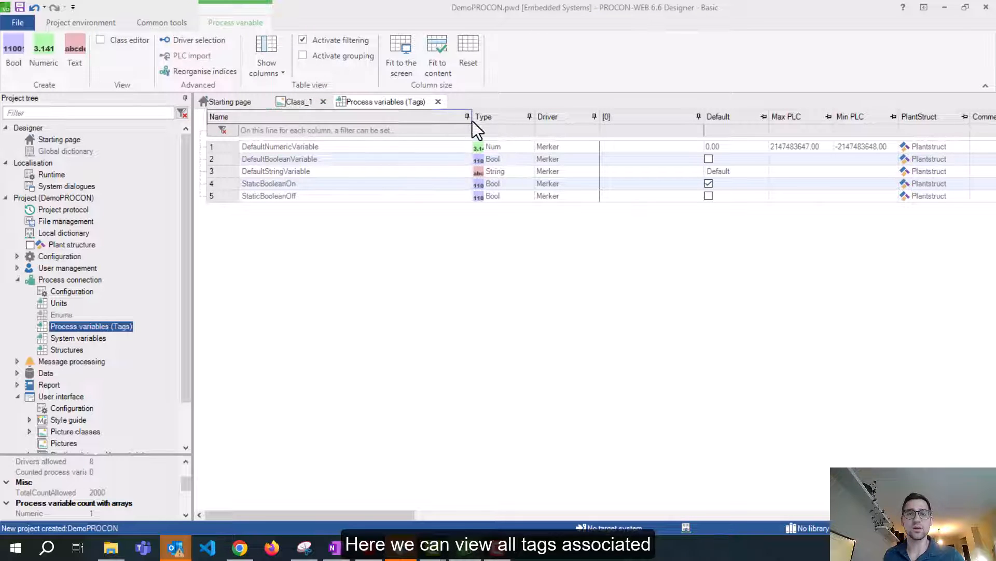
{"action": "left_click_drag", "start_coordinate": [473, 120], "coordinate": [414, 117]}
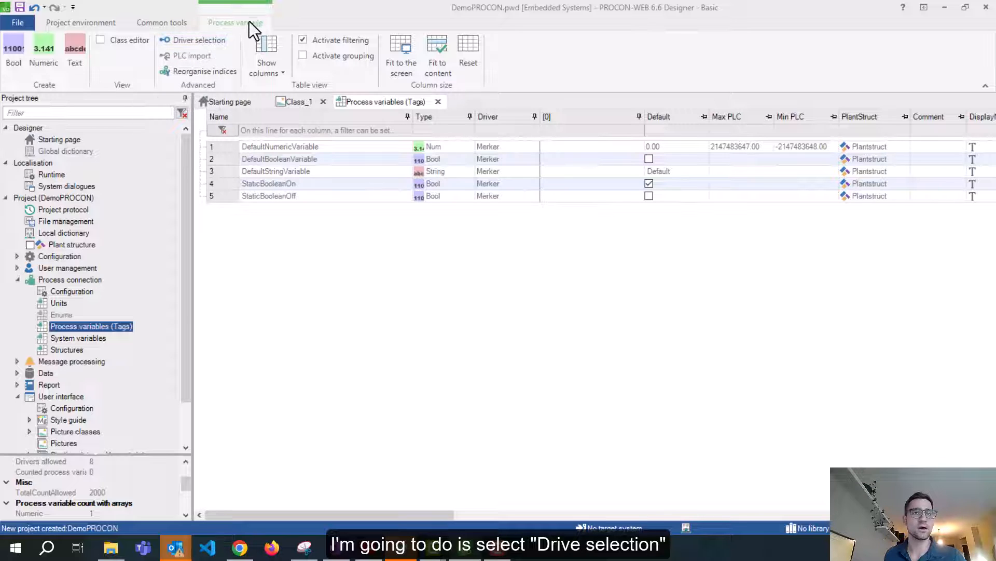
Mark the OPC-UA V2 driver Is Active in Driver selection and confirm
{"action": "left_click", "coordinate": [195, 43]}
{"action": "left_click_drag", "start_coordinate": [379, 115], "coordinate": [212, 68]}
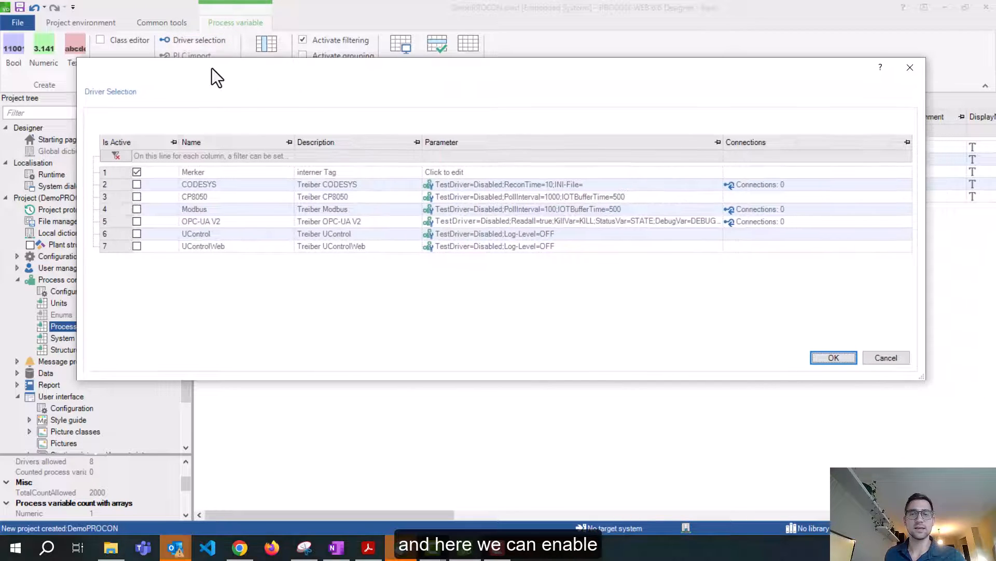
{"action": "left_click", "coordinate": [138, 224]}
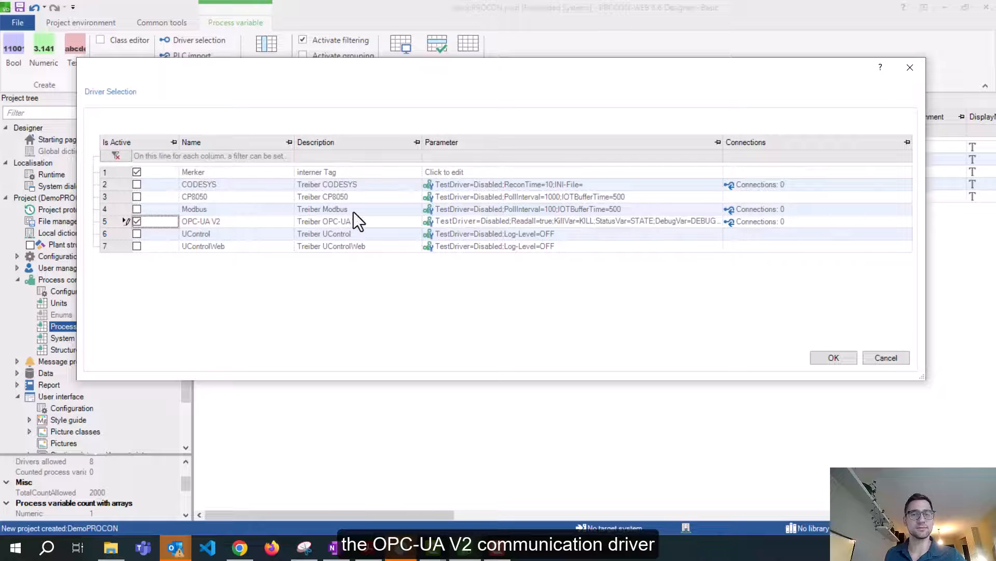
{"action": "left_click", "coordinate": [833, 358]}
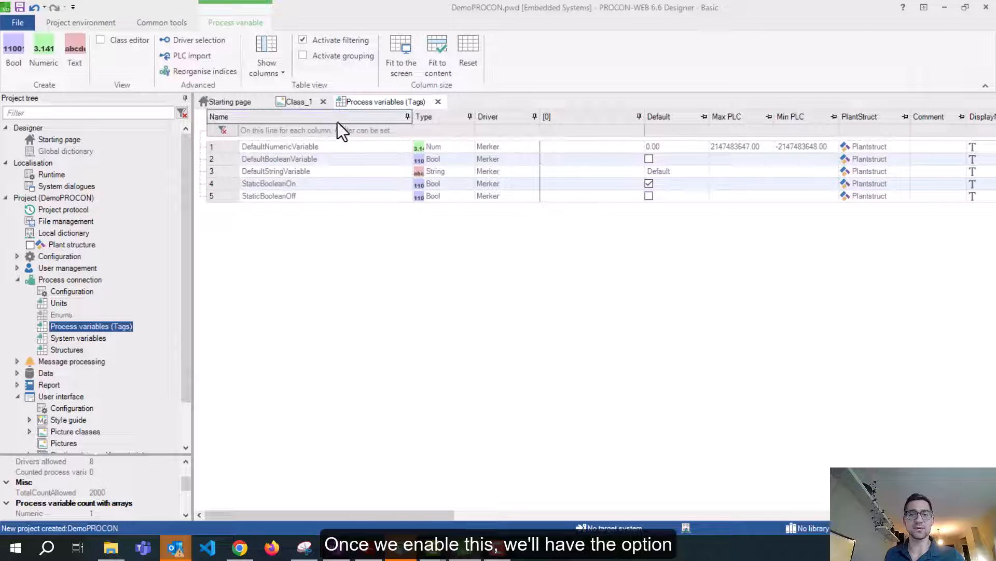
Start a PLC process variable import and close every other tab
{"action": "left_click", "coordinate": [179, 58]}
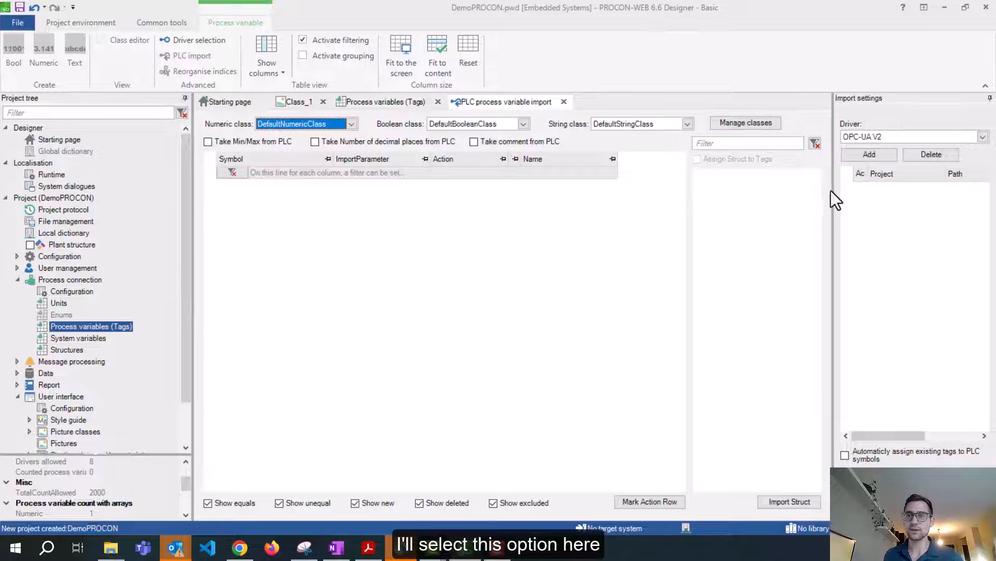
{"action": "left_click_drag", "start_coordinate": [834, 189], "coordinate": [774, 195]}
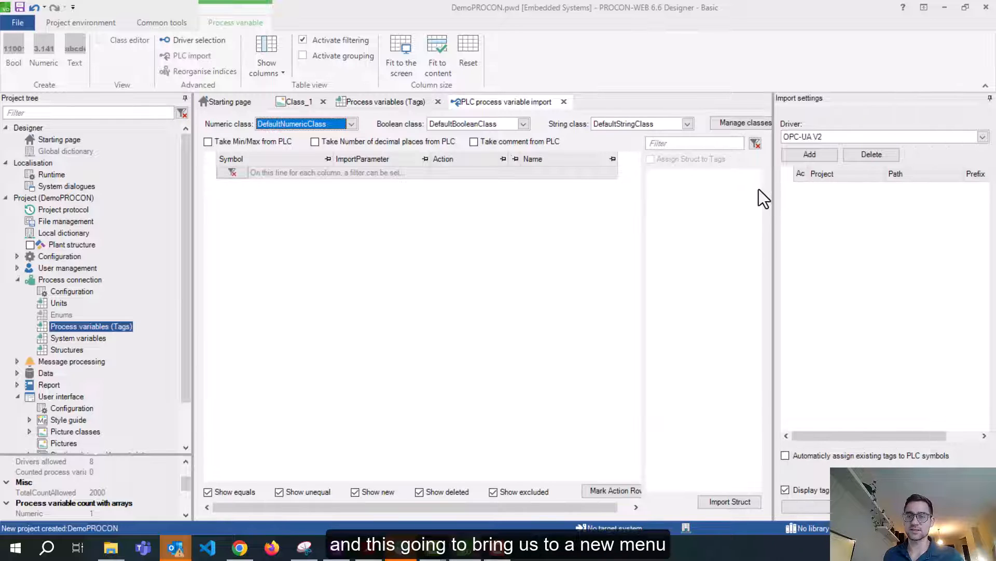
{"action": "right_click", "coordinate": [491, 108]}
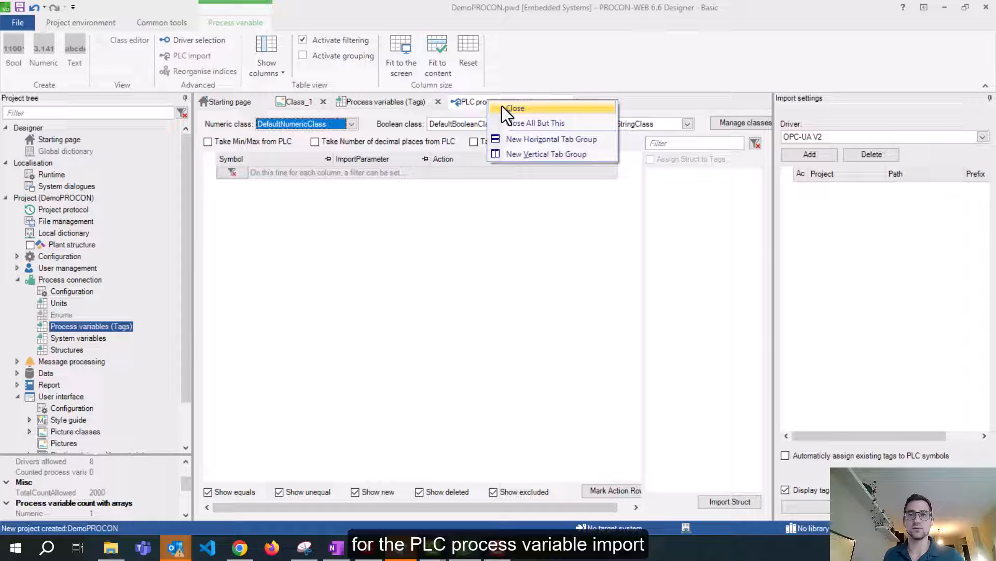
{"action": "left_click", "coordinate": [518, 124]}
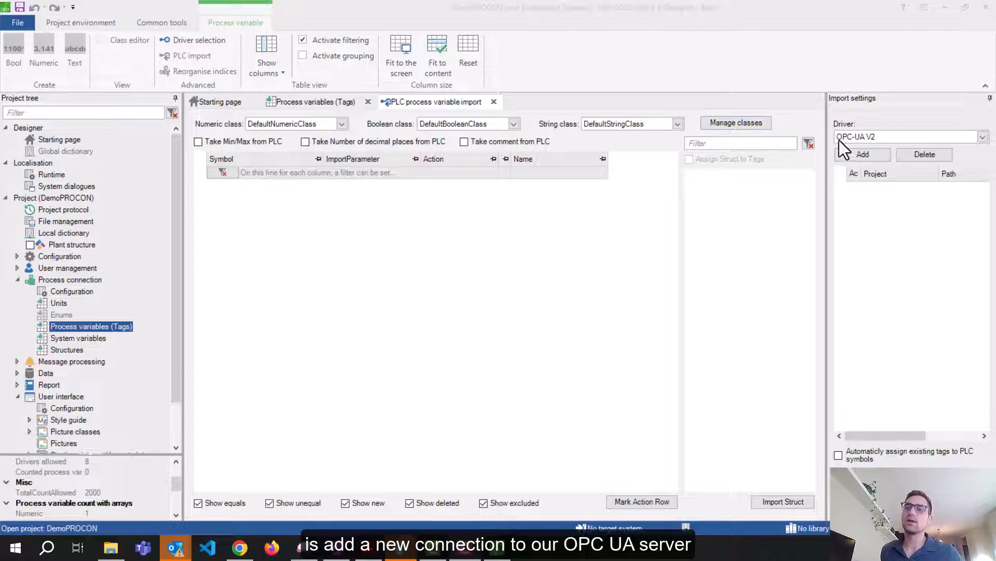
{"action": "left_click_drag", "start_coordinate": [827, 166], "coordinate": [773, 167]}
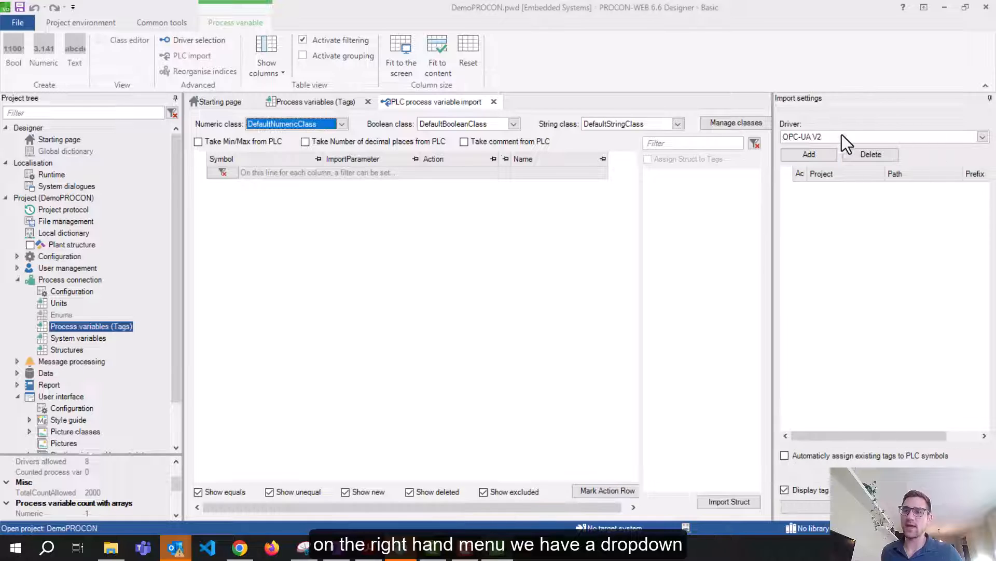
Choose OPC-UA V2 as the import driver and add a new server connection
{"action": "left_click", "coordinate": [828, 136]}
{"action": "left_click", "coordinate": [830, 137]}
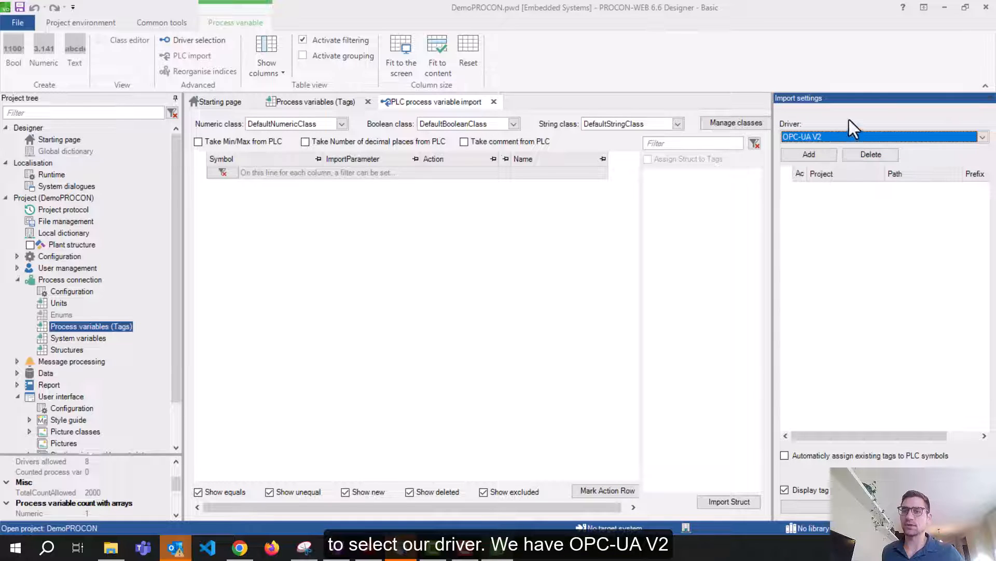
{"action": "left_click", "coordinate": [838, 138]}
{"action": "left_click", "coordinate": [838, 138]}
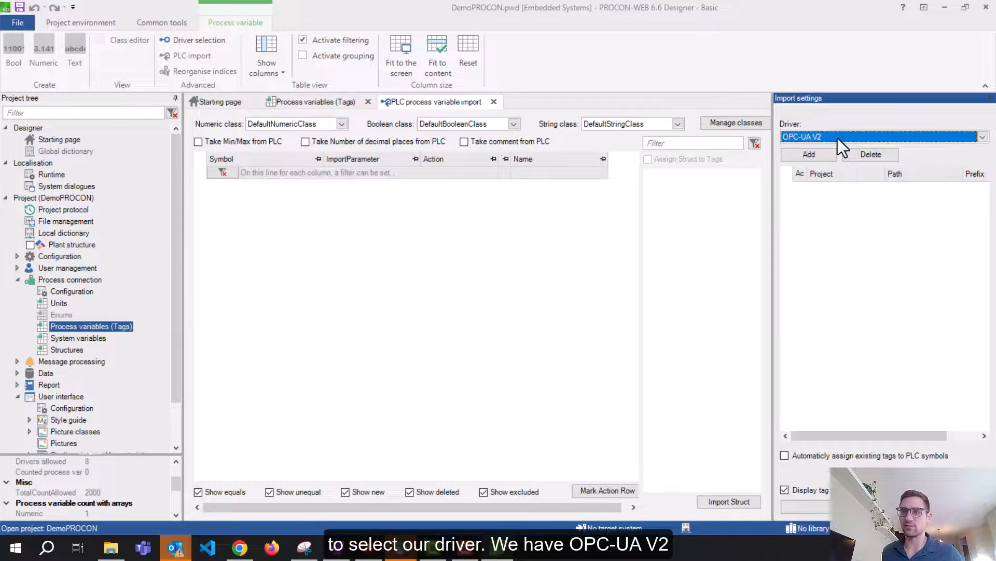
{"action": "left_click", "coordinate": [803, 159]}
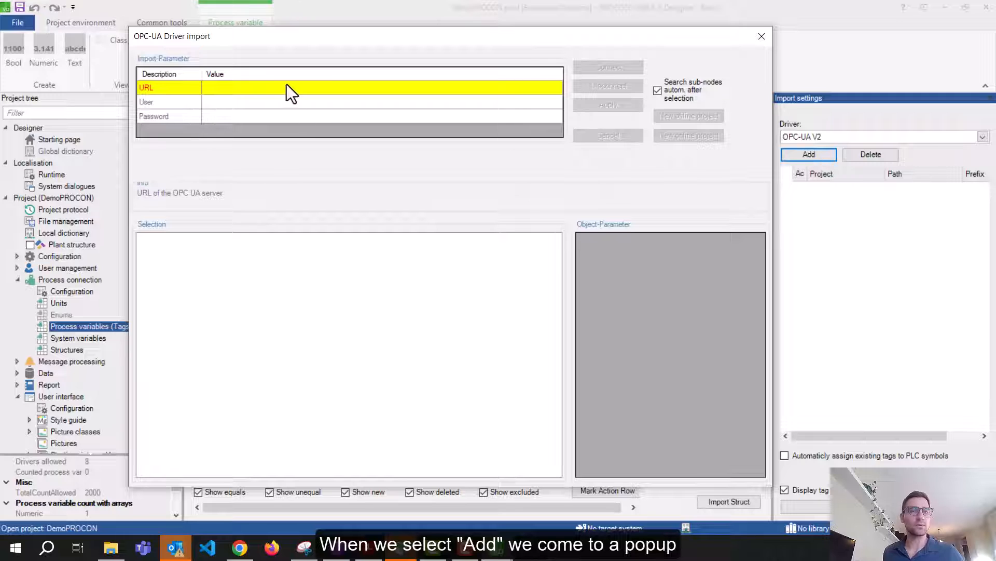
Enter the server URL opc.tcp://192.168.1.100:4840
{"action": "left_click", "coordinate": [287, 88]}
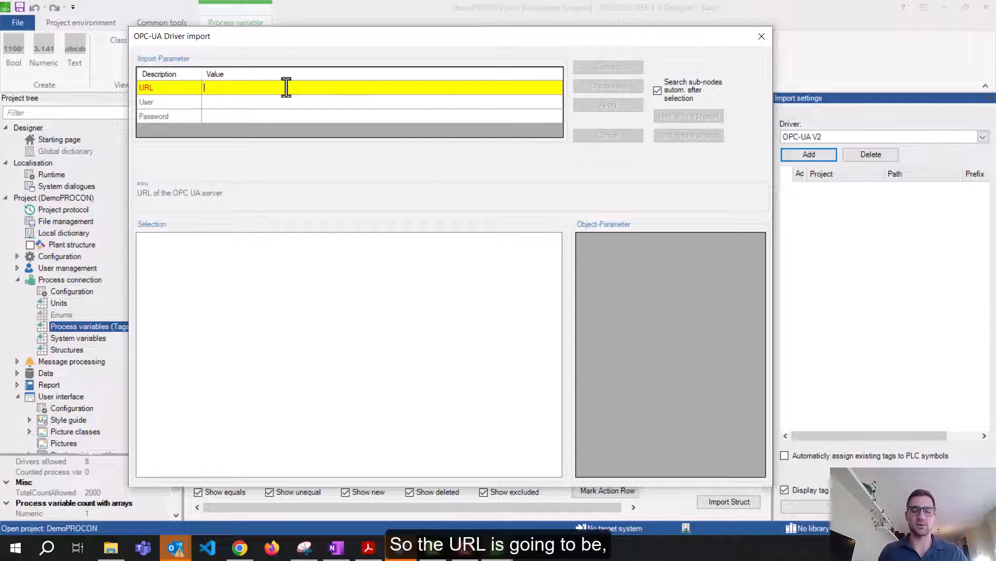
{"action": "type", "text": "opc.tcp:/"}
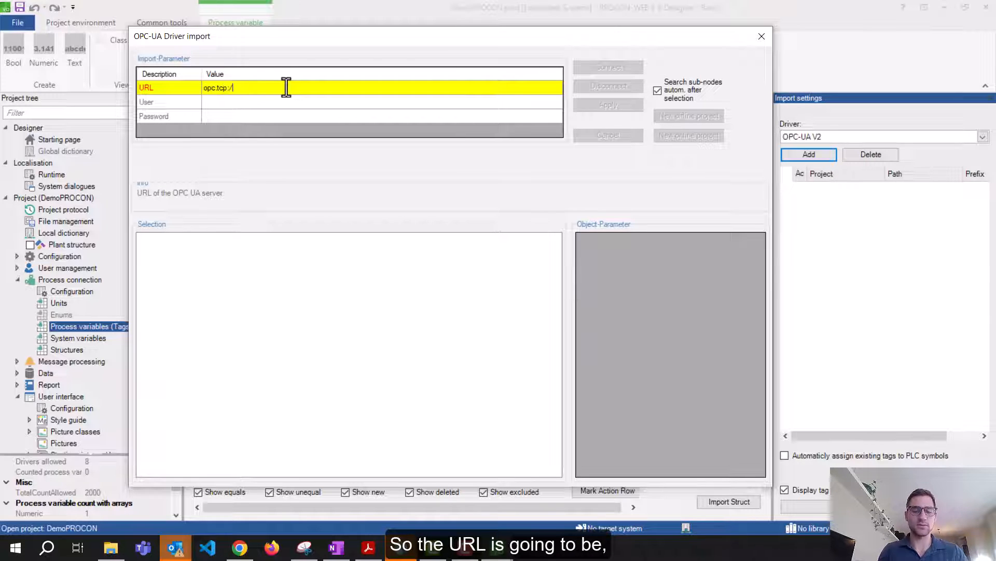
{"action": "type", "text": "/192"}
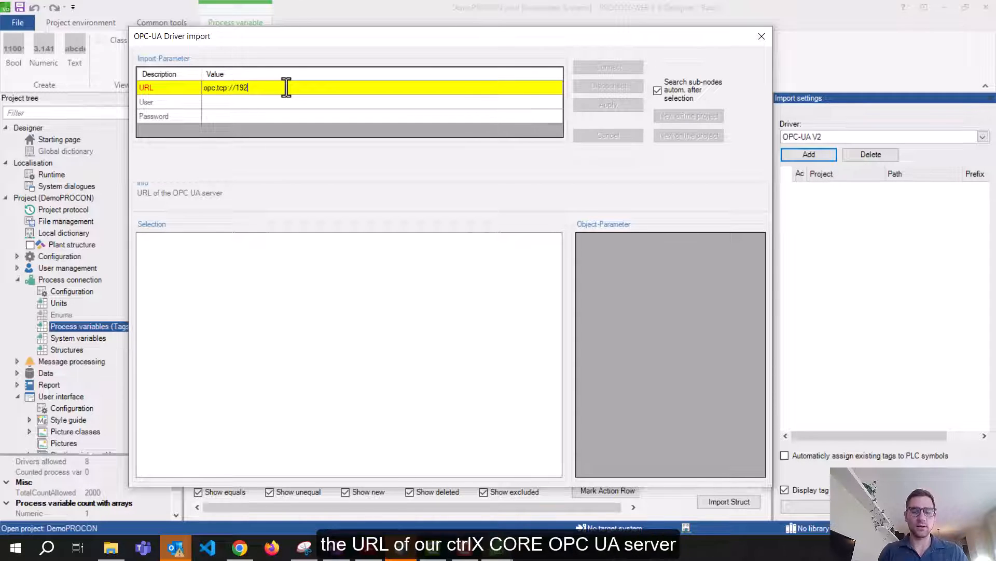
{"action": "type", "text": ".168.1.100"}
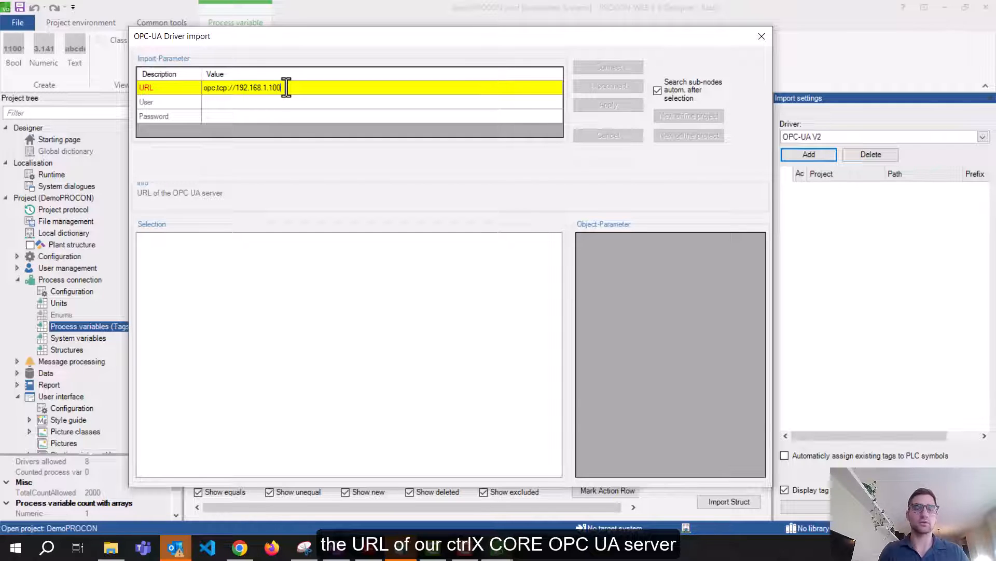
{"action": "type", "text": ":"}
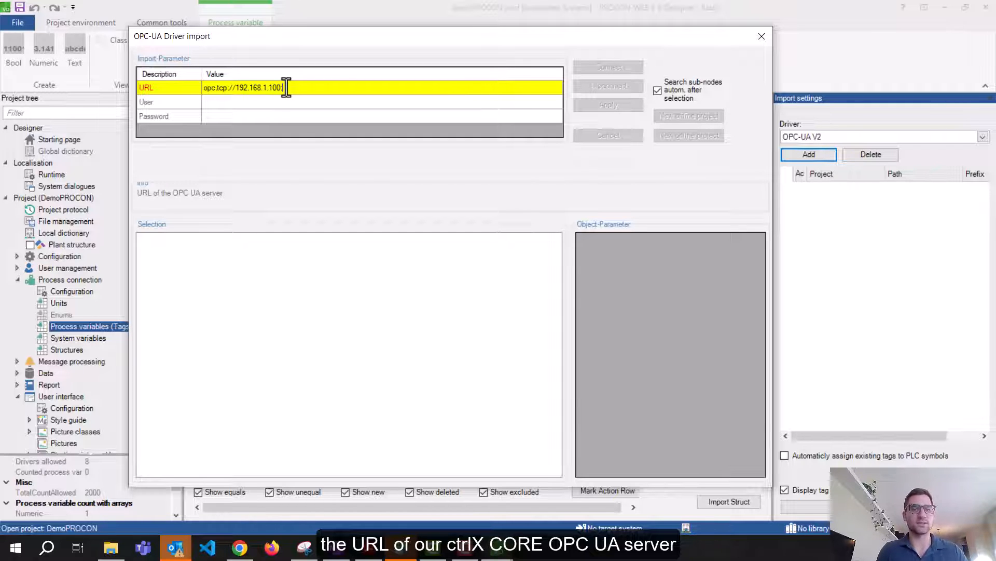
{"action": "type", "text": "4840"}
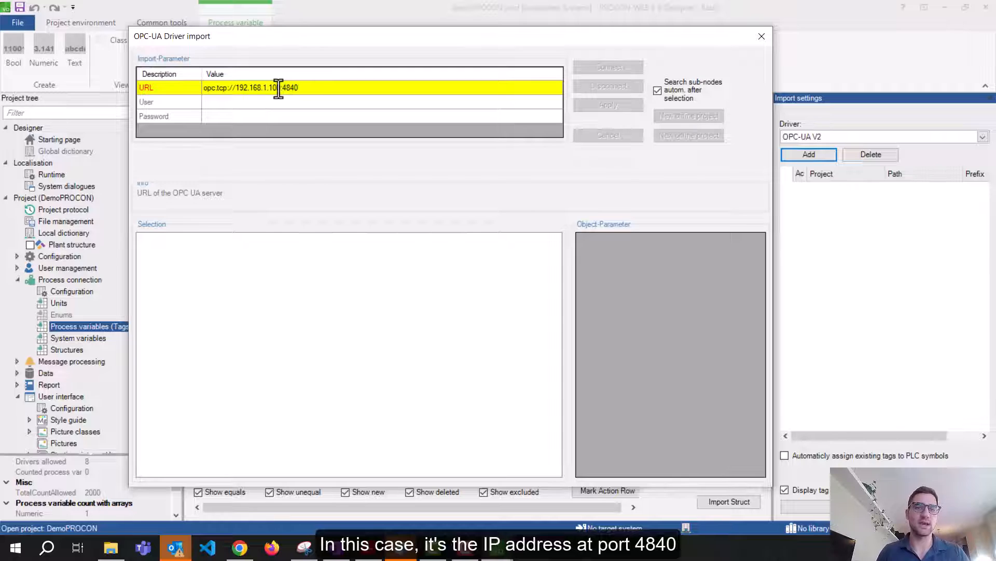
{"action": "left_click_drag", "start_coordinate": [281, 87], "coordinate": [236, 89]}
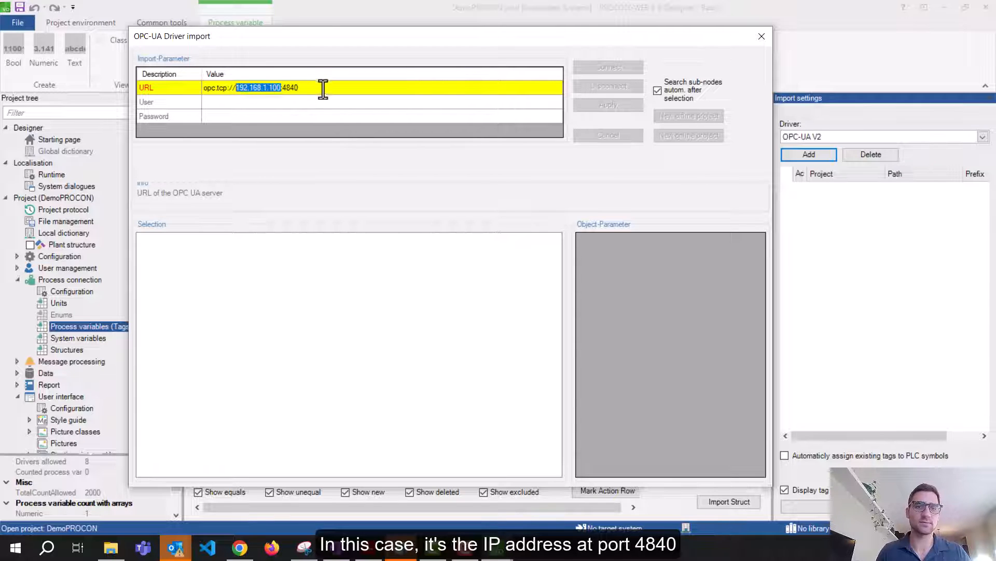
{"action": "left_click", "coordinate": [295, 106]}
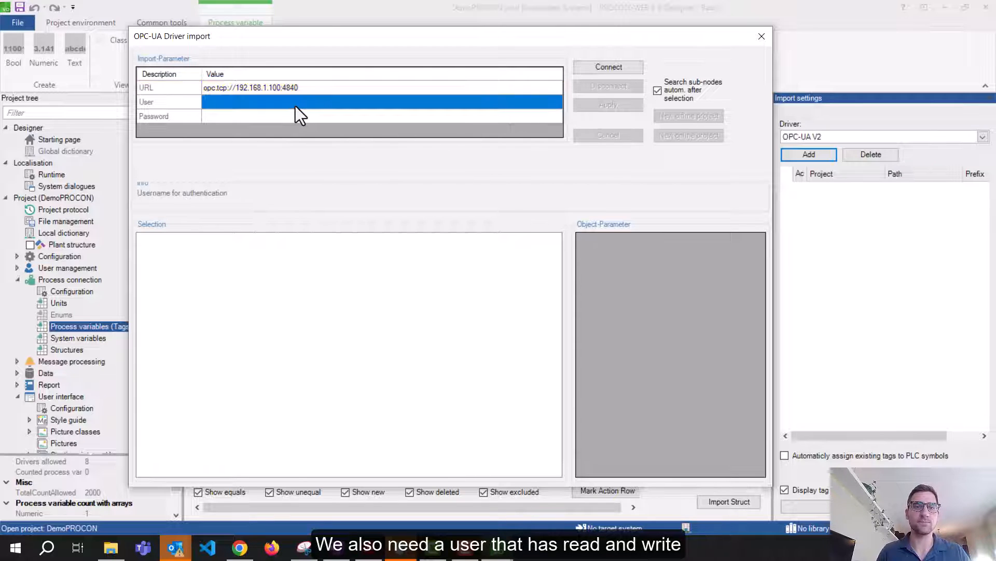
Fill in the user name and password, try connecting, then go to the controller's certificates page
{"action": "left_click", "coordinate": [295, 106]}
{"action": "type", "text": "boschrex"}
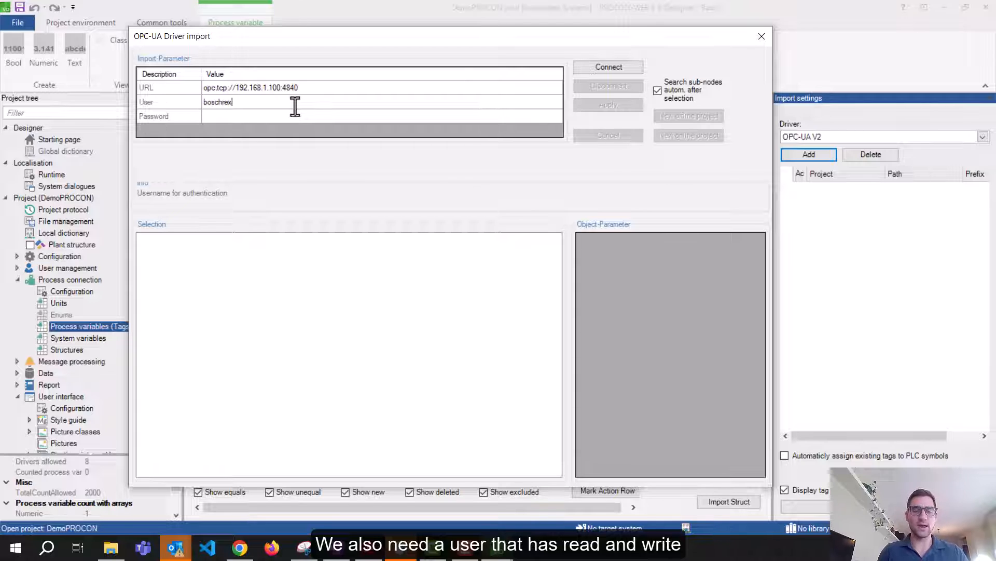
{"action": "type", "text": "roth"}
{"action": "key", "text": "Return"}
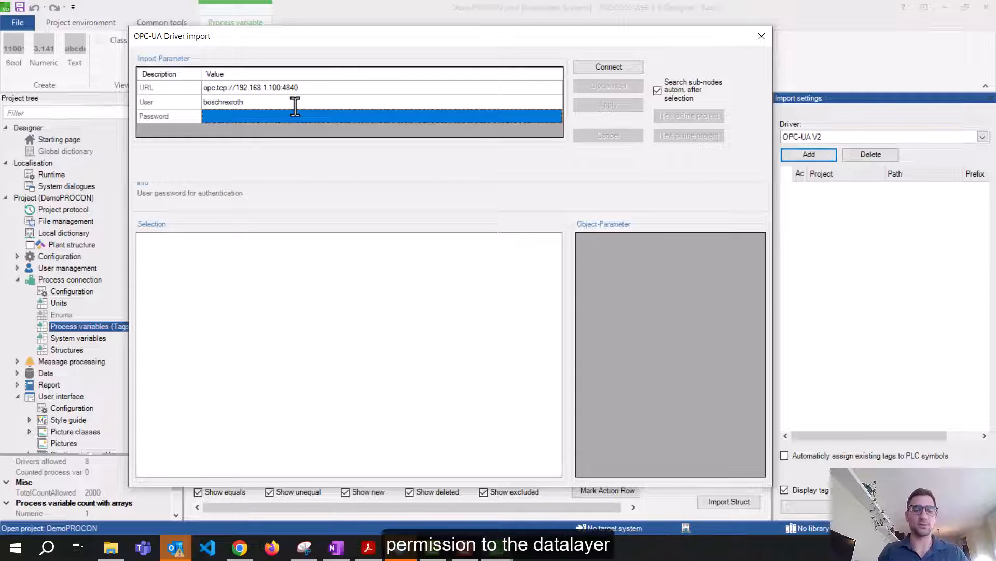
{"action": "type", "text": "boschrexroth"}
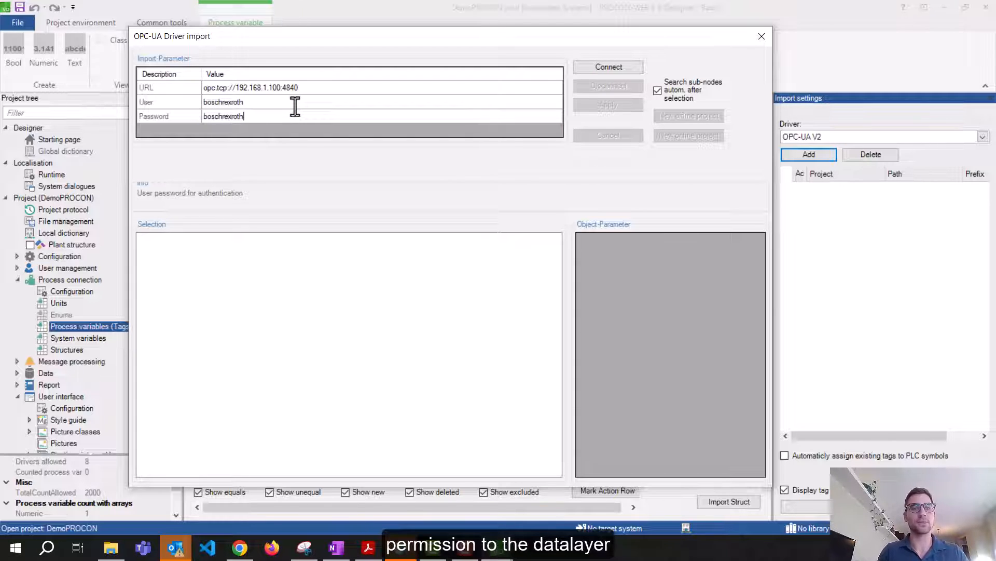
{"action": "left_click", "coordinate": [293, 106]}
{"action": "left_click", "coordinate": [301, 117]}
{"action": "left_click", "coordinate": [326, 107]}
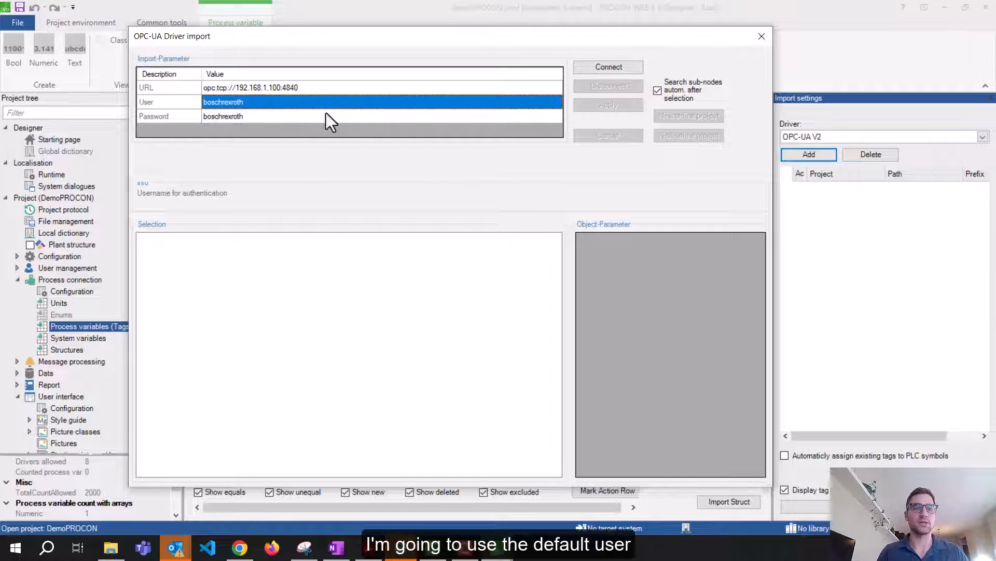
{"action": "left_click", "coordinate": [430, 120]}
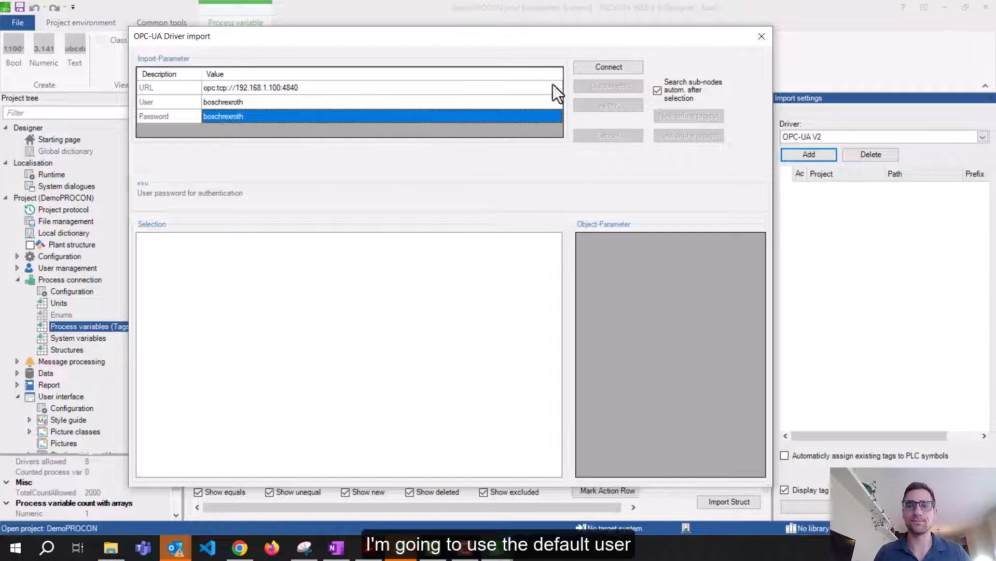
{"action": "left_click", "coordinate": [597, 71]}
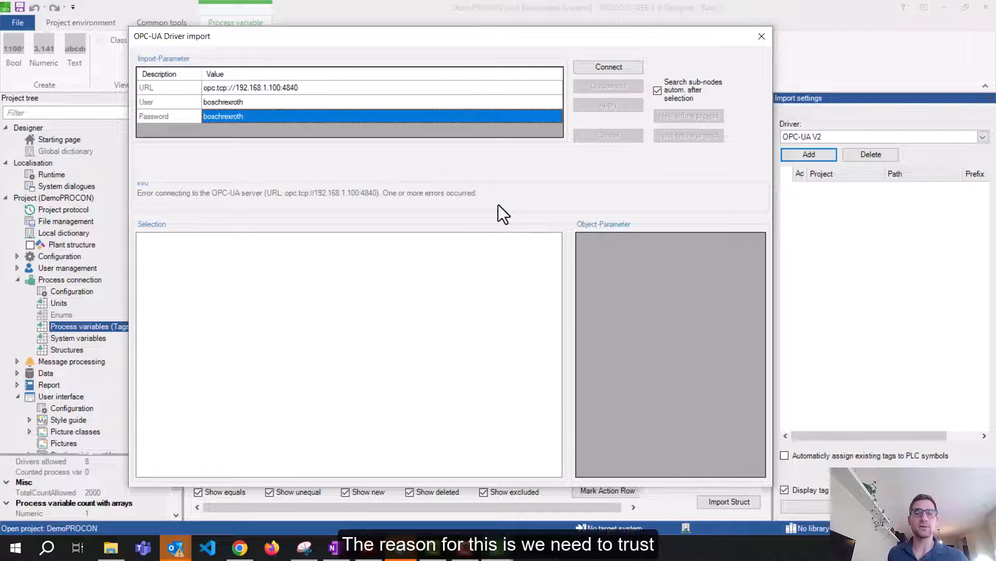
{"action": "left_click", "coordinate": [240, 547]}
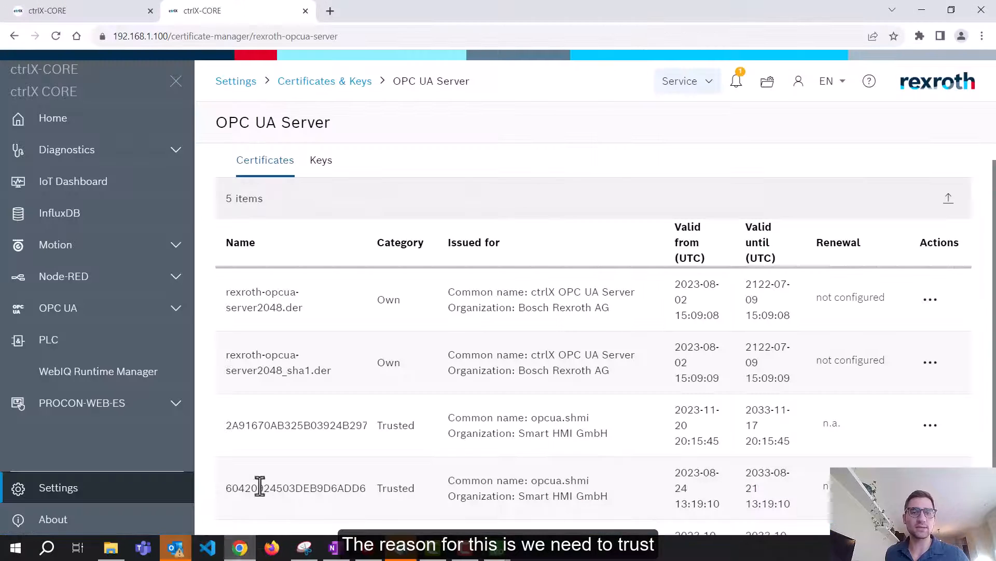
Reload the certificate list and locate the certificate marked Rejected
{"action": "left_click", "coordinate": [55, 37]}
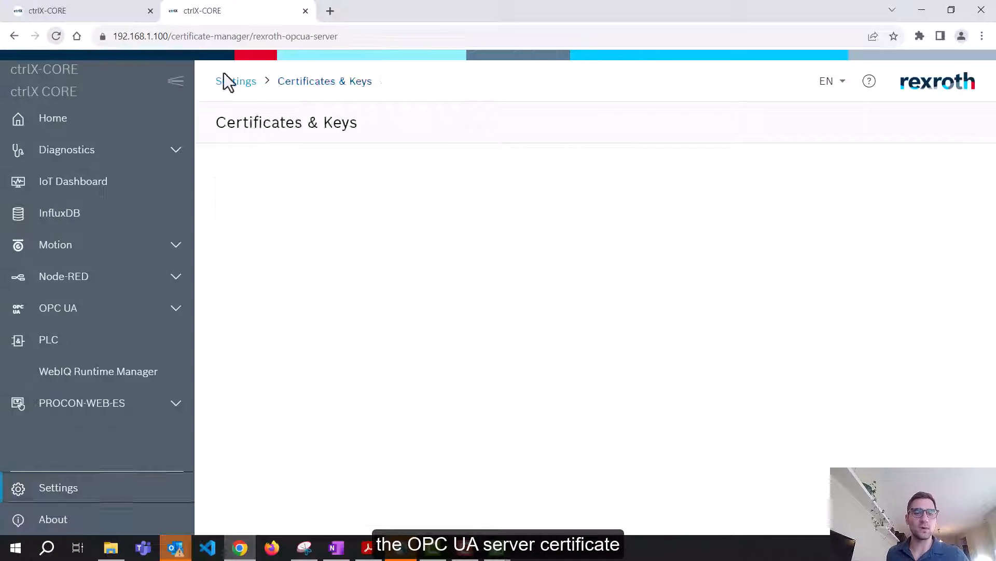
{"action": "scroll", "coordinate": [506, 240], "scroll_direction": "down", "scroll_amount": 3}
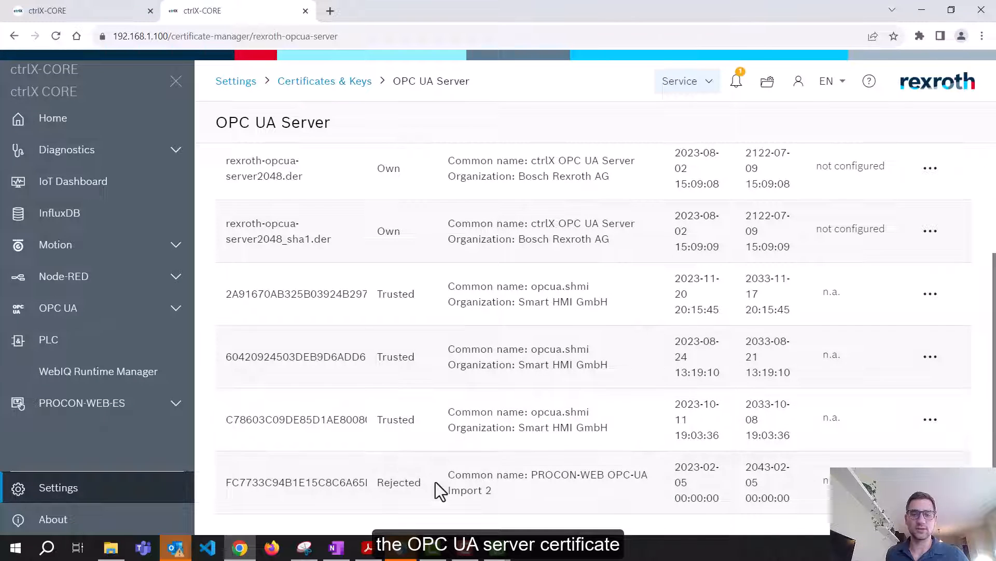
{"action": "double_click", "coordinate": [398, 486]}
{"action": "left_click", "coordinate": [435, 480]}
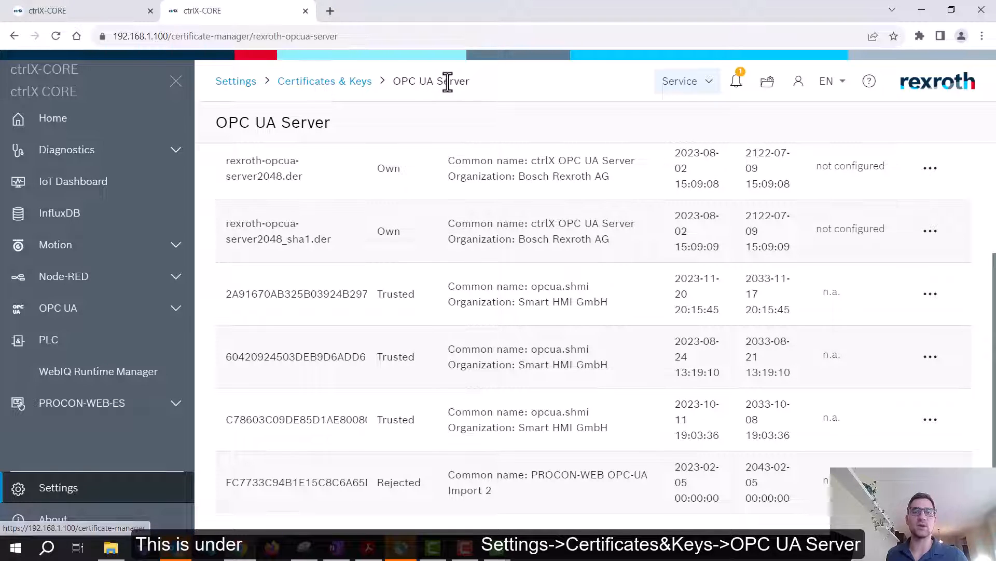
{"action": "scroll", "coordinate": [318, 157], "scroll_direction": "up", "scroll_amount": 3}
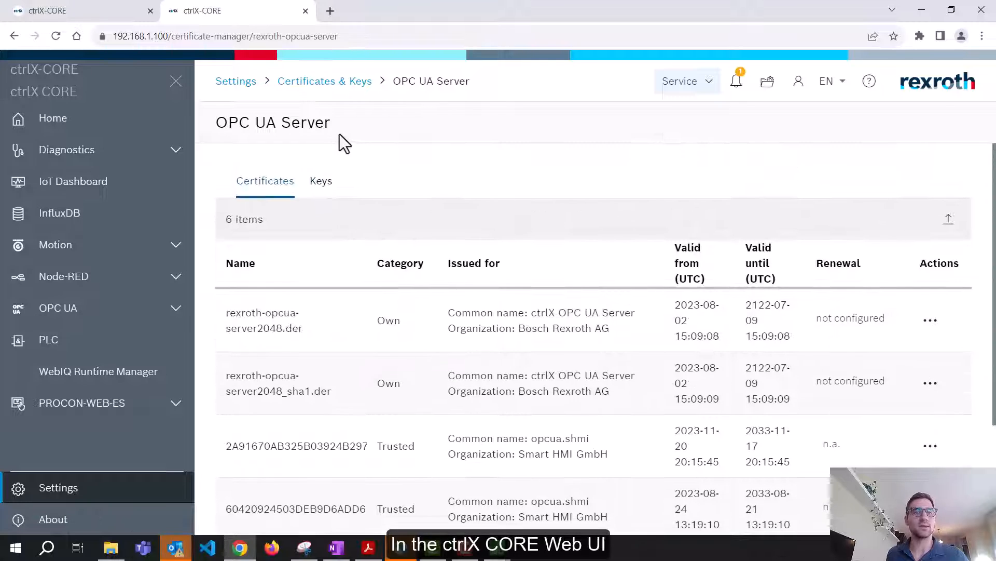
{"action": "scroll", "coordinate": [610, 211], "scroll_direction": "down", "scroll_amount": 3}
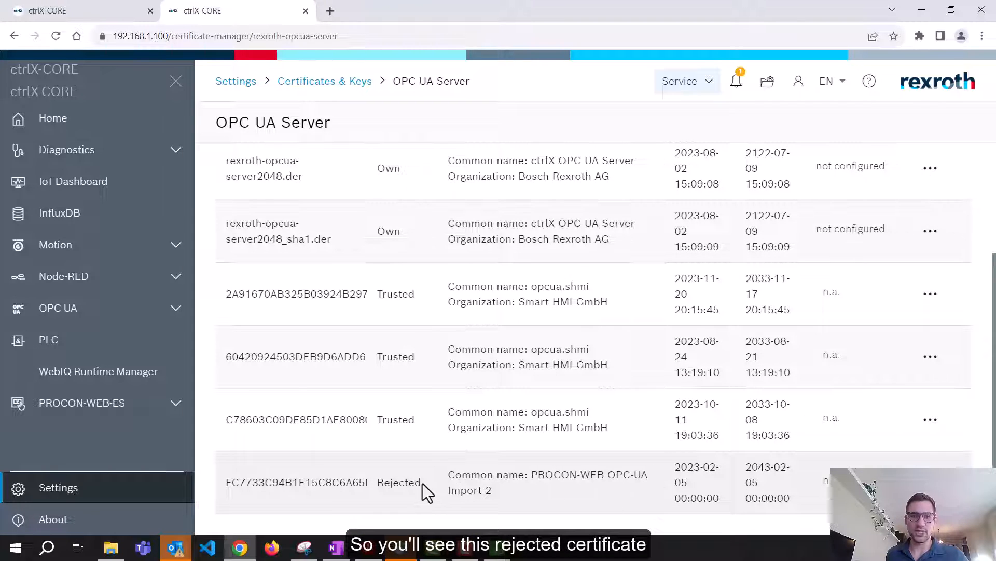
{"action": "left_click_drag", "start_coordinate": [423, 484], "coordinate": [370, 483]}
{"action": "left_click", "coordinate": [371, 484]}
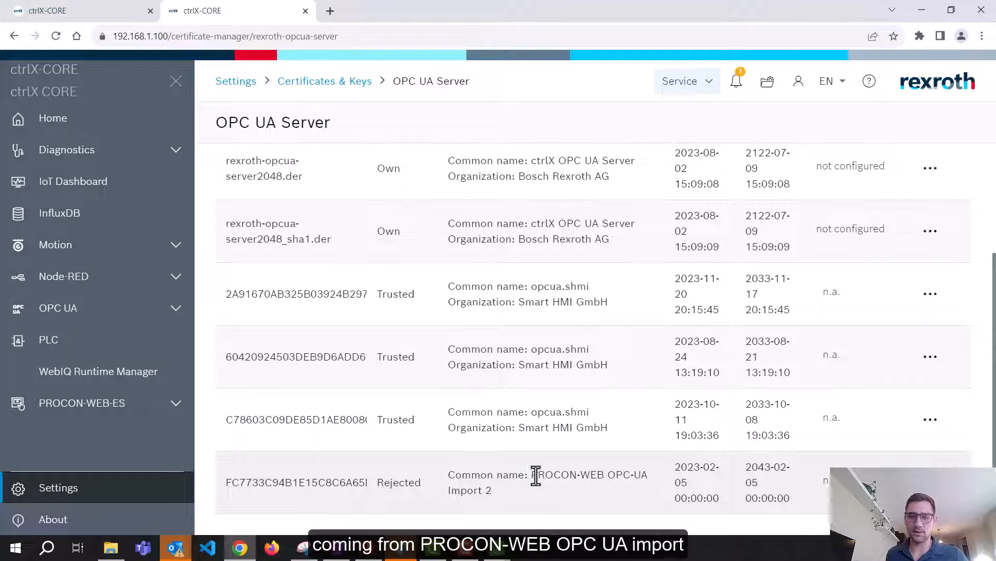
Mark the PROCON-WEB OPC-UA Import 2 certificate as Trusted
{"action": "left_click_drag", "start_coordinate": [533, 476], "coordinate": [653, 477]}
{"action": "left_click", "coordinate": [579, 495]}
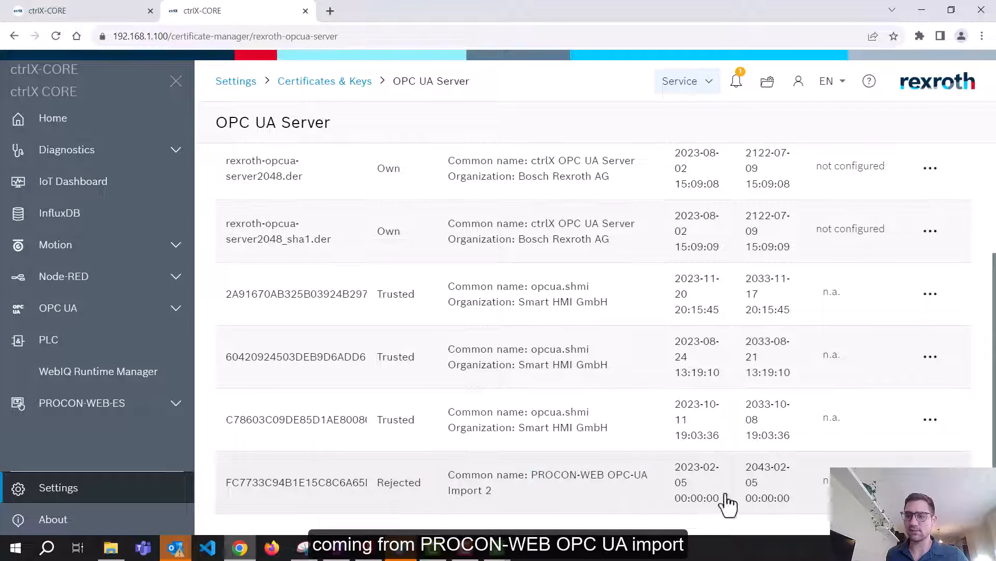
{"action": "left_click_drag", "start_coordinate": [447, 492], "coordinate": [494, 492]}
{"action": "left_click", "coordinate": [595, 495]}
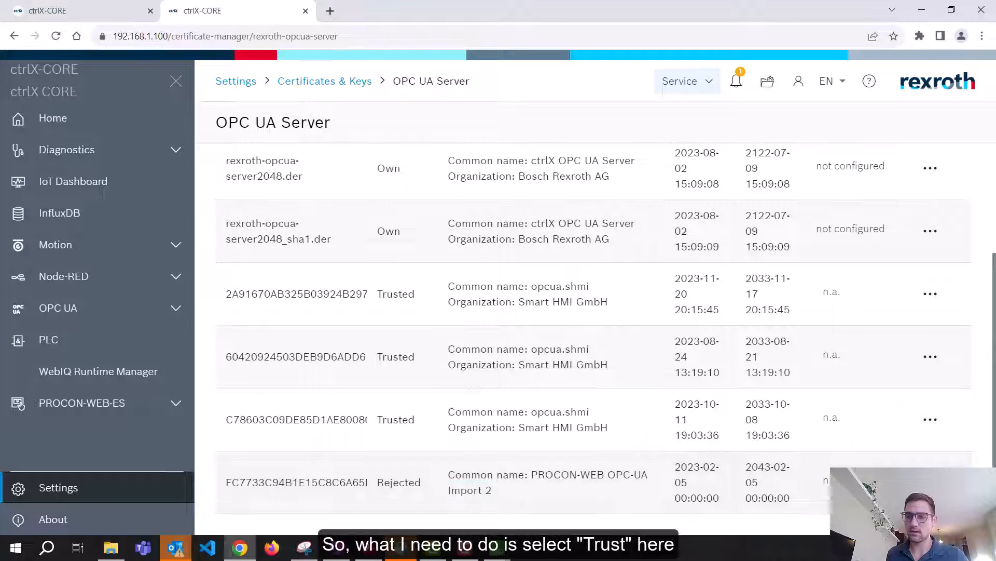
{"action": "left_click", "coordinate": [931, 482]}
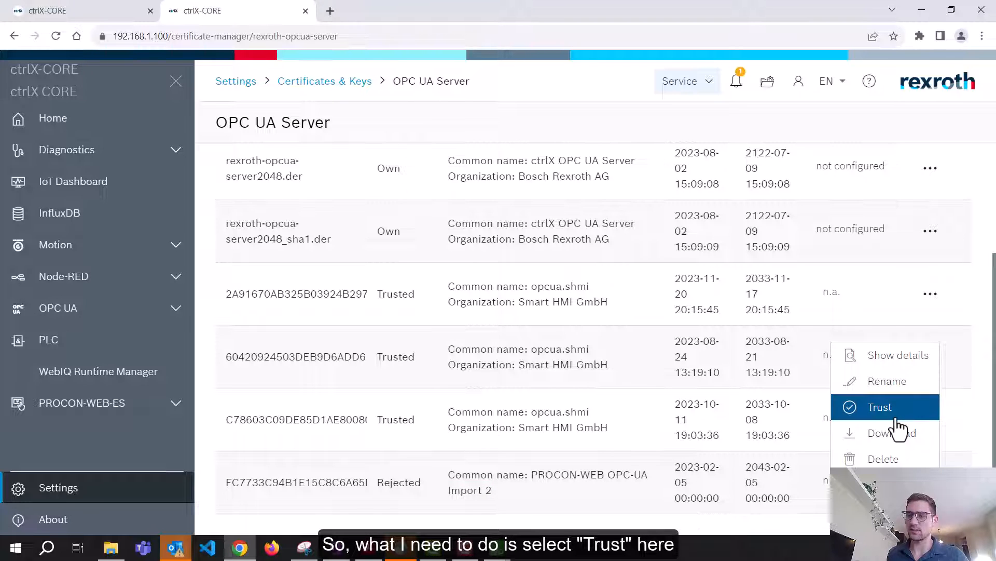
{"action": "left_click", "coordinate": [897, 418]}
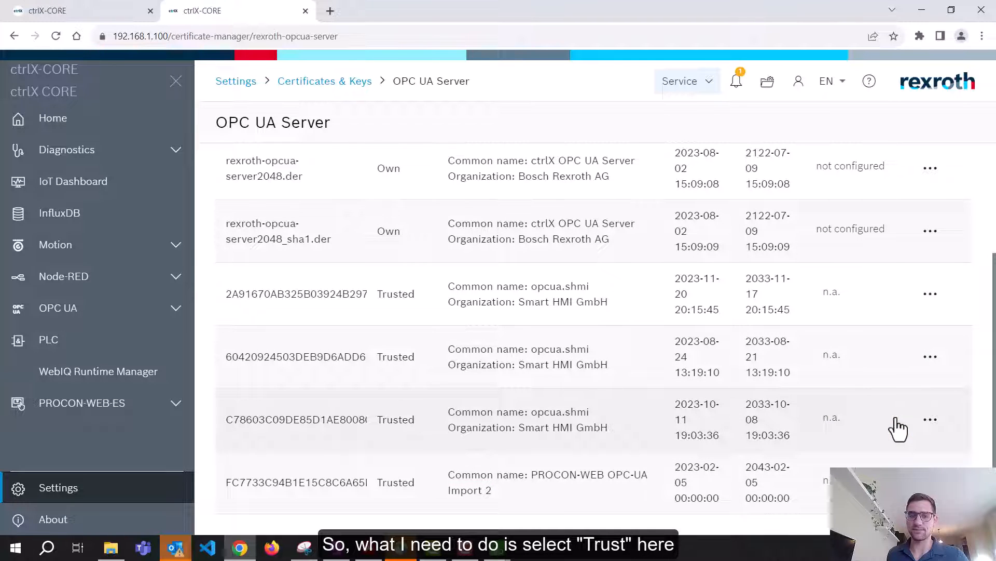
Reconnect to the OPC UA server and check the bTest tag under PLC_PRG
{"action": "mouse_move", "coordinate": [495, 549]}
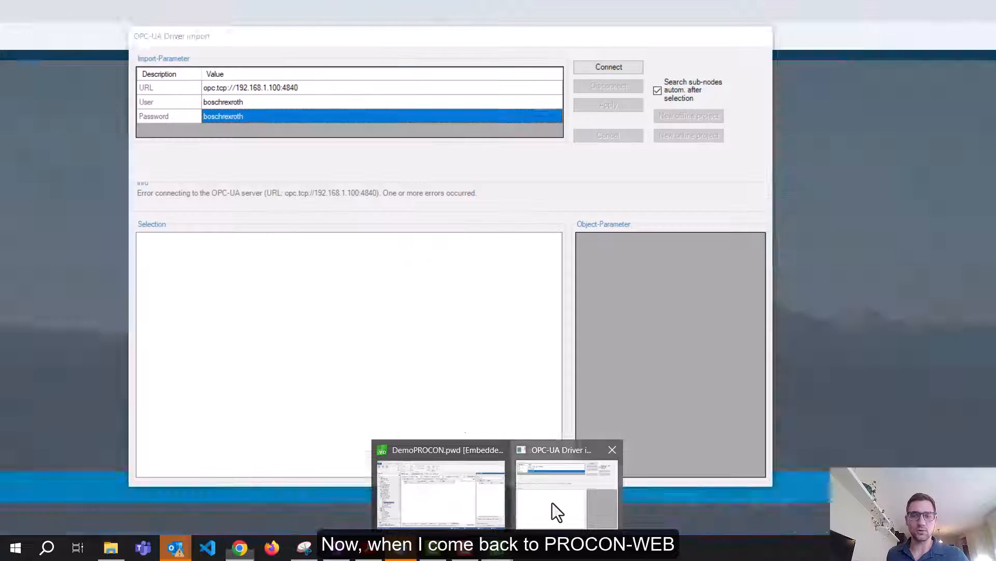
{"action": "left_click", "coordinate": [552, 502]}
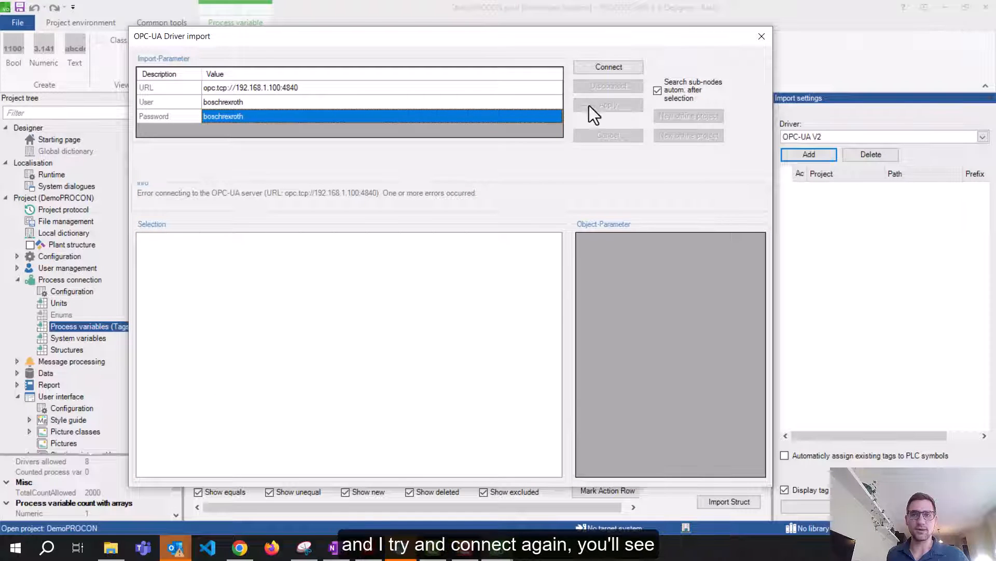
{"action": "left_click", "coordinate": [596, 68]}
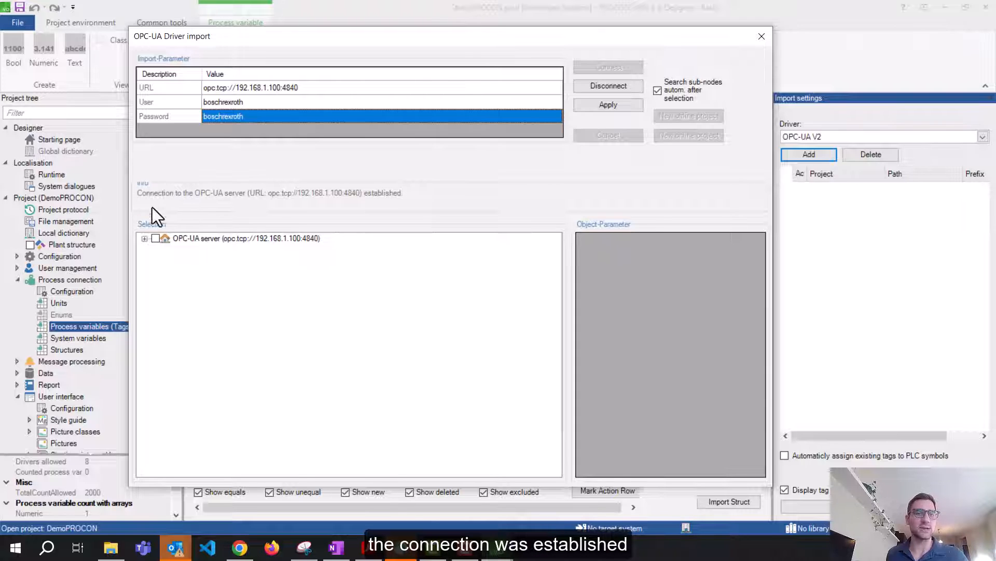
{"action": "left_click", "coordinate": [144, 238]}
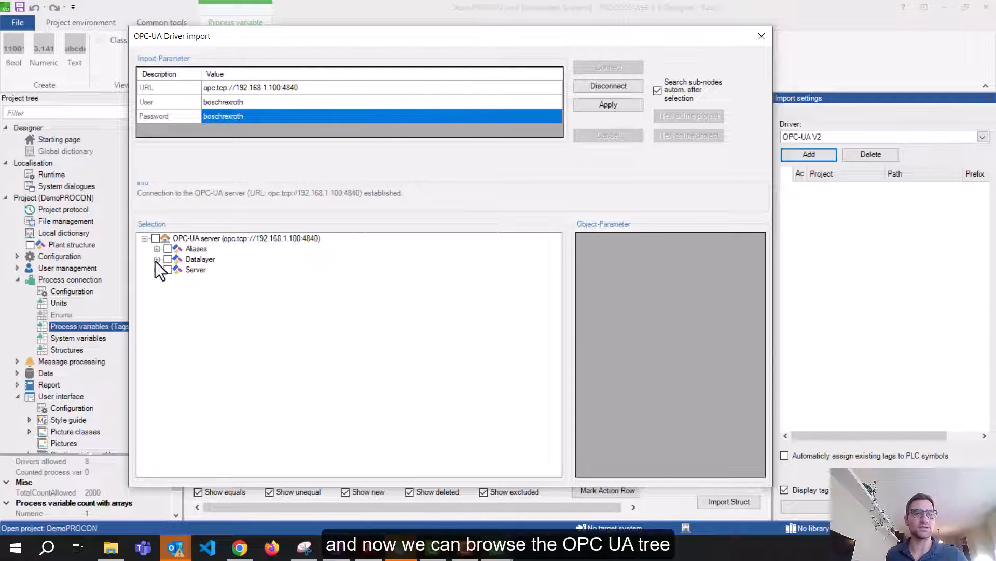
{"action": "left_click", "coordinate": [157, 259]}
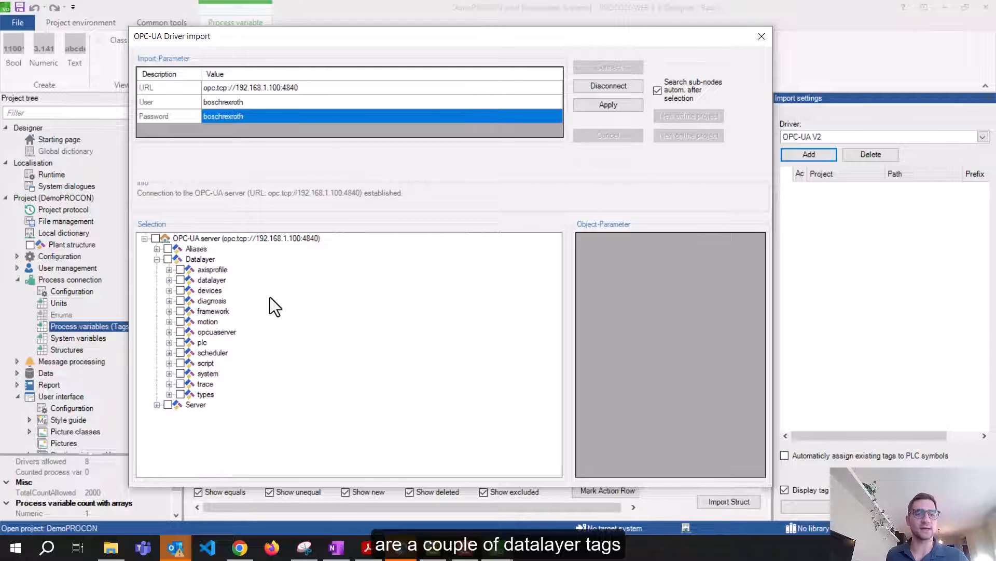
{"action": "left_click", "coordinate": [168, 342]}
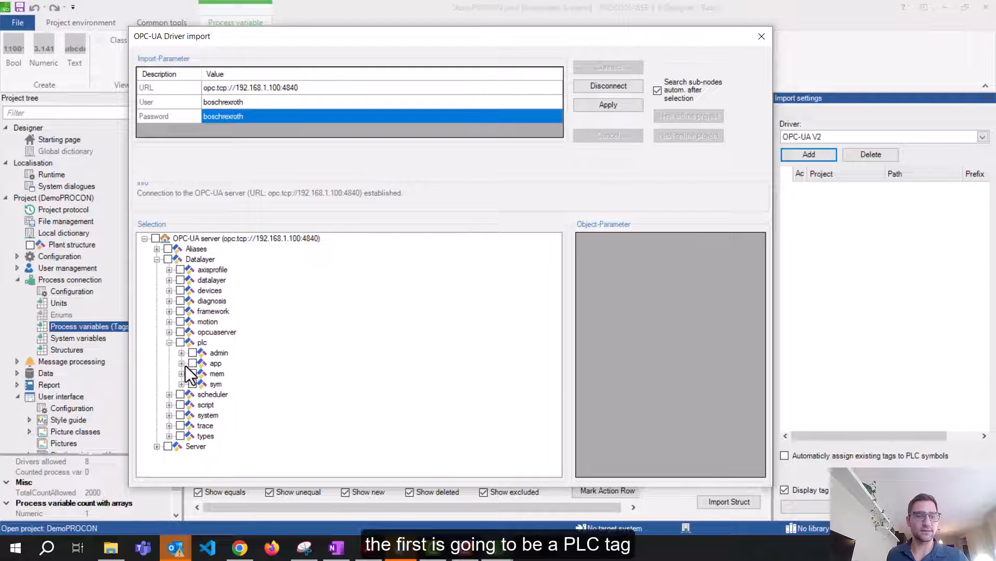
{"action": "left_click", "coordinate": [181, 363]}
{"action": "left_click", "coordinate": [194, 373]}
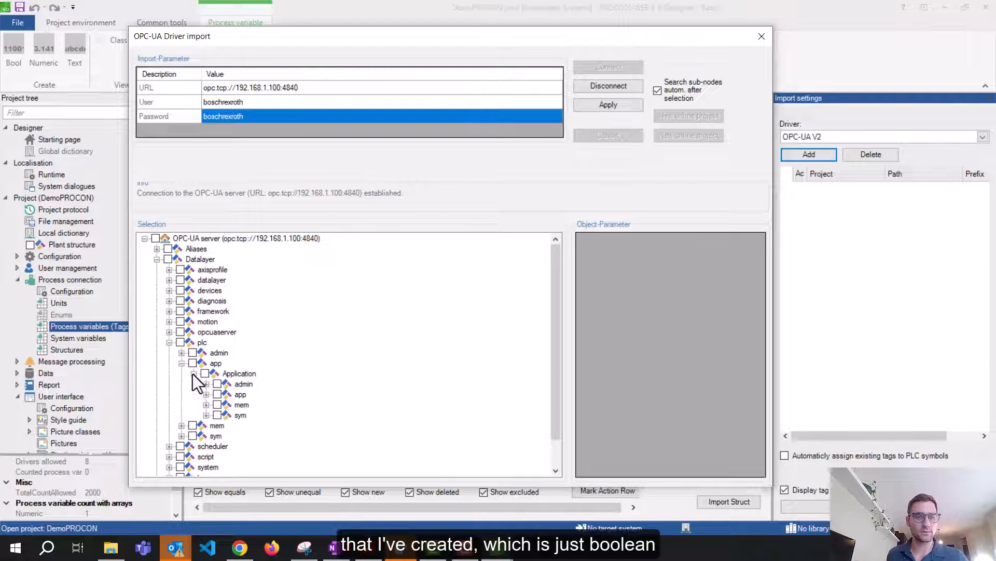
{"action": "left_click", "coordinate": [206, 414]}
{"action": "left_click", "coordinate": [219, 425]}
{"action": "left_click", "coordinate": [268, 436]}
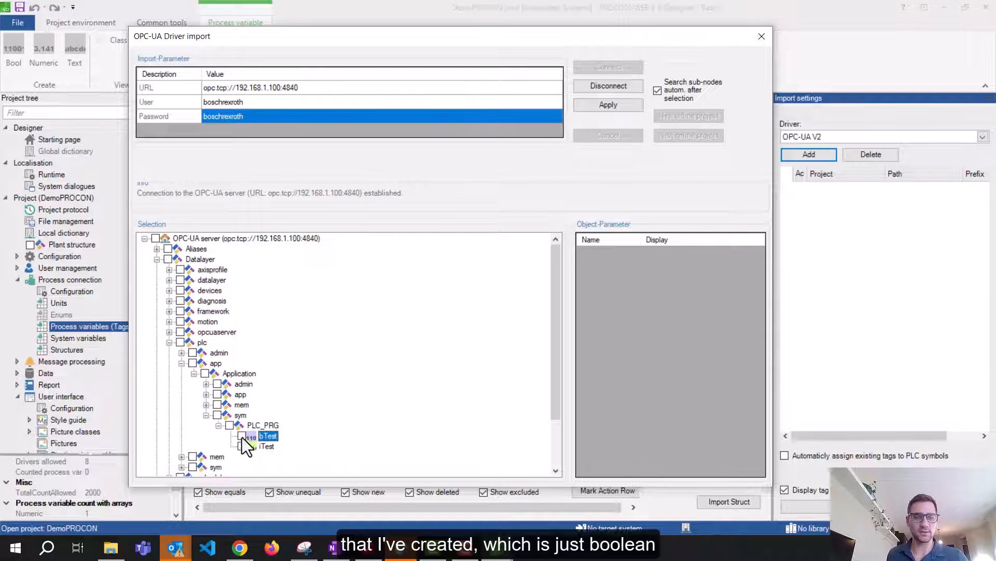
{"action": "left_click", "coordinate": [242, 436]}
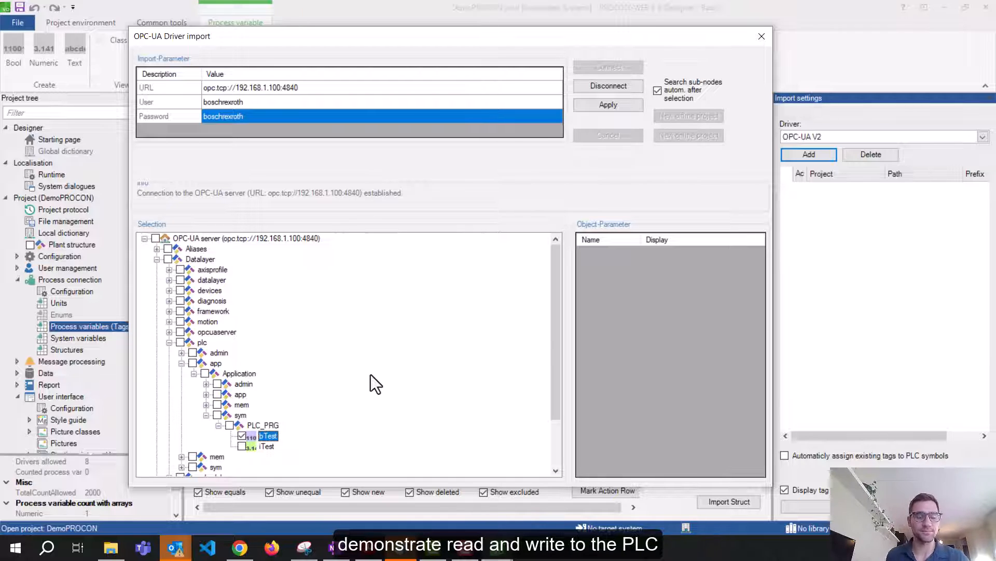
Check all system tags under framework > metrics and apply the selection
{"action": "left_click", "coordinate": [168, 312]}
{"action": "left_click", "coordinate": [182, 353]}
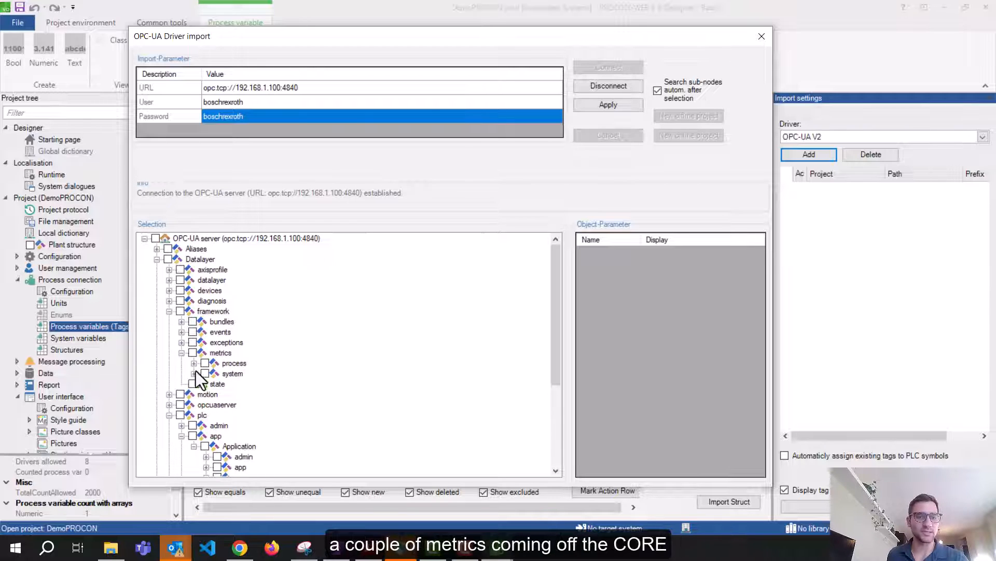
{"action": "left_click", "coordinate": [194, 373]}
{"action": "left_click", "coordinate": [205, 373]}
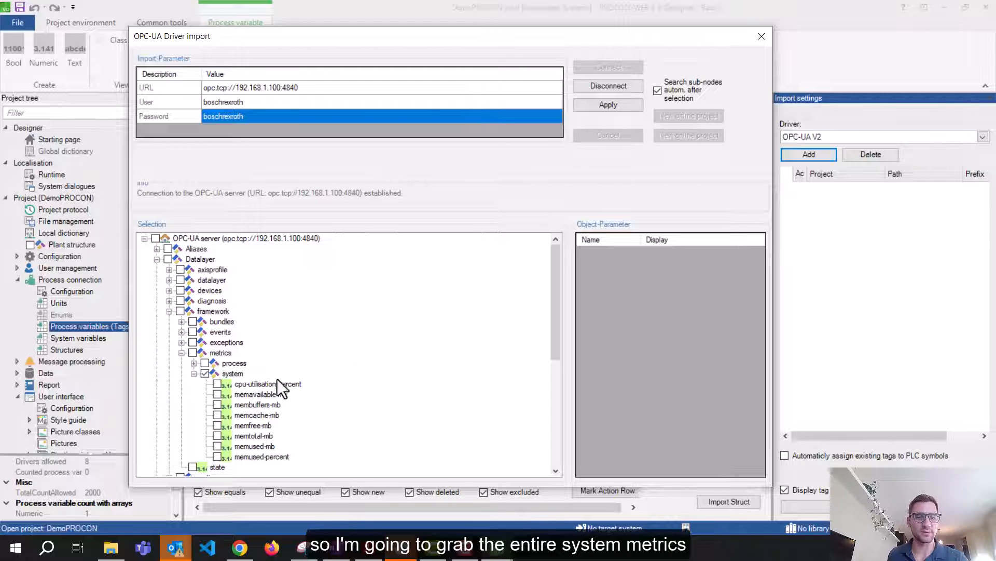
{"action": "left_click", "coordinate": [205, 373]}
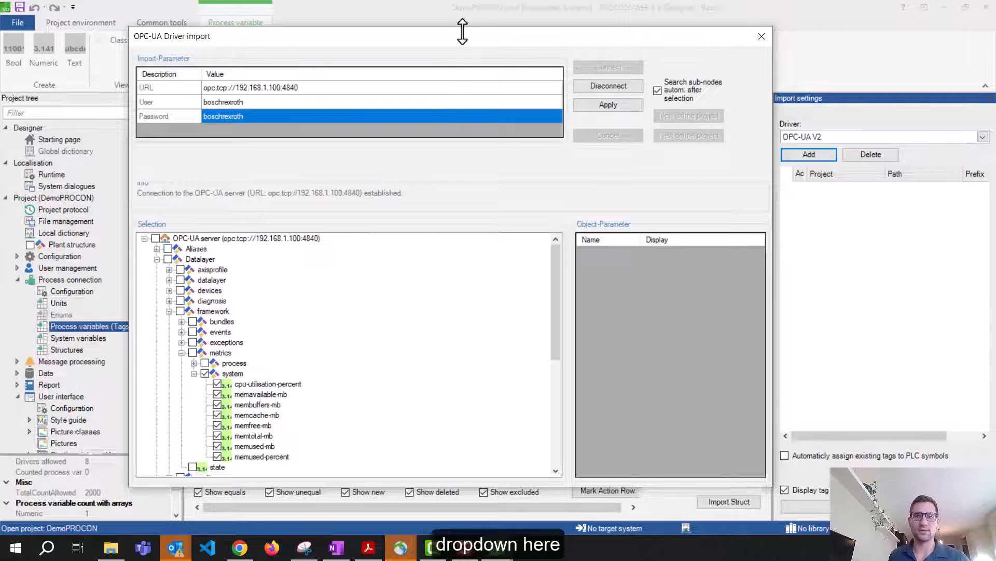
{"action": "left_click_drag", "start_coordinate": [461, 37], "coordinate": [463, 11]}
{"action": "left_click", "coordinate": [625, 79]}
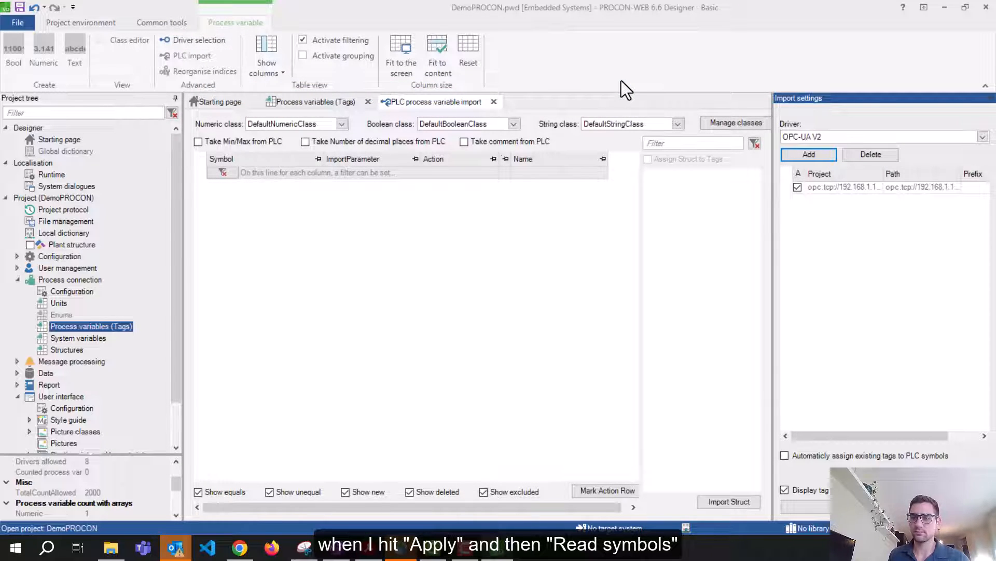
Read the PLC symbols and widen the Symbol column to show full names
{"action": "left_click", "coordinate": [877, 506]}
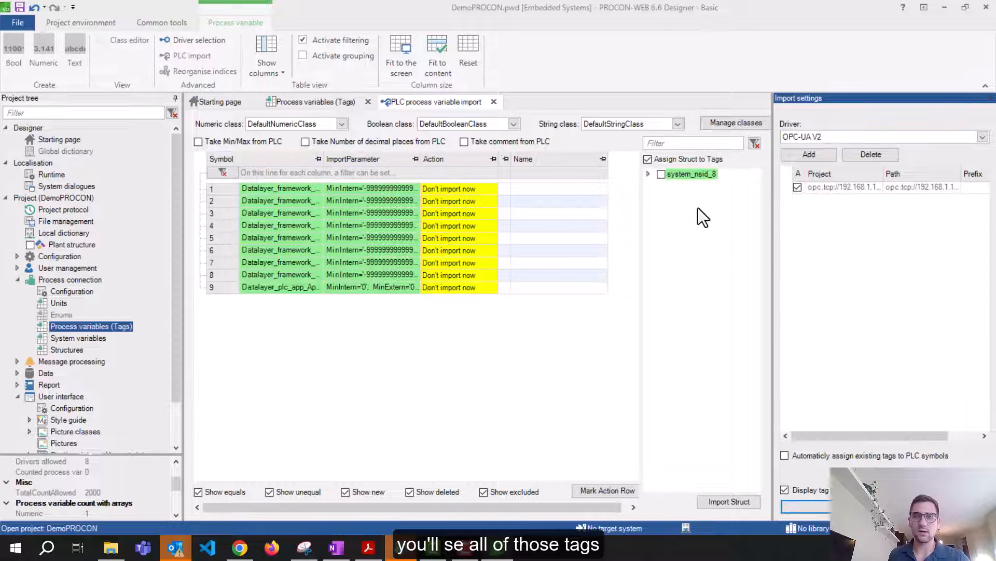
{"action": "left_click_drag", "start_coordinate": [772, 215], "coordinate": [864, 215]}
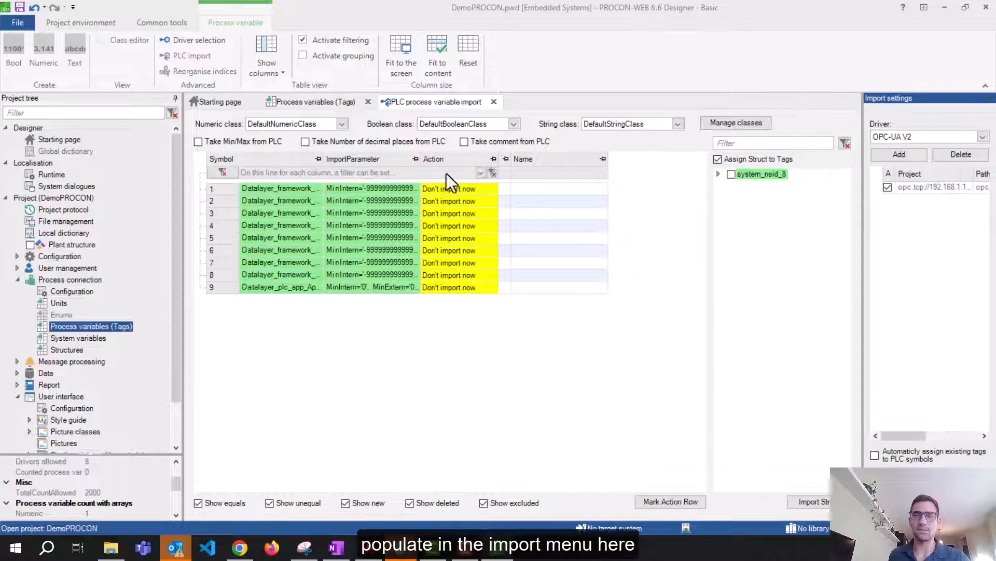
{"action": "left_click_drag", "start_coordinate": [322, 158], "coordinate": [469, 157]}
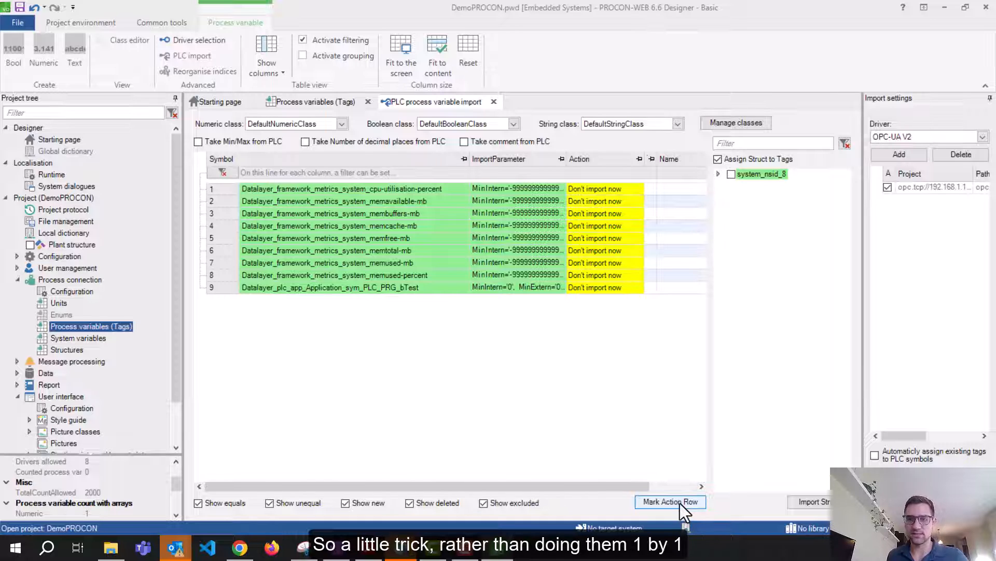
Set the action of all nine symbol rows to Import now
{"action": "left_click", "coordinate": [637, 188]}
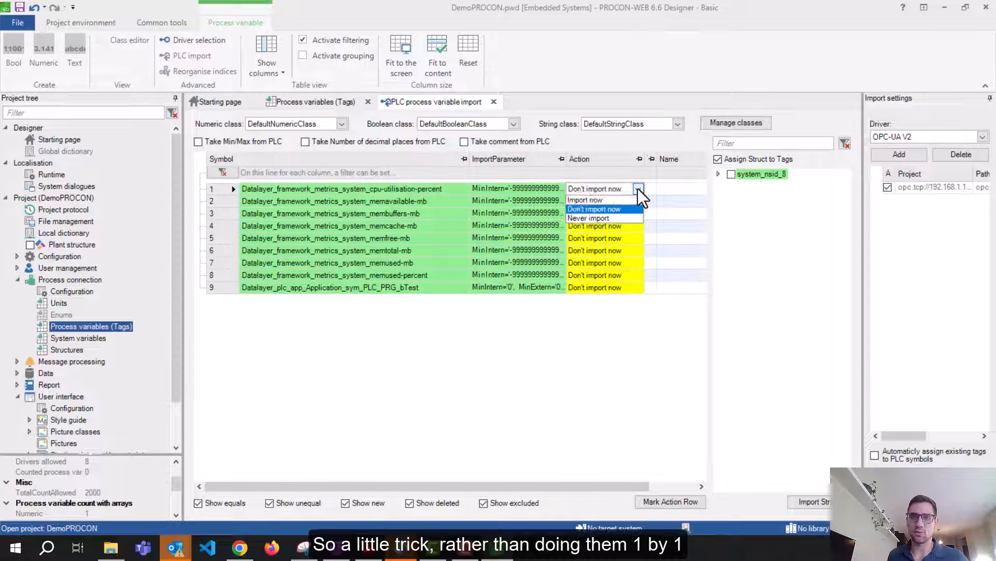
{"action": "left_click", "coordinate": [598, 231]}
{"action": "left_click", "coordinate": [693, 503]}
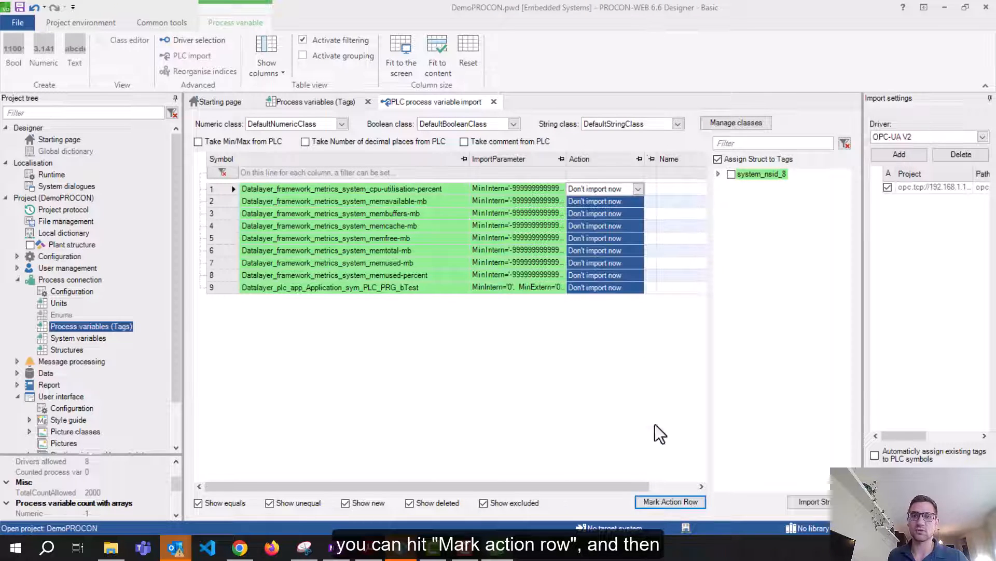
{"action": "left_click", "coordinate": [637, 188]}
{"action": "left_click", "coordinate": [660, 375]}
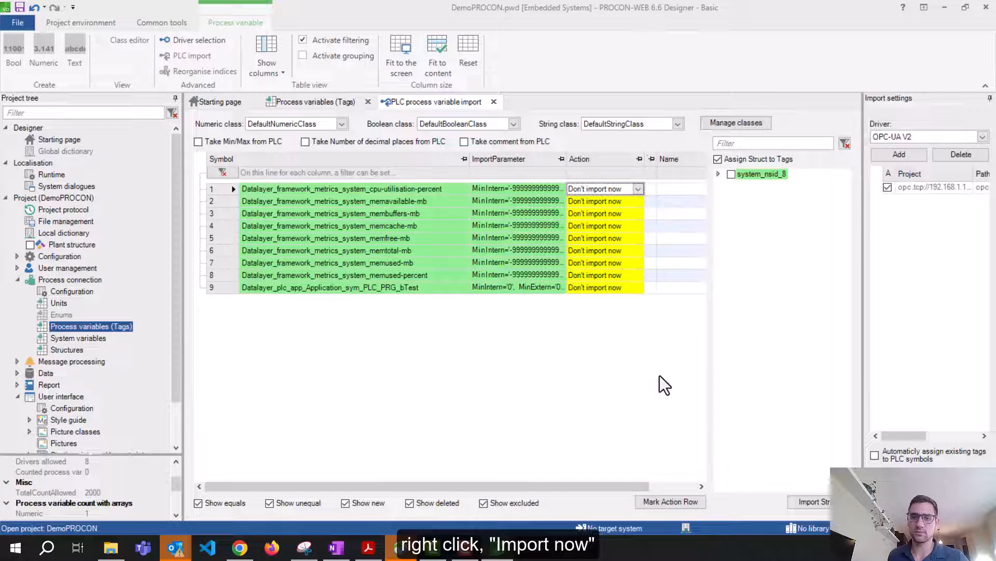
{"action": "left_click", "coordinate": [686, 502]}
{"action": "right_click", "coordinate": [599, 197]}
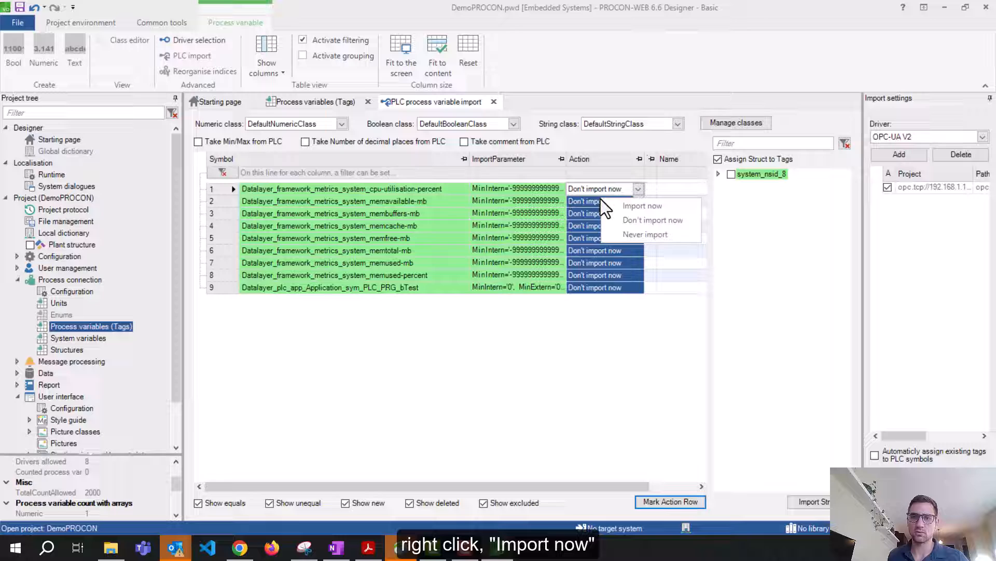
{"action": "left_click", "coordinate": [650, 213]}
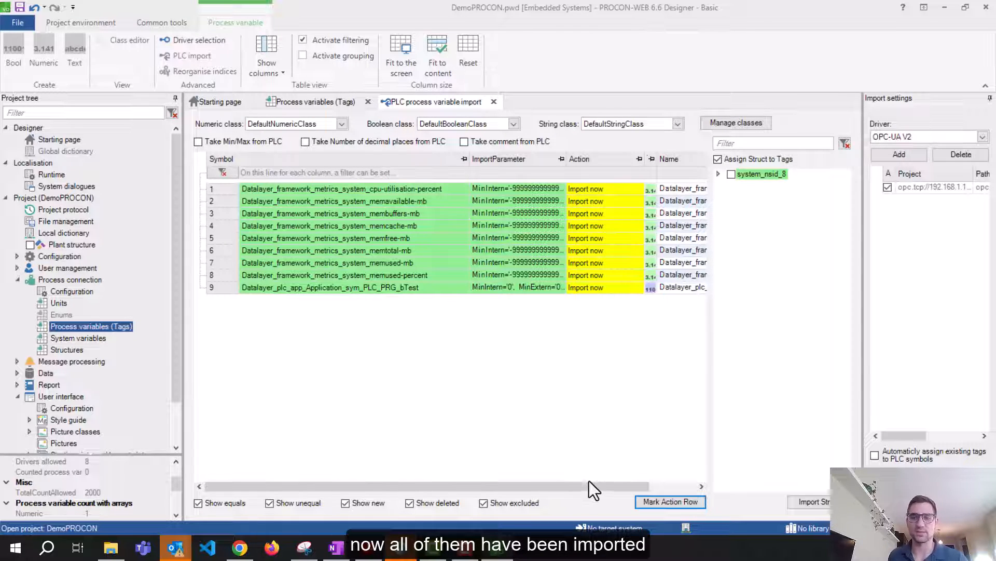
{"action": "double_click", "coordinate": [65, 328]}
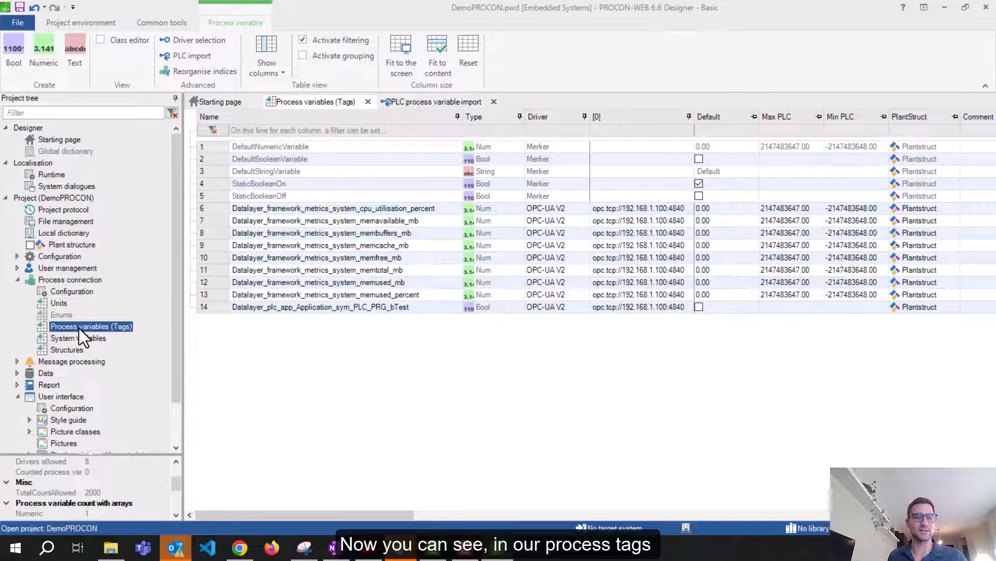
Review the imported tag names, including bTest, in the 14-tag process variables list
{"action": "left_click", "coordinate": [418, 208]}
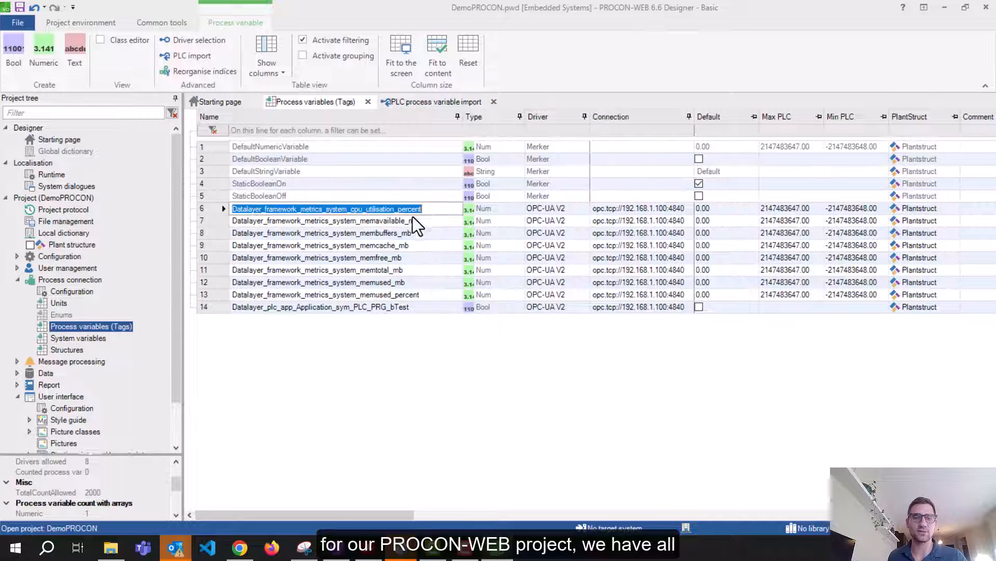
{"action": "key", "text": "Down"}
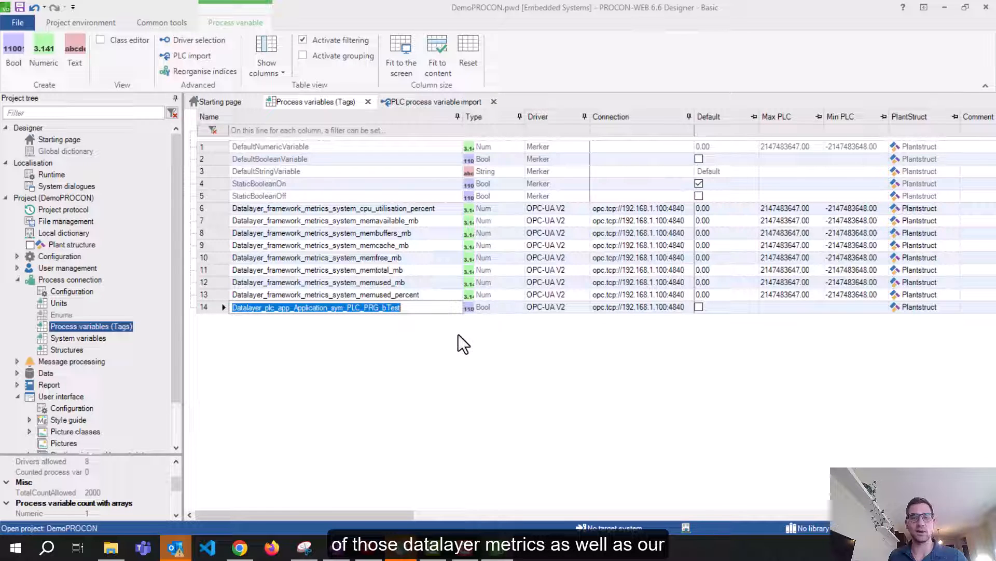
{"action": "left_click", "coordinate": [406, 307]}
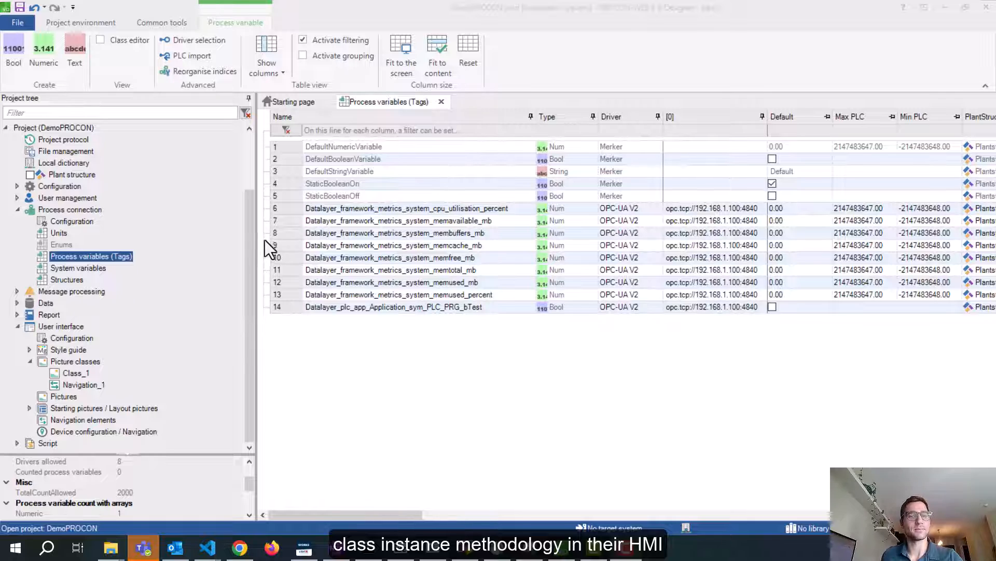
{"action": "left_click_drag", "start_coordinate": [256, 236], "coordinate": [228, 235]}
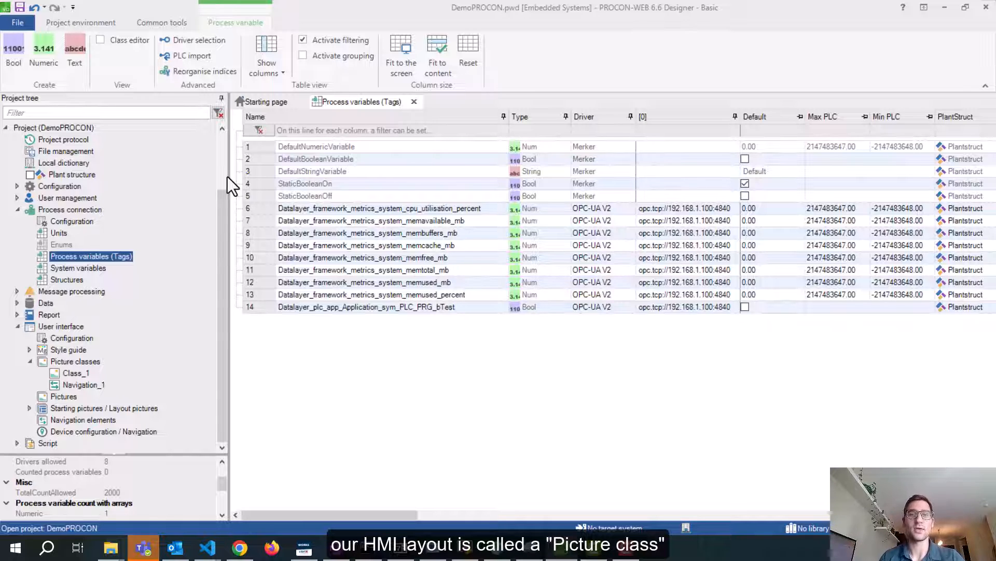
{"action": "left_click", "coordinate": [70, 362]}
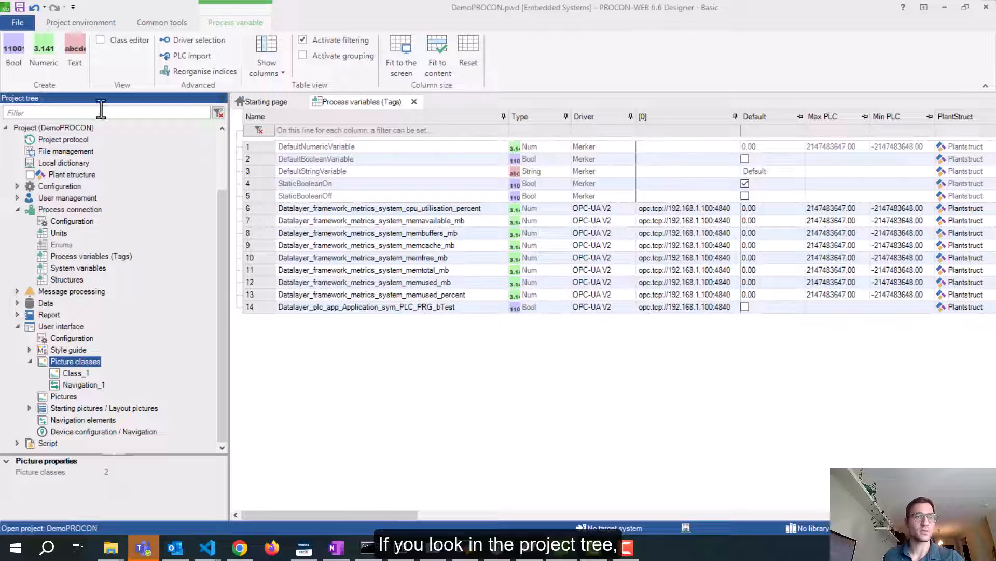
{"action": "scroll", "coordinate": [30, 362], "scroll_direction": "up", "scroll_amount": 1}
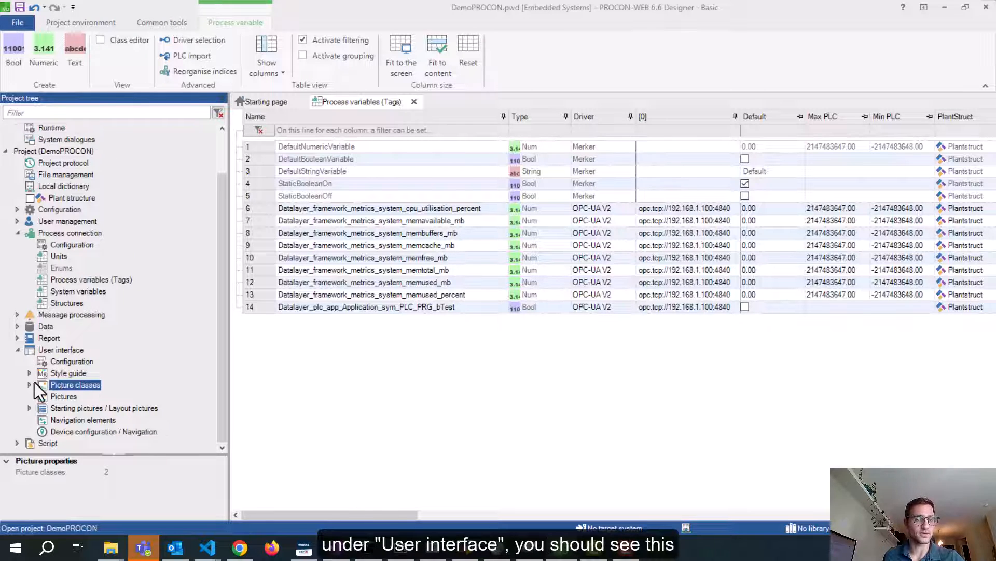
{"action": "scroll", "coordinate": [30, 384], "scroll_direction": "down", "scroll_amount": 1}
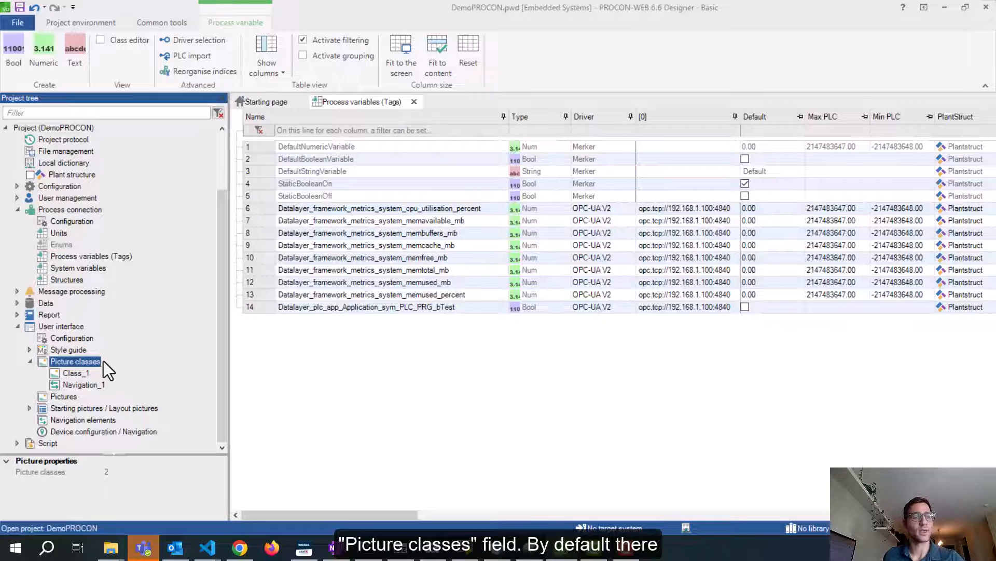
{"action": "left_click", "coordinate": [77, 373]}
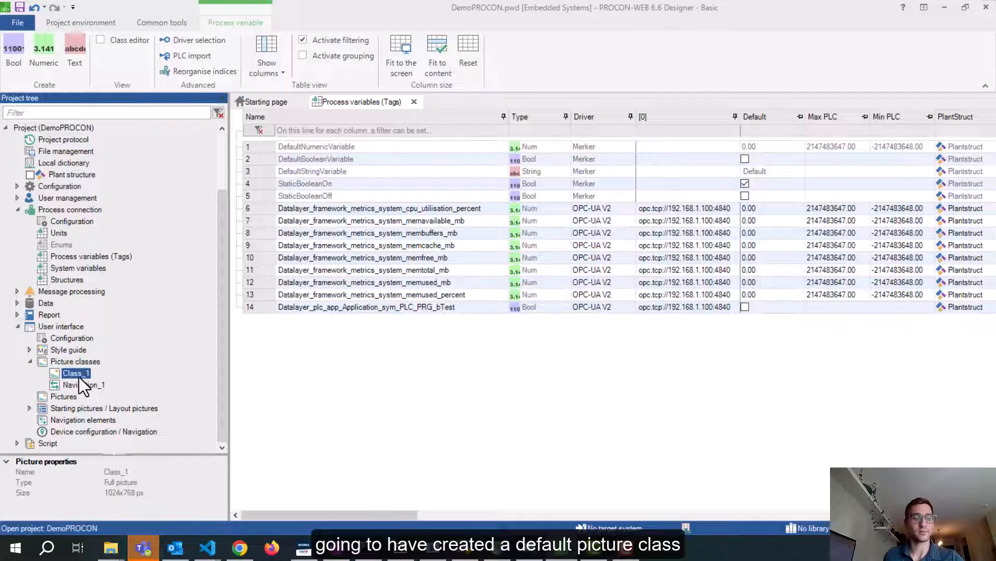
{"action": "left_click", "coordinate": [80, 385]}
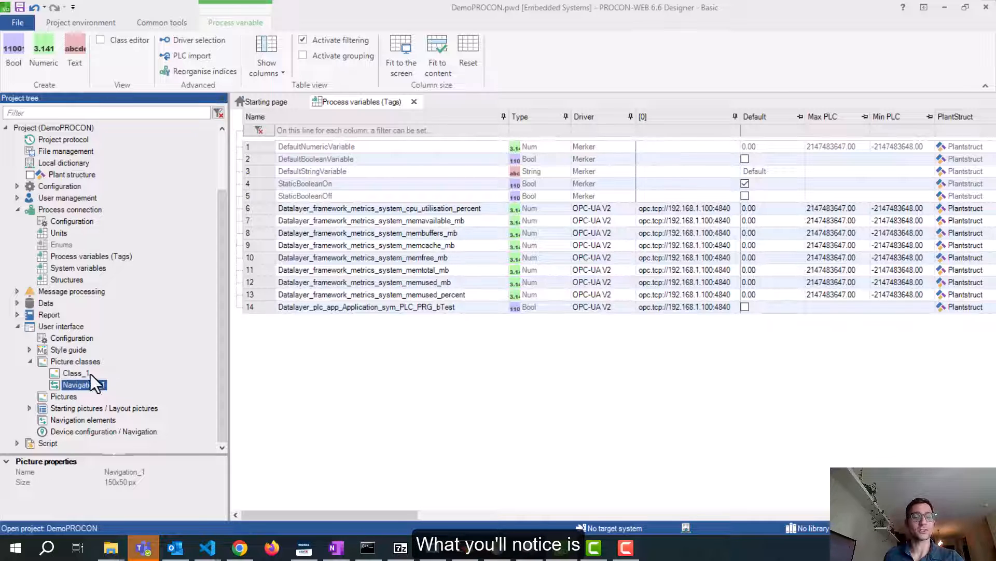
{"action": "left_click", "coordinate": [61, 397]}
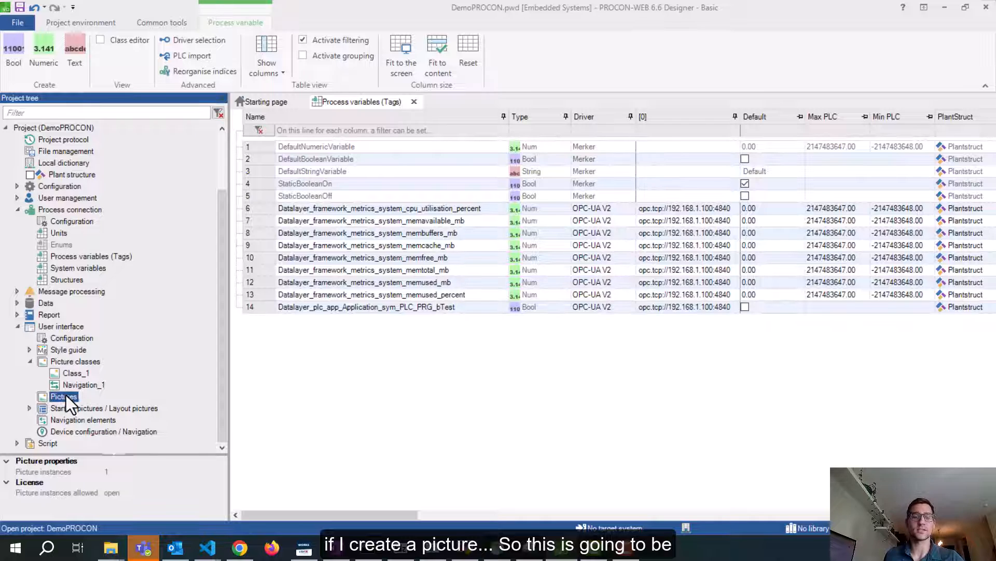
{"action": "left_click", "coordinate": [95, 366]}
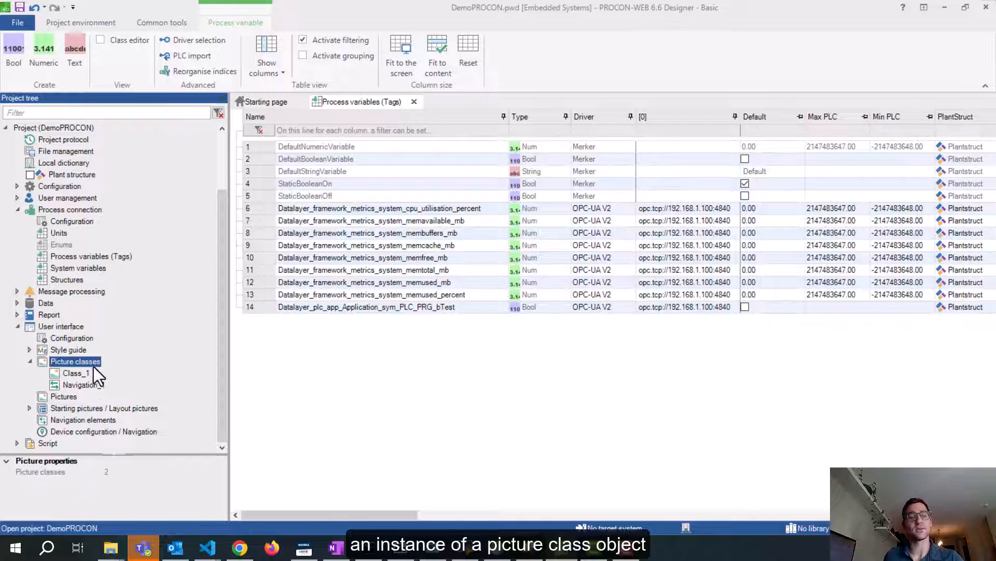
{"action": "left_click", "coordinate": [62, 397]}
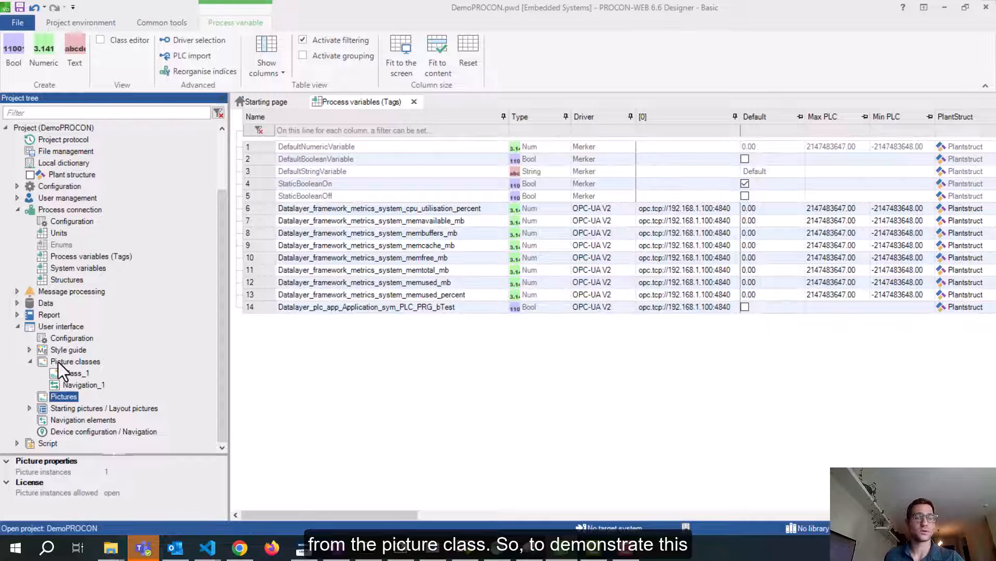
Open Class_1, enlarge its editing canvas, and add a Constant text element ConstantText1
{"action": "double_click", "coordinate": [71, 372]}
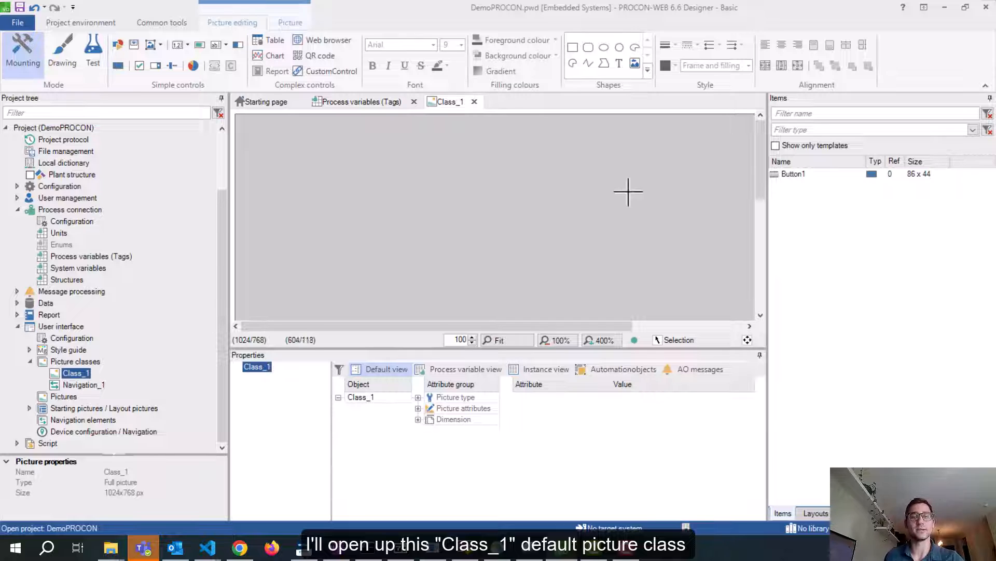
{"action": "left_click_drag", "start_coordinate": [769, 222], "coordinate": [806, 218]}
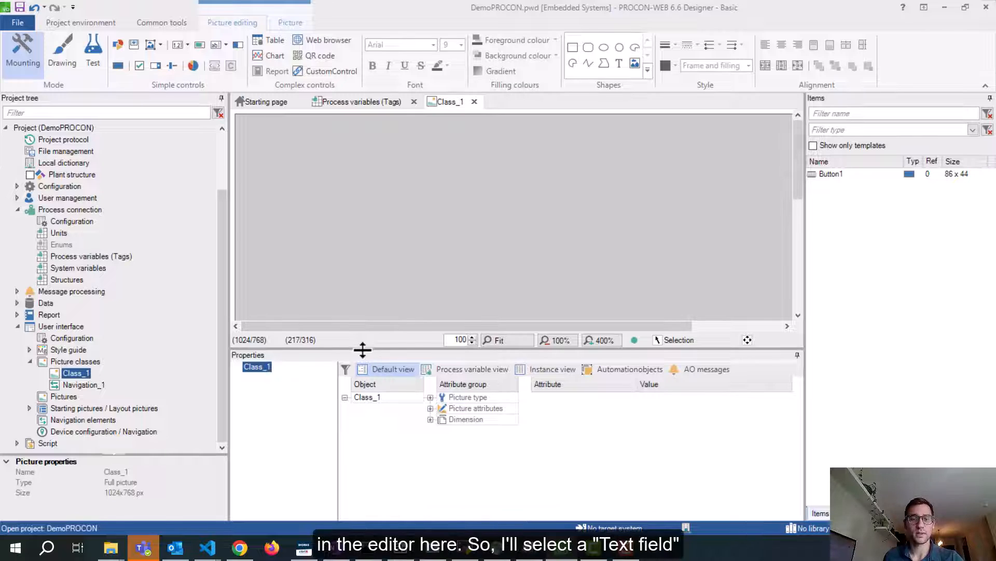
{"action": "left_click_drag", "start_coordinate": [363, 346], "coordinate": [363, 375]}
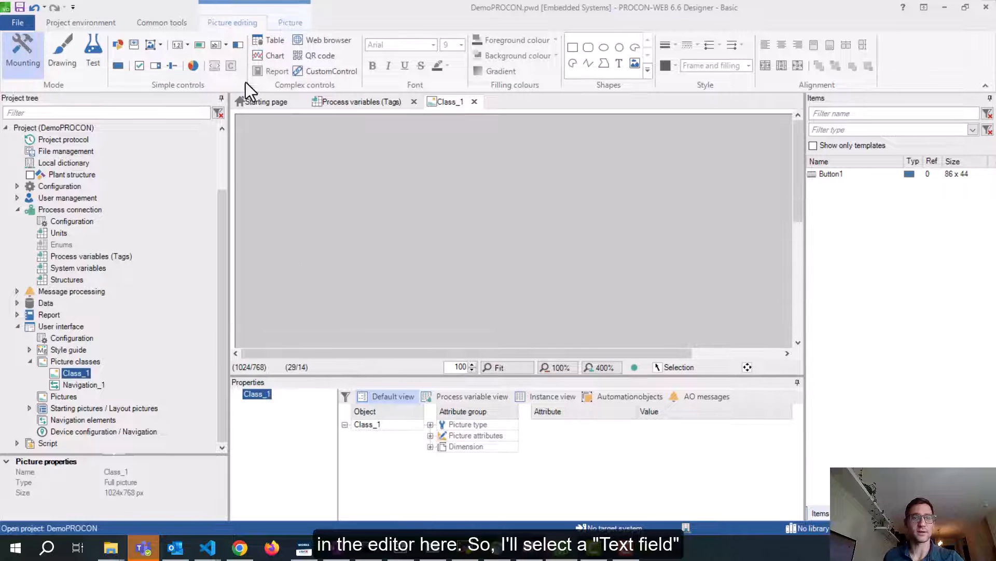
{"action": "left_click", "coordinate": [222, 44]}
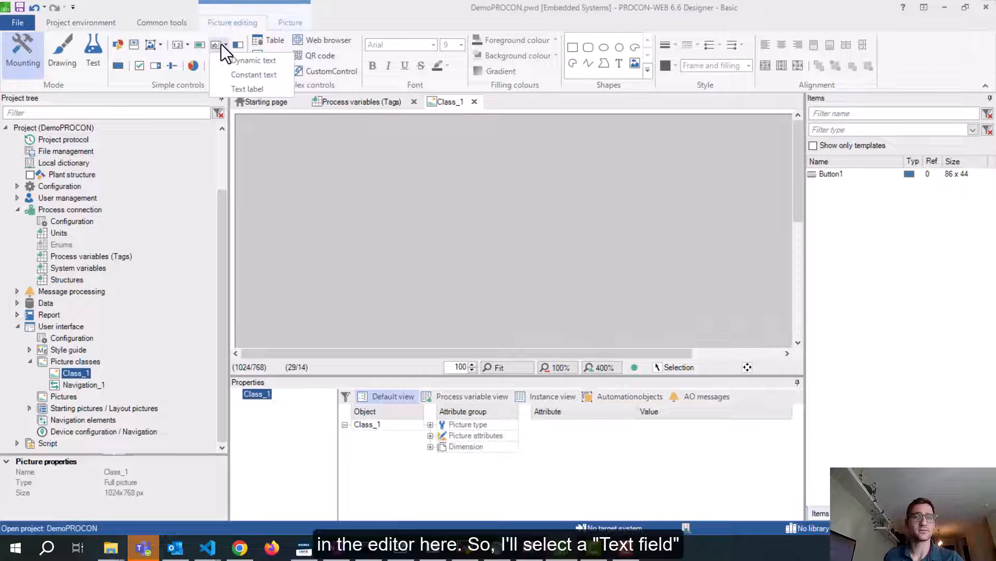
{"action": "left_click", "coordinate": [246, 76]}
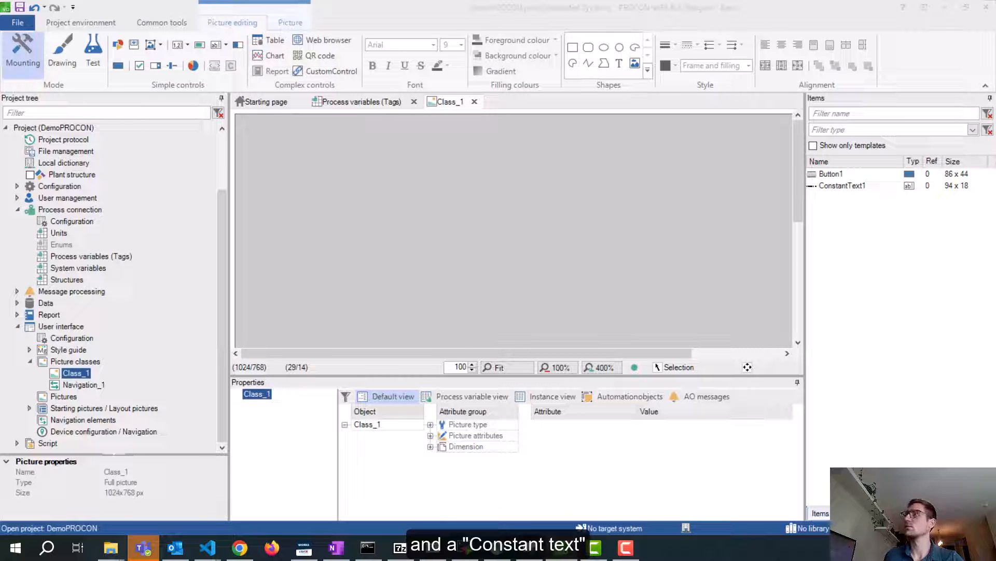
{"action": "left_click_drag", "start_coordinate": [995, 111], "coordinate": [590, 71]}
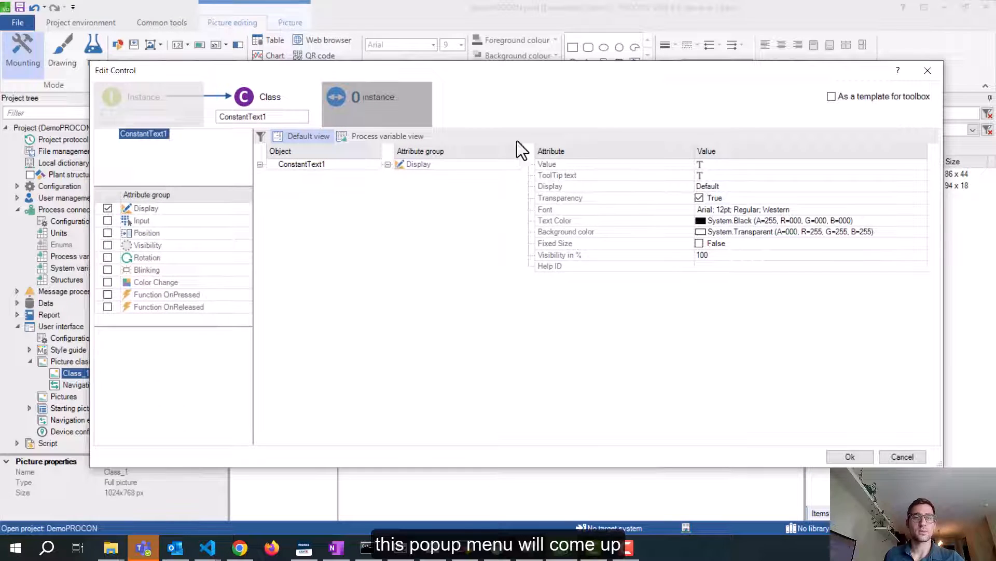
Delete the trailing 1 so the control's class name reads ConstantText
{"action": "left_click", "coordinate": [285, 116]}
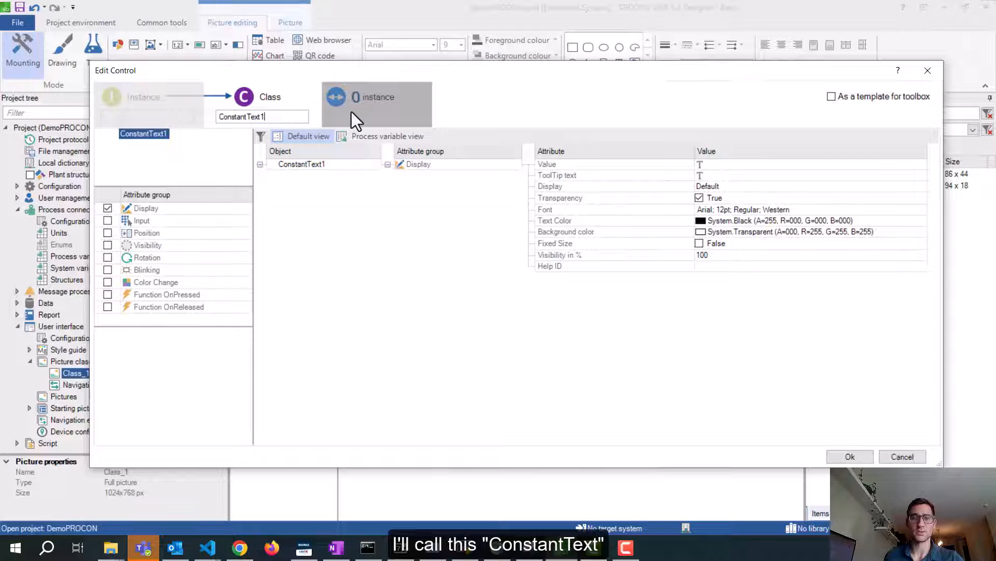
{"action": "key", "text": "BackSpace"}
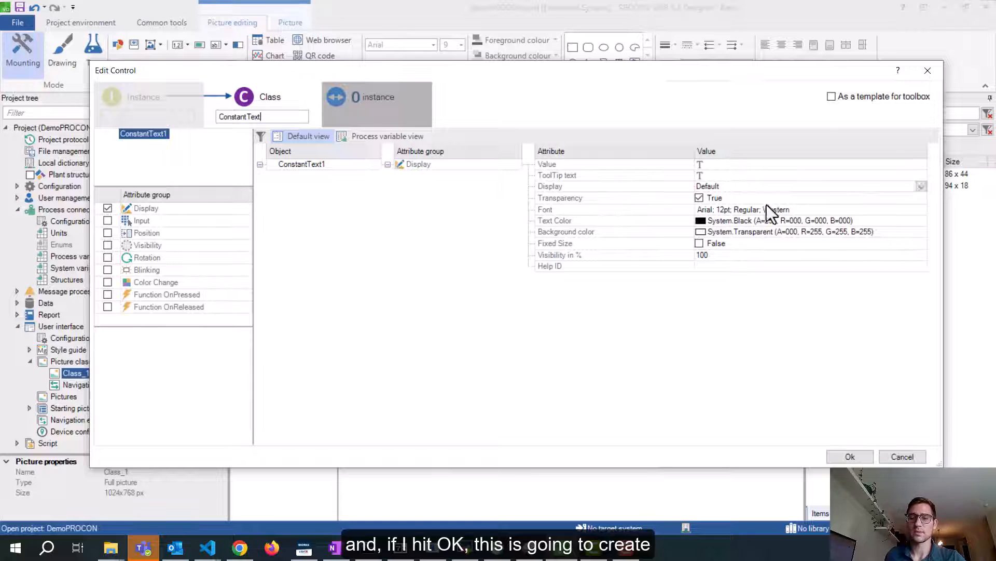
Create the ConstantText control, enlarge it on the canvas, and reopen its settings
{"action": "left_click", "coordinate": [849, 457]}
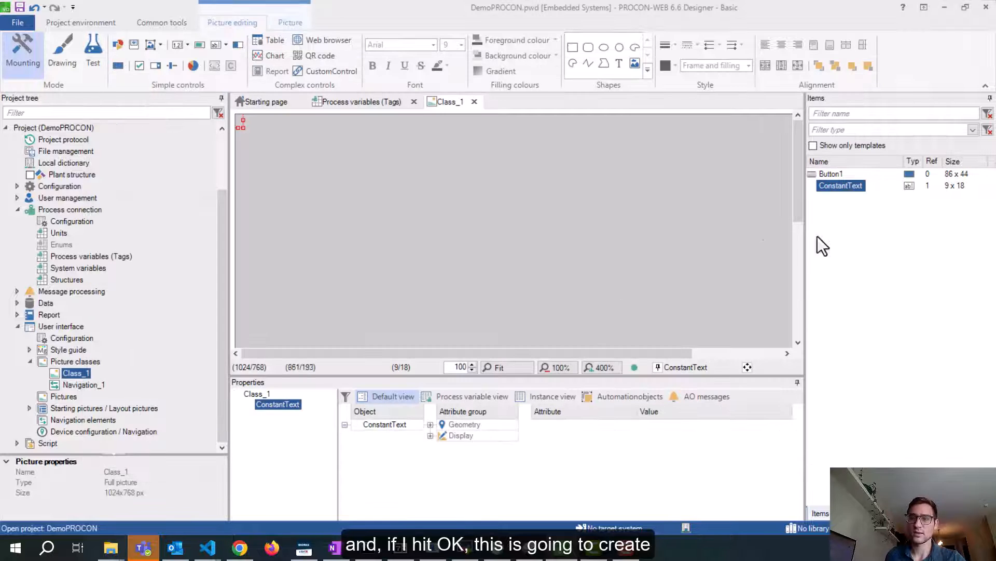
{"action": "left_click_drag", "start_coordinate": [244, 128], "coordinate": [529, 232]}
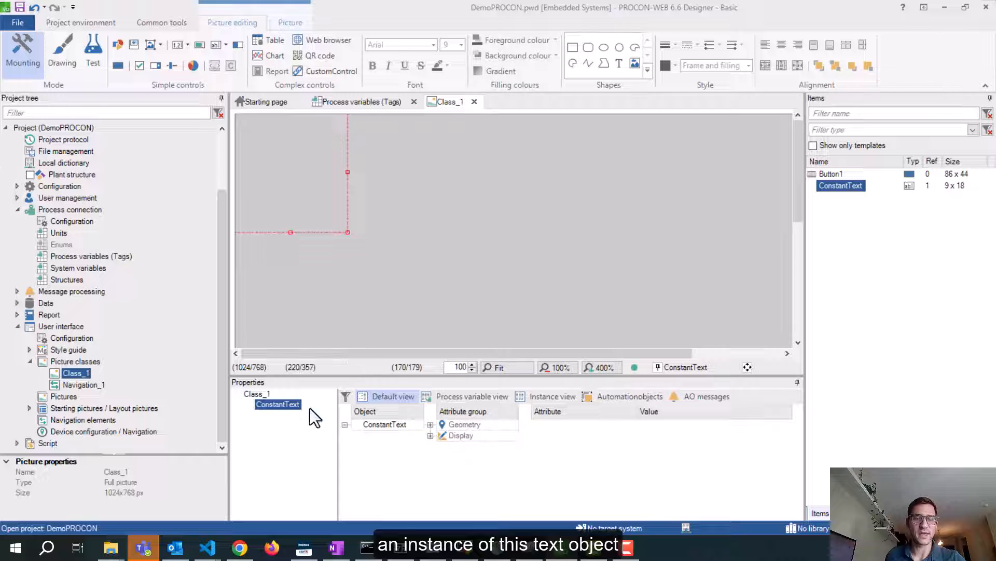
{"action": "double_click", "coordinate": [280, 150]}
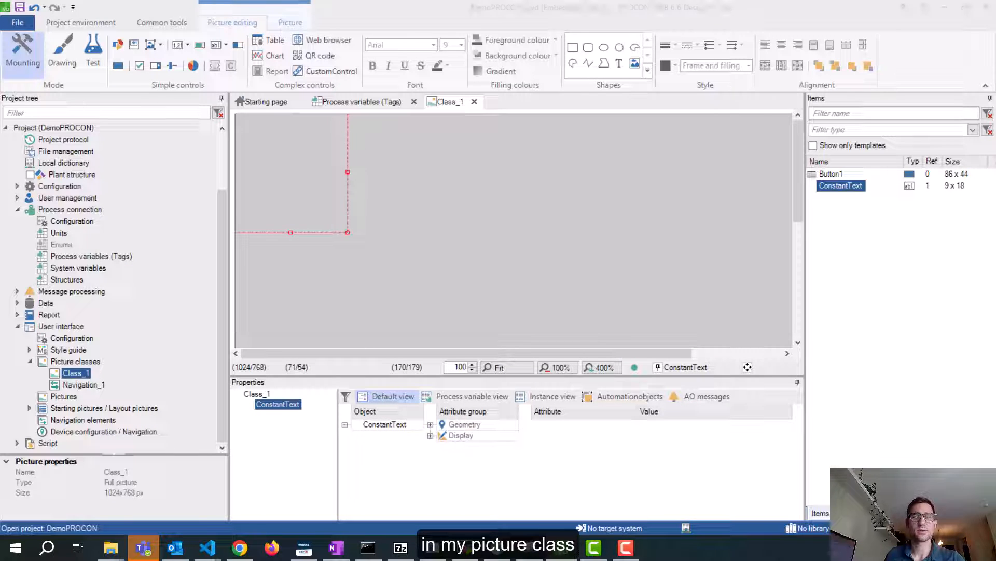
{"action": "left_click_drag", "start_coordinate": [995, 130], "coordinate": [512, 106]}
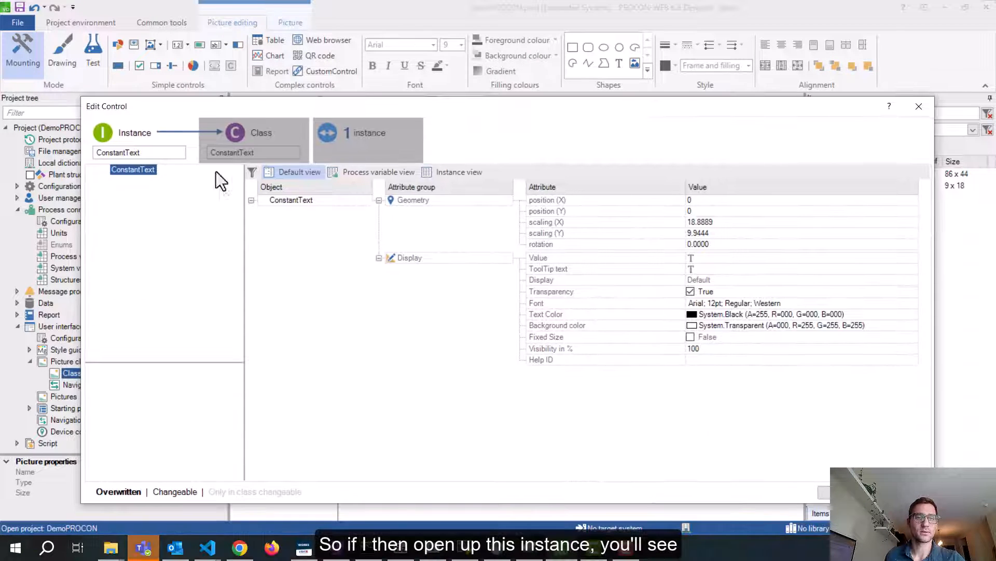
Rename the instance to ConstantText1 and set its display value to 'Test'
{"action": "left_click", "coordinate": [140, 151]}
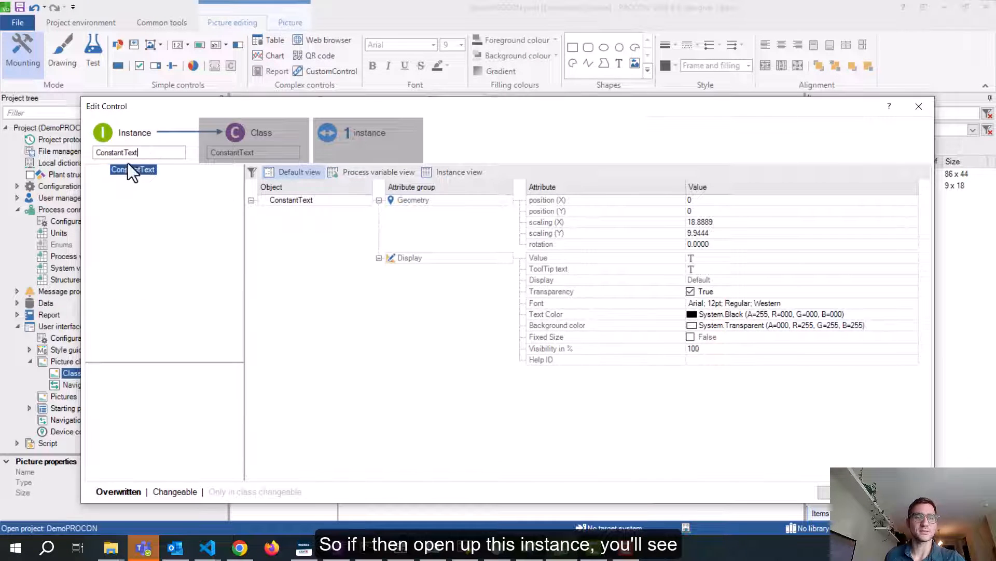
{"action": "left_click", "coordinate": [260, 144]}
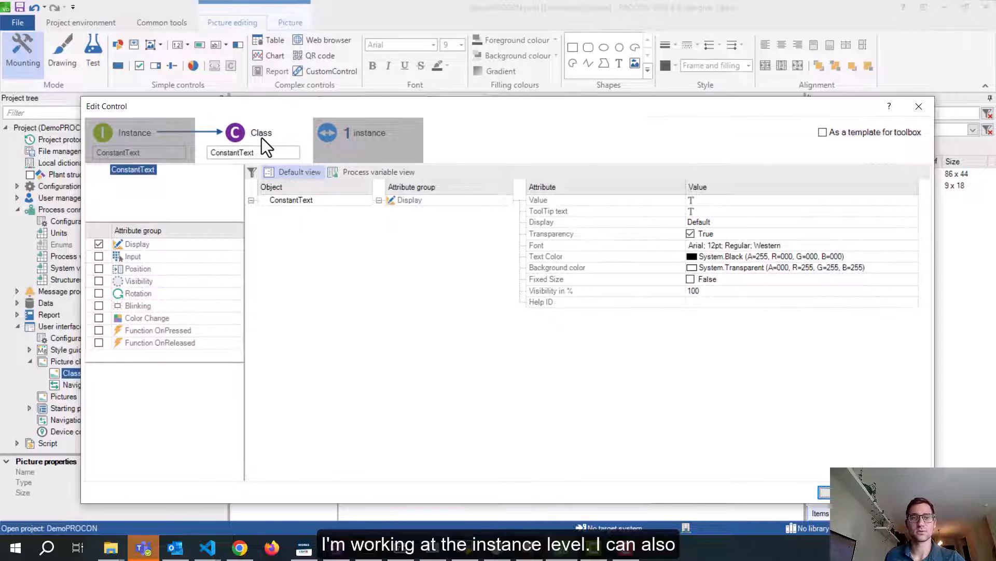
{"action": "left_click", "coordinate": [171, 134]}
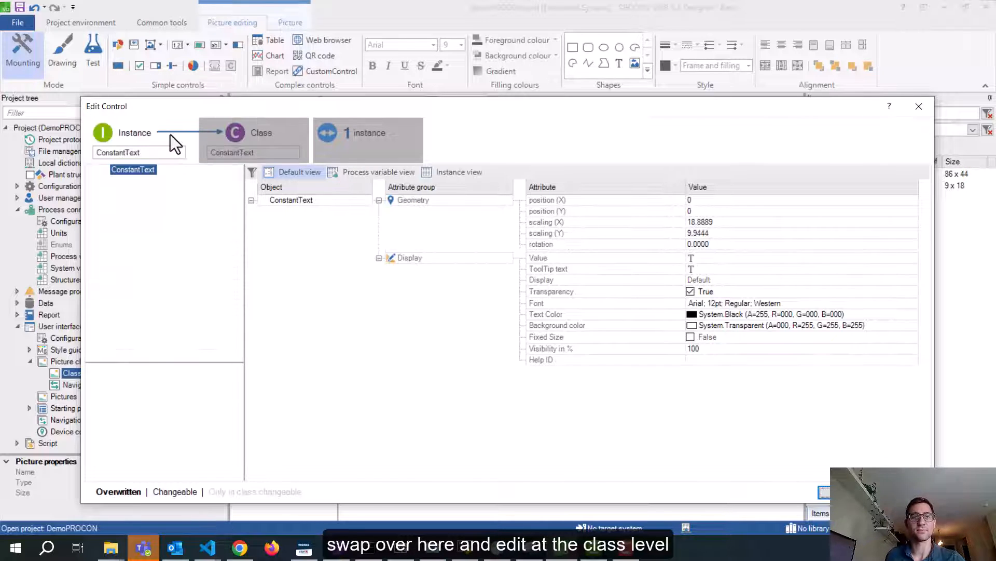
{"action": "left_click", "coordinate": [706, 259]}
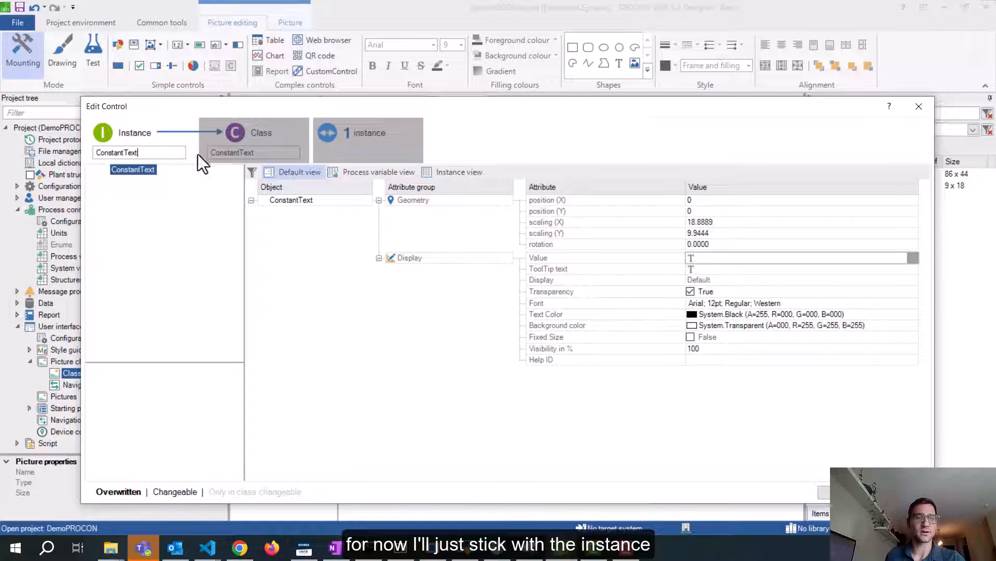
{"action": "type", "text": "1"}
{"action": "left_click", "coordinate": [718, 257]}
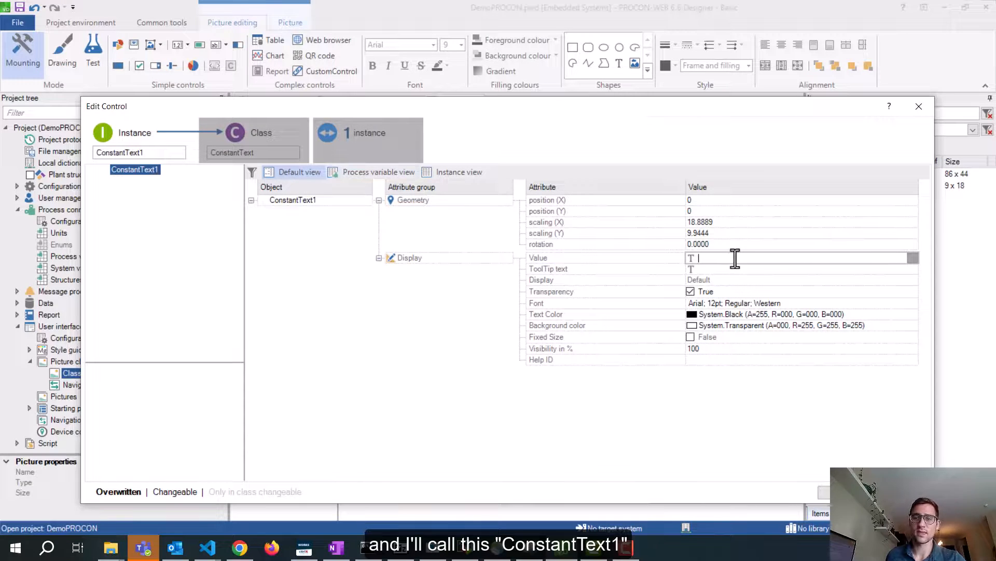
{"action": "type", "text": "Test"}
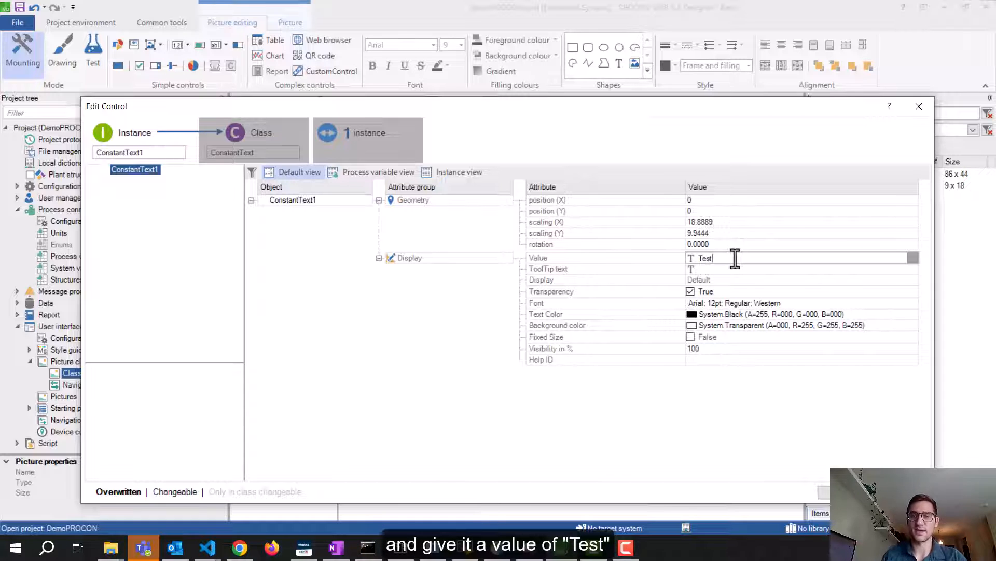
{"action": "left_click", "coordinate": [825, 492]}
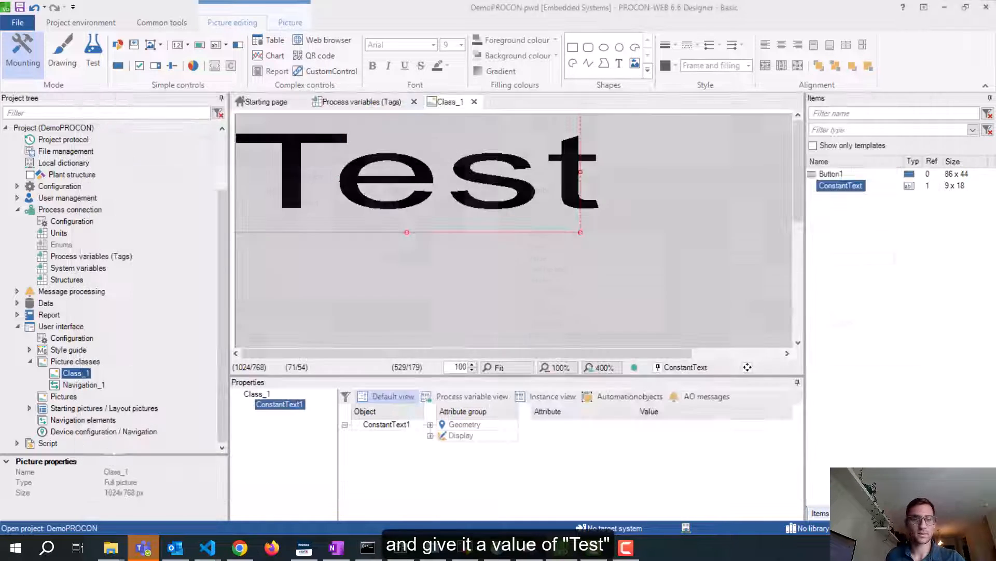
Drag the Test text's frame larger to fill the upper canvas, then select Pictures
{"action": "left_click_drag", "start_coordinate": [580, 235], "coordinate": [660, 269]}
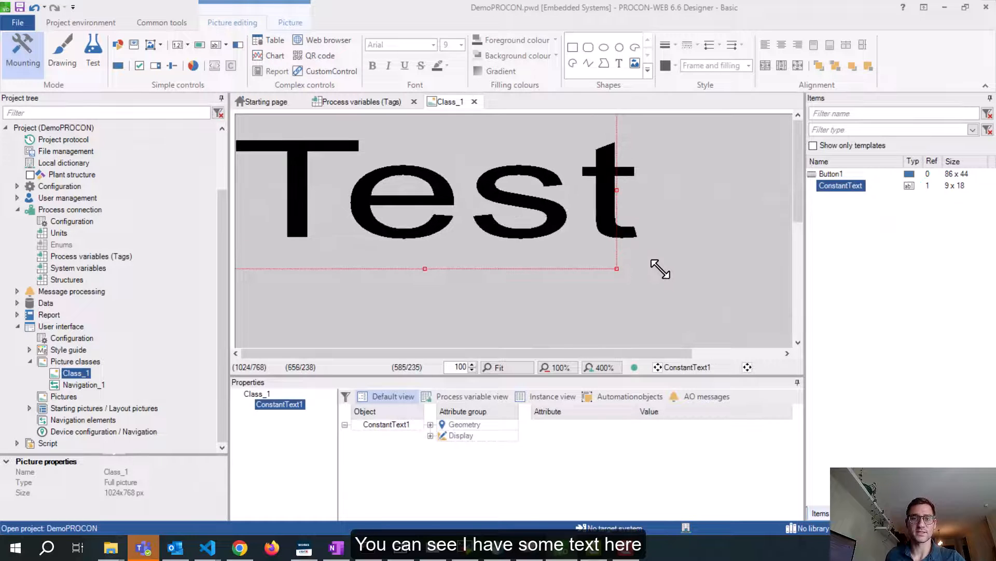
{"action": "left_click", "coordinate": [703, 225]}
{"action": "left_click", "coordinate": [66, 373]}
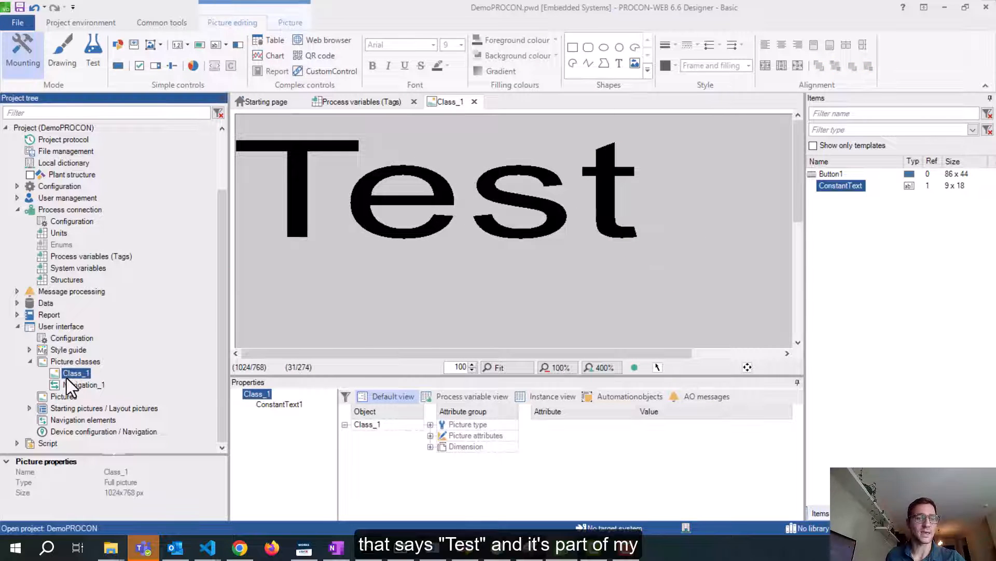
{"action": "left_click_drag", "start_coordinate": [377, 375], "coordinate": [372, 383]}
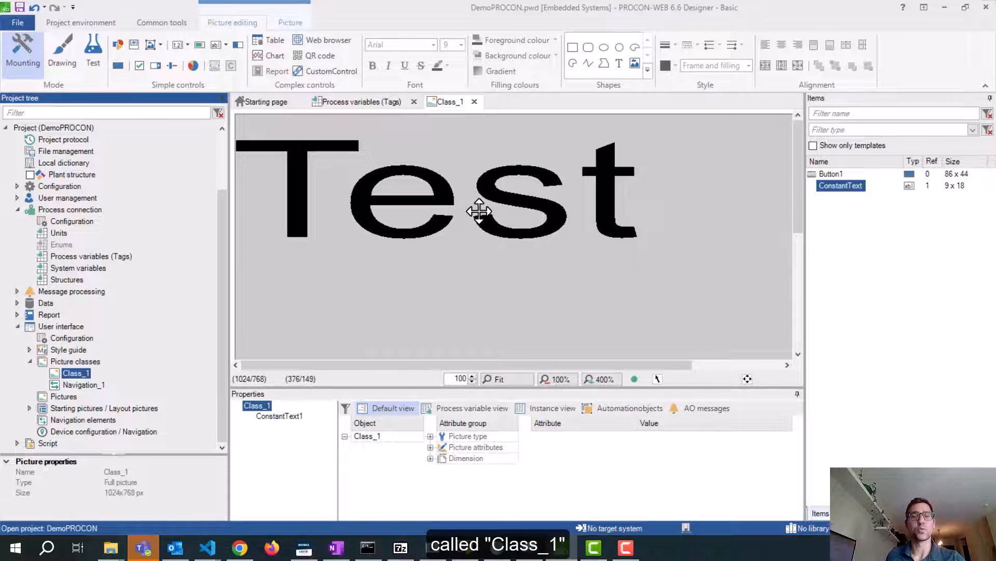
{"action": "left_click", "coordinate": [57, 396]}
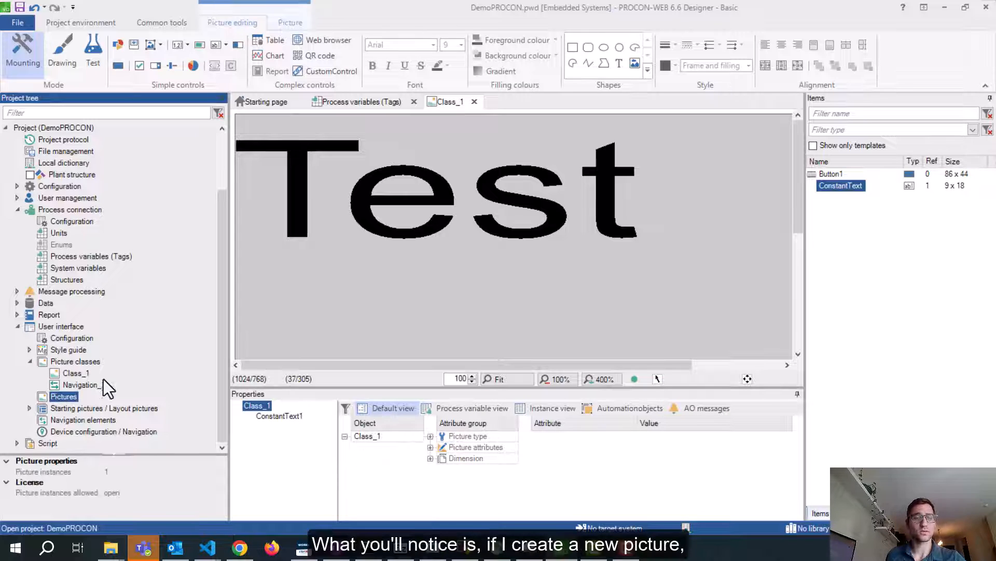
Create a new picture based on the Class_1 (1024x768) picture class
{"action": "right_click", "coordinate": [55, 398]}
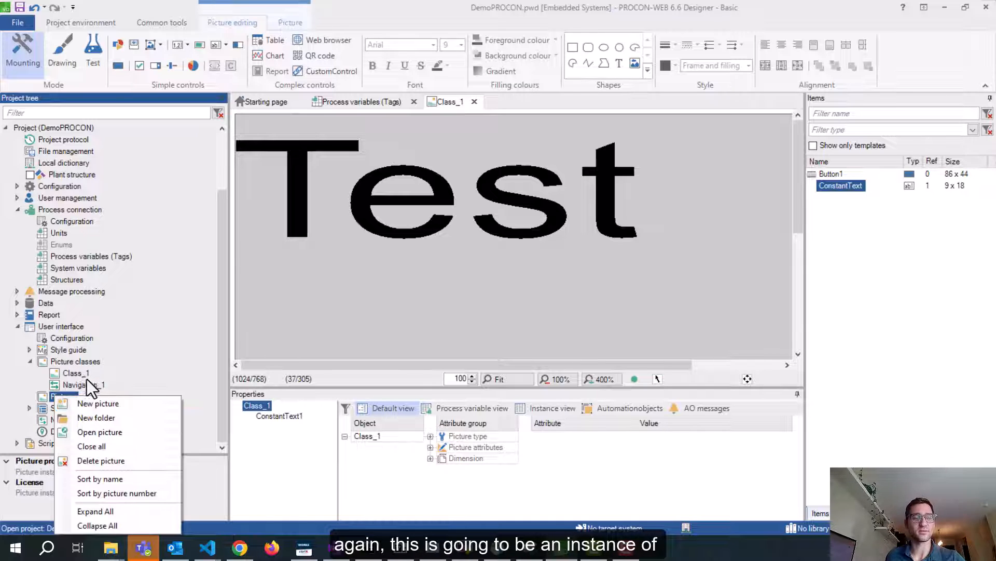
{"action": "left_click", "coordinate": [104, 406]}
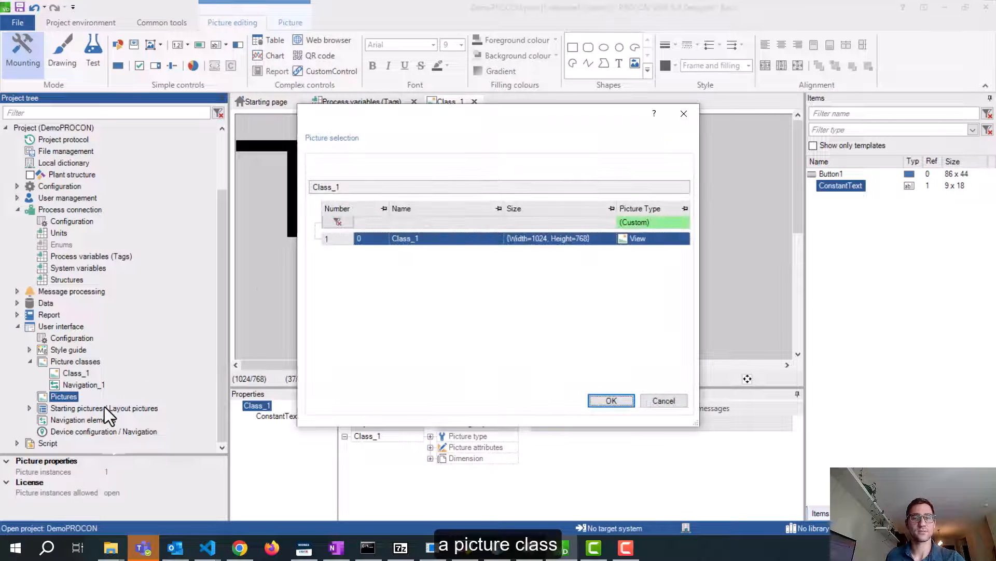
{"action": "left_click_drag", "start_coordinate": [700, 228], "coordinate": [807, 229]}
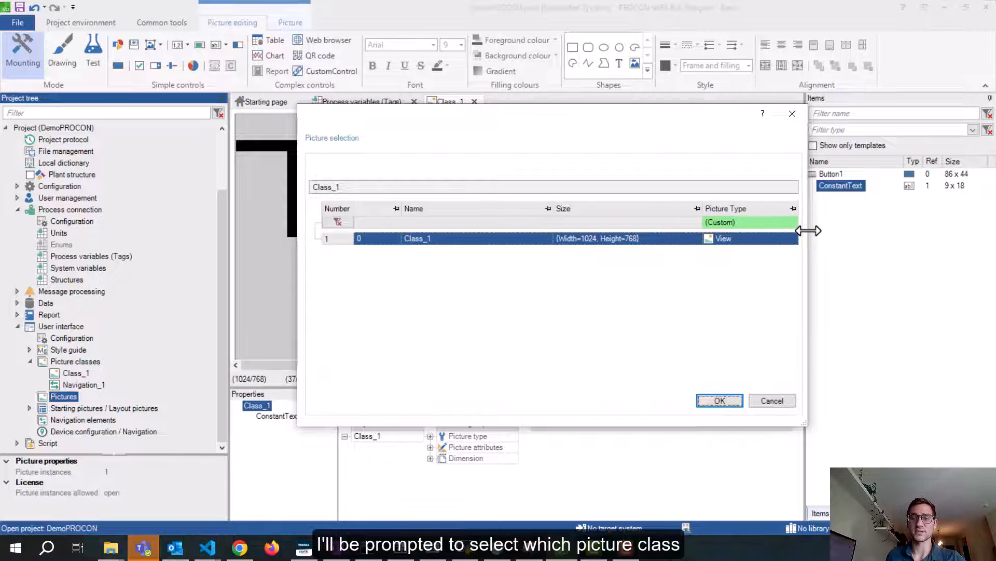
{"action": "left_click", "coordinate": [434, 240]}
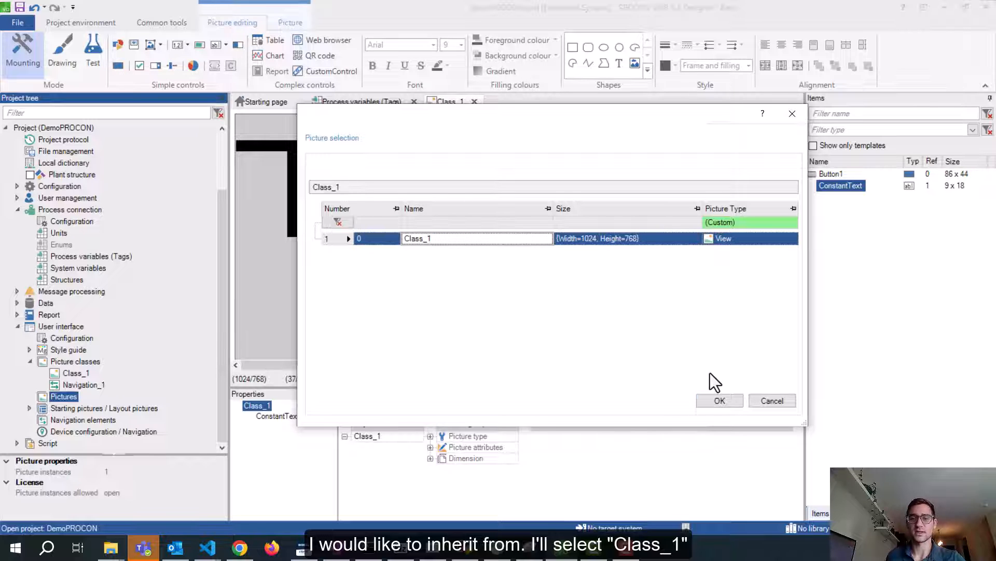
{"action": "left_click", "coordinate": [726, 400]}
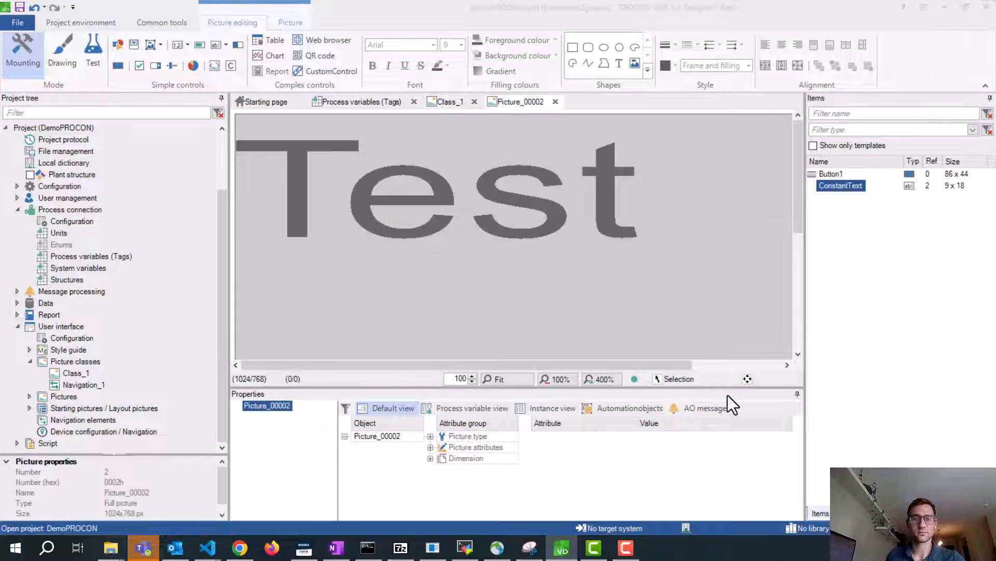
Rename the new picture from Picture_00002 to Class_1_Instance and show it under Pictures
{"action": "left_click_drag", "start_coordinate": [995, 202], "coordinate": [422, 95]}
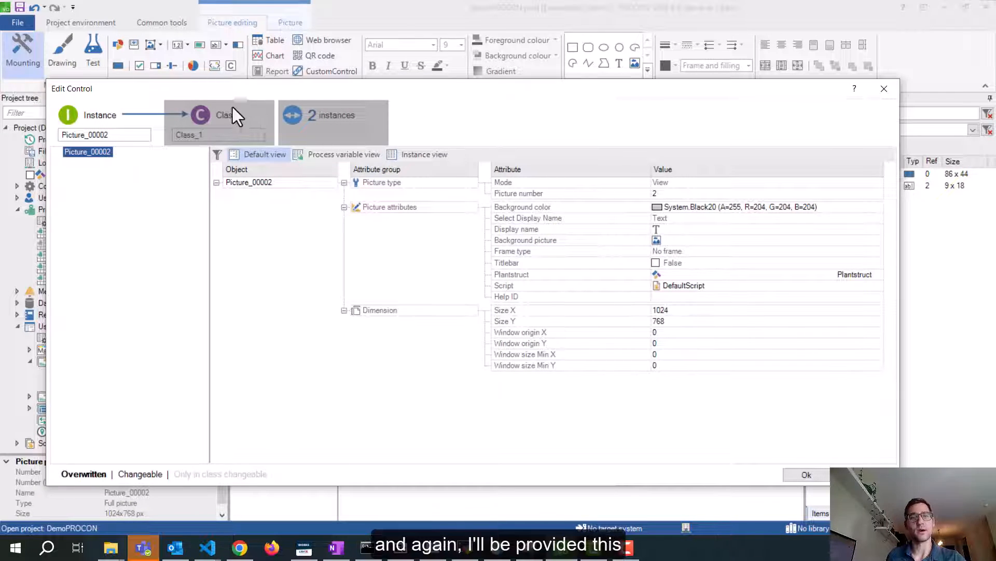
{"action": "left_click", "coordinate": [125, 135]}
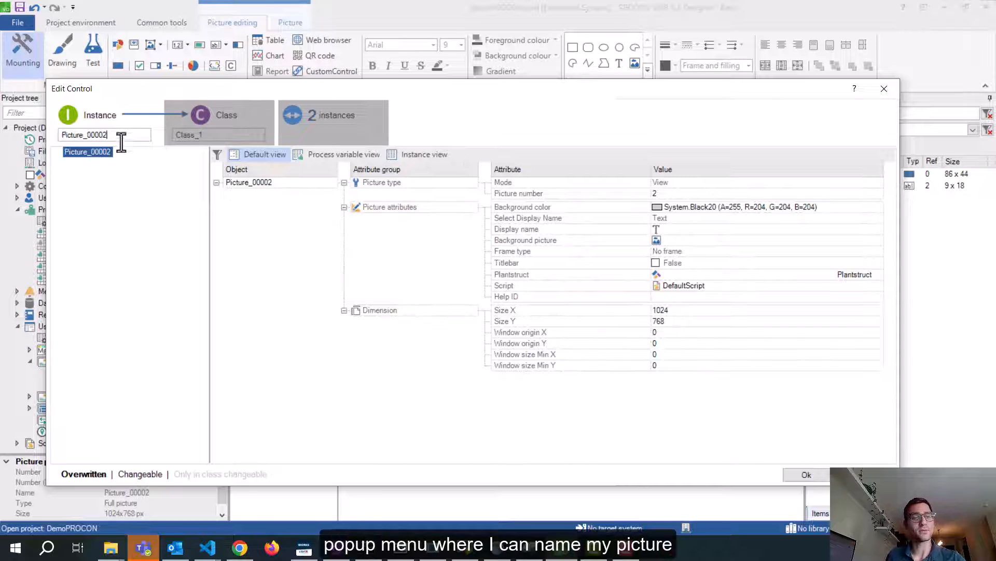
{"action": "key", "text": "ctrl+a"}
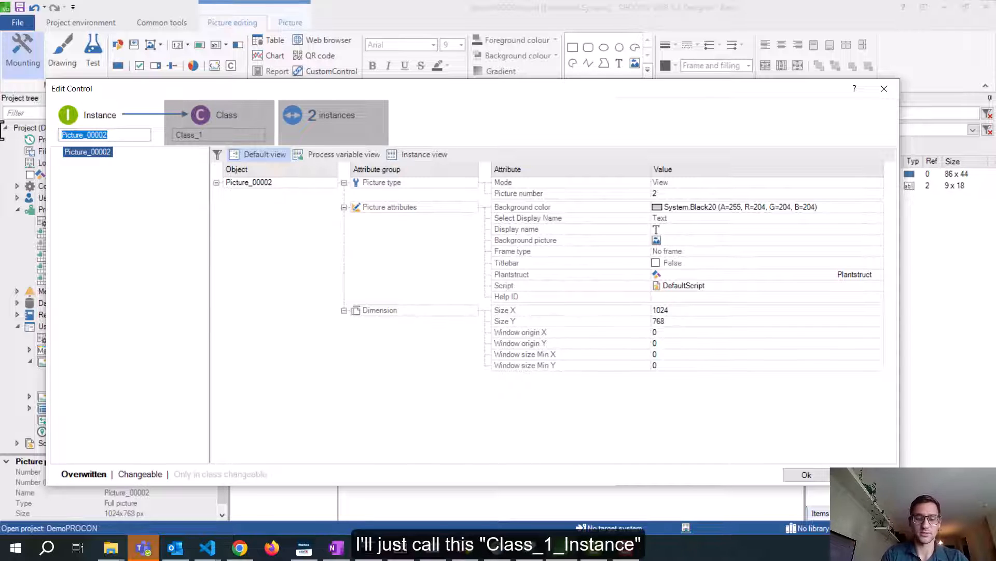
{"action": "type", "text": "Class1"}
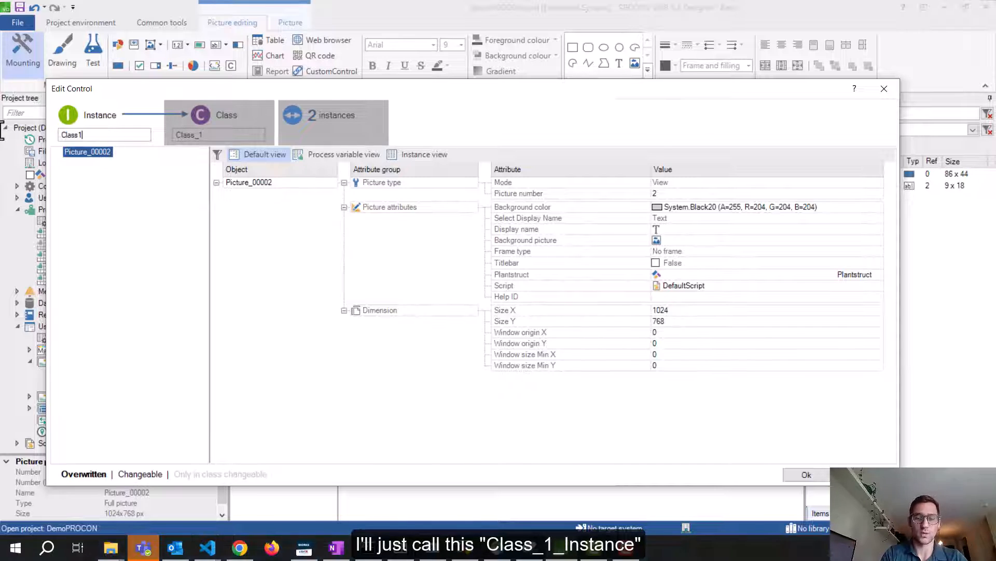
{"action": "key", "text": "BackSpace"}
{"action": "type", "text": "_1_Instance"}
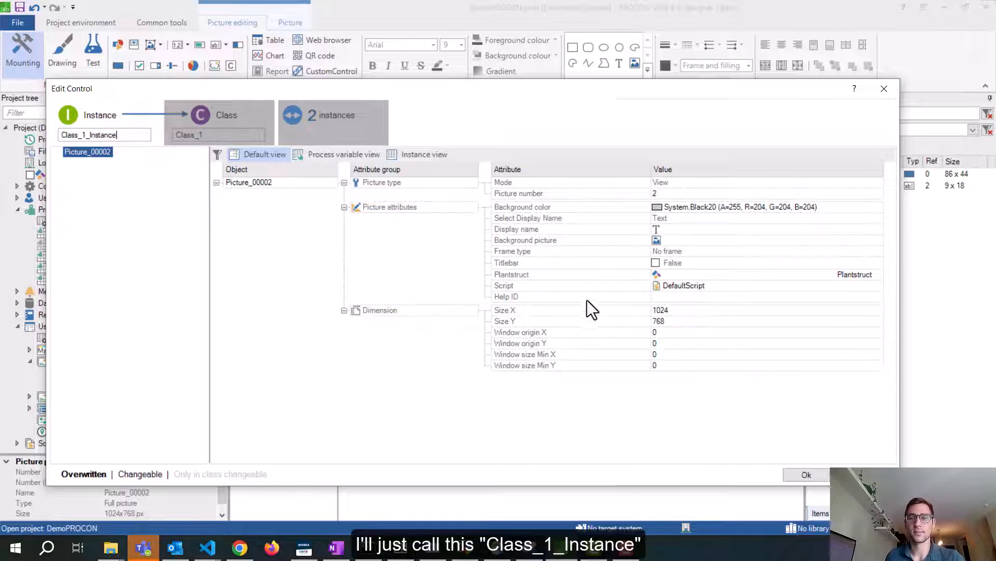
{"action": "left_click", "coordinate": [820, 474]}
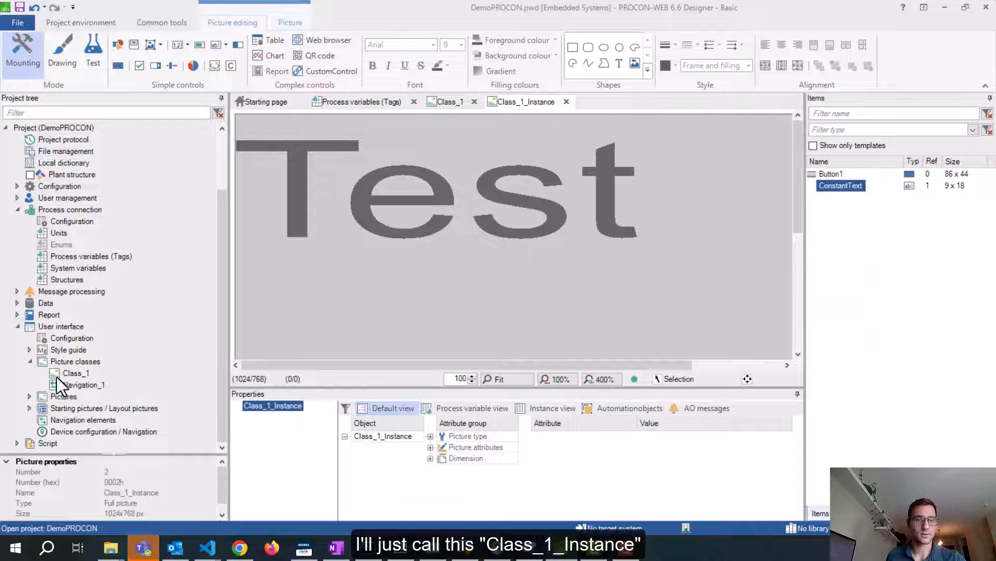
{"action": "left_click", "coordinate": [29, 396]}
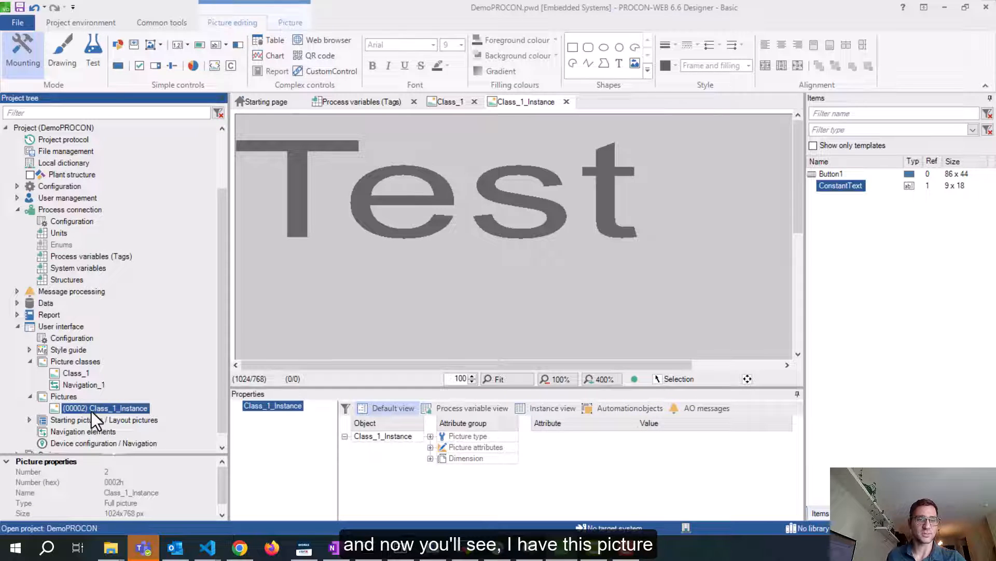
{"action": "left_click", "coordinate": [426, 200]}
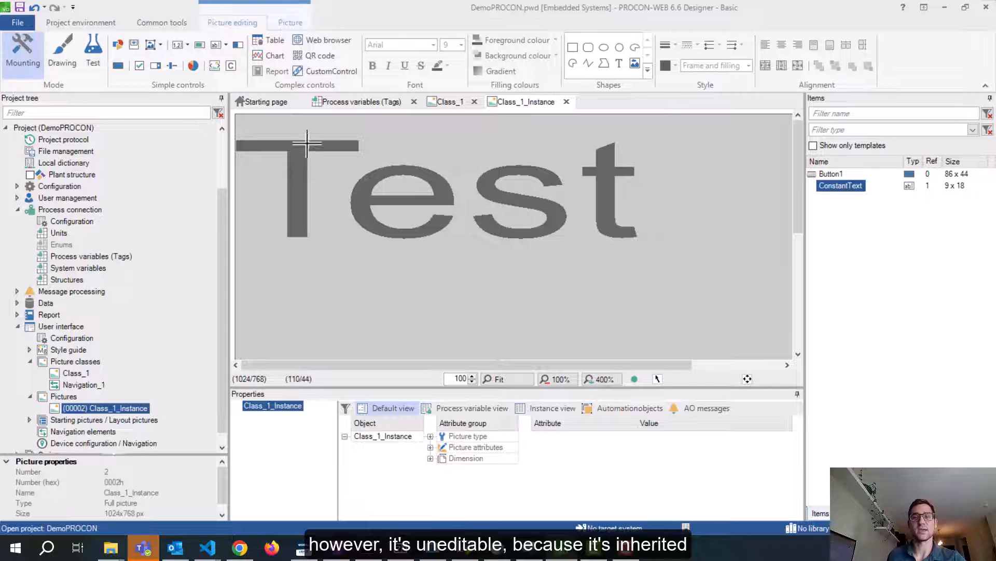
{"action": "double_click", "coordinate": [77, 373]}
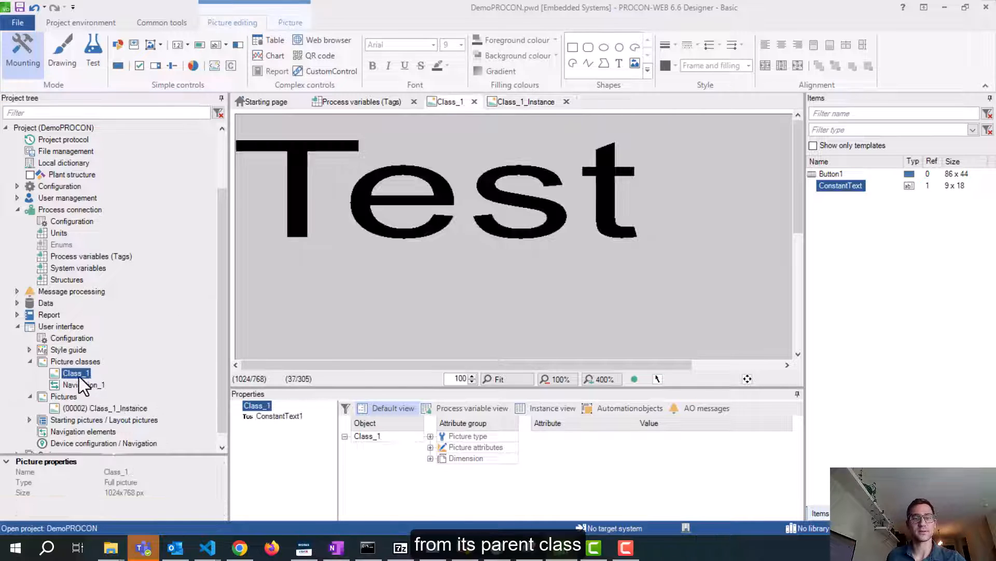
{"action": "left_click", "coordinate": [96, 408]}
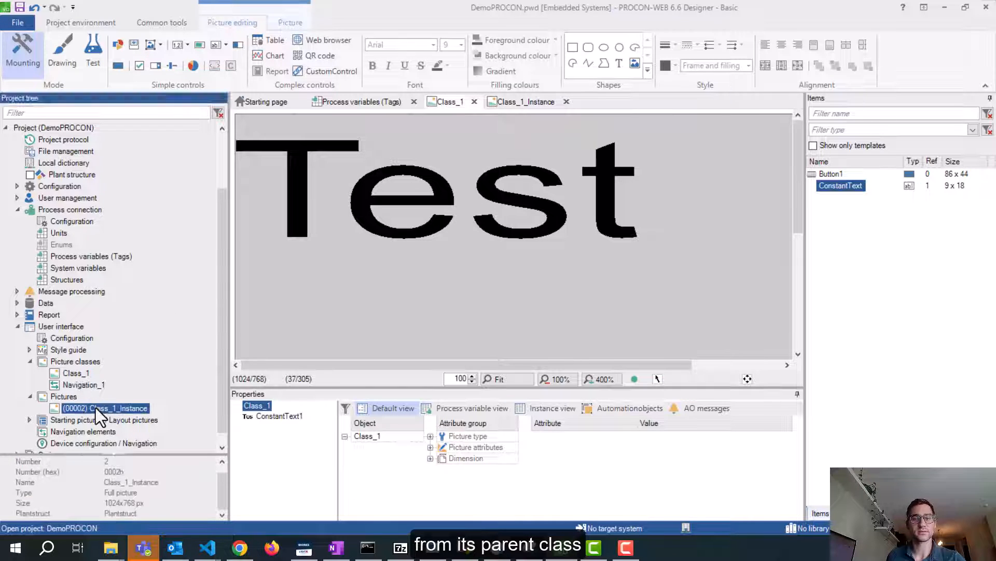
{"action": "left_click", "coordinate": [844, 187]}
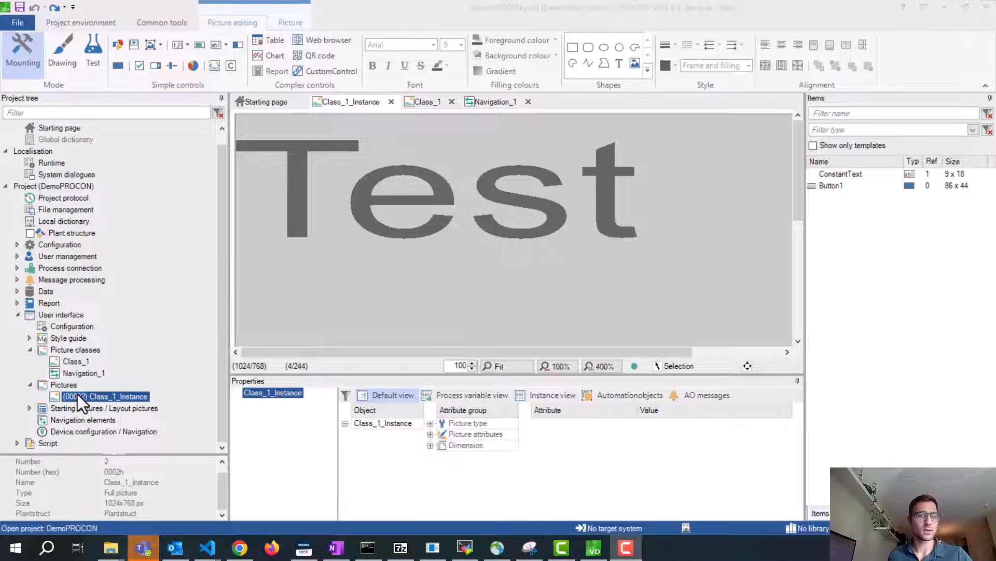
Delete the Class_1_Instance picture, then delete the Test text from the Class_1 canvas
{"action": "right_click", "coordinate": [111, 397]}
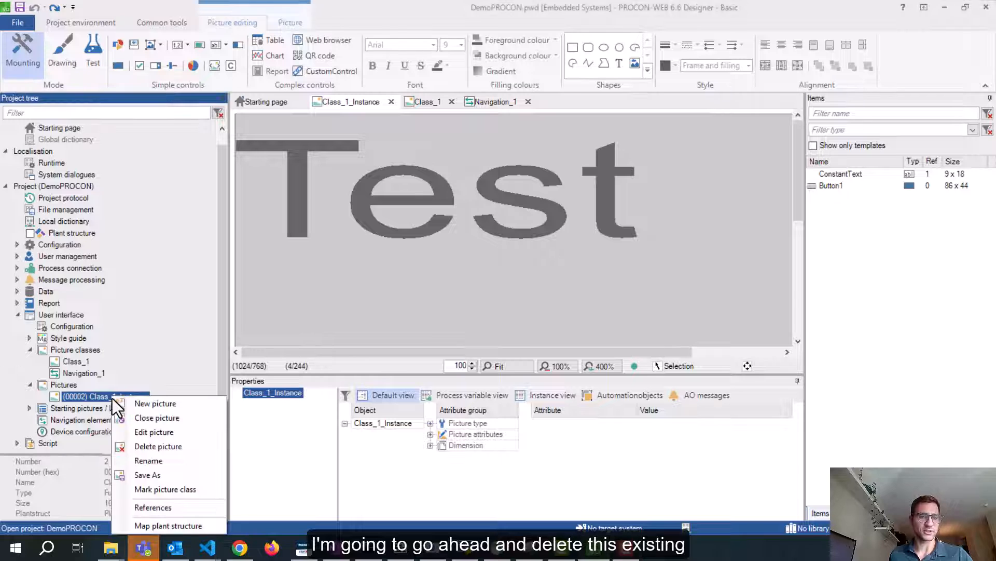
{"action": "left_click", "coordinate": [158, 446]}
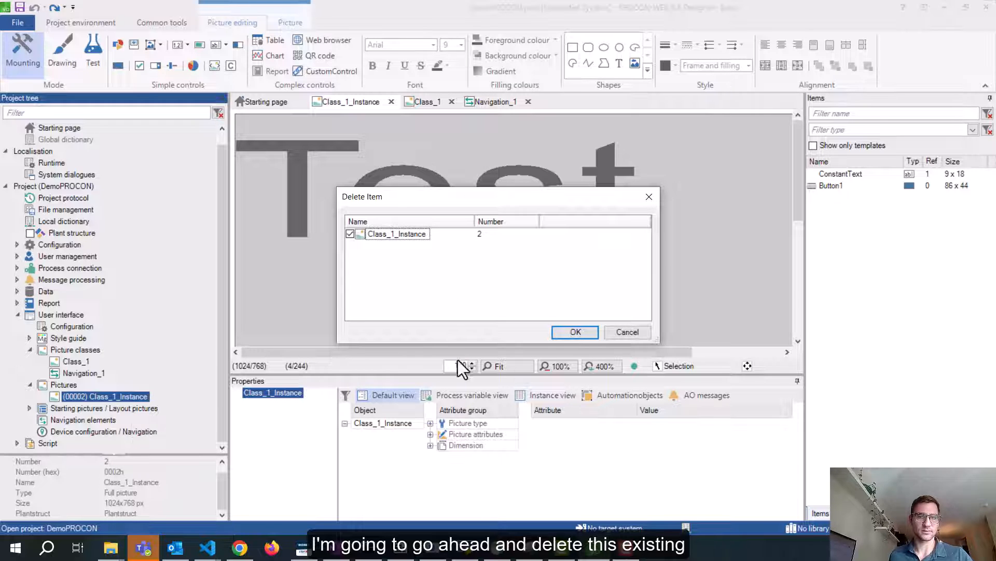
{"action": "left_click", "coordinate": [574, 332]}
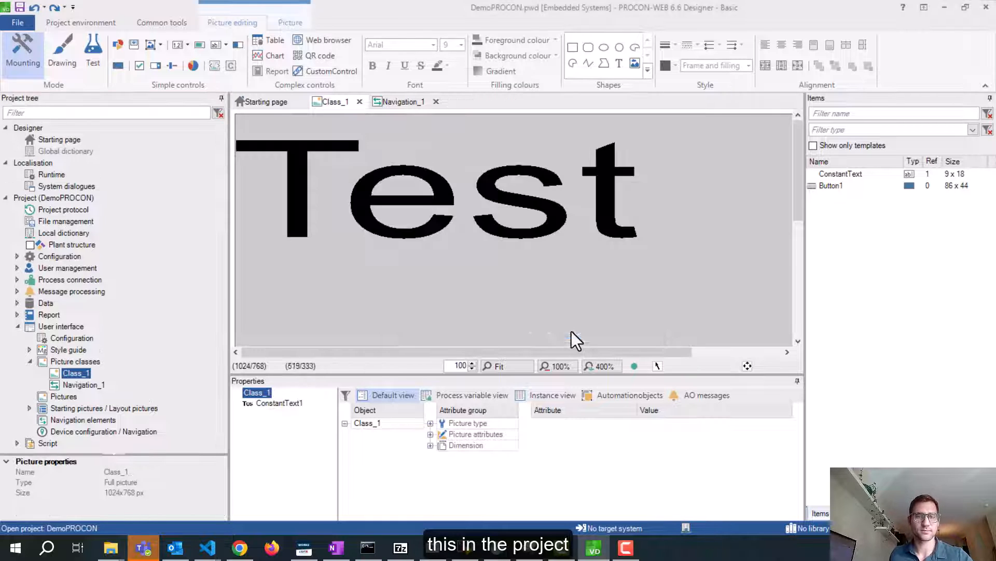
{"action": "left_click", "coordinate": [327, 173]}
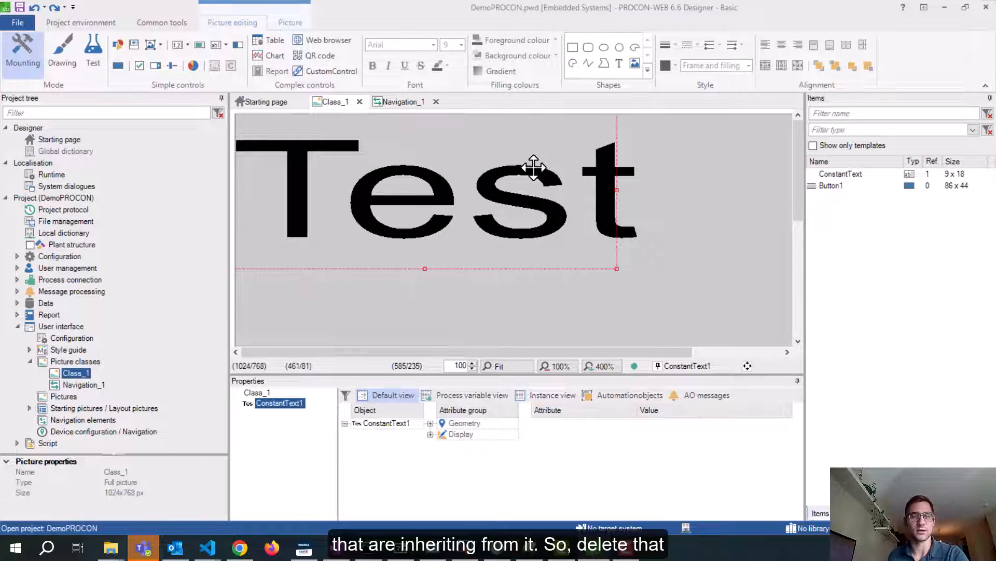
{"action": "key", "text": "Delete"}
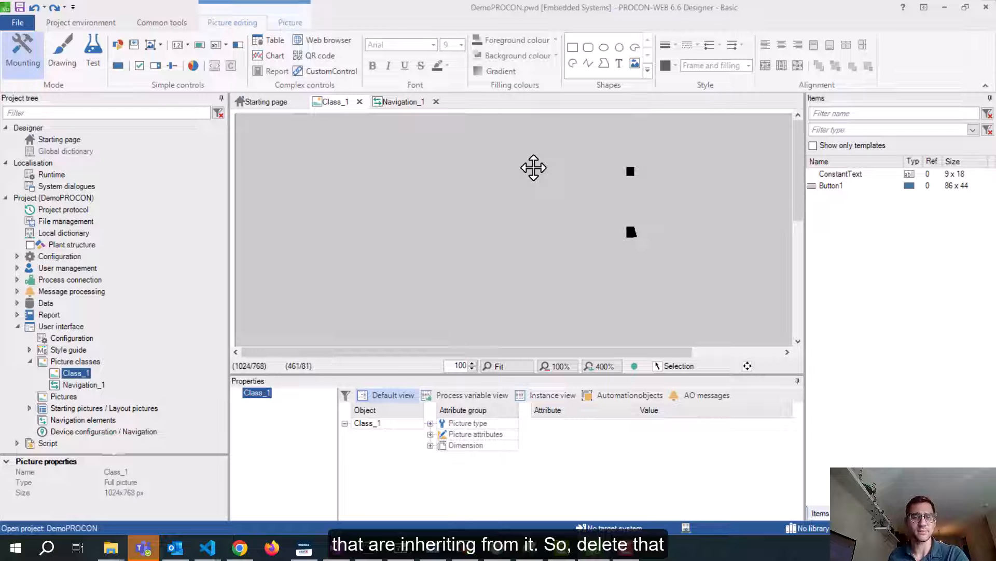
Rename Class_1 to FullPicture and set its Size X to 1600 and Size Y to 900
{"action": "left_click", "coordinate": [397, 423]}
{"action": "type", "text": "FullPicture"}
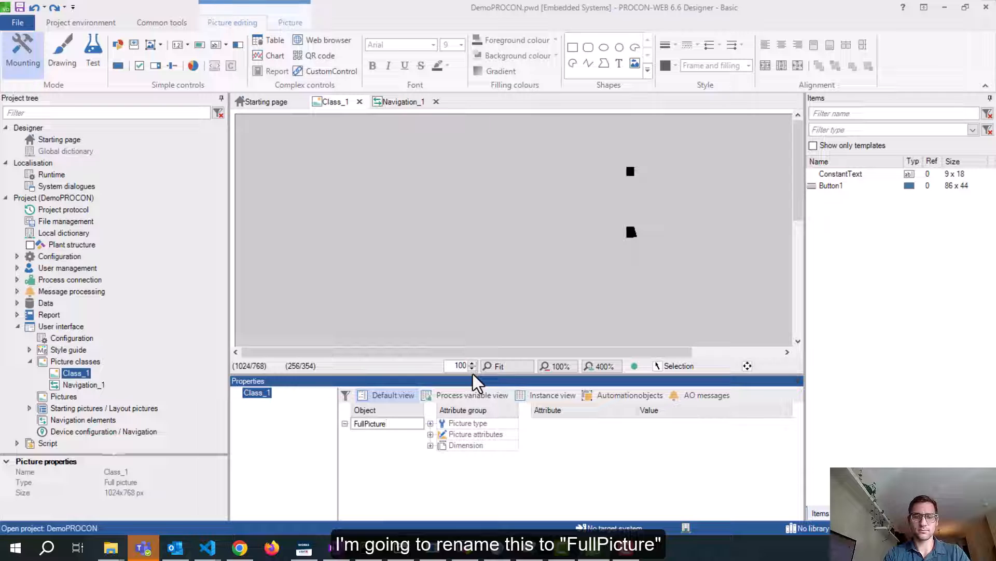
{"action": "left_click", "coordinate": [430, 445]}
{"action": "left_click", "coordinate": [667, 445]}
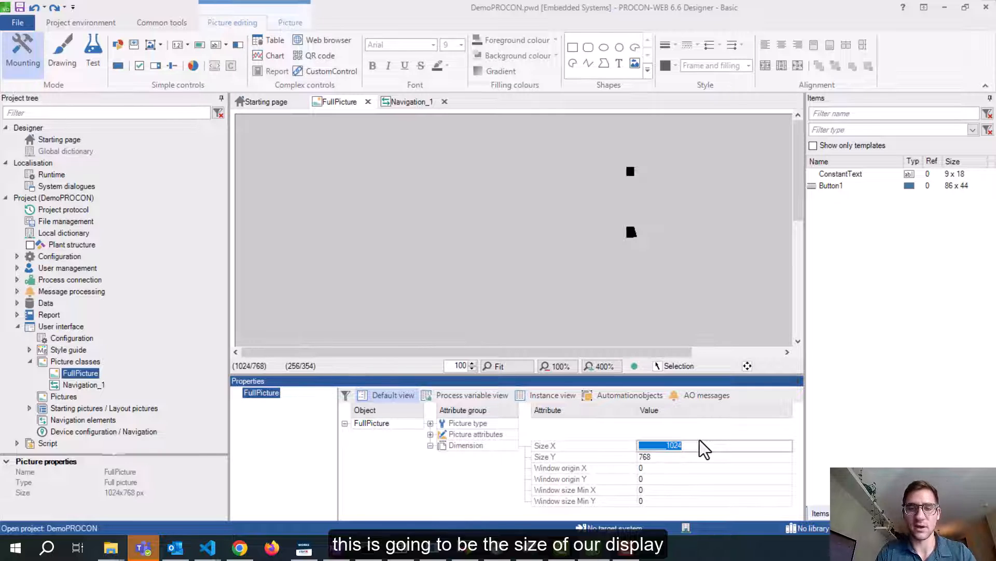
{"action": "type", "text": "1600"}
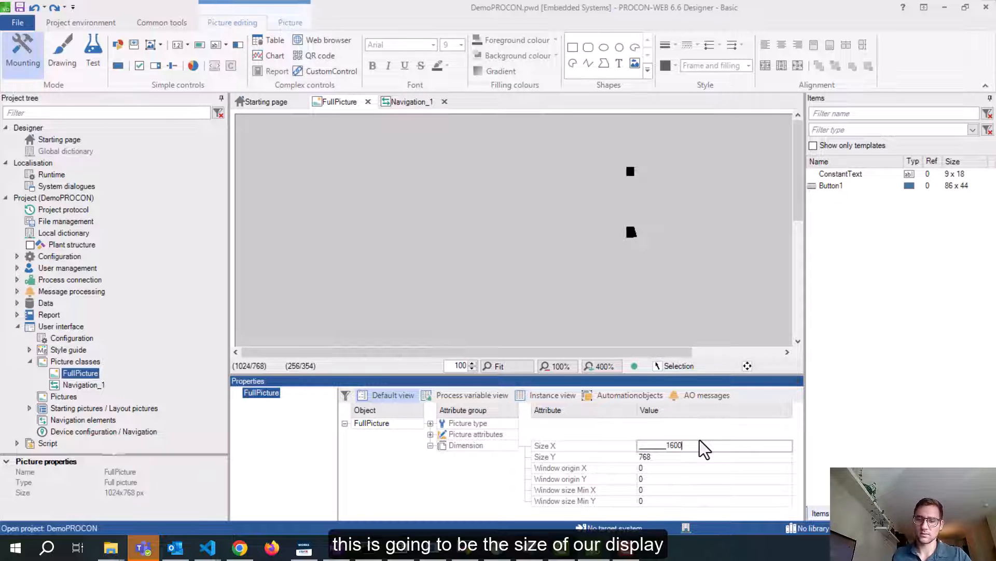
{"action": "left_click", "coordinate": [668, 456]}
{"action": "type", "text": "900"}
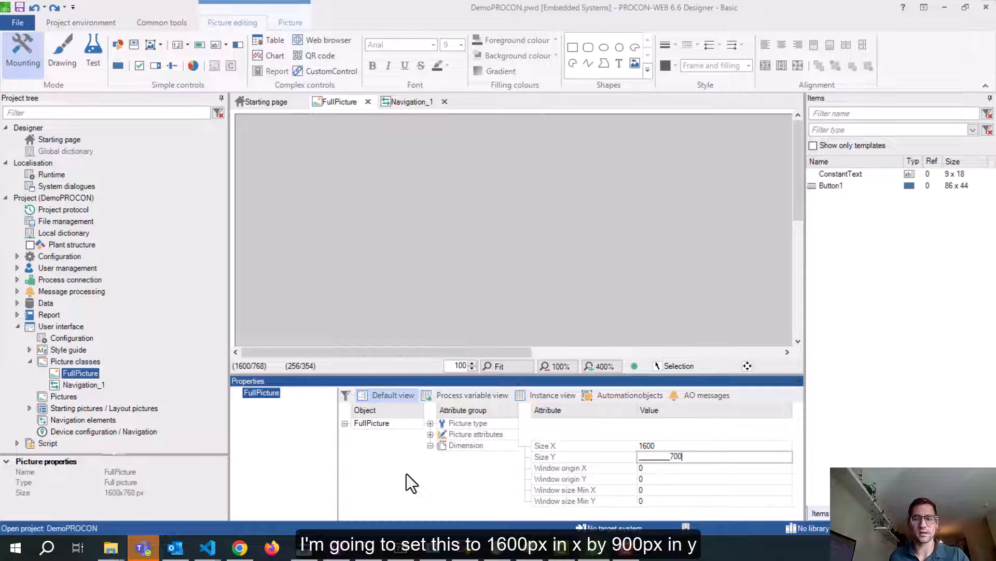
{"action": "key", "text": "BackSpace"}
{"action": "key", "text": "BackSpace"}
{"action": "key", "text": "BackSpace"}
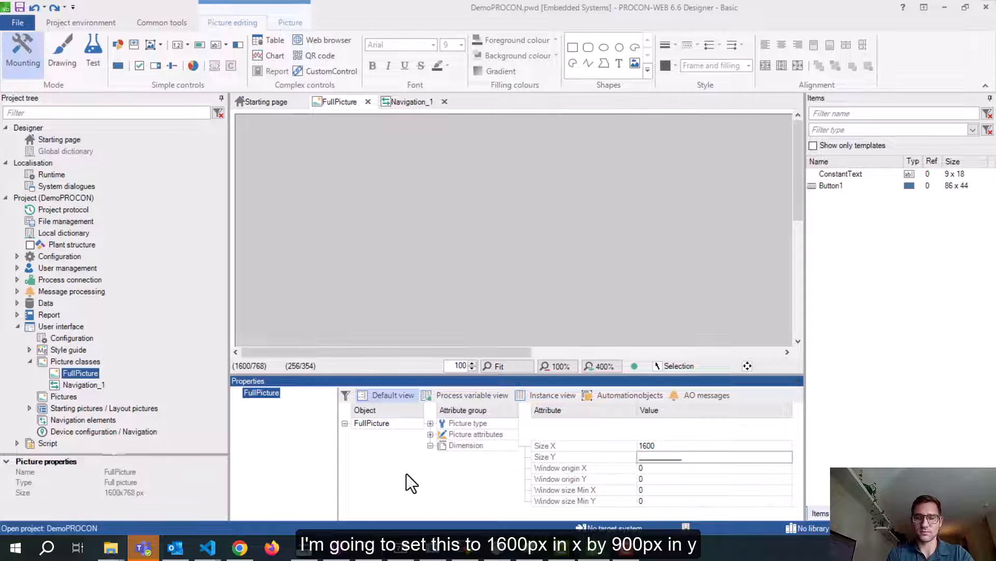
{"action": "type", "text": "900"}
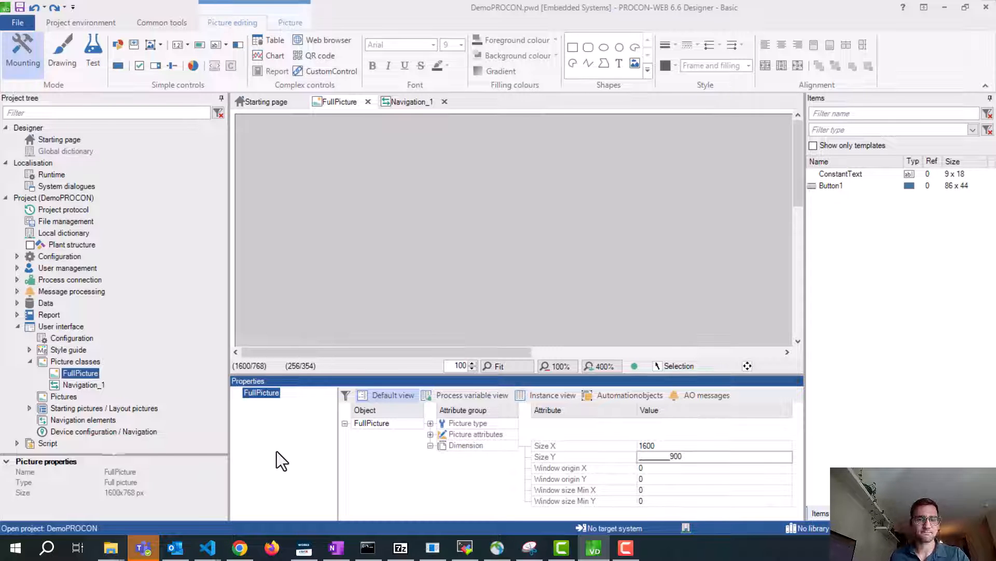
{"action": "key", "text": "Return"}
{"action": "left_click", "coordinate": [92, 385]}
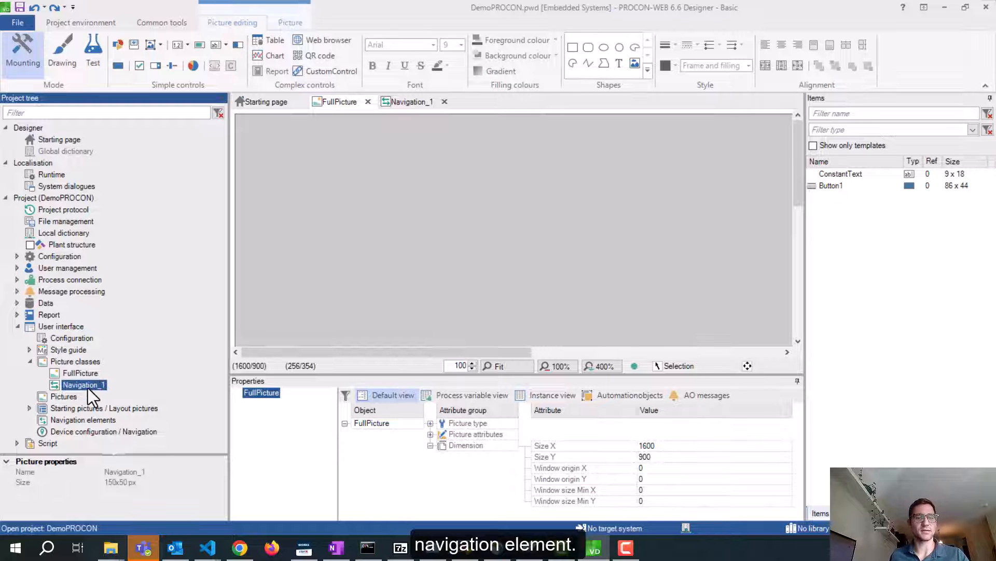
{"action": "double_click", "coordinate": [83, 386]}
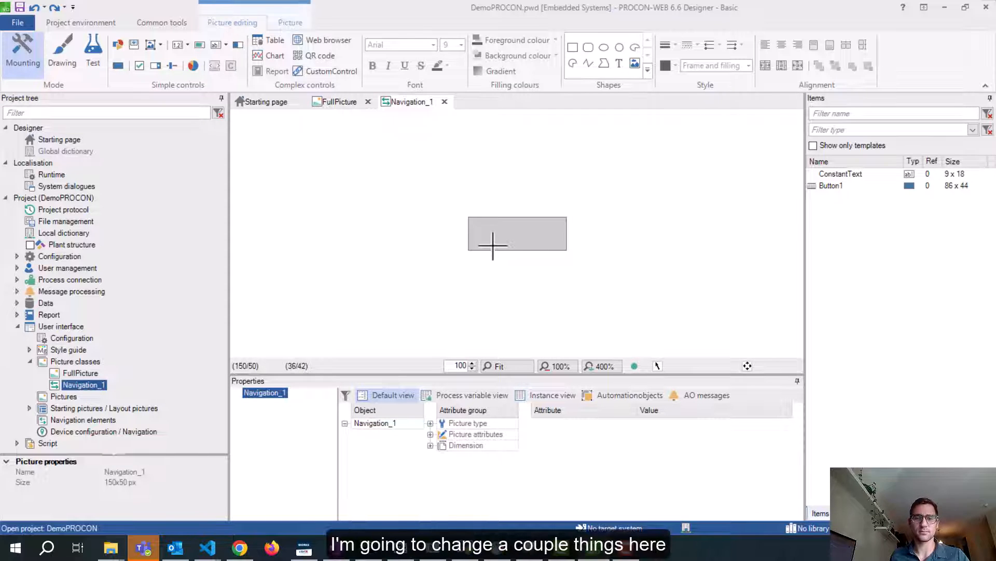
Set Navigation_1's height (Size Y) to 90 pixels
{"action": "left_click", "coordinate": [430, 445]}
{"action": "left_click", "coordinate": [649, 456]}
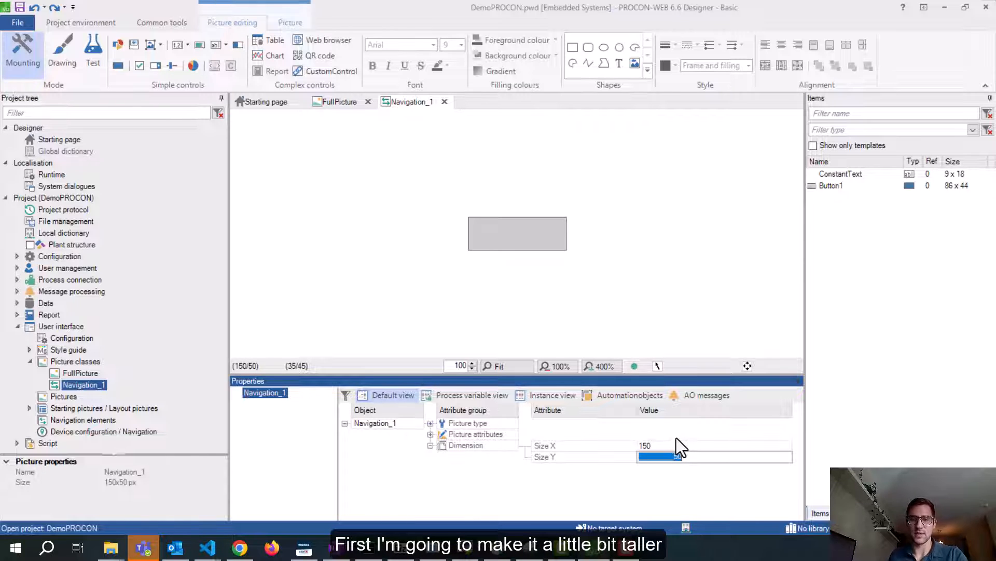
{"action": "type", "text": "90"}
{"action": "left_click", "coordinate": [655, 381]}
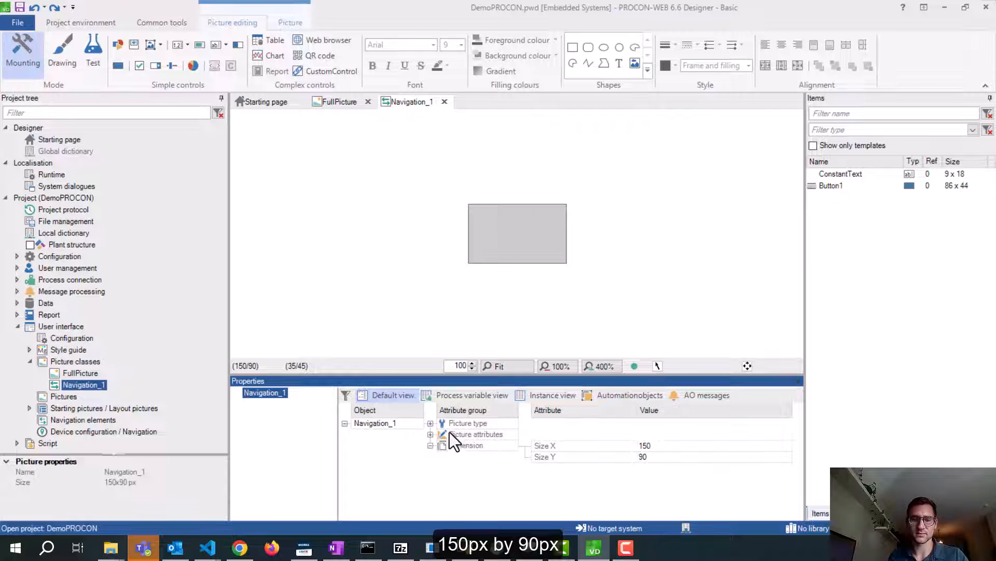
Change Navigation_1's background colour to DeepSkyBlue
{"action": "left_click", "coordinate": [431, 435]}
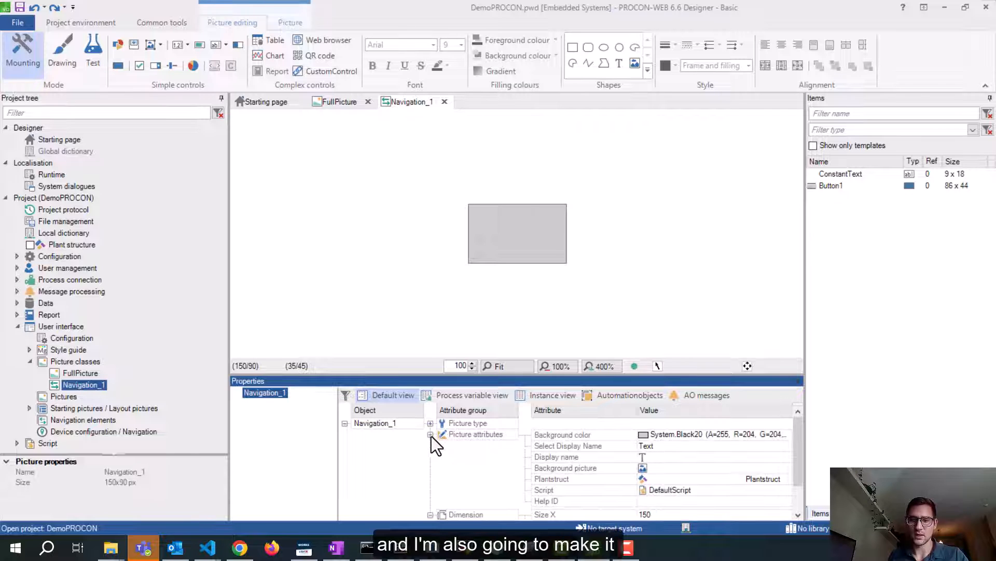
{"action": "left_click", "coordinate": [649, 439]}
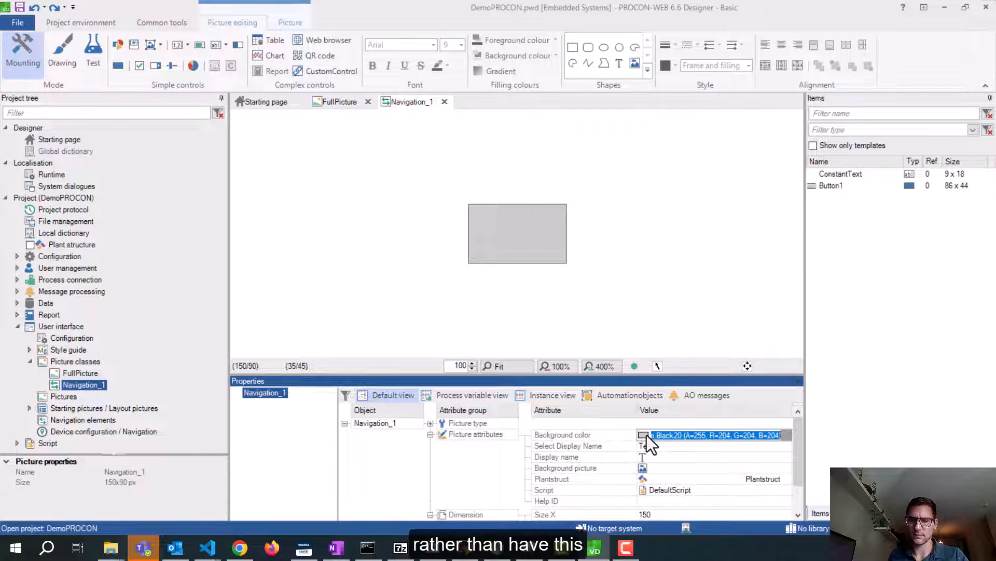
{"action": "left_click", "coordinate": [786, 436]}
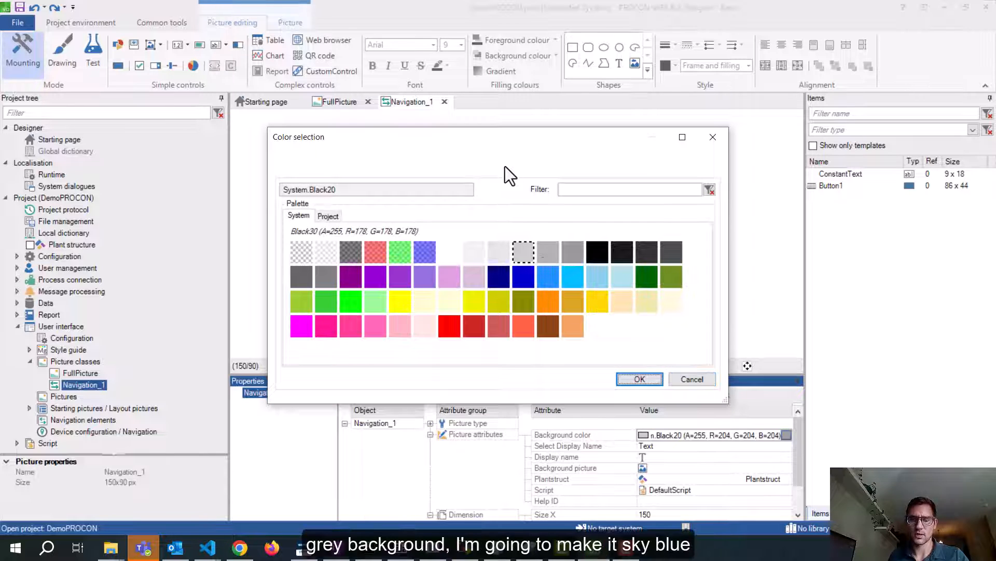
{"action": "left_click_drag", "start_coordinate": [444, 142], "coordinate": [486, 137]}
{"action": "left_click", "coordinate": [299, 251]}
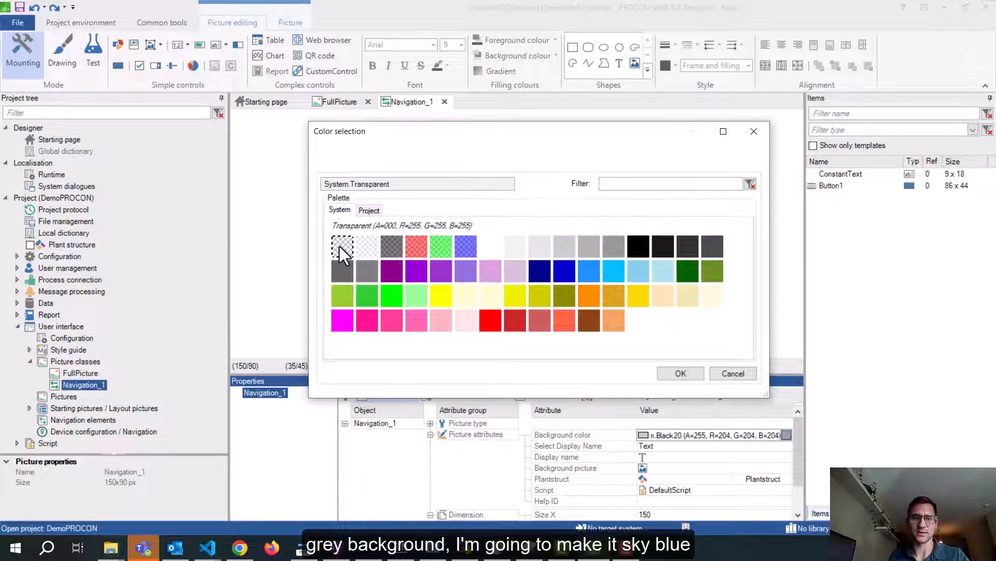
{"action": "left_click", "coordinate": [615, 274]}
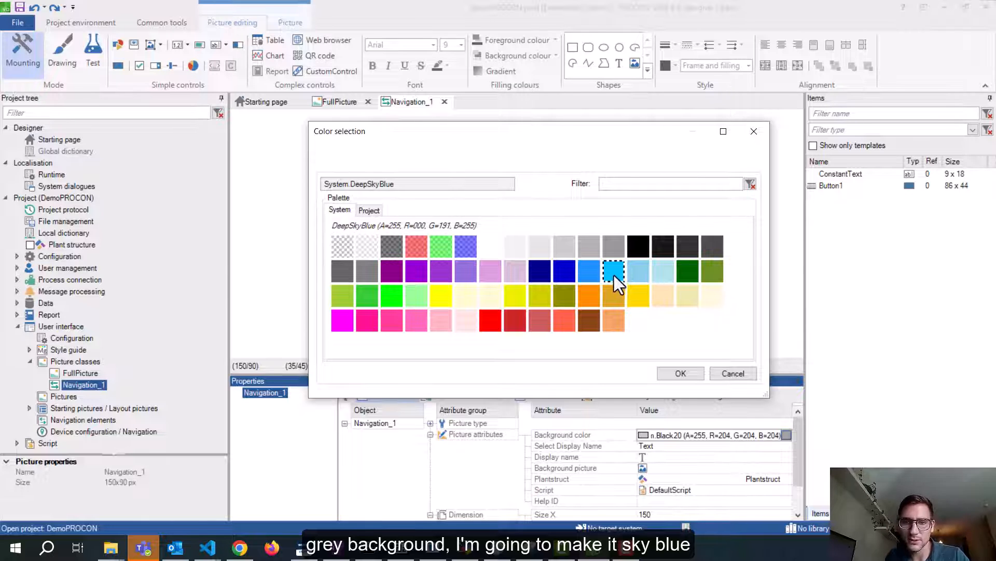
{"action": "left_click", "coordinate": [684, 372]}
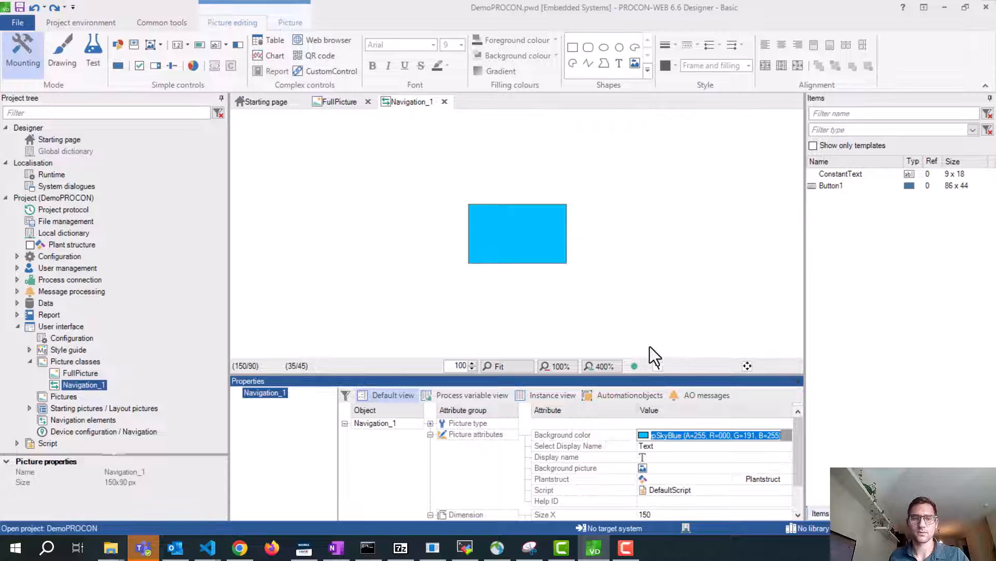
Add a picture class named PictureContent with Size X 1600 and Size Y 700
{"action": "left_click", "coordinate": [76, 363]}
{"action": "right_click", "coordinate": [77, 363]}
{"action": "left_click", "coordinate": [120, 371]}
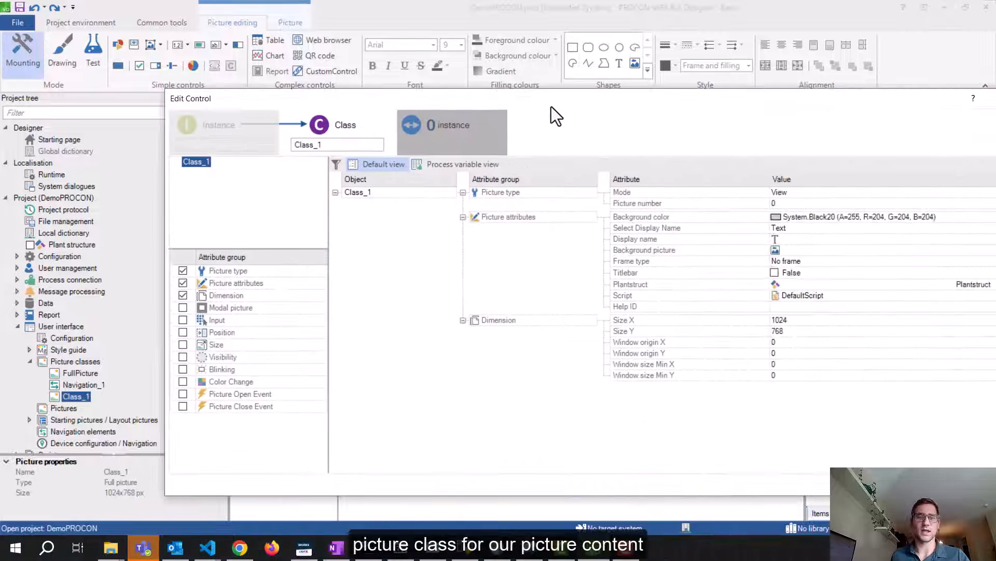
{"action": "double_click", "coordinate": [330, 145]}
{"action": "type", "text": "PictureCon"}
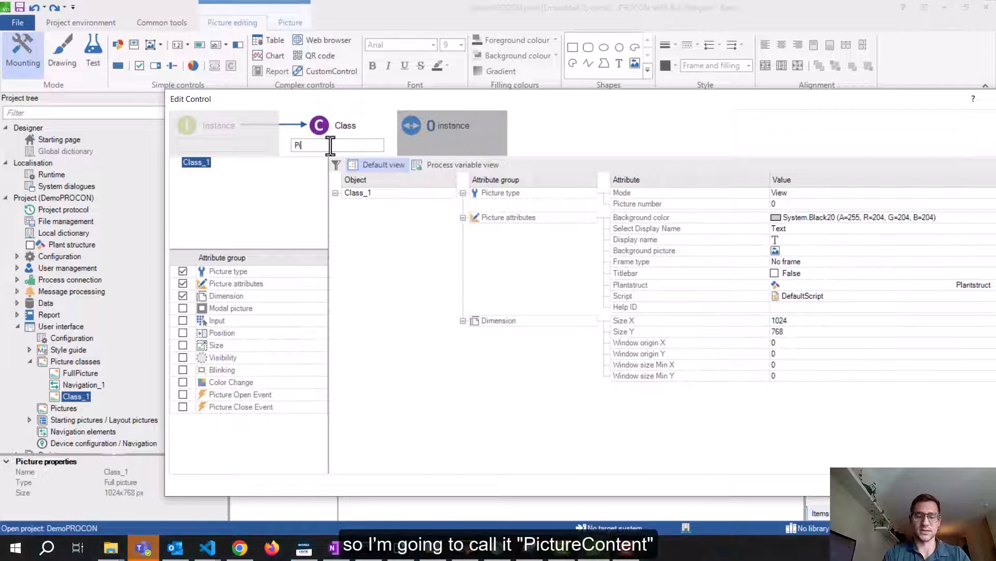
{"action": "type", "text": "tent"}
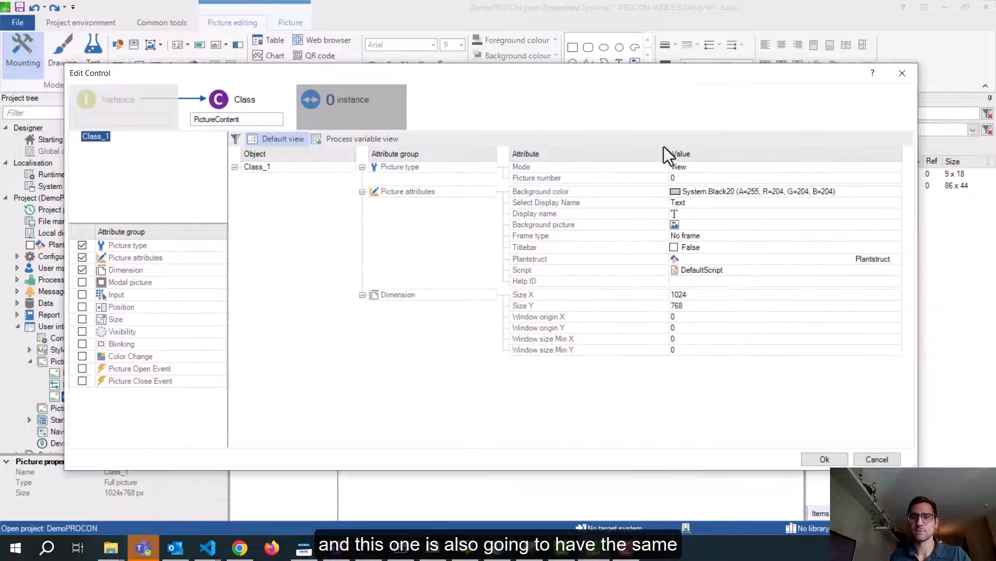
{"action": "left_click", "coordinate": [701, 293]}
{"action": "type", "text": "1600"}
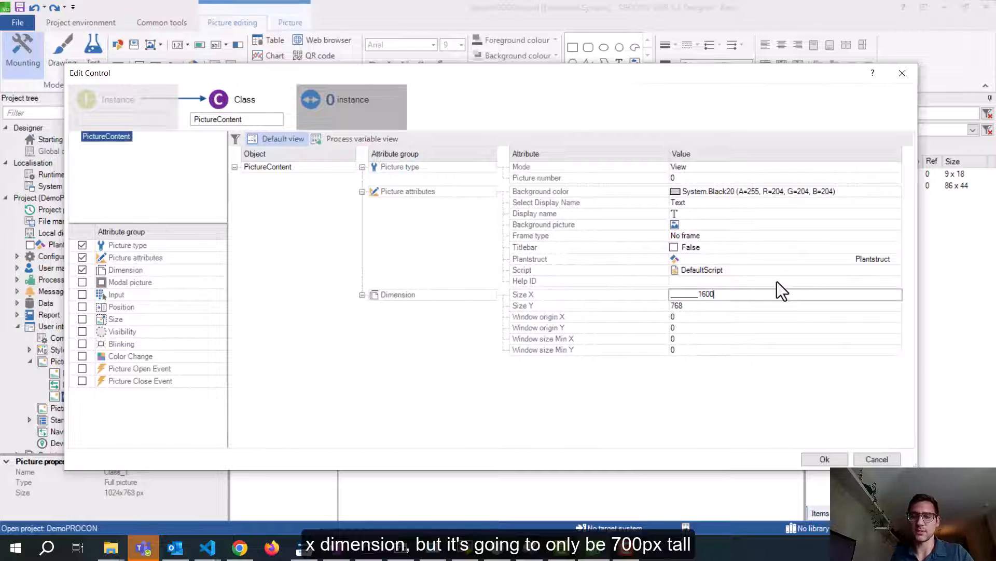
{"action": "left_click", "coordinate": [724, 303]}
{"action": "type", "text": "700"}
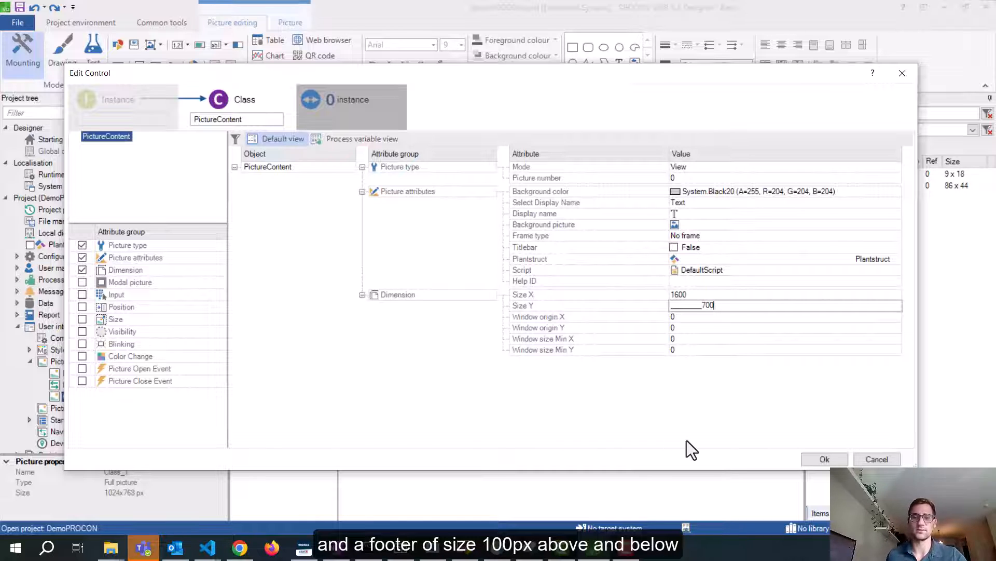
{"action": "left_click", "coordinate": [816, 458]}
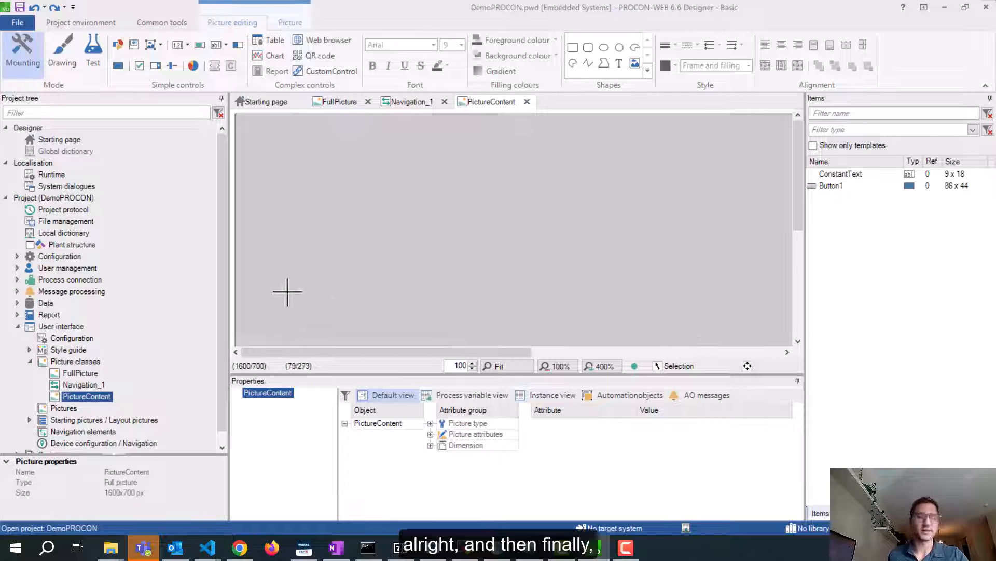
Create another new picture class named Header_Status
{"action": "right_click", "coordinate": [67, 361]}
{"action": "left_click", "coordinate": [122, 367]}
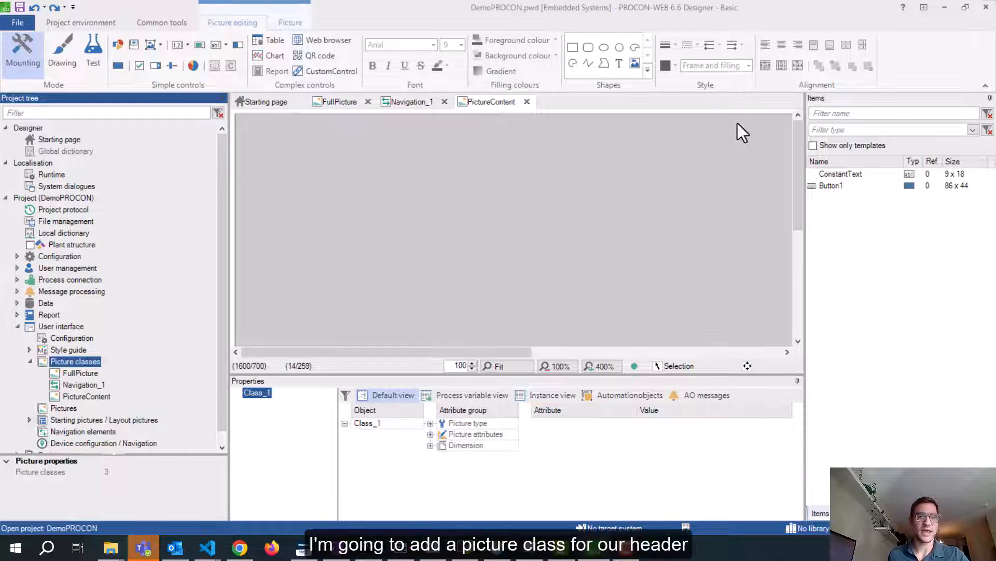
{"action": "left_click_drag", "start_coordinate": [995, 175], "coordinate": [559, 90]}
{"action": "double_click", "coordinate": [227, 130]}
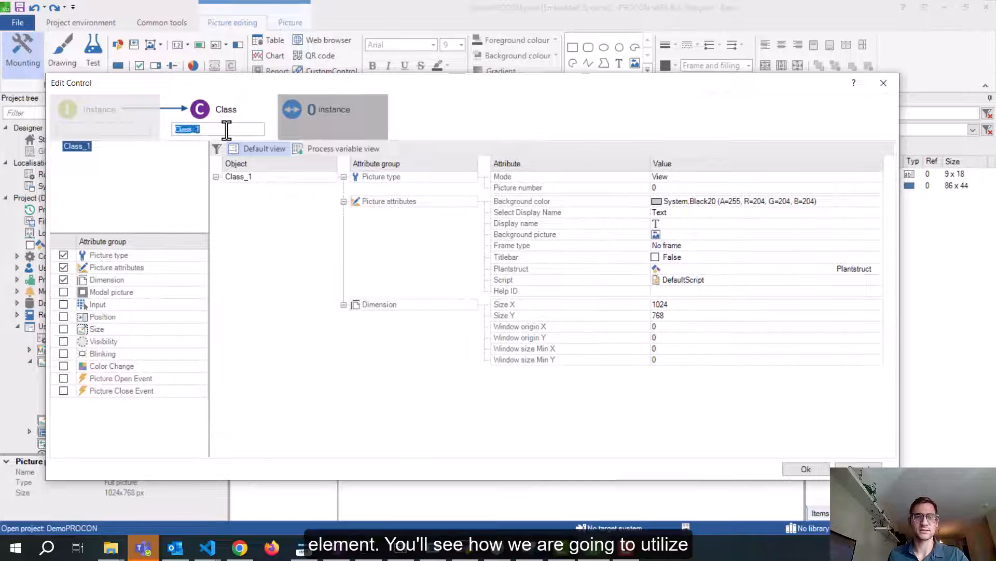
{"action": "type", "text": "Header"}
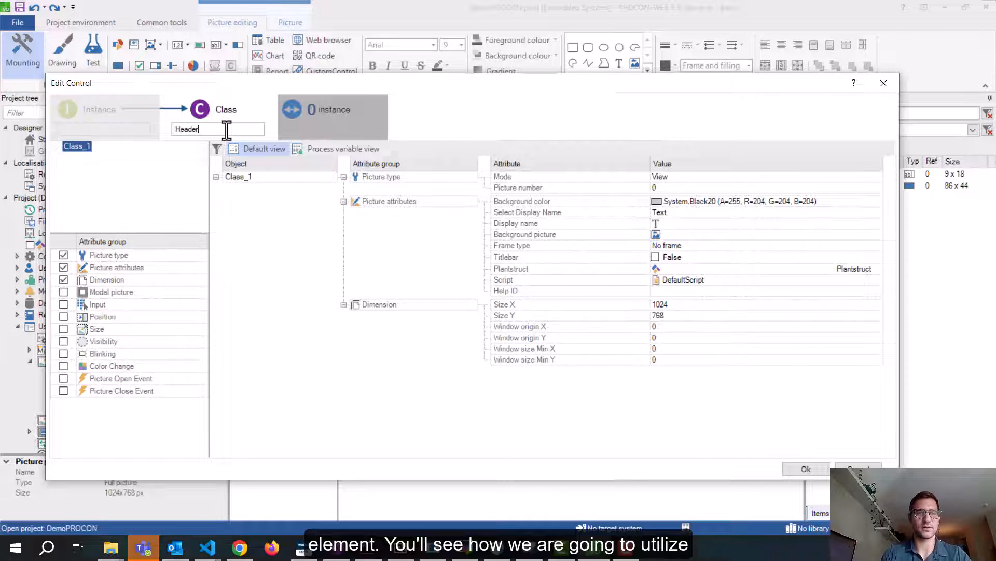
{"action": "type", "text": "_Status"}
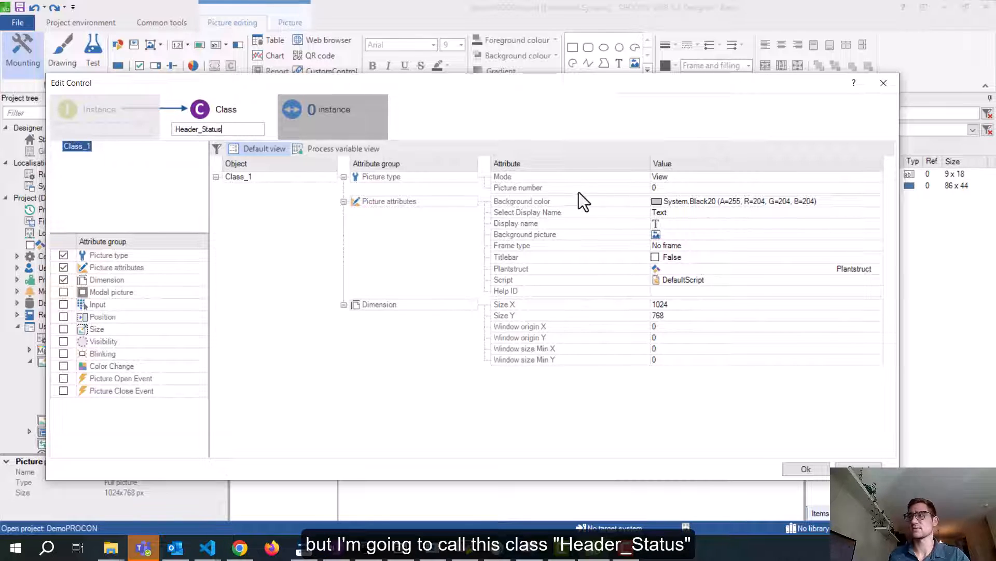
Set Header_Status's background colour to System.Transparent
{"action": "left_click", "coordinate": [876, 203]}
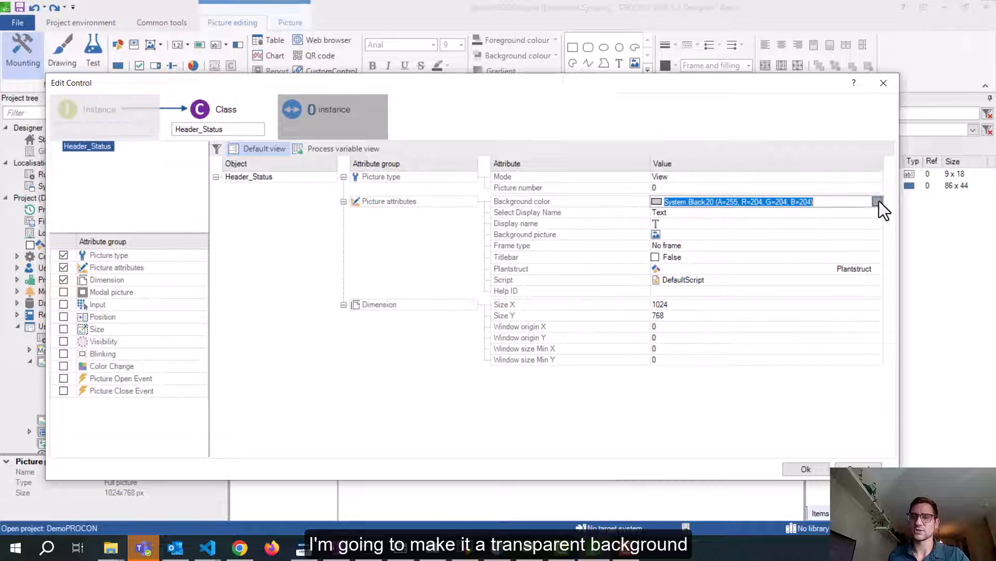
{"action": "left_click", "coordinate": [878, 202]}
{"action": "left_click", "coordinate": [272, 265]}
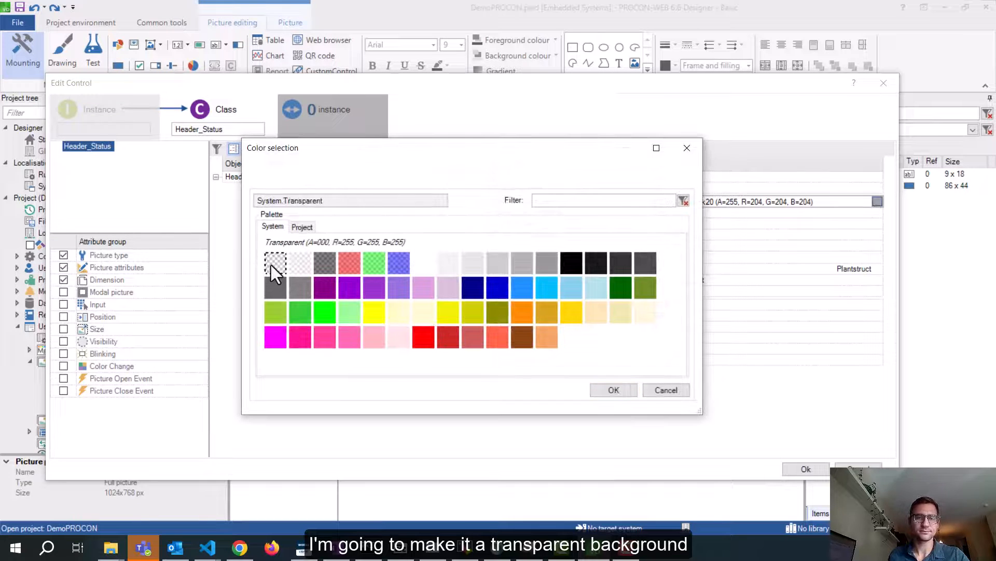
{"action": "left_click", "coordinate": [612, 388]}
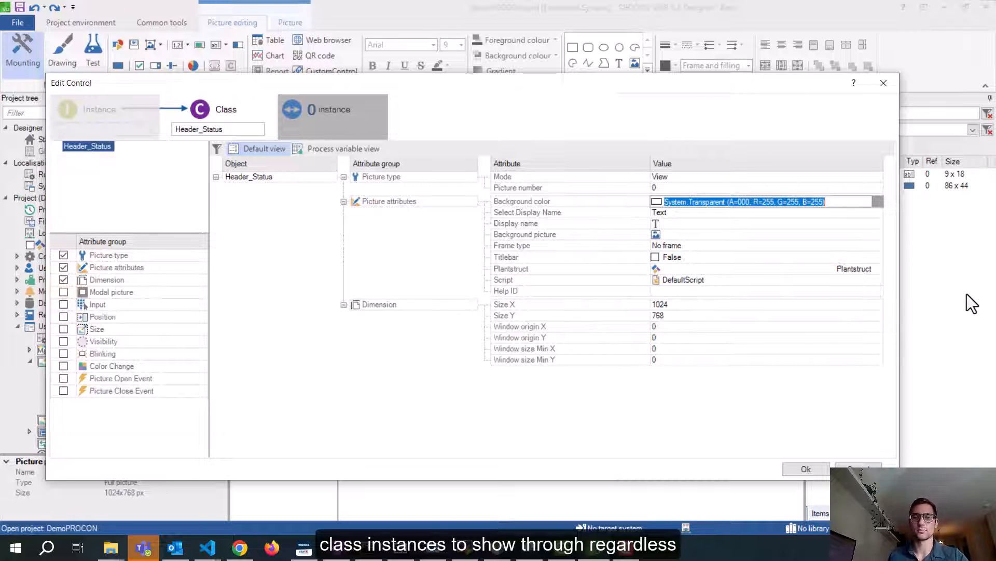
Size Header_Status to 200 x 100 pixels and confirm the settings
{"action": "left_click", "coordinate": [785, 304]}
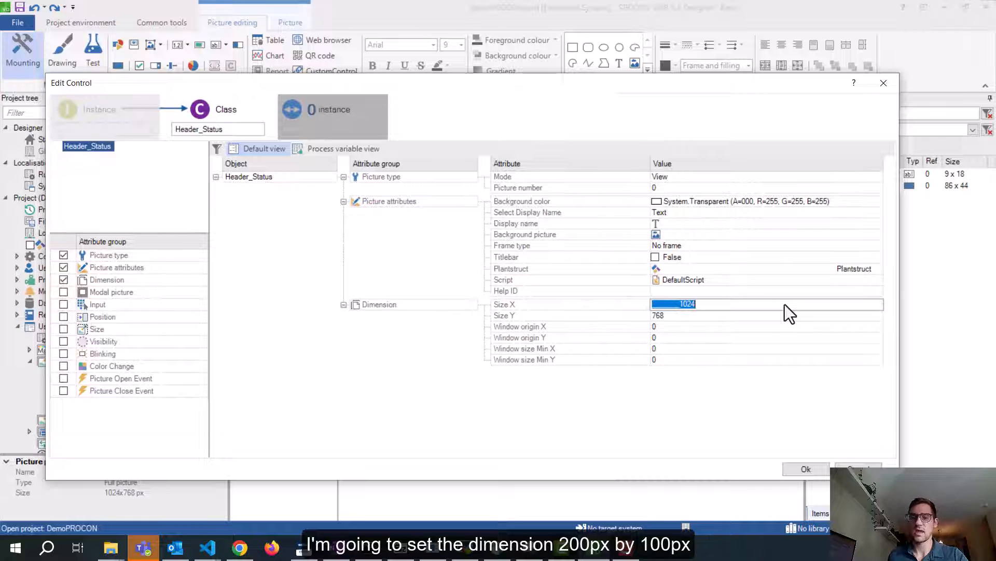
{"action": "type", "text": "200"}
{"action": "key", "text": "Return"}
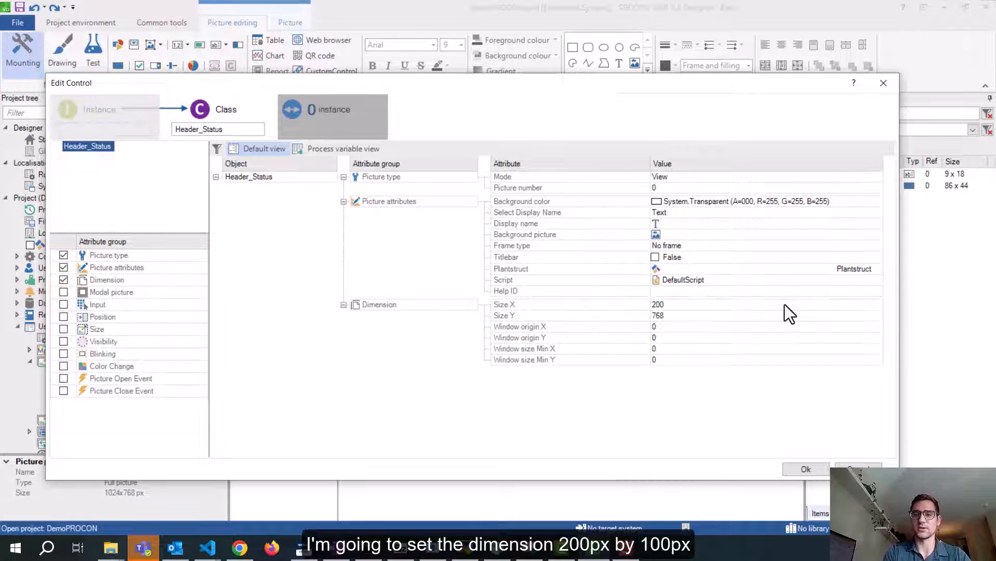
{"action": "left_click", "coordinate": [716, 315]}
{"action": "type", "text": "10"}
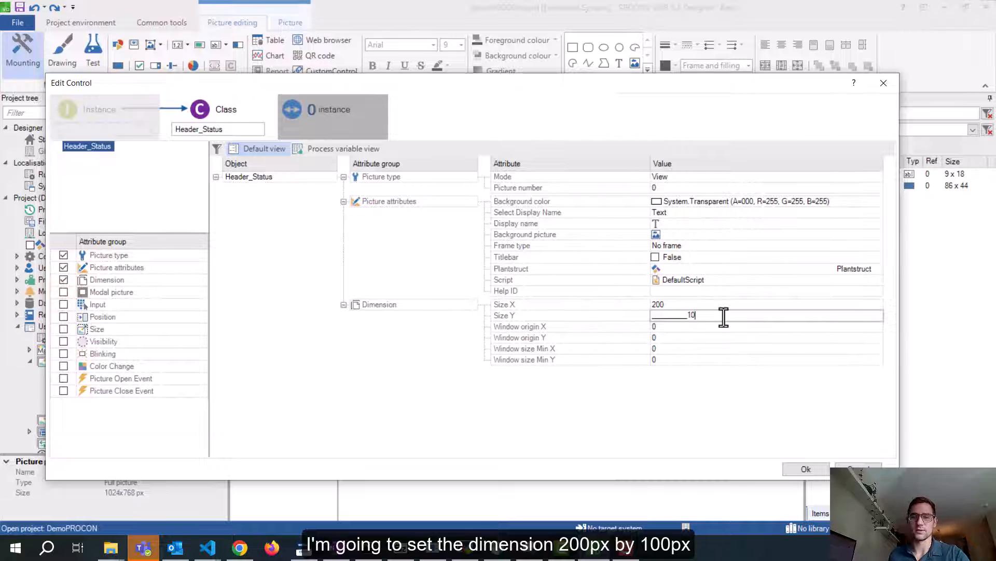
{"action": "type", "text": "0"}
{"action": "left_click", "coordinate": [803, 468]}
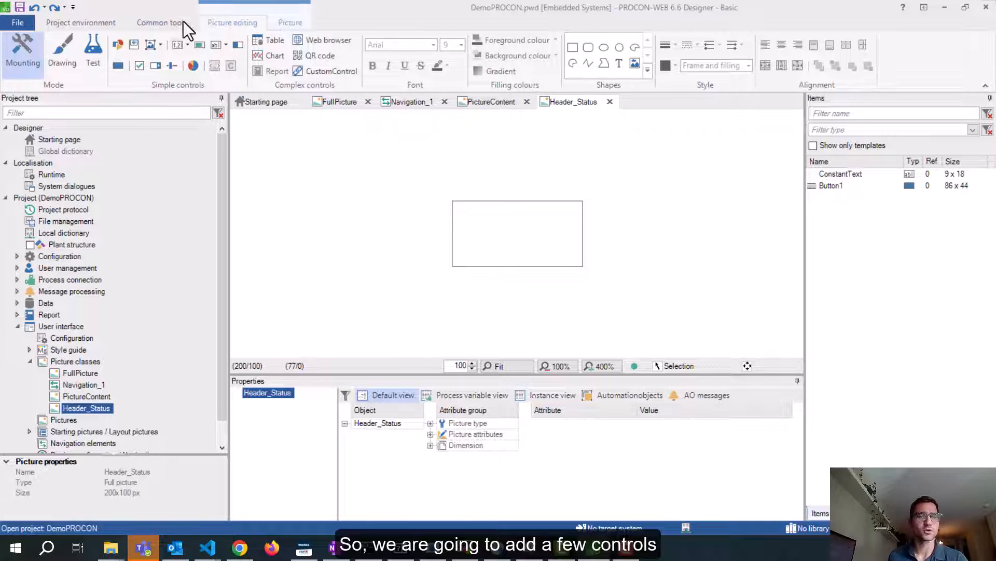
Open Process variables (Tags) under Process connection, then select the Pictures node
{"action": "left_click", "coordinate": [117, 66]}
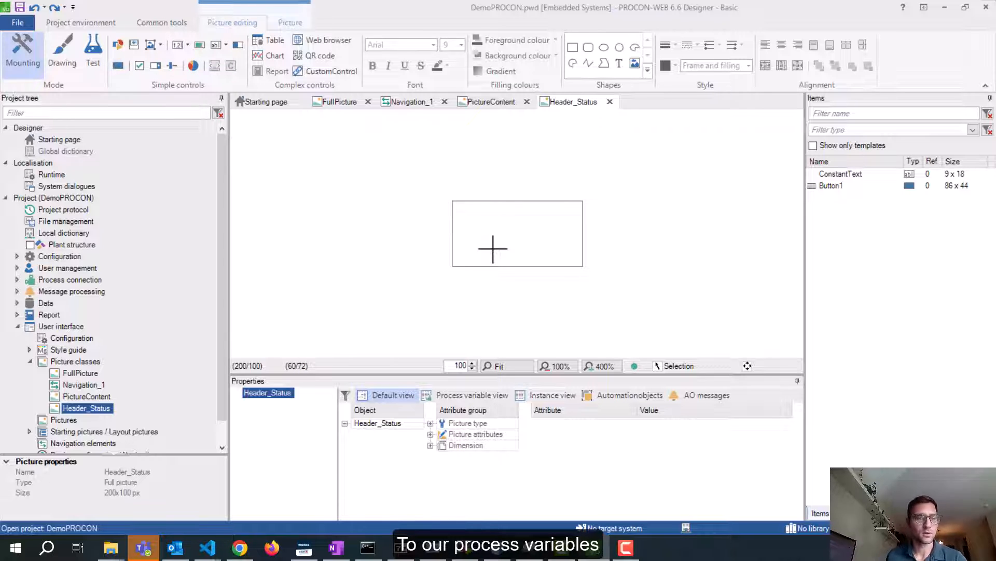
{"action": "left_click", "coordinate": [17, 280]}
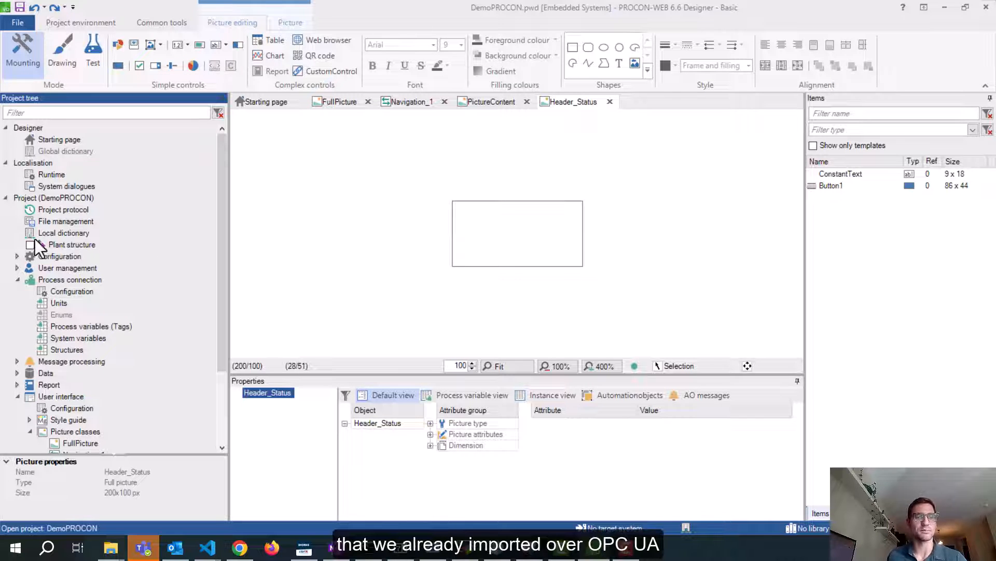
{"action": "double_click", "coordinate": [74, 328]}
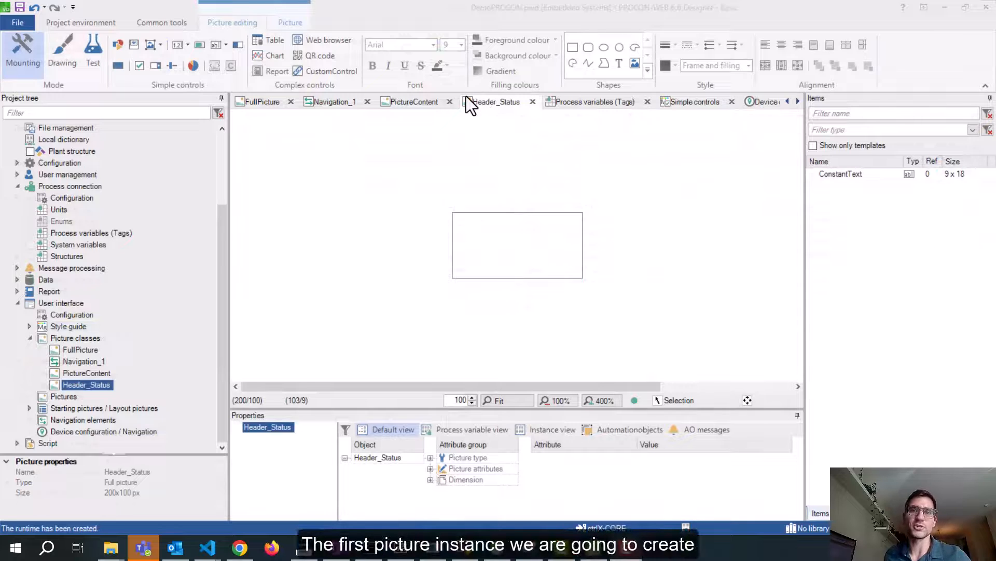
{"action": "left_click", "coordinate": [56, 396]}
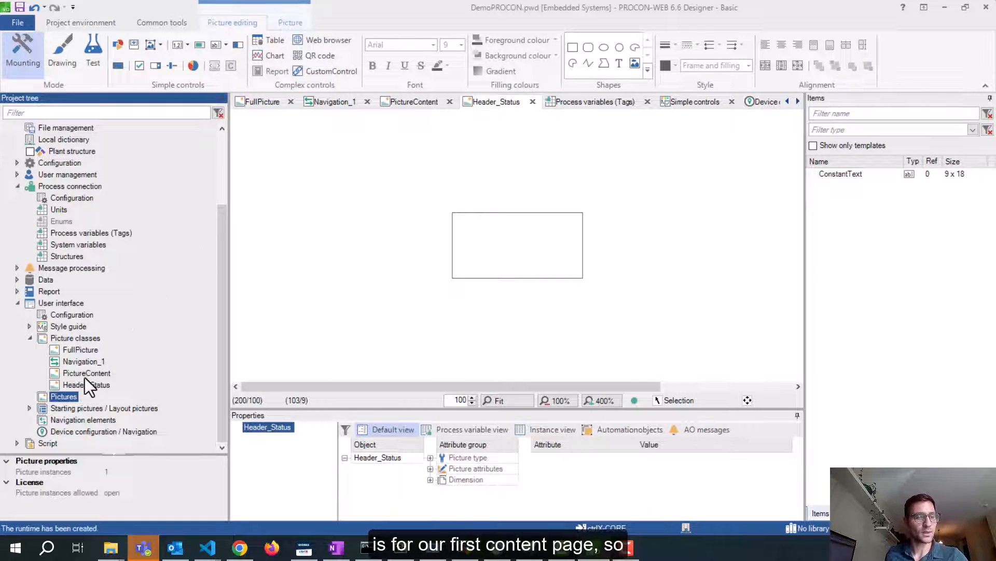
{"action": "left_click", "coordinate": [62, 303]}
Create a new picture based on the PictureContent class
{"action": "right_click", "coordinate": [64, 396]}
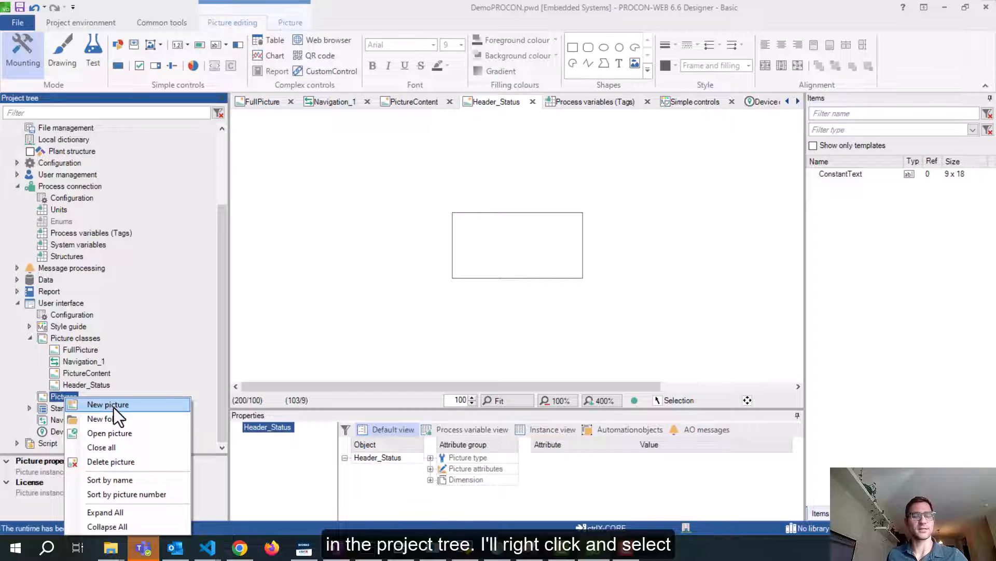
{"action": "left_click", "coordinate": [114, 407]}
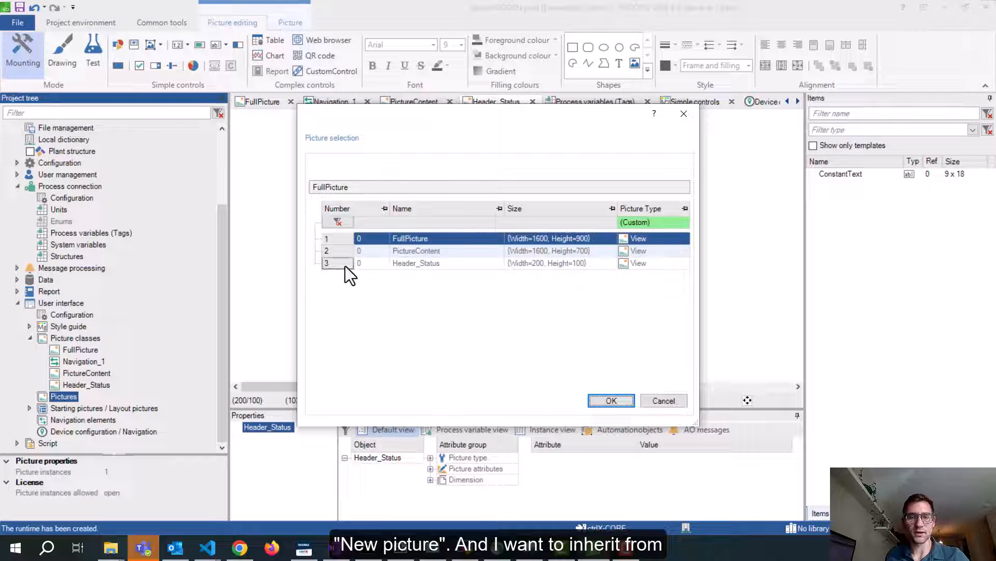
{"action": "left_click", "coordinate": [340, 254]}
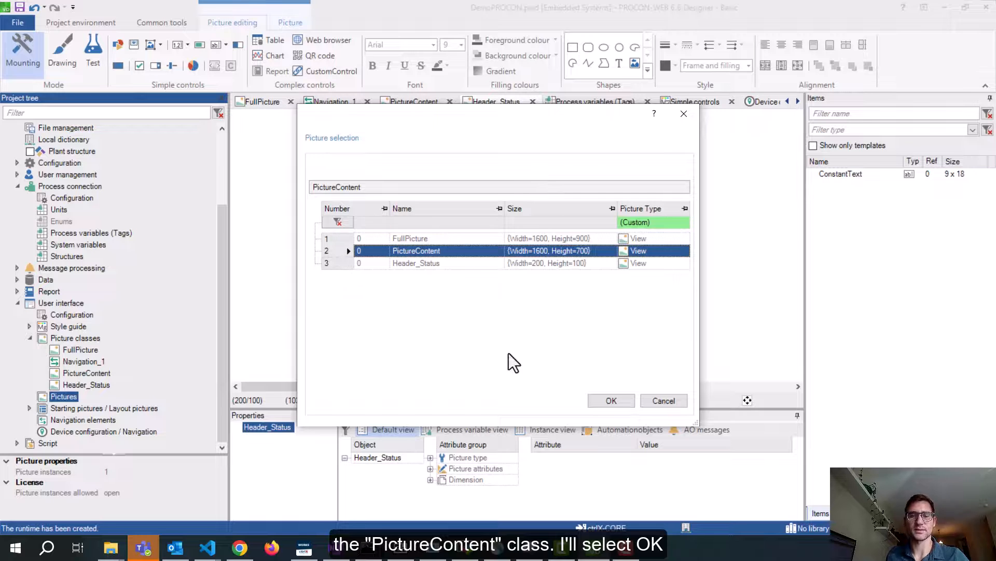
{"action": "left_click", "coordinate": [611, 401]}
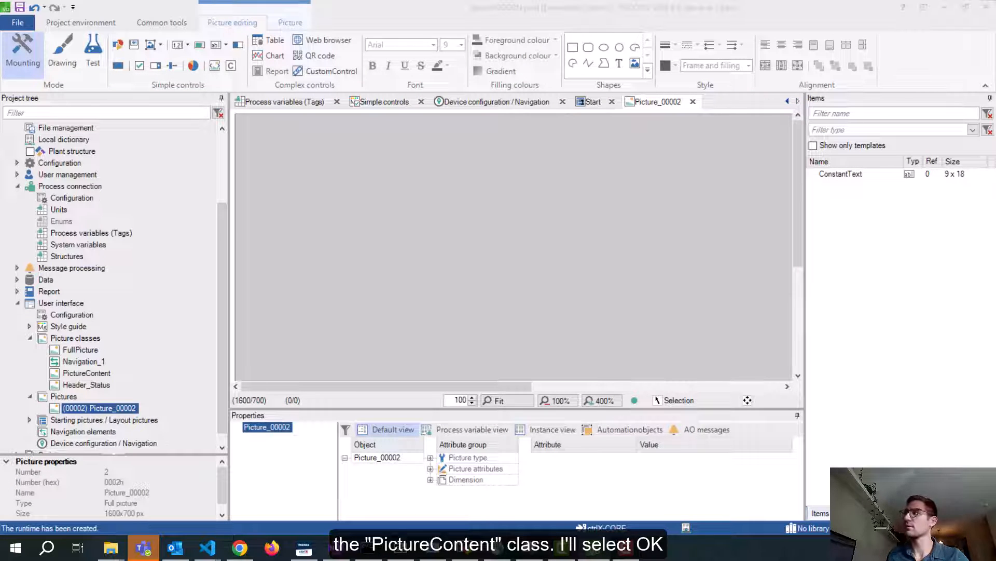
Rename the new picture instance to PictureContent_1
{"action": "left_click_drag", "start_coordinate": [995, 137], "coordinate": [504, 101]}
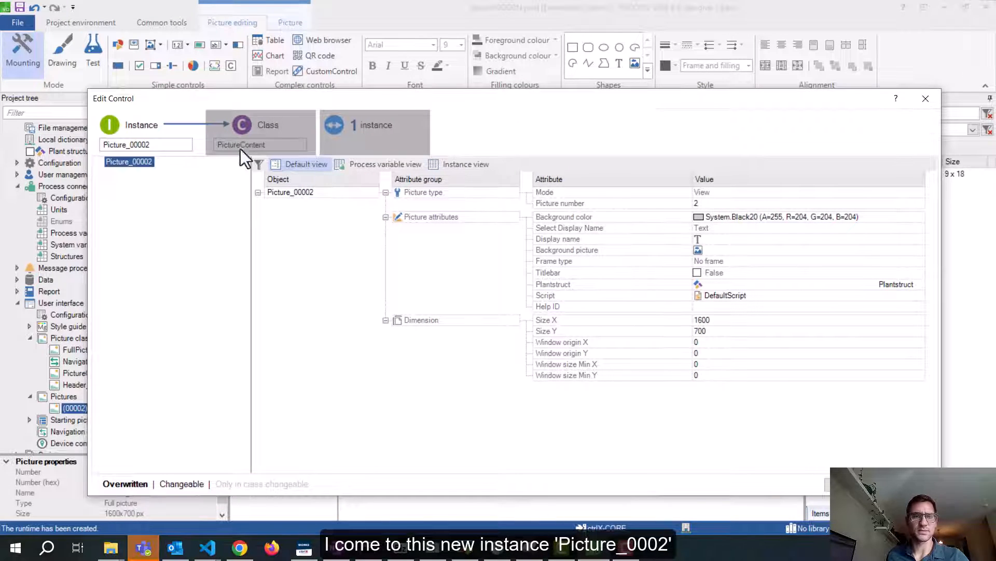
{"action": "double_click", "coordinate": [156, 146]}
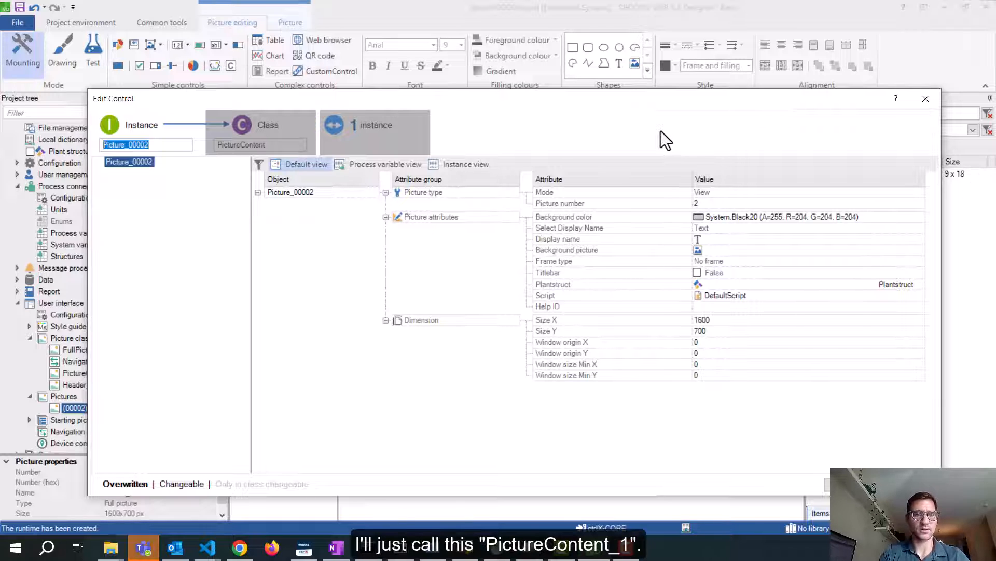
{"action": "type", "text": "Picture"}
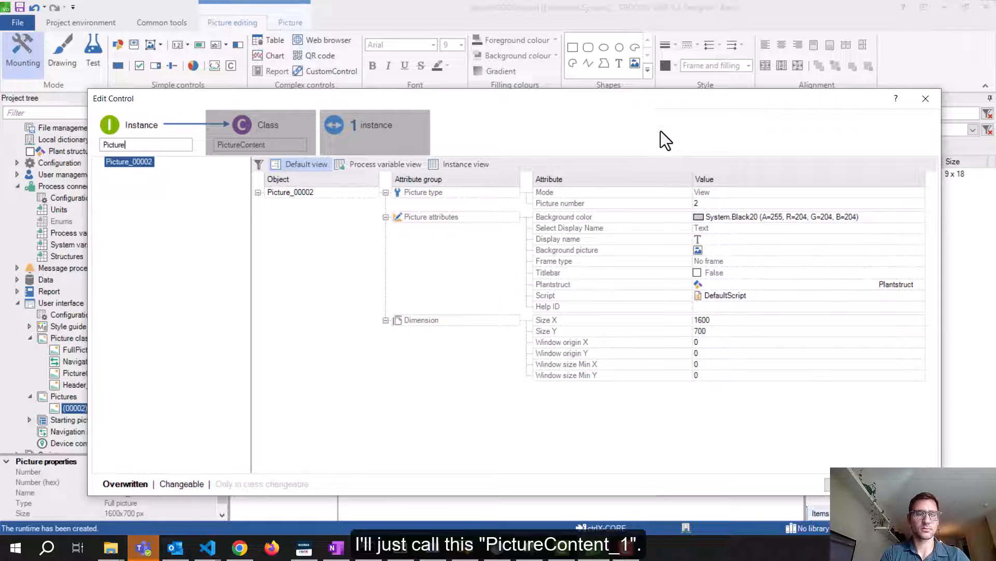
{"action": "type", "text": "Content_1"}
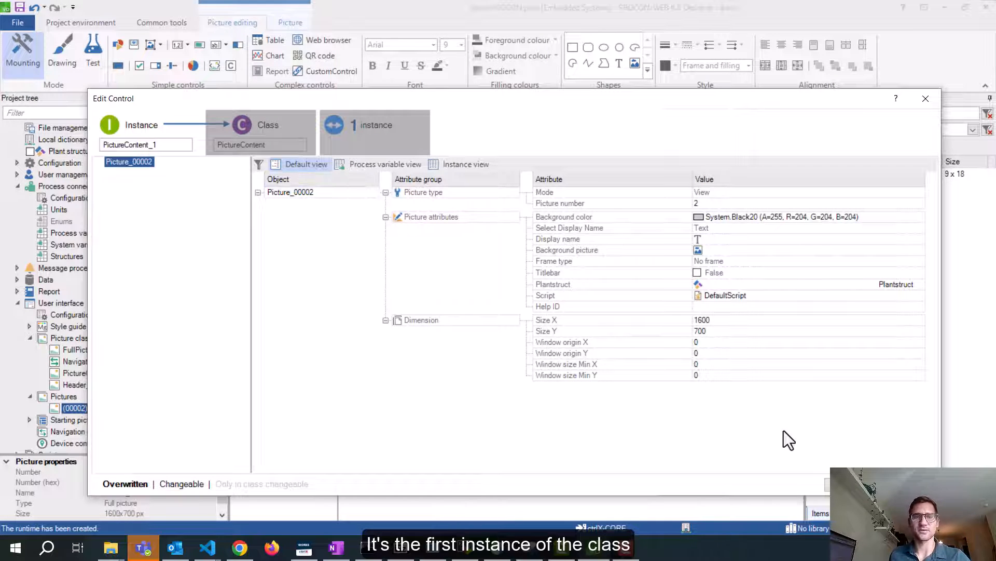
{"action": "left_click", "coordinate": [852, 484]}
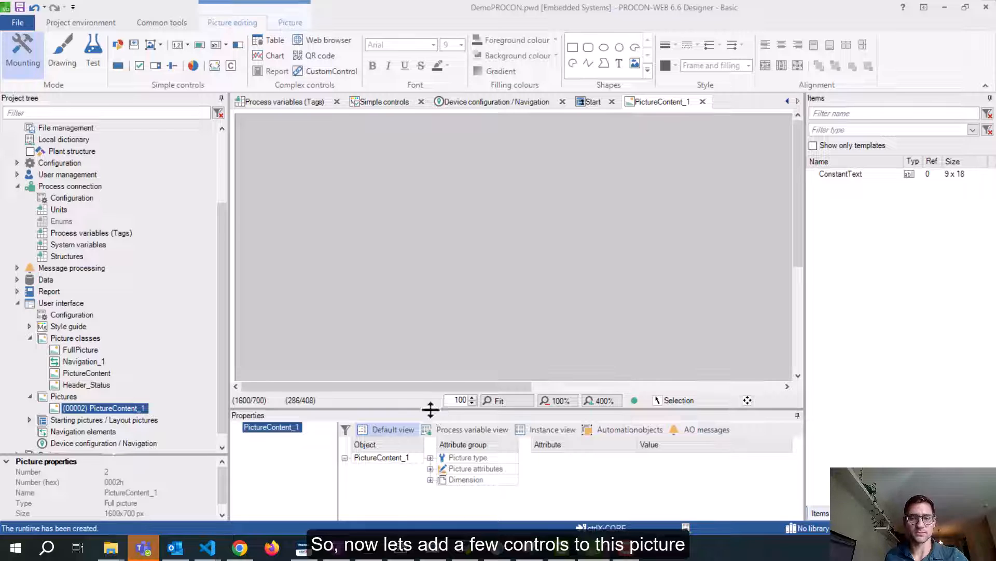
{"action": "left_click_drag", "start_coordinate": [431, 419], "coordinate": [431, 431]}
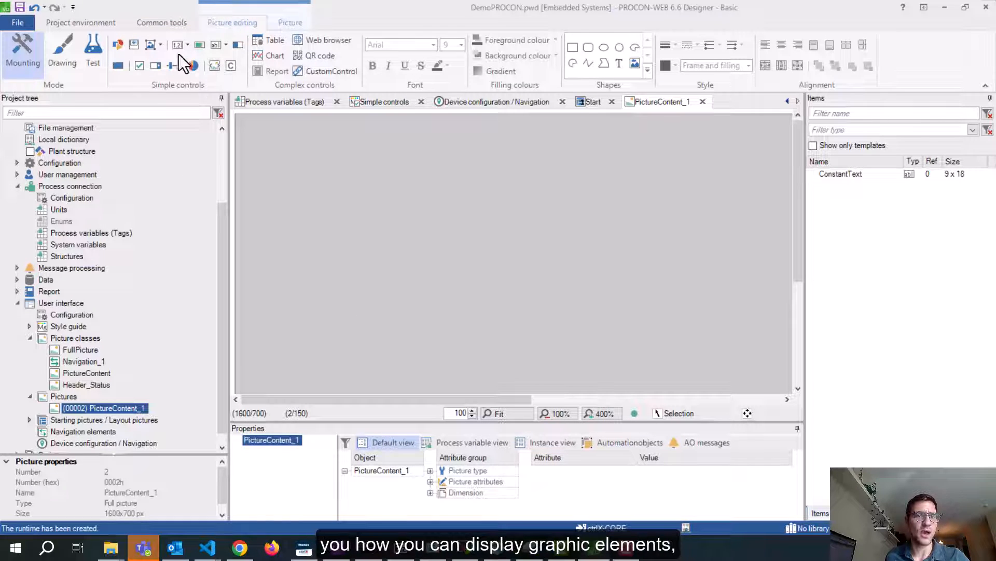
Place a Graphic element from Simple controls on PictureContent_1, accepting the ImageView1 settings
{"action": "left_click", "coordinate": [158, 46]}
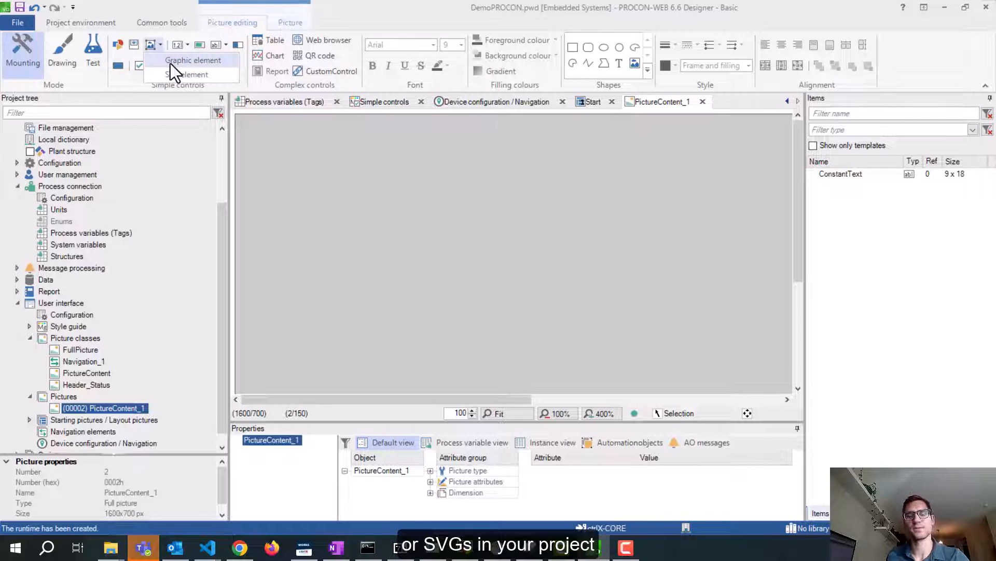
{"action": "left_click", "coordinate": [171, 61]}
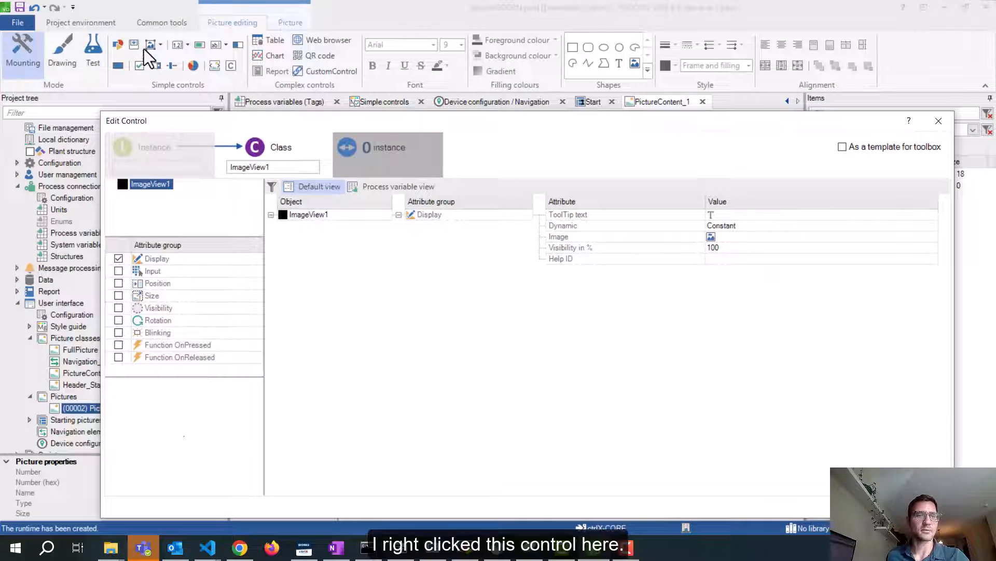
{"action": "left_click", "coordinate": [938, 121]}
{"action": "left_click", "coordinate": [160, 45]}
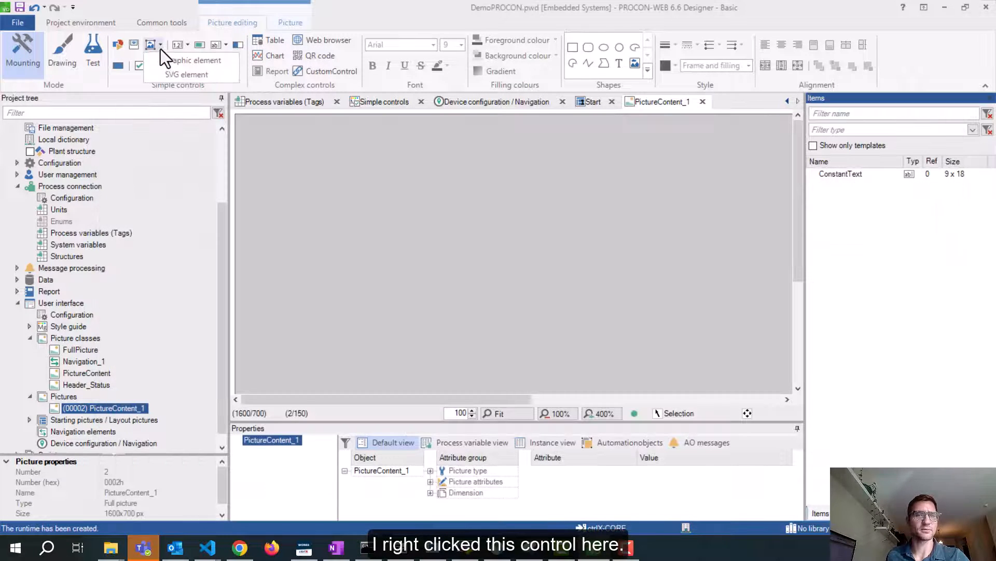
{"action": "left_click", "coordinate": [149, 48]}
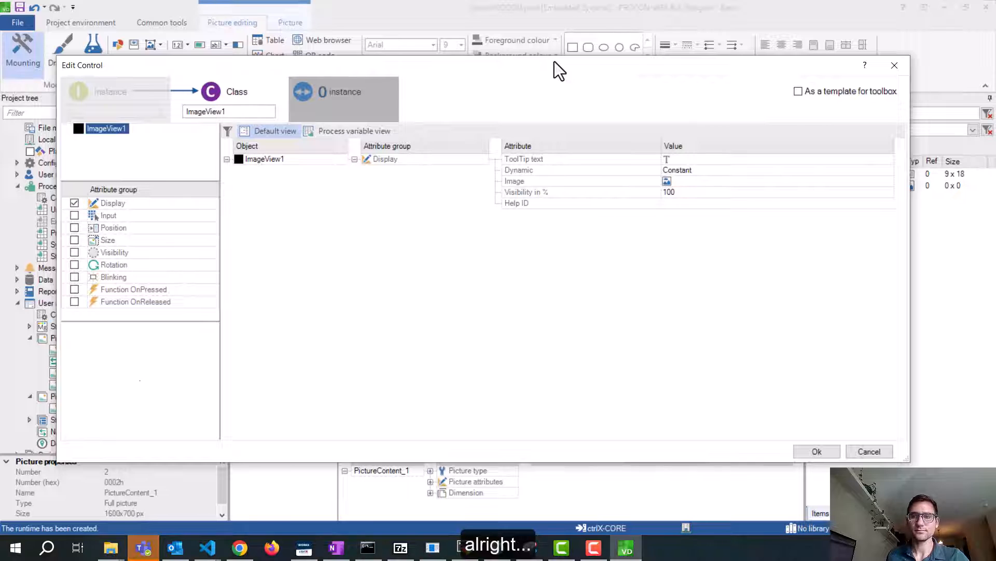
{"action": "left_click", "coordinate": [224, 111]}
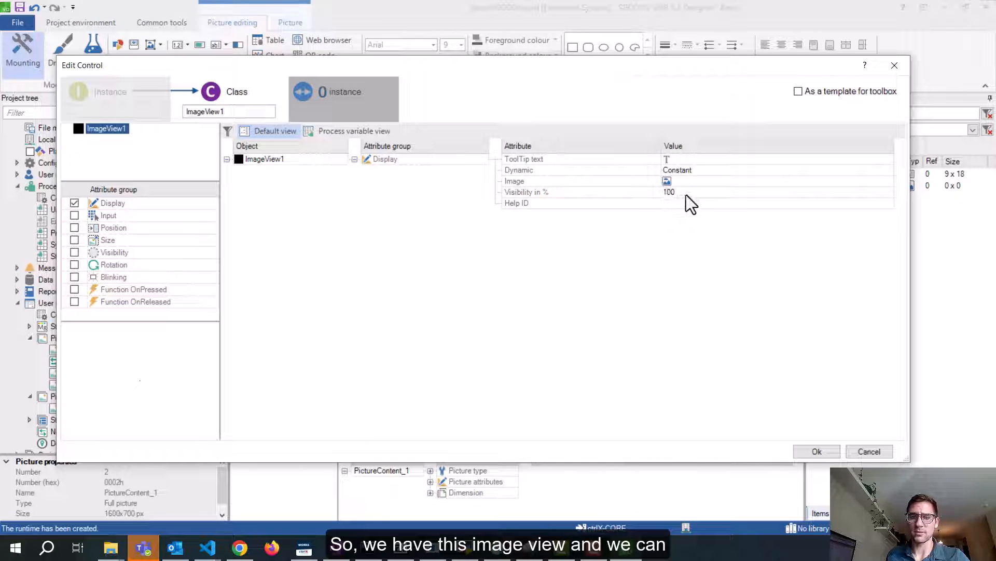
{"action": "left_click", "coordinate": [690, 181]}
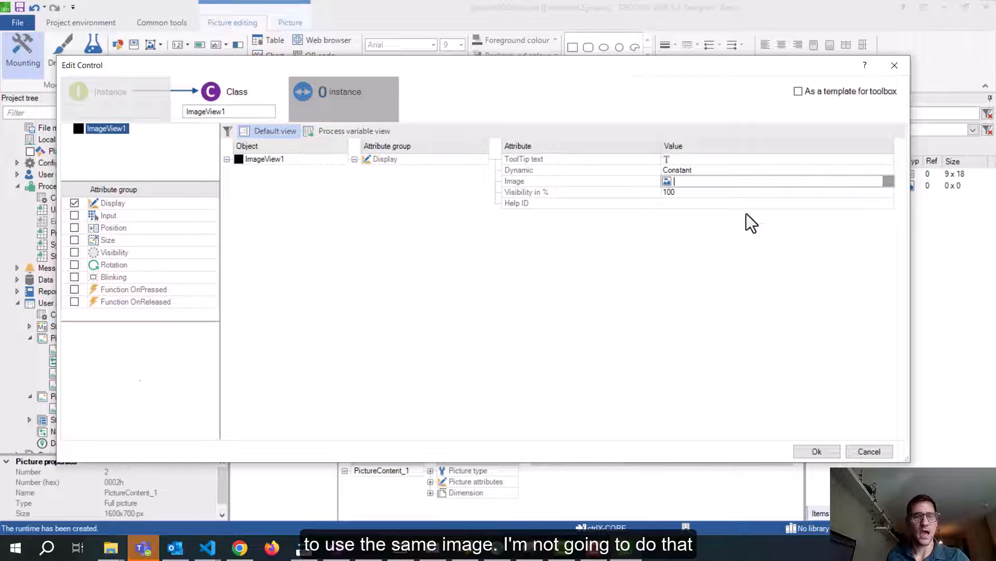
{"action": "left_click", "coordinate": [817, 450]}
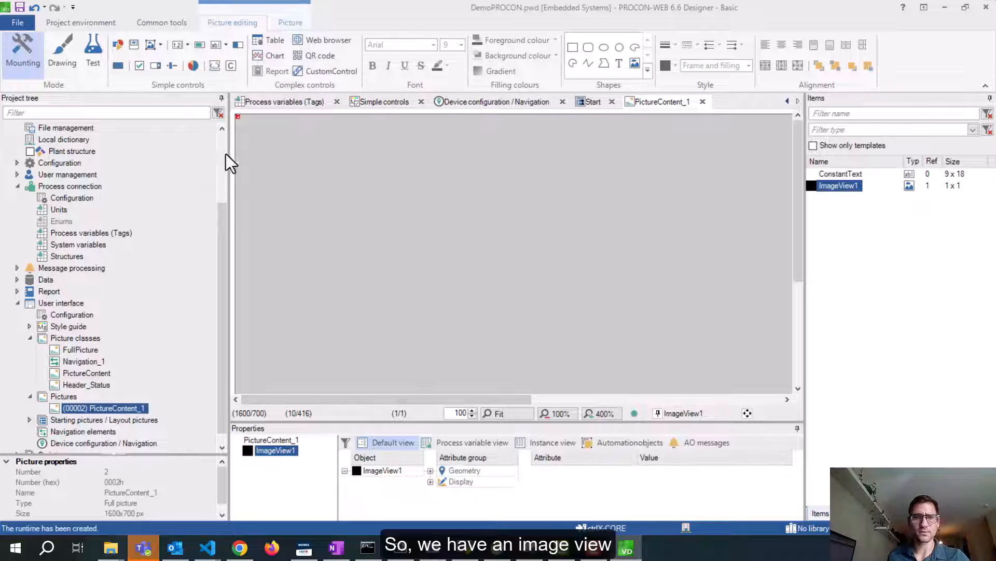
Draw the ImageView1 element on the picture and bring up its graphics selection
{"action": "left_click_drag", "start_coordinate": [238, 114], "coordinate": [466, 280]}
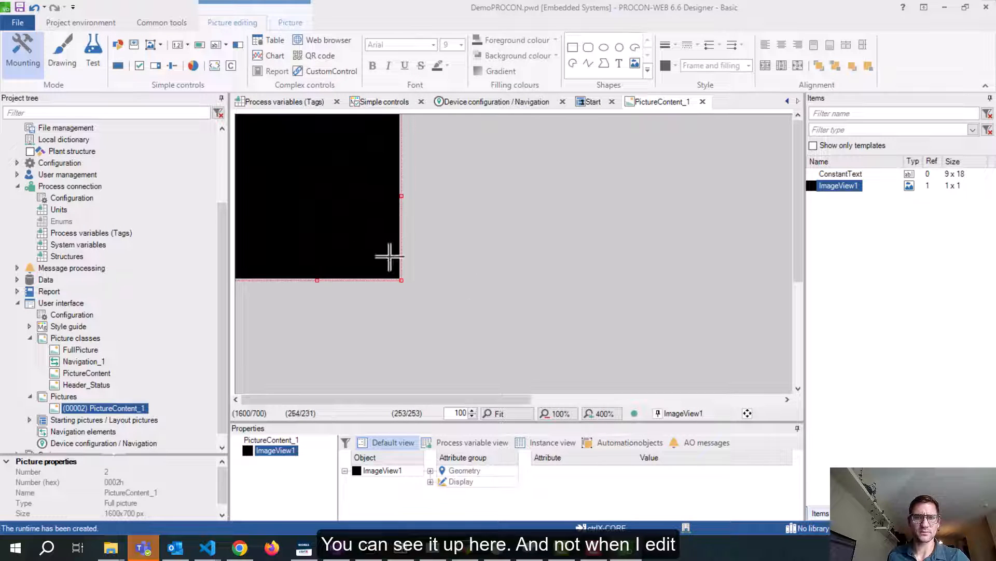
{"action": "left_click_drag", "start_coordinate": [390, 256], "coordinate": [465, 227]}
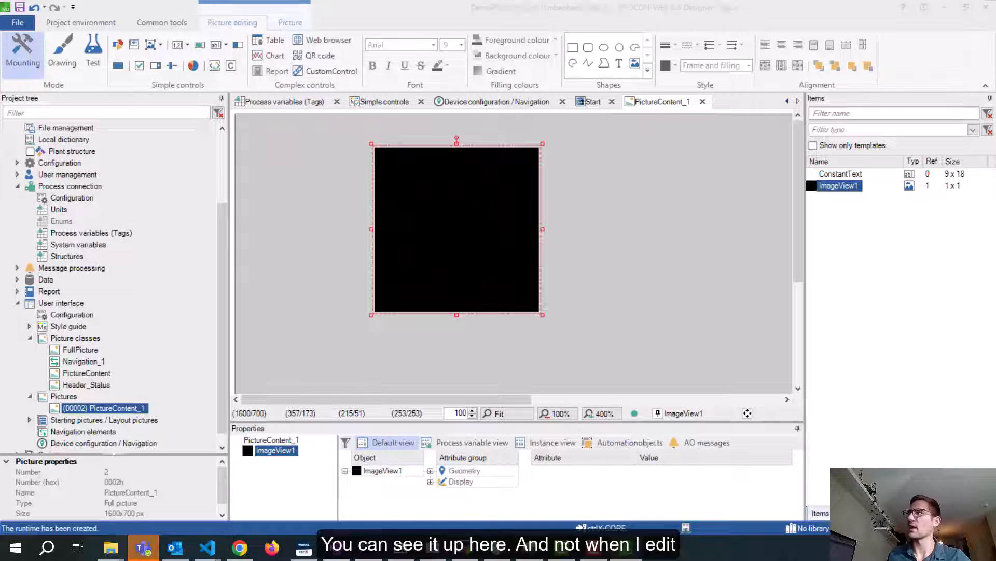
{"action": "left_click_drag", "start_coordinate": [995, 63], "coordinate": [608, 64]}
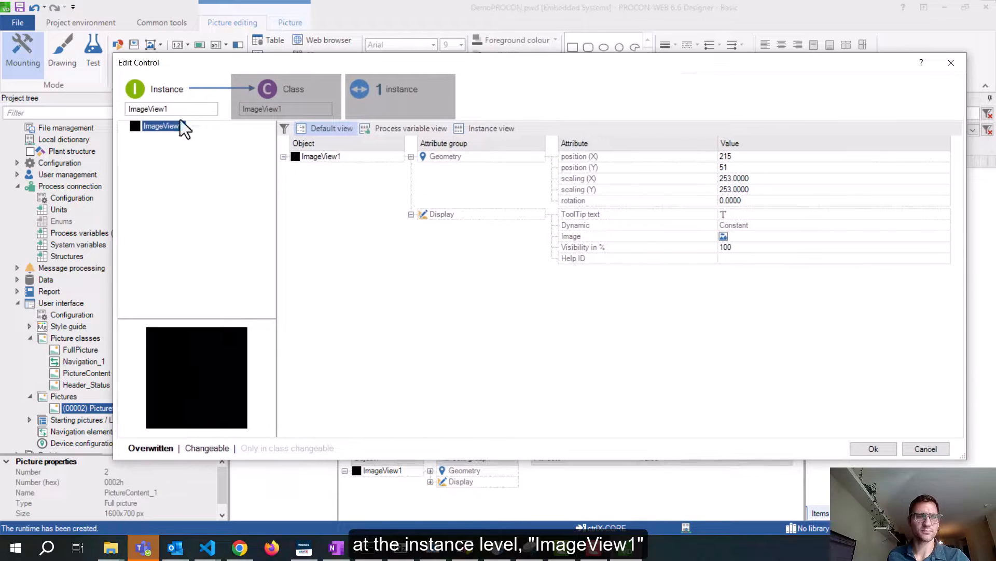
{"action": "left_click", "coordinate": [750, 237]}
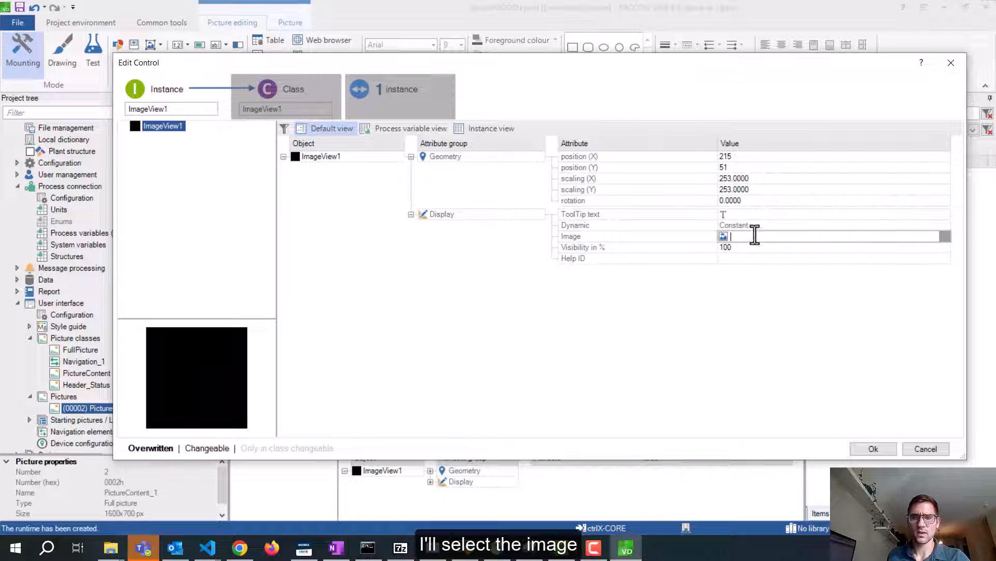
{"action": "left_click", "coordinate": [944, 237]}
{"action": "left_click_drag", "start_coordinate": [568, 108], "coordinate": [371, 57]}
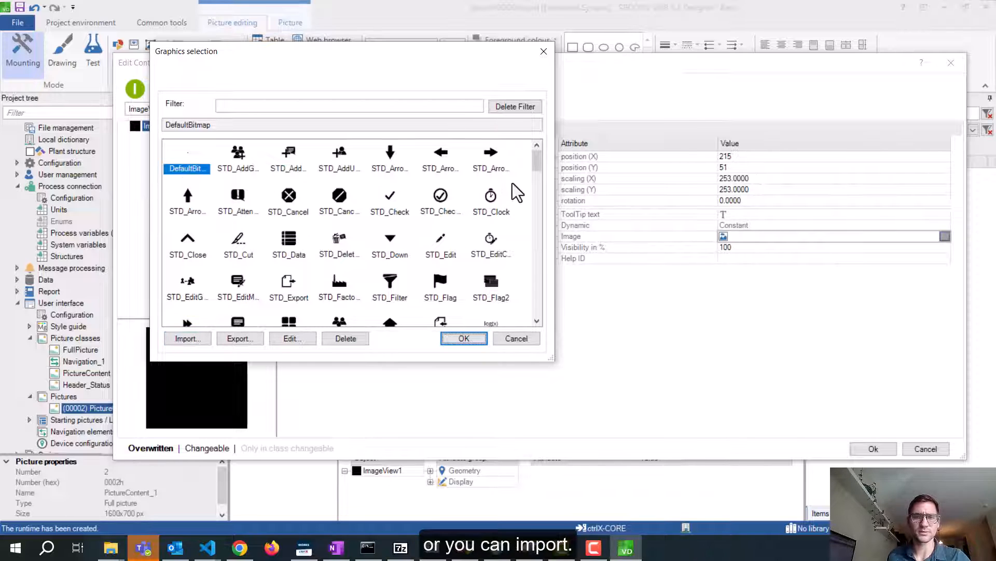
{"action": "left_click_drag", "start_coordinate": [536, 162], "coordinate": [195, 379]}
Import Chrysanthemum.jpg from the Pictures folder into the graphics list
{"action": "left_click", "coordinate": [188, 338]}
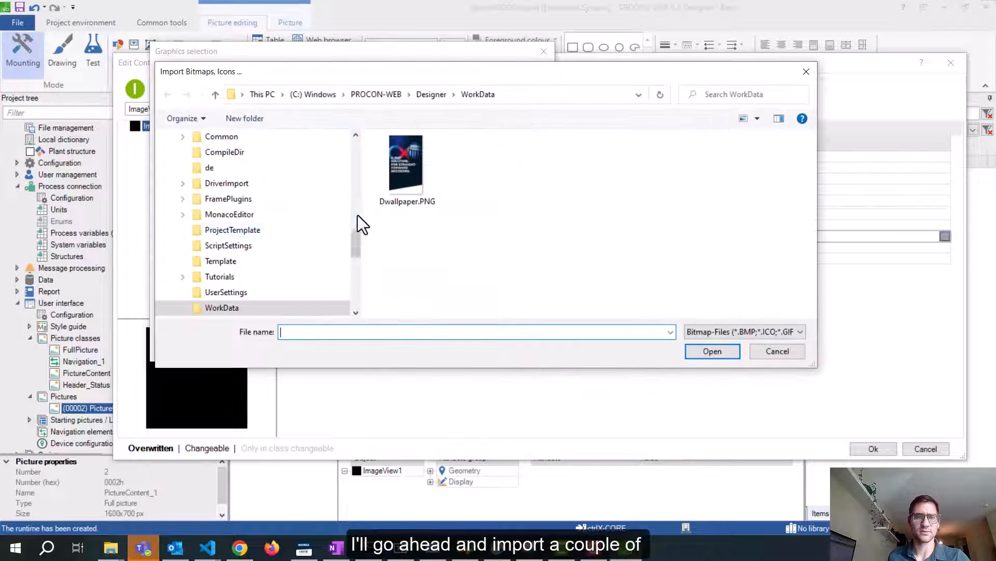
{"action": "left_click_drag", "start_coordinate": [358, 225], "coordinate": [355, 135]}
{"action": "scroll", "coordinate": [203, 236], "scroll_direction": "down", "scroll_amount": 3}
{"action": "left_click", "coordinate": [203, 303]}
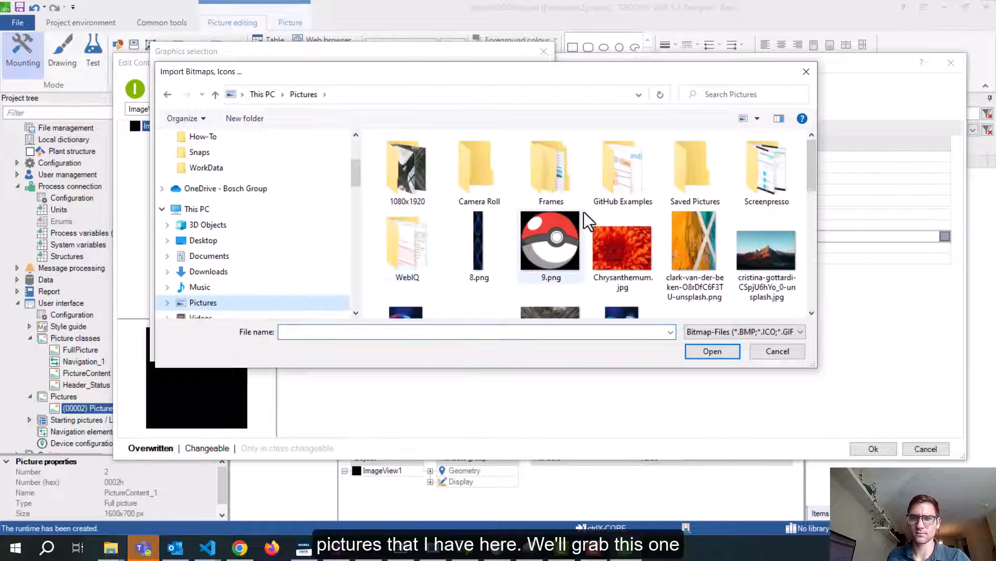
{"action": "left_click", "coordinate": [623, 232]}
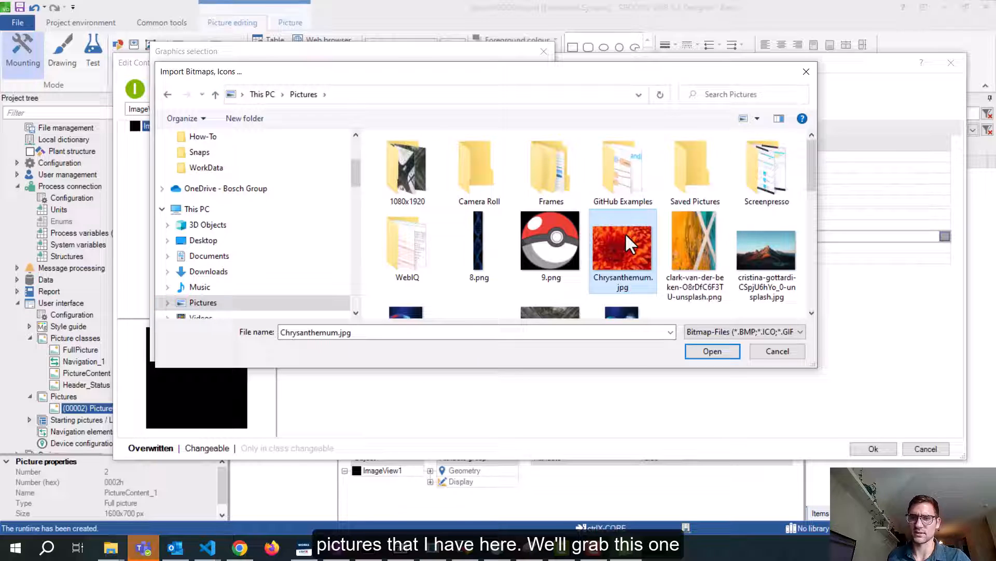
{"action": "left_click", "coordinate": [711, 353]}
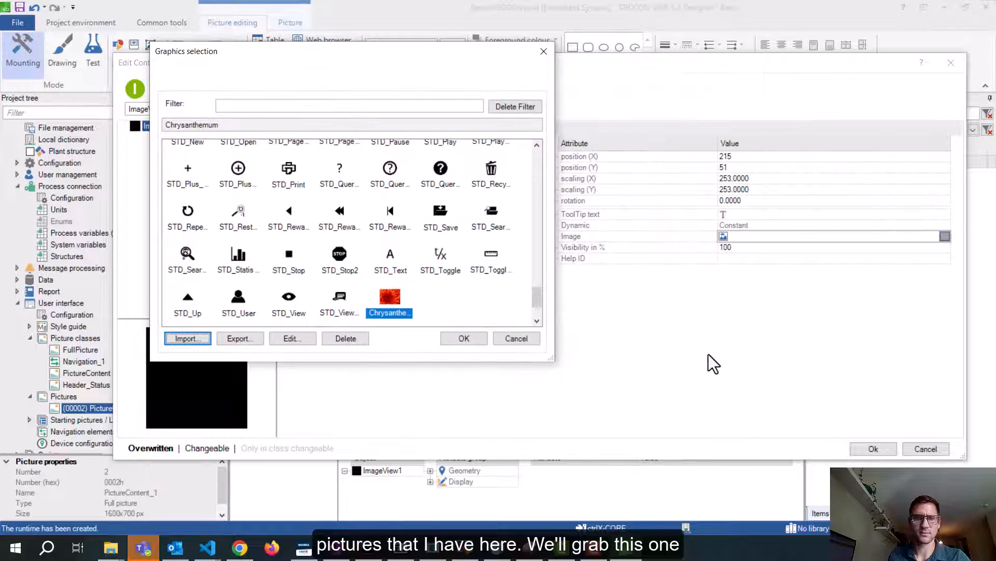
Assign the Chrysanthemum graphic to ImageView1 and confirm the control settings
{"action": "left_click", "coordinate": [388, 300]}
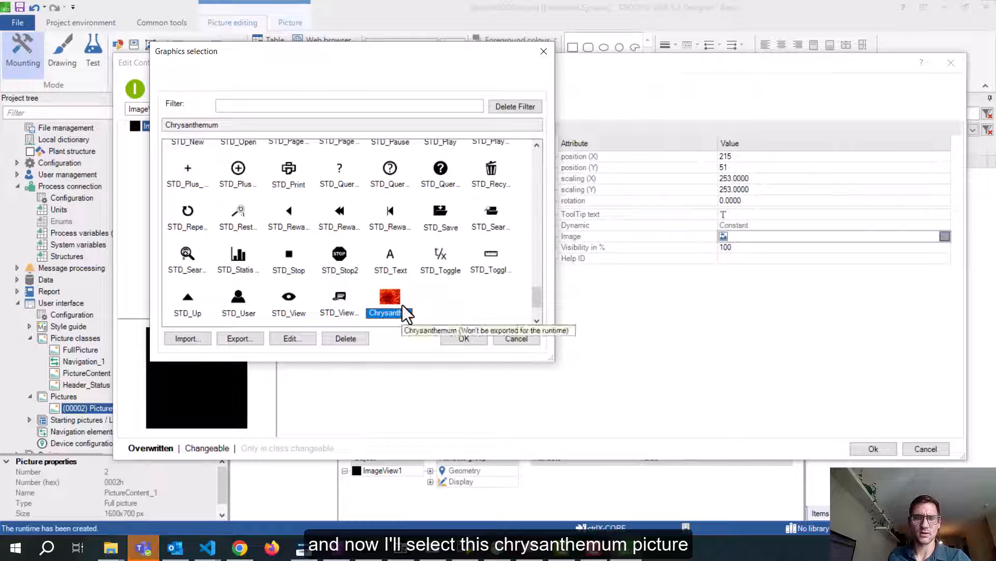
{"action": "left_click", "coordinate": [481, 341]}
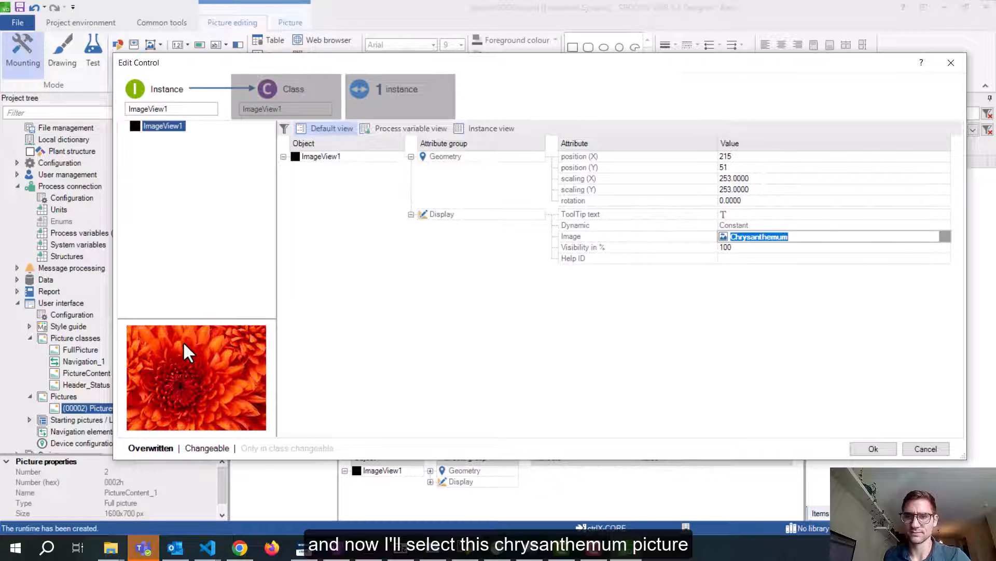
{"action": "left_click", "coordinate": [863, 455]}
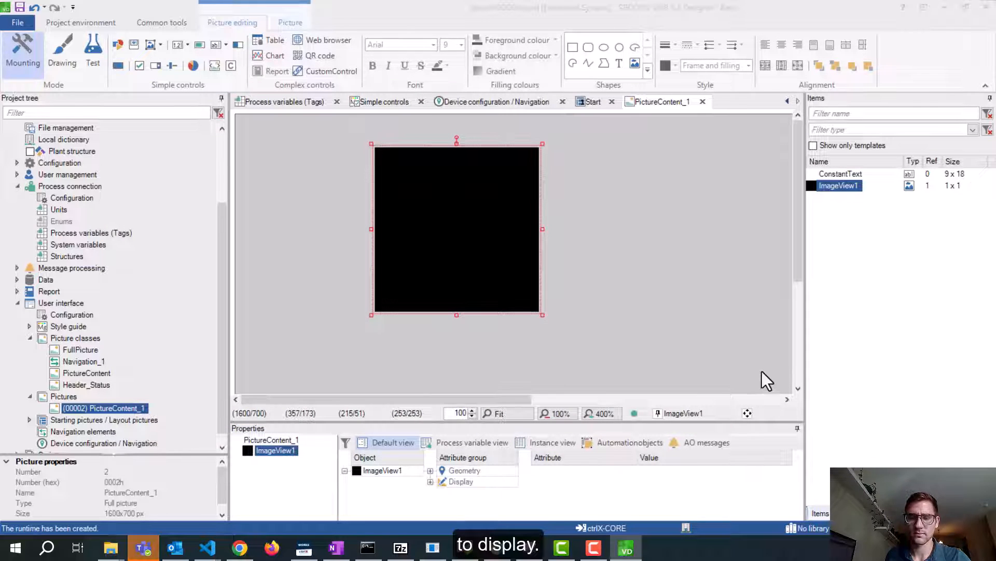
Move the oversized image up-left and set its horizontal scaling to 1
{"action": "left_click_drag", "start_coordinate": [382, 197], "coordinate": [345, 172]}
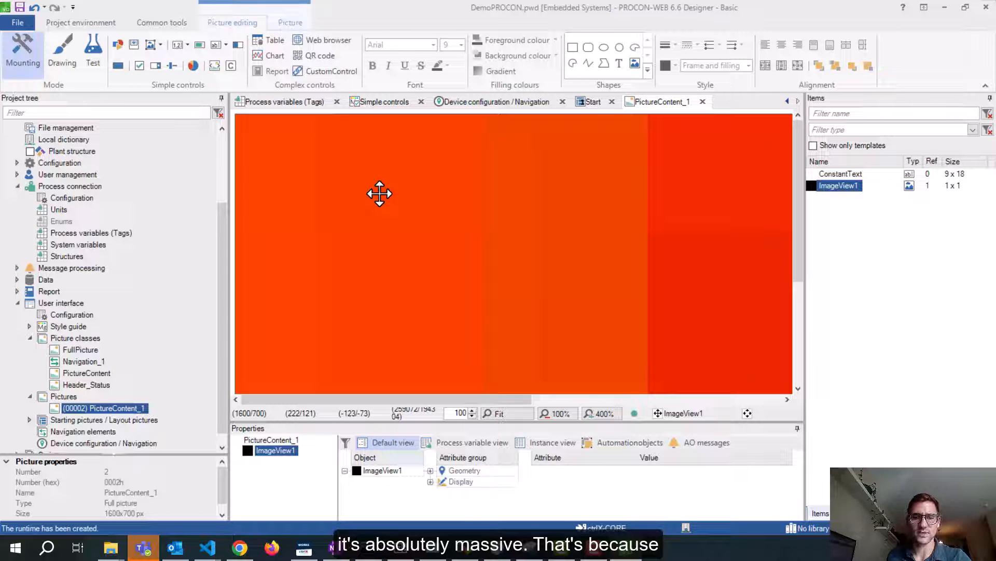
{"action": "double_click", "coordinate": [379, 194]}
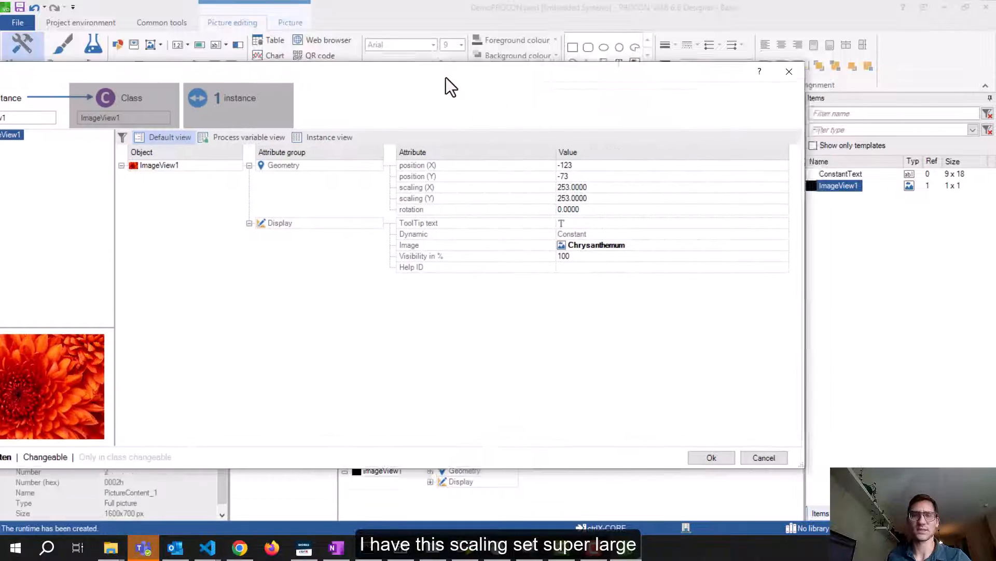
{"action": "left_click", "coordinate": [775, 190]}
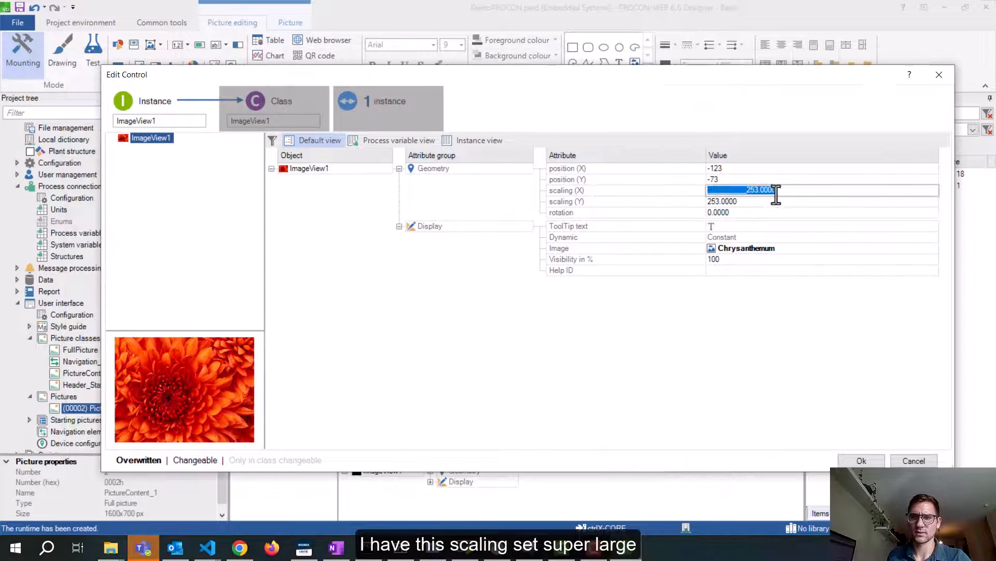
{"action": "type", "text": "1"}
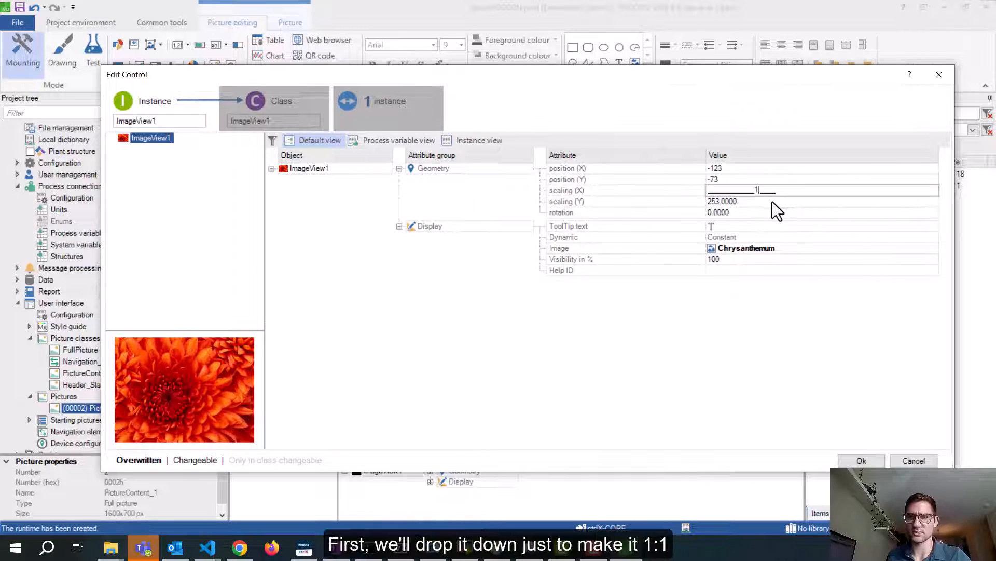
{"action": "key", "text": "Return"}
{"action": "left_click", "coordinate": [862, 461]}
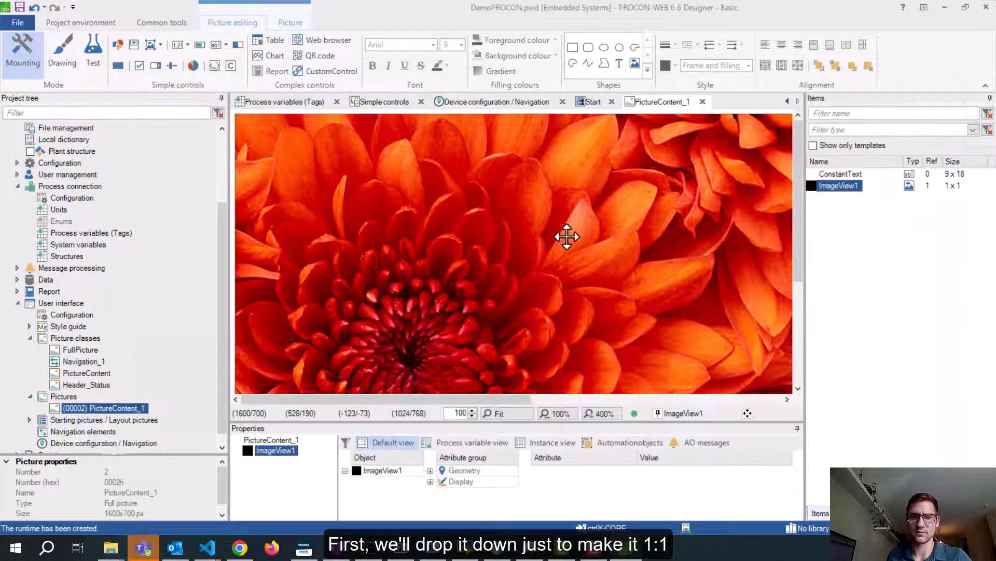
Set ImageView1's X and Y scaling to 0.2
{"action": "left_click_drag", "start_coordinate": [474, 400], "coordinate": [428, 380]}
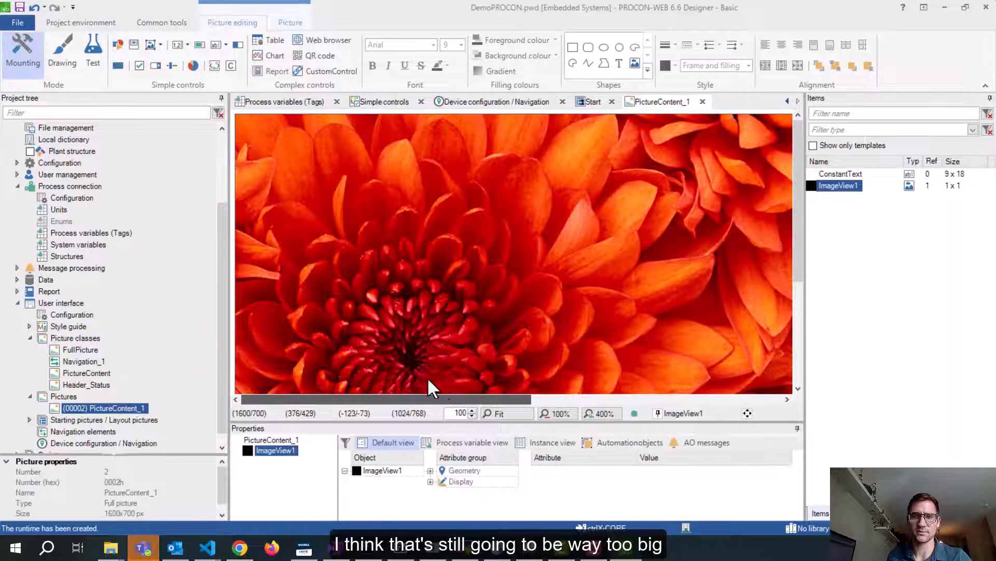
{"action": "scroll", "coordinate": [571, 310], "scroll_direction": "down", "scroll_amount": 3}
{"action": "scroll", "coordinate": [568, 308], "scroll_direction": "up", "scroll_amount": 3}
{"action": "double_click", "coordinate": [538, 268]}
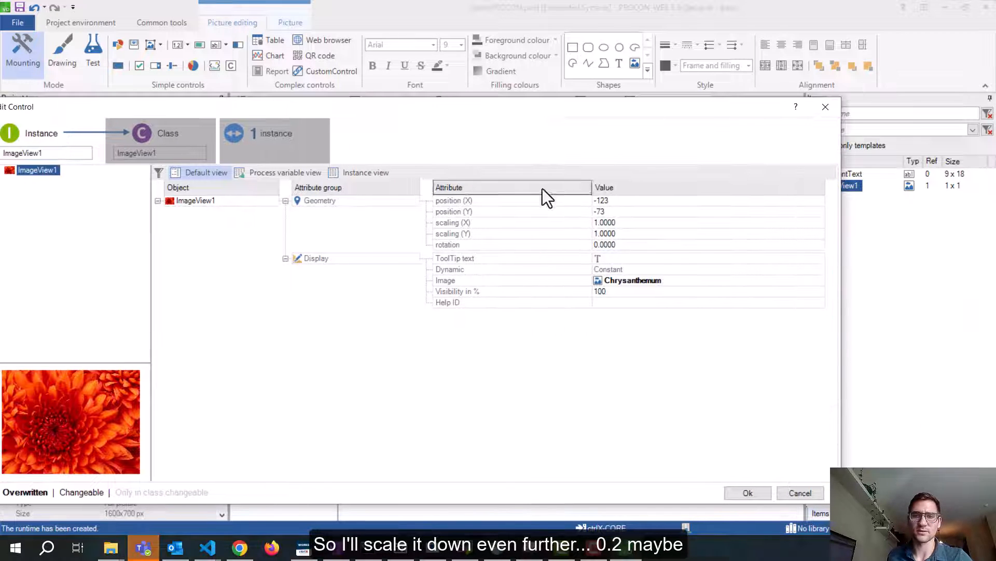
{"action": "left_click", "coordinate": [627, 222]}
{"action": "double_click", "coordinate": [627, 222]}
{"action": "type", "text": "0.2"}
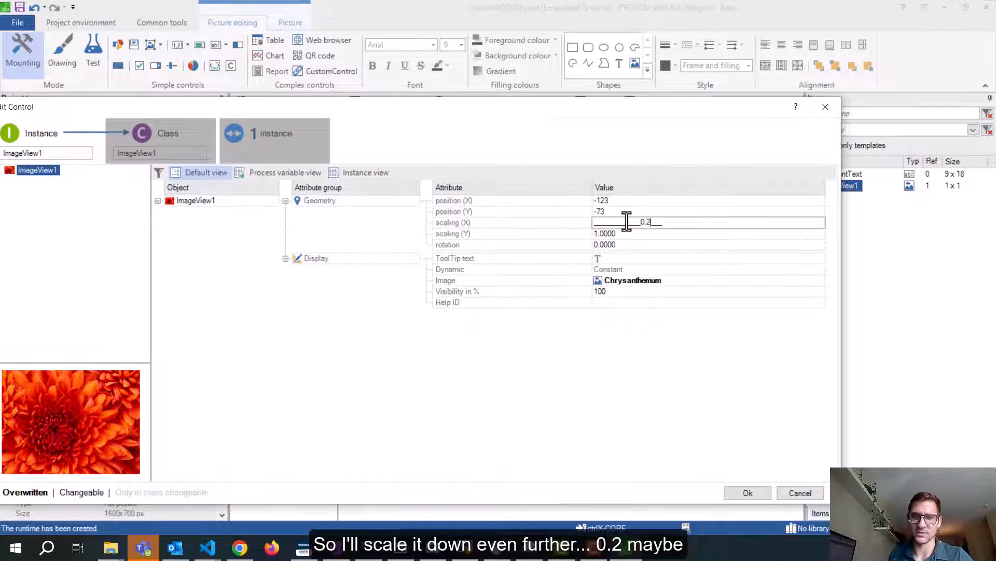
{"action": "double_click", "coordinate": [631, 237]}
{"action": "type", "text": "0.2"}
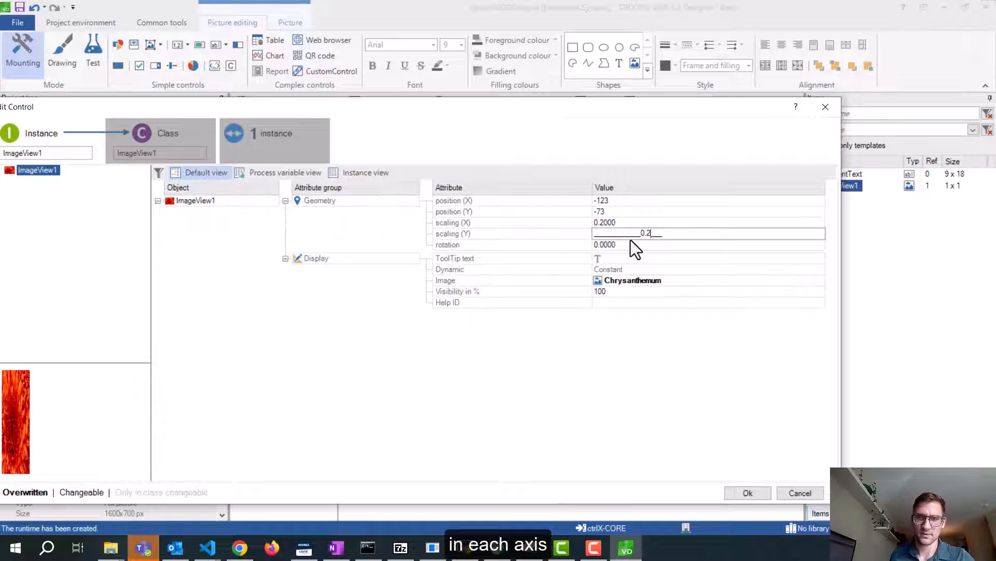
{"action": "double_click", "coordinate": [660, 244]}
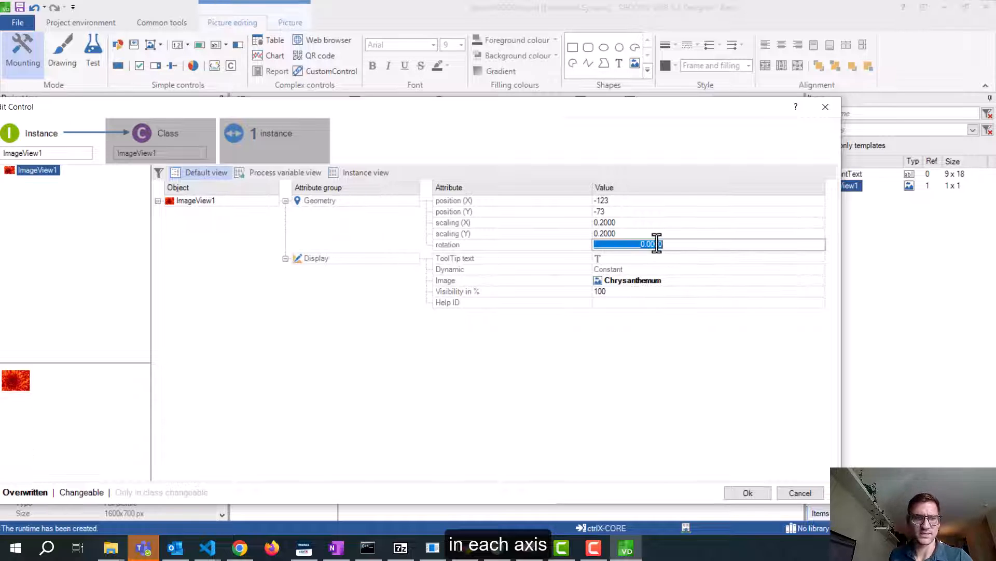
{"action": "left_click", "coordinate": [746, 493]}
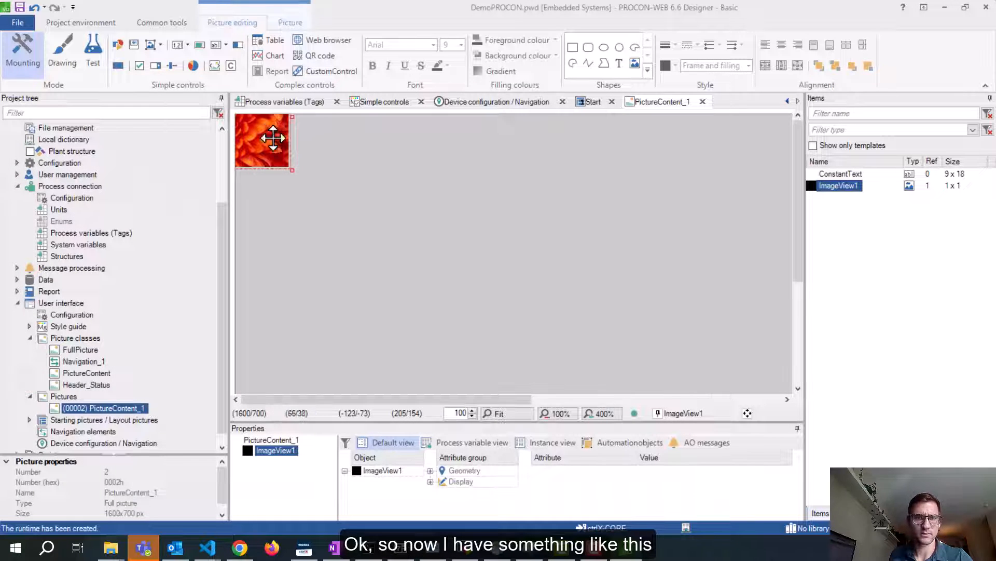
Move the shrunken image near the top and set its position to 500/100
{"action": "left_click_drag", "start_coordinate": [273, 137], "coordinate": [645, 231]}
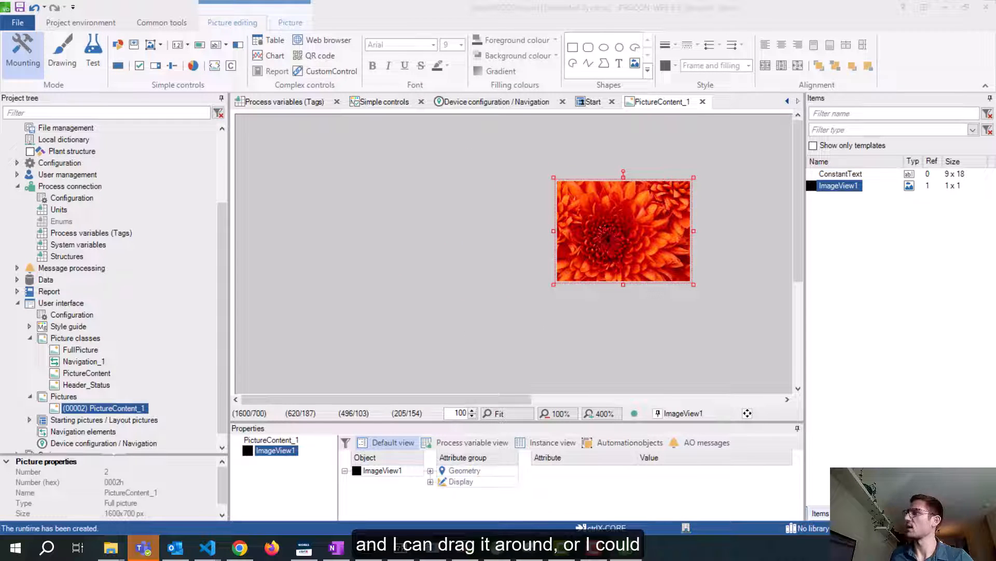
{"action": "left_click_drag", "start_coordinate": [626, 168], "coordinate": [583, 123]}
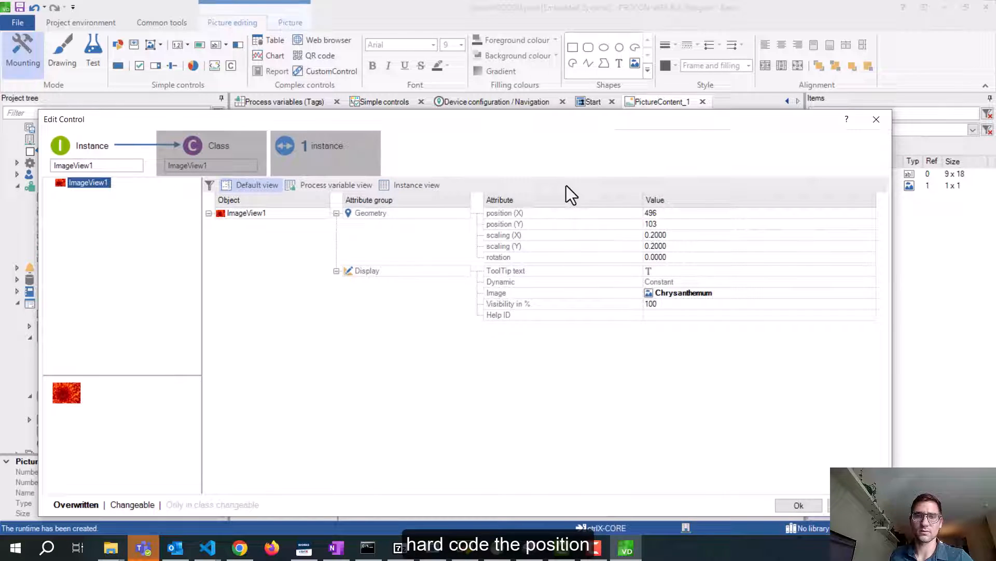
{"action": "left_click", "coordinate": [677, 215]}
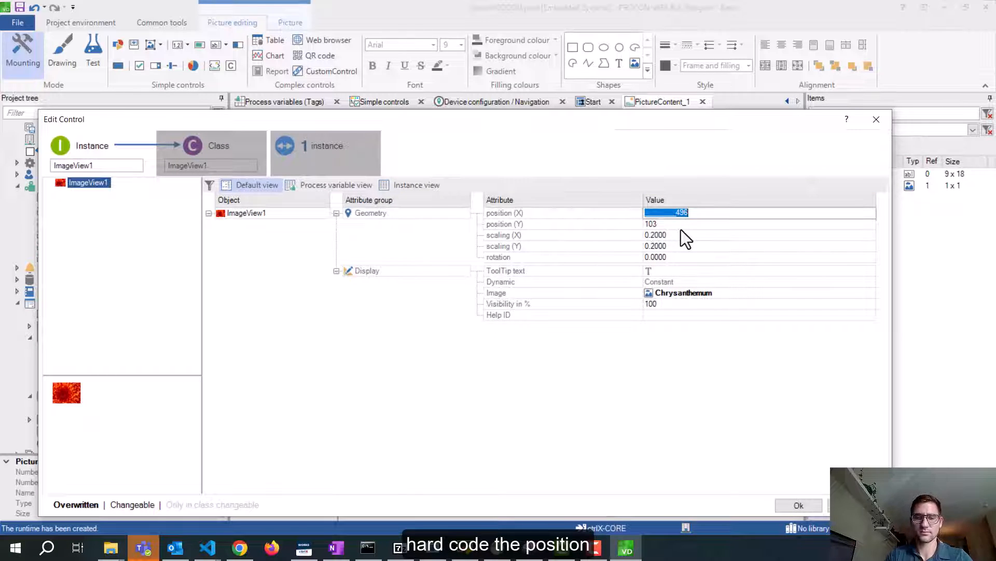
{"action": "type", "text": "500"}
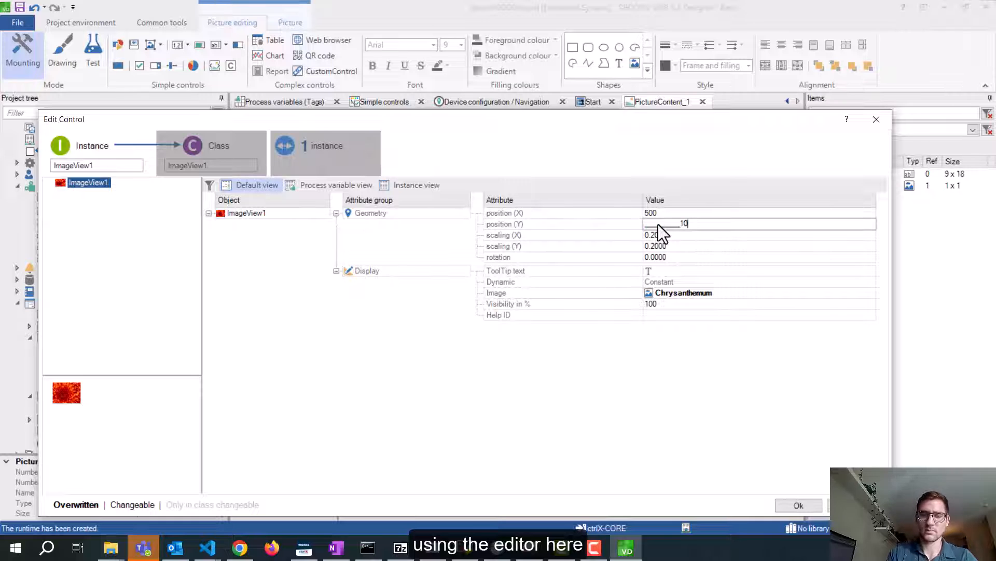
{"action": "type", "text": "0"}
{"action": "left_click", "coordinate": [813, 504]}
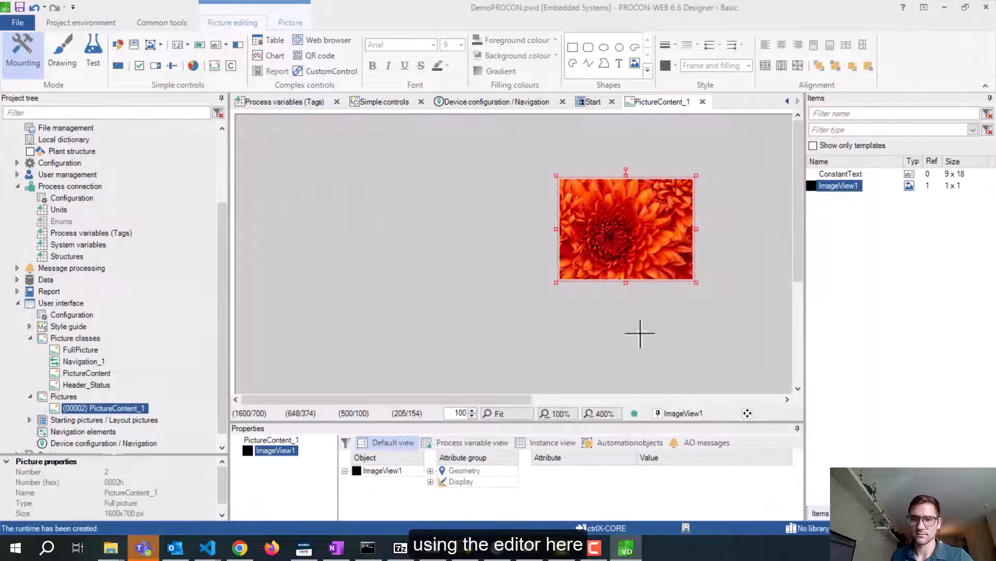
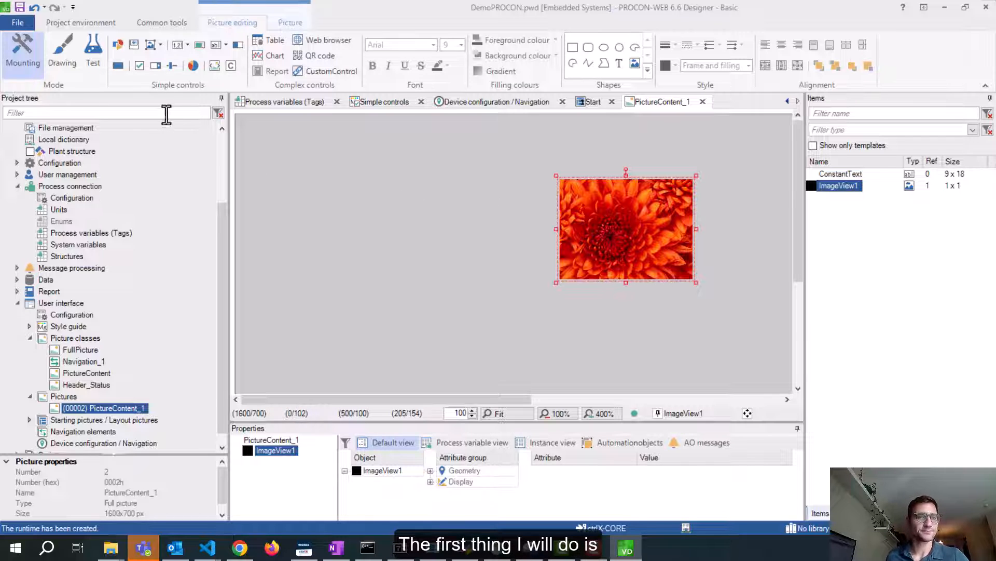
Add a Numeric digit control to the picture, accepting the class defaults
{"action": "left_click", "coordinate": [185, 43]}
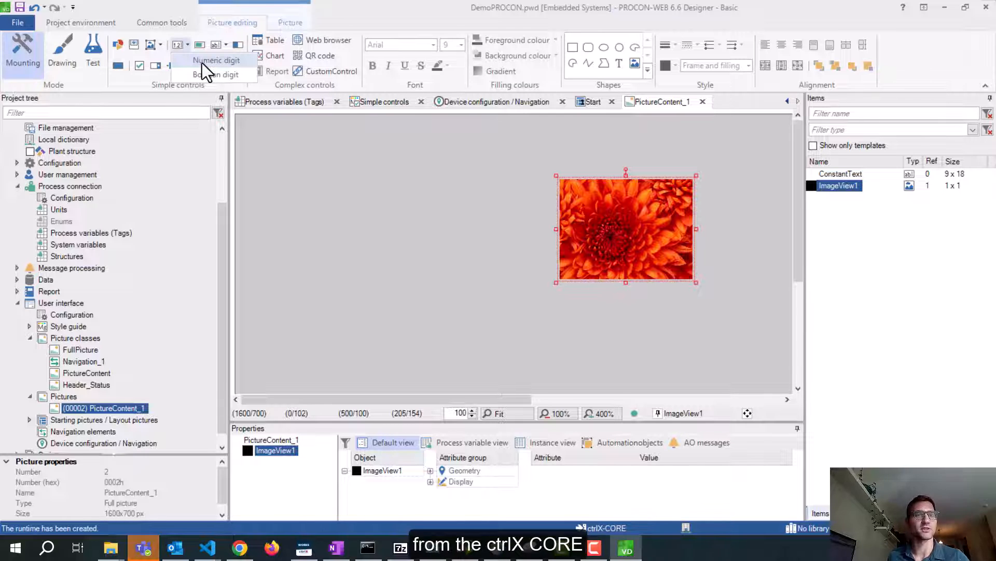
{"action": "left_click", "coordinate": [201, 63]}
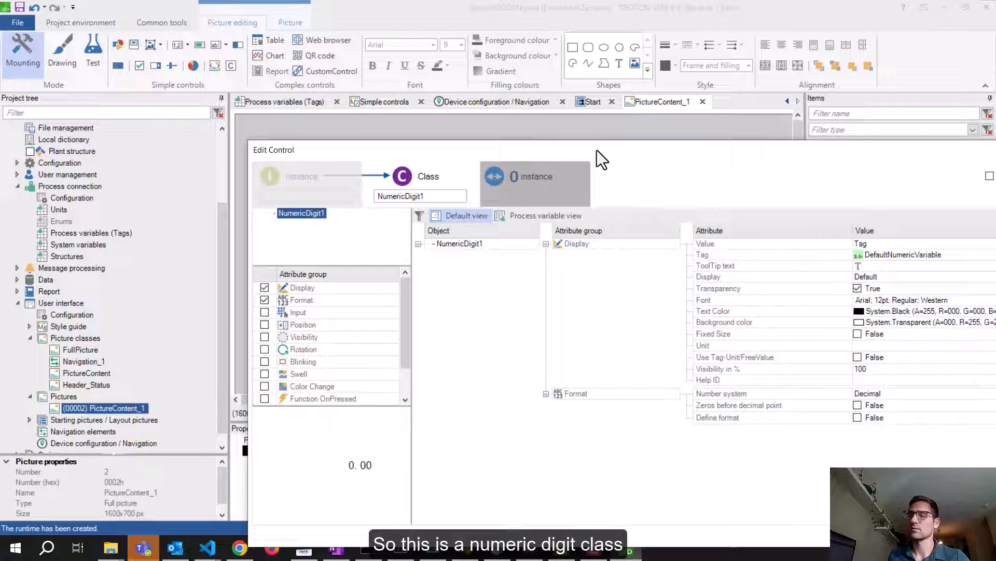
{"action": "left_click_drag", "start_coordinate": [597, 150], "coordinate": [397, 139]}
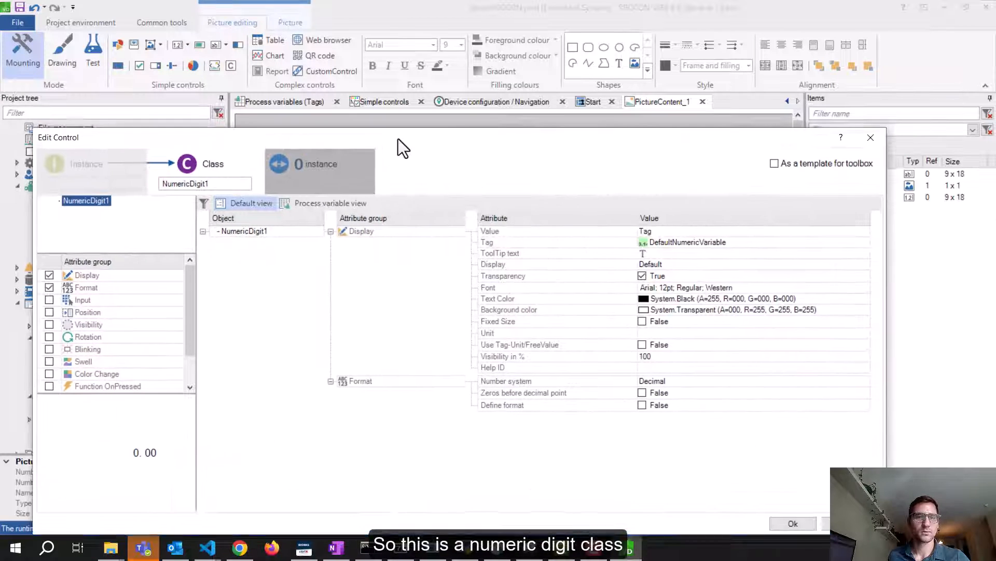
{"action": "left_click", "coordinate": [233, 182]}
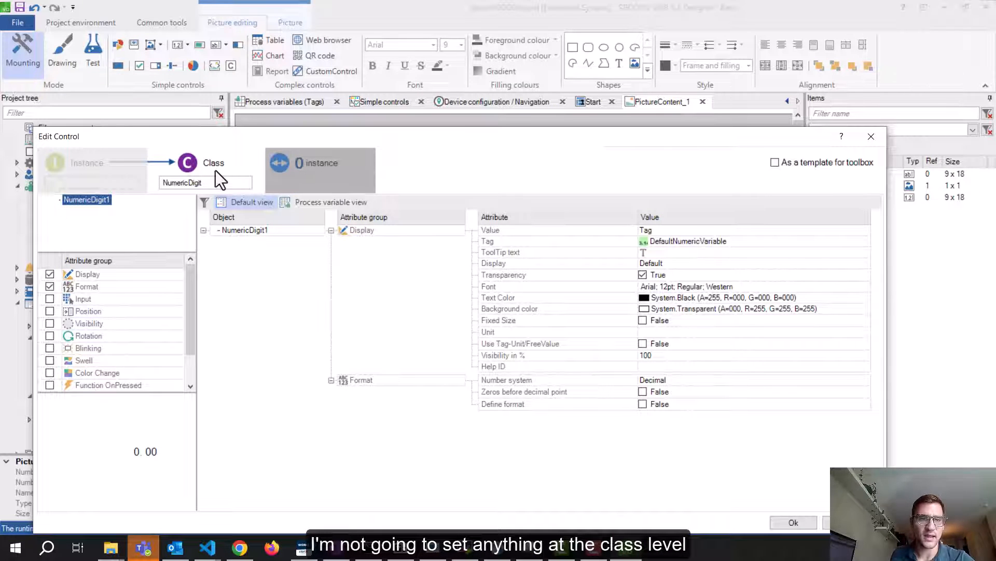
{"action": "left_click", "coordinate": [784, 519]}
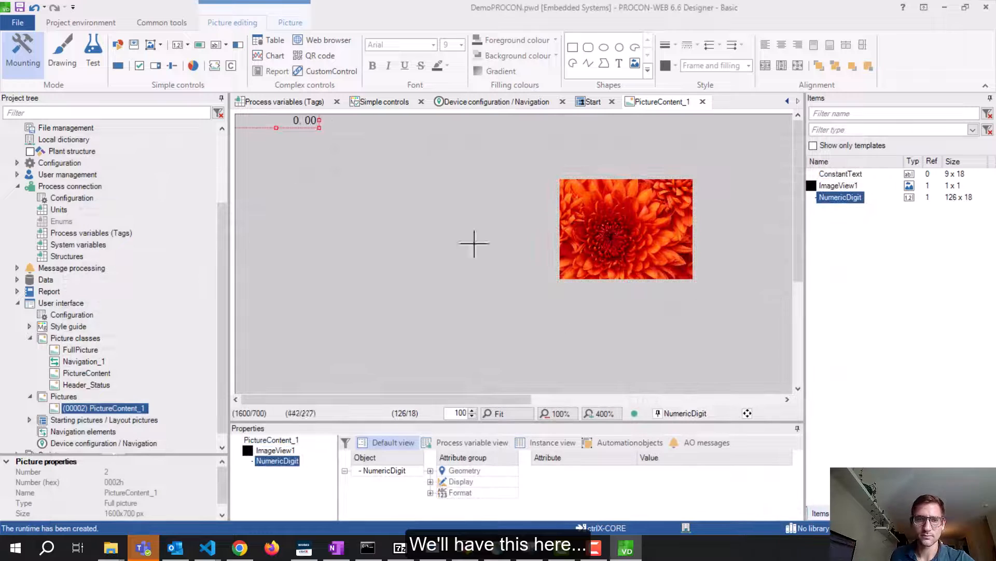
Nudge the numeric digit away from the corner and open its instance settings
{"action": "left_click_drag", "start_coordinate": [284, 121], "coordinate": [316, 150]}
{"action": "double_click", "coordinate": [316, 150]}
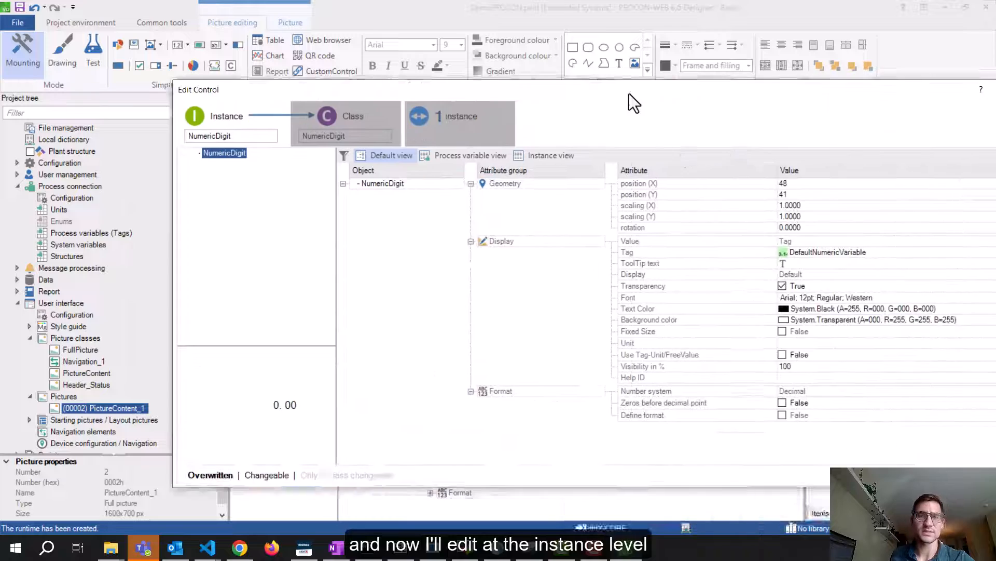
{"action": "left_click_drag", "start_coordinate": [630, 100], "coordinate": [499, 205]}
Set the control's position to X 50, Y 40
{"action": "left_click", "coordinate": [706, 289]}
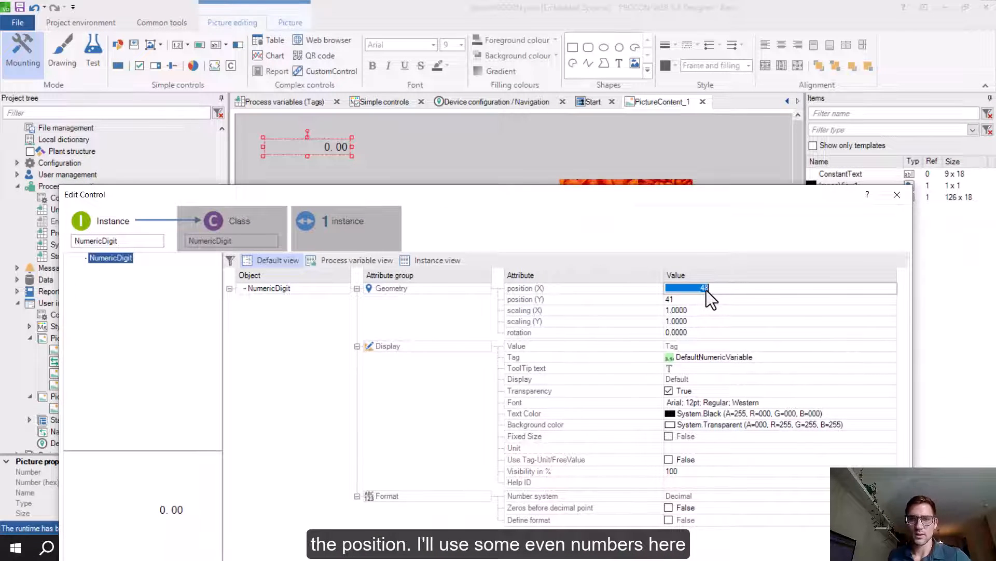
{"action": "type", "text": "50"}
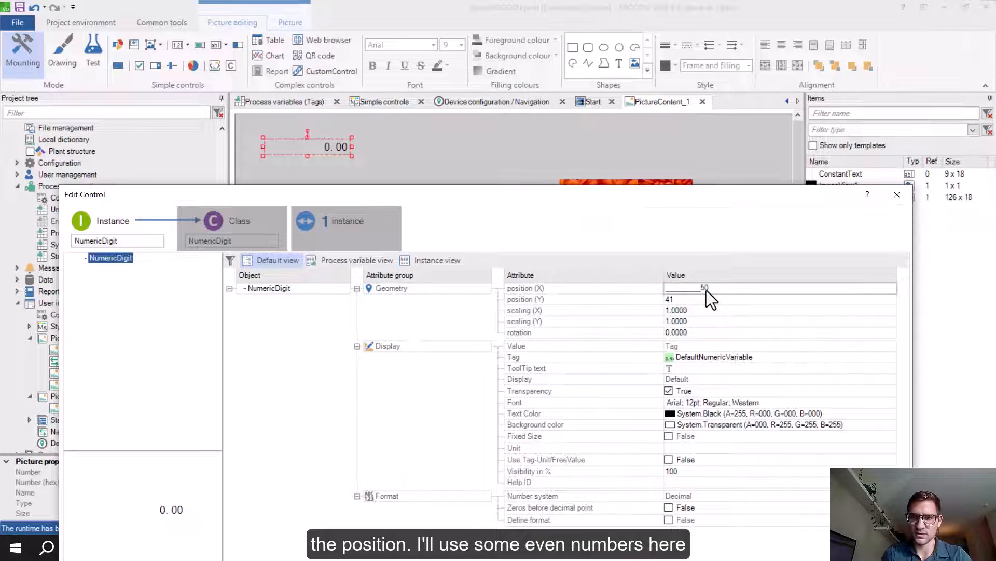
{"action": "left_click", "coordinate": [690, 299]}
{"action": "type", "text": "4"}
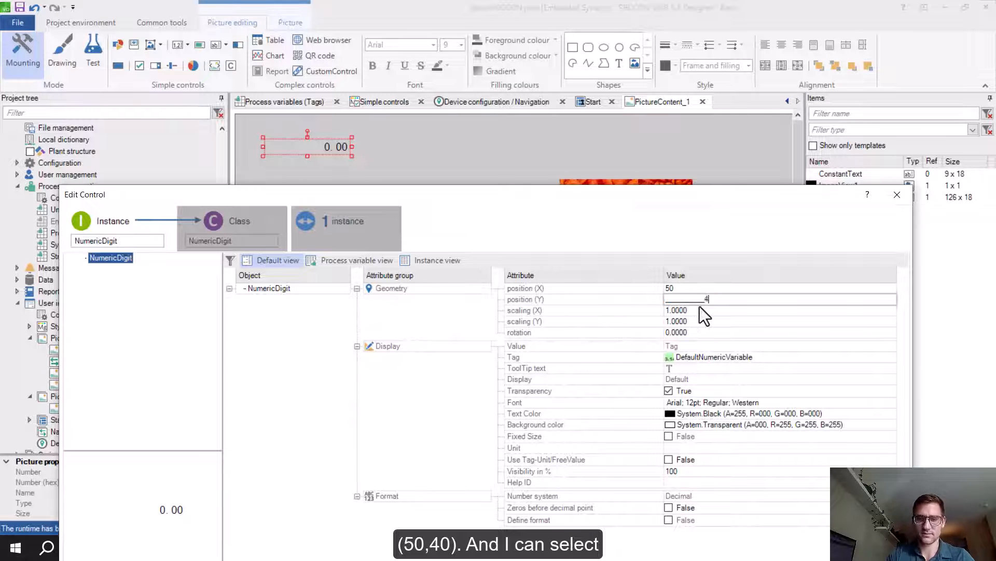
{"action": "type", "text": "0"}
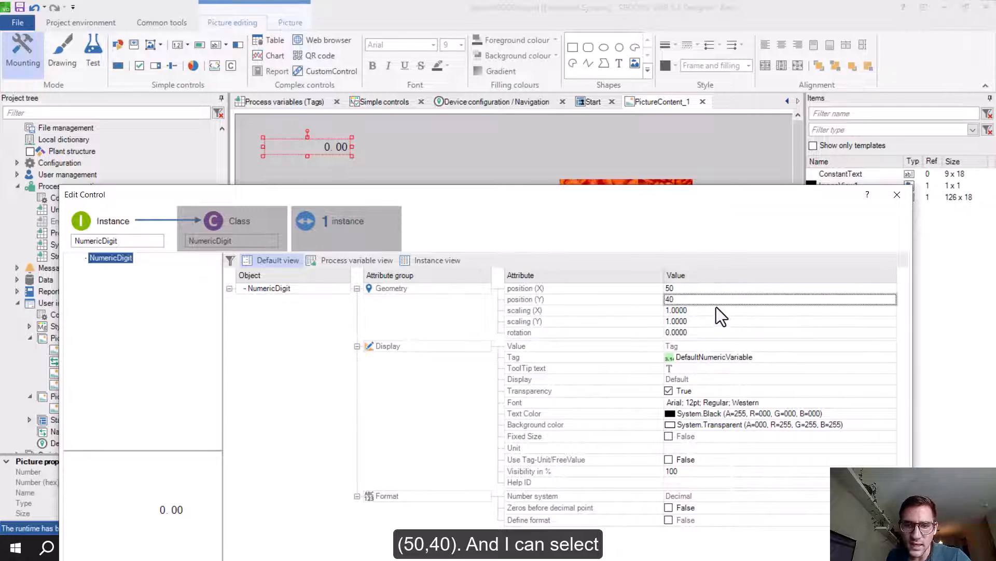
Link the display to the cpu_utilisation_percent tag
{"action": "left_click", "coordinate": [781, 357]}
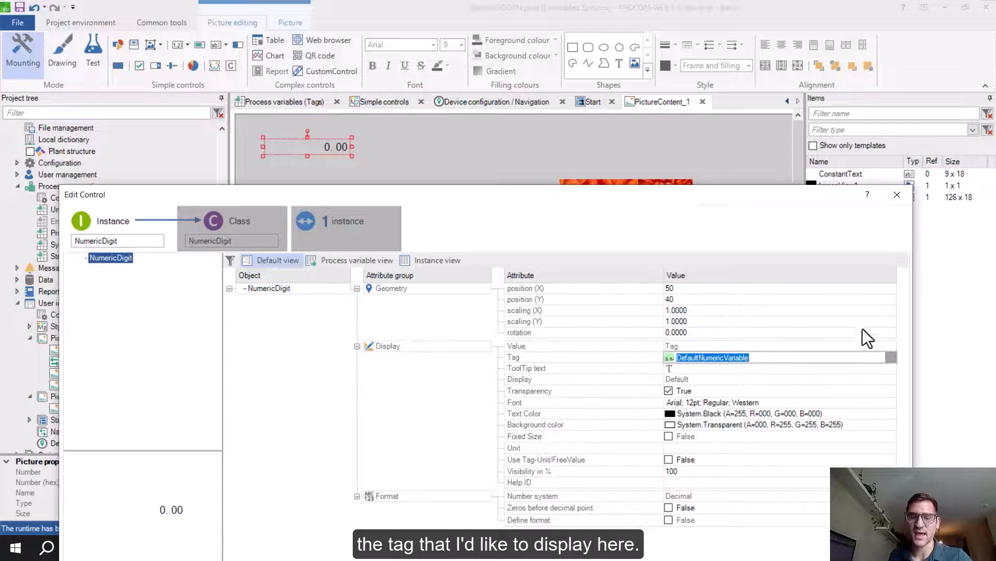
{"action": "left_click", "coordinate": [156, 241]}
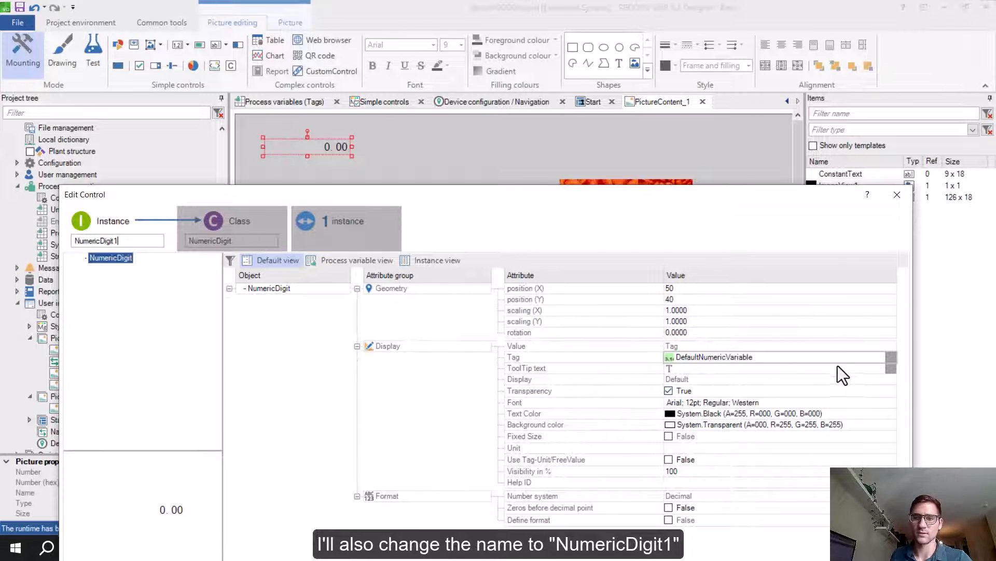
{"action": "left_click", "coordinate": [891, 357]}
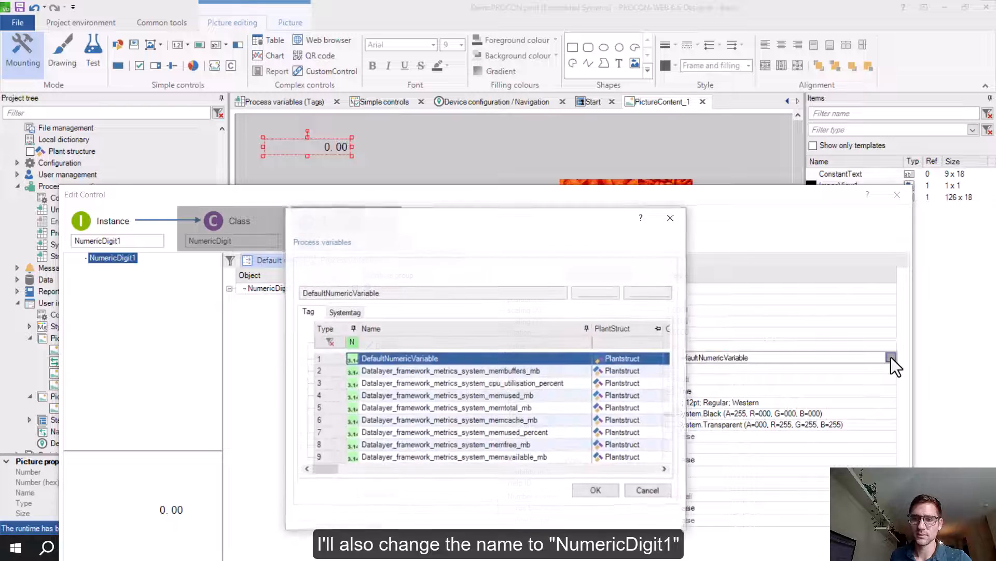
{"action": "left_click", "coordinate": [504, 384]}
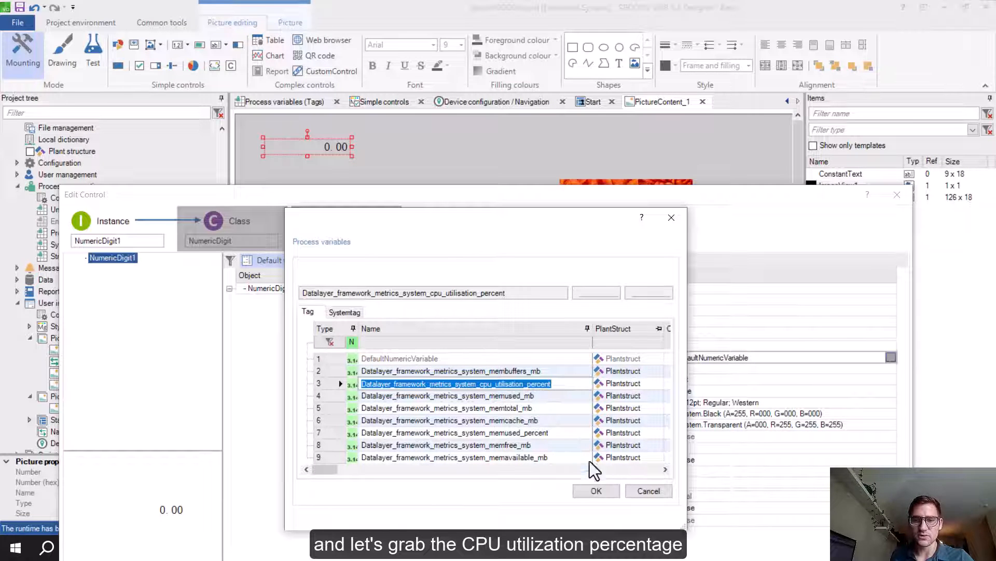
{"action": "left_click", "coordinate": [592, 491]}
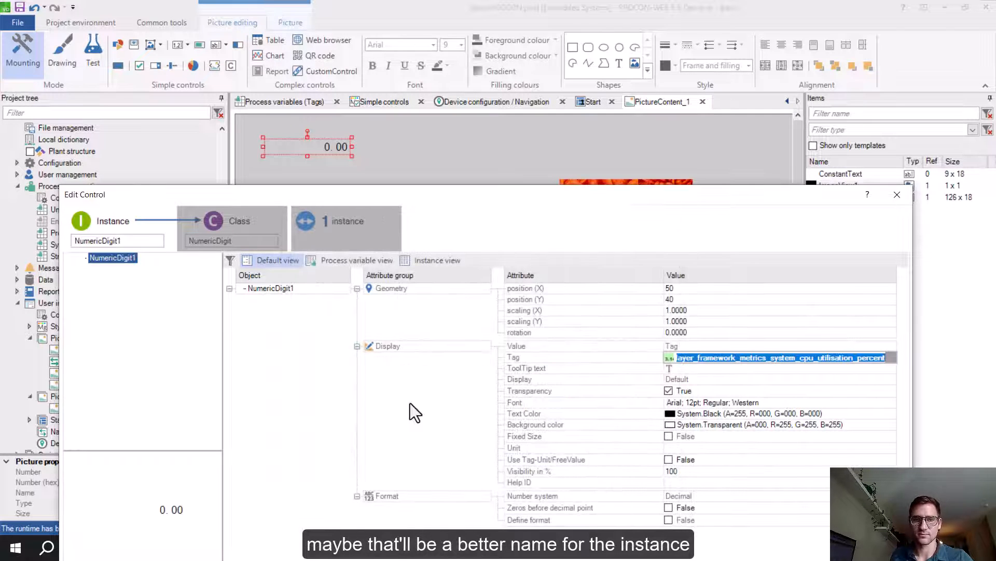
Rename the instance to cpu_util and save the settings
{"action": "double_click", "coordinate": [99, 240]}
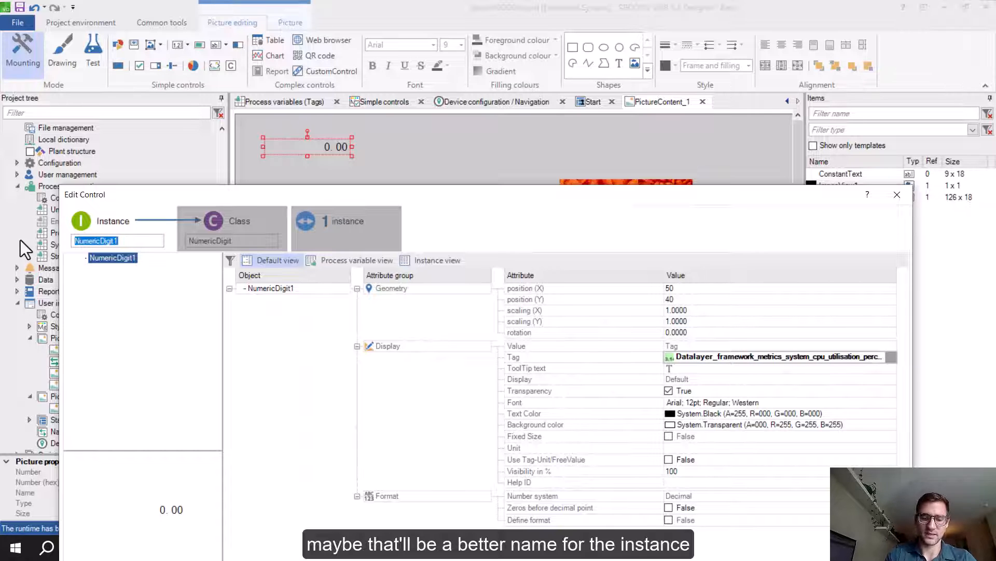
{"action": "type", "text": "cpu_u"}
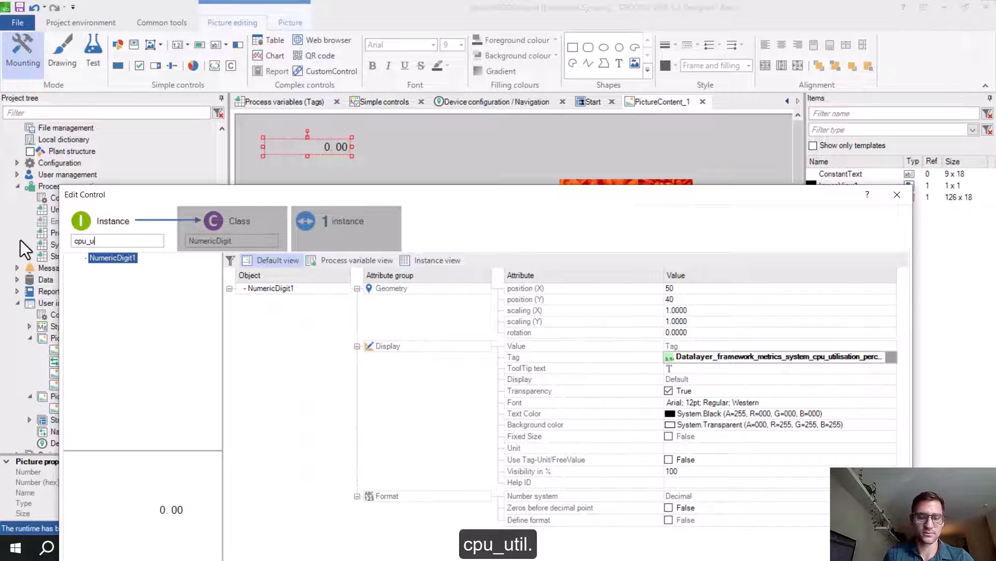
{"action": "type", "text": "til"}
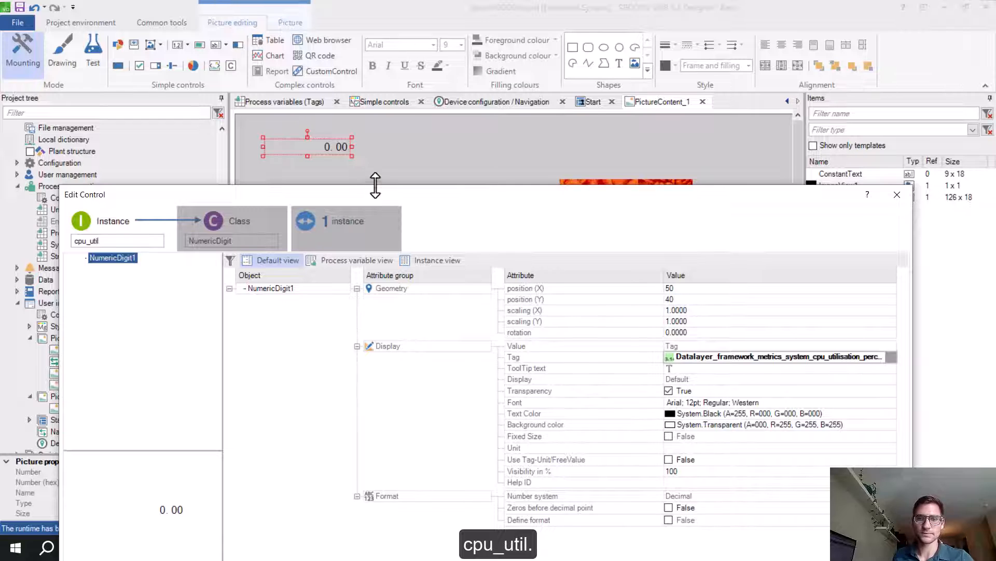
{"action": "left_click_drag", "start_coordinate": [387, 201], "coordinate": [339, 151]}
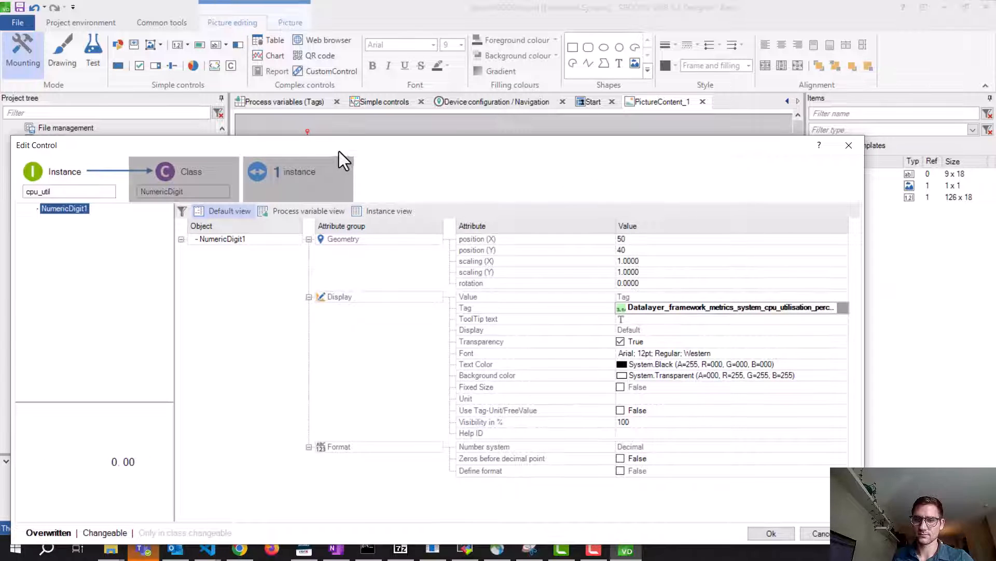
{"action": "left_click", "coordinate": [770, 533]}
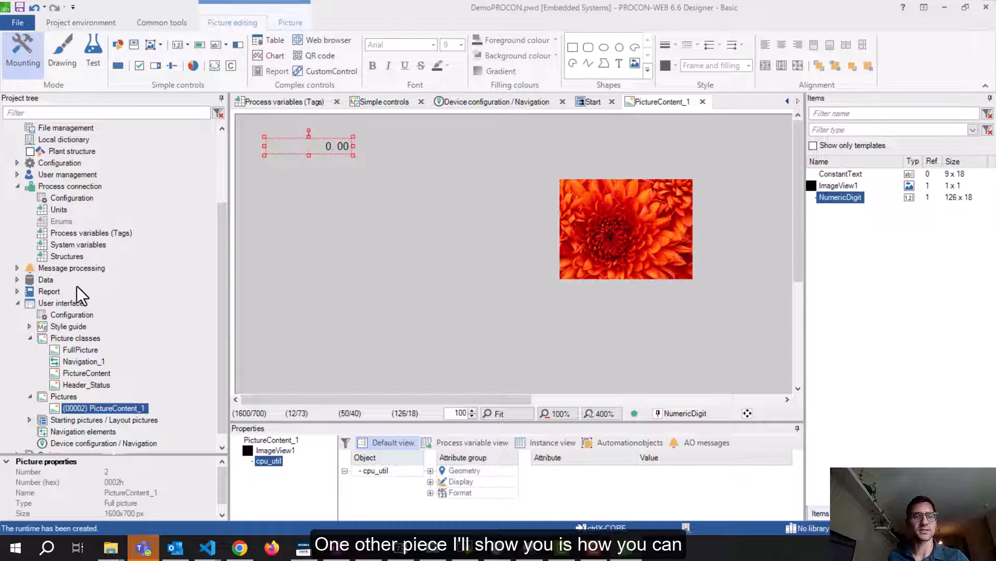
Open the Simple controls style definitions from the project's Style guide
{"action": "left_click", "coordinate": [30, 327]}
{"action": "scroll", "coordinate": [80, 304], "scroll_direction": "down", "scroll_amount": 1}
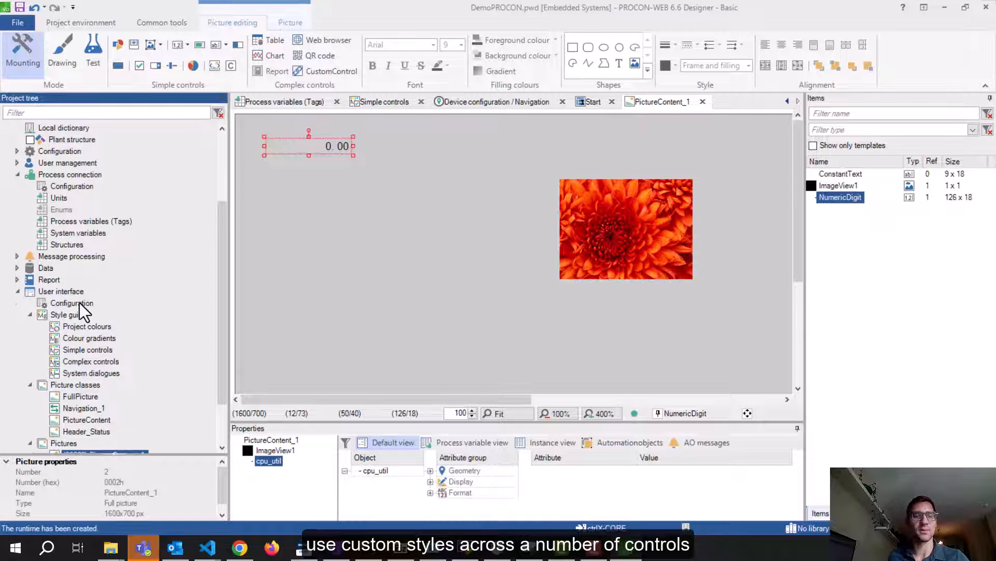
{"action": "left_click", "coordinate": [29, 315]}
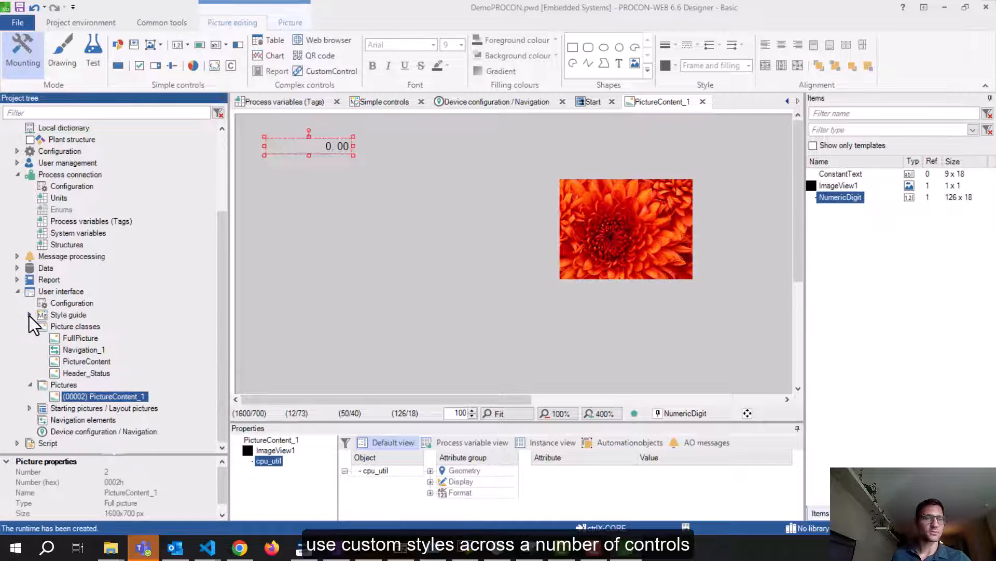
{"action": "left_click", "coordinate": [29, 315]}
{"action": "left_click", "coordinate": [70, 317]}
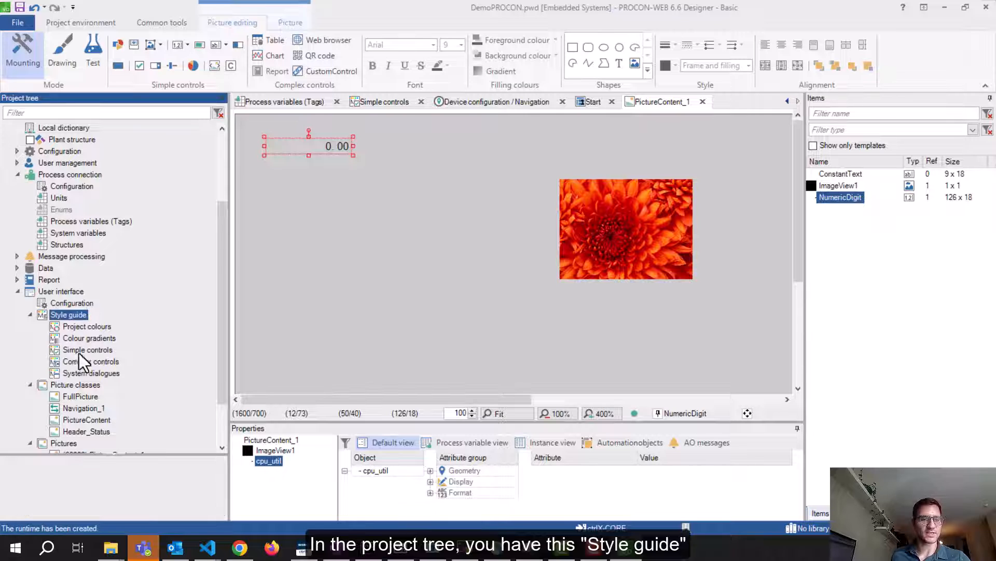
{"action": "left_click", "coordinate": [95, 348]}
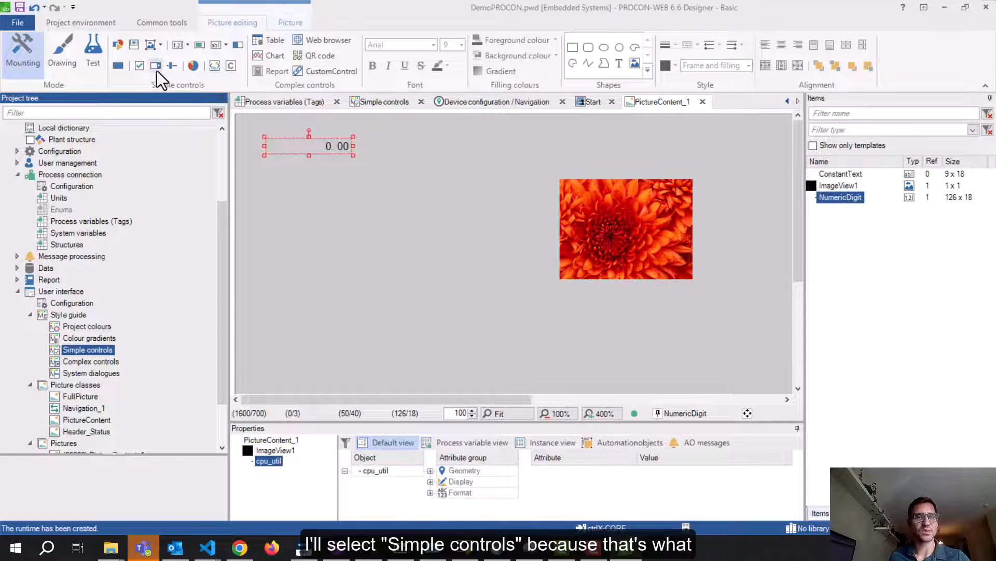
{"action": "left_click", "coordinate": [182, 46]}
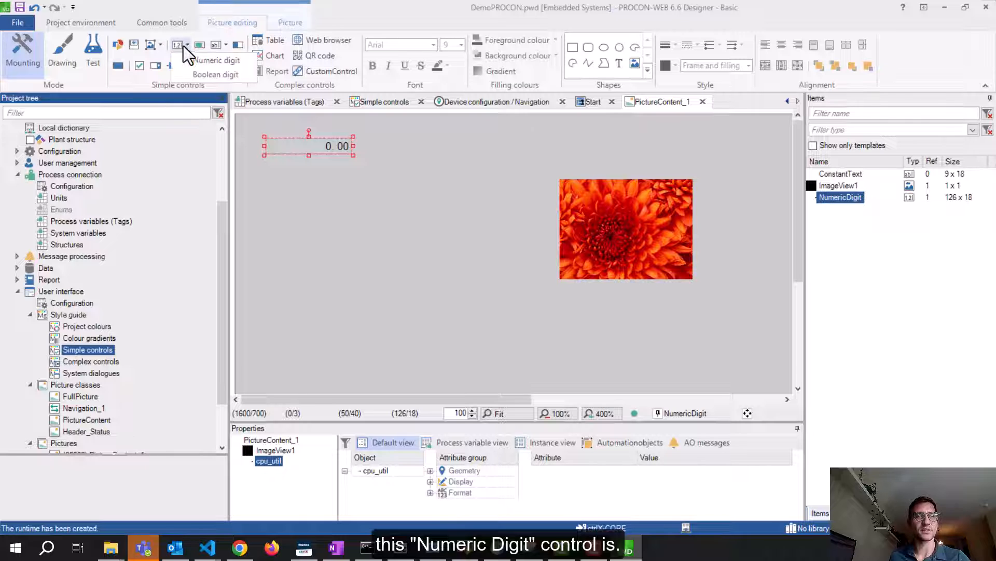
{"action": "double_click", "coordinate": [82, 349]}
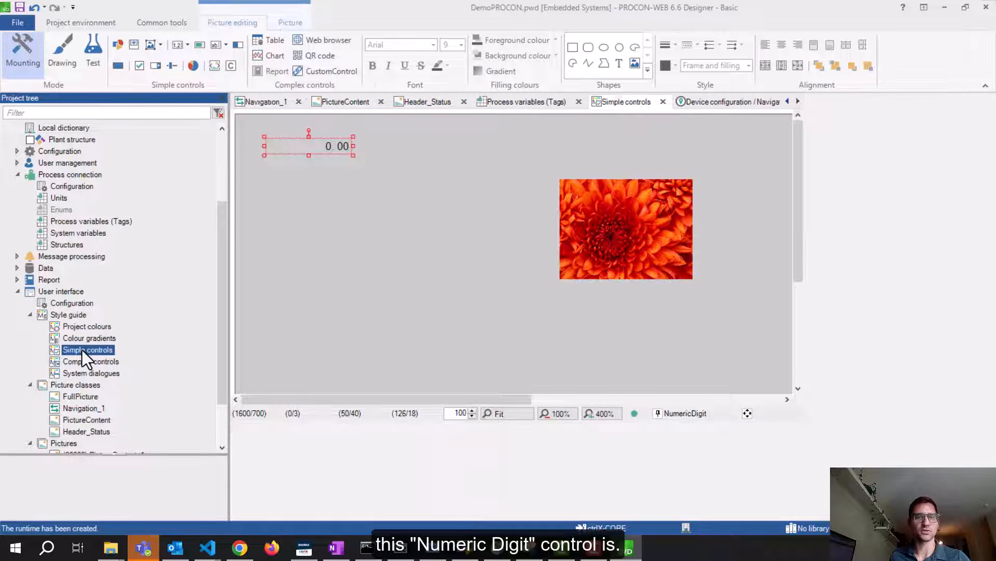
Delete the TagDisplay Test style variation
{"action": "left_click", "coordinate": [236, 188]}
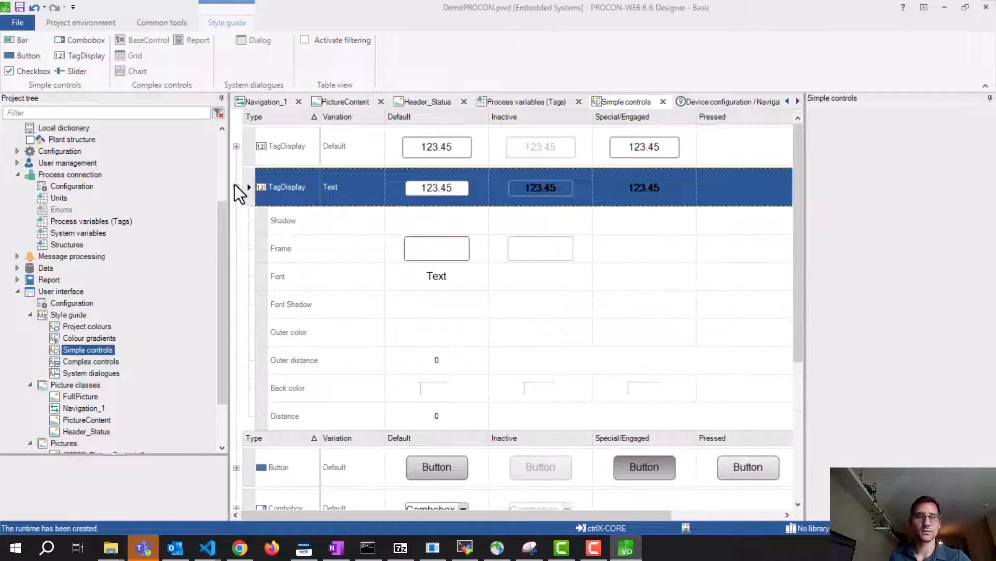
{"action": "left_click", "coordinate": [238, 190]}
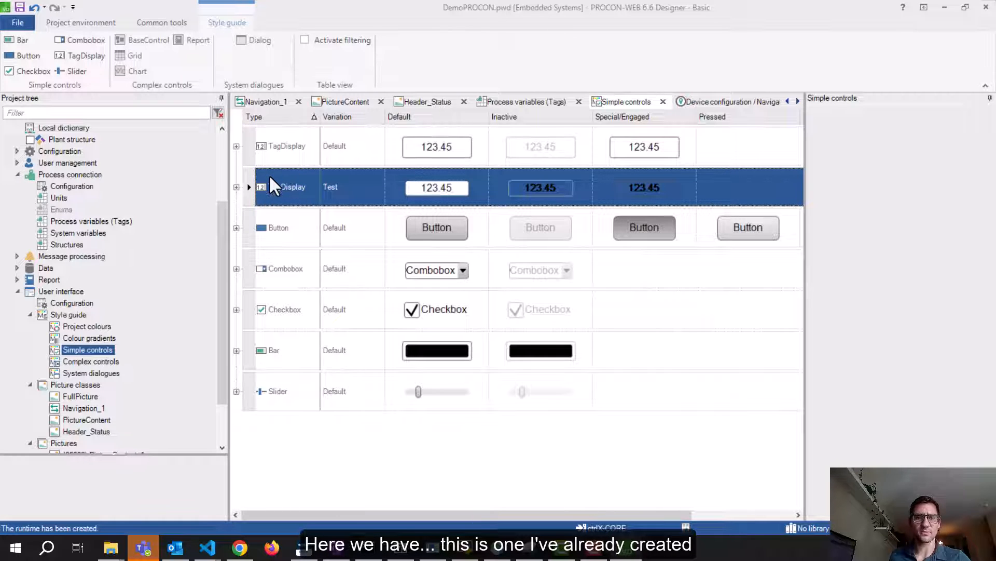
{"action": "right_click", "coordinate": [315, 191]}
{"action": "left_click", "coordinate": [369, 260]}
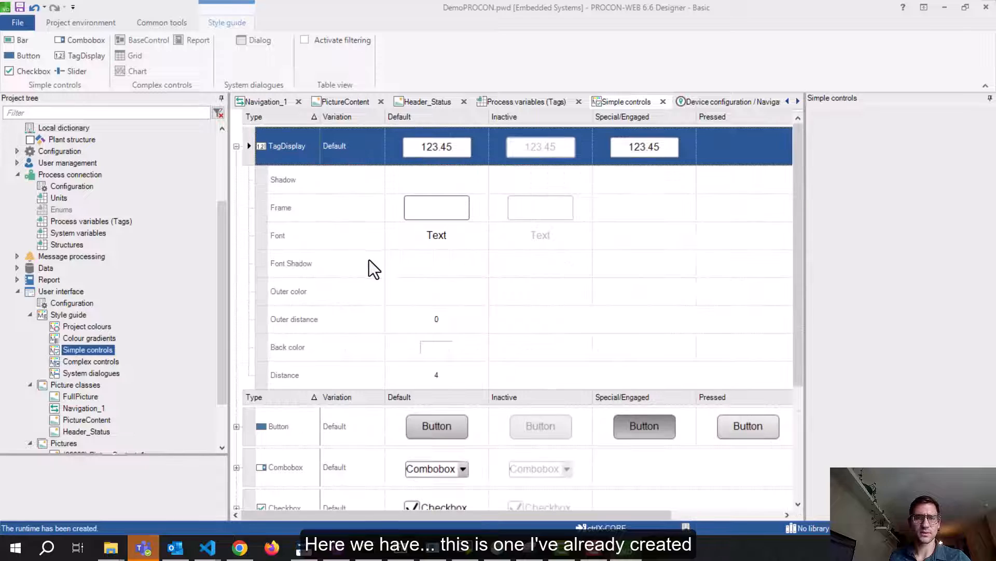
Widen the style list's Type column and open PictureContent_1 in the picture editor
{"action": "left_click", "coordinate": [236, 146]}
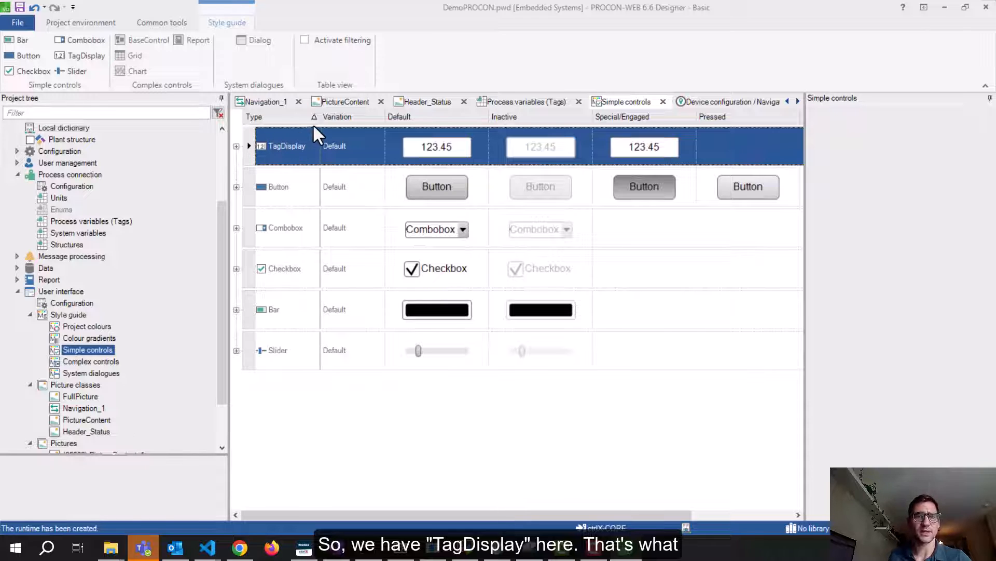
{"action": "left_click_drag", "start_coordinate": [319, 117], "coordinate": [337, 115]}
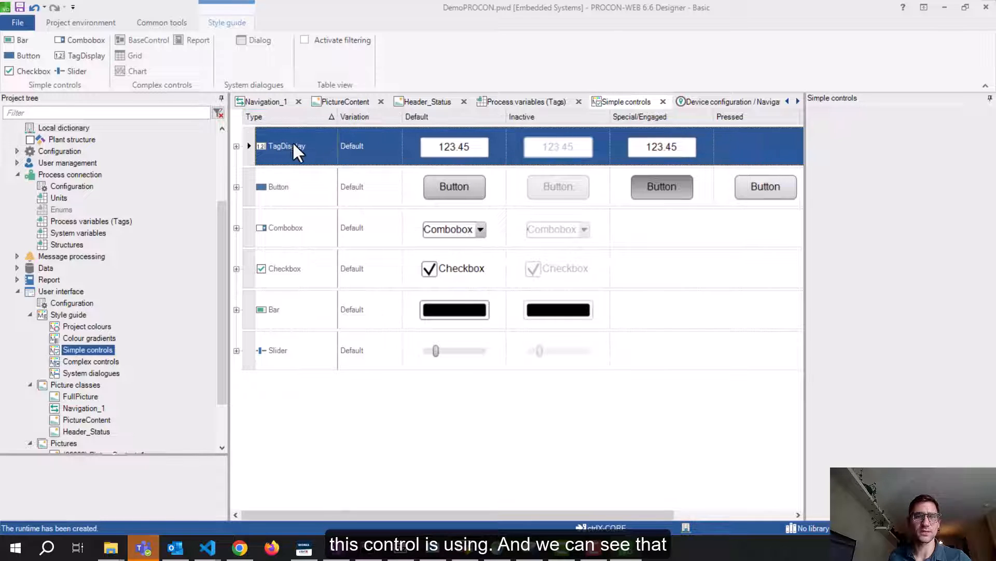
{"action": "scroll", "coordinate": [90, 350], "scroll_direction": "down", "scroll_amount": 2}
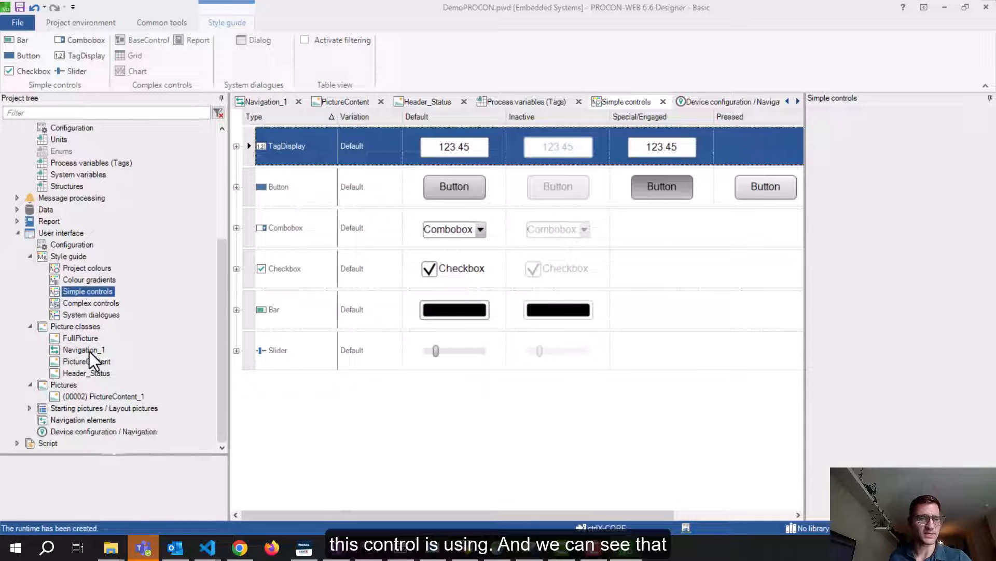
{"action": "double_click", "coordinate": [101, 395]}
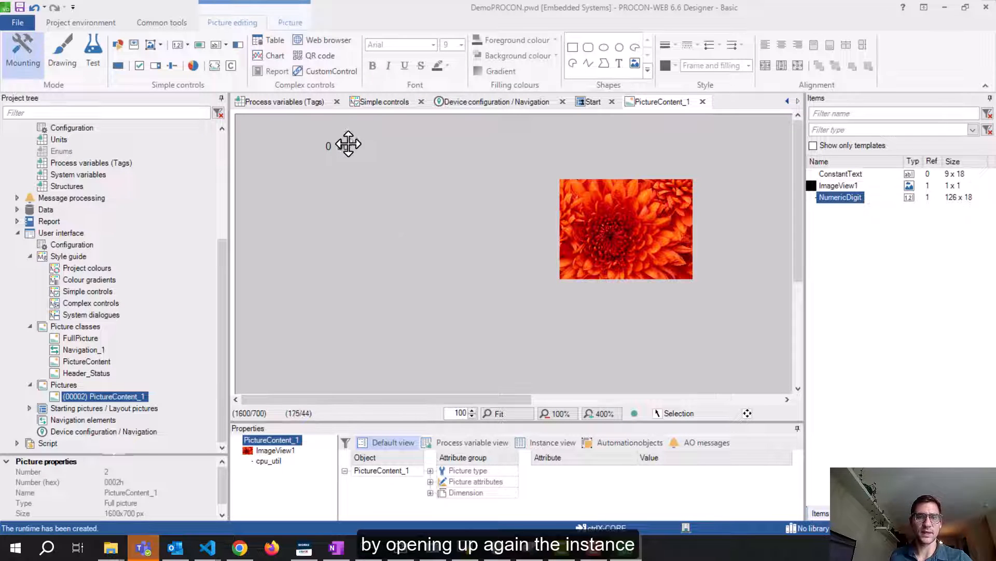
Open cpu_util's settings and switch to the NumericDigit class attributes
{"action": "left_click", "coordinate": [338, 147]}
{"action": "double_click", "coordinate": [338, 147]}
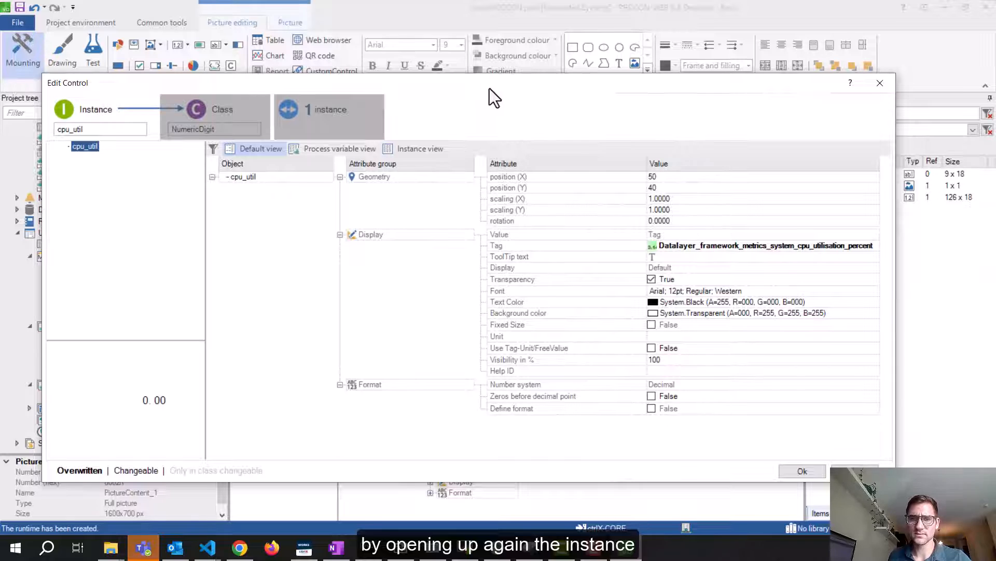
{"action": "left_click", "coordinate": [694, 269]}
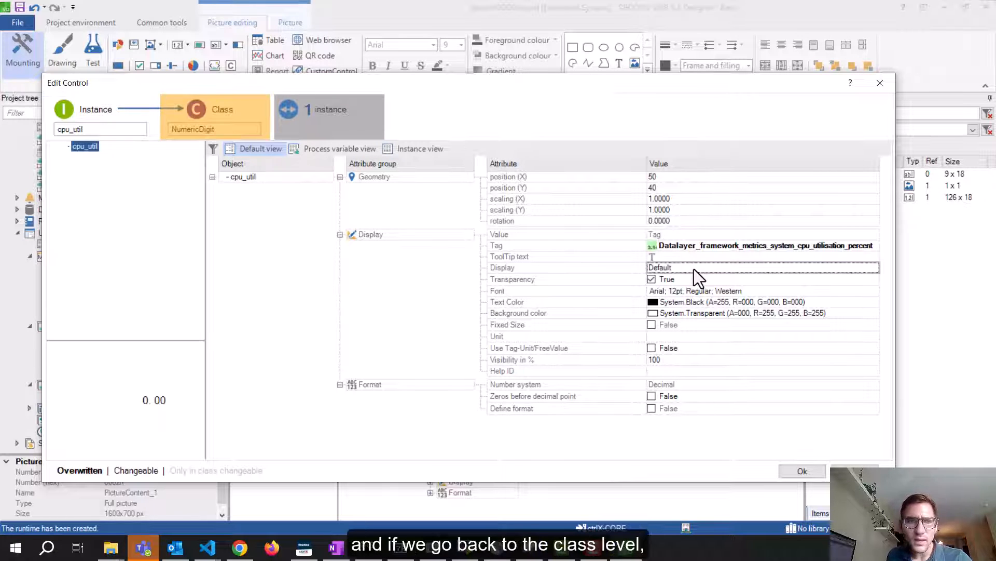
{"action": "left_click", "coordinate": [251, 120]}
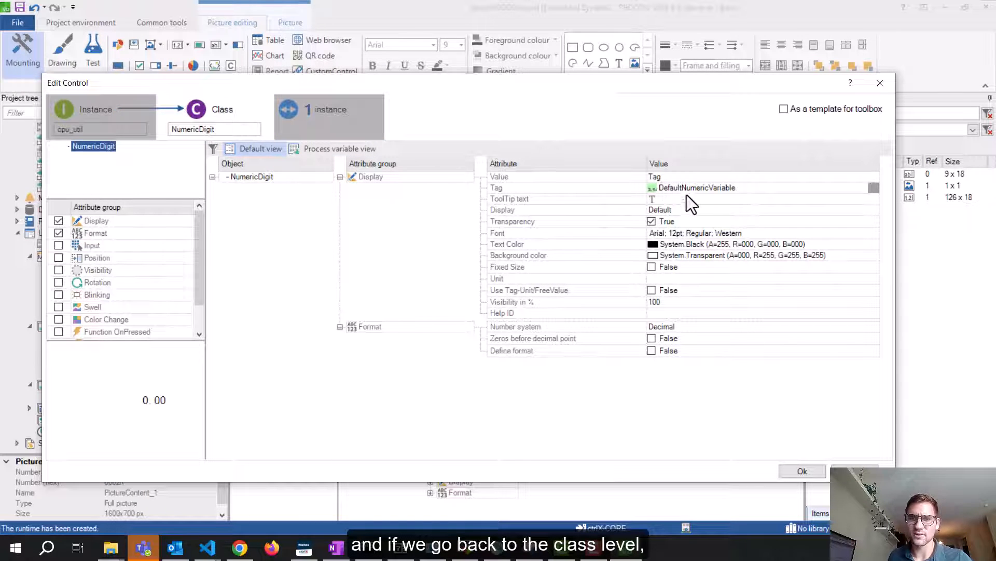
Set the class Display mode to Design, keeping the TagDisplay.Default style
{"action": "left_click", "coordinate": [707, 210]}
{"action": "left_click", "coordinate": [874, 210]}
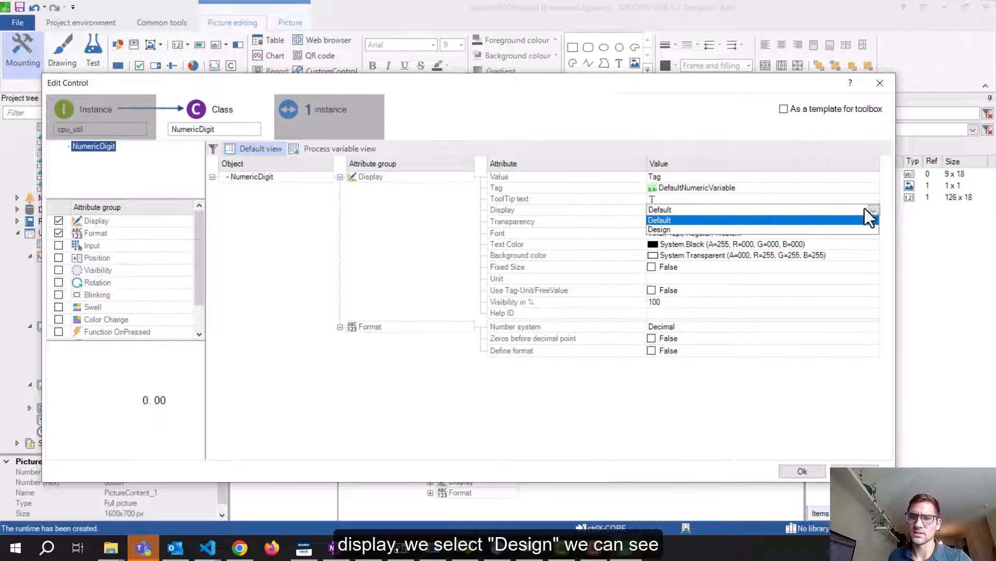
{"action": "left_click", "coordinate": [678, 232]}
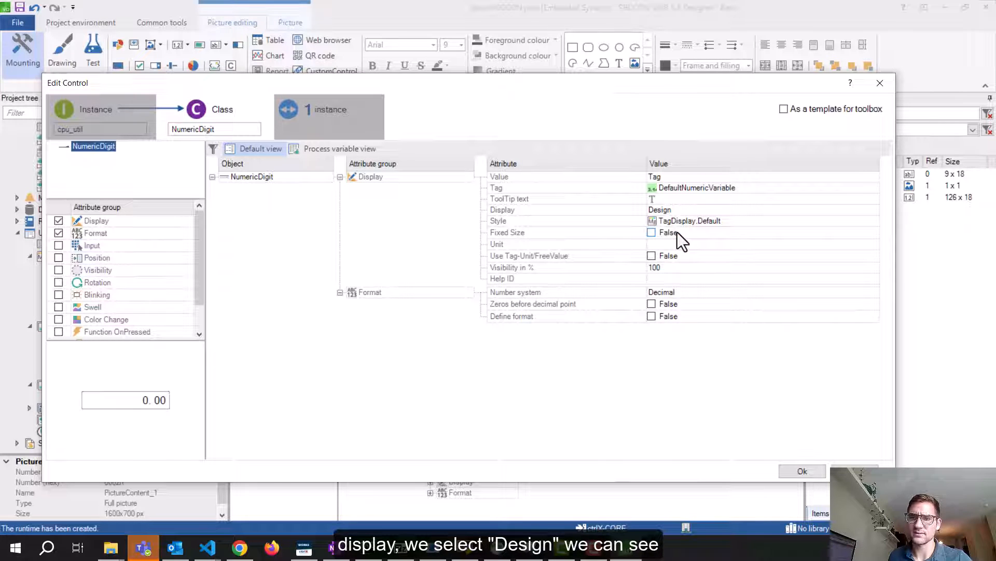
{"action": "left_click", "coordinate": [742, 222]}
{"action": "left_click", "coordinate": [702, 223]}
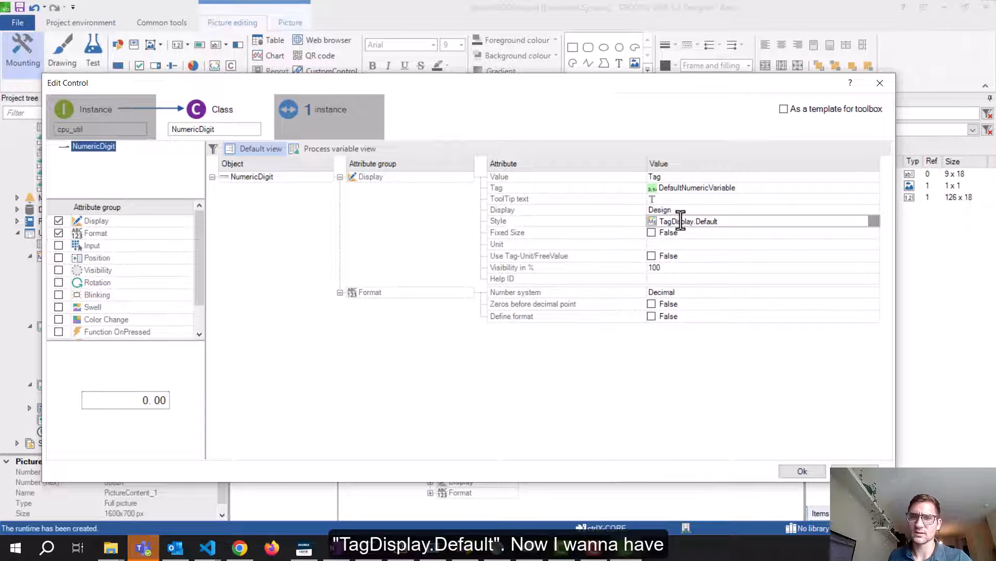
{"action": "left_click", "coordinate": [874, 221]}
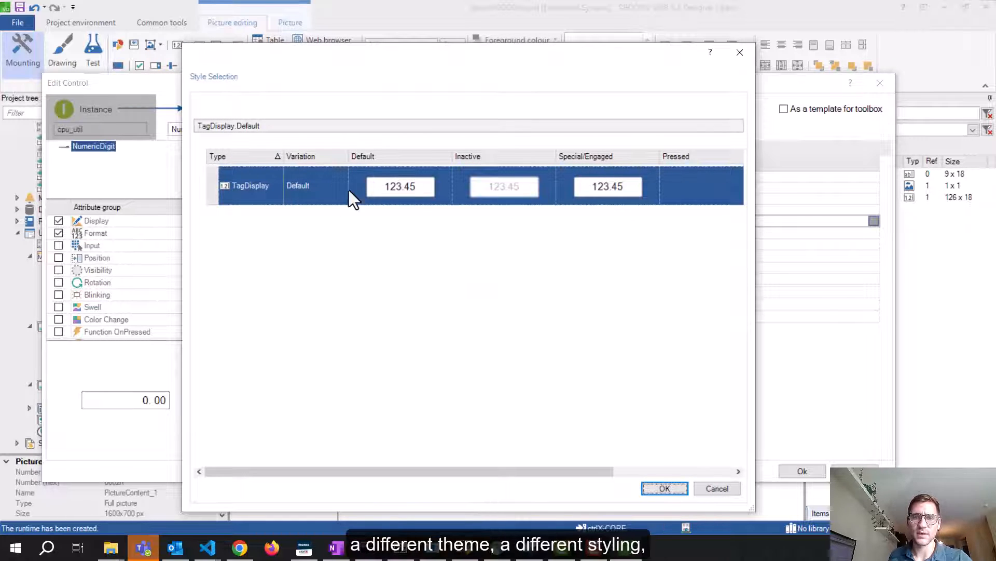
{"action": "left_click", "coordinate": [740, 52]}
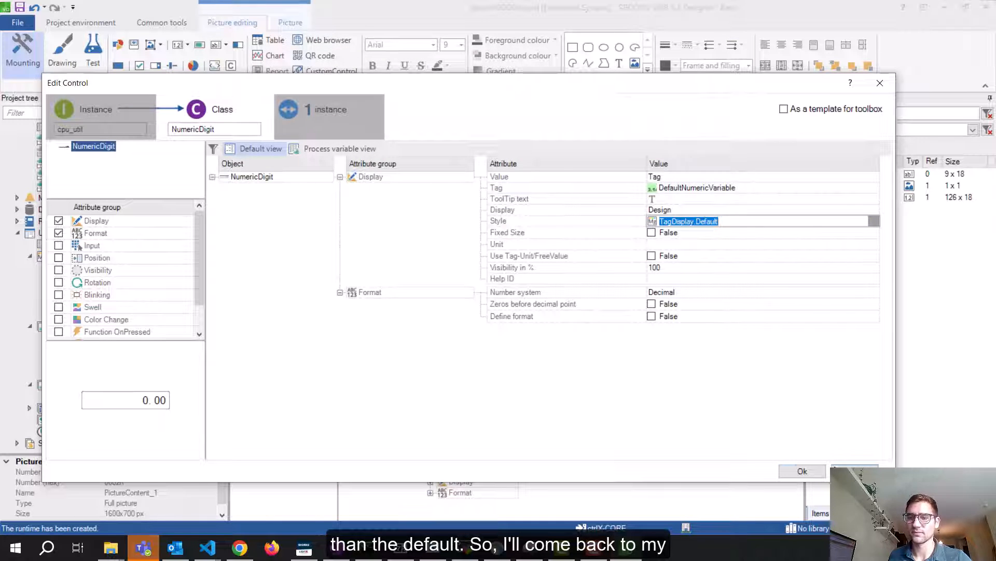
{"action": "left_click", "coordinate": [814, 471]}
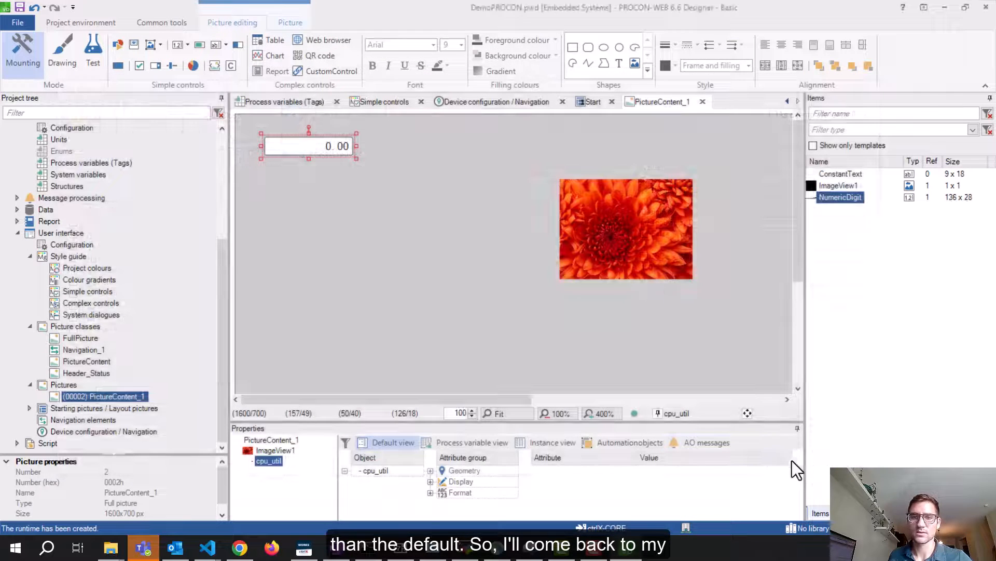
In Simple controls, create a new Tag-Display style variation and name it Demo
{"action": "double_click", "coordinate": [74, 293]}
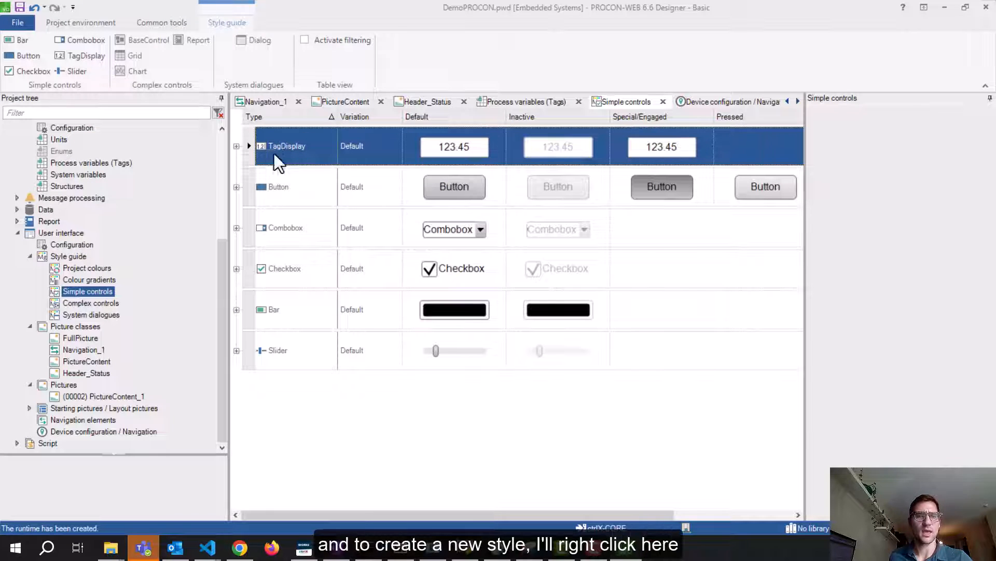
{"action": "right_click", "coordinate": [299, 152]}
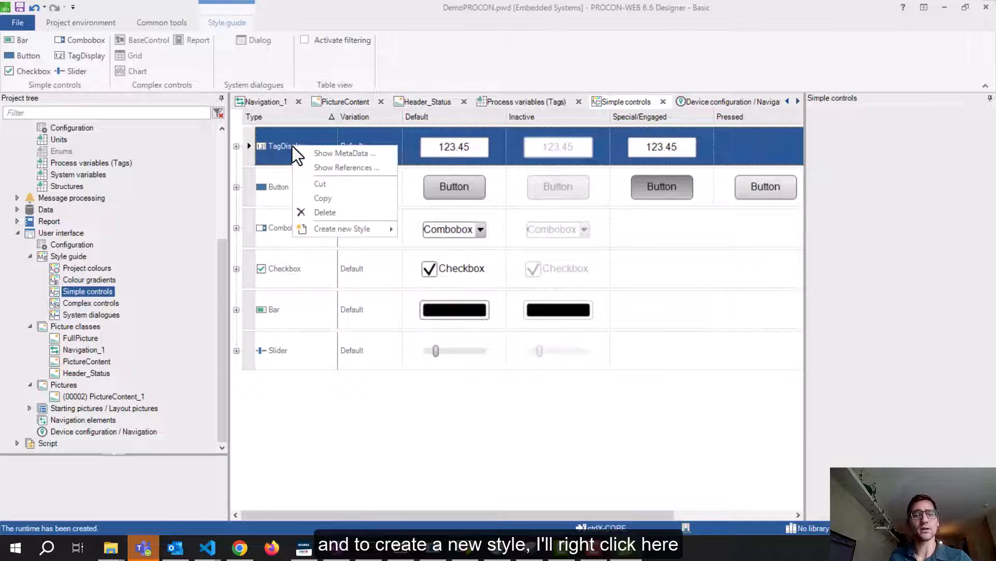
{"action": "mouse_move", "coordinate": [344, 233]}
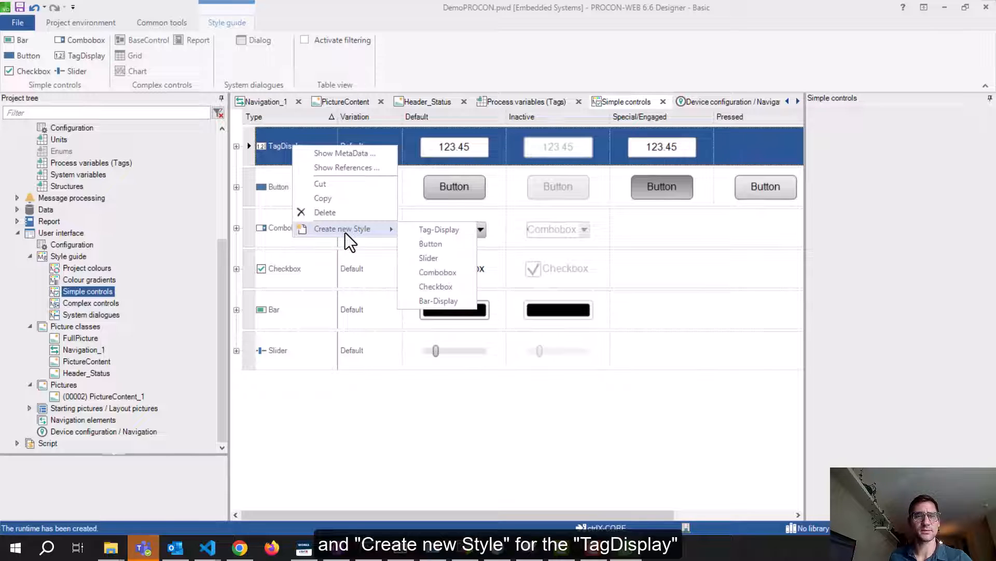
{"action": "left_click", "coordinate": [444, 231]}
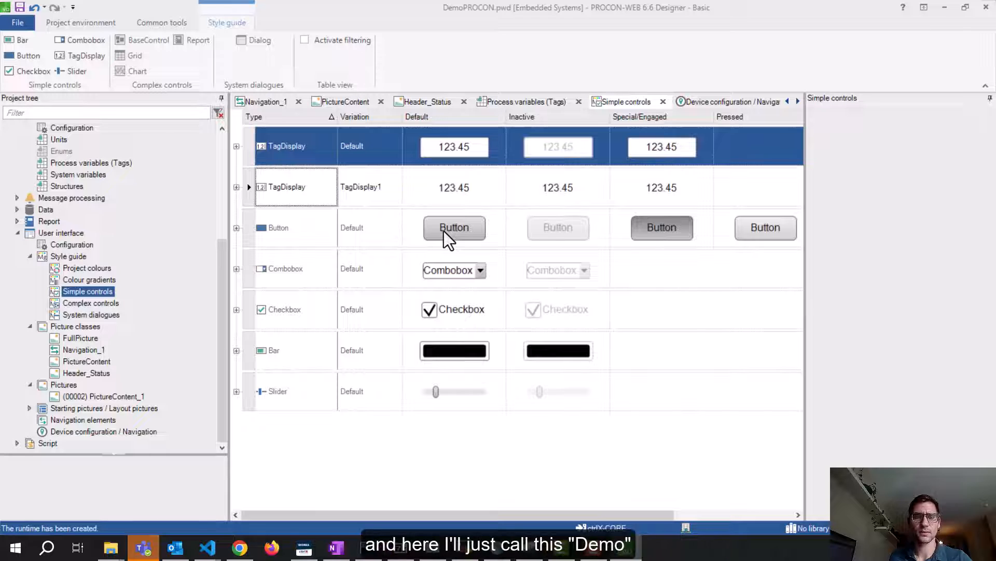
{"action": "left_click", "coordinate": [389, 184]}
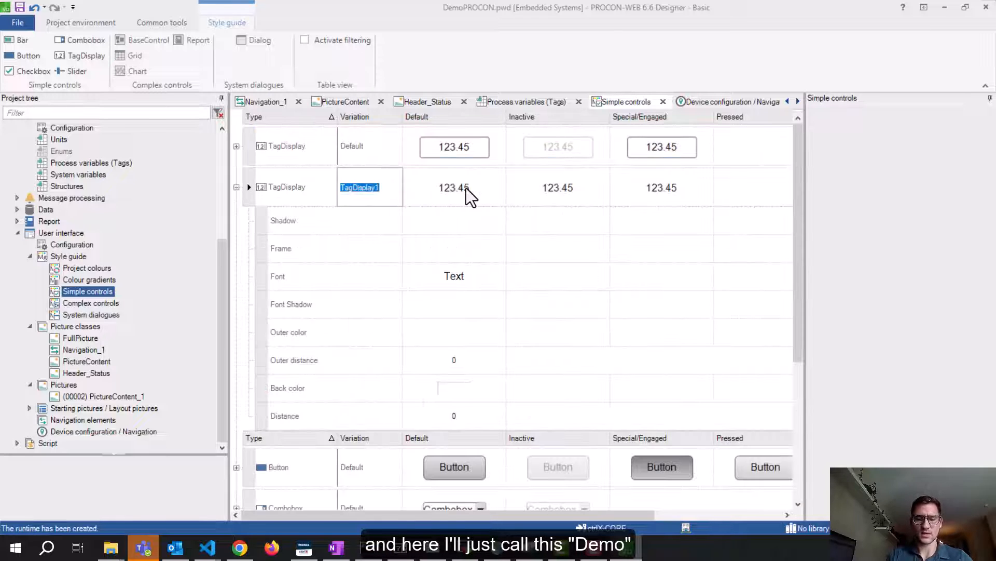
{"action": "type", "text": "Demo"}
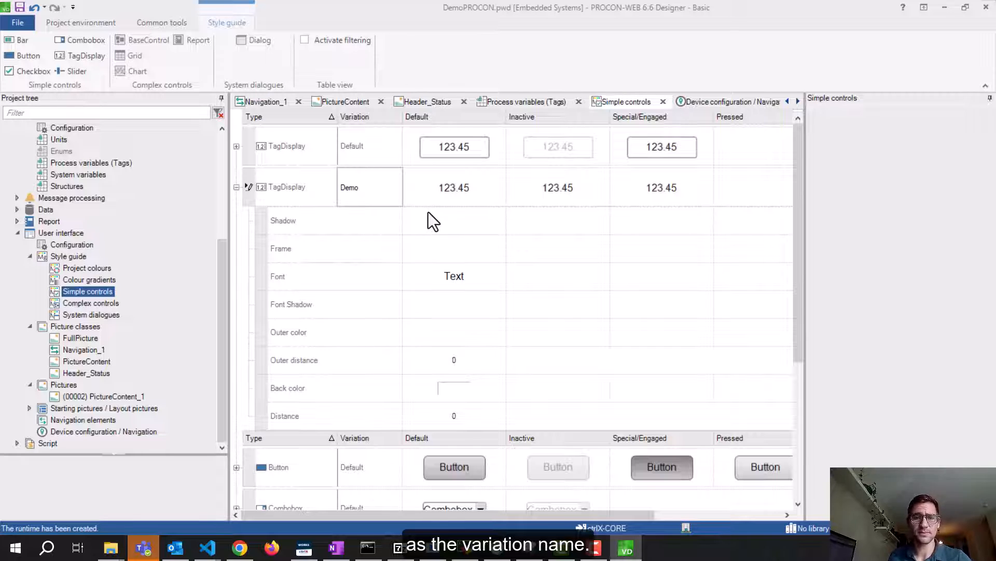
{"action": "left_click", "coordinate": [453, 244]}
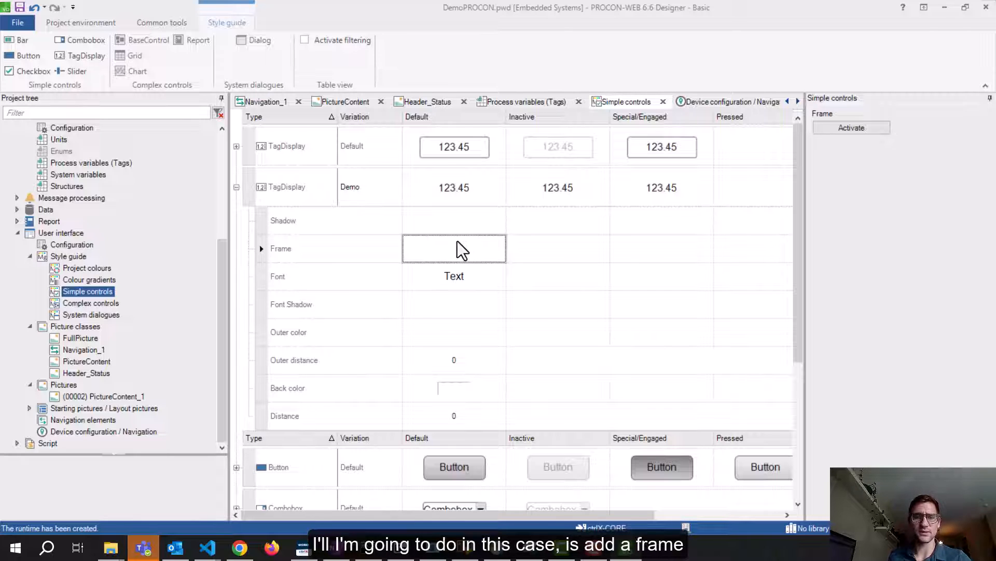
Activate a frame for the Demo style
{"action": "left_click", "coordinate": [884, 130]}
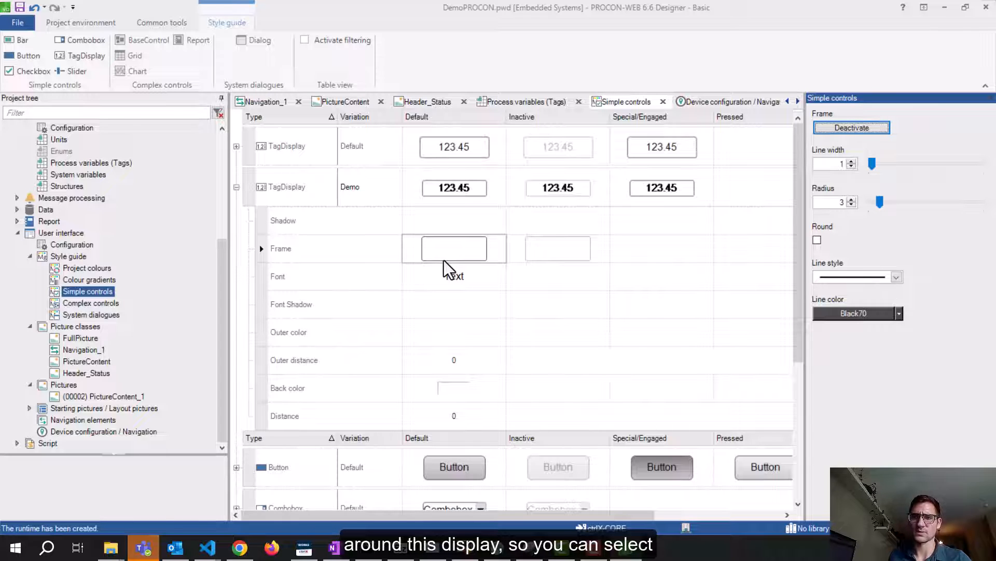
{"action": "left_click", "coordinate": [842, 129]}
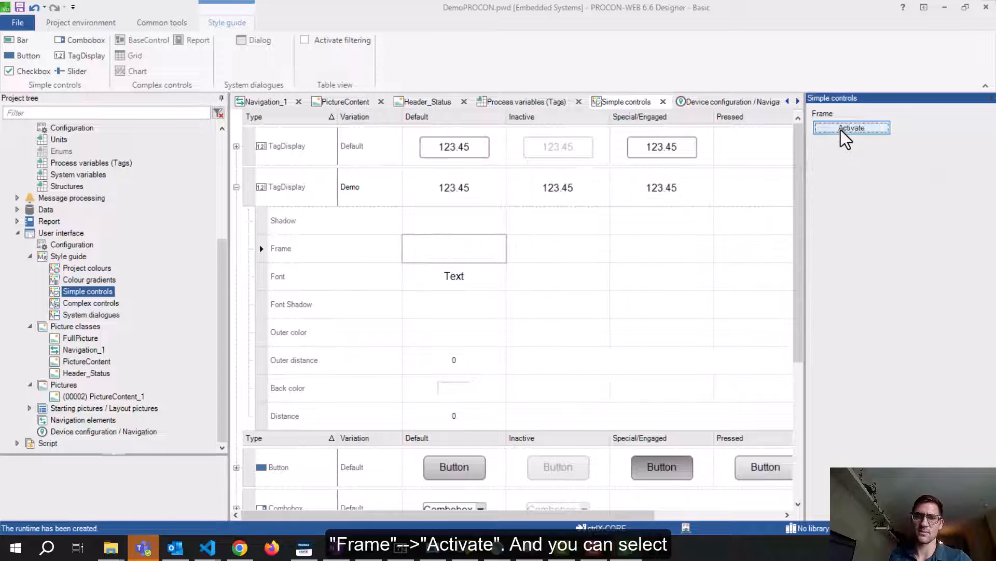
{"action": "left_click", "coordinate": [842, 130]}
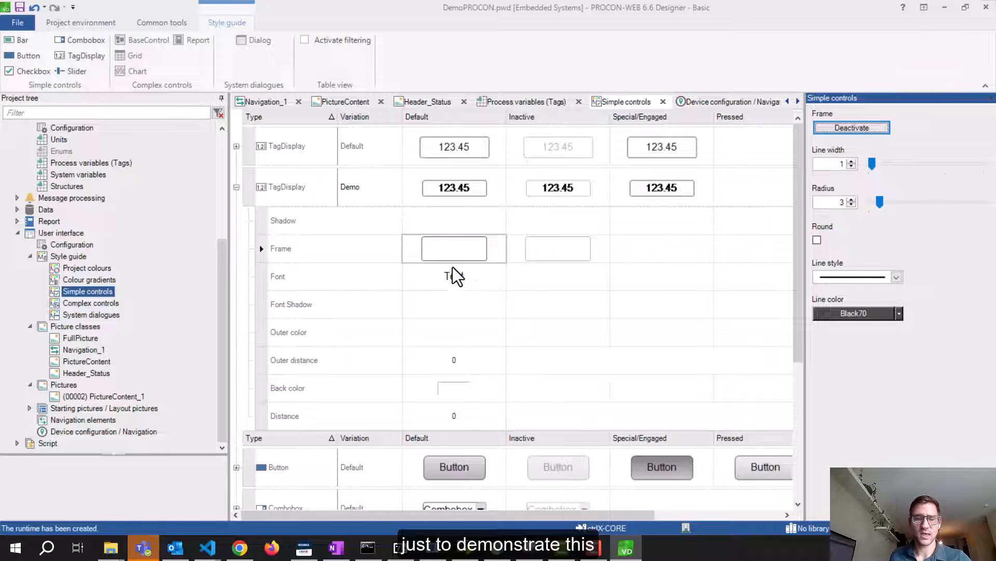
Set the Demo style's back color to System.White
{"action": "left_click", "coordinate": [449, 394]}
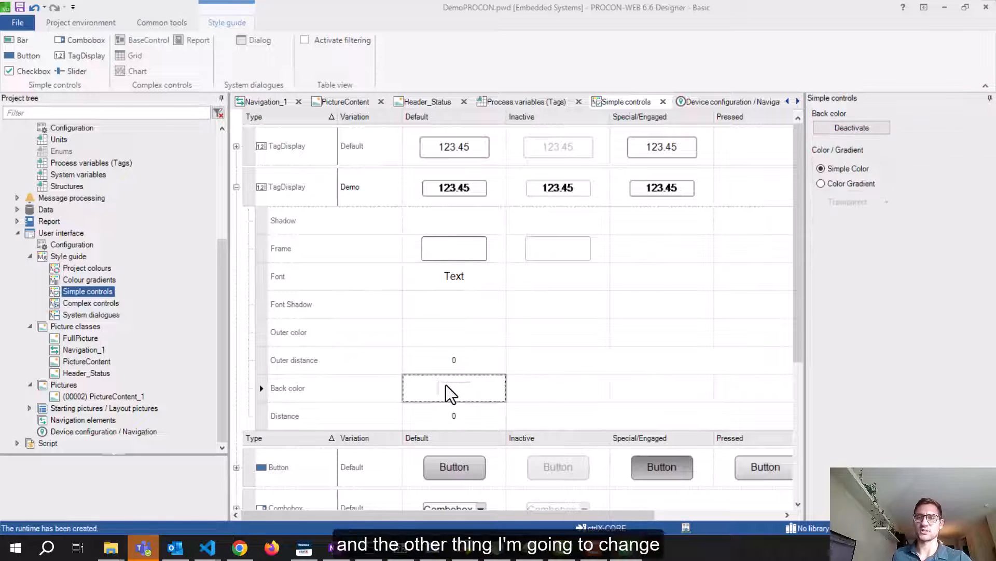
{"action": "left_click", "coordinate": [884, 207]}
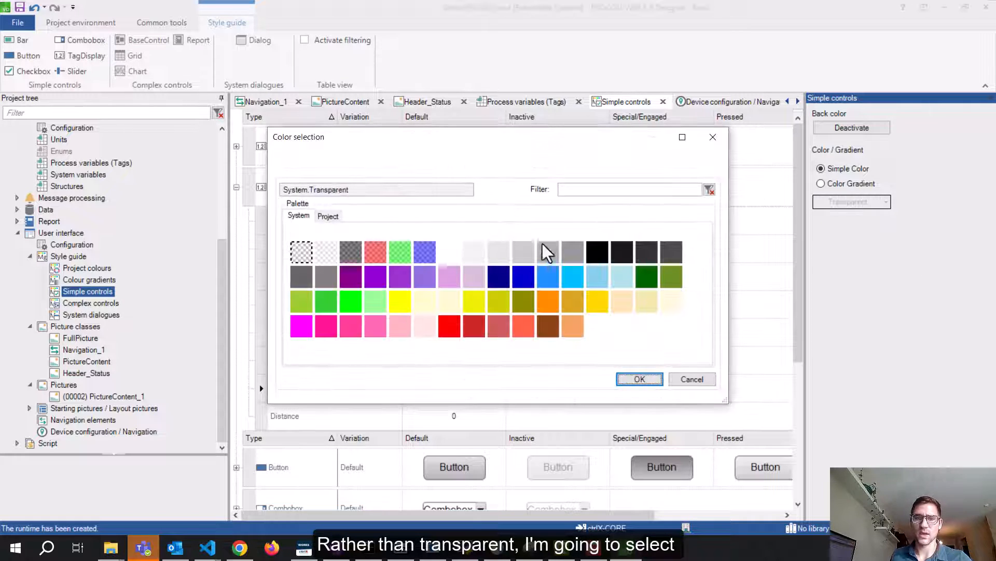
{"action": "left_click", "coordinate": [450, 255]}
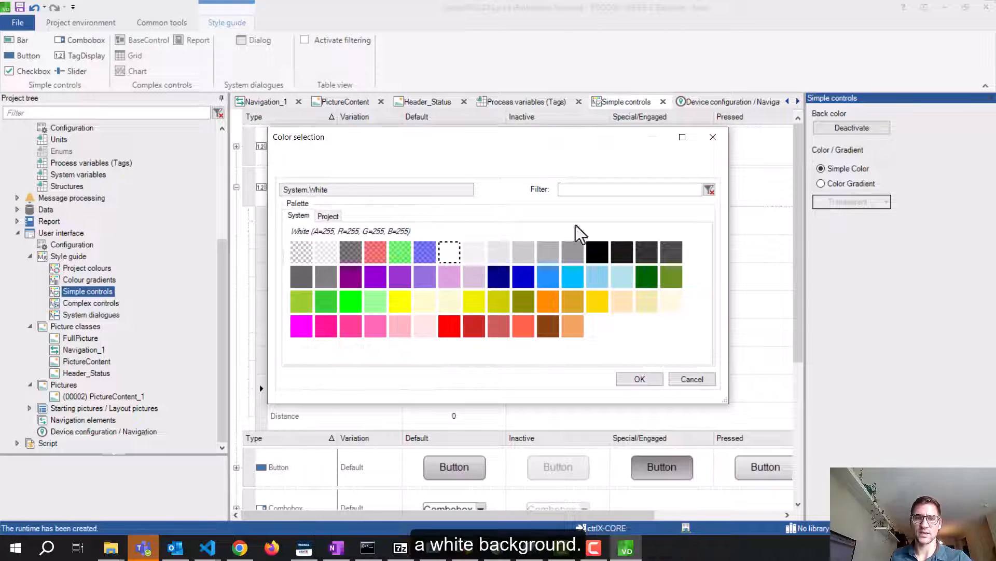
{"action": "left_click", "coordinate": [642, 380]}
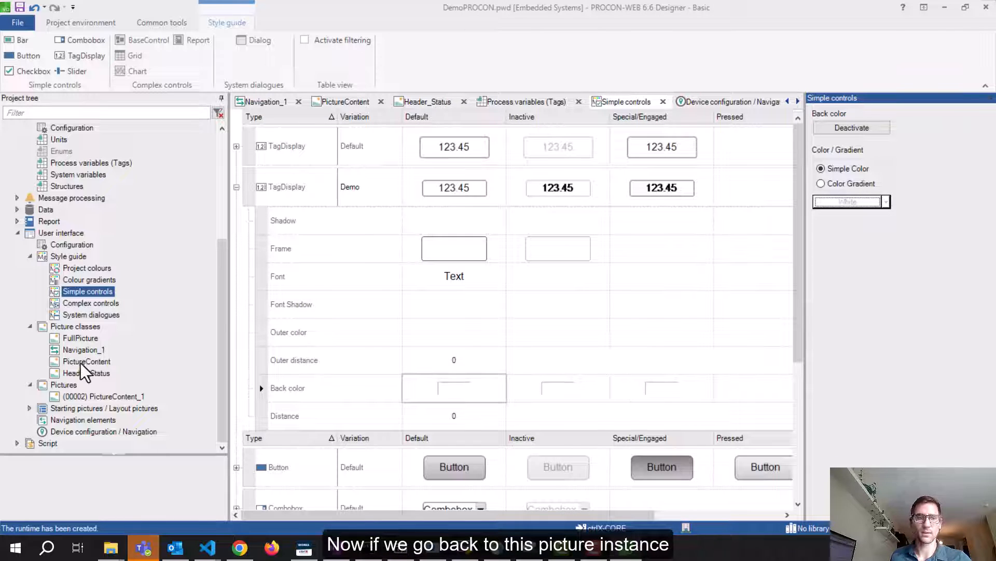
Assign the TagDisplay.Demo style to the cpu_util display and close its settings
{"action": "double_click", "coordinate": [90, 395]}
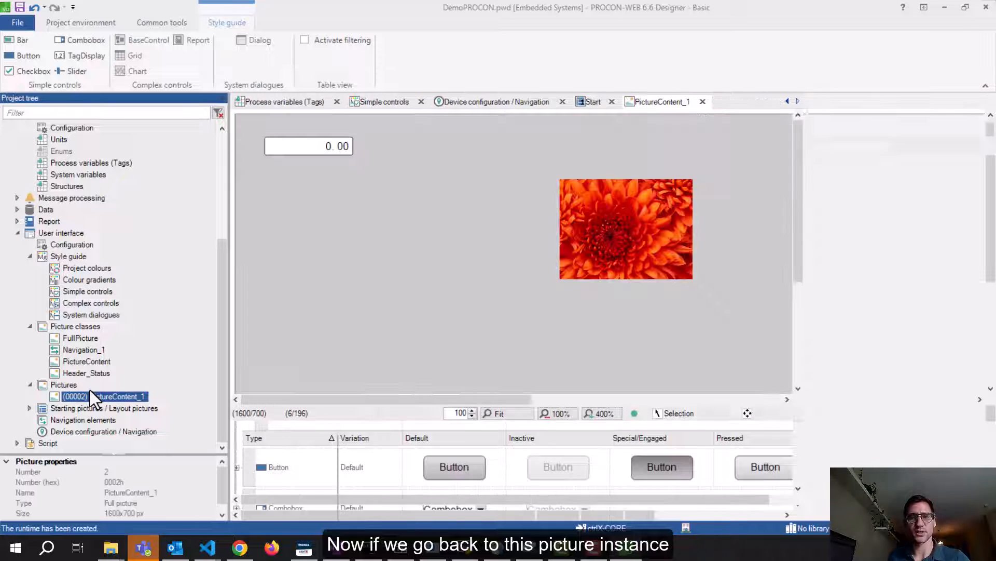
{"action": "left_click", "coordinate": [340, 152]}
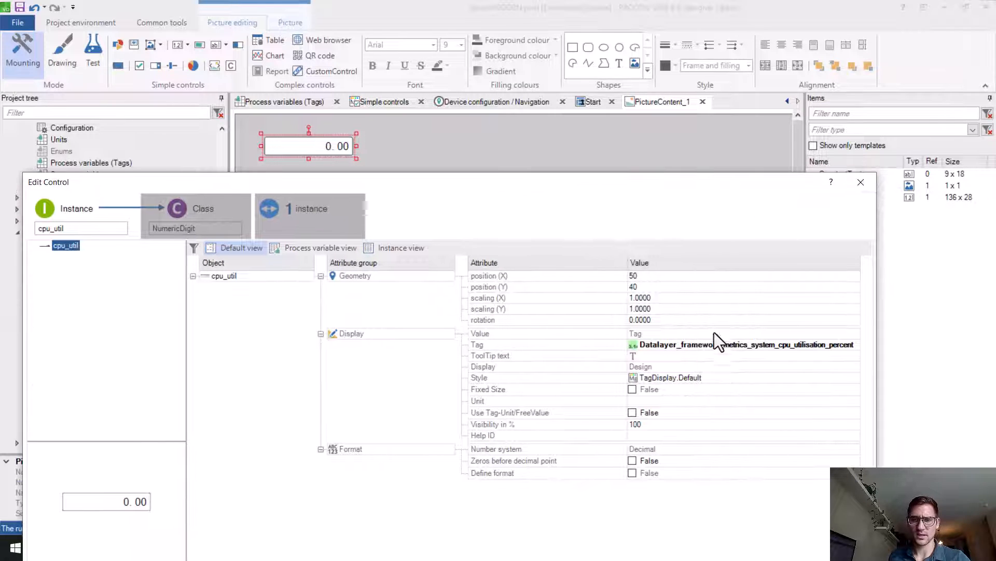
{"action": "left_click", "coordinate": [716, 379]}
{"action": "left_click", "coordinate": [855, 379]}
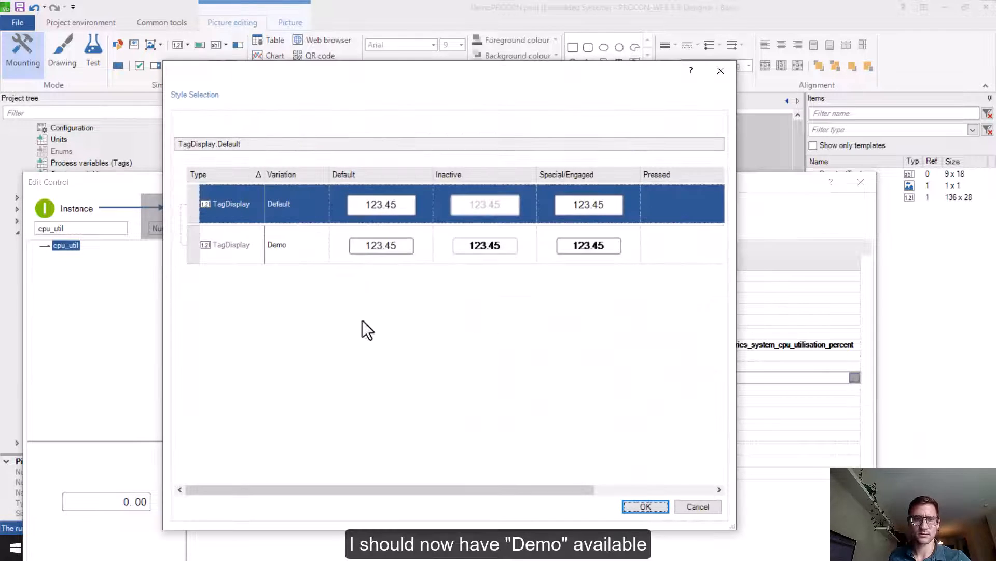
{"action": "left_click", "coordinate": [266, 253]}
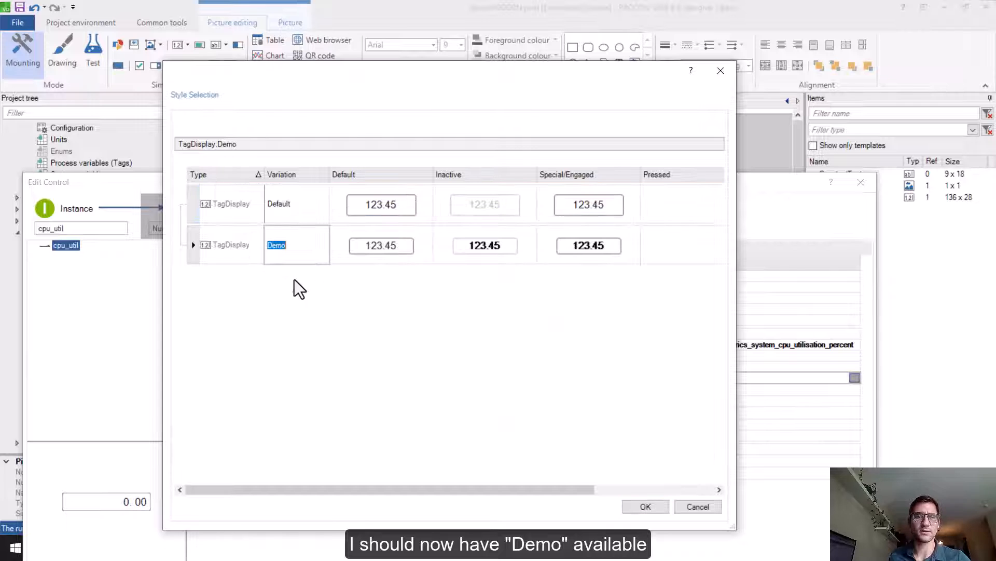
{"action": "left_click", "coordinate": [255, 249]}
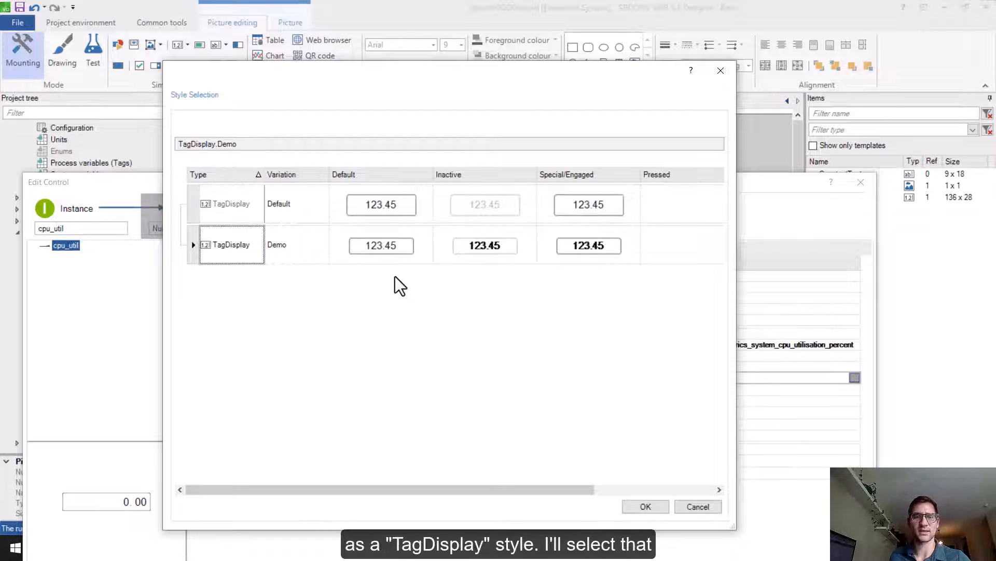
{"action": "left_click", "coordinate": [645, 507]}
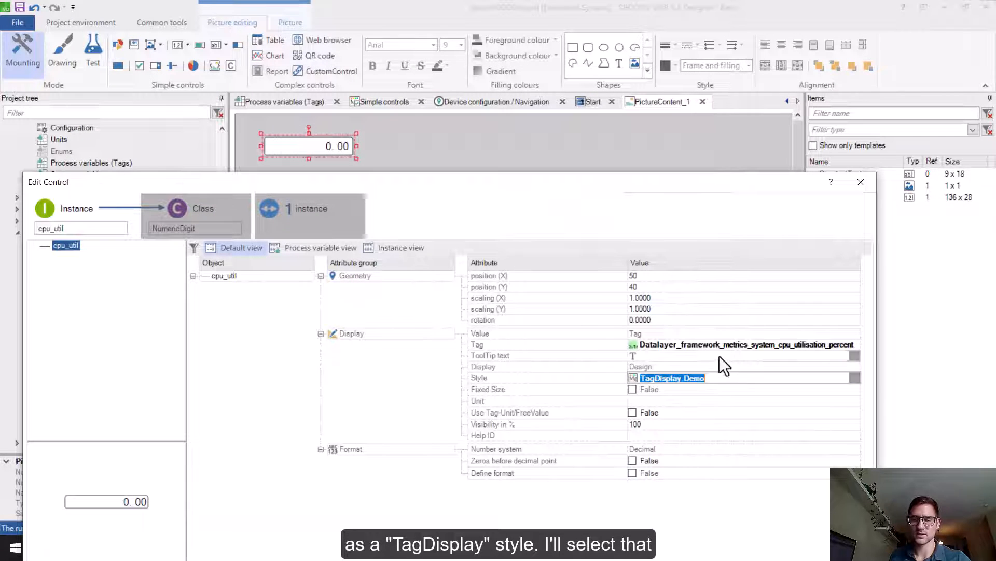
{"action": "left_click_drag", "start_coordinate": [566, 179], "coordinate": [546, 74]}
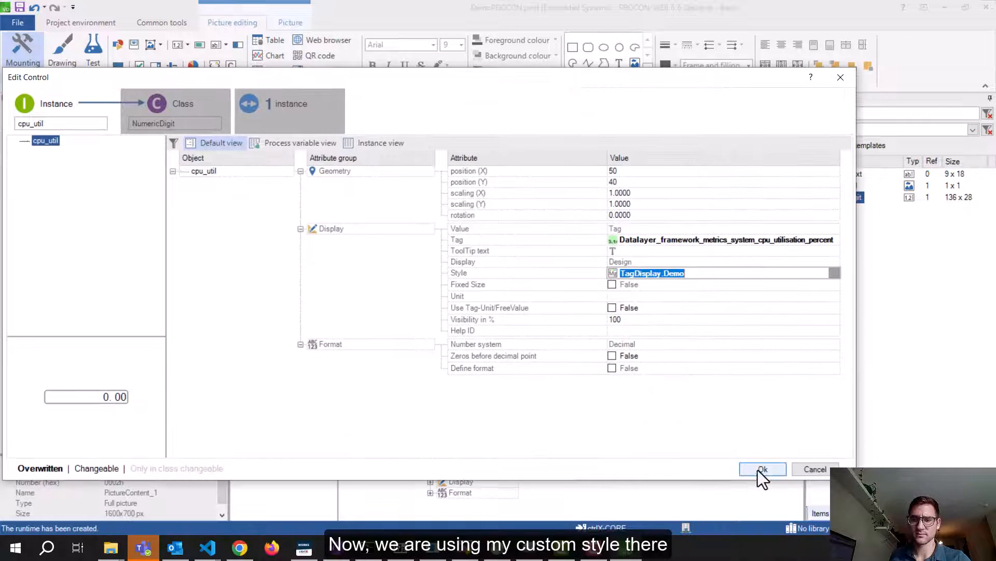
{"action": "left_click", "coordinate": [762, 469]}
Shift the cpu_util display slightly right to position 78/40
{"action": "left_click", "coordinate": [284, 172]}
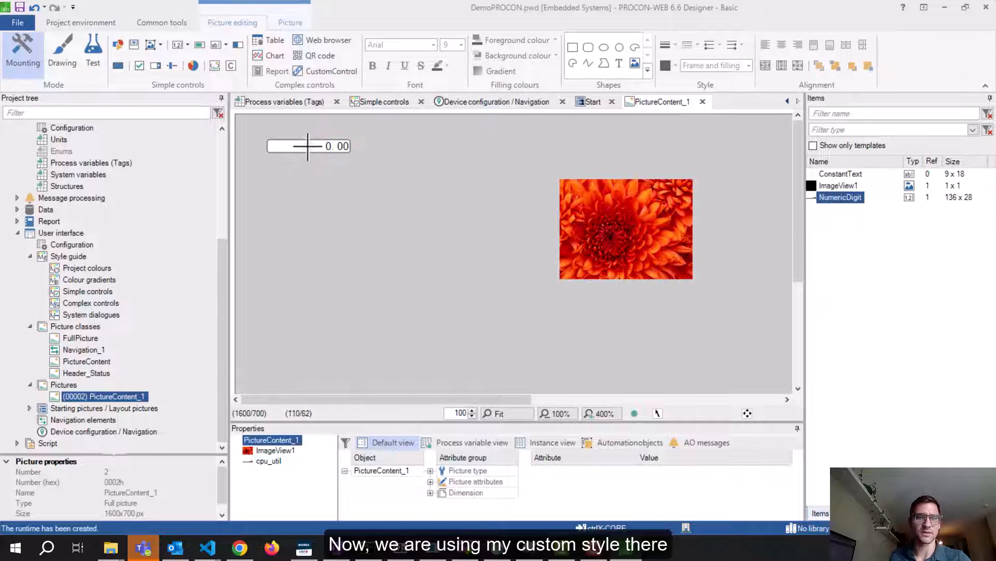
{"action": "left_click", "coordinate": [307, 142]}
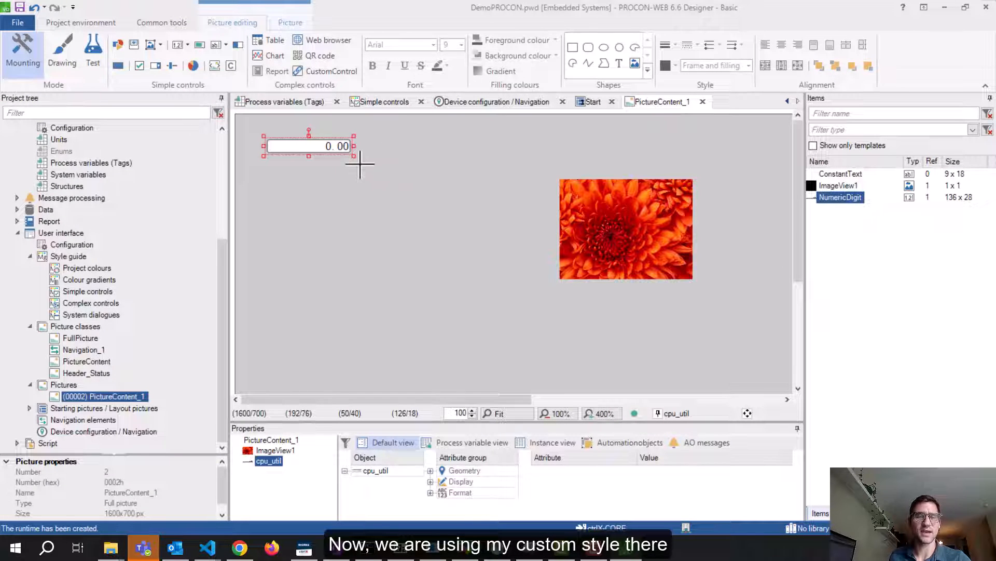
{"action": "left_click_drag", "start_coordinate": [332, 146], "coordinate": [348, 149]}
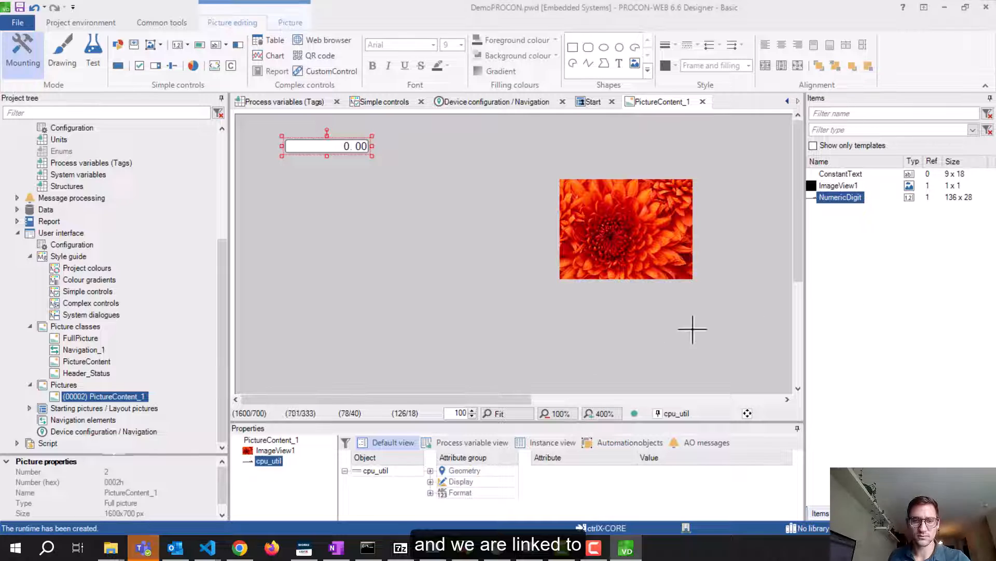
Enlarge the properties area and verify cpu_util's linked tag and style
{"action": "left_click_drag", "start_coordinate": [413, 423], "coordinate": [434, 310]}
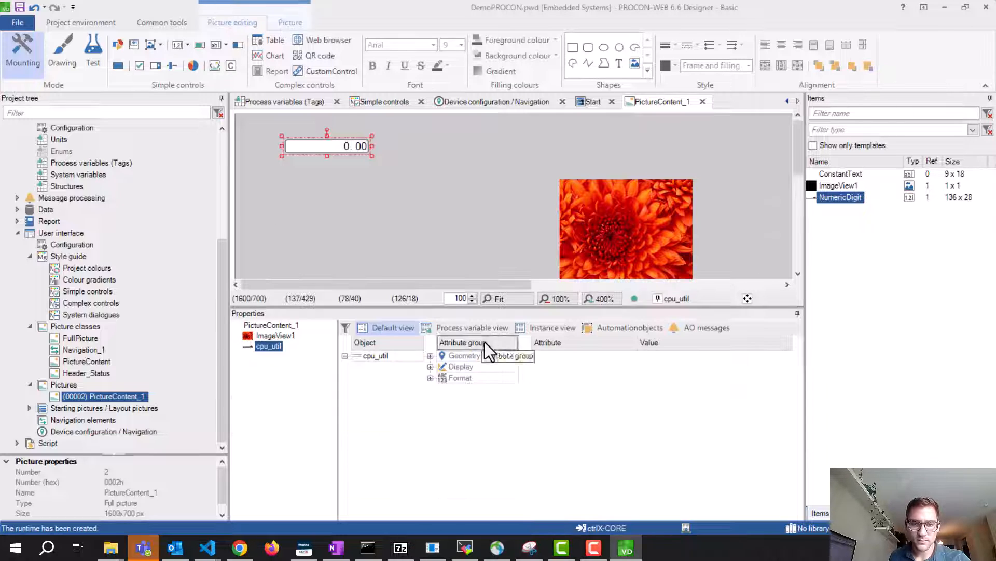
{"action": "left_click", "coordinate": [431, 367]}
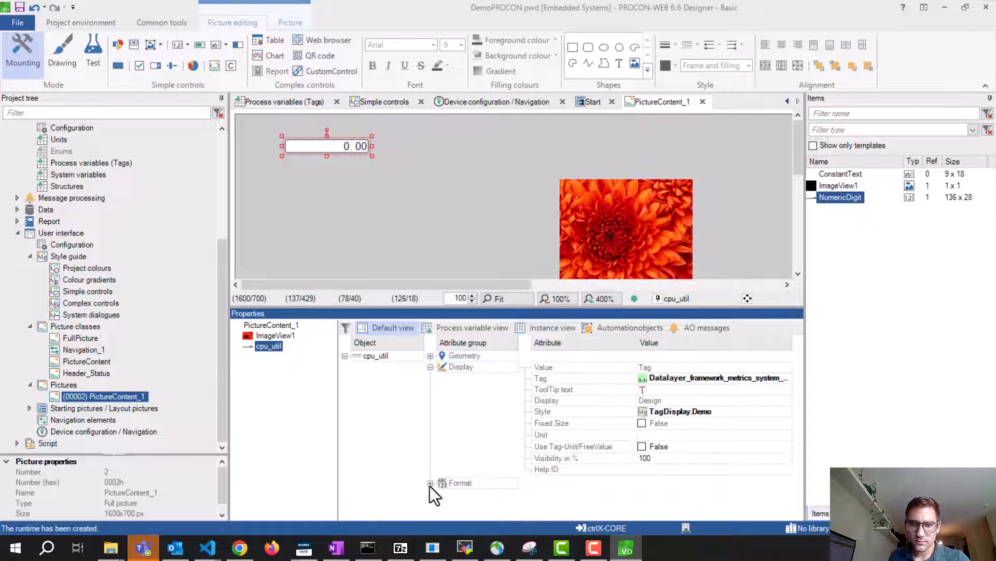
{"action": "left_click", "coordinate": [718, 383]}
{"action": "left_click", "coordinate": [693, 379]}
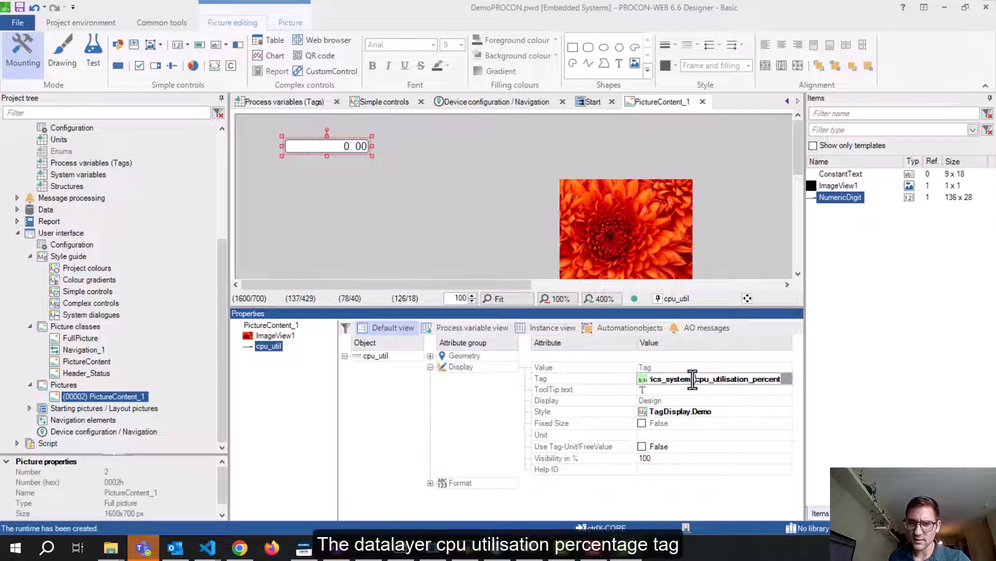
{"action": "left_click_drag", "start_coordinate": [699, 381], "coordinate": [790, 375]}
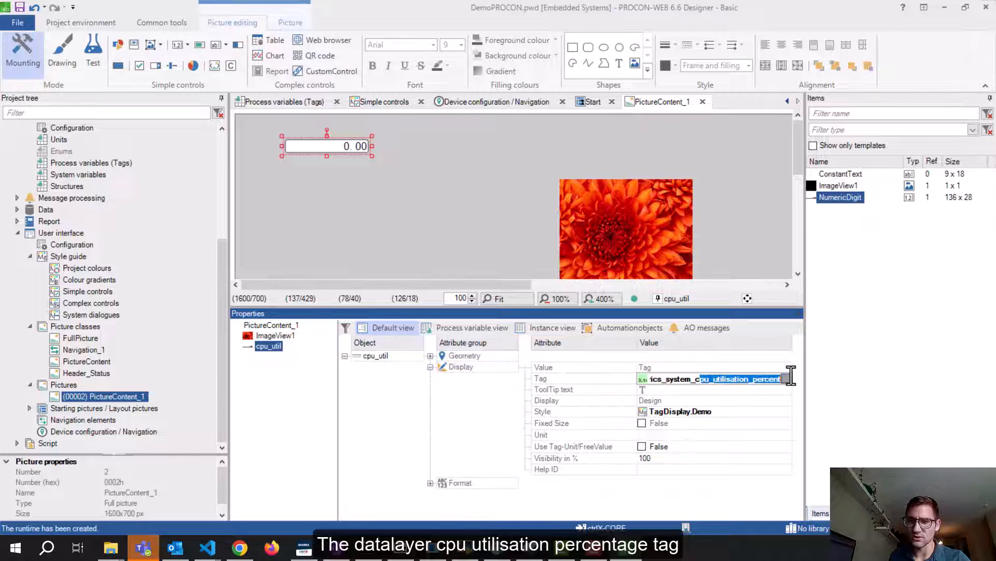
{"action": "left_click", "coordinate": [729, 411]}
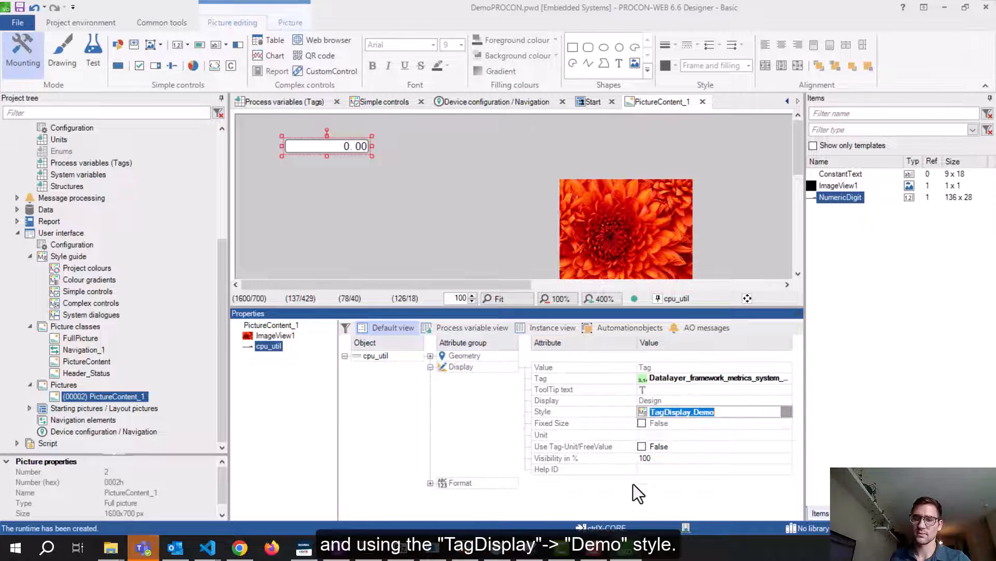
Paste two copies of the cpu_util numeric display onto the picture
{"action": "left_click", "coordinate": [348, 175]}
{"action": "left_click", "coordinate": [346, 145]}
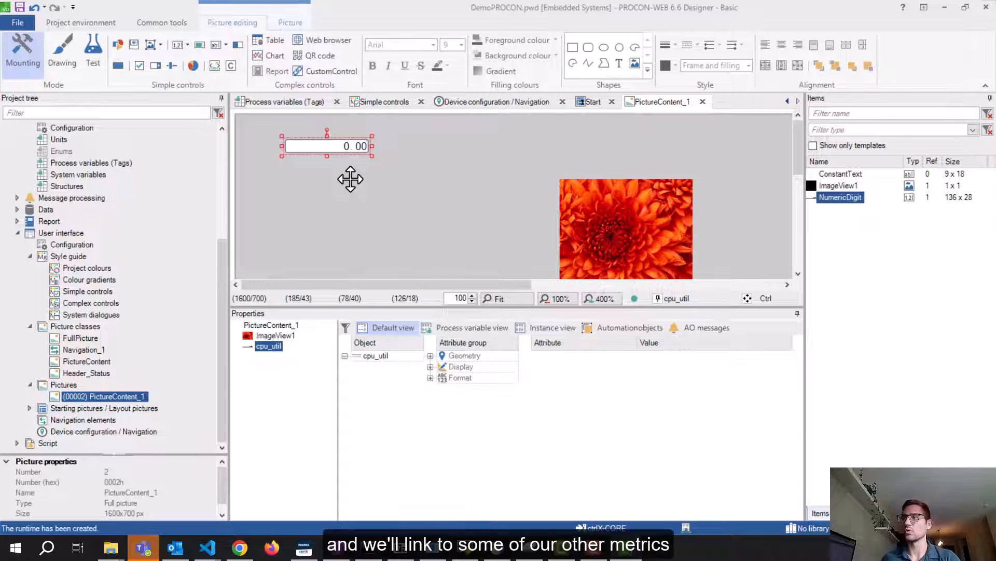
{"action": "key", "text": "ctrl+v"}
{"action": "key", "text": "ctrl+v"}
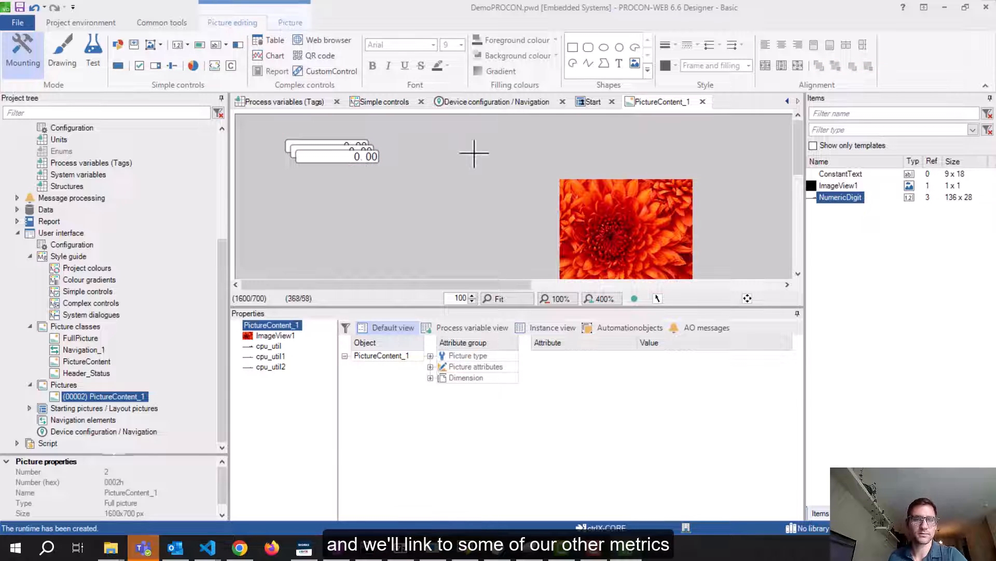
Arrange the three numeric displays in a vertical column
{"action": "left_click_drag", "start_coordinate": [334, 155], "coordinate": [328, 207]}
{"action": "left_click", "coordinate": [325, 171]}
{"action": "left_click_drag", "start_coordinate": [311, 152], "coordinate": [325, 180]}
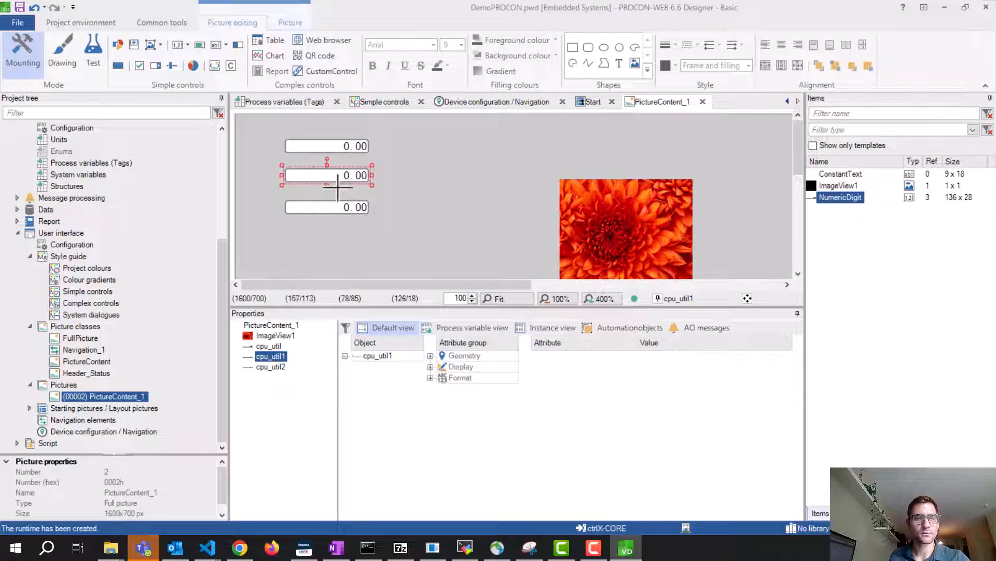
Link cpu_util1 to the memused_percent tag and give it unit %
{"action": "left_click", "coordinate": [397, 355]}
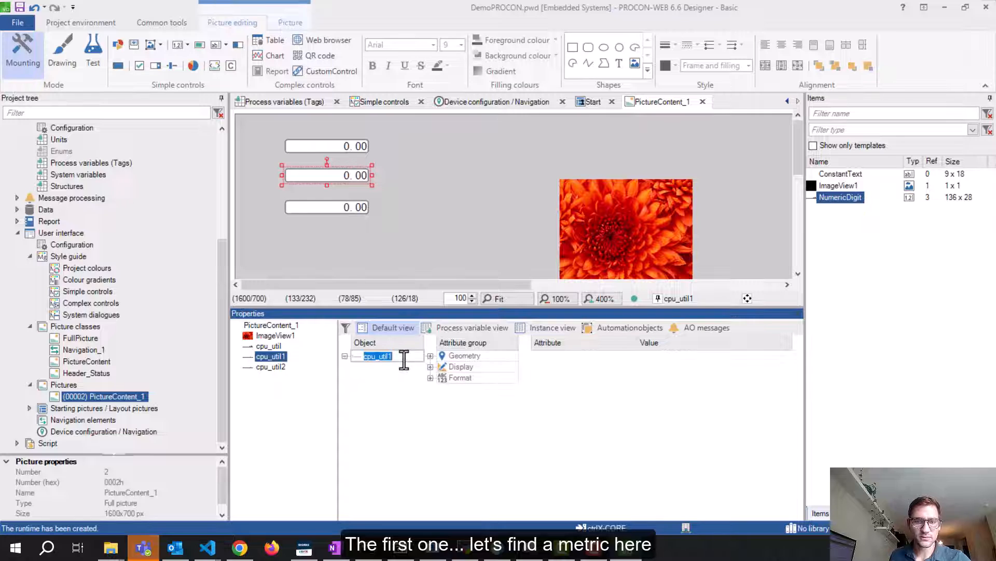
{"action": "left_click", "coordinate": [431, 367]}
{"action": "left_click", "coordinate": [762, 379]}
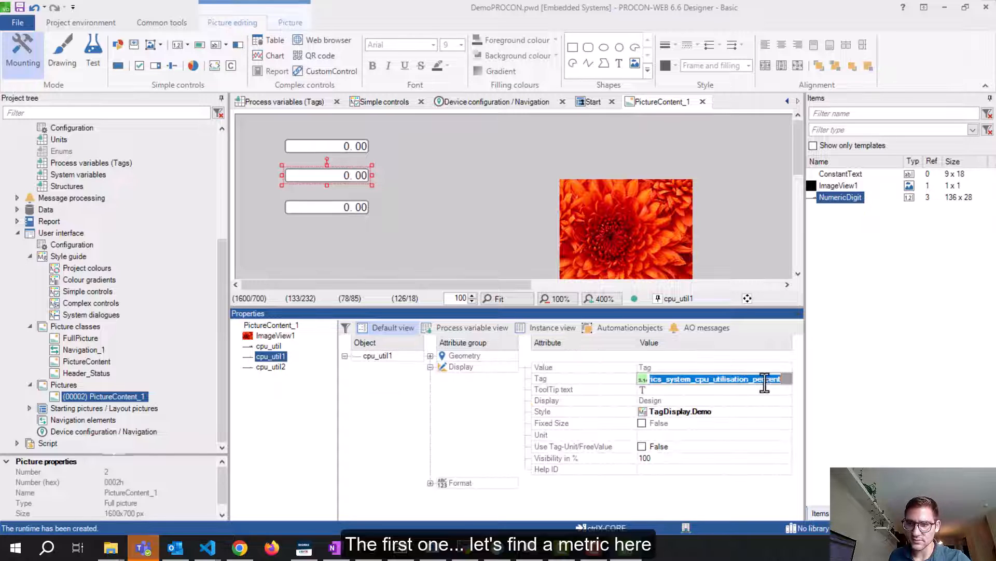
{"action": "left_click", "coordinate": [786, 379]}
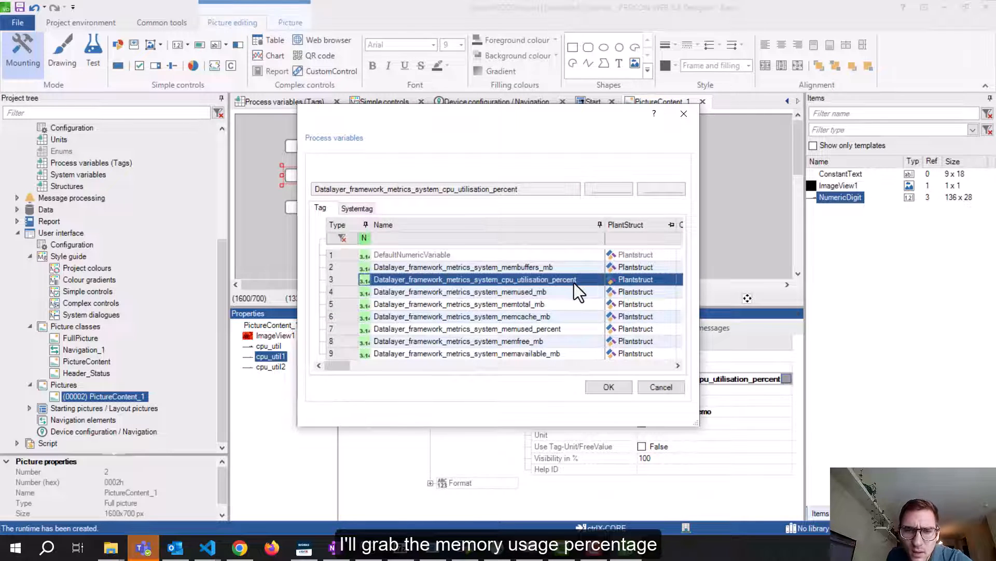
{"action": "left_click", "coordinate": [559, 330]}
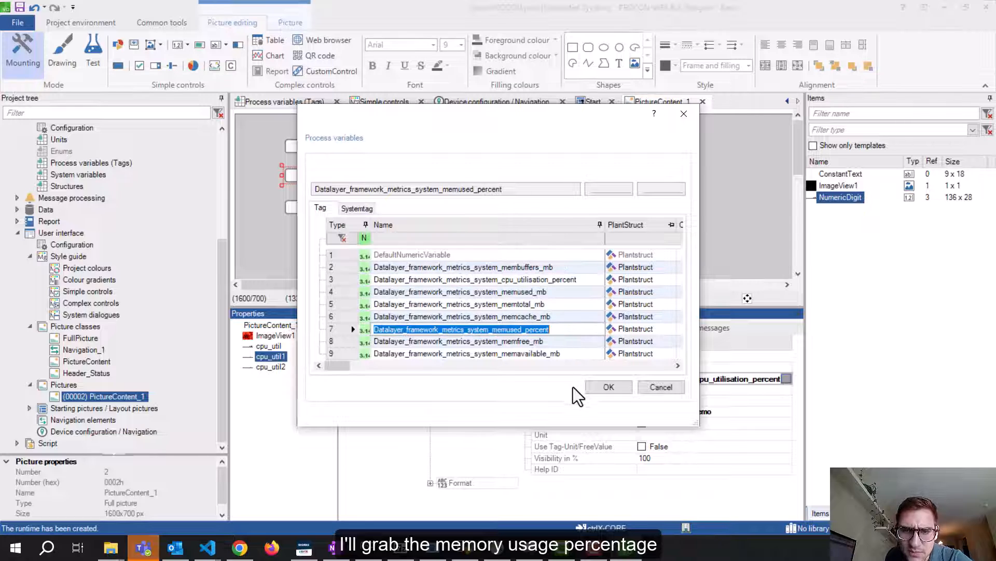
{"action": "left_click", "coordinate": [592, 388]}
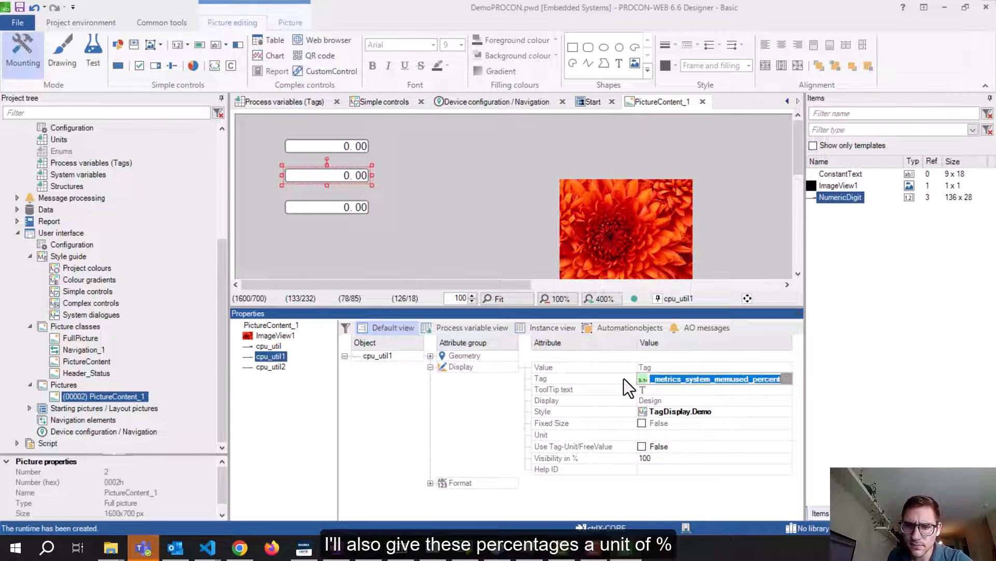
{"action": "left_click", "coordinate": [665, 435]}
{"action": "type", "text": "%"}
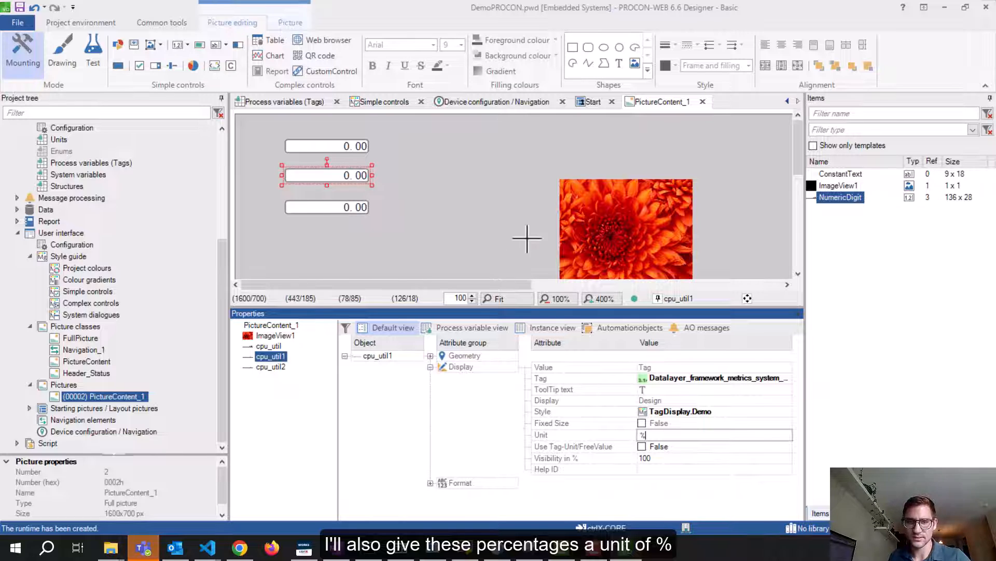
{"action": "left_click", "coordinate": [466, 191]}
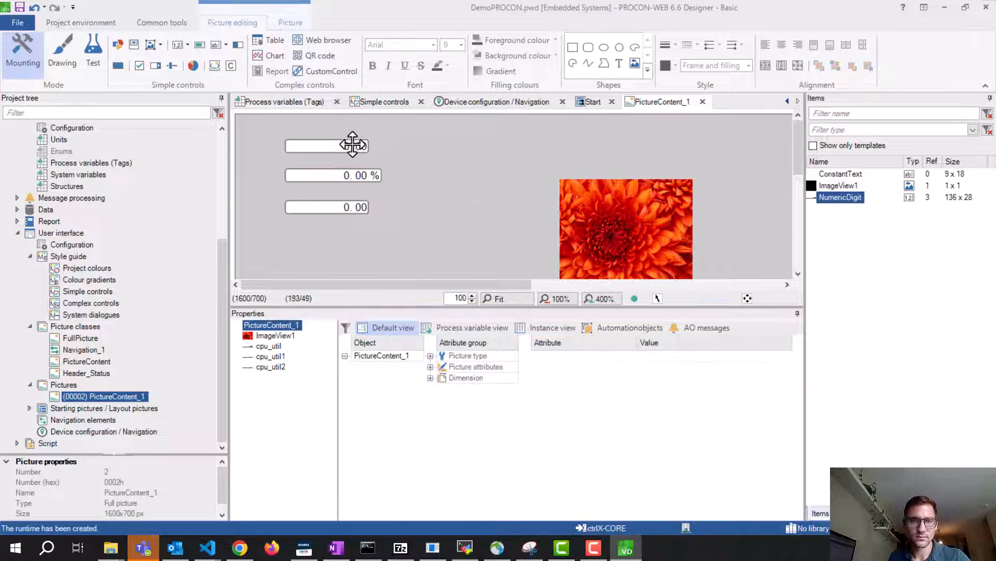
Set the top cpu_util display's unit to %
{"action": "left_click", "coordinate": [352, 143]}
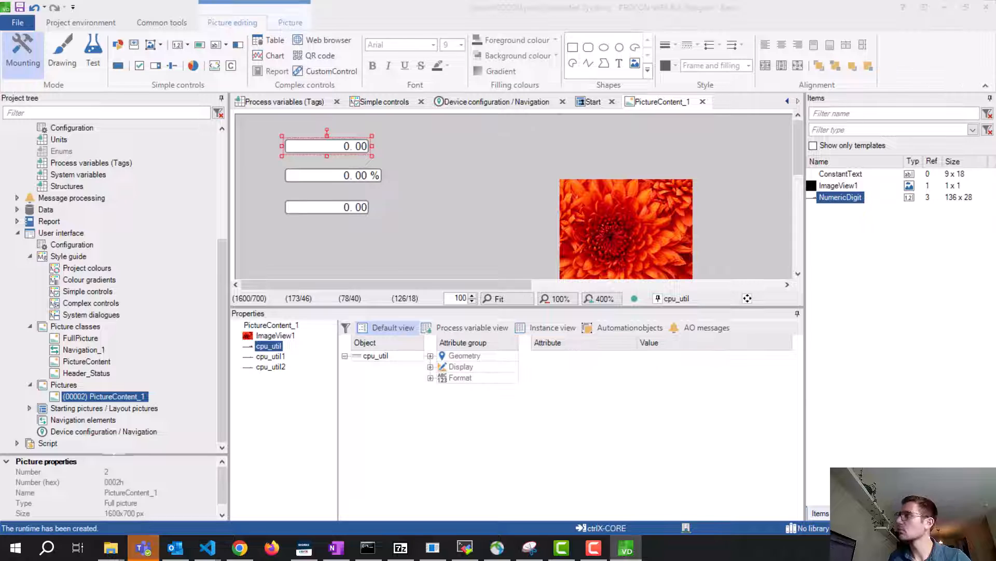
{"action": "left_click", "coordinate": [430, 367]}
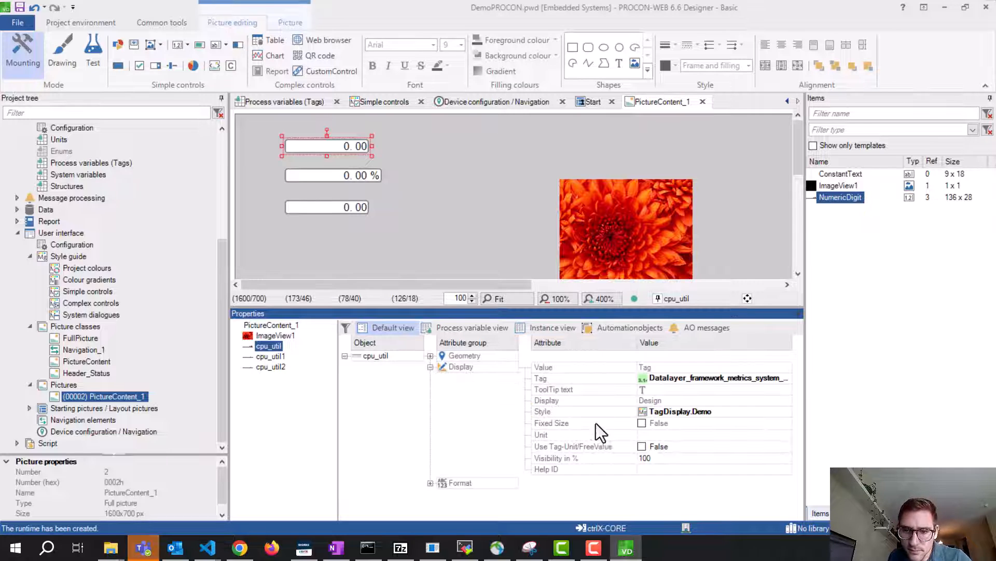
{"action": "left_click", "coordinate": [662, 435]}
{"action": "type", "text": "%"}
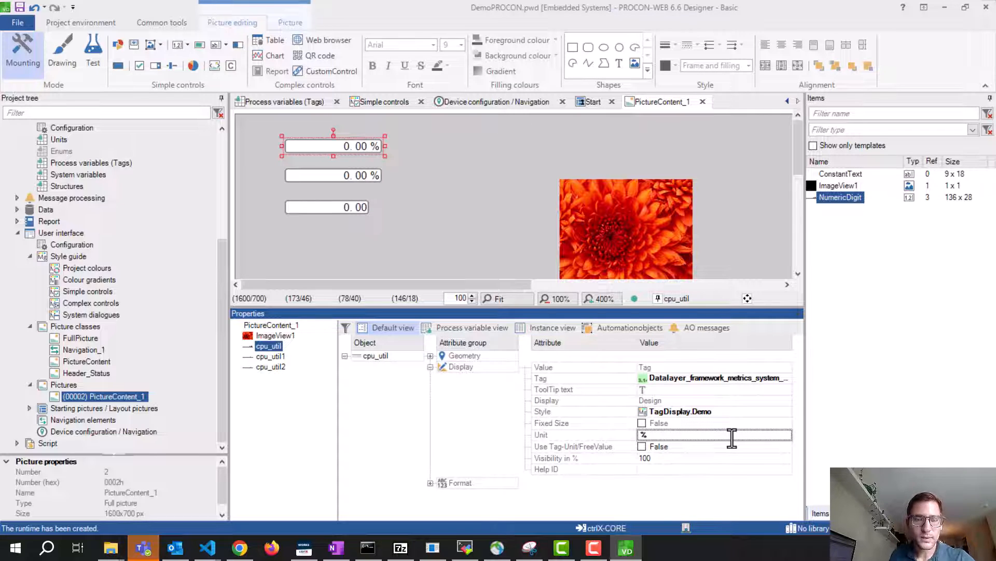
Rename cpu_util1 to mem_util
{"action": "left_click", "coordinate": [305, 208]}
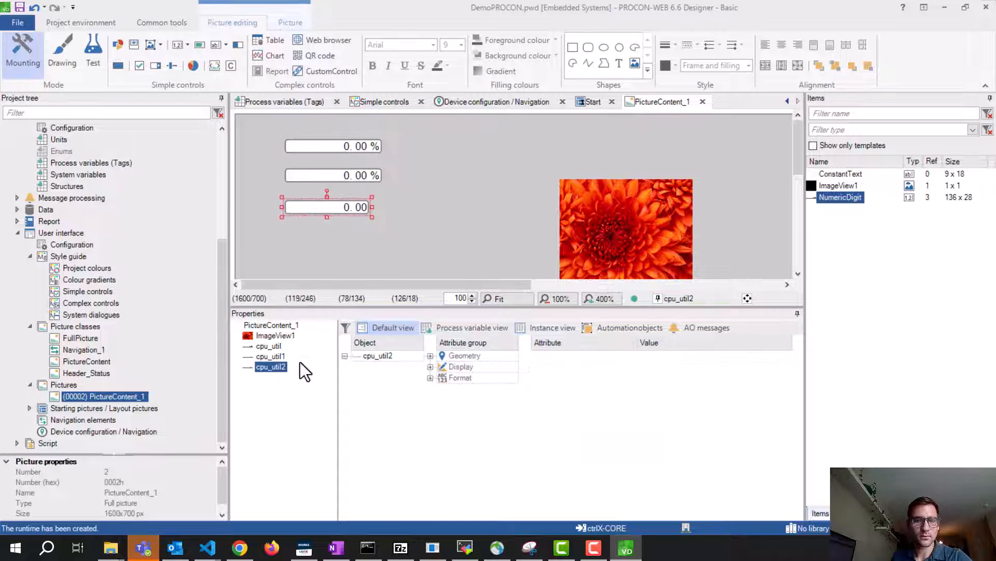
{"action": "left_click", "coordinate": [279, 356]}
{"action": "left_click", "coordinate": [382, 355]}
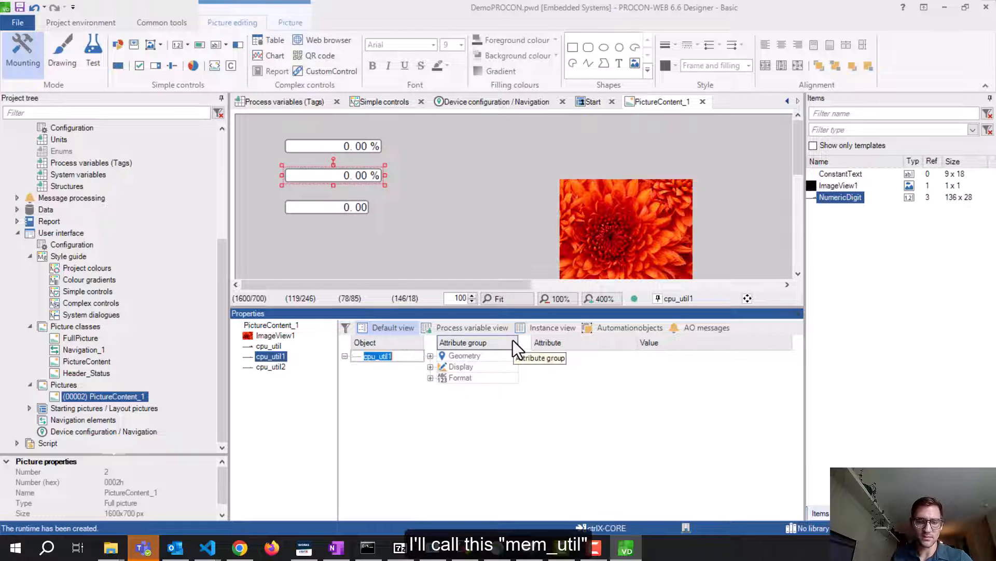
{"action": "type", "text": "mem_util"}
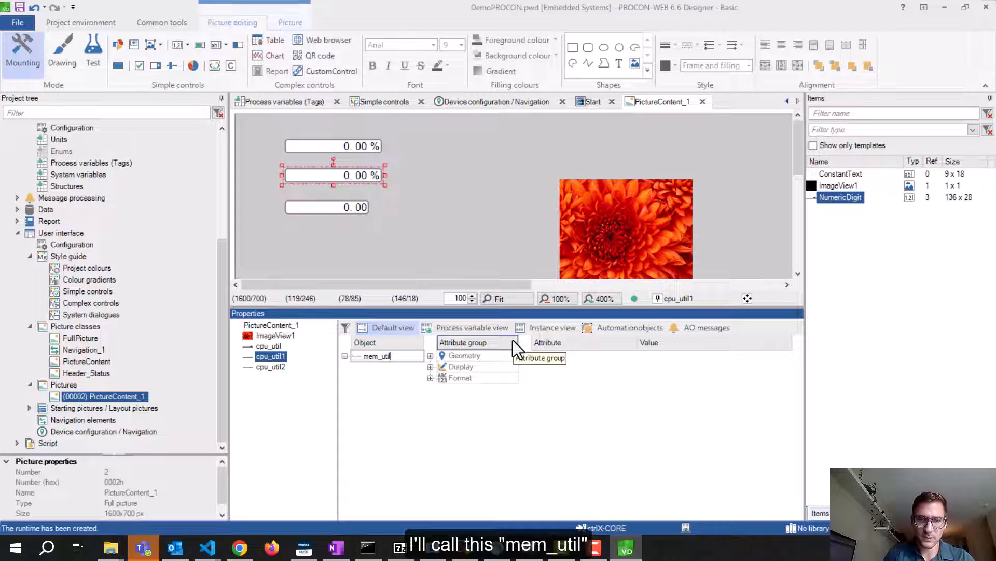
{"action": "key", "text": "Return"}
Link cpu_util2 to the memused_mb tag and rename it mem_used
{"action": "left_click", "coordinate": [271, 366]}
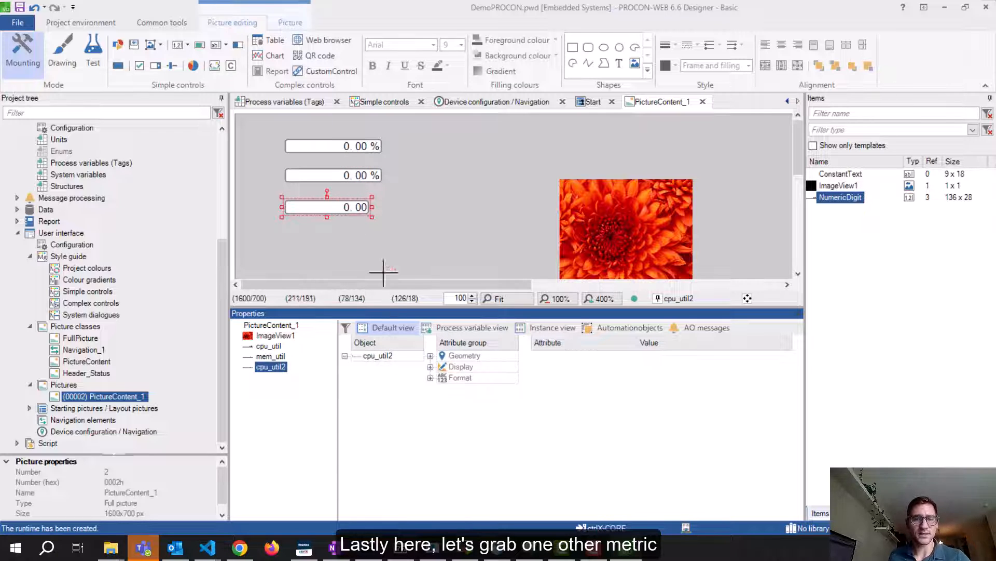
{"action": "left_click", "coordinate": [430, 377]}
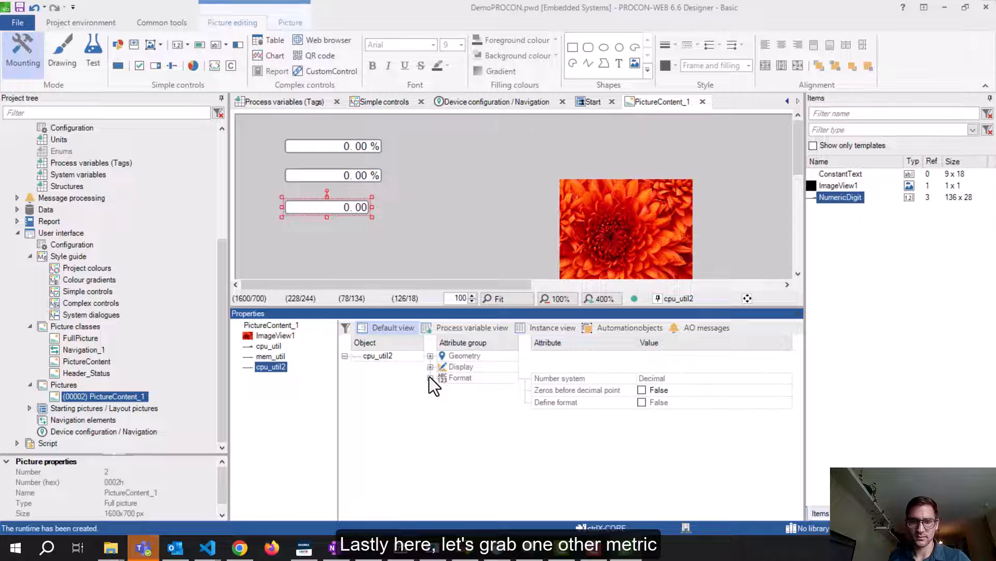
{"action": "left_click", "coordinate": [429, 366]}
{"action": "left_click", "coordinate": [785, 378]}
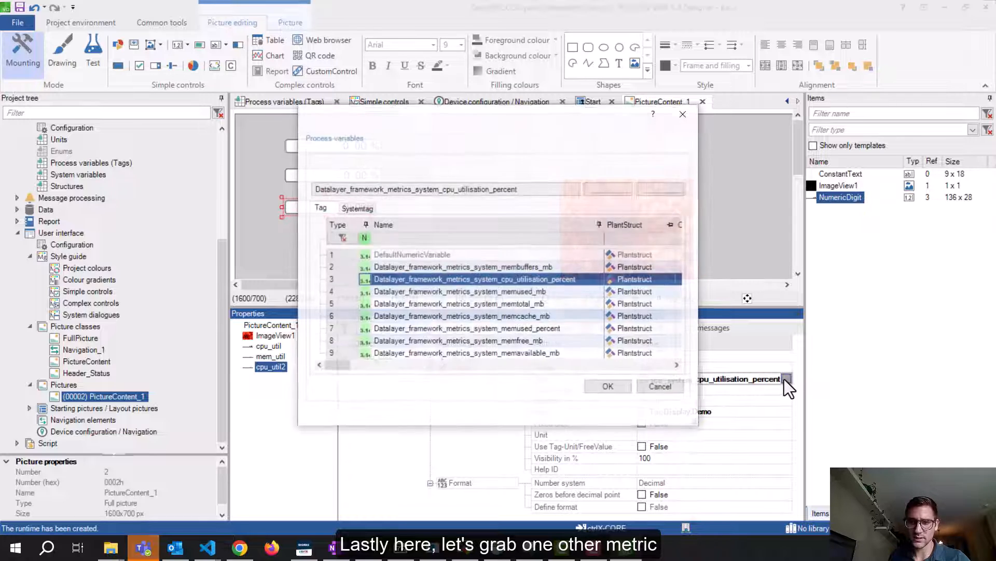
{"action": "left_click", "coordinate": [548, 292]}
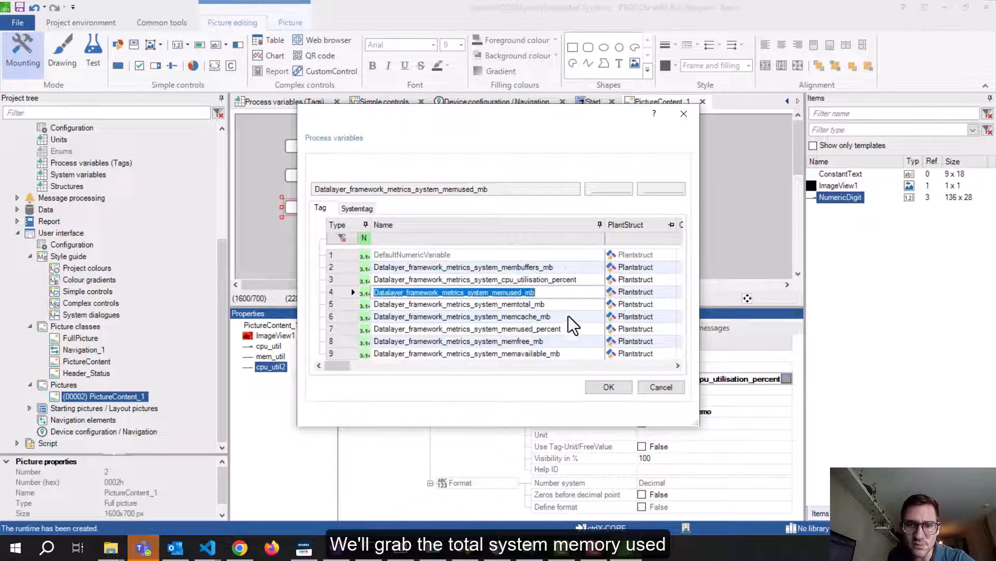
{"action": "left_click", "coordinate": [606, 388]}
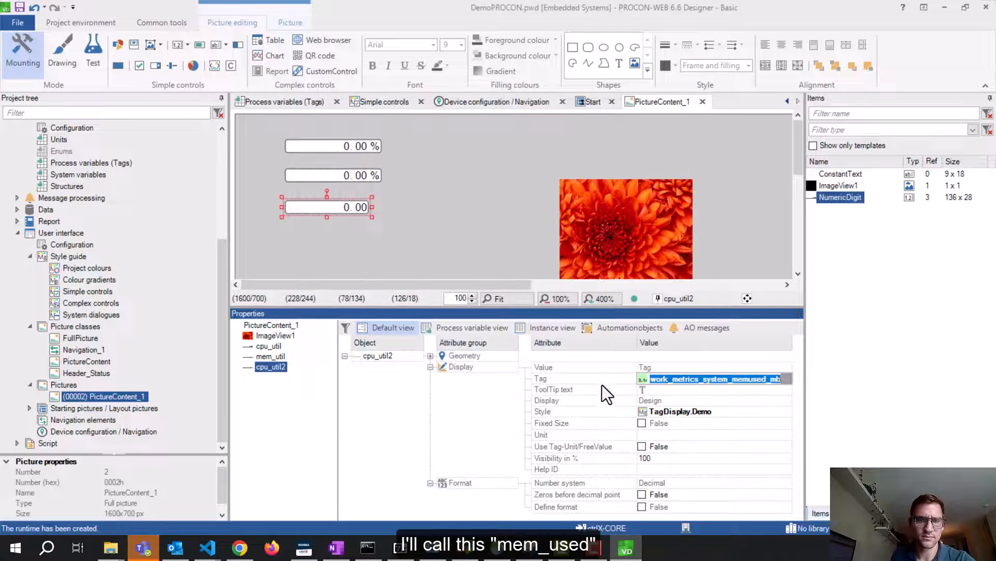
{"action": "left_click", "coordinate": [388, 359]}
{"action": "type", "text": "mem_"}
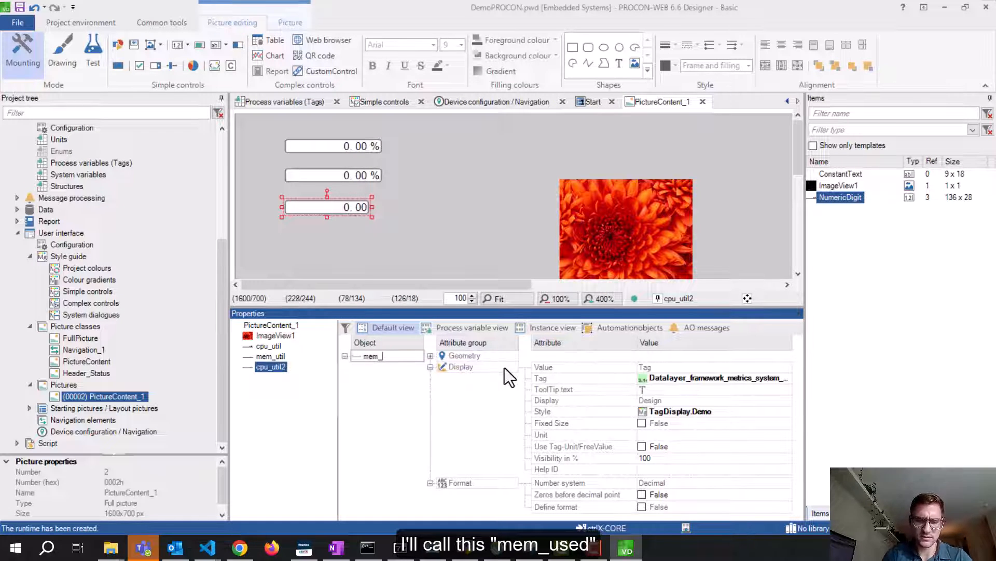
{"action": "type", "text": "used"}
{"action": "key", "text": "Return"}
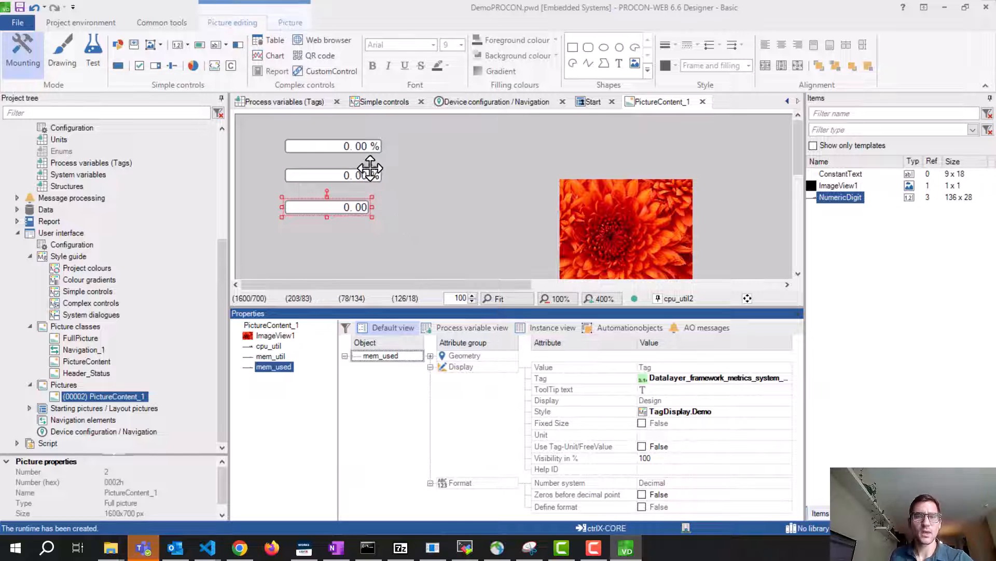
Select the top, middle and bottom numeric displays and apply Align right
{"action": "left_click", "coordinate": [342, 143]}
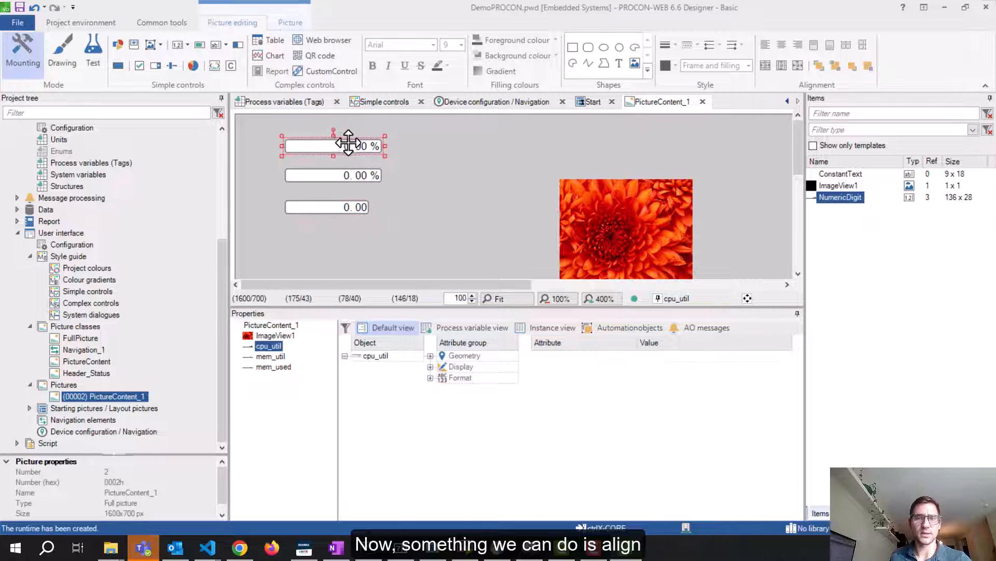
{"action": "left_click", "coordinate": [328, 173], "text": "ctrl"}
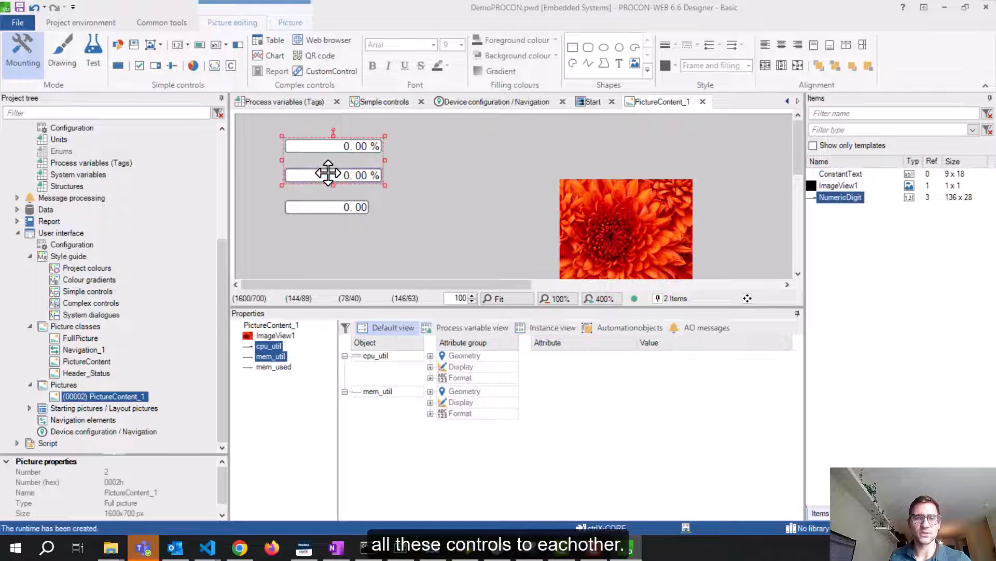
{"action": "left_click_drag", "start_coordinate": [342, 151], "coordinate": [342, 151]}
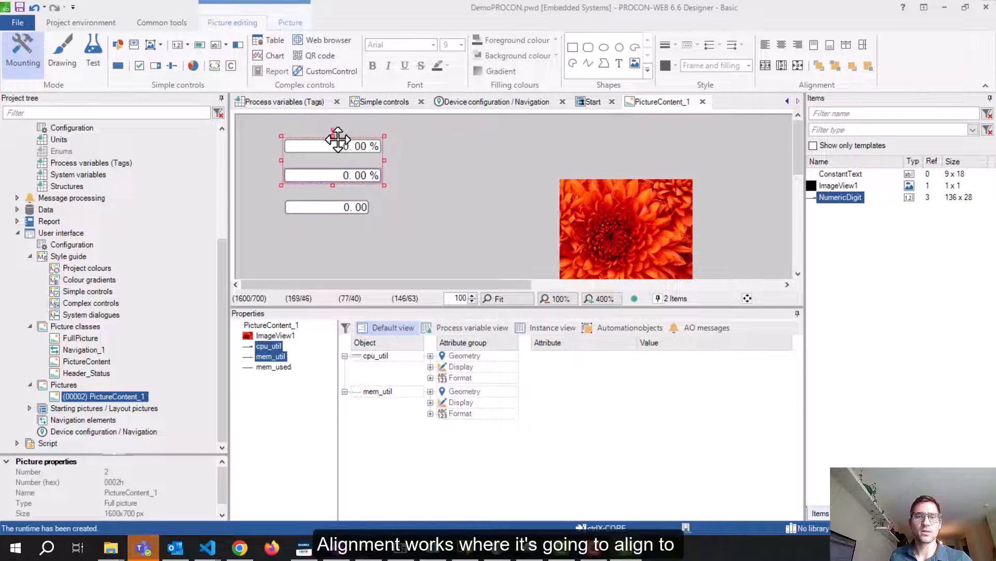
{"action": "left_click", "coordinate": [476, 160]}
{"action": "left_click", "coordinate": [371, 147]}
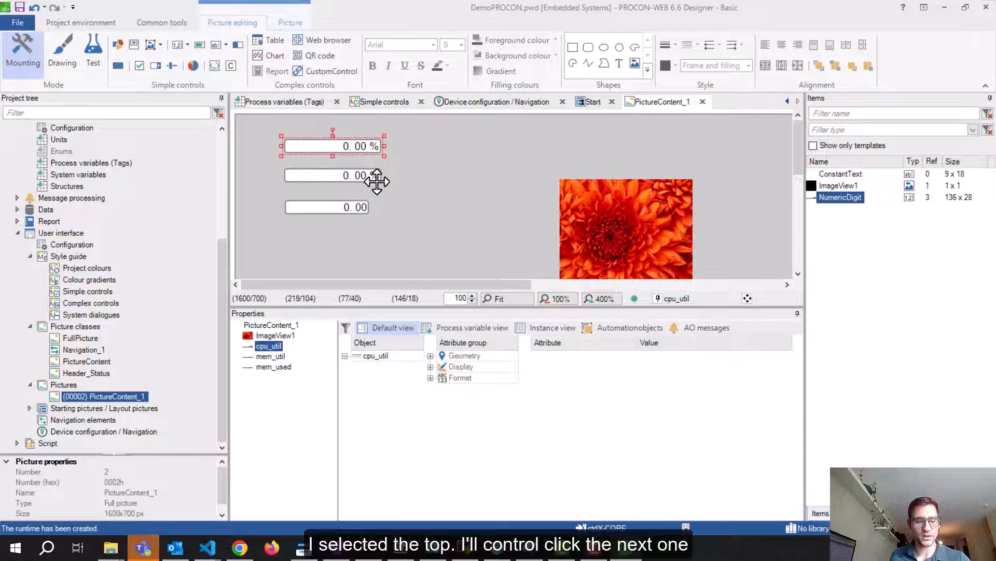
{"action": "left_click", "coordinate": [350, 177], "text": "ctrl"}
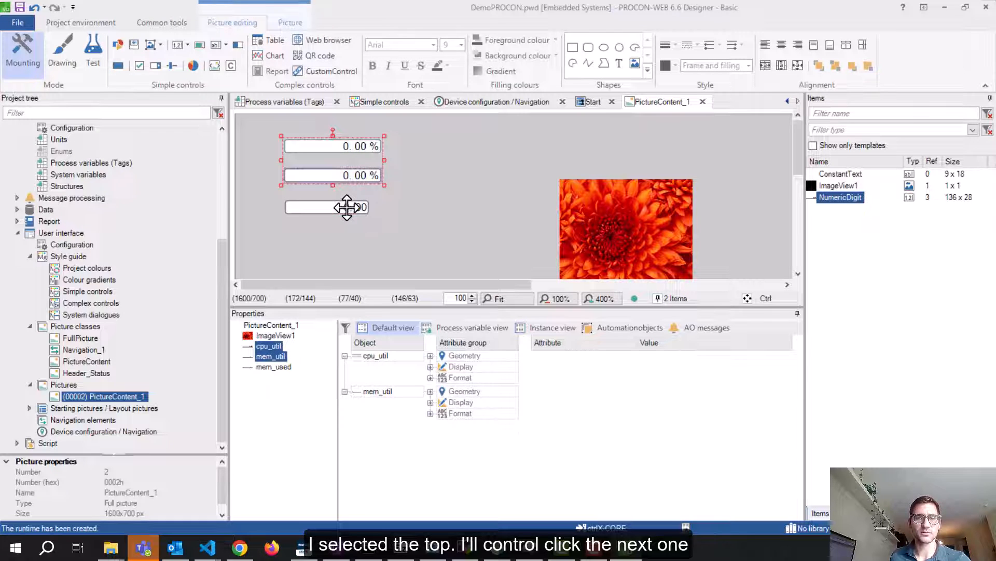
{"action": "left_click", "coordinate": [347, 207], "text": "ctrl"}
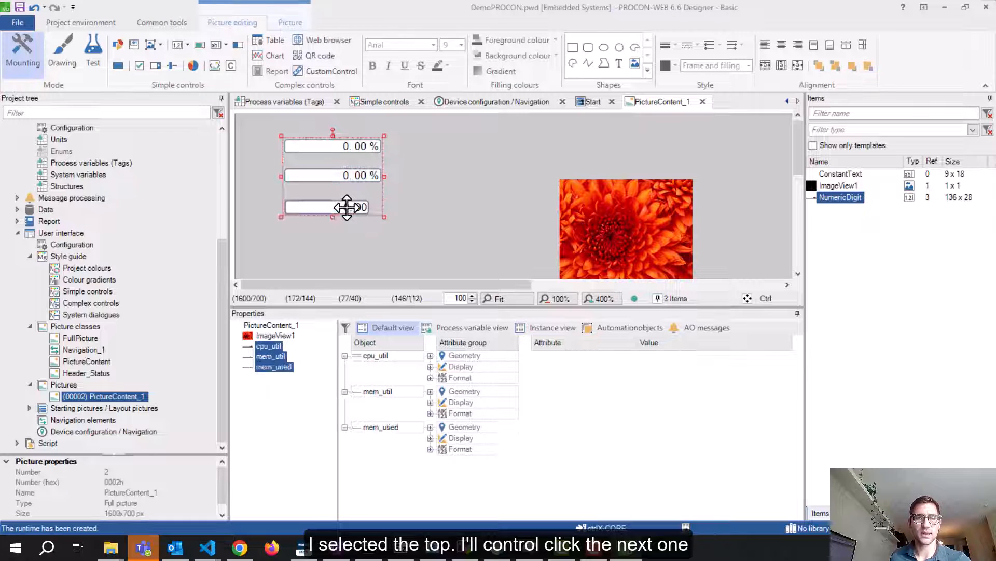
{"action": "left_click", "coordinate": [796, 48]}
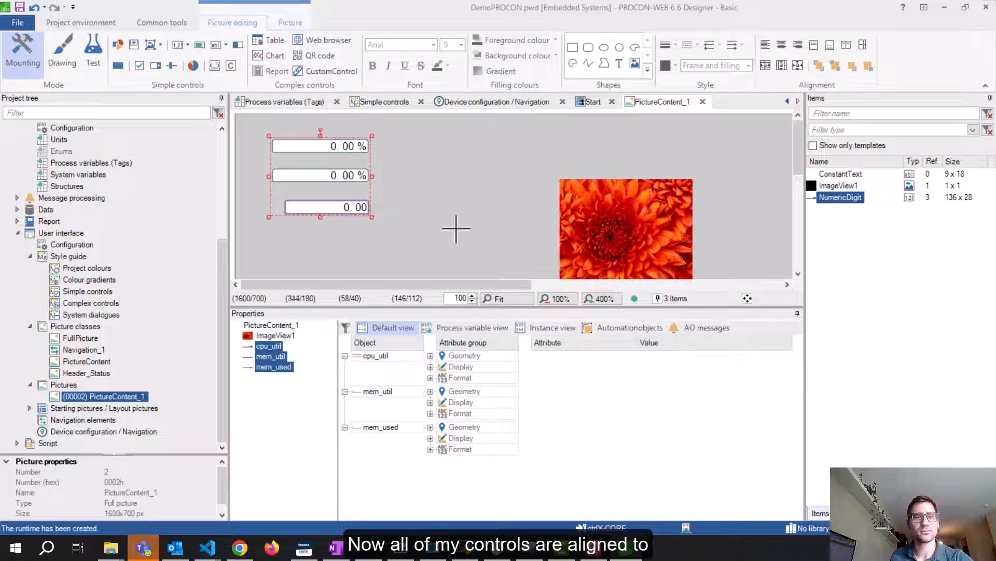
{"action": "left_click", "coordinate": [443, 196]}
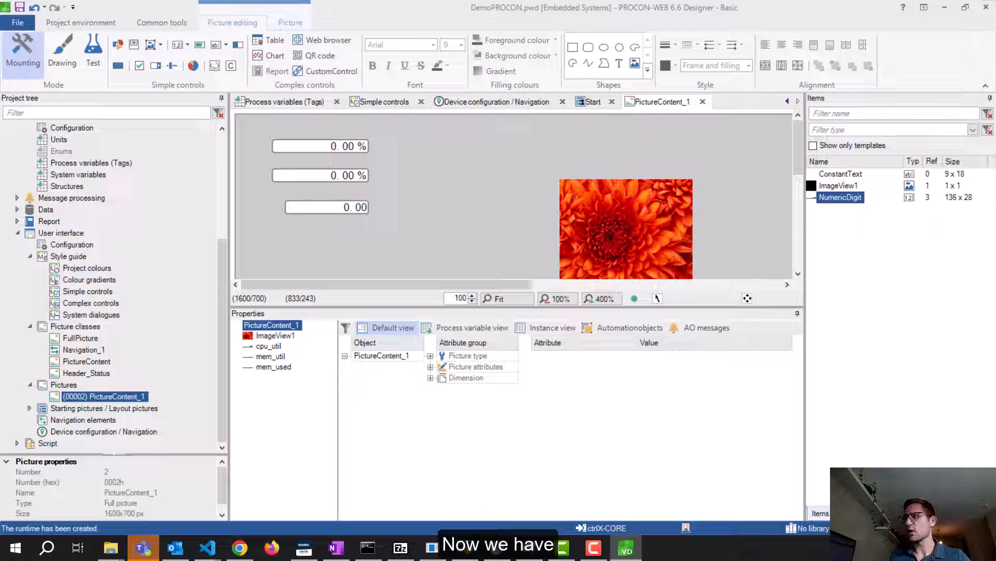
Create a new picture from the PictureContent class
{"action": "left_click", "coordinate": [111, 397]}
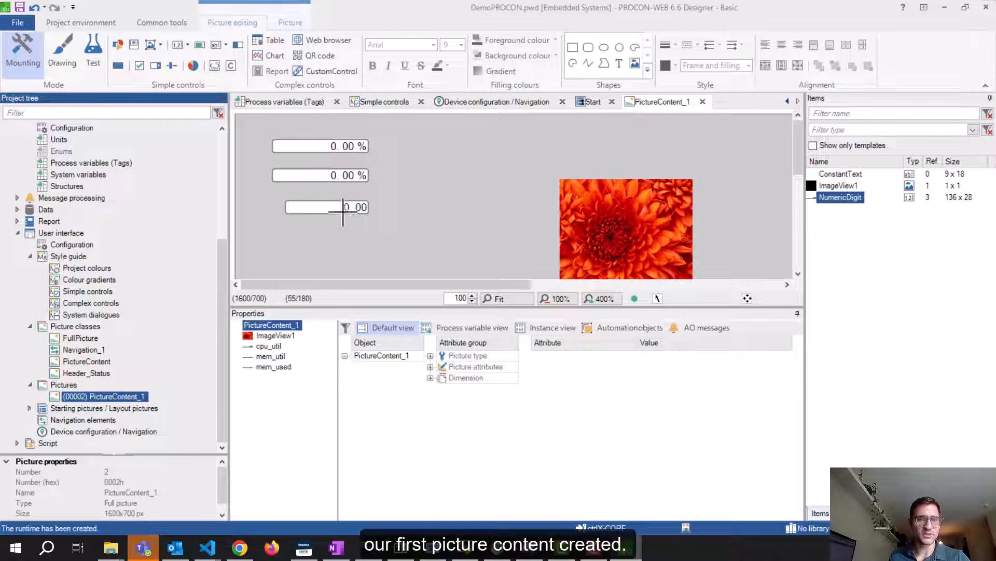
{"action": "right_click", "coordinate": [68, 384]}
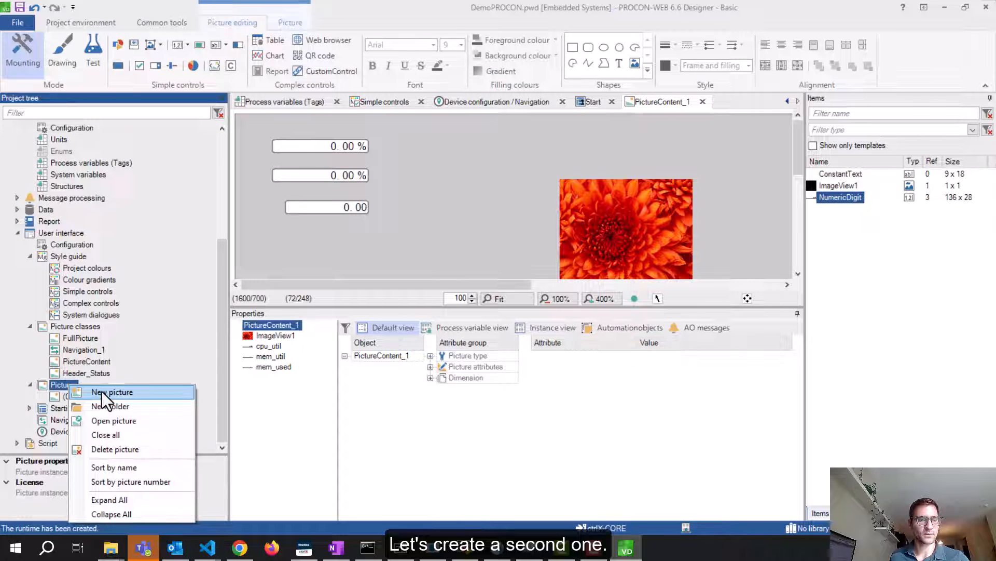
{"action": "left_click", "coordinate": [102, 391]}
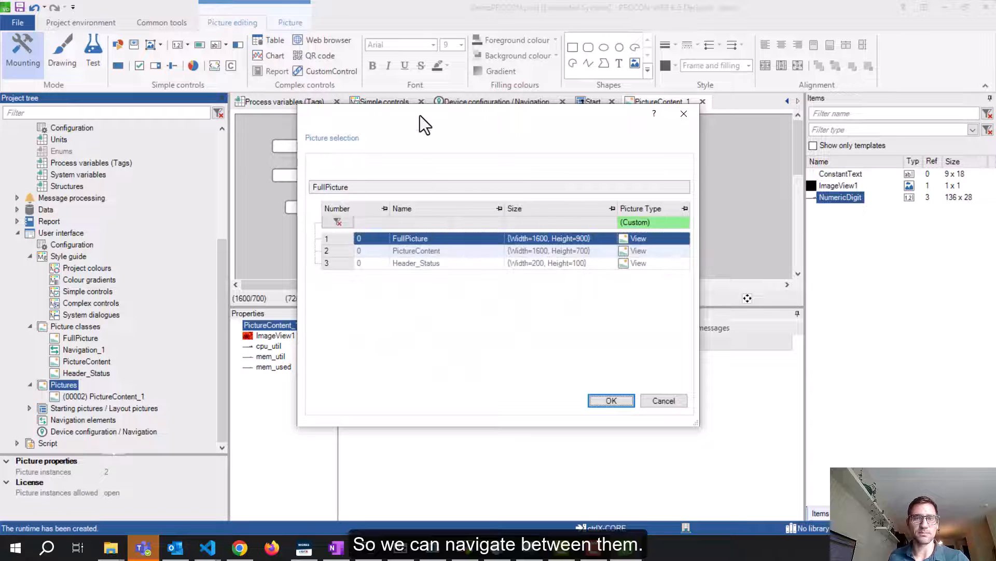
{"action": "left_click_drag", "start_coordinate": [420, 115], "coordinate": [592, 116]}
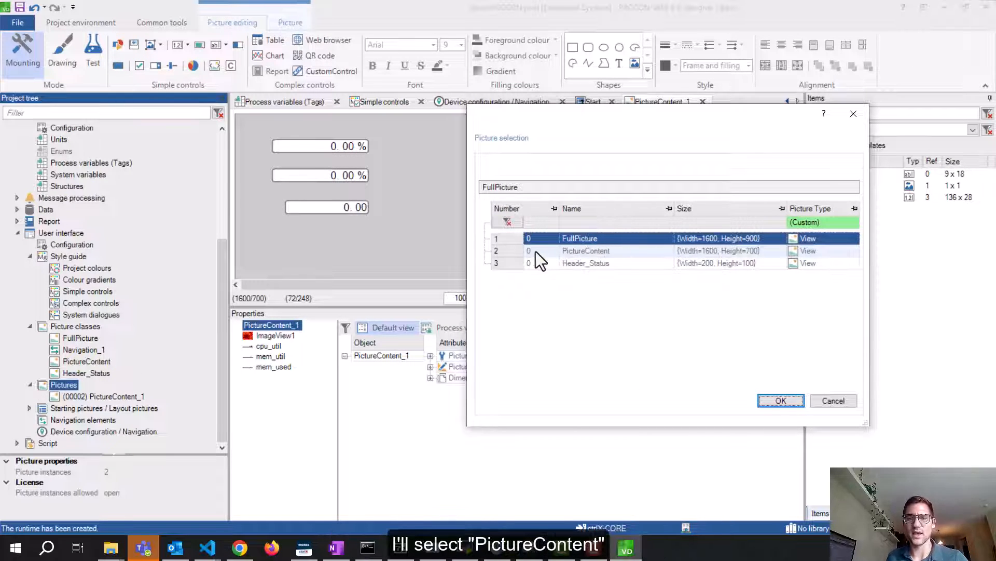
{"action": "left_click", "coordinate": [518, 251]}
{"action": "left_click", "coordinate": [782, 399]}
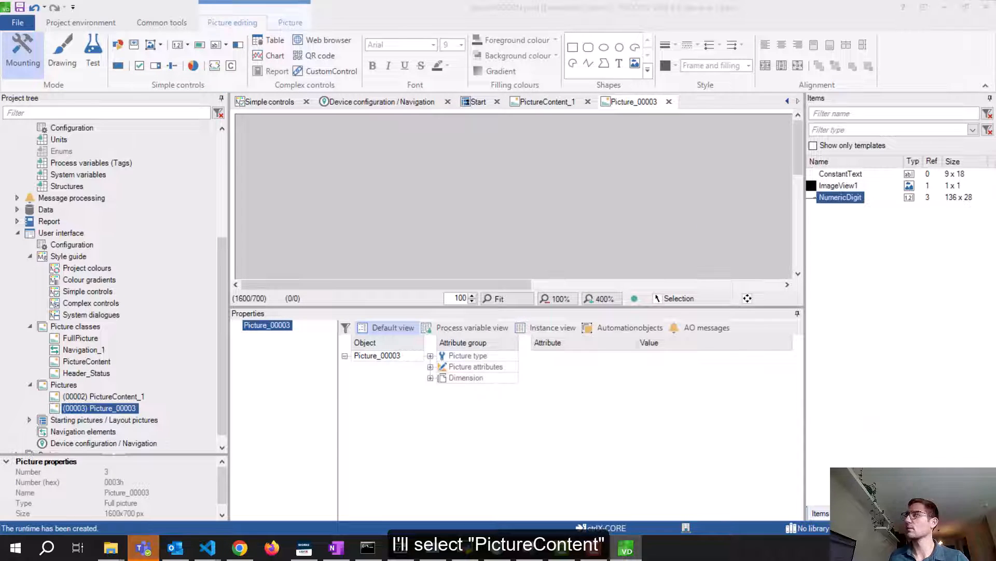
Rename the new picture instance to PictureContent_2 and confirm
{"action": "left_click_drag", "start_coordinate": [571, 131], "coordinate": [498, 72]}
{"action": "left_click", "coordinate": [253, 120]}
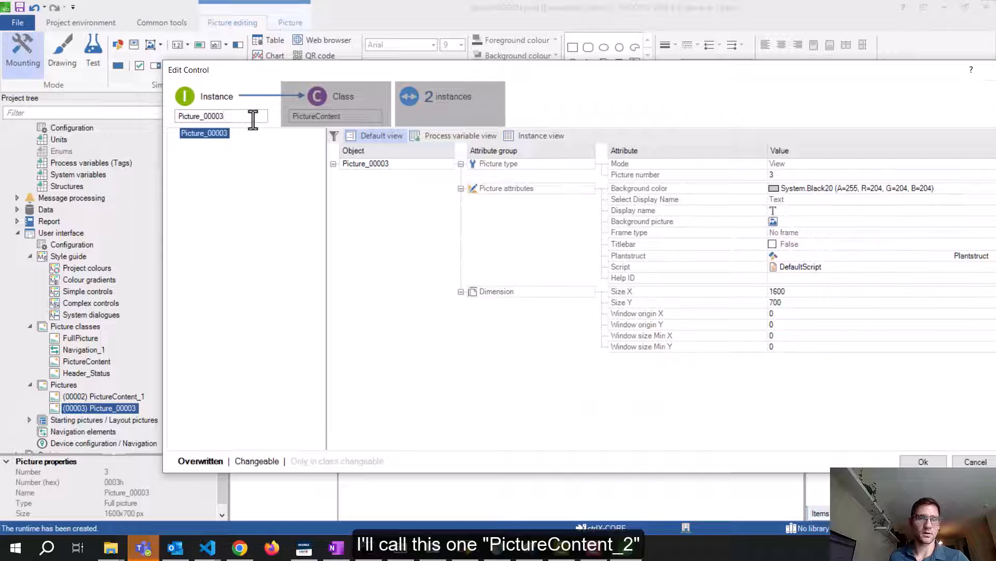
{"action": "left_click_drag", "start_coordinate": [253, 119], "coordinate": [203, 118]}
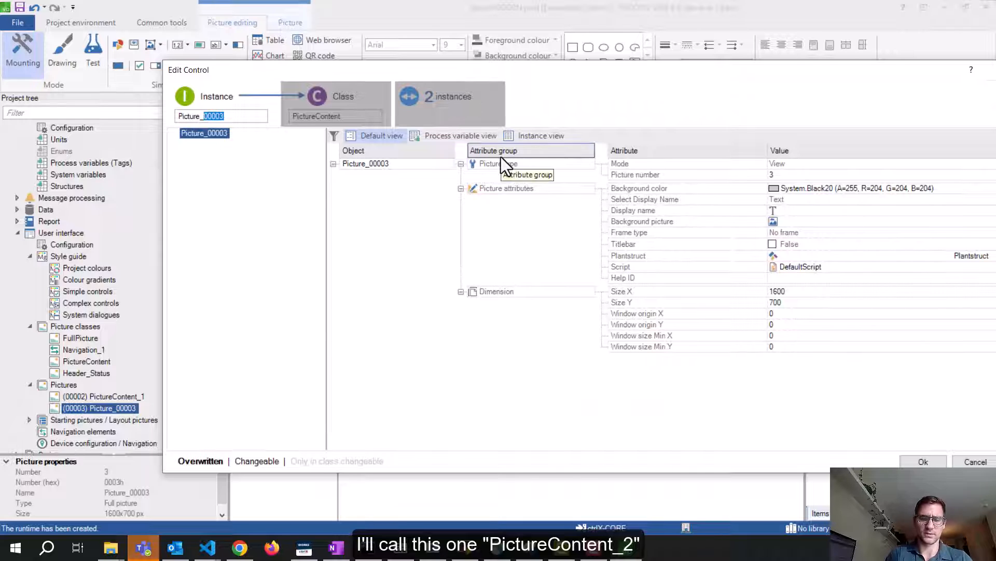
{"action": "type", "text": "Content"}
{"action": "key", "text": "BackSpace"}
{"action": "key", "text": "BackSpace"}
{"action": "key", "text": "BackSpace"}
{"action": "key", "text": "BackSpace"}
{"action": "key", "text": "BackSpace"}
{"action": "key", "text": "BackSpace"}
{"action": "key", "text": "BackSpace"}
{"action": "key", "text": "BackSpace"}
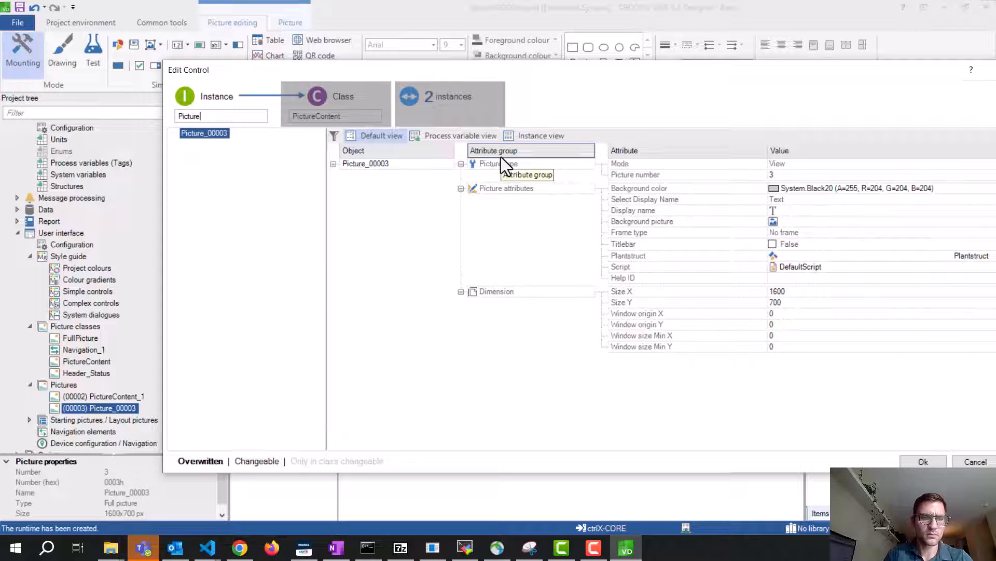
{"action": "type", "text": "Content_2"}
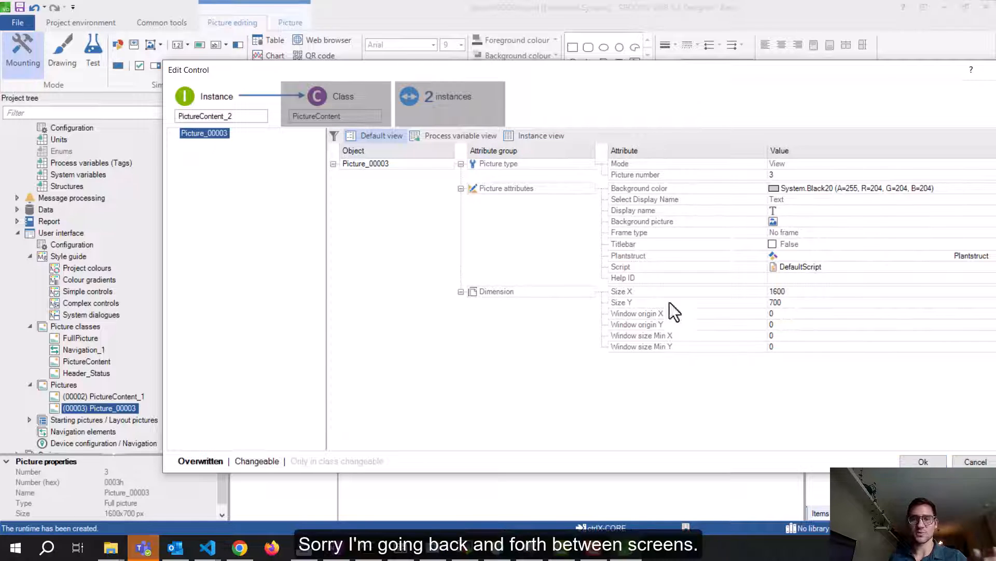
{"action": "left_click", "coordinate": [923, 461]}
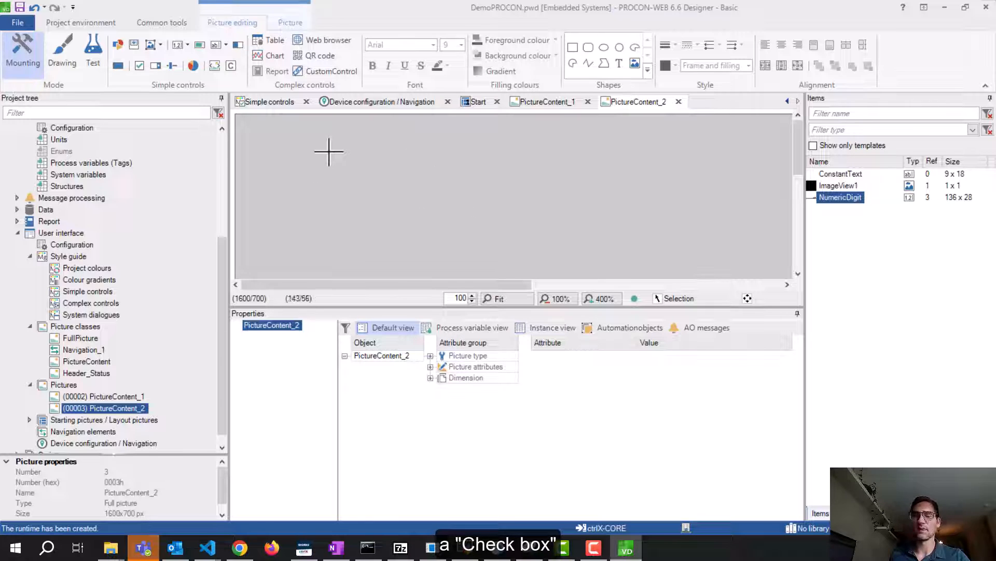
Place a check box with default settings and move it out of the corner
{"action": "left_click", "coordinate": [145, 66]}
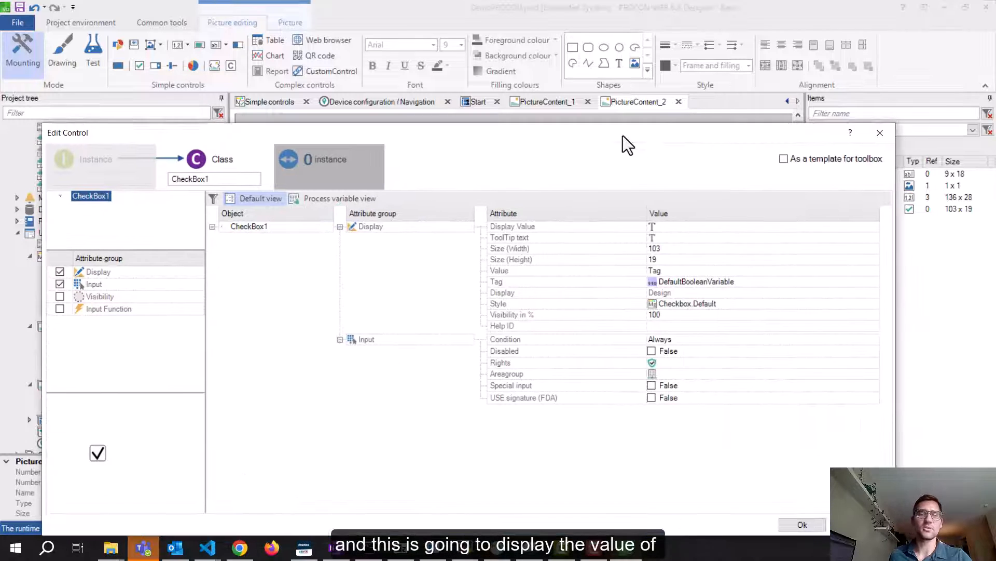
{"action": "double_click", "coordinate": [231, 178]}
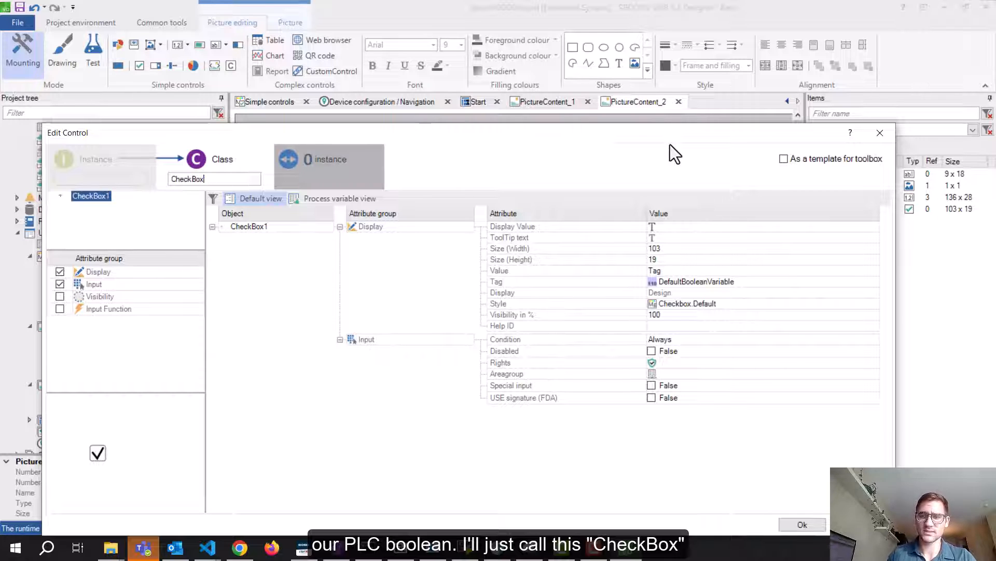
{"action": "left_click", "coordinate": [802, 522]}
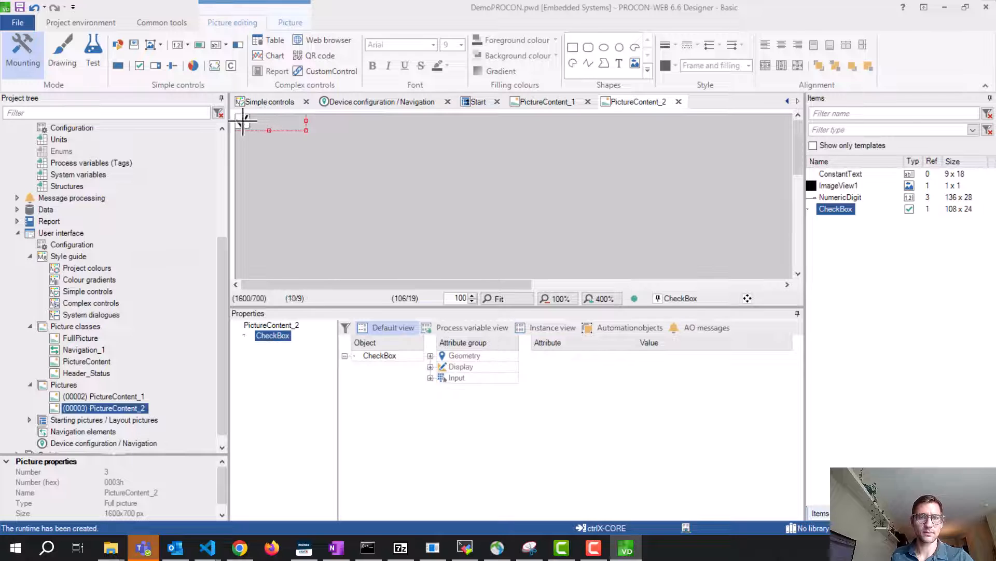
{"action": "left_click_drag", "start_coordinate": [244, 119], "coordinate": [348, 172]}
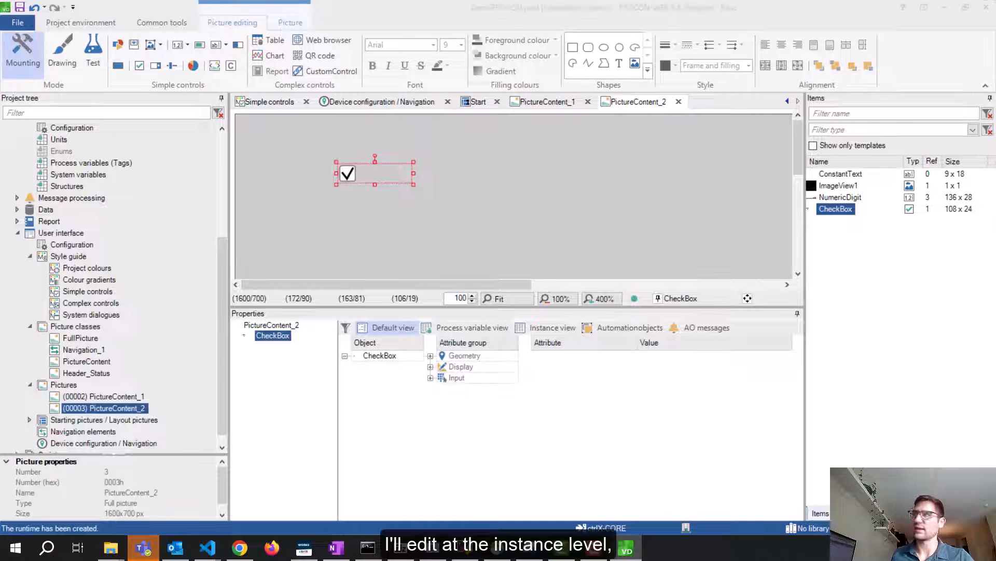
Name the check box PLC_Bool and bind it to the PLC_PRG bTest tag
{"action": "double_click", "coordinate": [347, 173]}
{"action": "left_click_drag", "start_coordinate": [514, 205], "coordinate": [527, 173]}
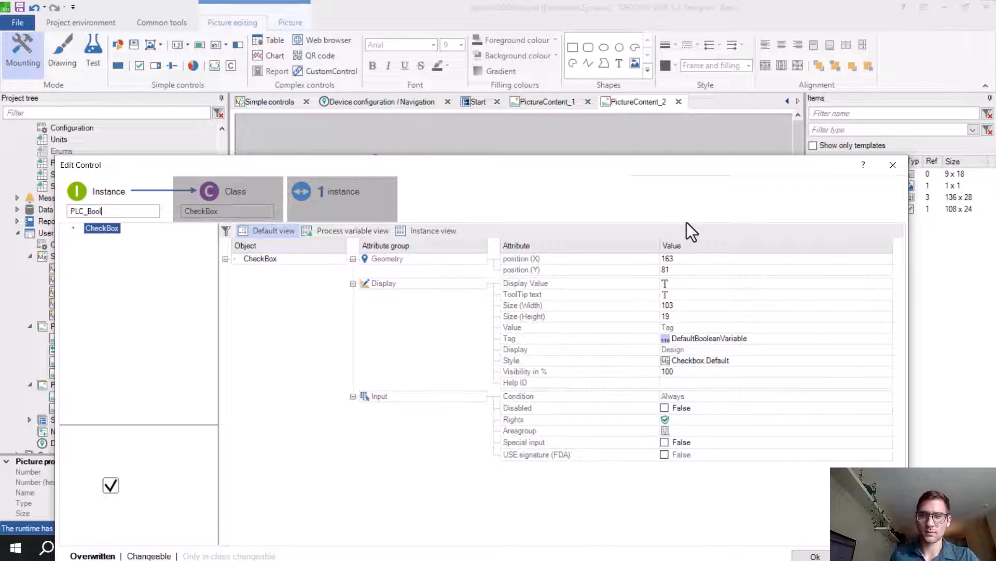
{"action": "left_click", "coordinate": [767, 341]}
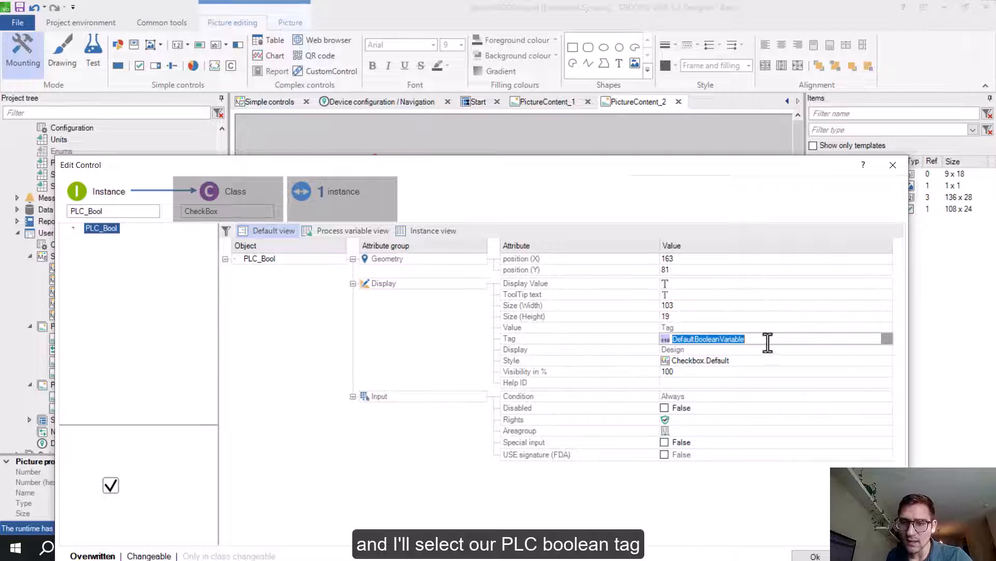
{"action": "left_click", "coordinate": [887, 339]}
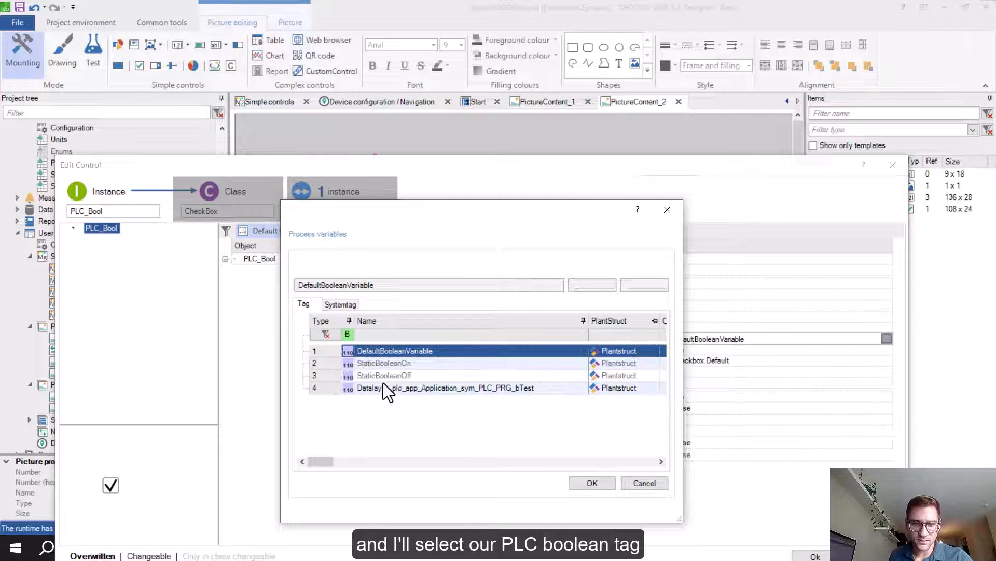
{"action": "left_click", "coordinate": [336, 390]}
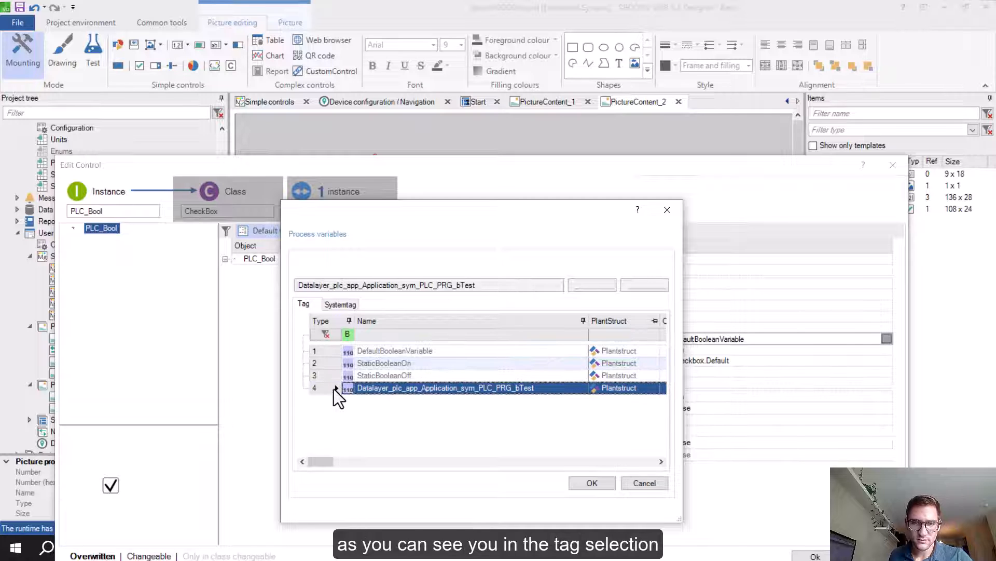
{"action": "left_click_drag", "start_coordinate": [410, 225], "coordinate": [309, 163]}
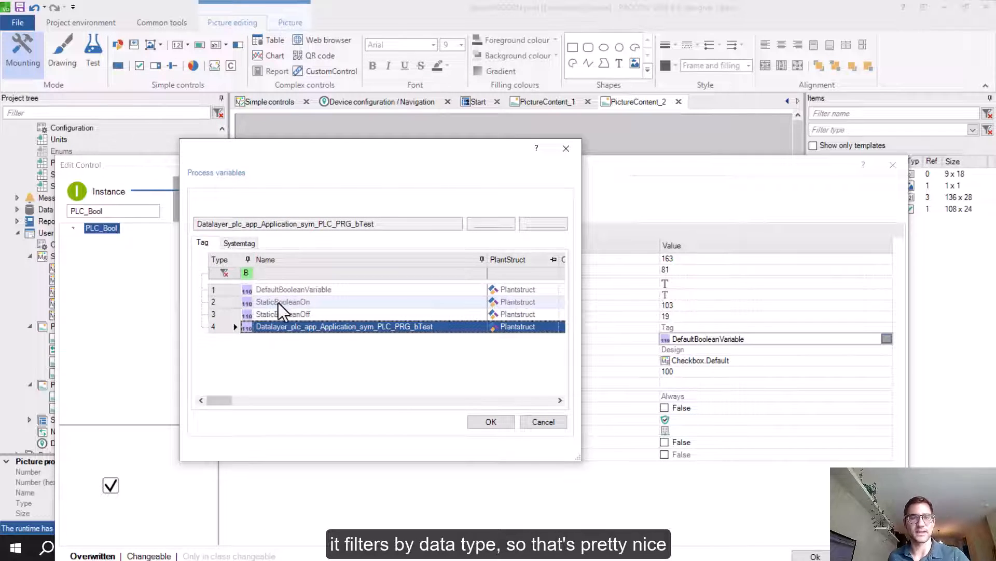
{"action": "left_click", "coordinate": [491, 422]}
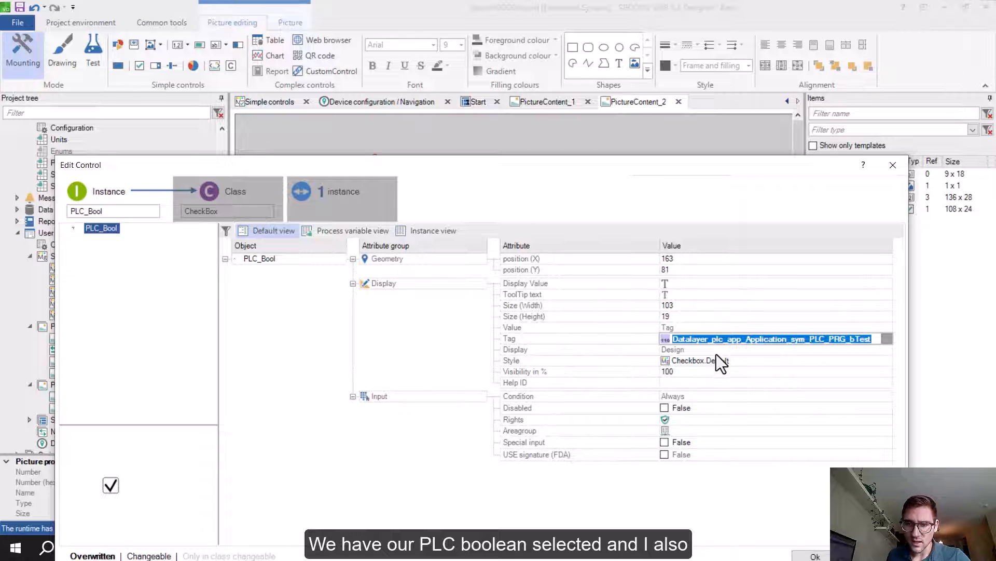
{"action": "left_click", "coordinate": [693, 327]}
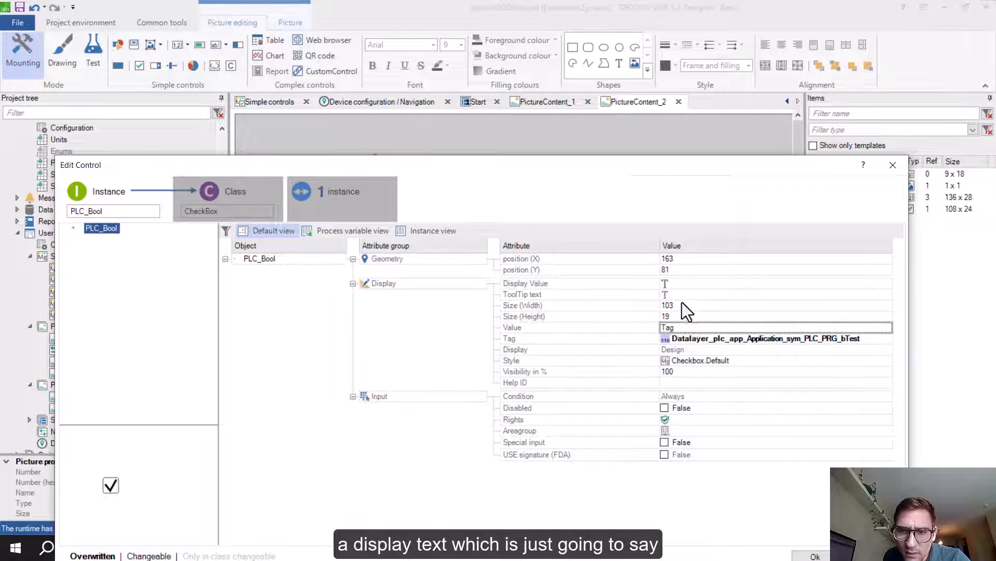
Set the check box display text to 'PLC Bool' and move it lower
{"action": "left_click", "coordinate": [677, 283]}
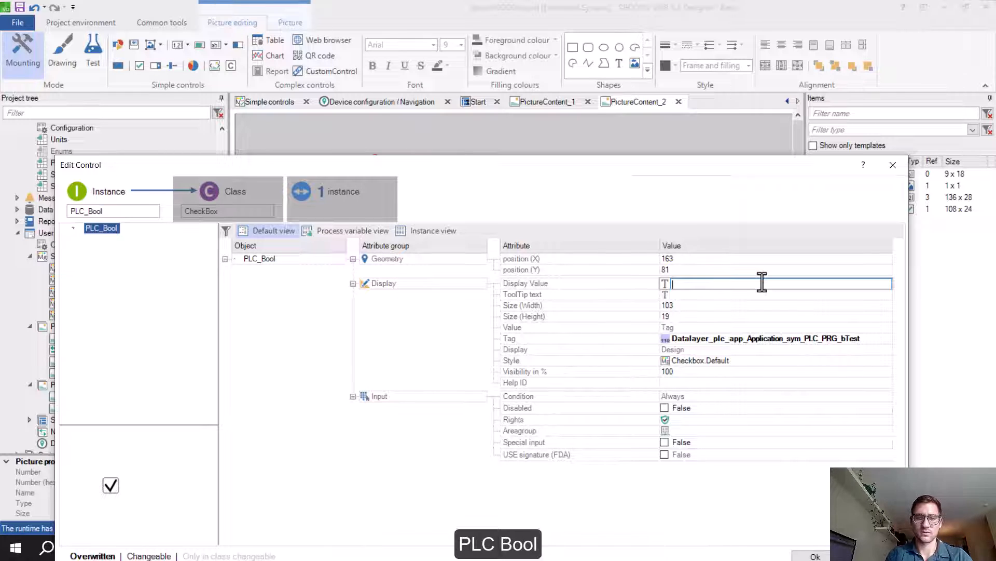
{"action": "type", "text": "PLC Bool"}
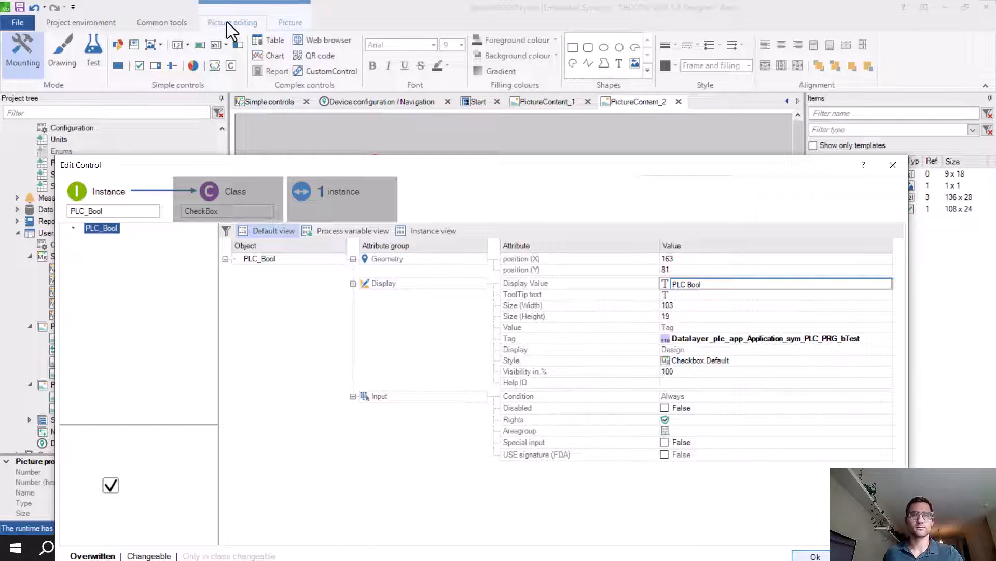
{"action": "key", "text": "Return"}
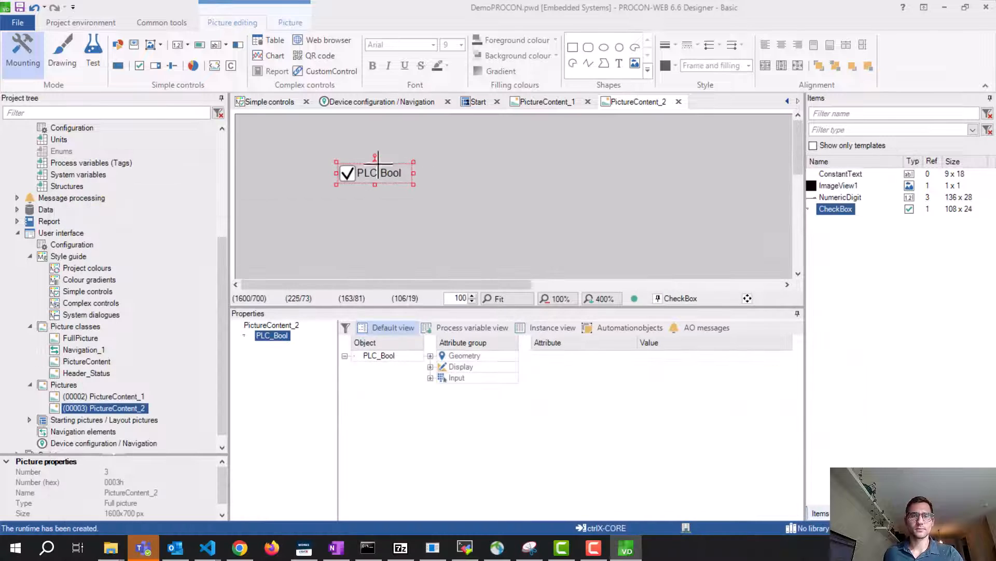
{"action": "left_click_drag", "start_coordinate": [365, 173], "coordinate": [352, 191]}
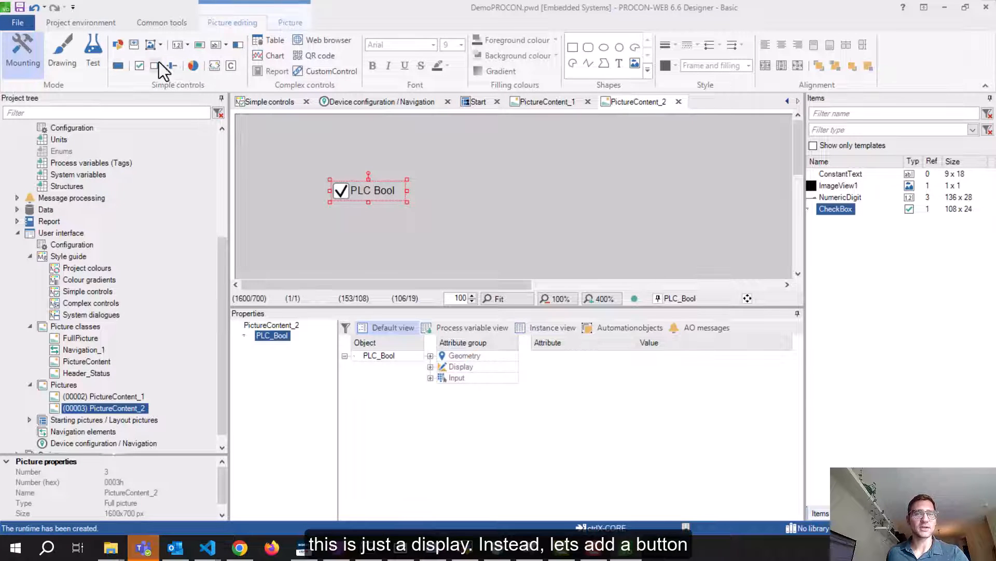
Create a button of class Button sized 100 wide by 80 high
{"action": "left_click", "coordinate": [117, 63]}
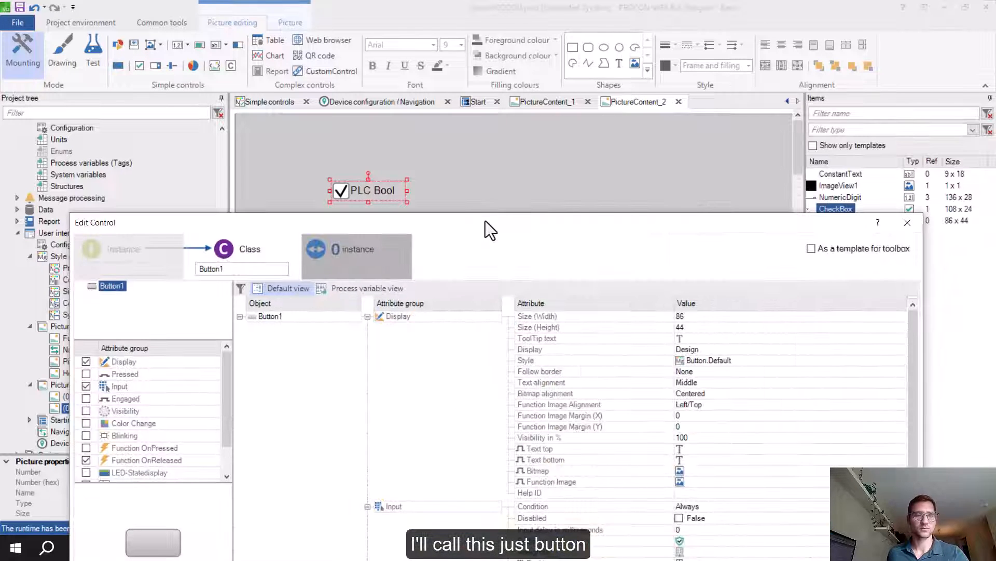
{"action": "key", "text": "BackSpace"}
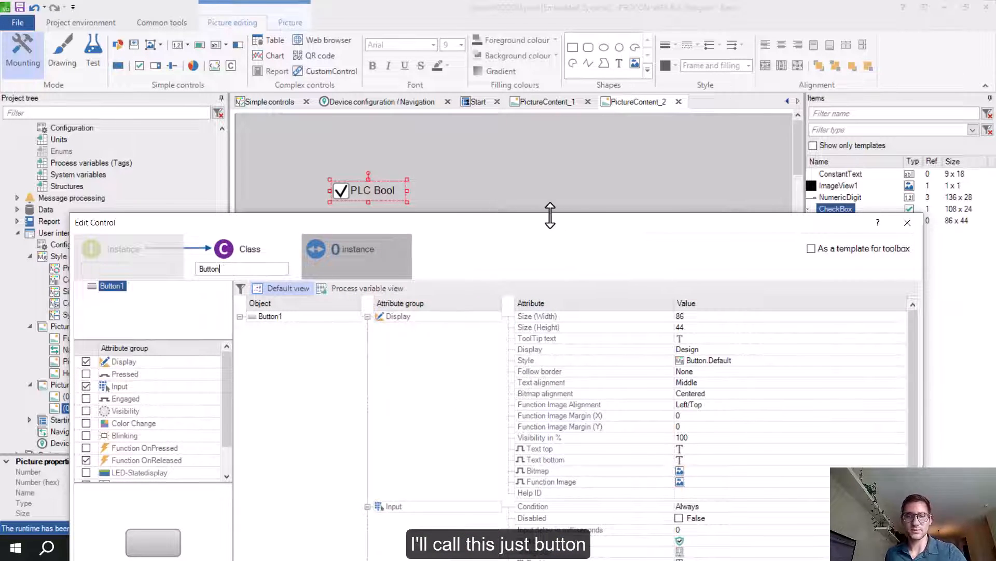
{"action": "left_click_drag", "start_coordinate": [552, 213], "coordinate": [539, 115]}
{"action": "left_click", "coordinate": [704, 220]}
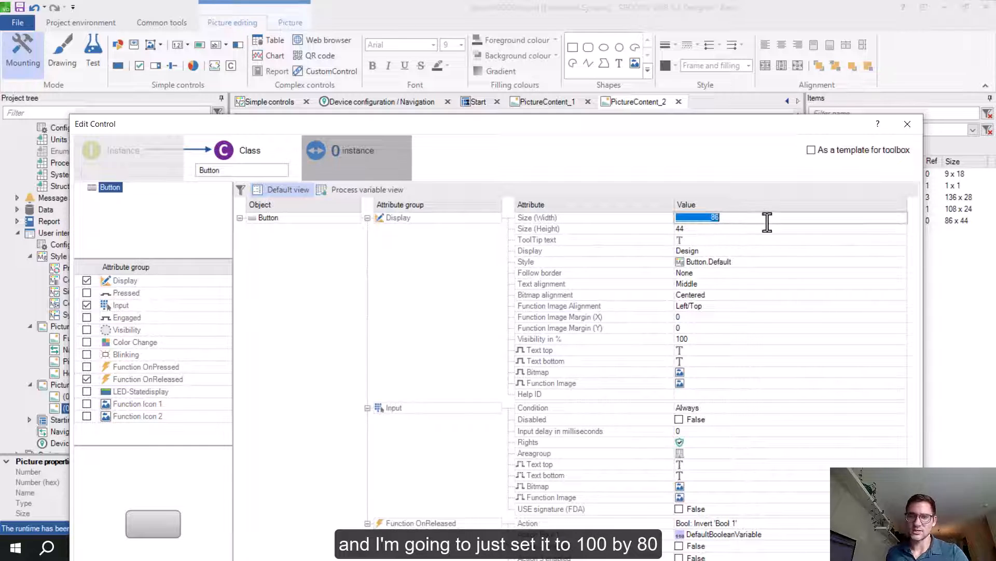
{"action": "type", "text": "100"}
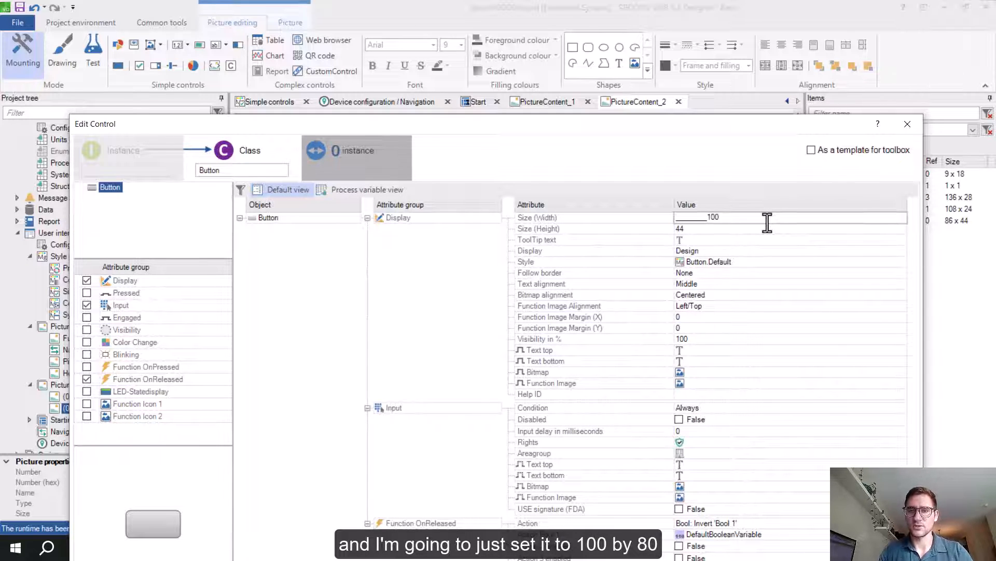
{"action": "left_click", "coordinate": [726, 229]}
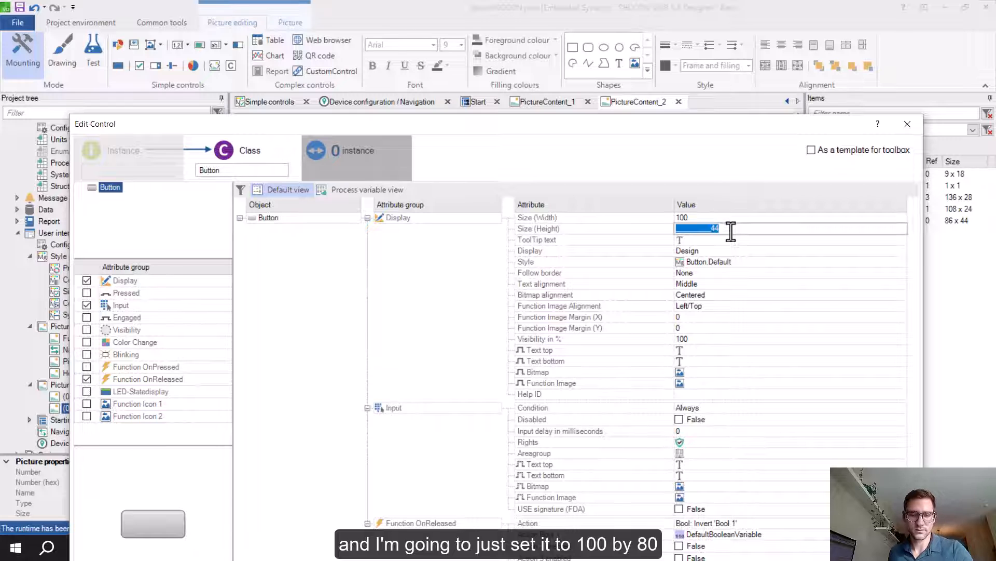
{"action": "type", "text": "80"}
{"action": "left_click_drag", "start_coordinate": [627, 124], "coordinate": [617, 37]}
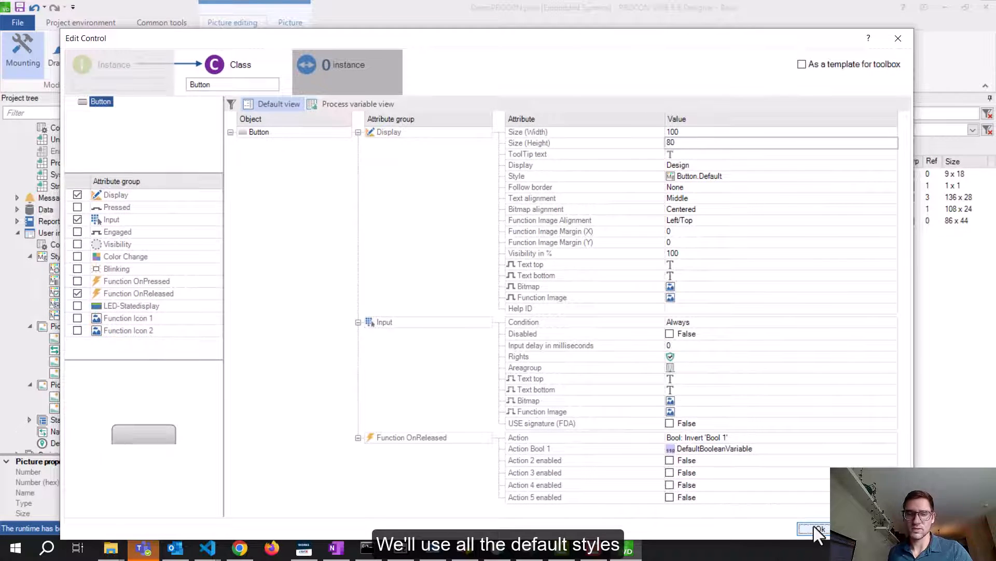
{"action": "left_click", "coordinate": [815, 527]}
Place the button above the checkbox, keeping the Button.Default style
{"action": "left_click_drag", "start_coordinate": [289, 134], "coordinate": [374, 145]}
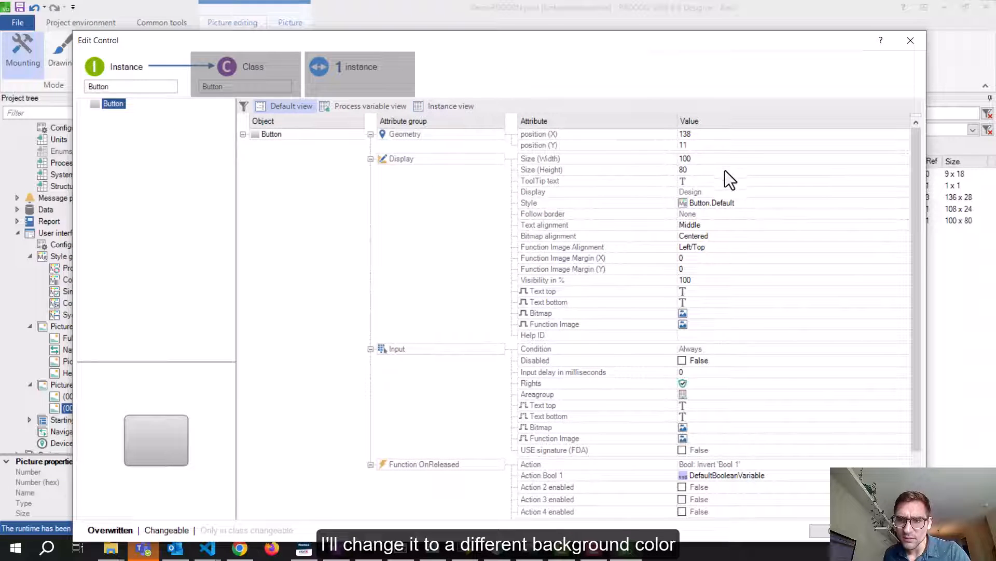
{"action": "left_click", "coordinate": [746, 204]}
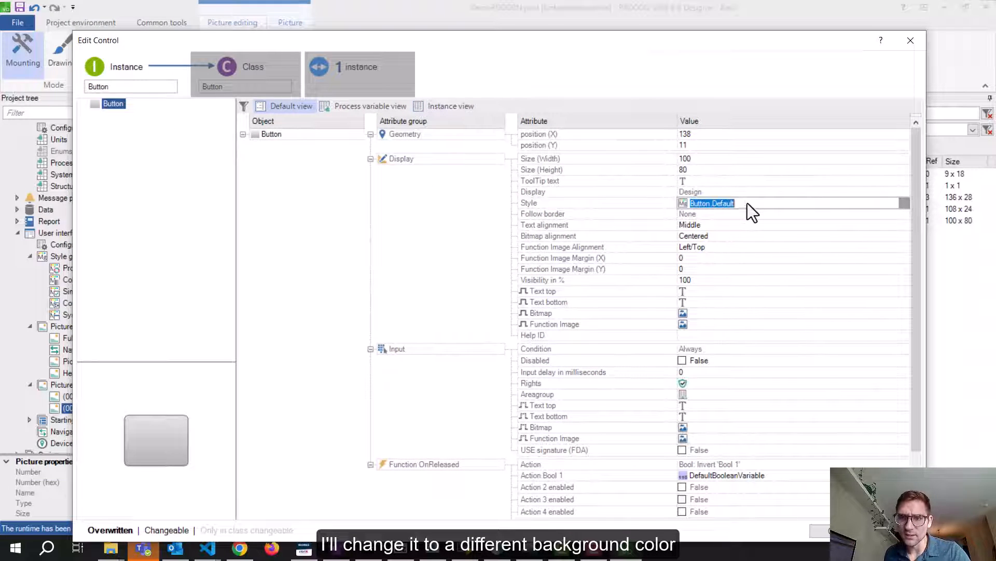
{"action": "left_click", "coordinate": [906, 204]}
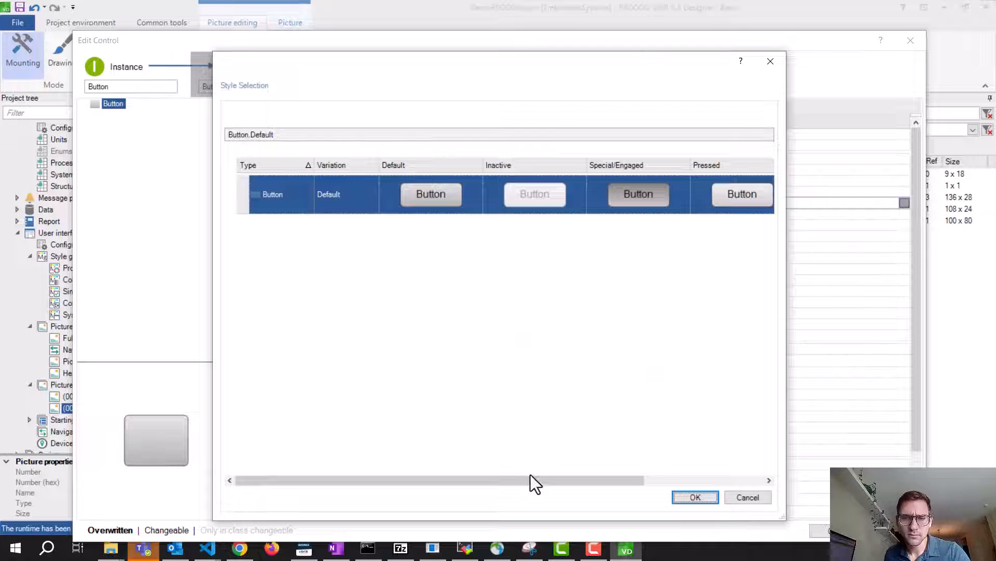
{"action": "left_click_drag", "start_coordinate": [534, 484], "coordinate": [441, 456]}
{"action": "left_click", "coordinate": [771, 61]}
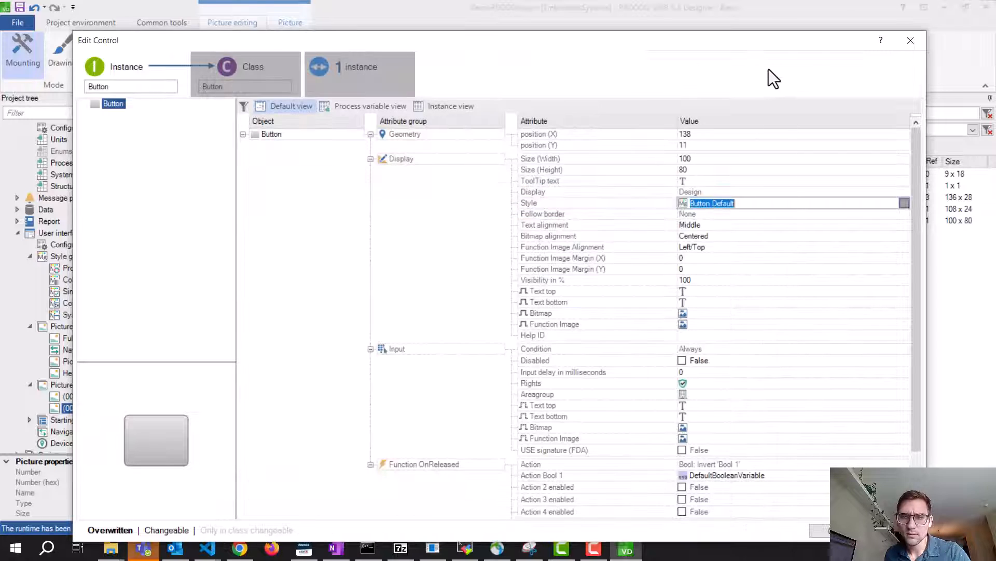
{"action": "scroll", "coordinate": [733, 166], "scroll_direction": "down", "scroll_amount": 1}
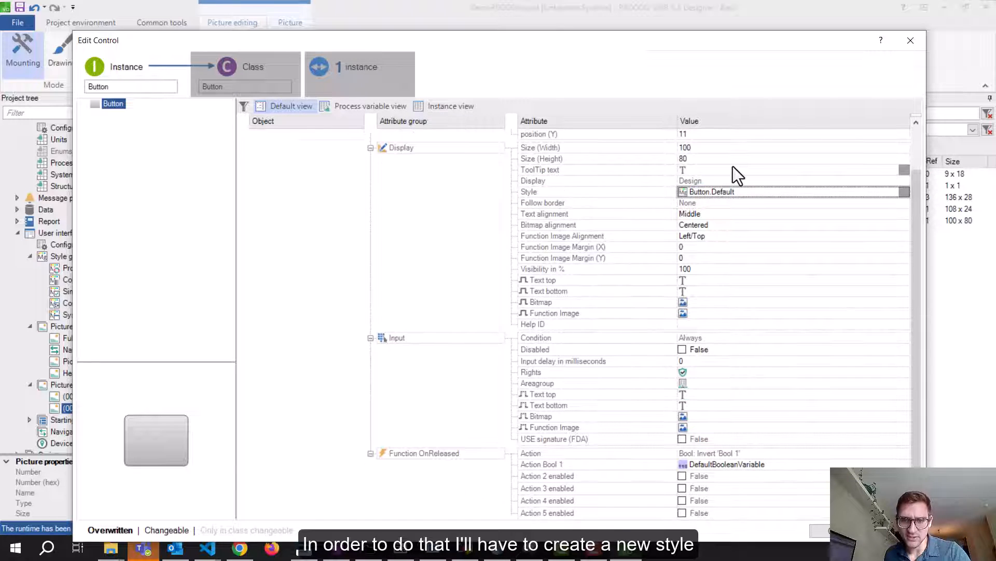
{"action": "scroll", "coordinate": [733, 166], "scroll_direction": "up", "scroll_amount": 1}
{"action": "scroll", "coordinate": [732, 161], "scroll_direction": "down", "scroll_amount": 2}
{"action": "scroll", "coordinate": [732, 161], "scroll_direction": "up", "scroll_amount": 2}
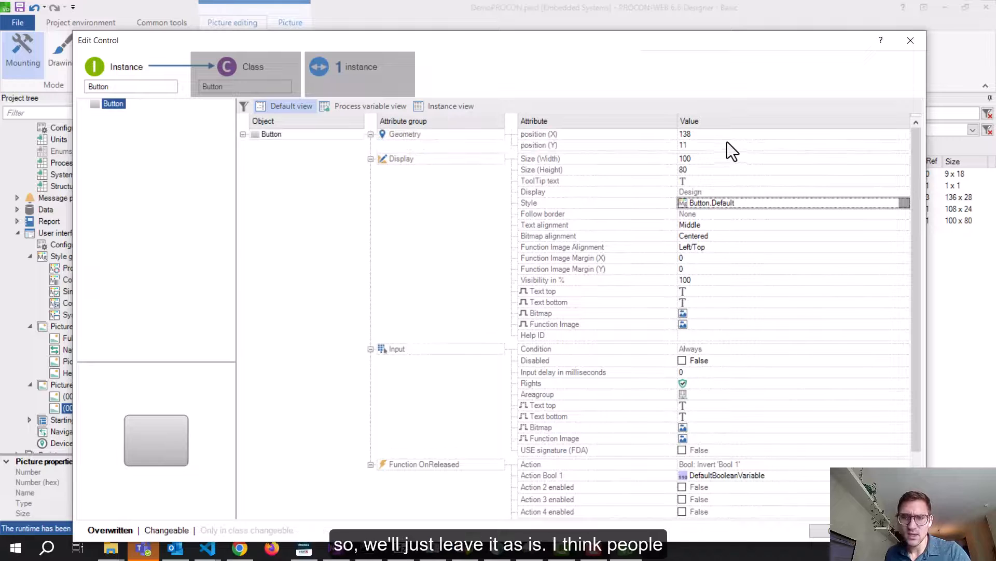
{"action": "left_click", "coordinate": [820, 529]}
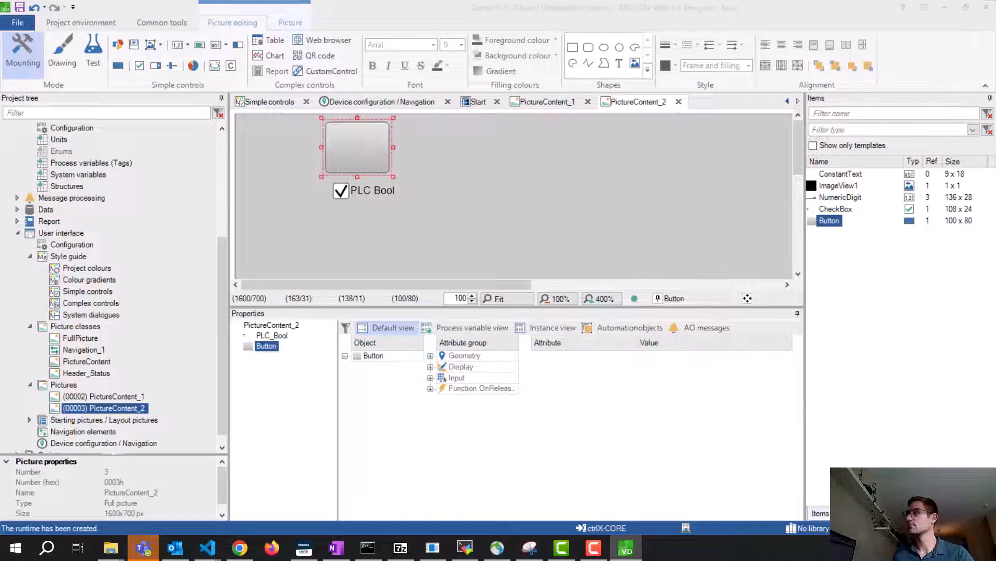
Set the OnReleased action 'Bool: Invert Bool 1' to the Datalayer_plc_app_Application_sym_PLC_PRG_bTest tag
{"action": "left_click_drag", "start_coordinate": [995, 111], "coordinate": [450, 43]}
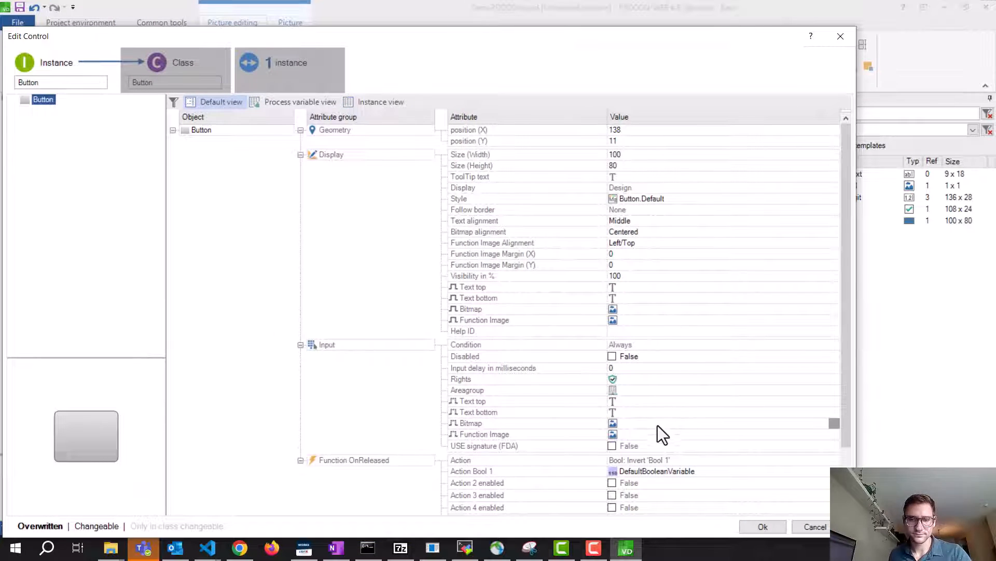
{"action": "scroll", "coordinate": [664, 420], "scroll_direction": "down", "scroll_amount": 1}
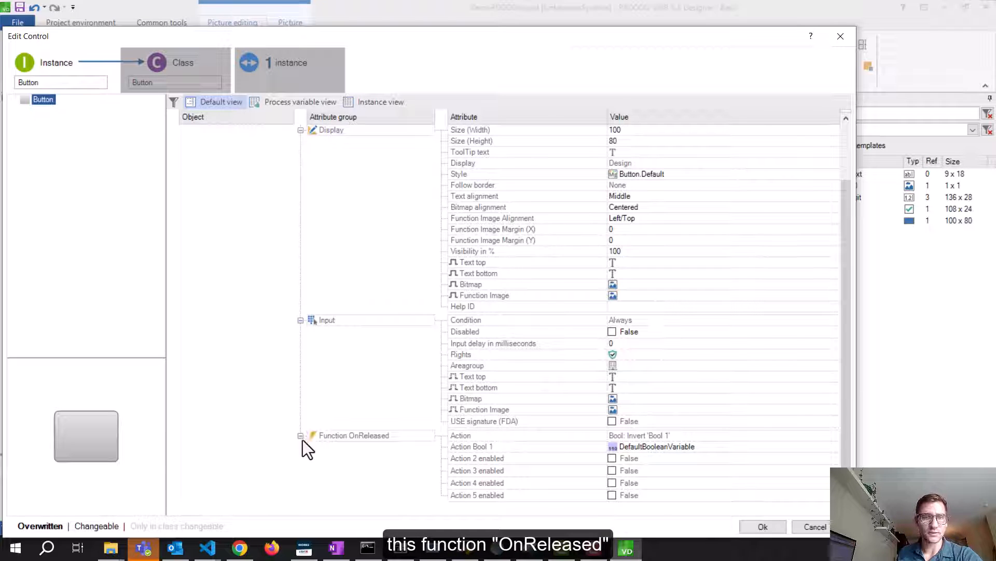
{"action": "left_click", "coordinate": [705, 448]}
{"action": "left_click", "coordinate": [627, 444]}
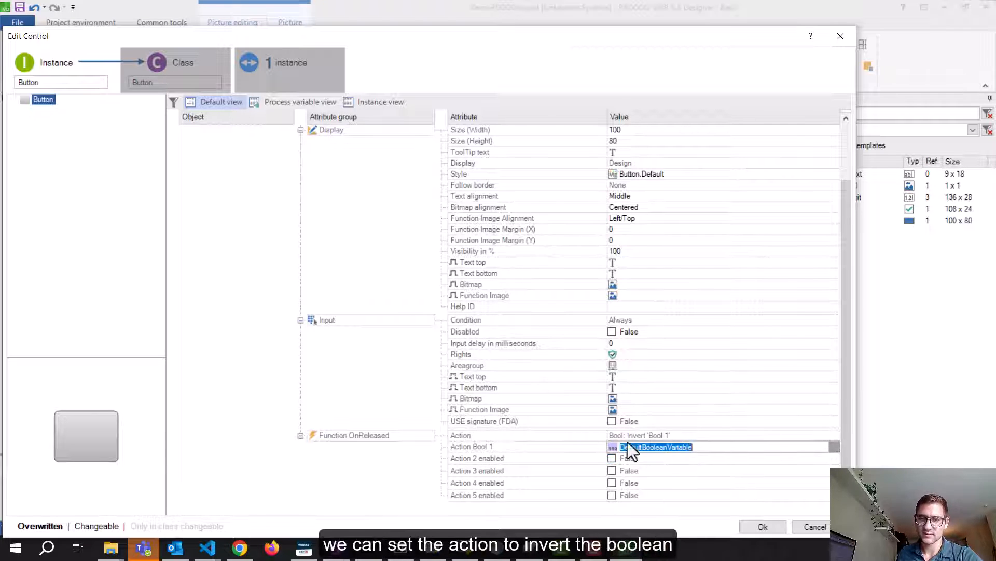
{"action": "left_click", "coordinate": [678, 436]}
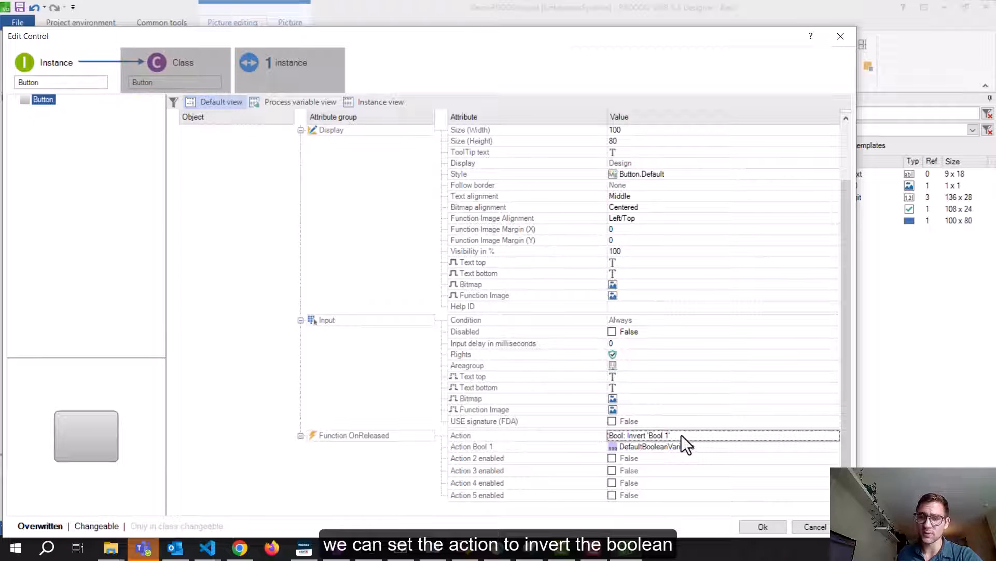
{"action": "left_click", "coordinate": [693, 445]}
{"action": "left_click", "coordinate": [834, 446]}
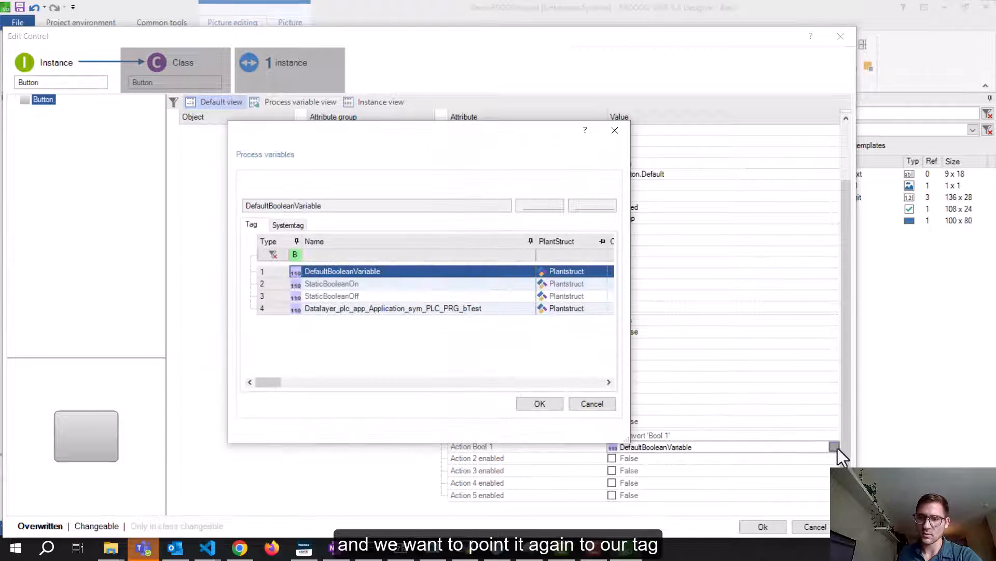
{"action": "left_click", "coordinate": [281, 309]}
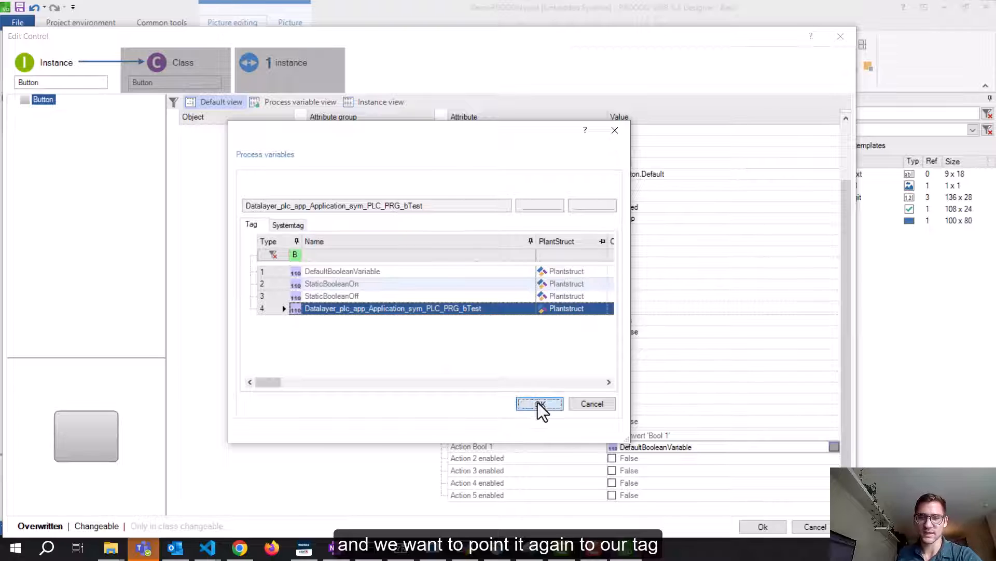
{"action": "left_click", "coordinate": [539, 404]}
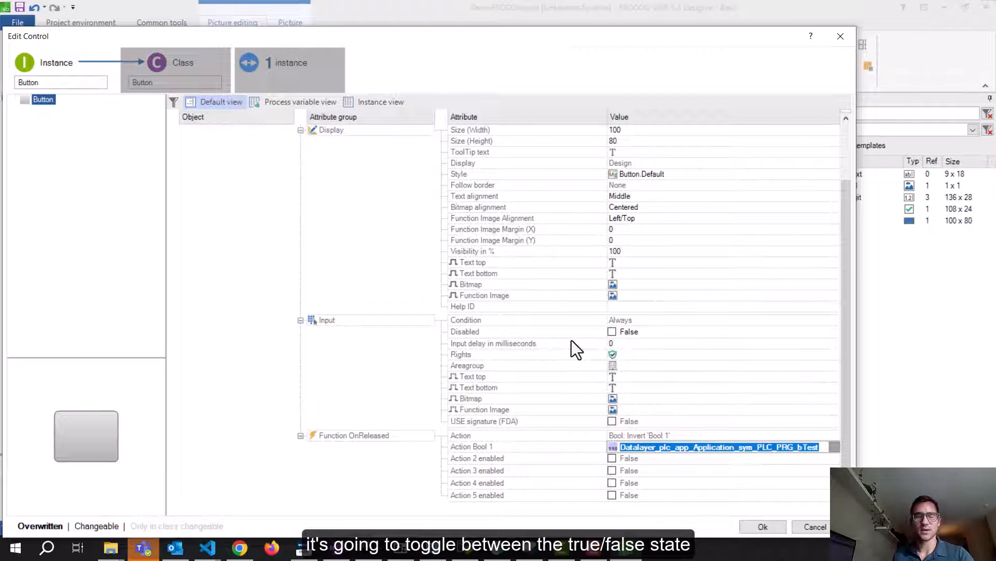
{"action": "left_click", "coordinate": [763, 526]}
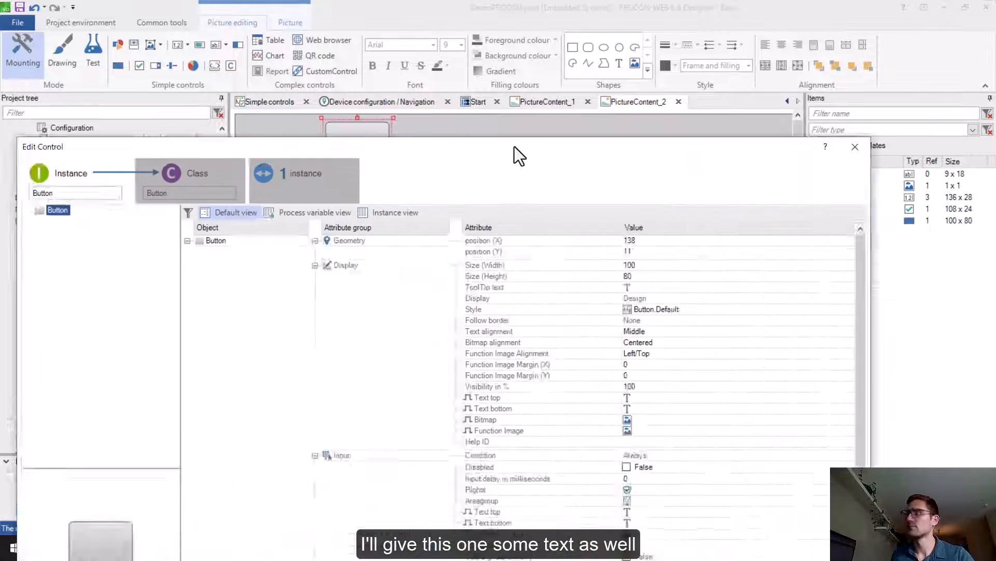
Enter 'Toggle' and 'PLC B' into the button's input top and bottom labels
{"action": "left_click_drag", "start_coordinate": [515, 147], "coordinate": [468, 74]}
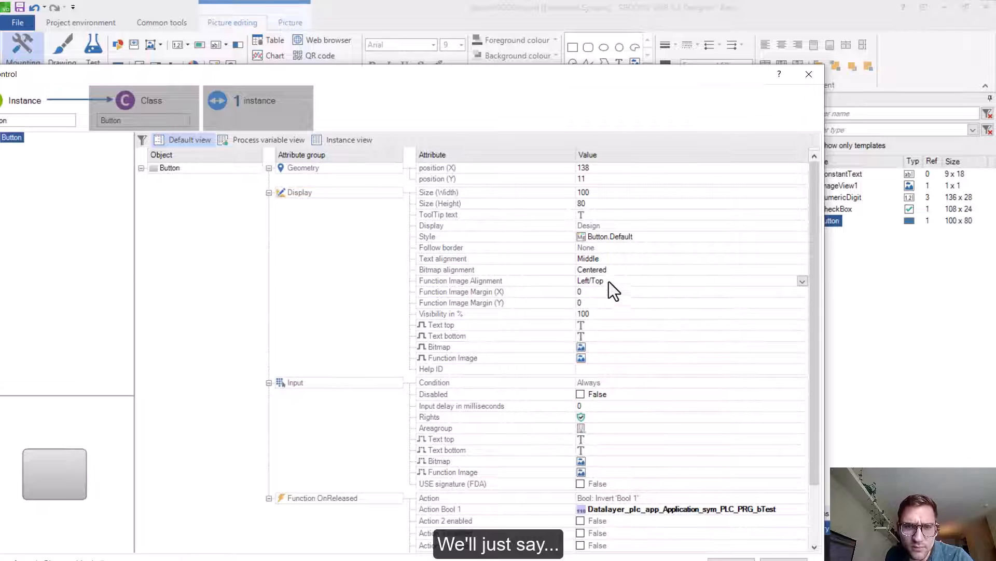
{"action": "left_click", "coordinate": [611, 226]}
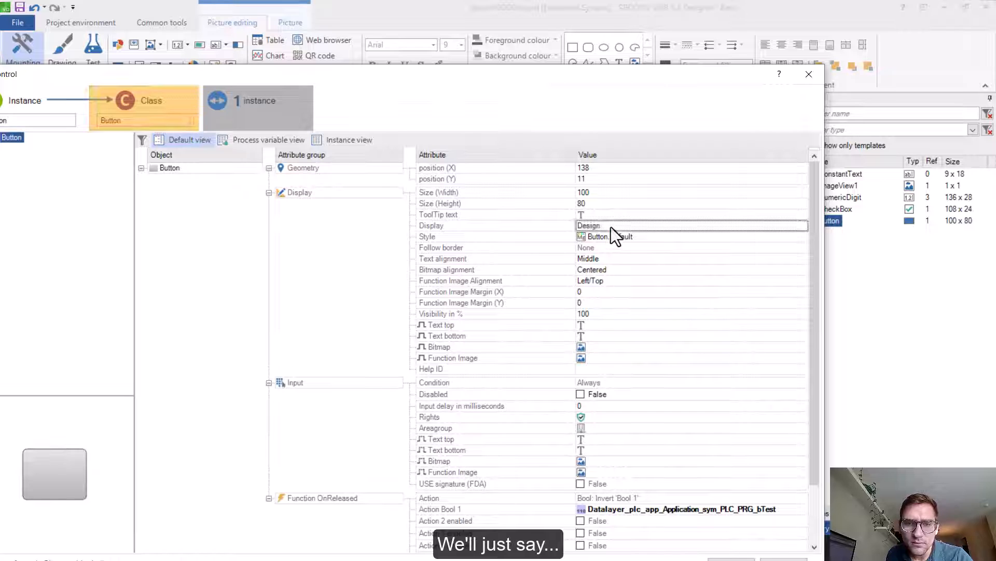
{"action": "left_click", "coordinate": [600, 215]}
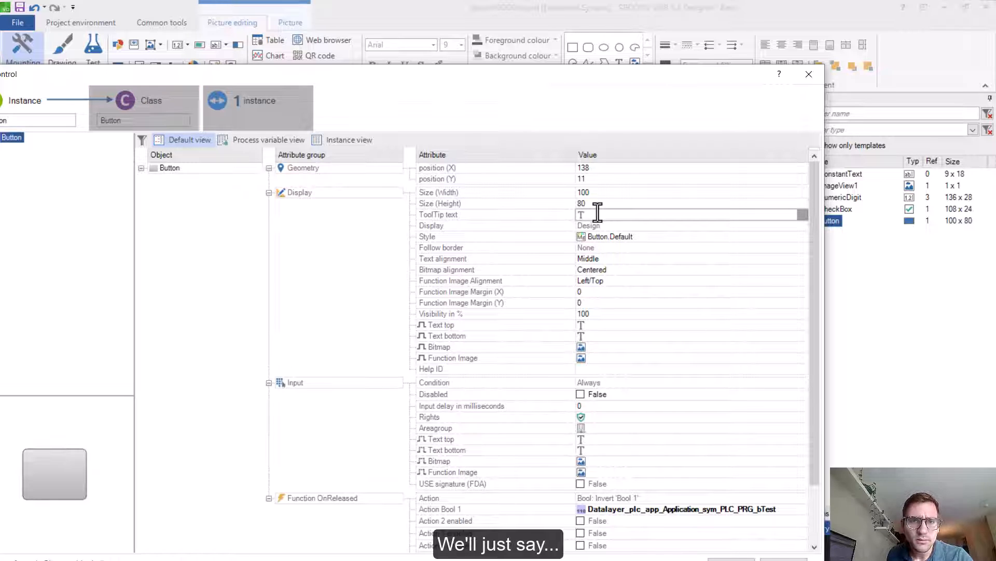
{"action": "left_click", "coordinate": [596, 439]}
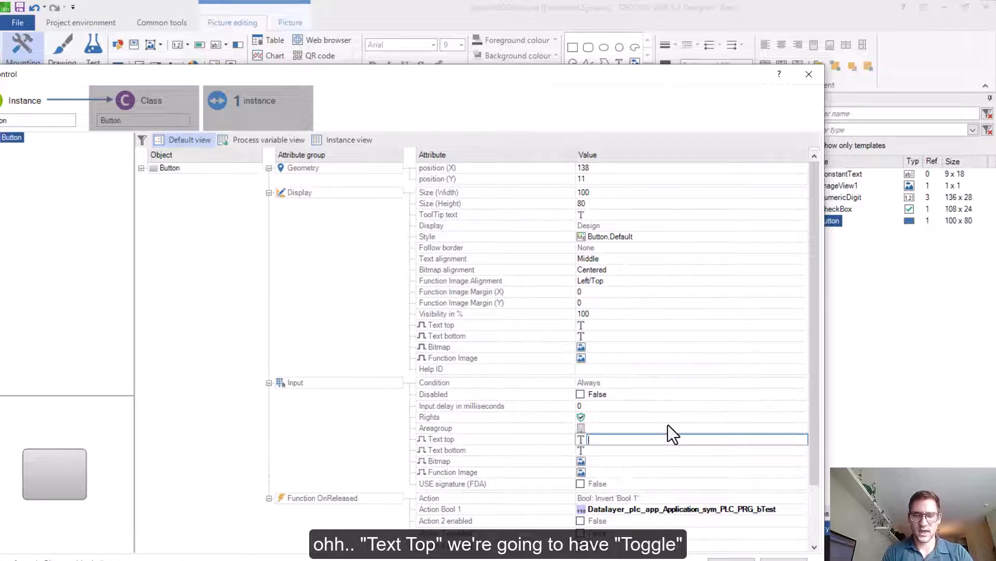
{"action": "type", "text": "Toggle"}
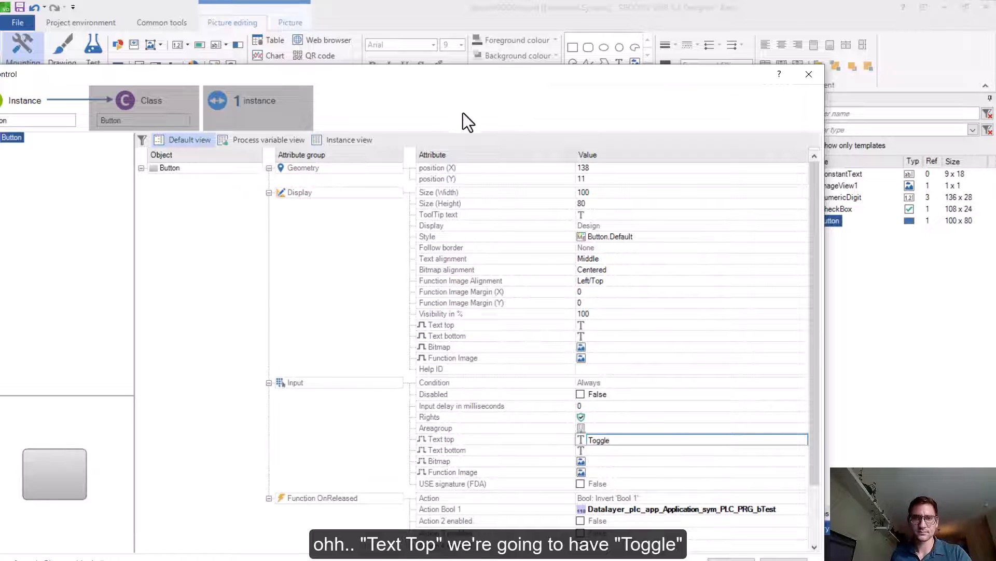
{"action": "left_click", "coordinate": [618, 453]}
{"action": "type", "text": "PLC Bool"}
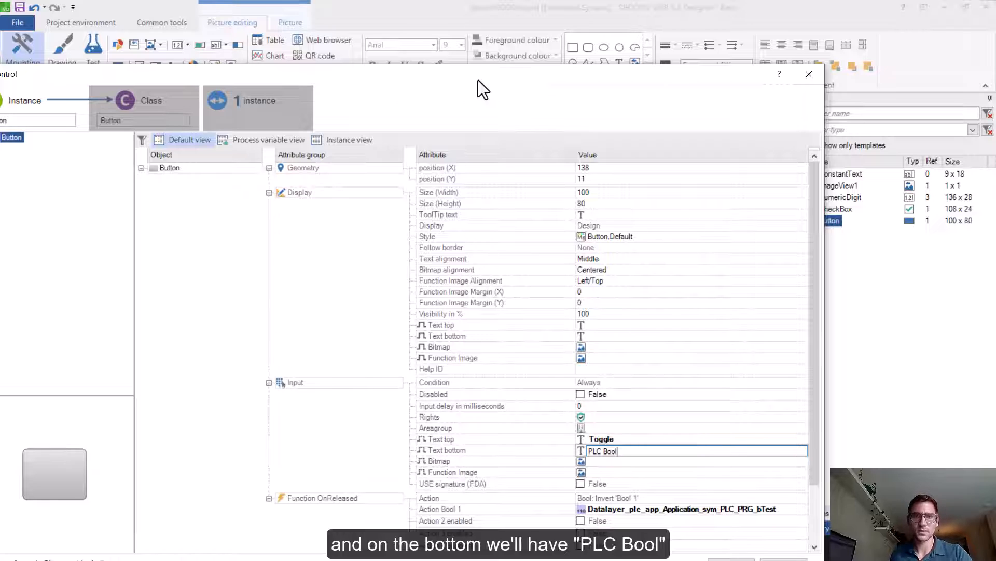
{"action": "left_click_drag", "start_coordinate": [478, 80], "coordinate": [484, 22]}
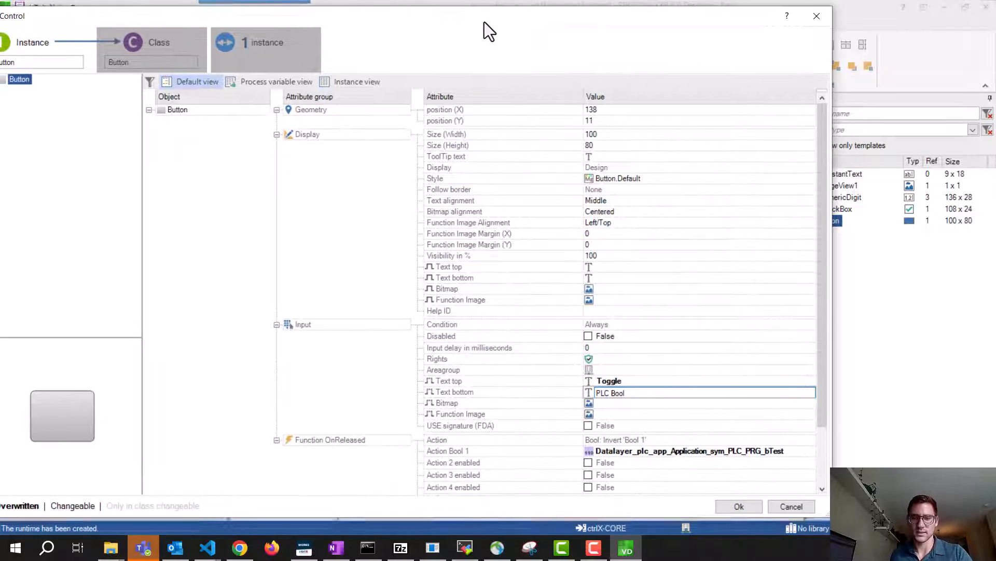
{"action": "left_click", "coordinate": [726, 506]}
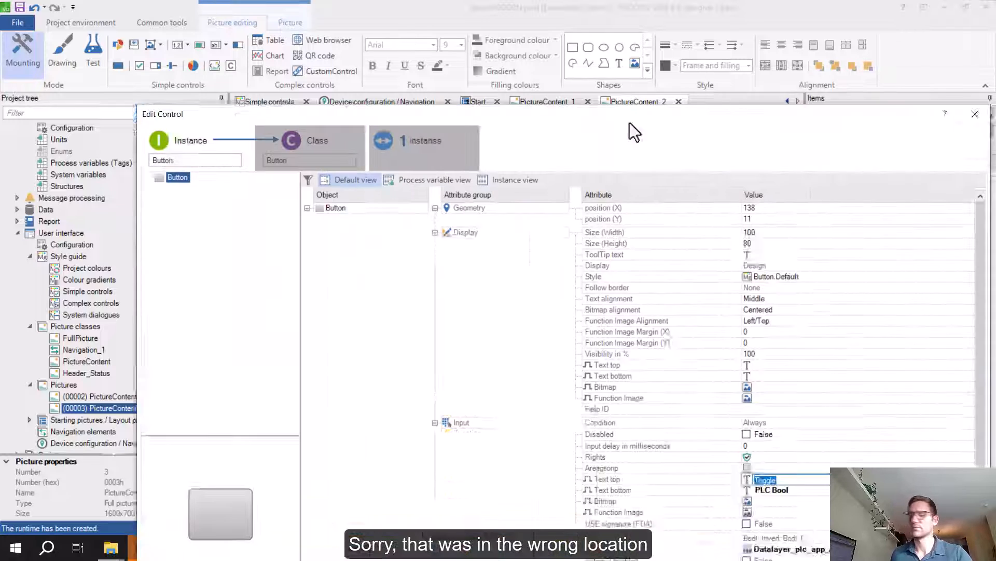
Move 'Toggle' and 'PLC Bool' into the Display Text top and Text bottom fields
{"action": "left_click_drag", "start_coordinate": [630, 123], "coordinate": [580, 42]}
{"action": "key", "text": "ctrl+x"}
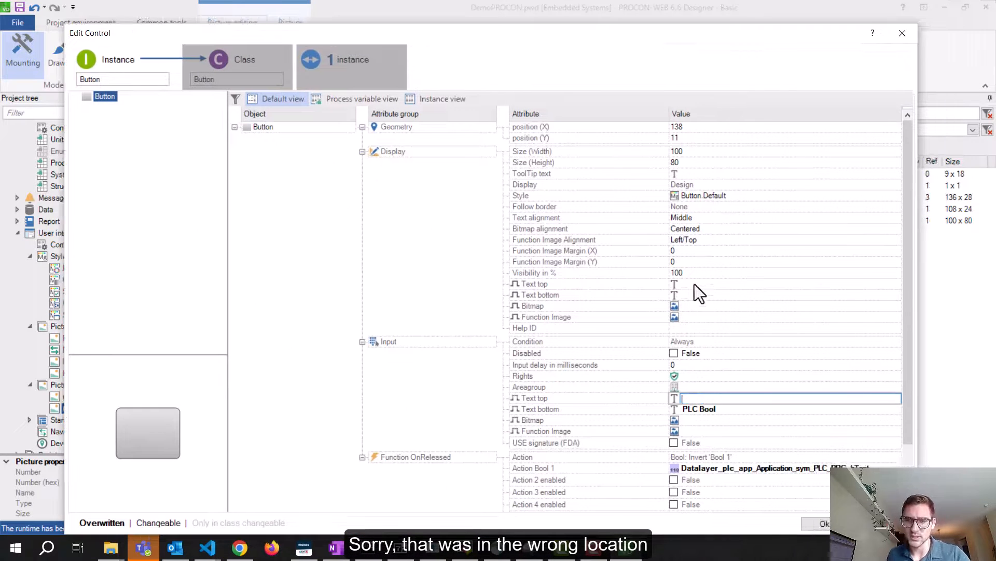
{"action": "left_click", "coordinate": [694, 285]}
{"action": "key", "text": "ctrl+v"}
{"action": "left_click", "coordinate": [740, 410]}
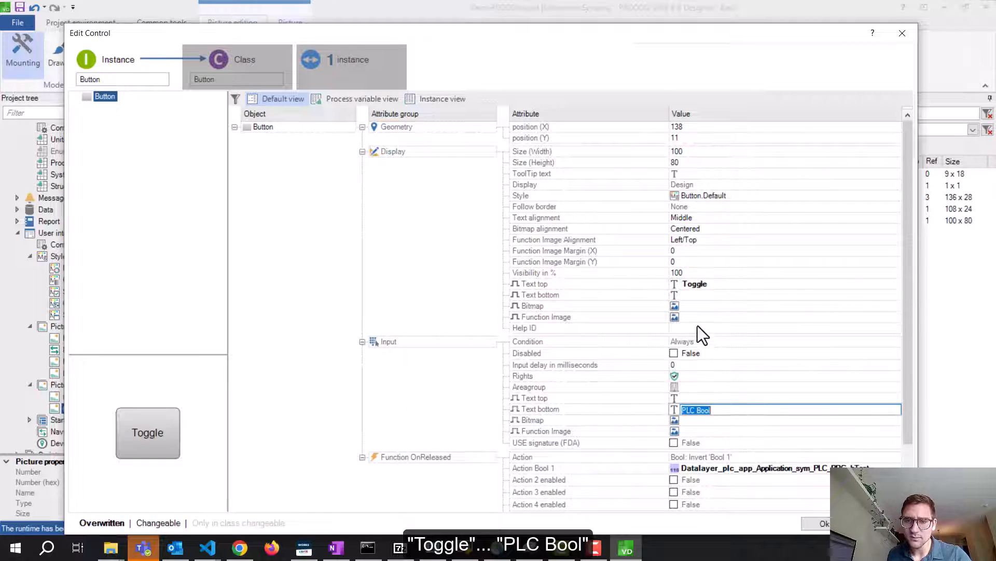
{"action": "key", "text": "ctrl+x"}
{"action": "left_click", "coordinate": [689, 294]}
{"action": "key", "text": "ctrl+v"}
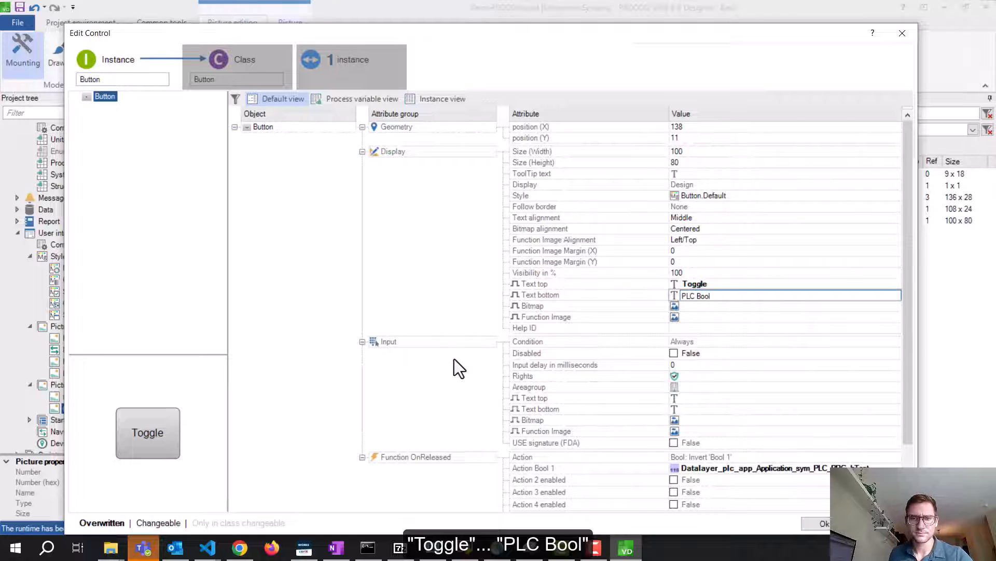
{"action": "key", "text": "Return"}
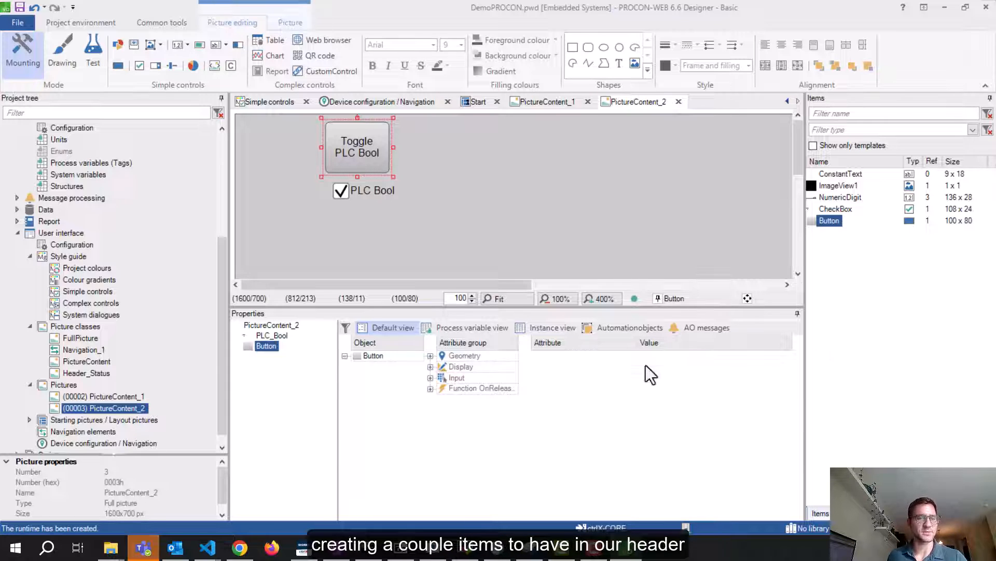
Open Header_Status from Picture classes, then select the Pictures folder
{"action": "left_click", "coordinate": [101, 371]}
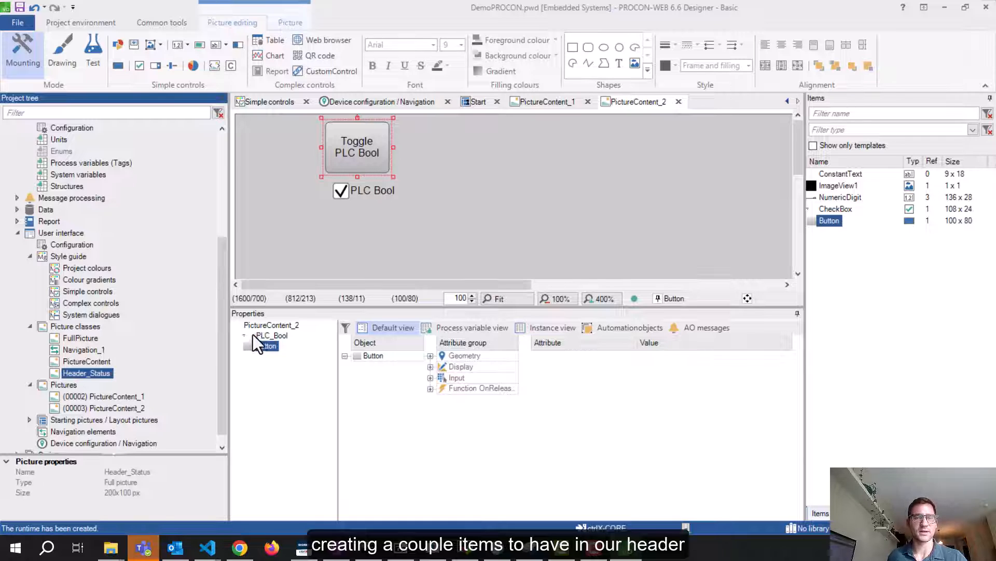
{"action": "double_click", "coordinate": [75, 372]}
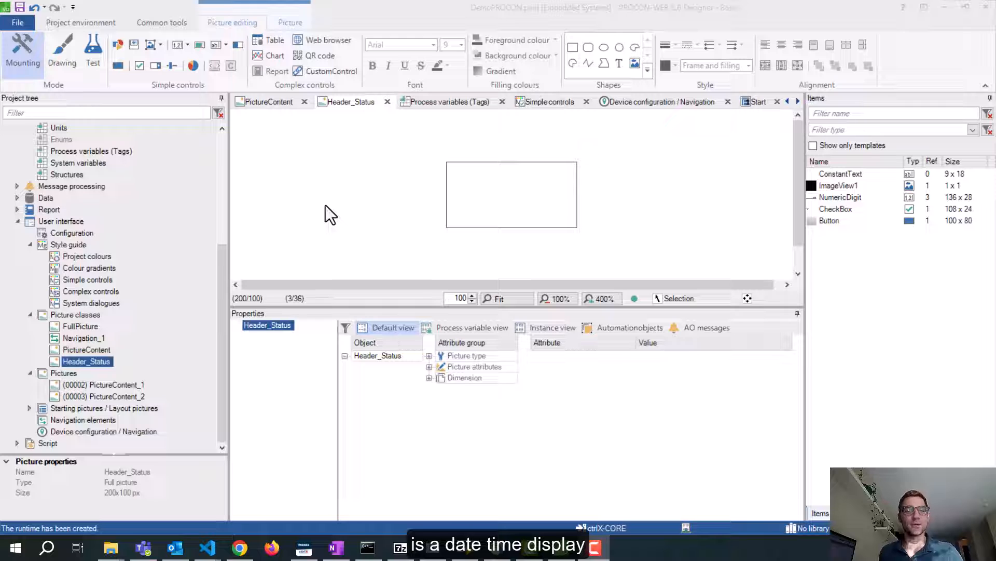
{"action": "left_click", "coordinate": [69, 373]}
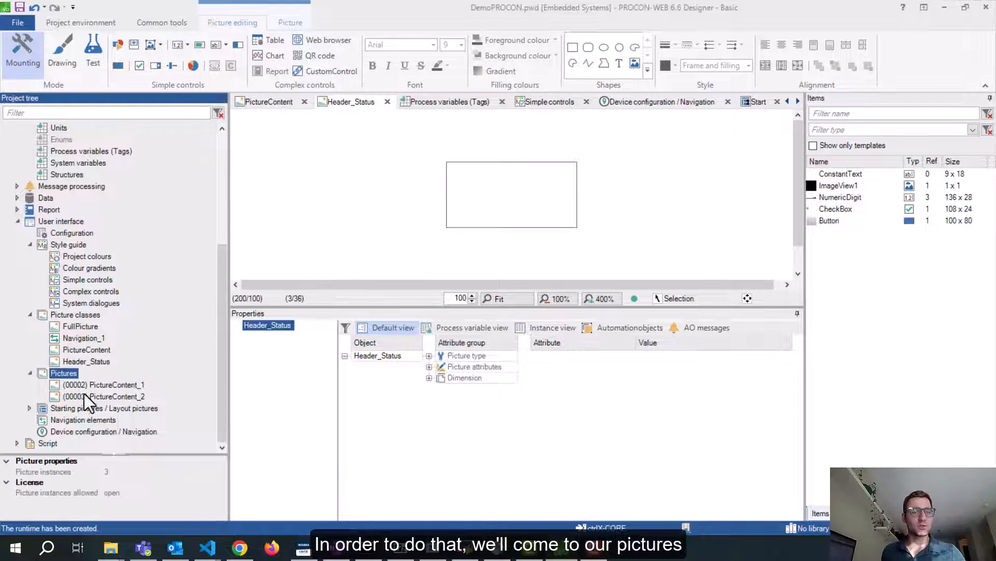
Add a new picture based on Header_Status and rename its instance to Status_Time
{"action": "right_click", "coordinate": [67, 374]}
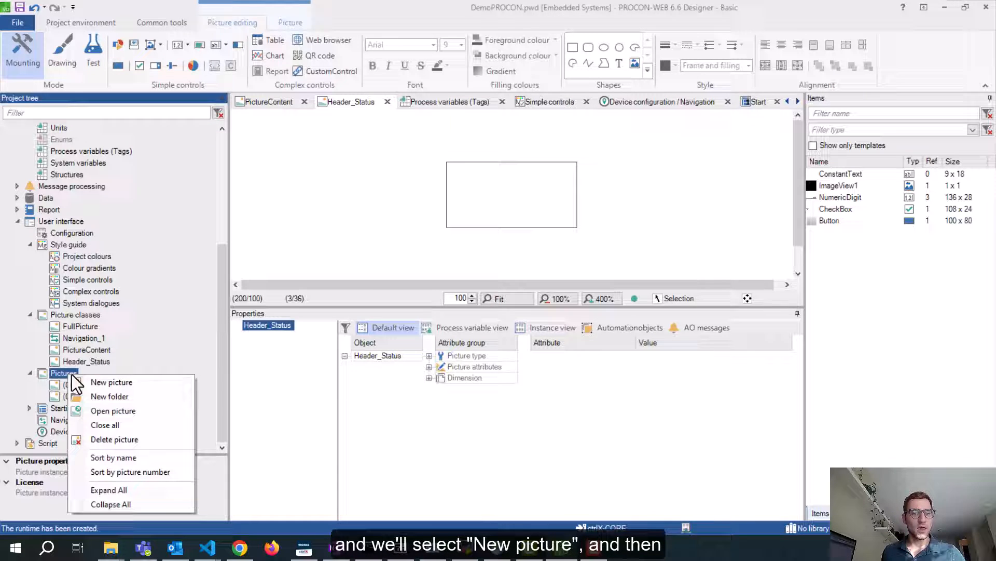
{"action": "left_click", "coordinate": [105, 384]}
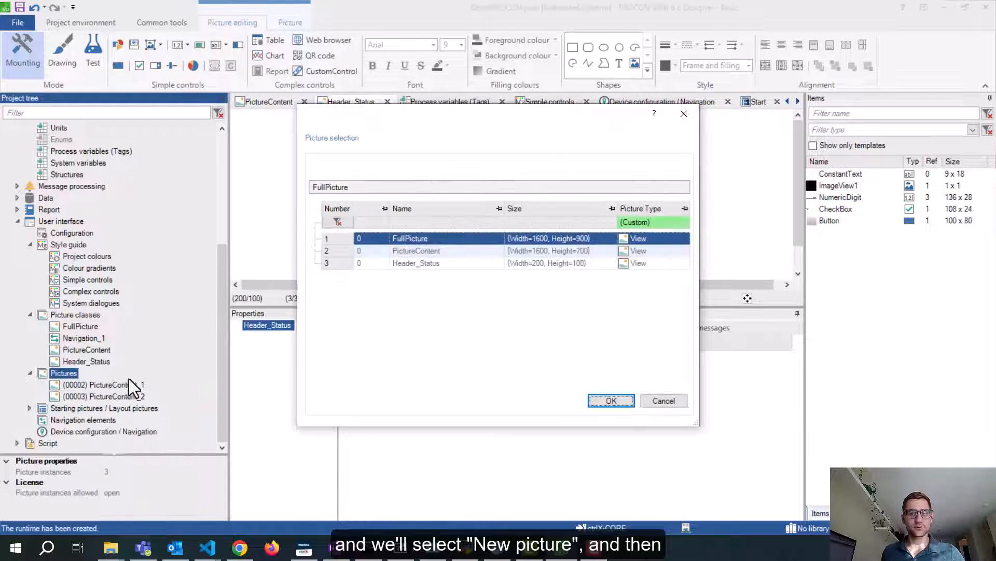
{"action": "left_click", "coordinate": [340, 267]}
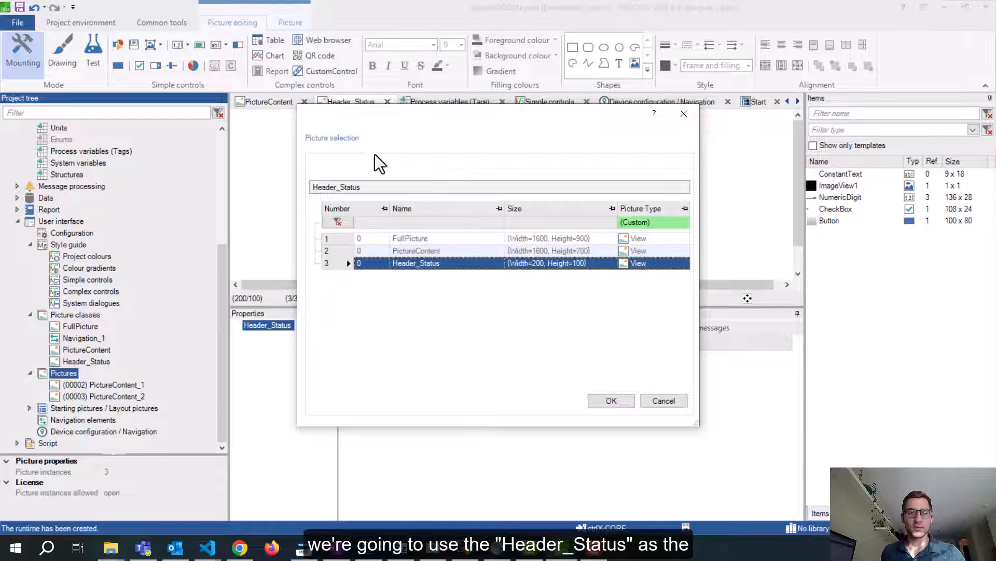
{"action": "left_click_drag", "start_coordinate": [413, 113], "coordinate": [380, 114]}
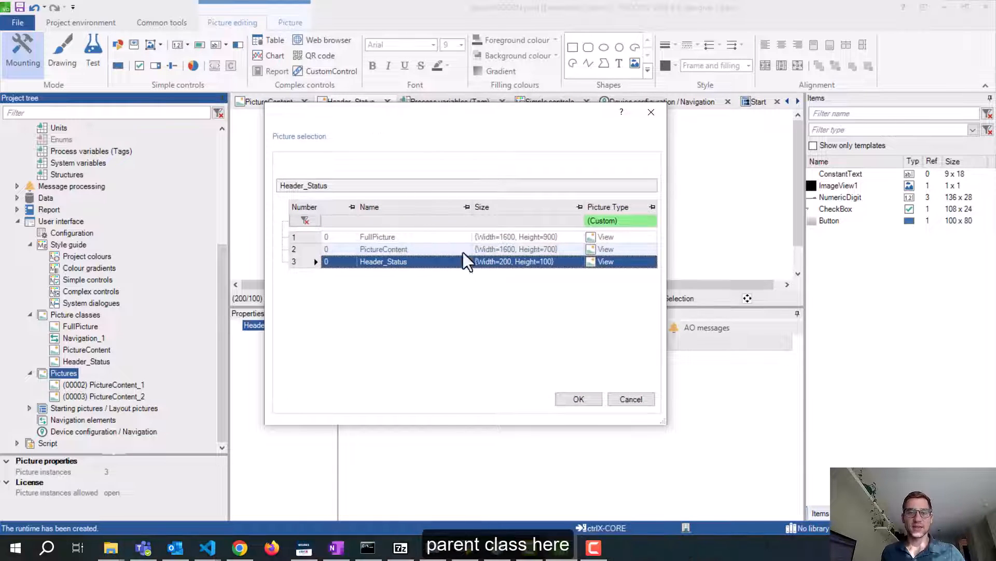
{"action": "left_click", "coordinate": [578, 398]}
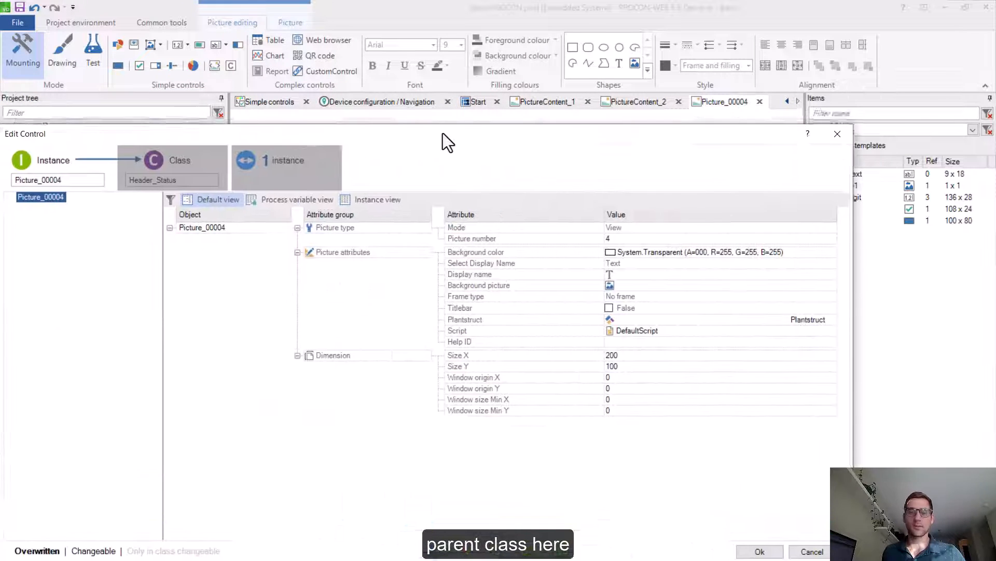
{"action": "left_click_drag", "start_coordinate": [443, 133], "coordinate": [512, 95]}
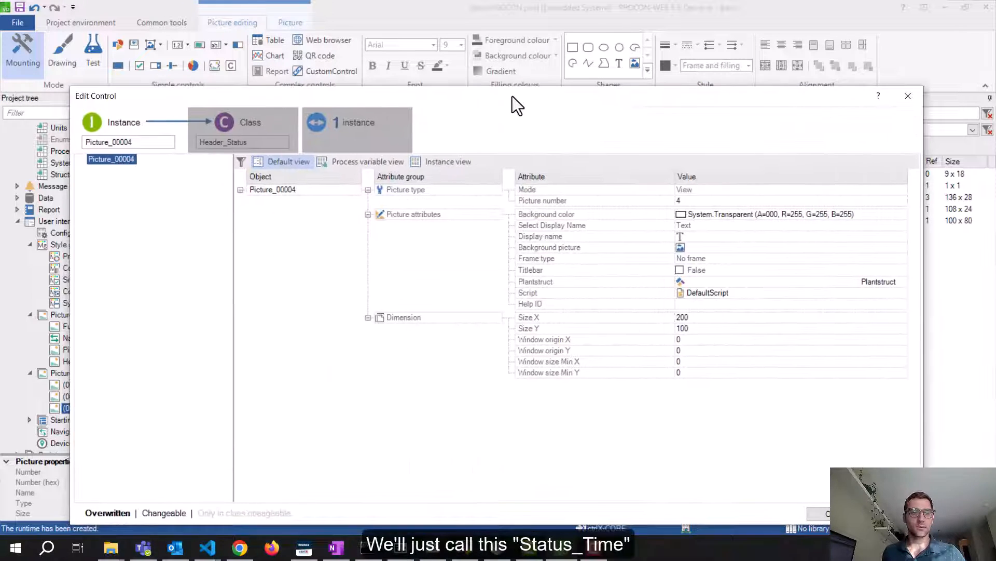
{"action": "double_click", "coordinate": [162, 146]}
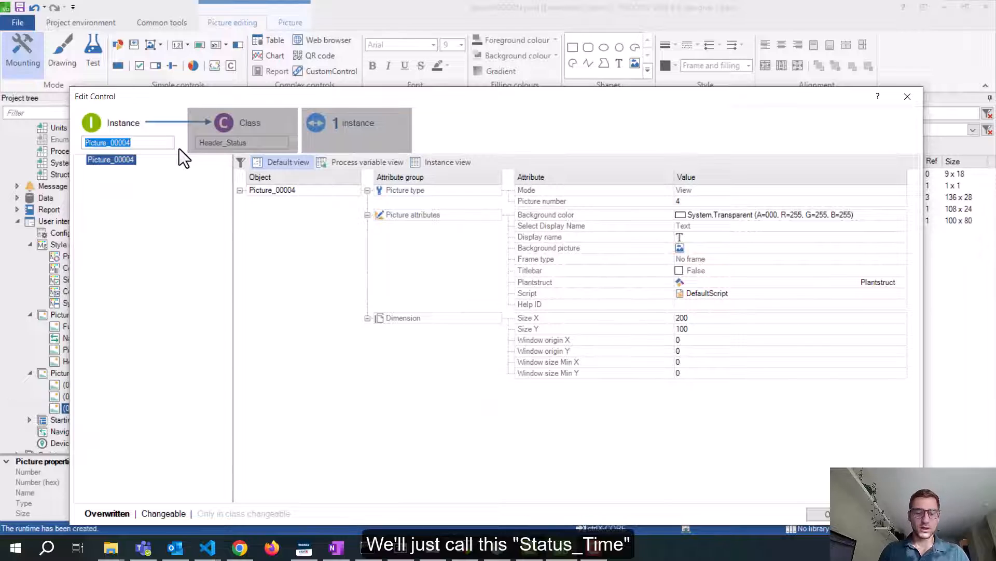
{"action": "type", "text": "Status_"}
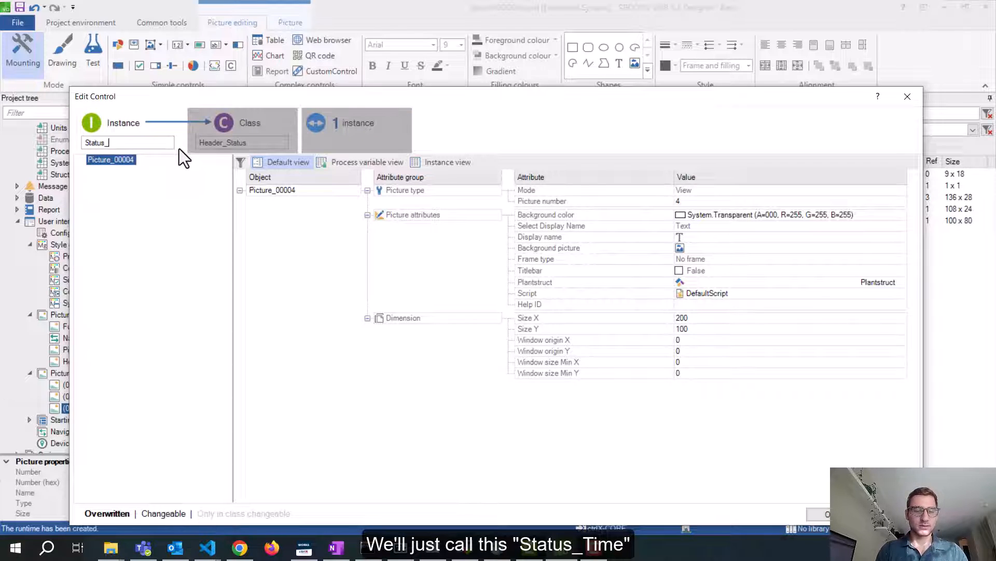
{"action": "type", "text": "Time"}
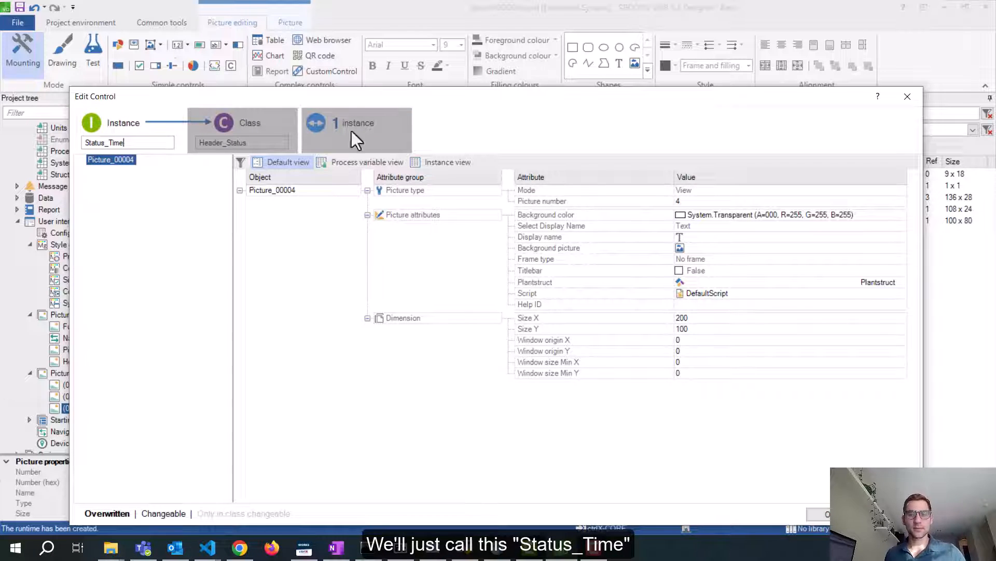
{"action": "left_click", "coordinate": [819, 514]}
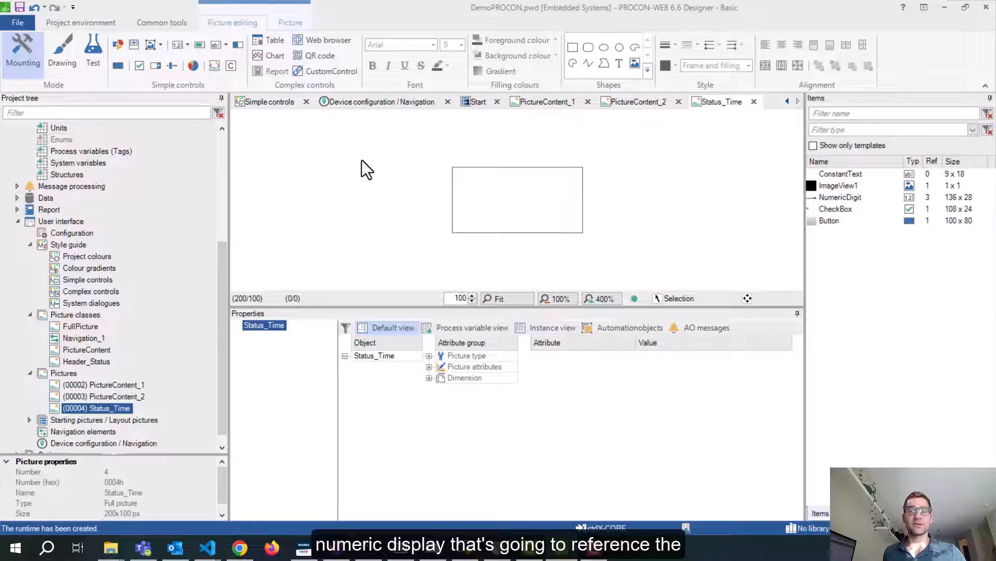
Add a numeric digit field named DateTime to the picture
{"action": "left_click", "coordinate": [186, 47]}
{"action": "left_click", "coordinate": [201, 62]}
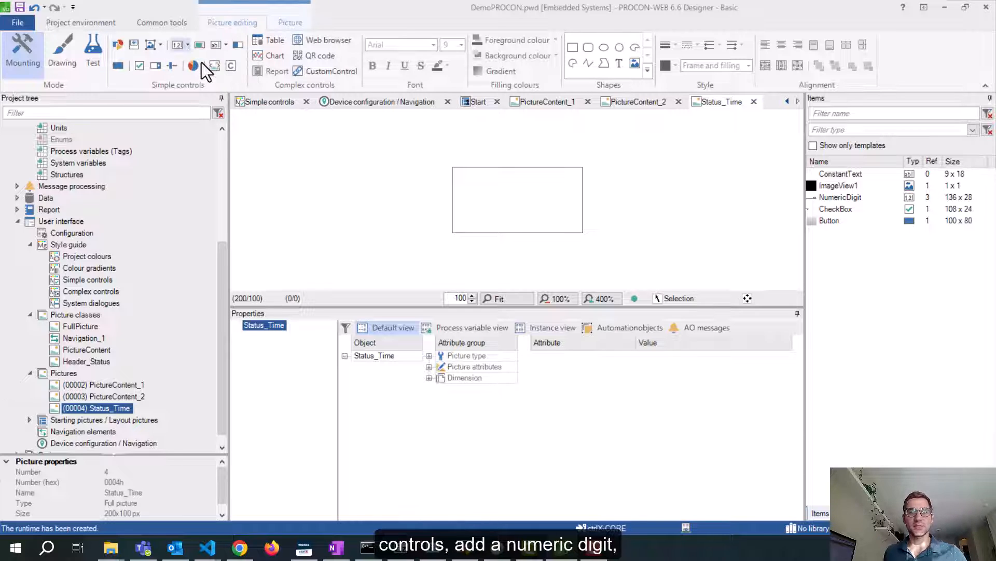
{"action": "left_click_drag", "start_coordinate": [995, 151], "coordinate": [524, 84]}
{"action": "double_click", "coordinate": [299, 132]}
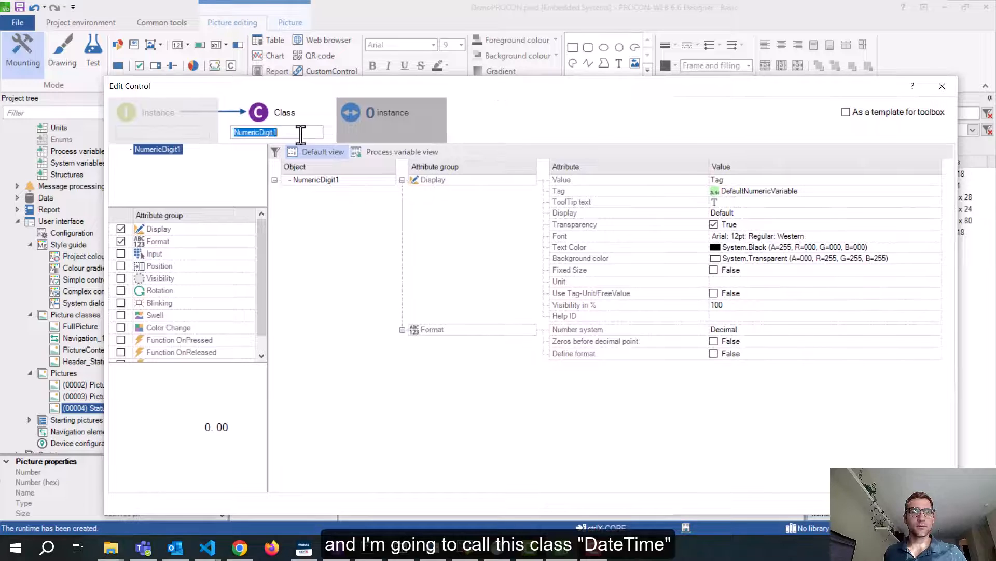
{"action": "type", "text": "DateTime"}
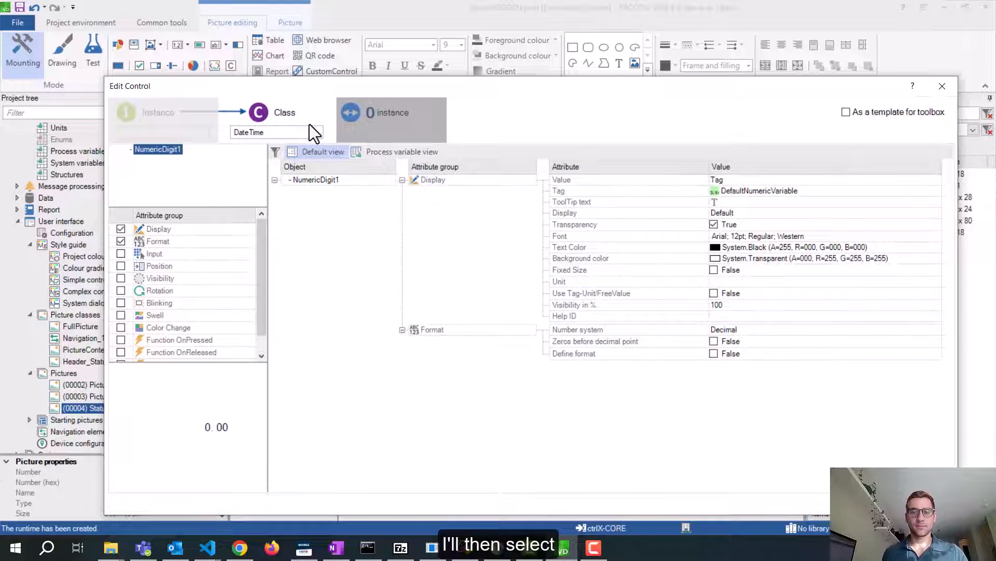
Bind the DateTime field to the __Current_UTCTime system tag
{"action": "left_click", "coordinate": [809, 190]}
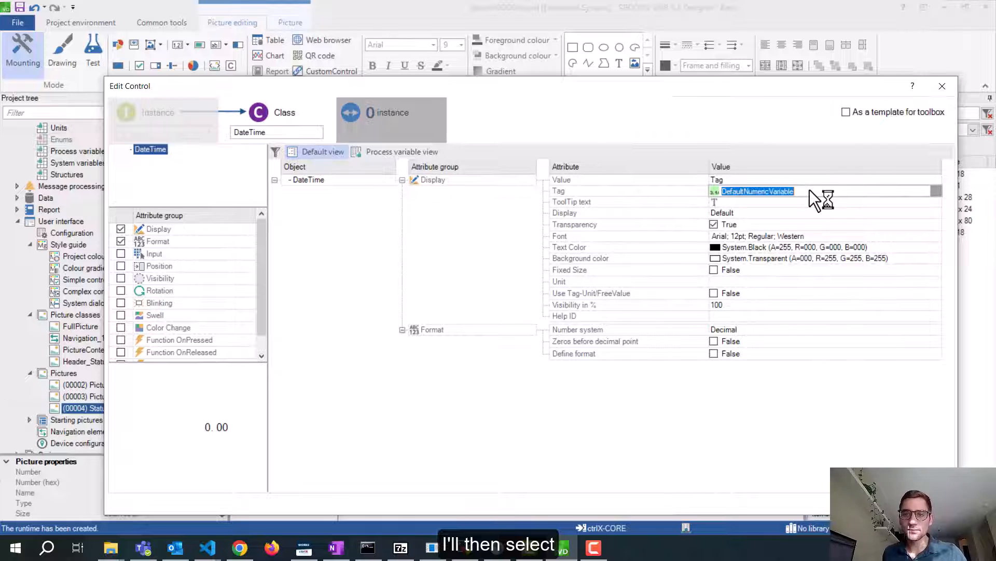
{"action": "left_click", "coordinate": [937, 191]}
{"action": "left_click", "coordinate": [394, 240]}
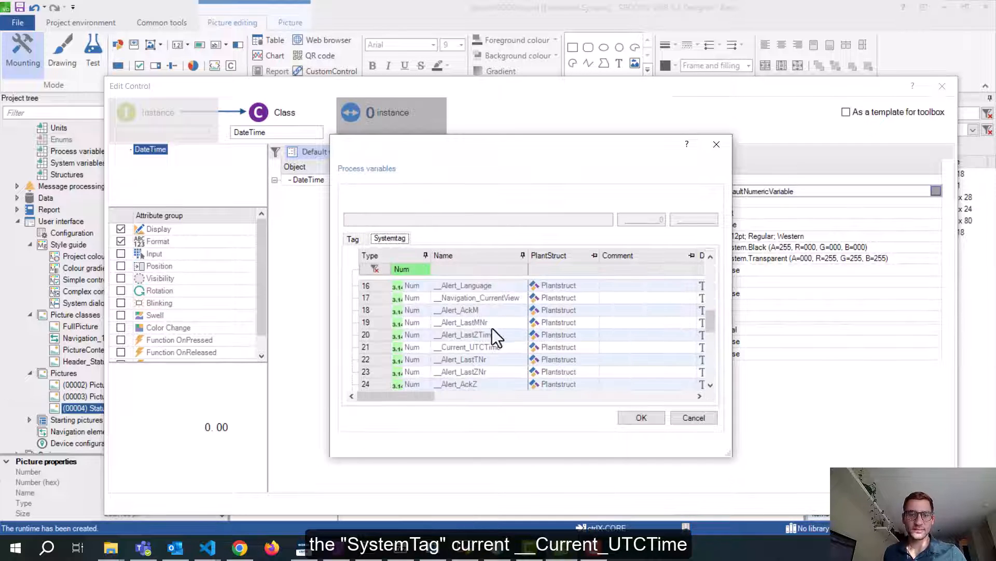
{"action": "left_click", "coordinate": [491, 348]}
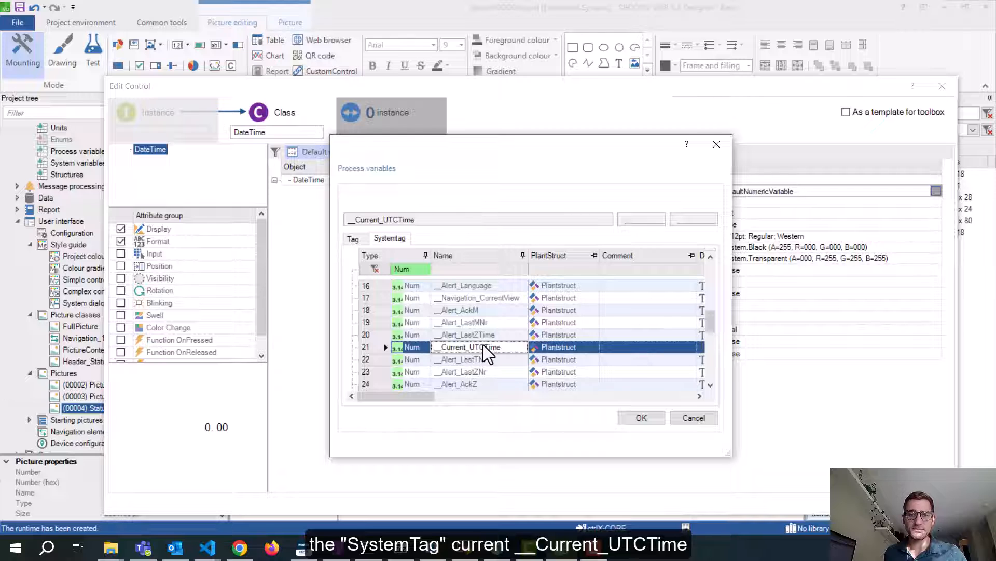
{"action": "left_click", "coordinate": [353, 239]}
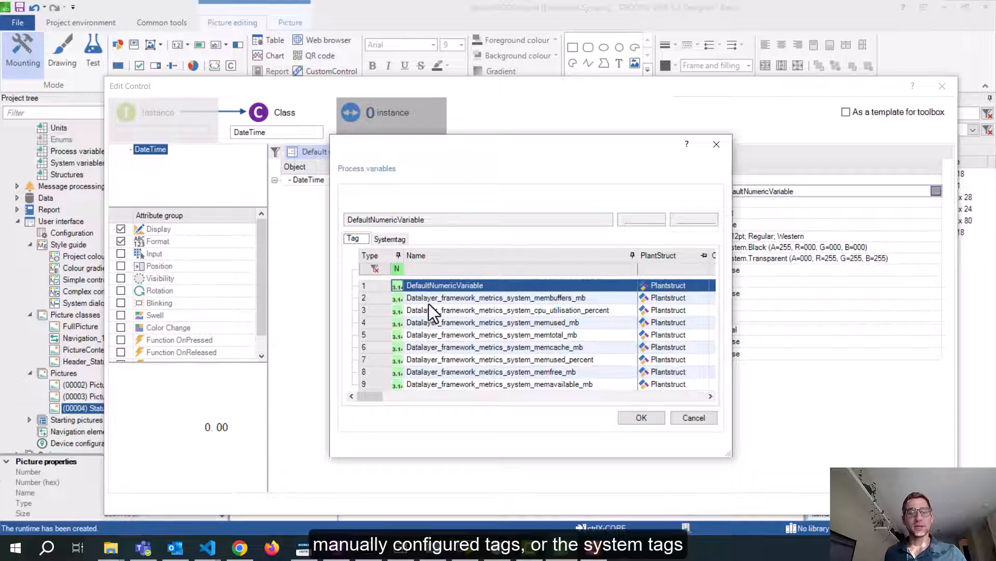
{"action": "left_click", "coordinate": [390, 238]}
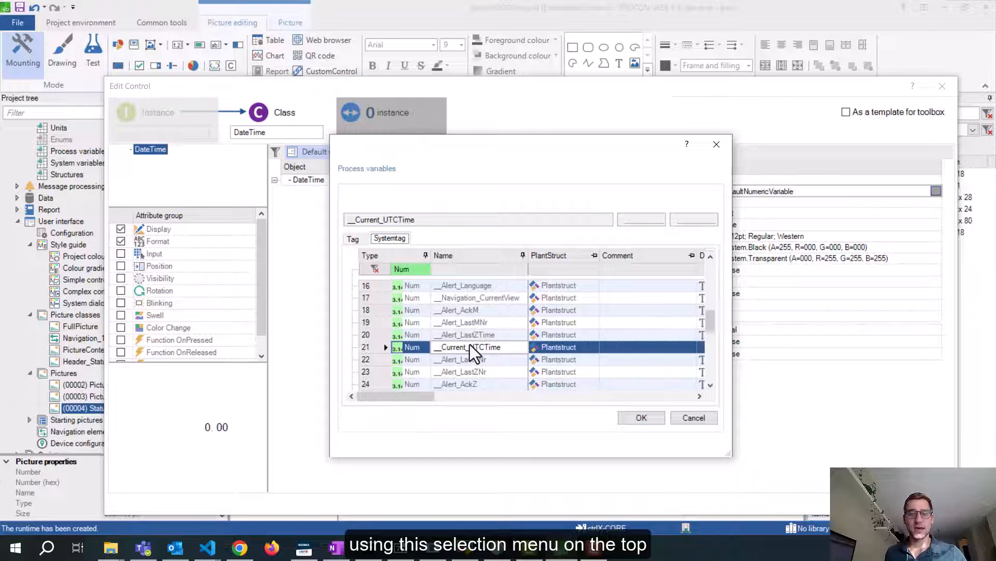
{"action": "left_click", "coordinate": [445, 348]}
{"action": "left_click", "coordinate": [639, 418]}
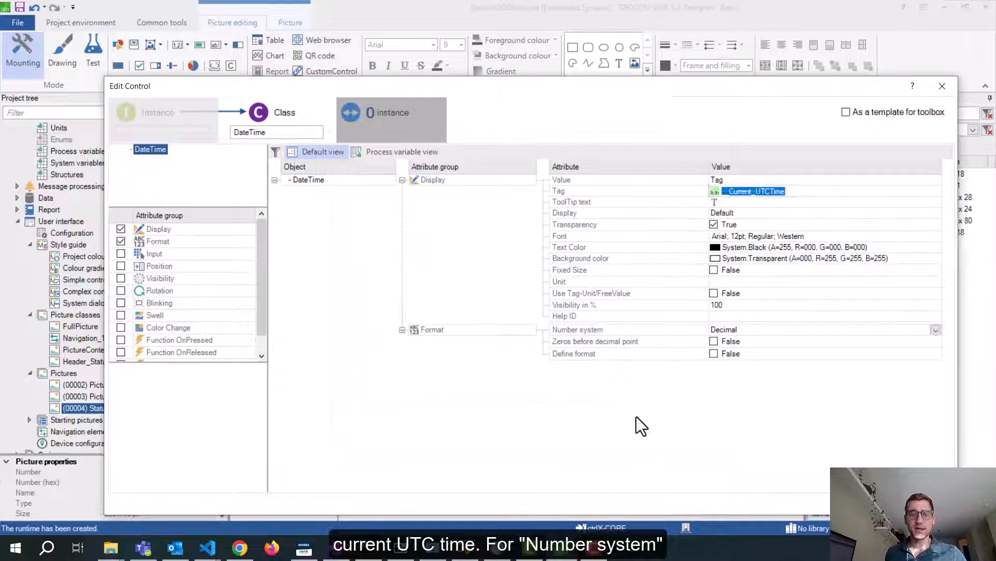
Set the number system to Datetime and centre the readout in the picture
{"action": "left_click", "coordinate": [756, 330]}
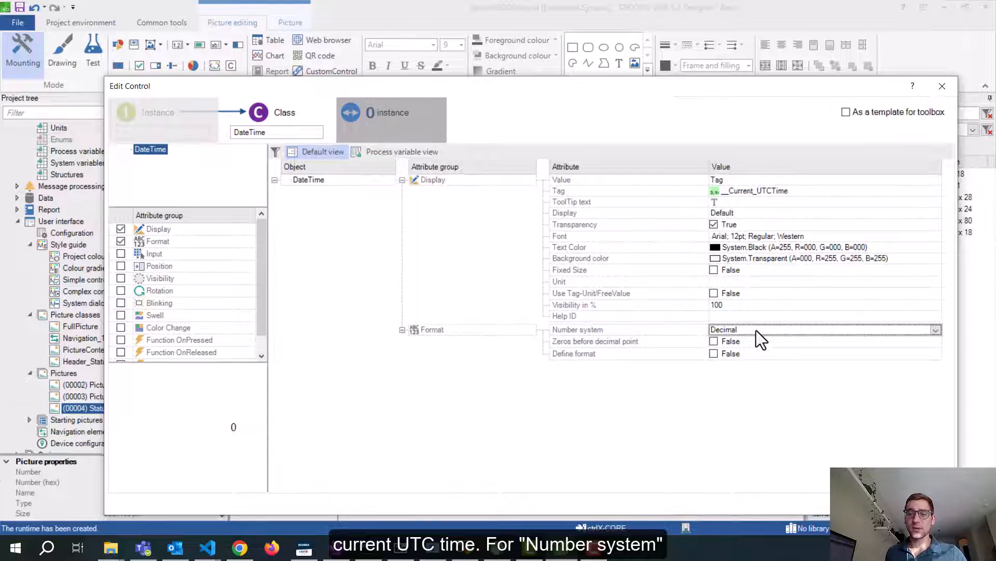
{"action": "left_click", "coordinate": [935, 330]}
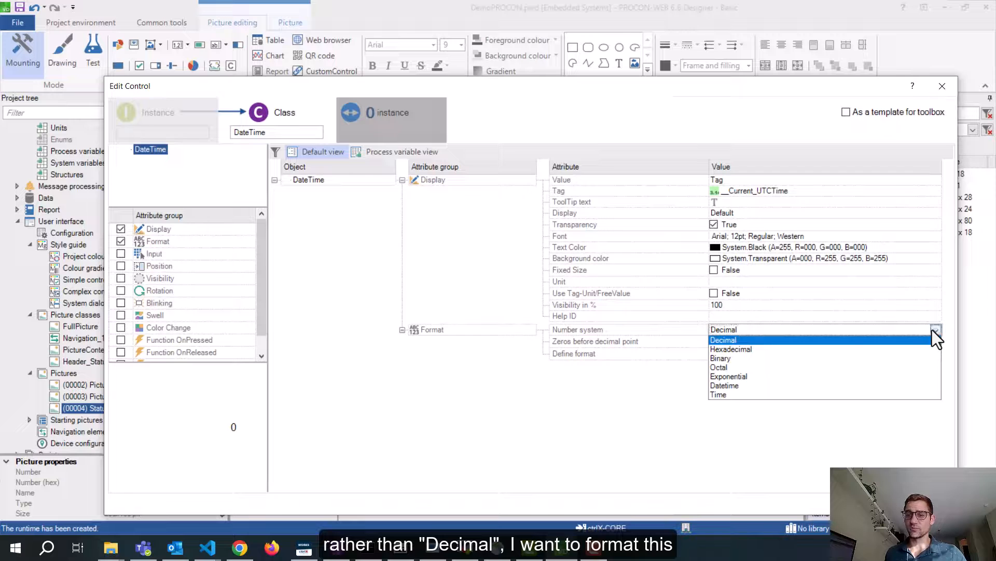
{"action": "left_click", "coordinate": [743, 385]}
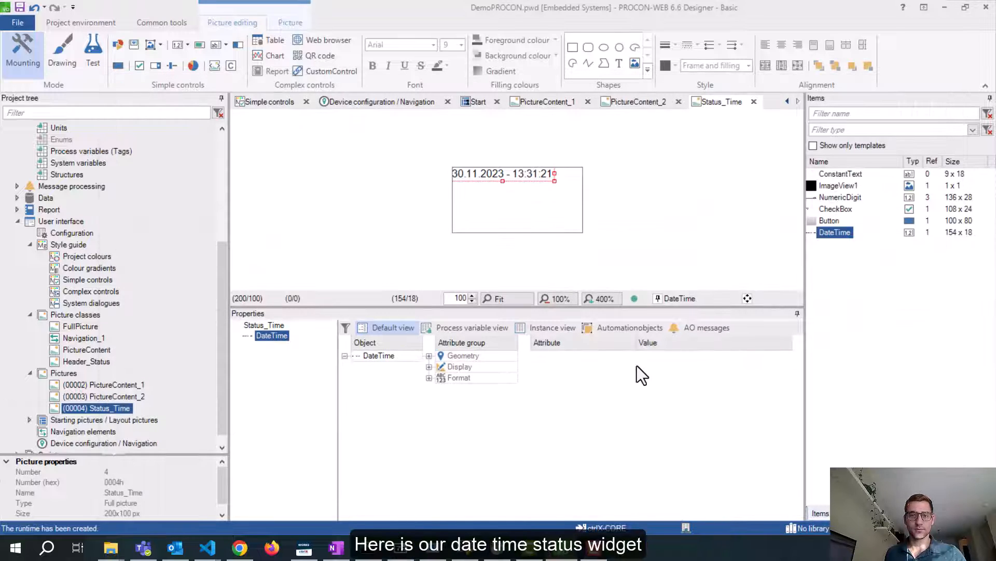
{"action": "left_click_drag", "start_coordinate": [524, 183], "coordinate": [526, 200]}
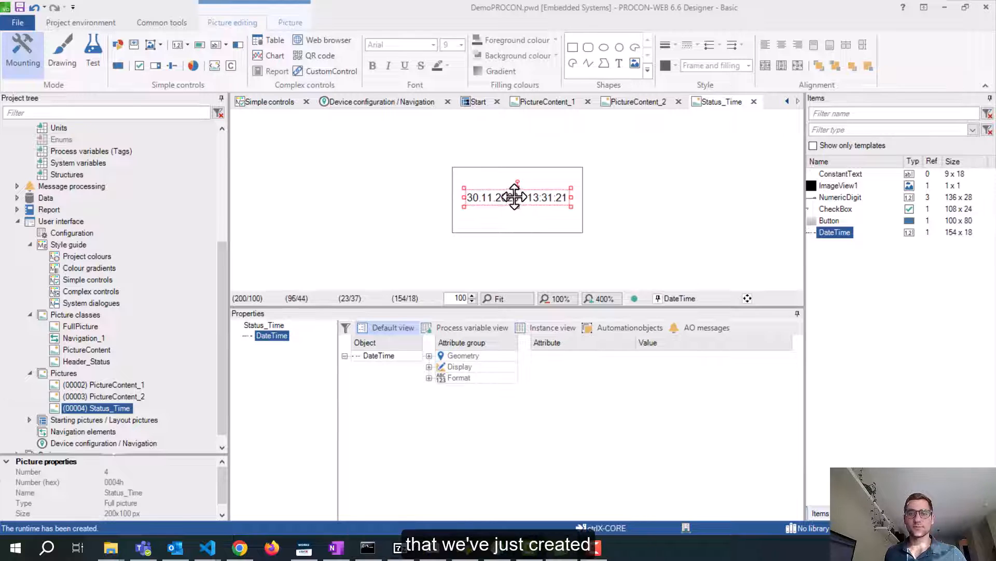
{"action": "left_click", "coordinate": [403, 196]}
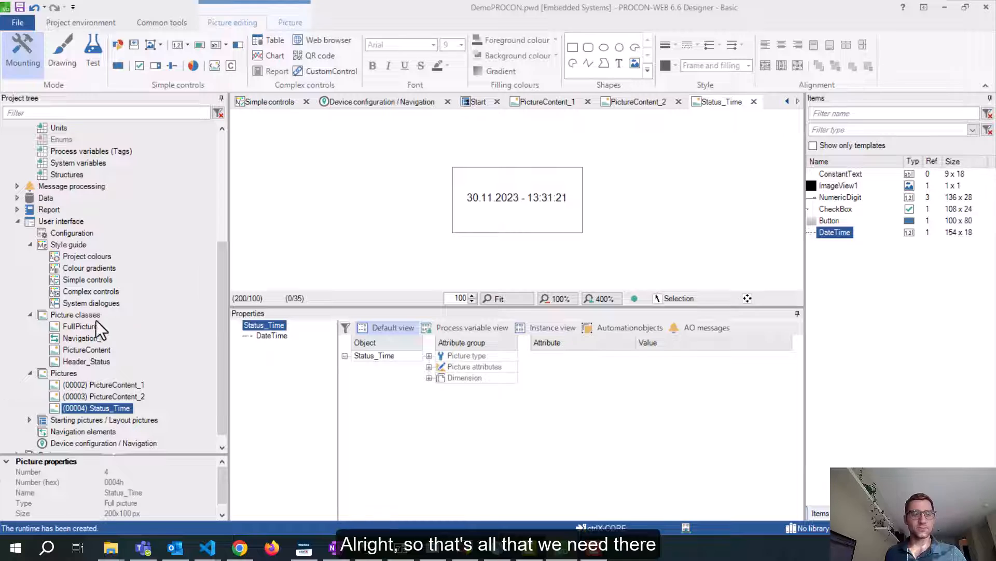
Add a new picture from the Header_Status class and rename its instance to Status_Nav
{"action": "right_click", "coordinate": [58, 375]}
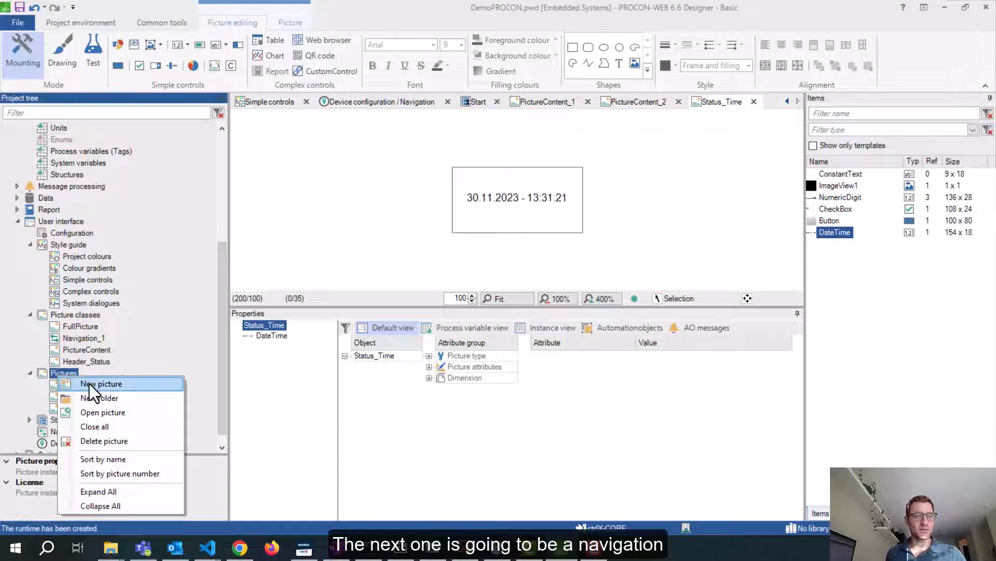
{"action": "left_click", "coordinate": [85, 390]}
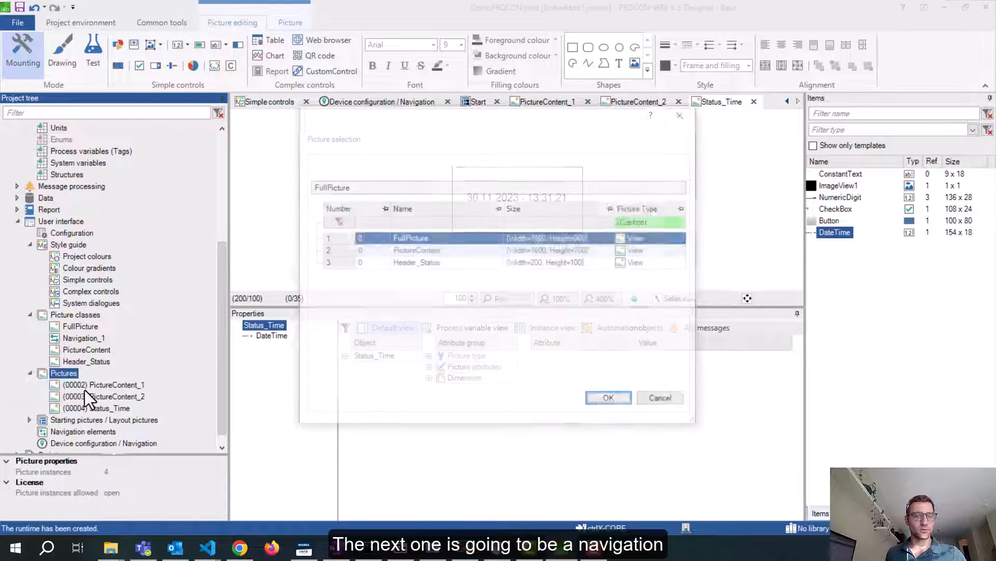
{"action": "left_click_drag", "start_coordinate": [506, 111], "coordinate": [743, 102]}
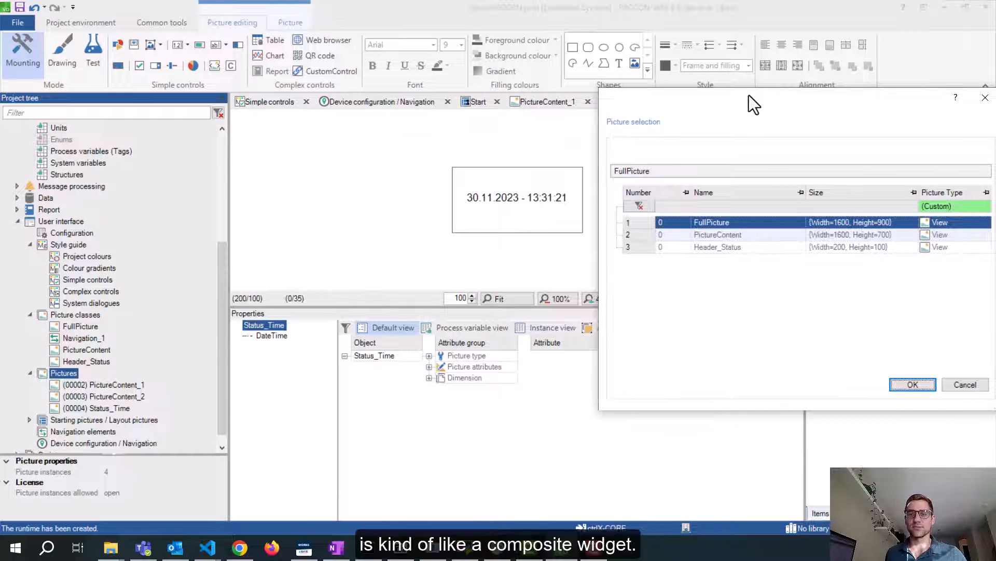
{"action": "left_click_drag", "start_coordinate": [748, 95], "coordinate": [735, 86]}
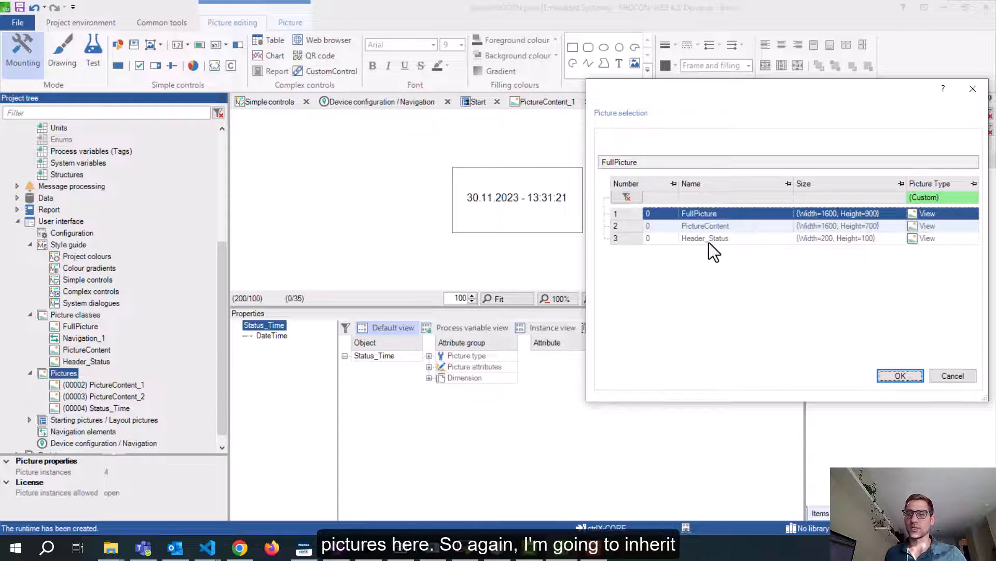
{"action": "left_click", "coordinate": [632, 236]}
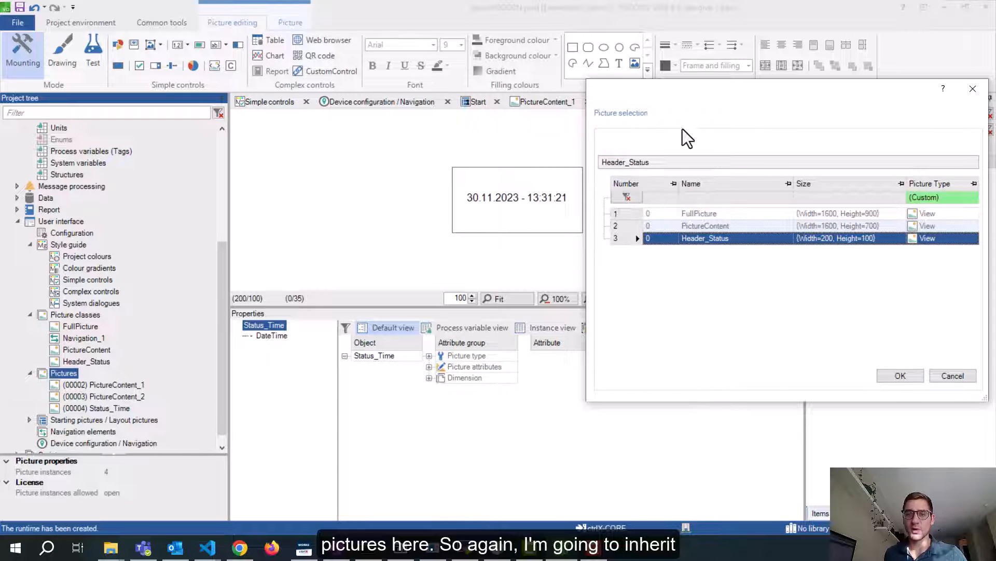
{"action": "left_click", "coordinate": [898, 375]}
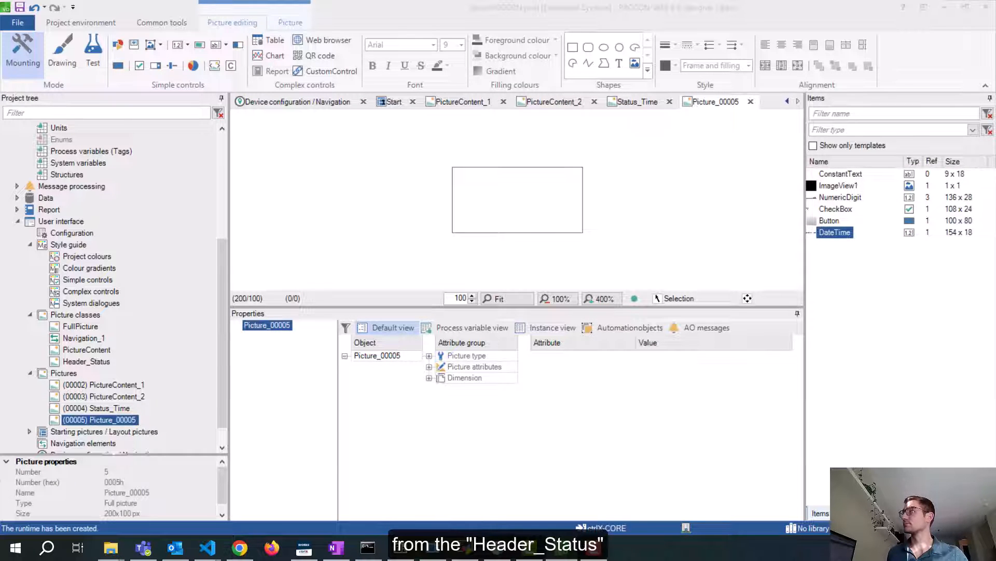
{"action": "left_click_drag", "start_coordinate": [995, 141], "coordinate": [793, 88]}
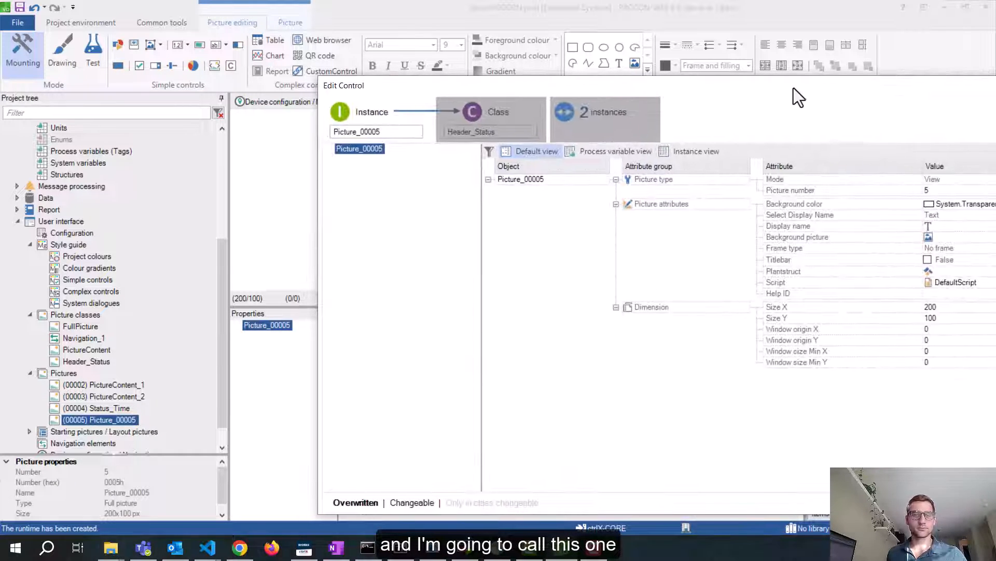
{"action": "double_click", "coordinate": [395, 130]}
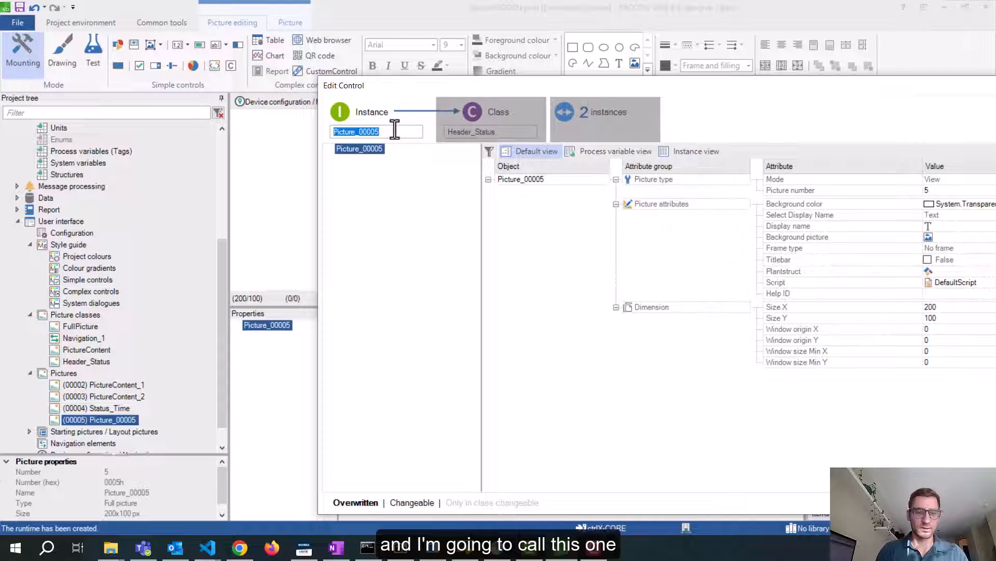
{"action": "type", "text": "Status_Nav"}
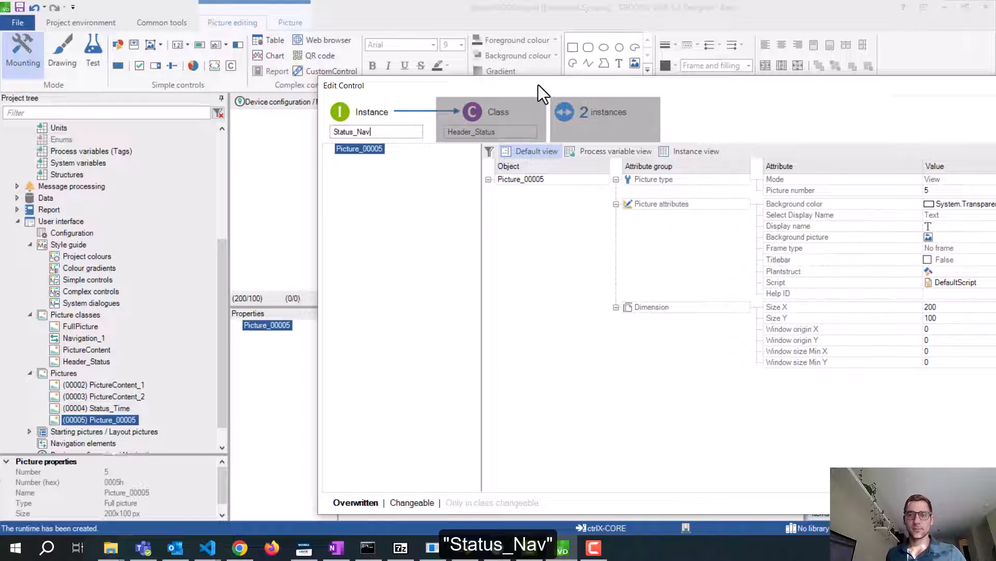
{"action": "left_click_drag", "start_coordinate": [537, 85], "coordinate": [366, 66]}
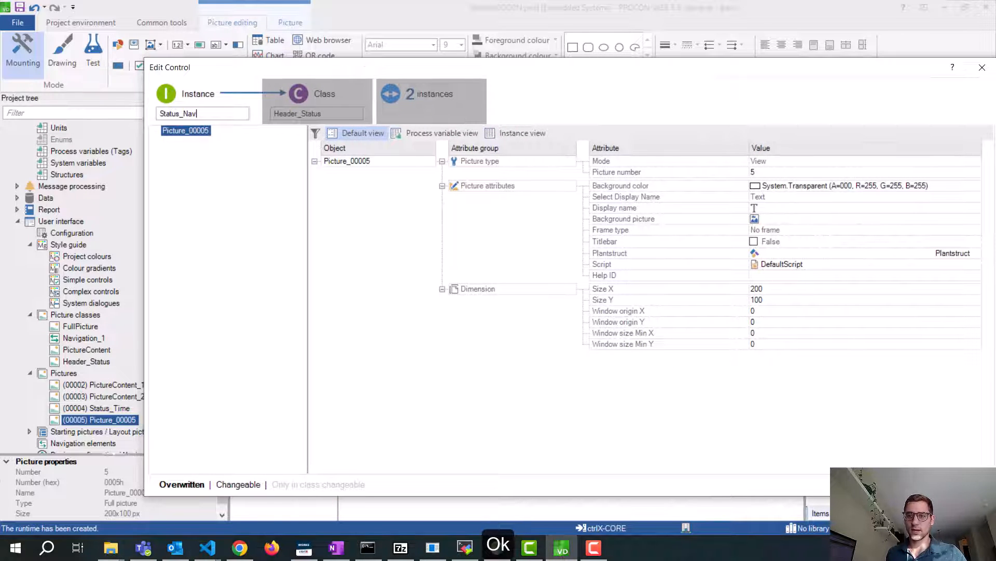
{"action": "key", "text": "Return"}
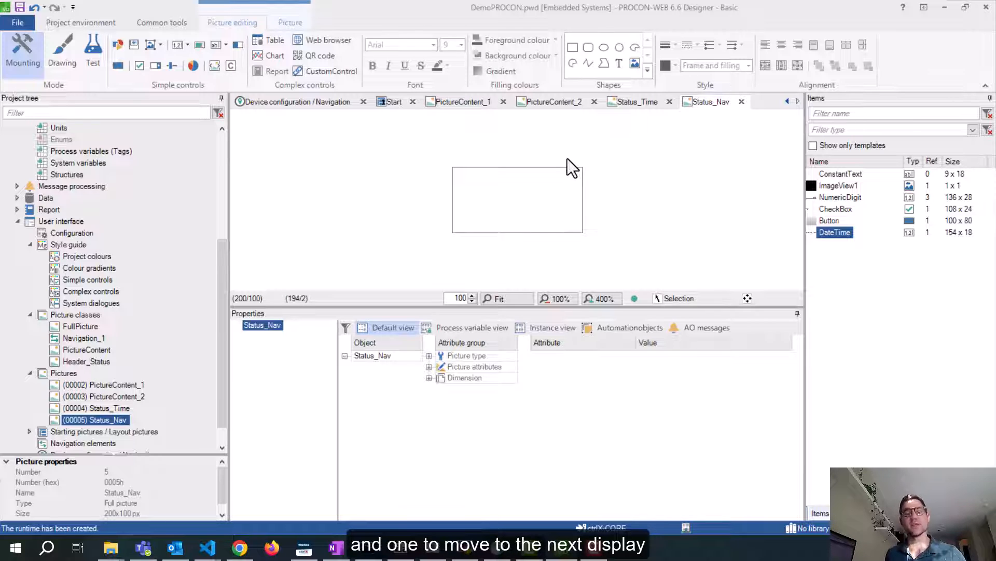
Add a button named NavForward with a right-pointing arrow image
{"action": "left_click", "coordinate": [122, 67]}
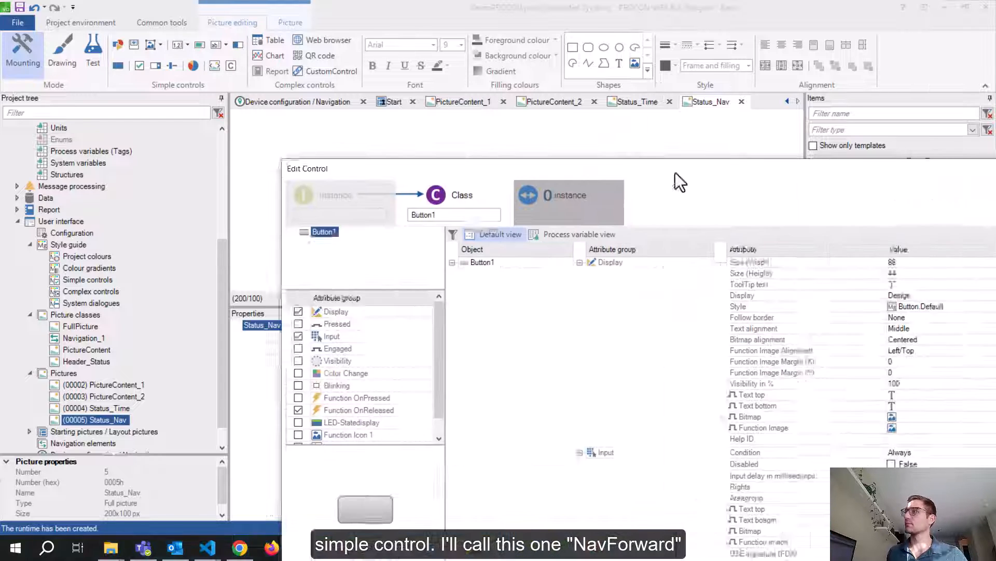
{"action": "left_click_drag", "start_coordinate": [675, 172], "coordinate": [466, 100]}
{"action": "left_click", "coordinate": [221, 149]}
{"action": "double_click", "coordinate": [221, 149]}
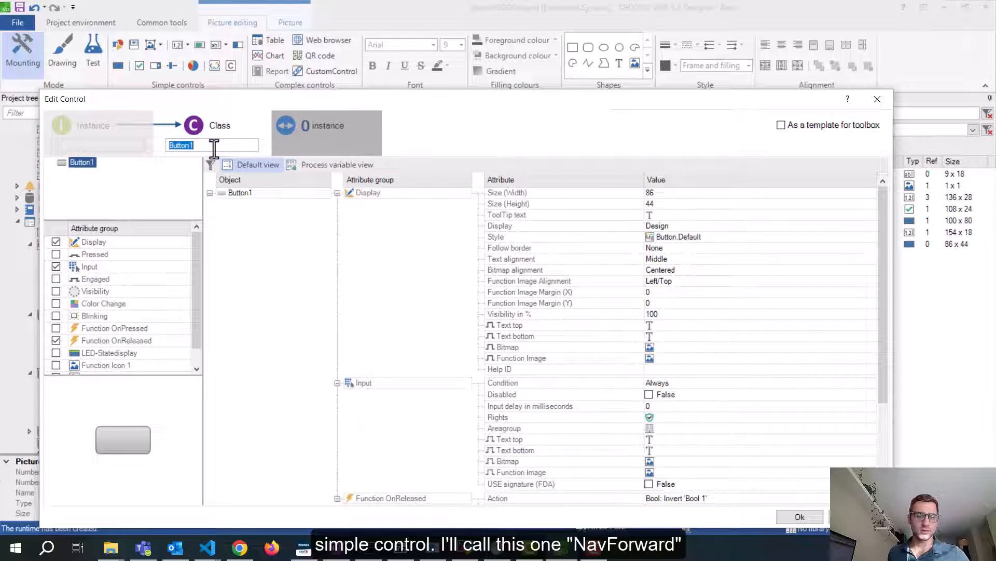
{"action": "type", "text": "NavForward"}
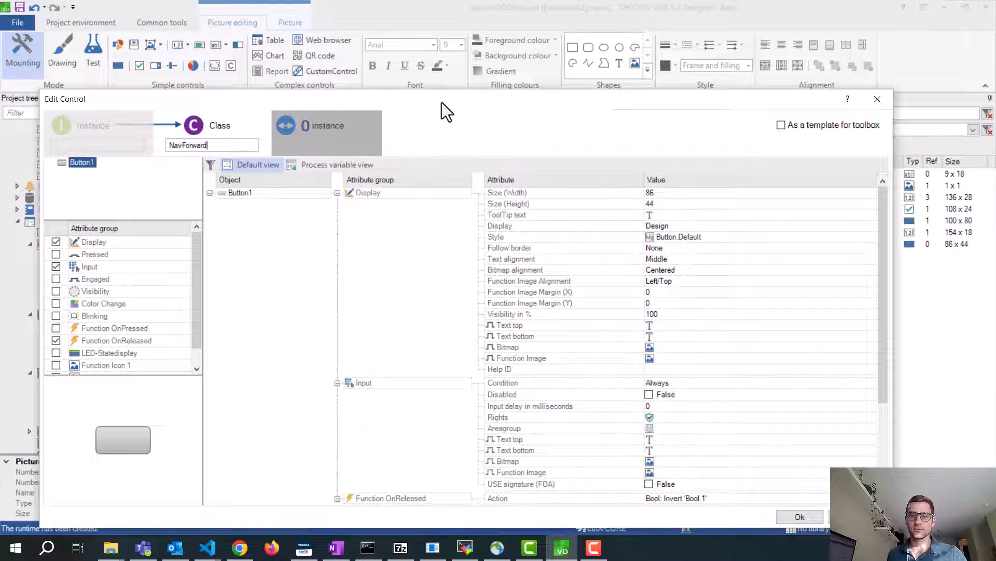
{"action": "left_click_drag", "start_coordinate": [441, 102], "coordinate": [461, 43]}
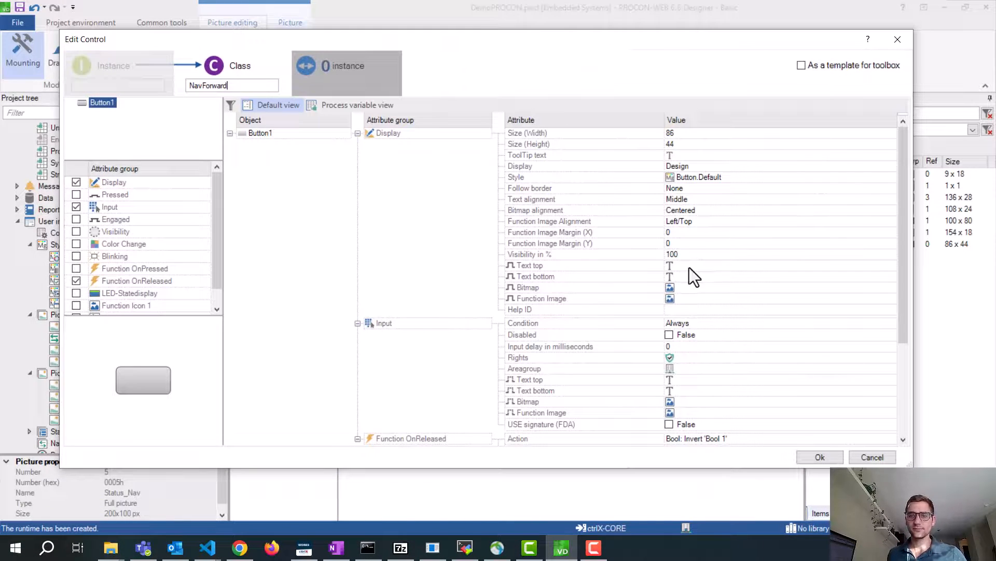
{"action": "left_click", "coordinate": [668, 286]}
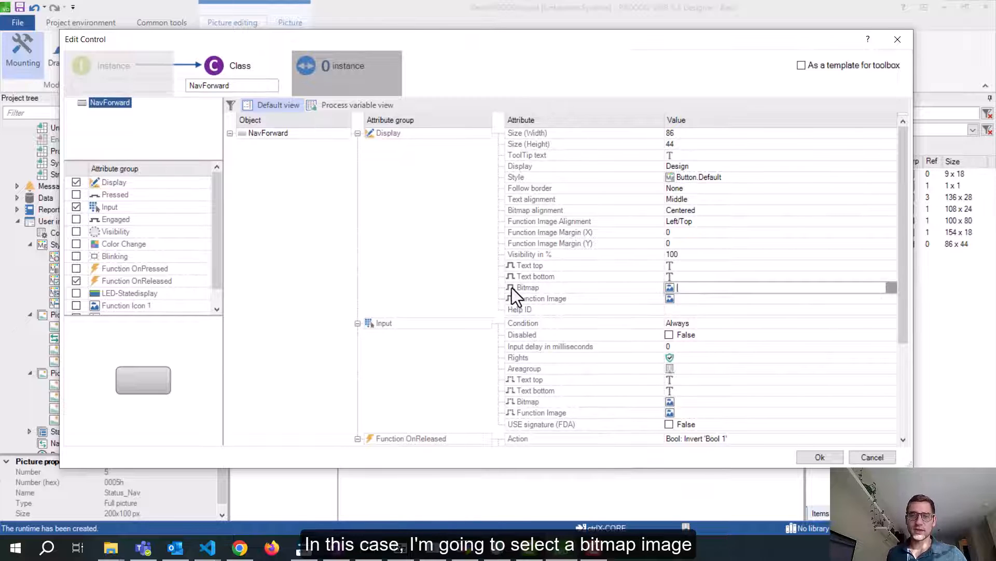
{"action": "left_click", "coordinate": [890, 287]}
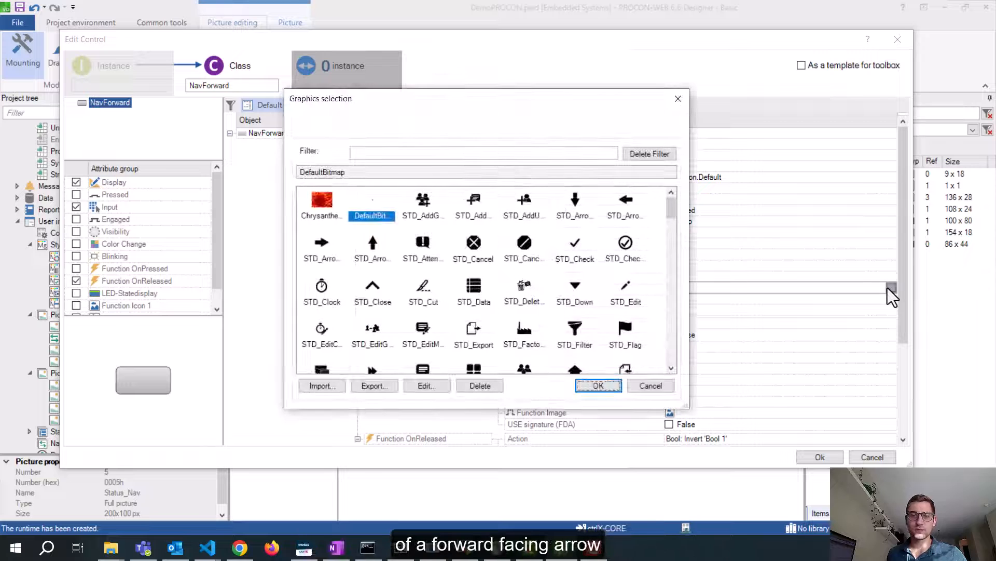
{"action": "left_click", "coordinate": [324, 254]}
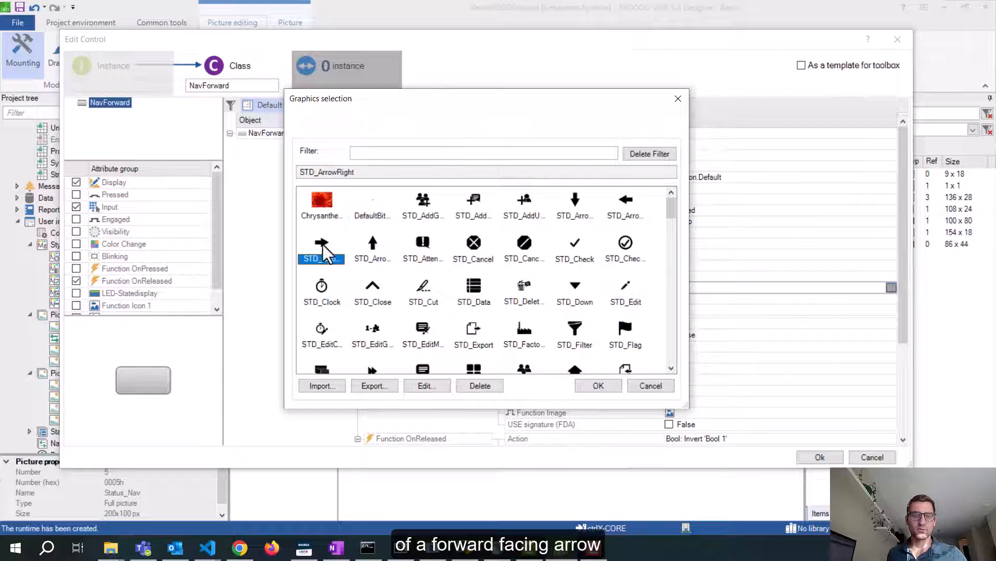
{"action": "left_click", "coordinate": [597, 385]}
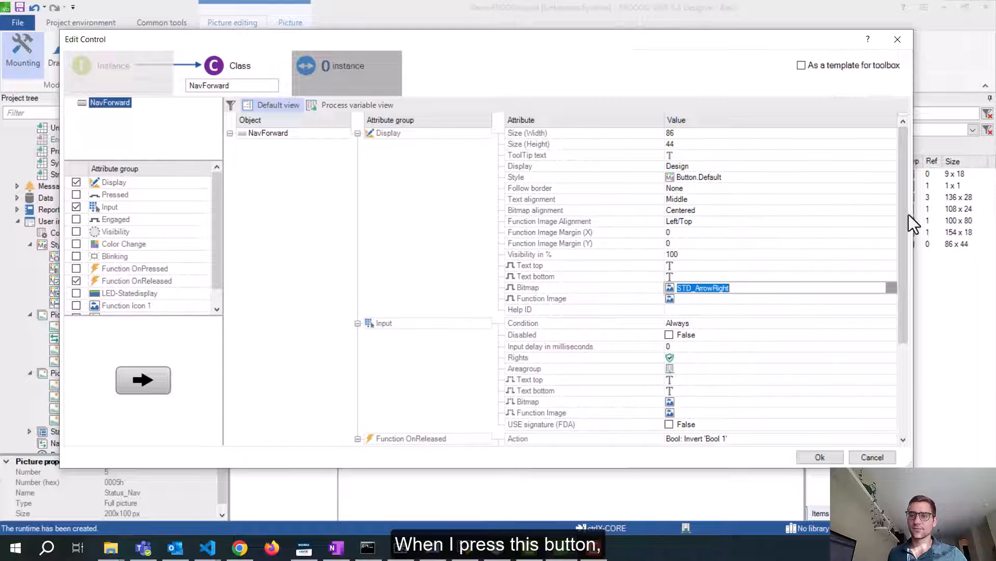
Set its release action to Navigate forward and place it at the picture's right
{"action": "scroll", "coordinate": [905, 214], "scroll_direction": "down", "scroll_amount": 3}
{"action": "left_click", "coordinate": [886, 325]}
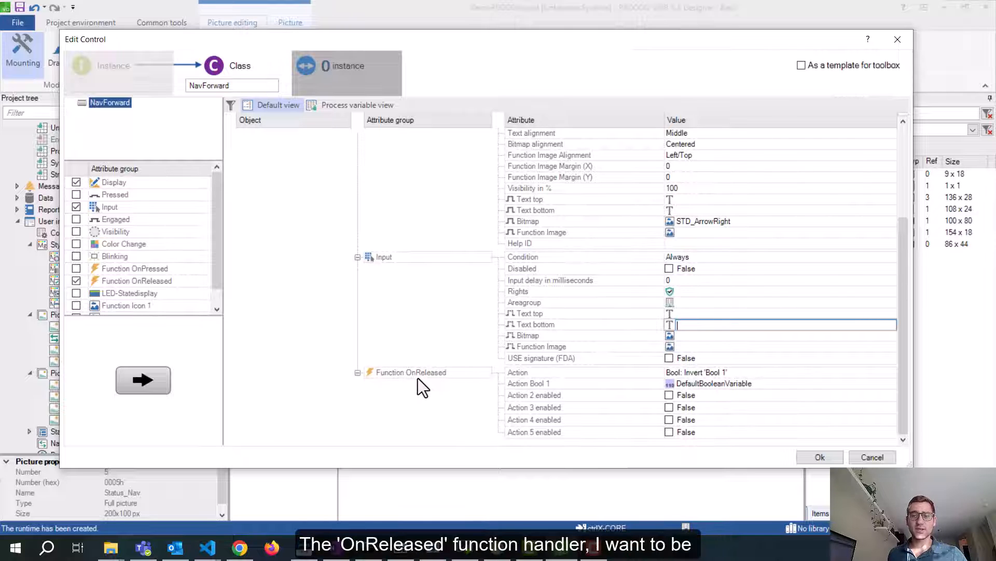
{"action": "left_click", "coordinate": [891, 374]}
{"action": "scroll", "coordinate": [799, 279], "scroll_direction": "down", "scroll_amount": 8}
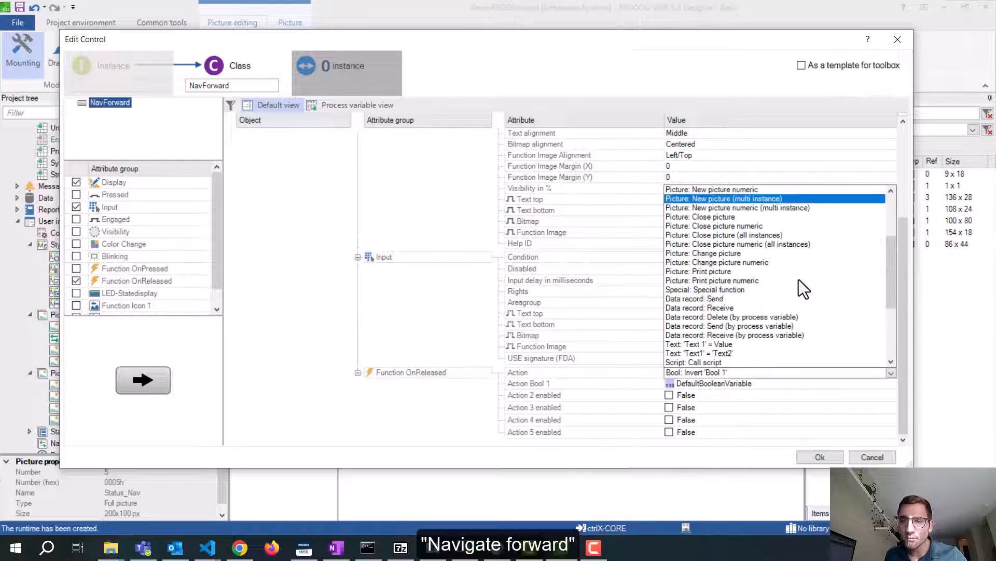
{"action": "scroll", "coordinate": [793, 270], "scroll_direction": "down", "scroll_amount": 3}
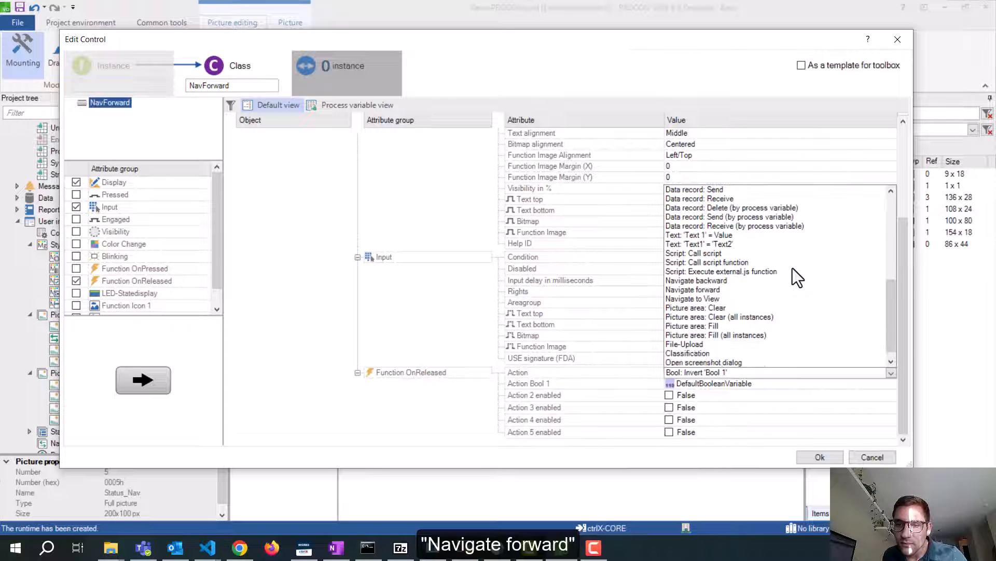
{"action": "left_click", "coordinate": [702, 289]}
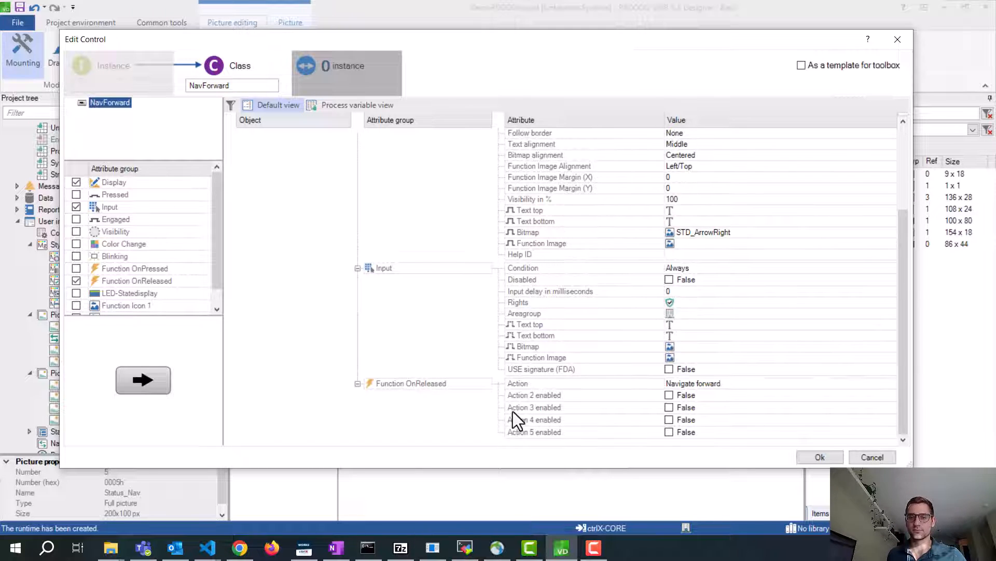
{"action": "left_click", "coordinate": [820, 458]}
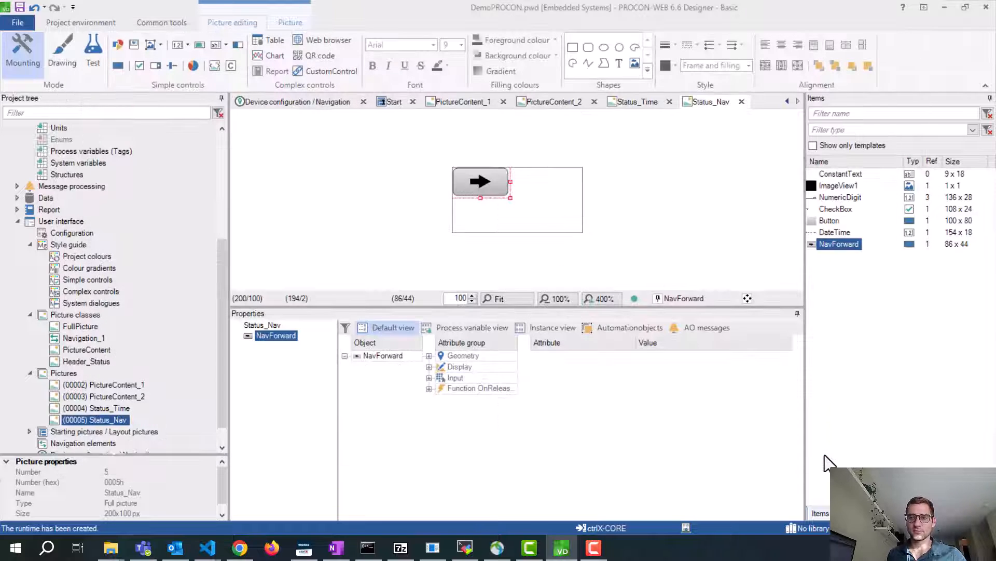
{"action": "left_click_drag", "start_coordinate": [481, 178], "coordinate": [549, 198]}
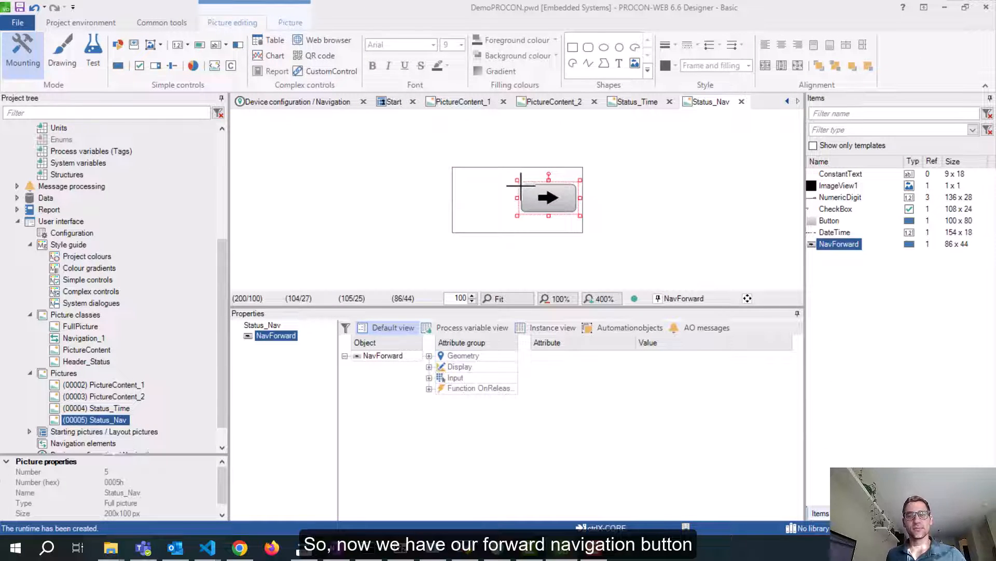
Place a new button on Status_Nav and rename its class to NavBack
{"action": "left_click", "coordinate": [118, 66]}
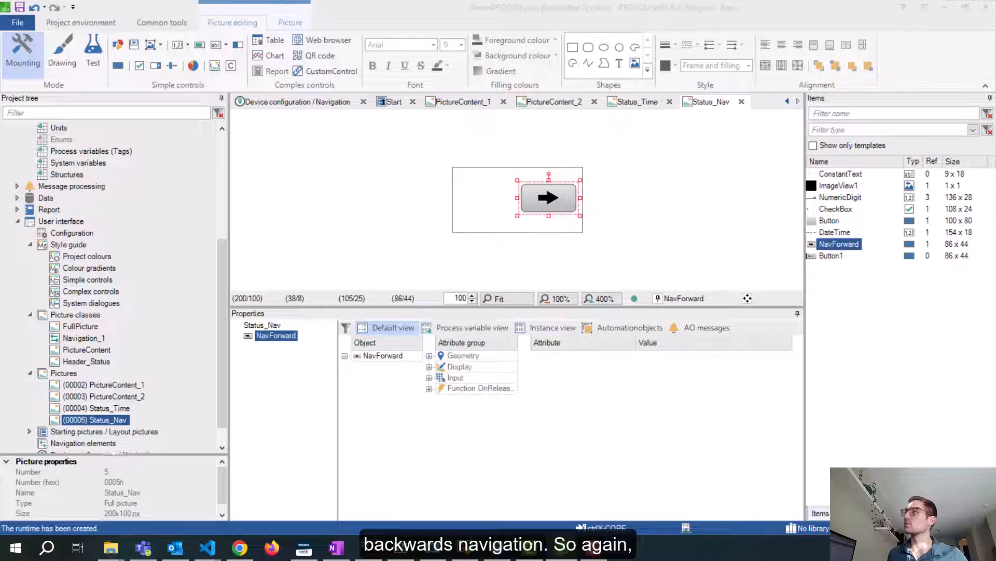
{"action": "left_click_drag", "start_coordinate": [995, 259], "coordinate": [534, 225]}
{"action": "double_click", "coordinate": [298, 265]}
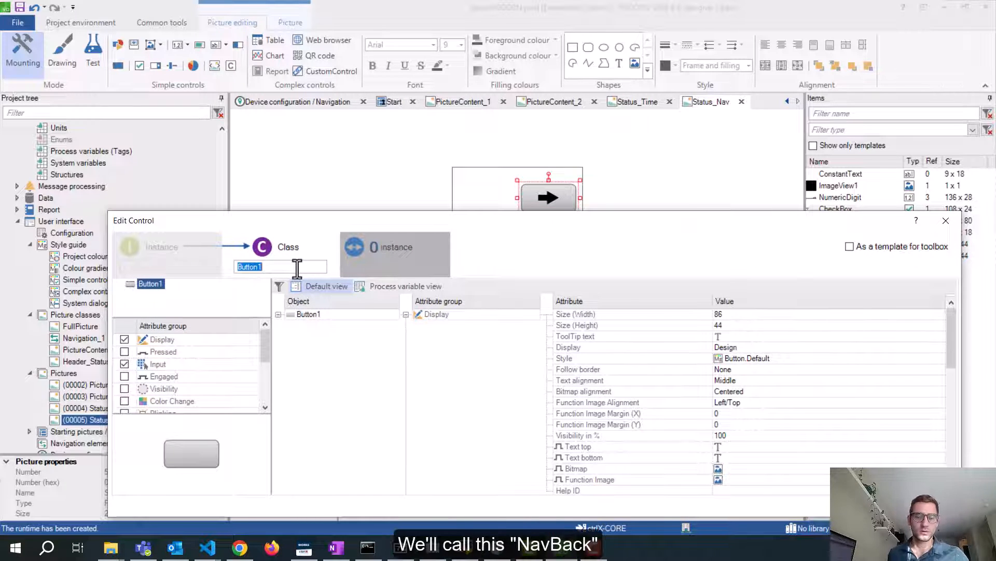
{"action": "type", "text": "NavBack"}
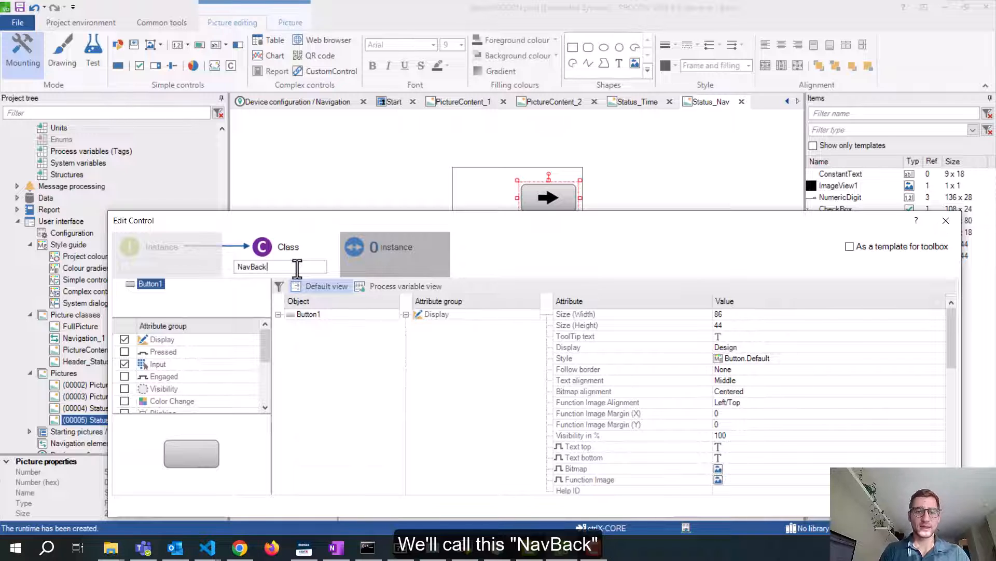
{"action": "left_click_drag", "start_coordinate": [469, 213], "coordinate": [457, 109]}
Set the NavBack button's Bitmap to STD_ArrowLeft
{"action": "scroll", "coordinate": [770, 363], "scroll_direction": "down", "scroll_amount": 2}
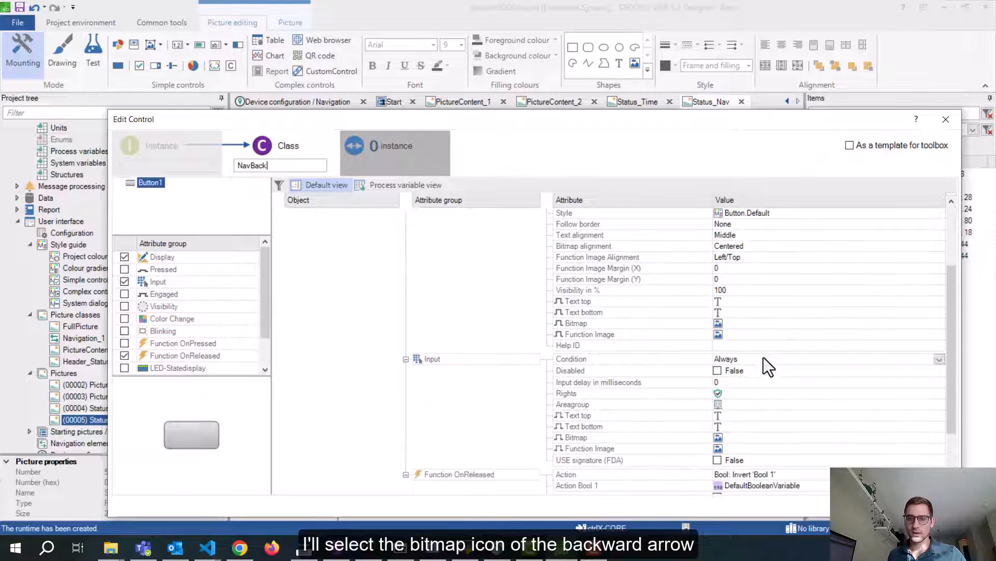
{"action": "left_click", "coordinate": [742, 322]}
{"action": "left_click", "coordinate": [939, 323]}
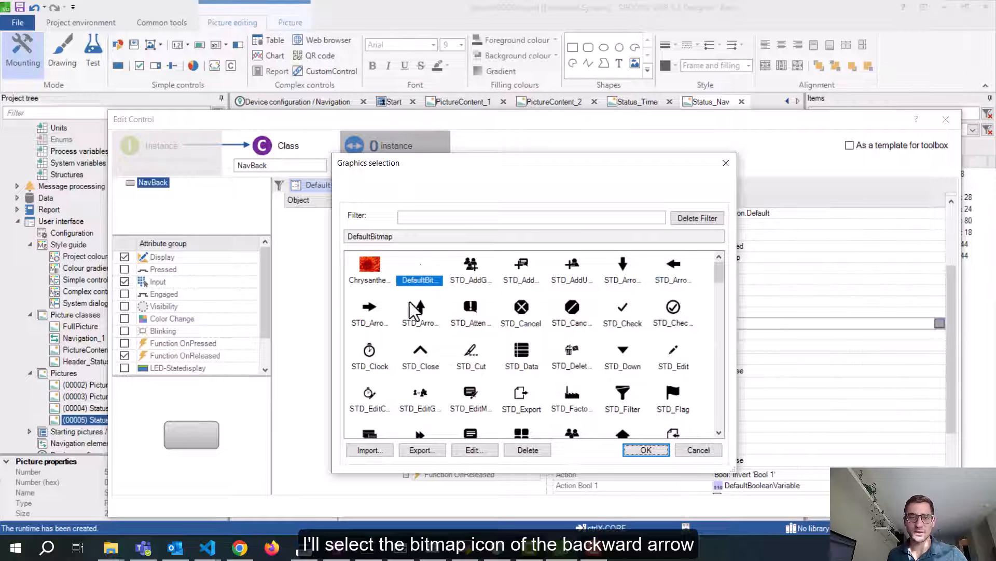
{"action": "left_click", "coordinate": [673, 267]}
{"action": "left_click", "coordinate": [649, 450]}
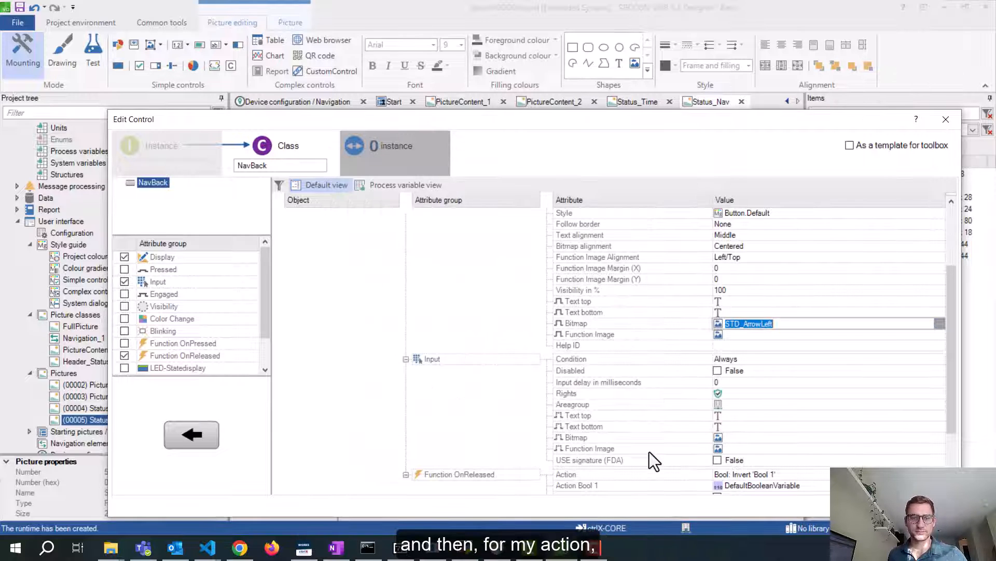
Set the NavBack button's Action to Navigate backward and confirm with Ok
{"action": "scroll", "coordinate": [896, 336], "scroll_direction": "down", "scroll_amount": 2}
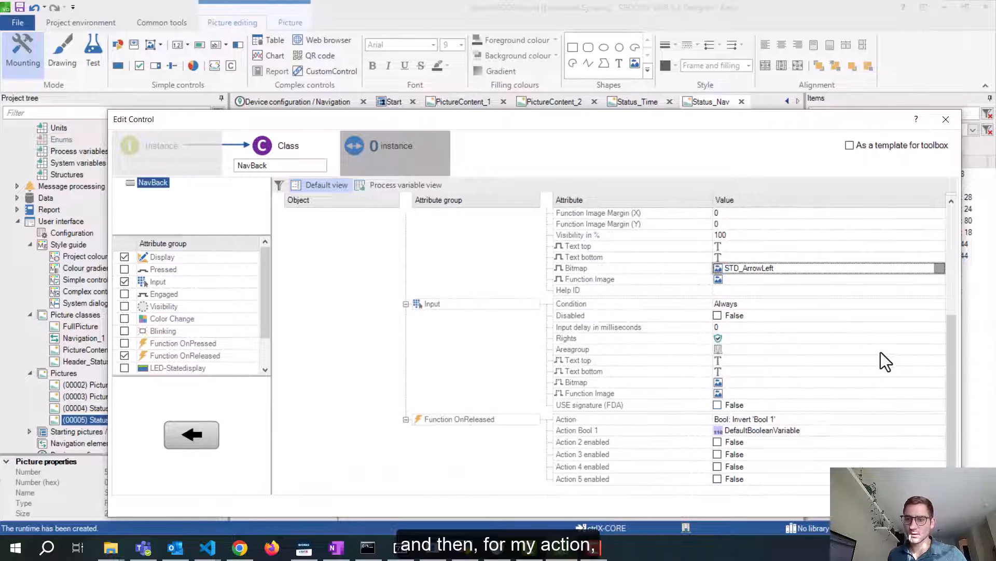
{"action": "left_click", "coordinate": [905, 418]}
{"action": "left_click", "coordinate": [938, 420]}
{"action": "scroll", "coordinate": [849, 324], "scroll_direction": "down", "scroll_amount": 5}
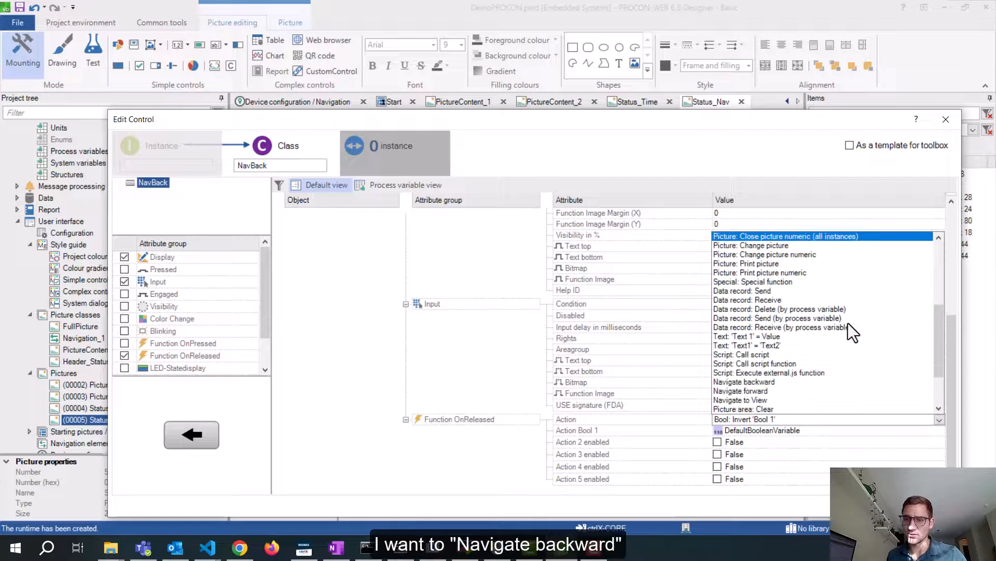
{"action": "left_click", "coordinate": [768, 355]}
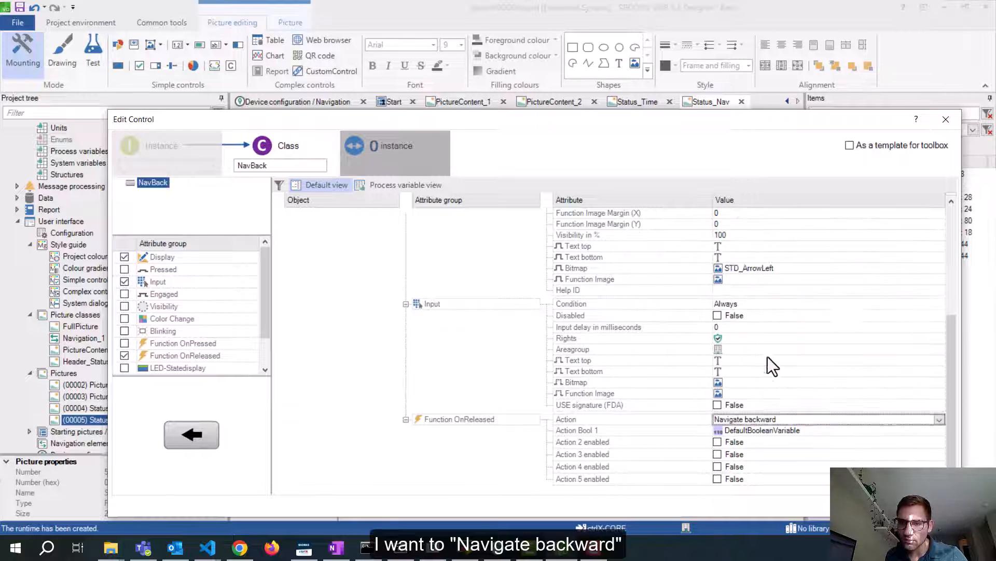
{"action": "left_click", "coordinate": [881, 504]}
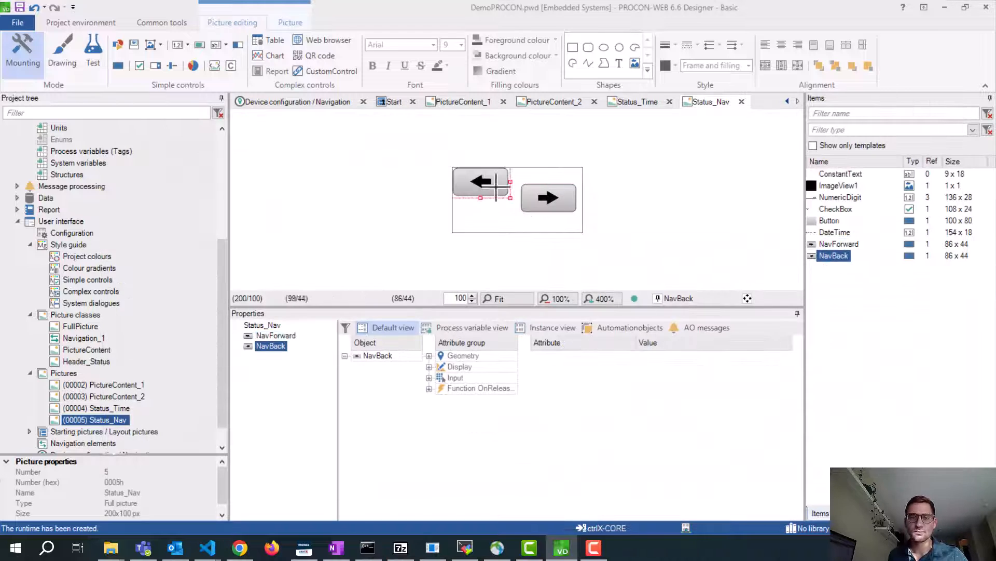
Select NavBack and NavForward together and align their top edges
{"action": "left_click_drag", "start_coordinate": [481, 179], "coordinate": [487, 194]}
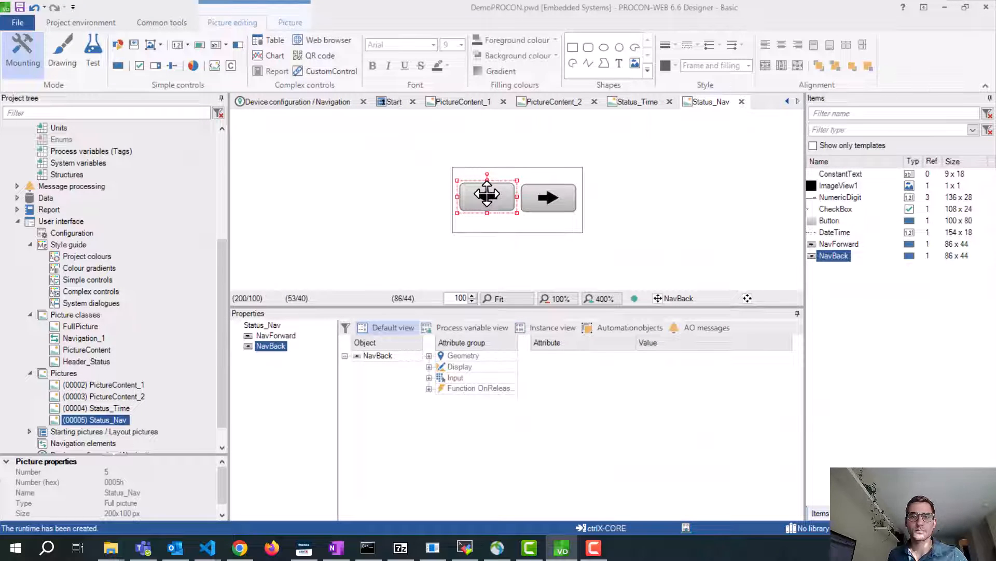
{"action": "left_click", "coordinate": [548, 196], "text": "ctrl"}
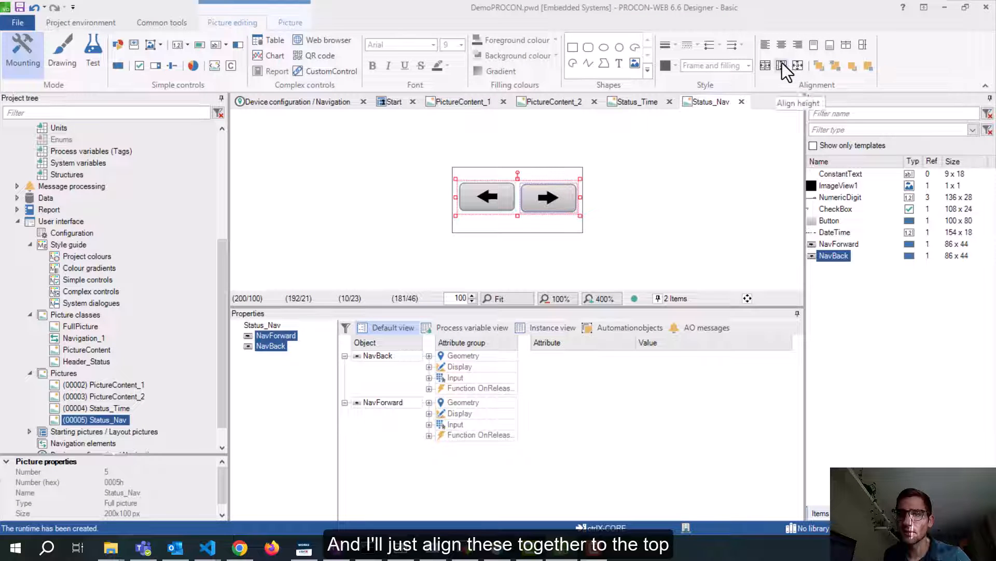
{"action": "left_click", "coordinate": [814, 46]}
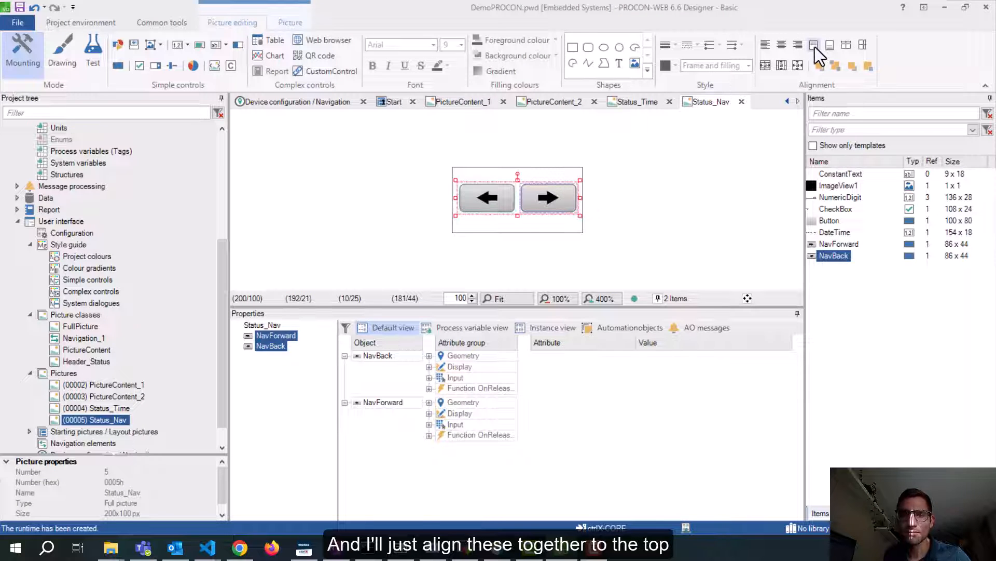
{"action": "left_click", "coordinate": [663, 139]}
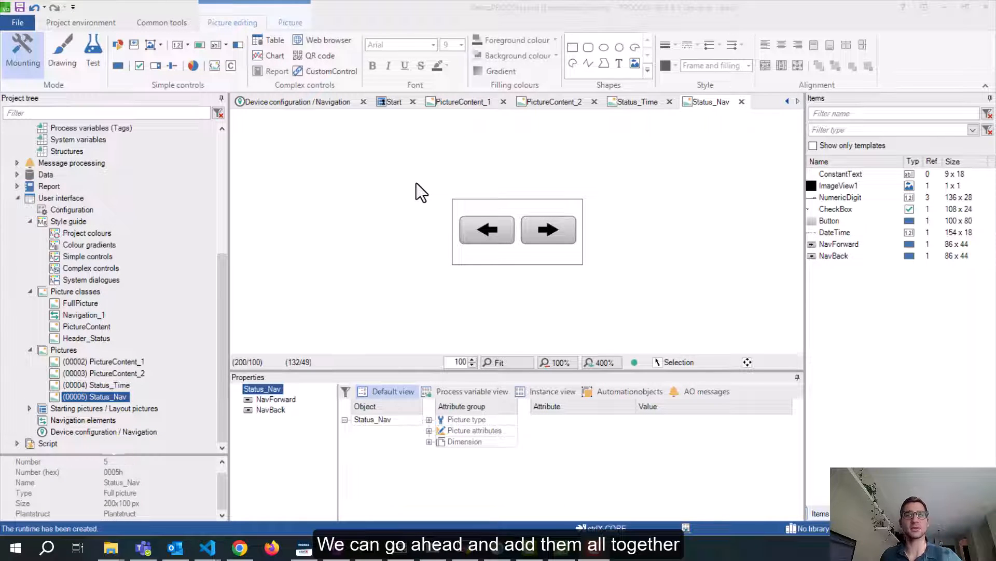
Expand Layout pictures and mark the picture class of (00001) Start, which is FullPicture
{"action": "left_click", "coordinate": [121, 408]}
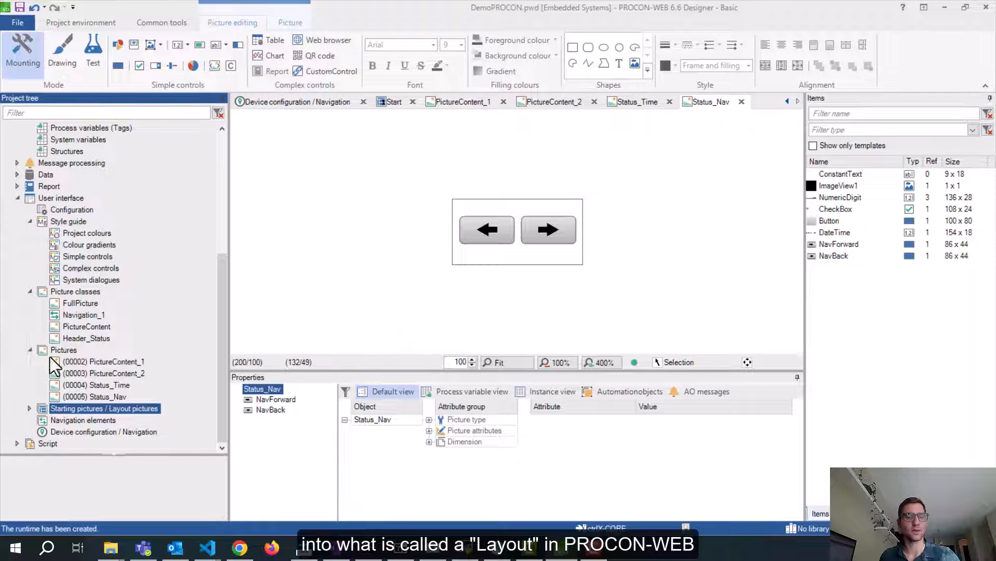
{"action": "left_click", "coordinate": [30, 408]}
{"action": "left_click", "coordinate": [91, 420]}
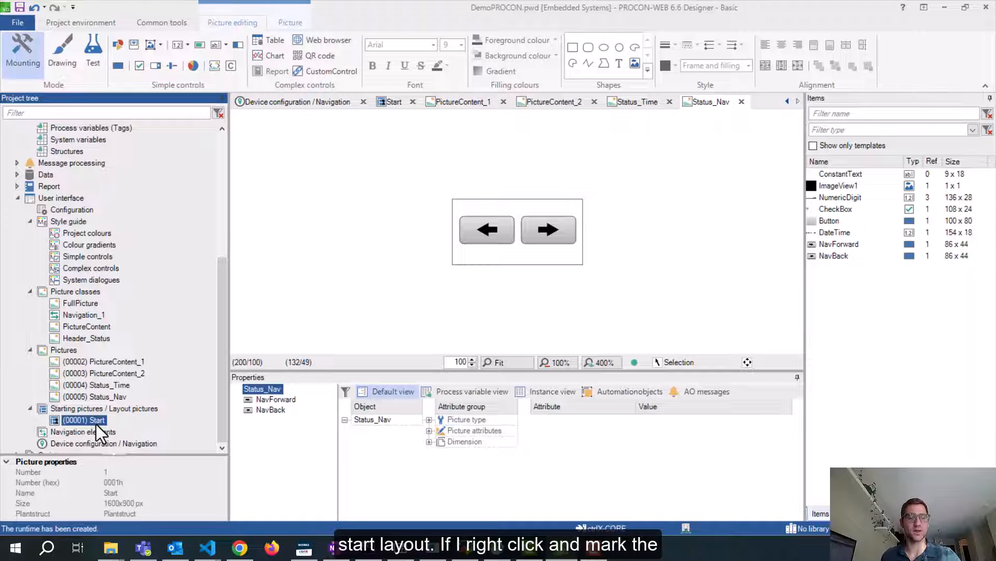
{"action": "right_click", "coordinate": [95, 424]}
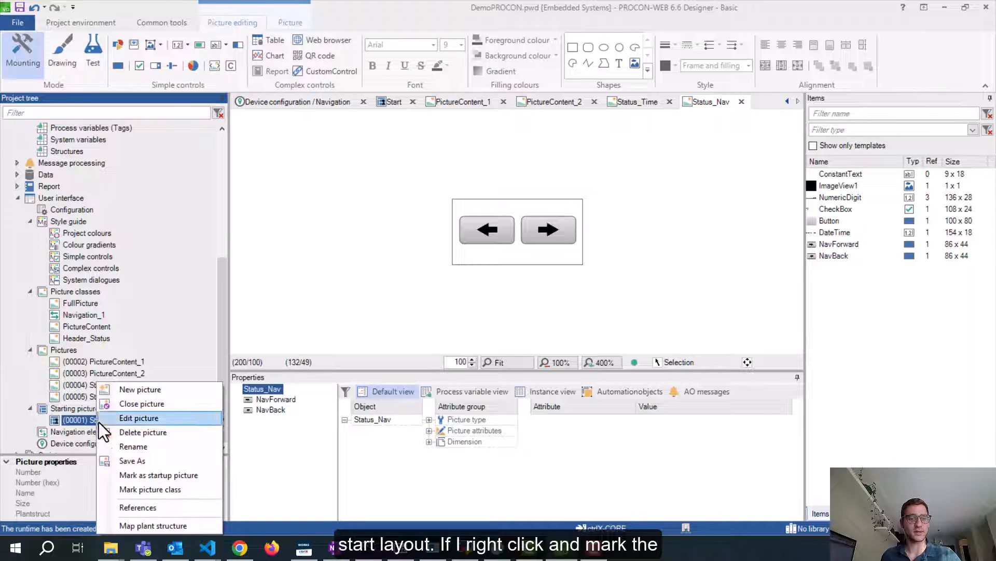
{"action": "left_click", "coordinate": [150, 490]}
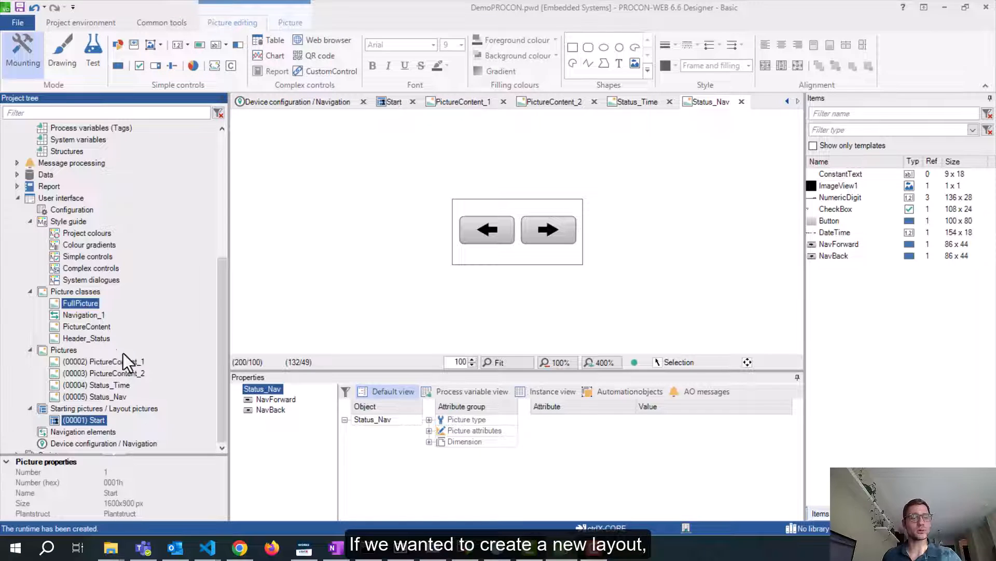
{"action": "left_click", "coordinate": [70, 351]}
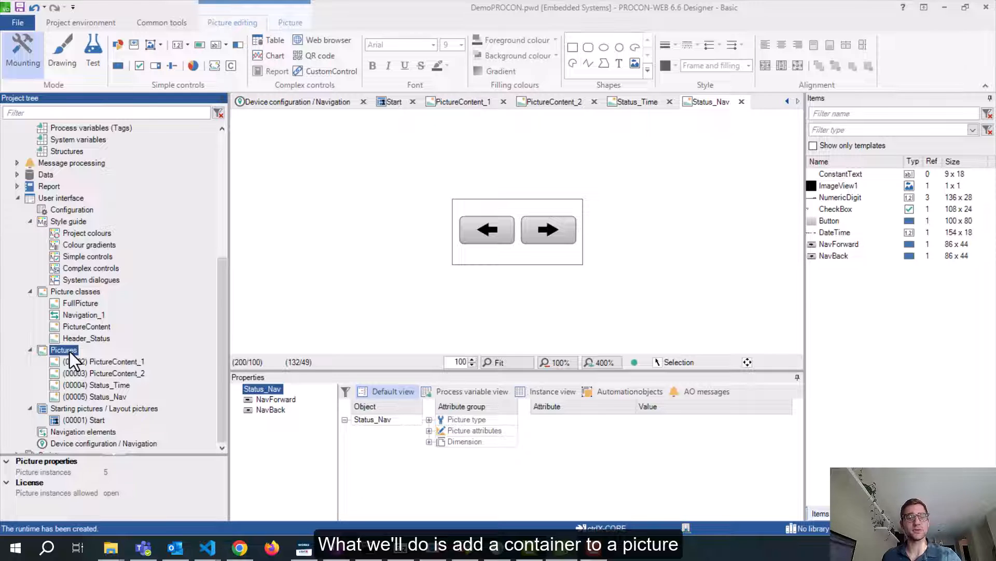
Create a new picture, Picture_00006, from the FullPicture class
{"action": "right_click", "coordinate": [69, 351]}
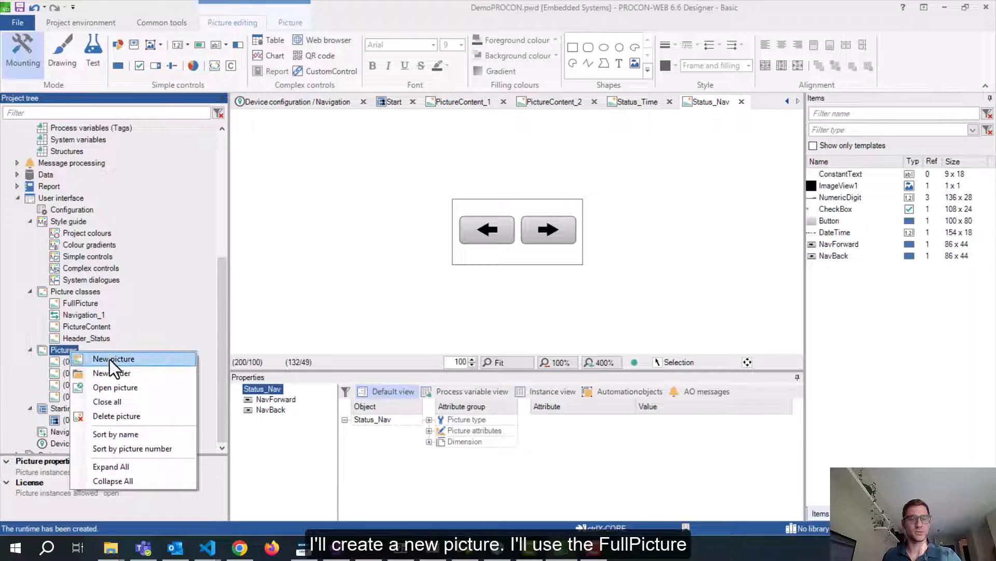
{"action": "left_click", "coordinate": [110, 359]}
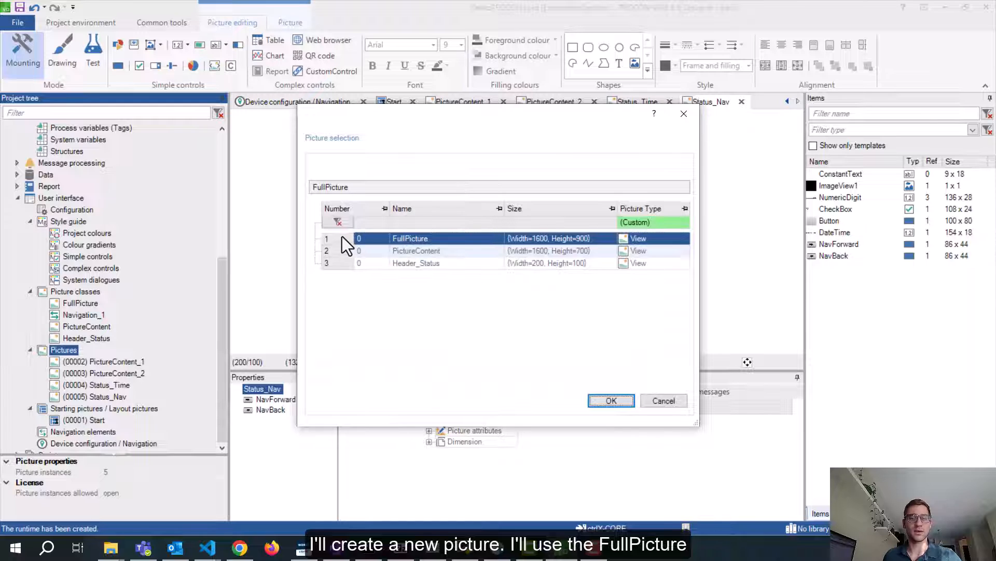
{"action": "left_click", "coordinate": [612, 399]}
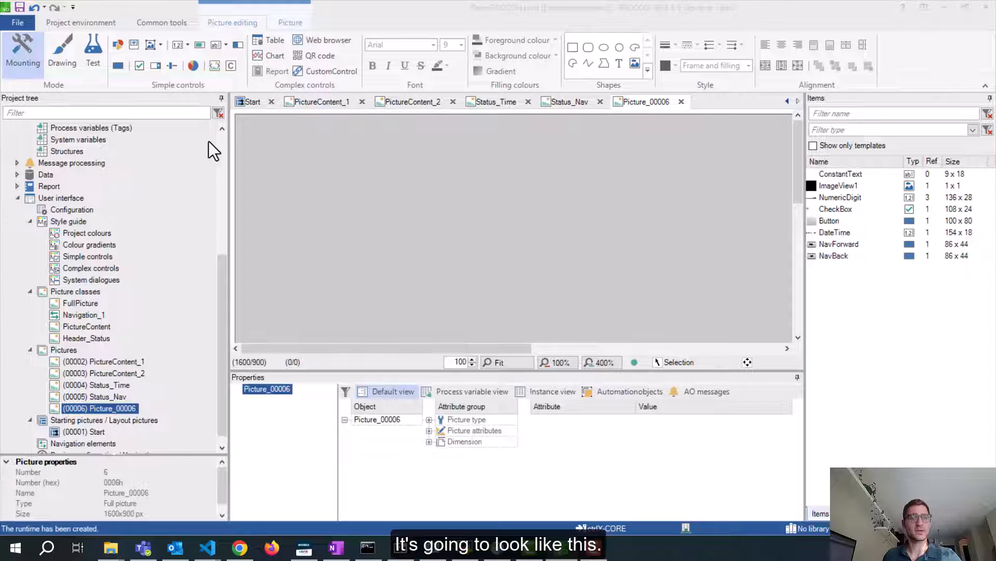
Add Container1 to Picture_00006, then select it and delete it
{"action": "left_click", "coordinate": [231, 66]}
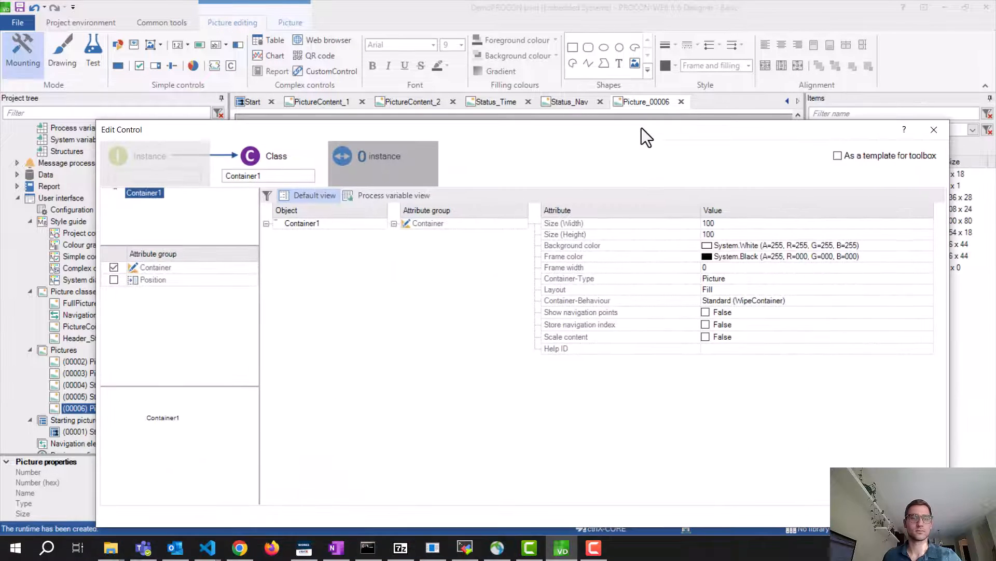
{"action": "left_click_drag", "start_coordinate": [642, 128], "coordinate": [612, 98]}
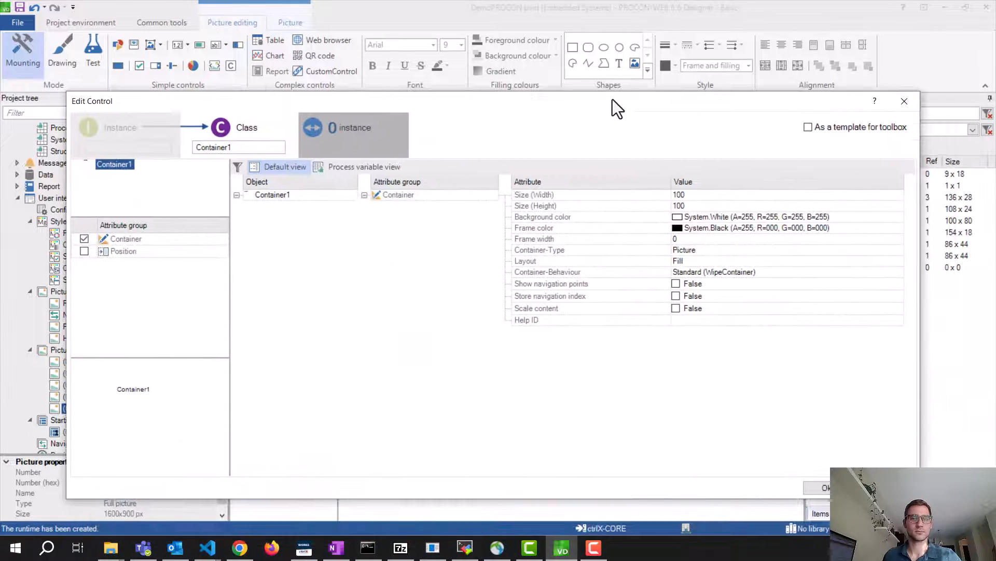
{"action": "left_click", "coordinate": [820, 482]}
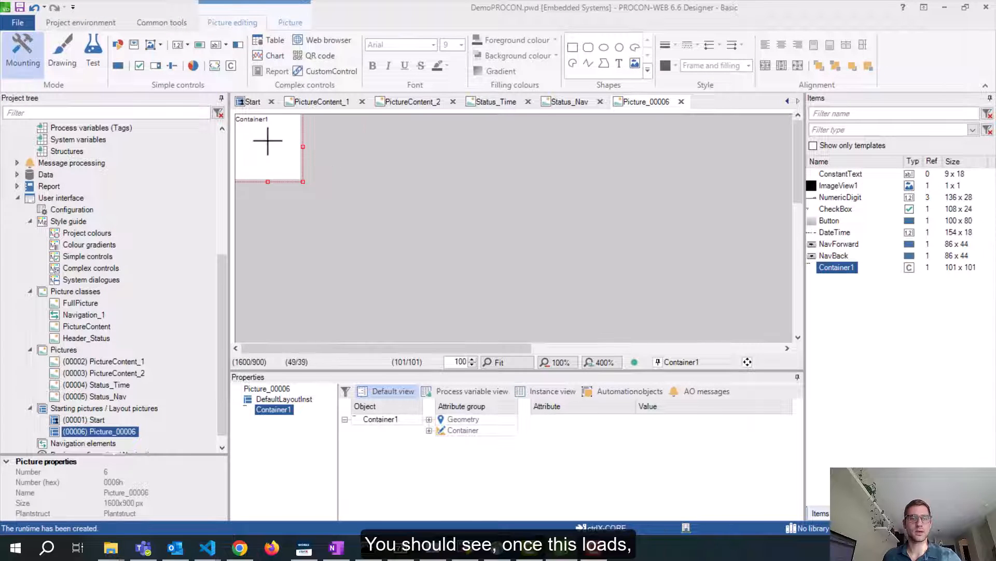
{"action": "left_click_drag", "start_coordinate": [268, 140], "coordinate": [459, 191]}
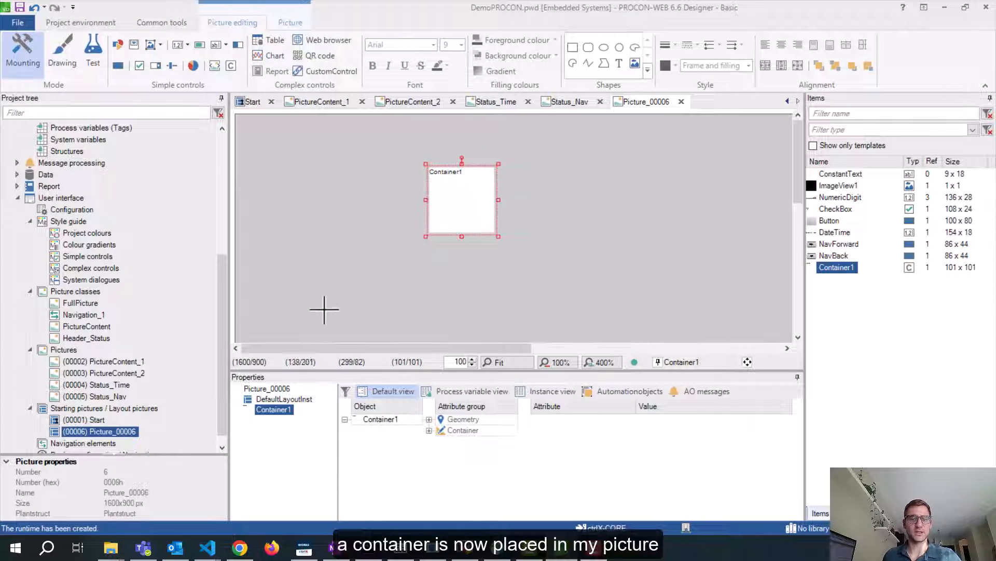
{"action": "scroll", "coordinate": [103, 406], "scroll_direction": "down", "scroll_amount": 1}
{"action": "left_click", "coordinate": [82, 407]}
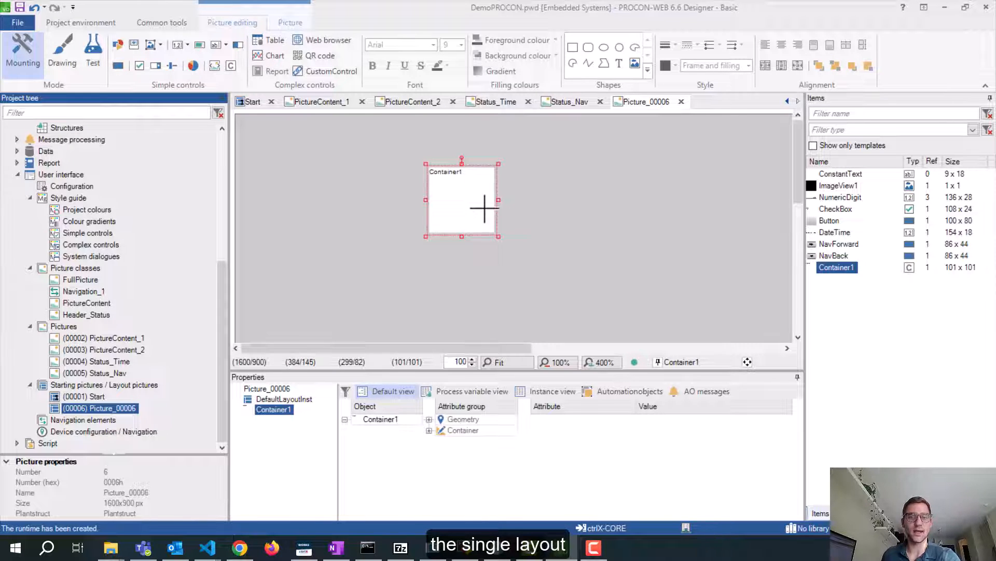
{"action": "left_click", "coordinate": [473, 196]}
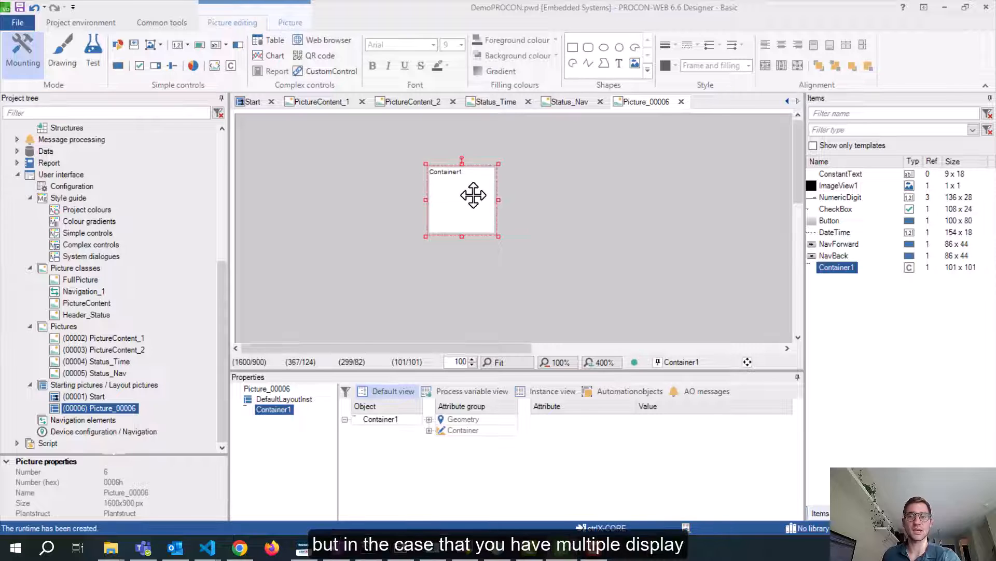
{"action": "key", "text": "Delete"}
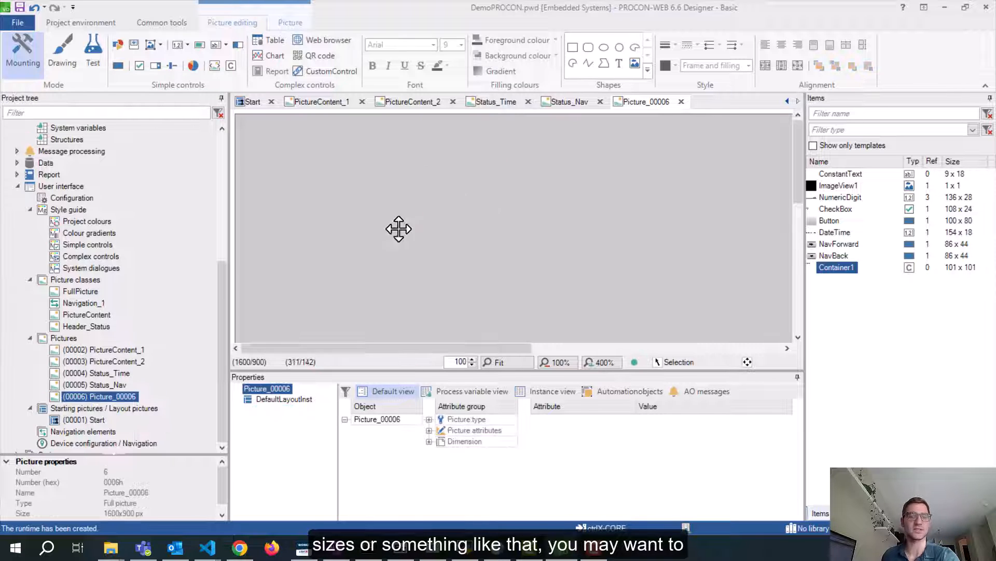
Delete Picture_00006 from the project
{"action": "left_click", "coordinate": [78, 419]}
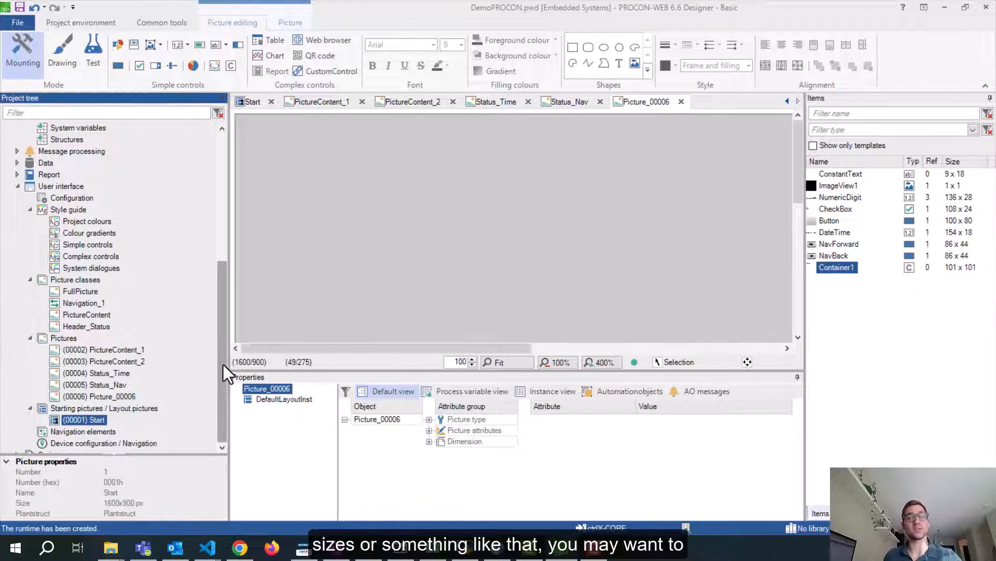
{"action": "right_click", "coordinate": [108, 400]}
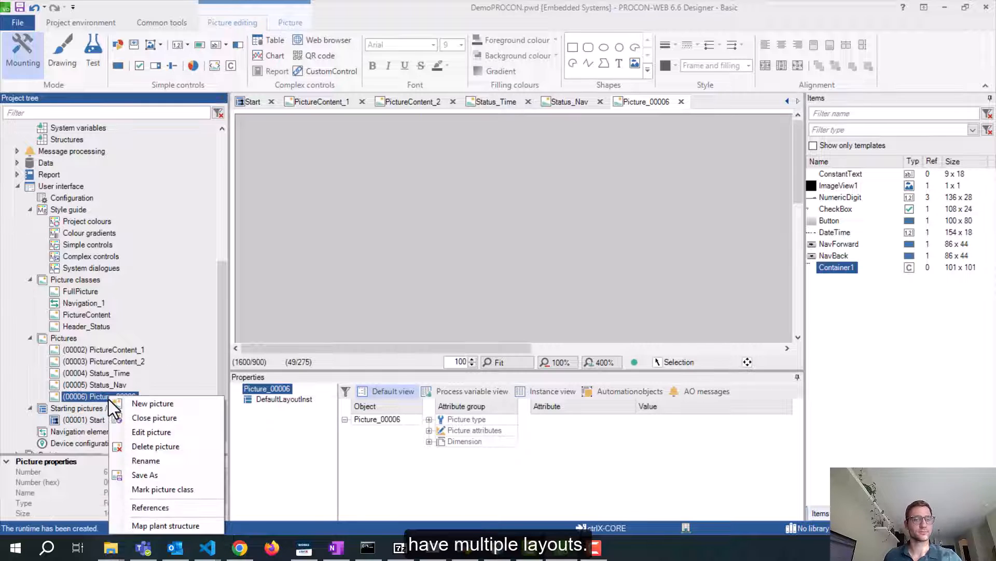
{"action": "left_click", "coordinate": [157, 447]}
{"action": "left_click", "coordinate": [575, 332]}
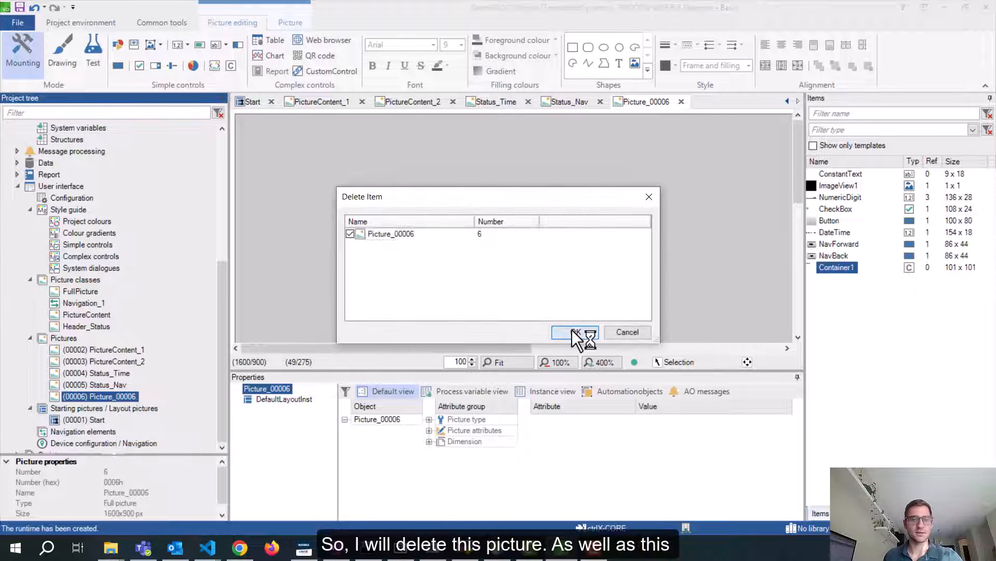
Delete the Container1 control from Items and open the (00001) Start picture
{"action": "right_click", "coordinate": [848, 269]}
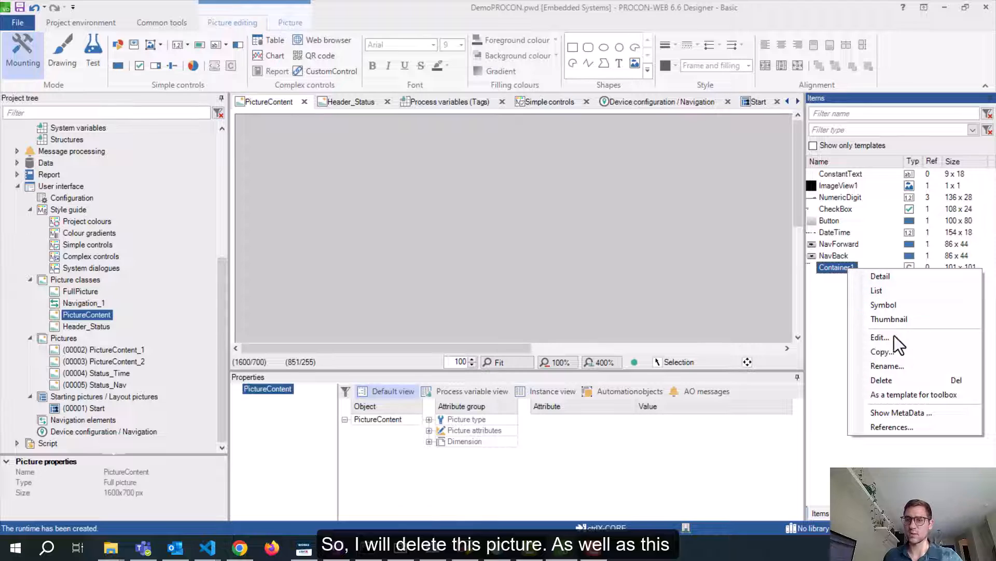
{"action": "left_click", "coordinate": [889, 380]}
{"action": "left_click", "coordinate": [512, 278]}
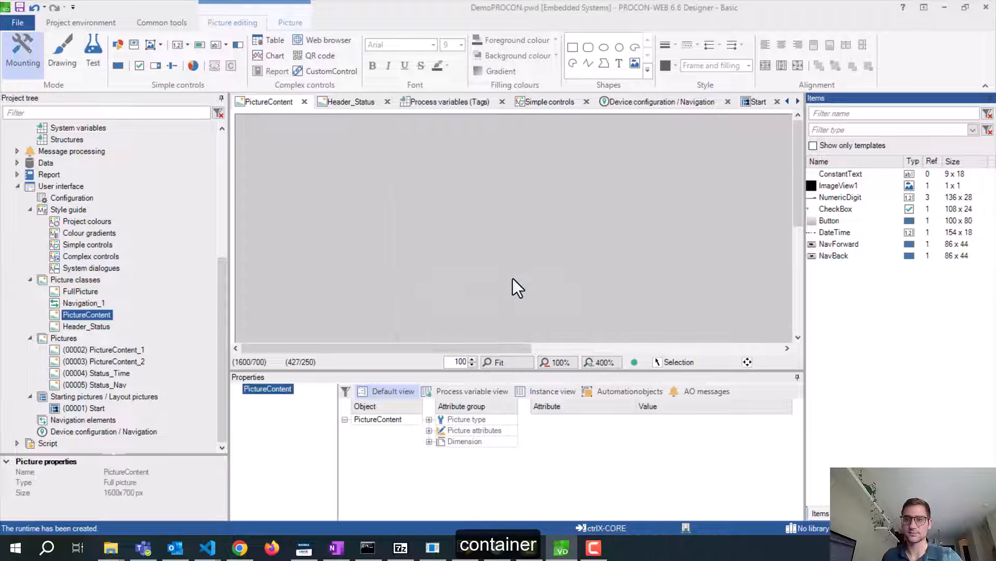
{"action": "double_click", "coordinate": [84, 407]}
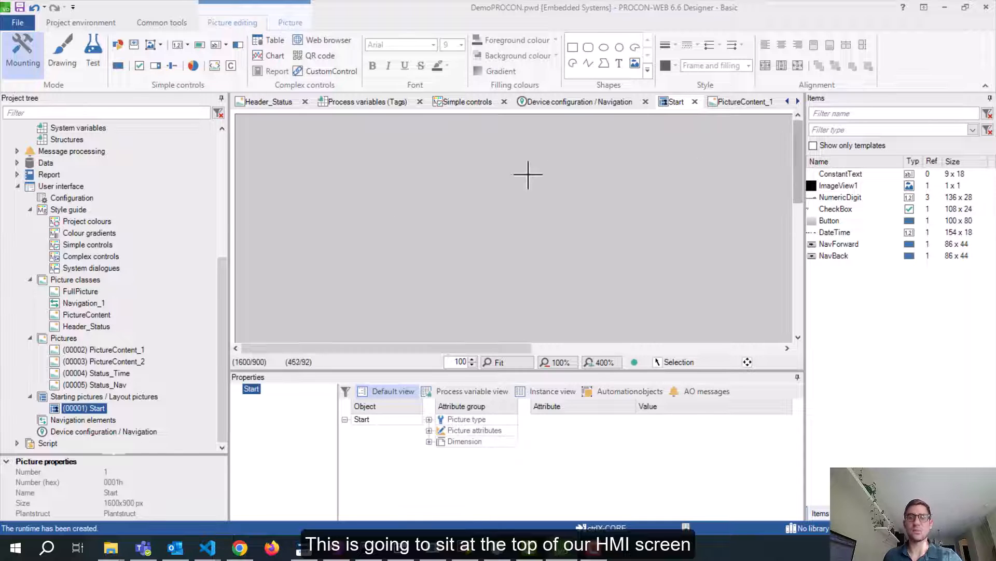
Insert a picture area control on Start and name its class Header
{"action": "left_click_drag", "start_coordinate": [488, 371], "coordinate": [488, 387]}
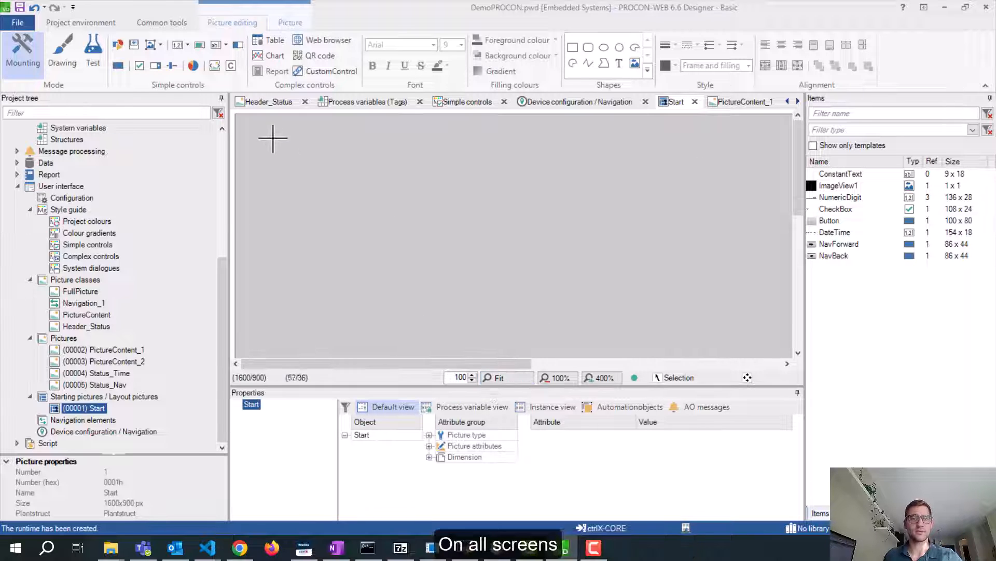
{"action": "left_click", "coordinate": [214, 66]}
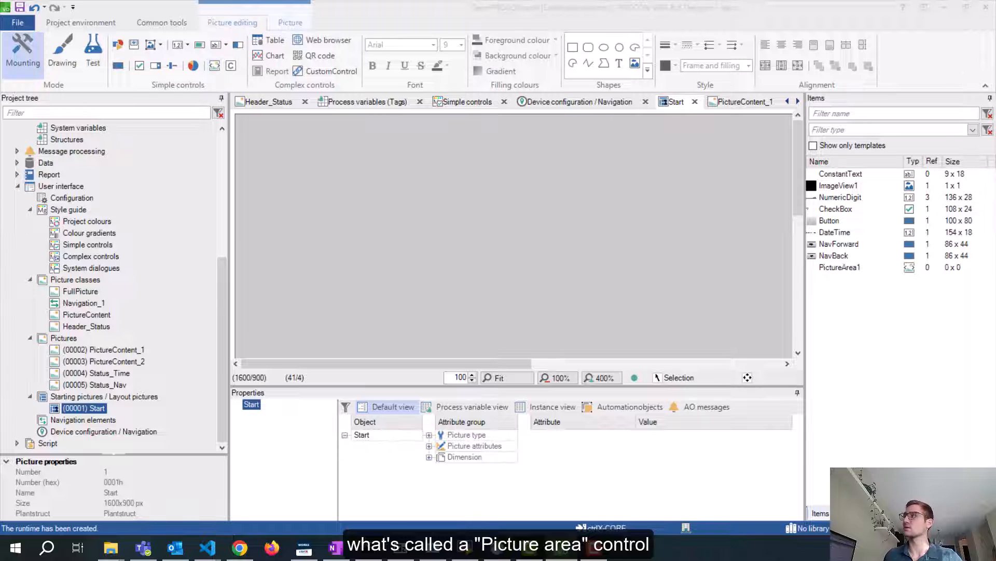
{"action": "left_click_drag", "start_coordinate": [995, 123], "coordinate": [449, 132]}
{"action": "double_click", "coordinate": [248, 177]}
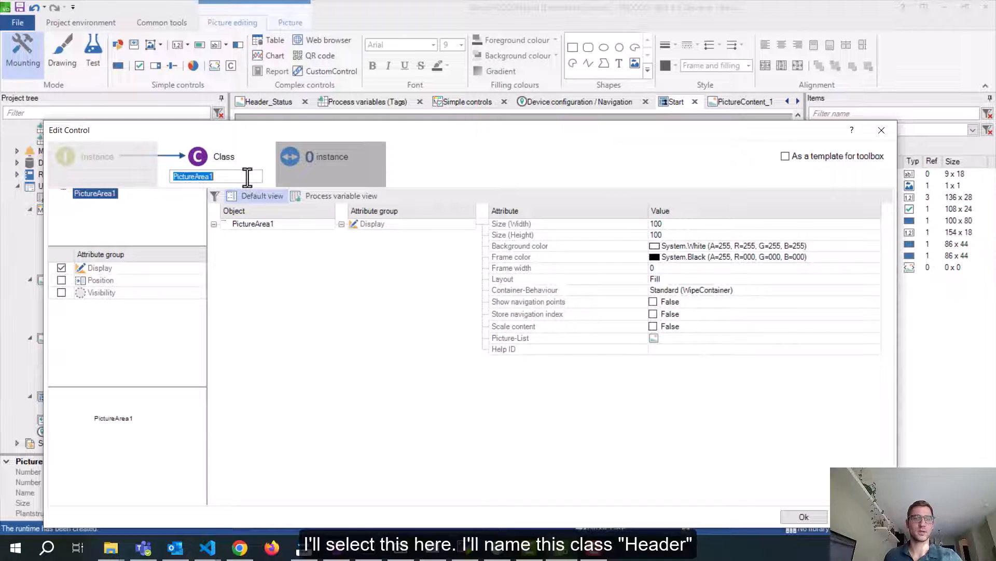
{"action": "type", "text": "Header"}
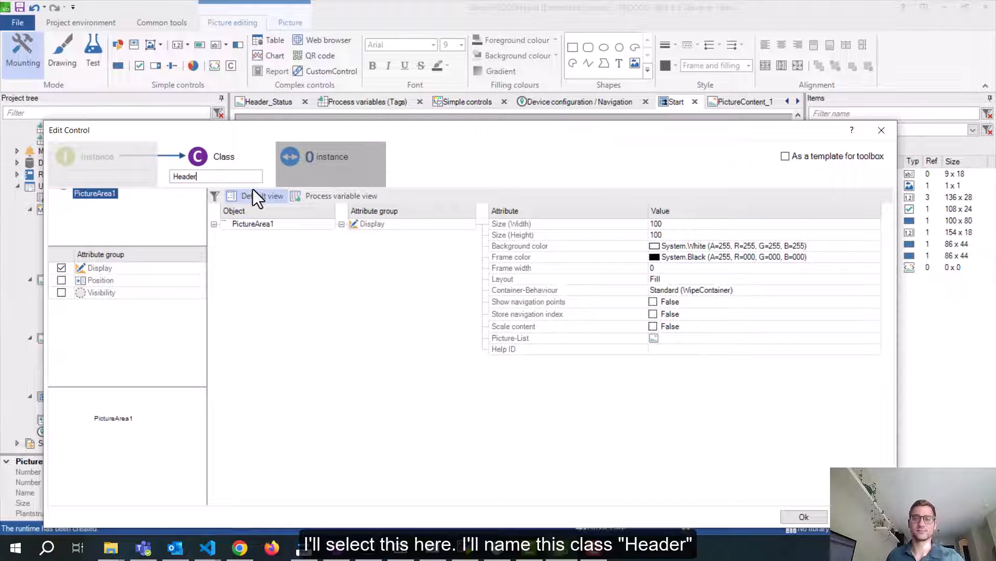
{"action": "left_click", "coordinate": [686, 266]}
Set the Header size to width 1600 and height 100
{"action": "left_click", "coordinate": [668, 224]}
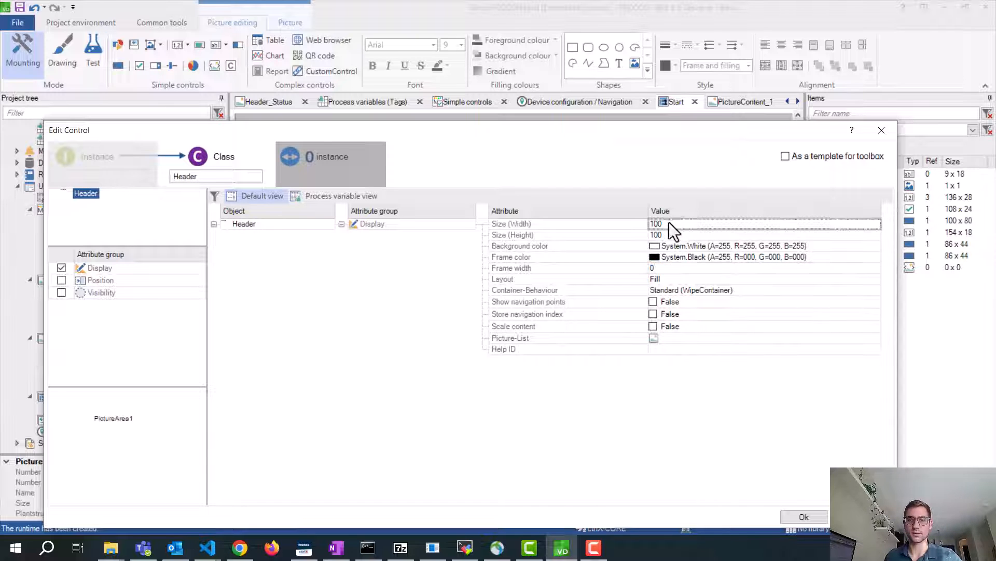
{"action": "left_click", "coordinate": [669, 222]}
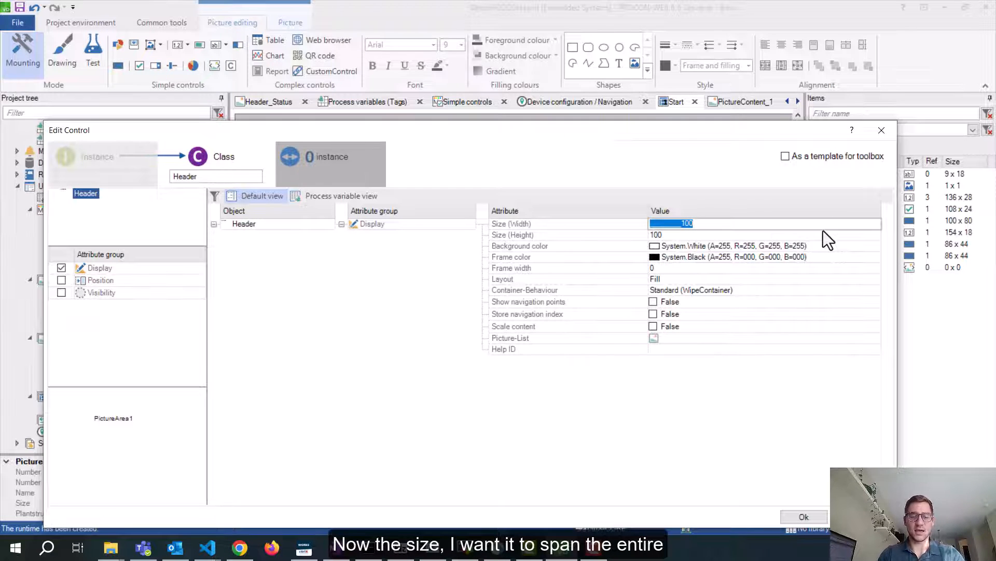
{"action": "type", "text": "1600"}
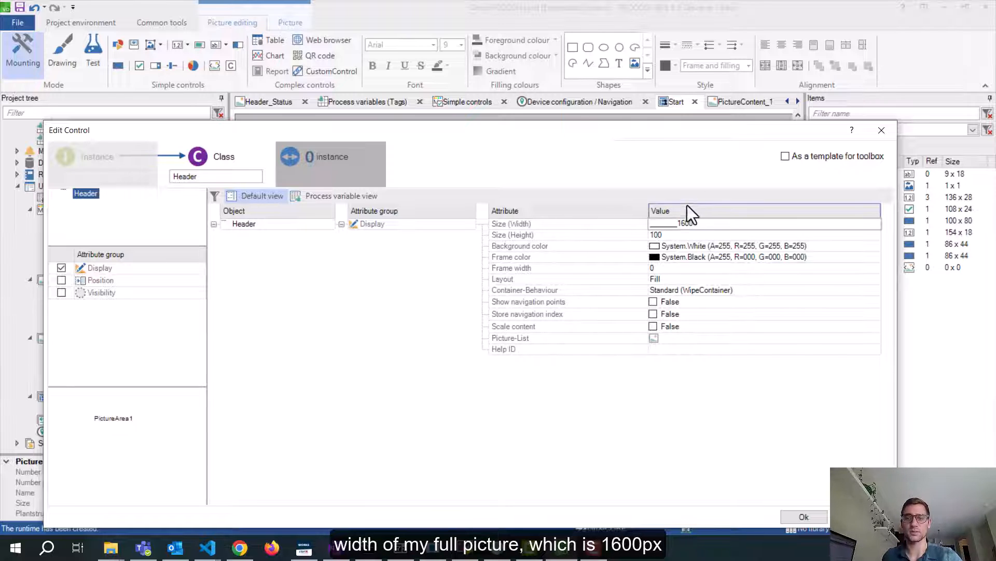
{"action": "left_click", "coordinate": [714, 235]}
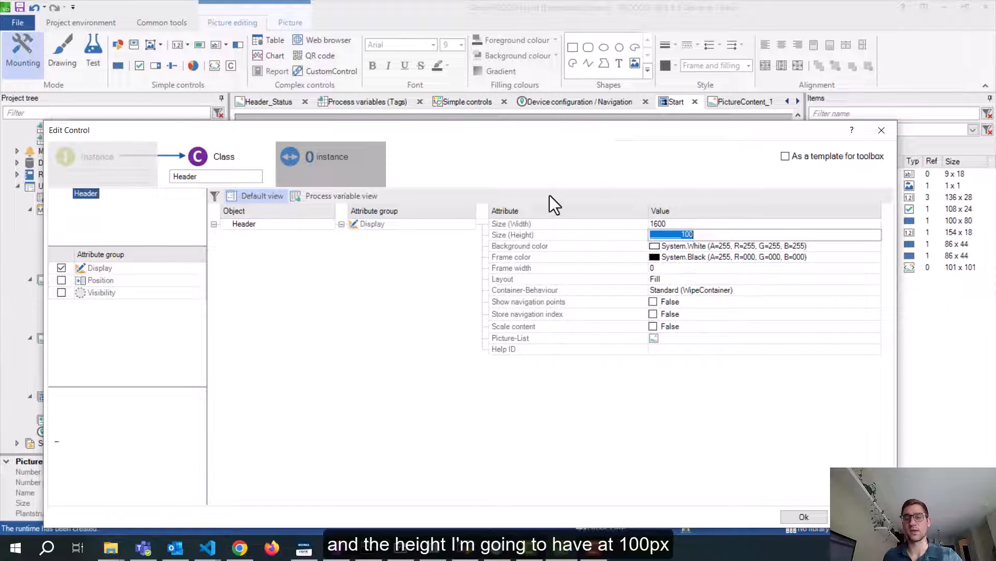
{"action": "left_click", "coordinate": [690, 223]}
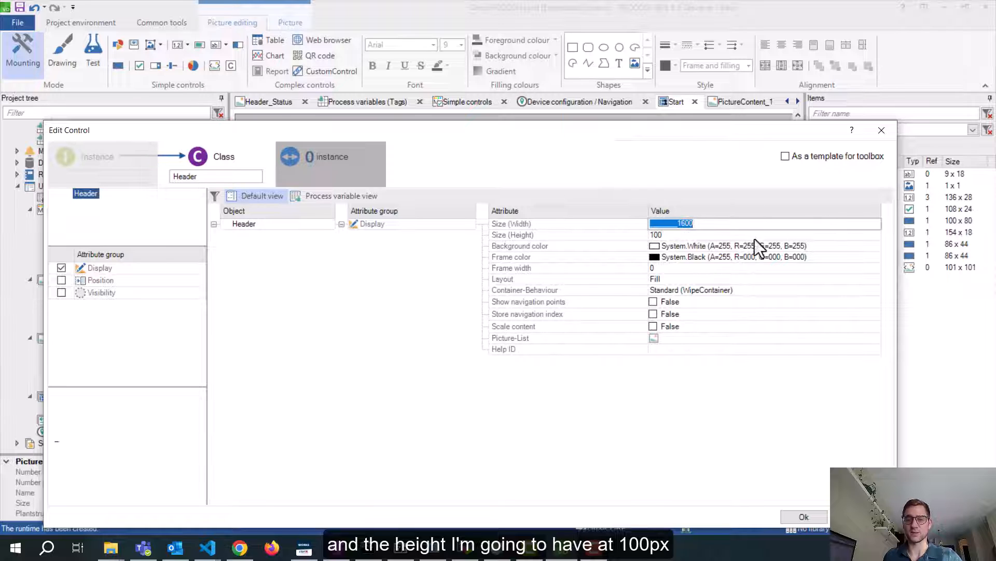
Bring up the picture selection for the Header's Picture-List setting
{"action": "left_click", "coordinate": [681, 337]}
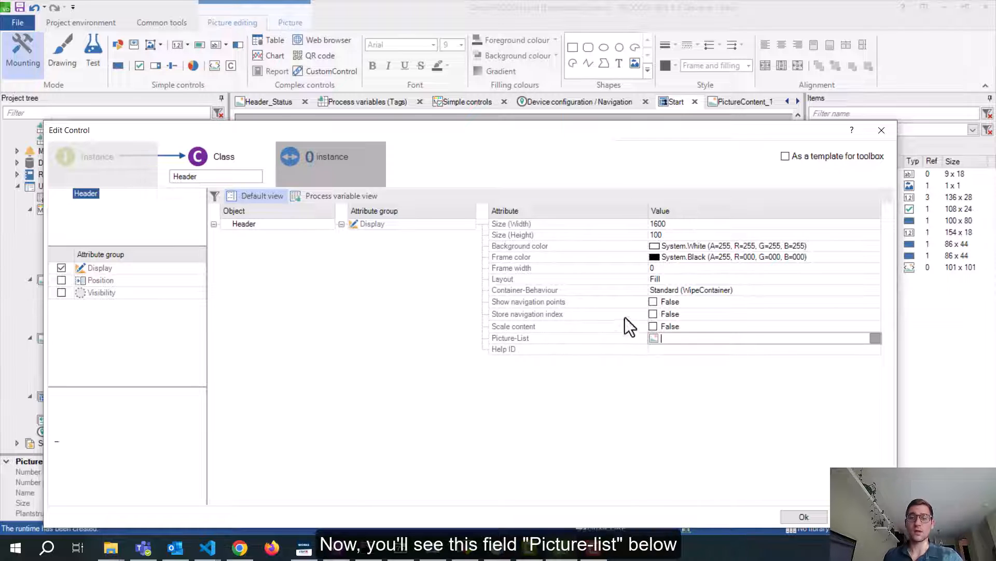
{"action": "left_click_drag", "start_coordinate": [465, 129], "coordinate": [500, 70]}
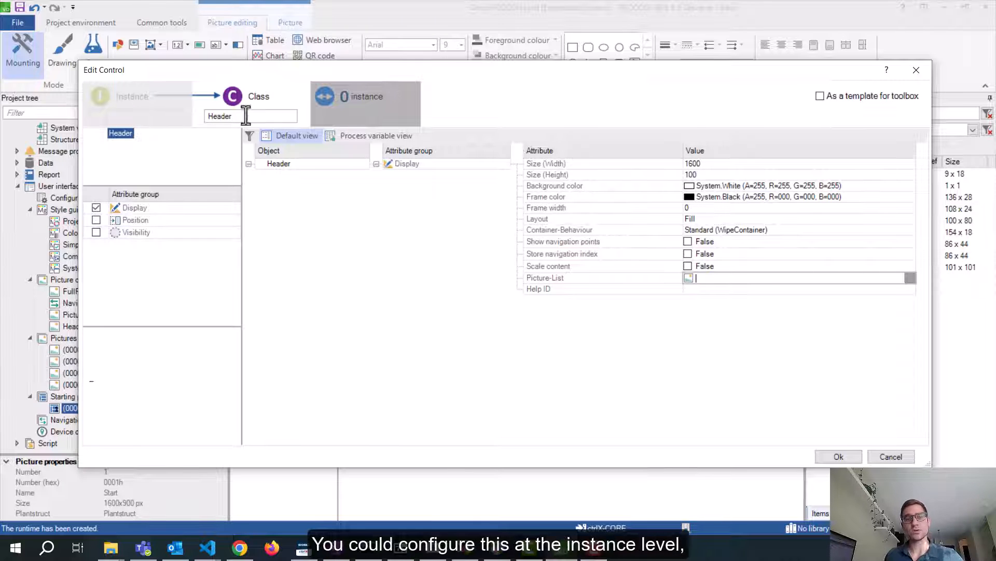
{"action": "left_click", "coordinate": [906, 276]}
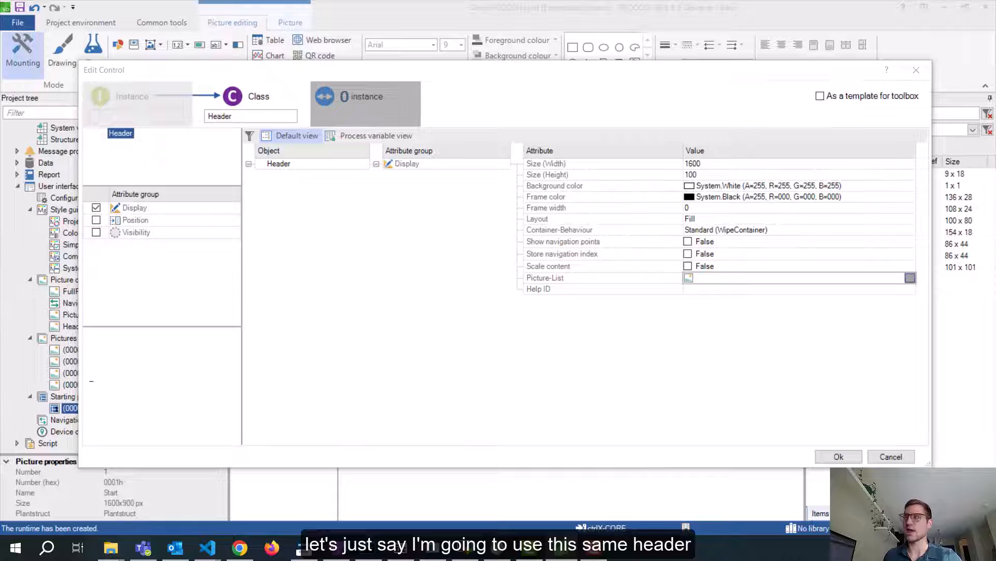
{"action": "left_click_drag", "start_coordinate": [981, 123], "coordinate": [222, 155]}
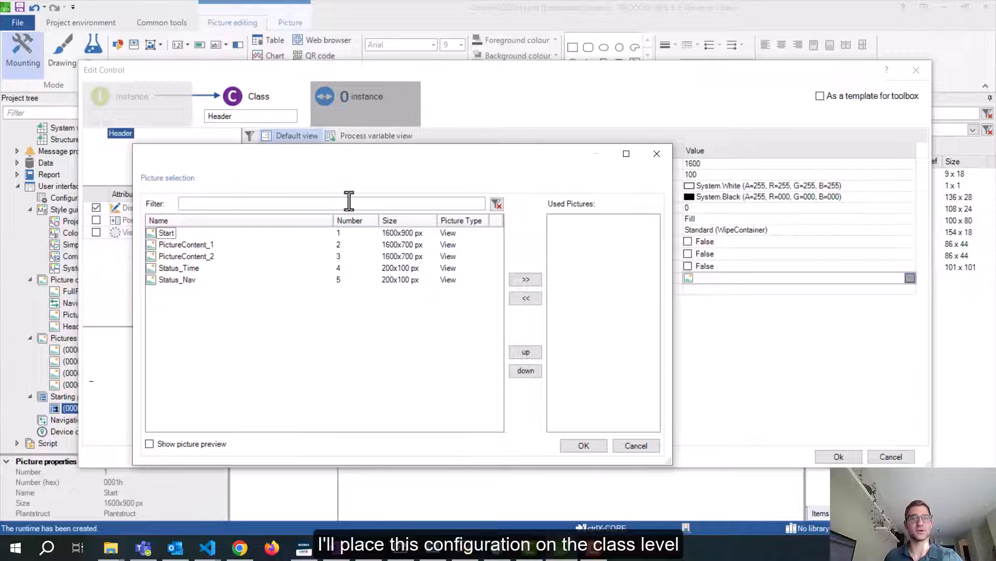
Move Status_Time and Status_Nav into the Header's used pictures and apply the control settings
{"action": "left_click", "coordinate": [196, 268]}
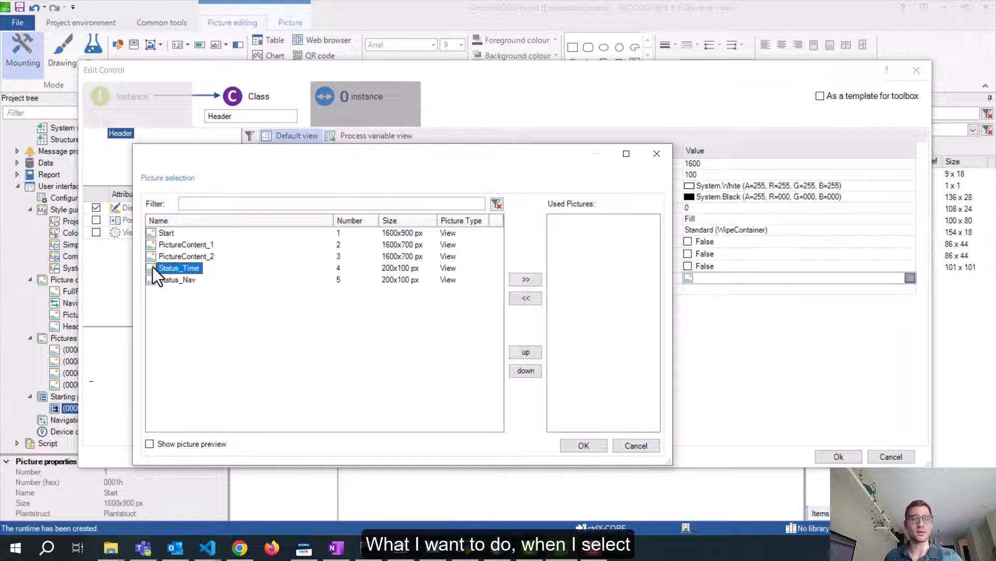
{"action": "left_click", "coordinate": [658, 155]}
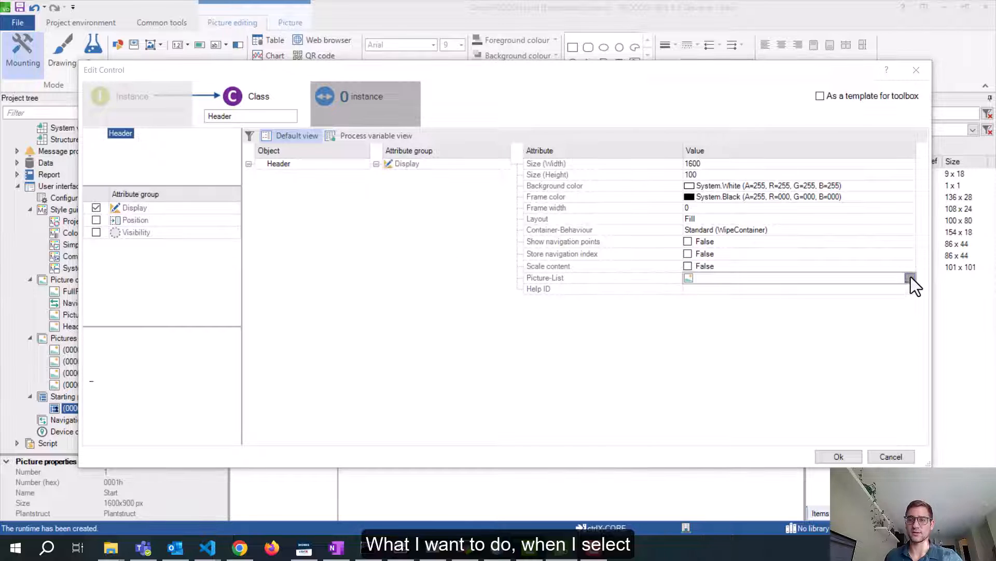
{"action": "left_click_drag", "start_coordinate": [995, 194], "coordinate": [307, 164]}
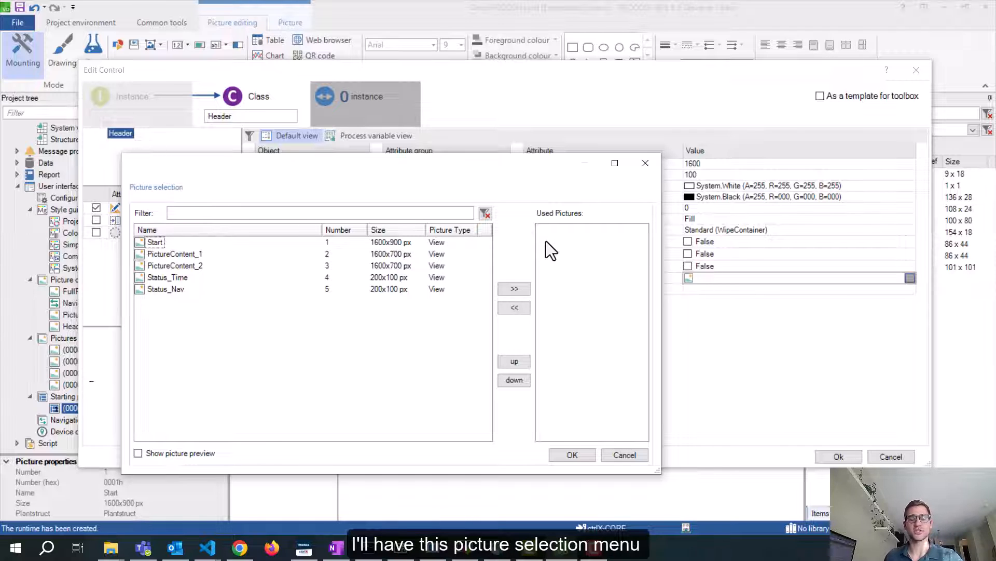
{"action": "left_click", "coordinate": [160, 278]}
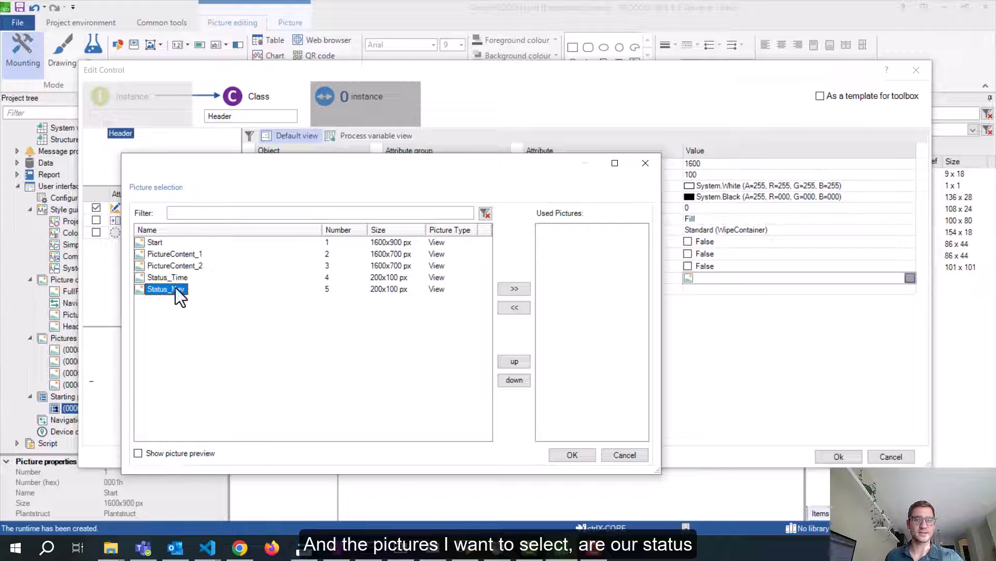
{"action": "left_click", "coordinate": [176, 281]}
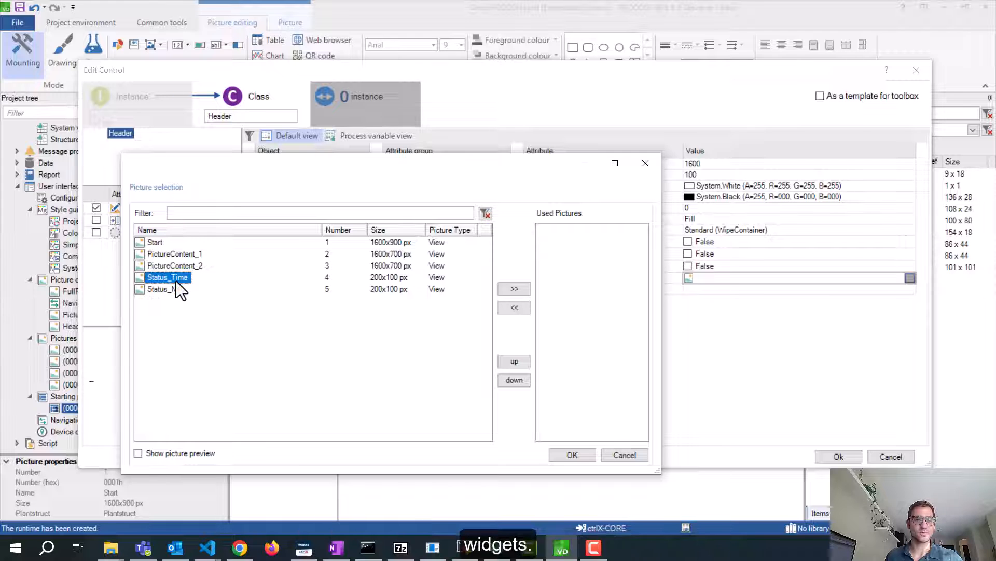
{"action": "left_click", "coordinate": [512, 289]}
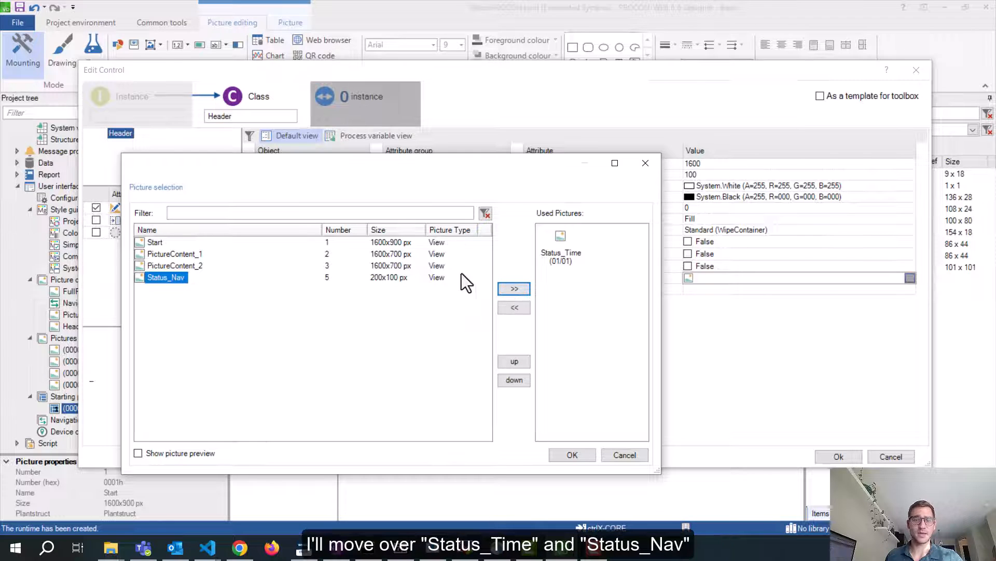
{"action": "left_click", "coordinate": [512, 288]}
{"action": "left_click", "coordinate": [586, 456]}
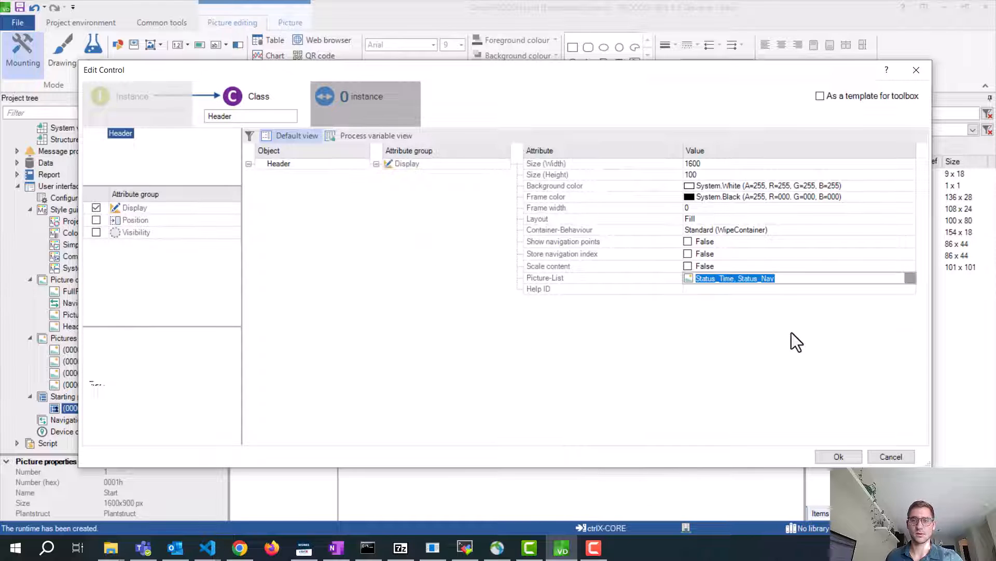
{"action": "left_click", "coordinate": [839, 456]}
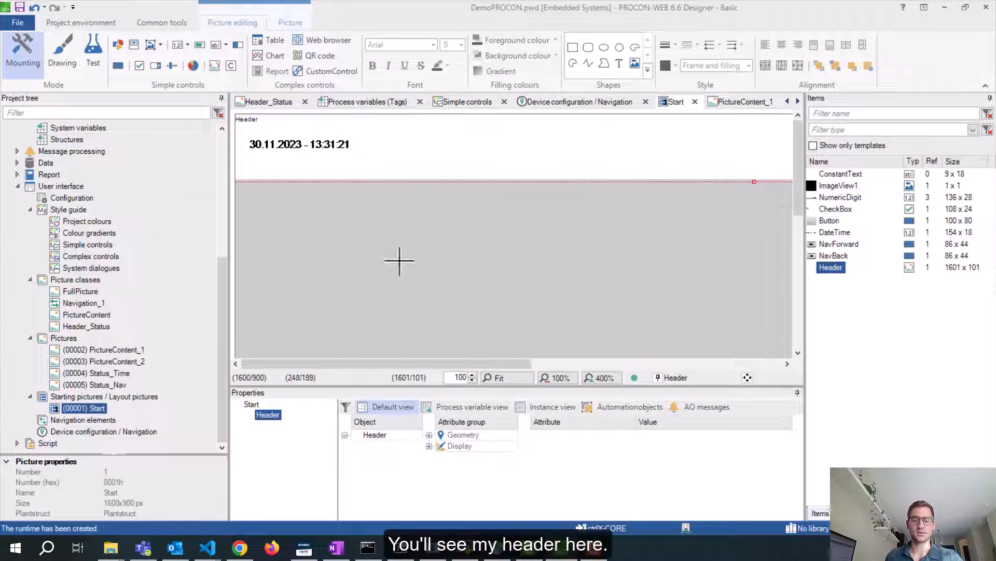
Change the Header class Layout from Fill to Float
{"action": "left_click_drag", "start_coordinate": [413, 365], "coordinate": [336, 357]}
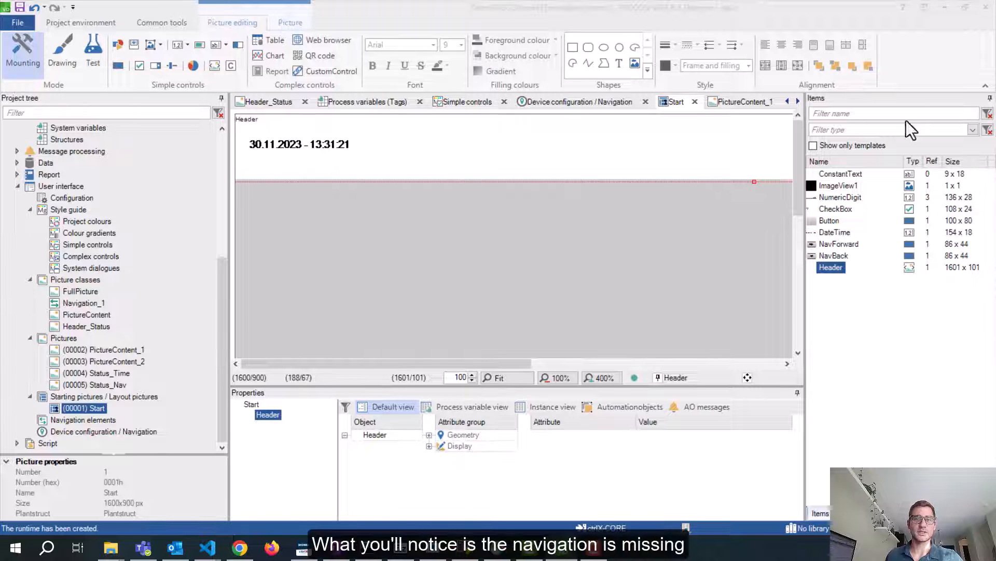
{"action": "left_click_drag", "start_coordinate": [995, 130], "coordinate": [410, 82]}
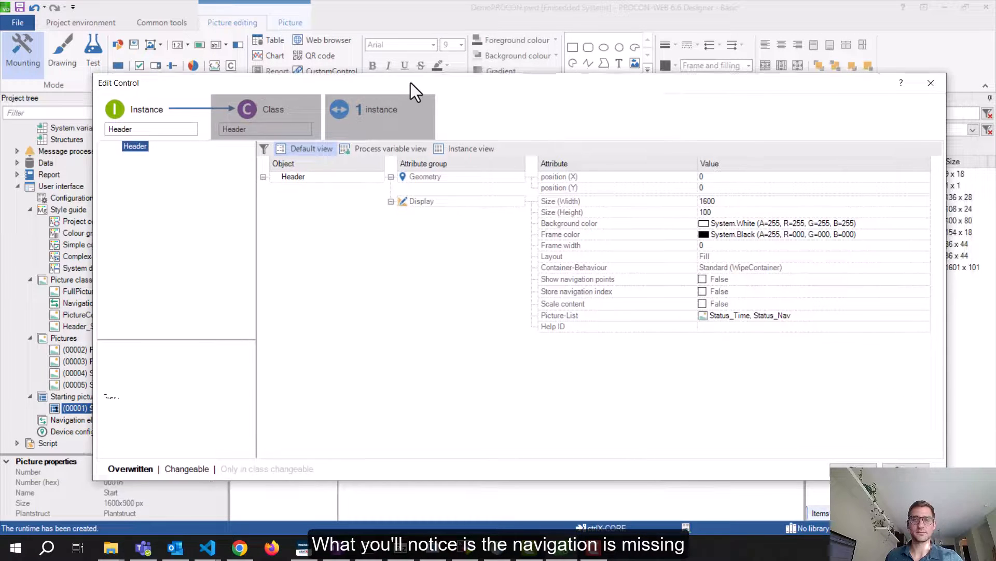
{"action": "left_click", "coordinate": [283, 118]}
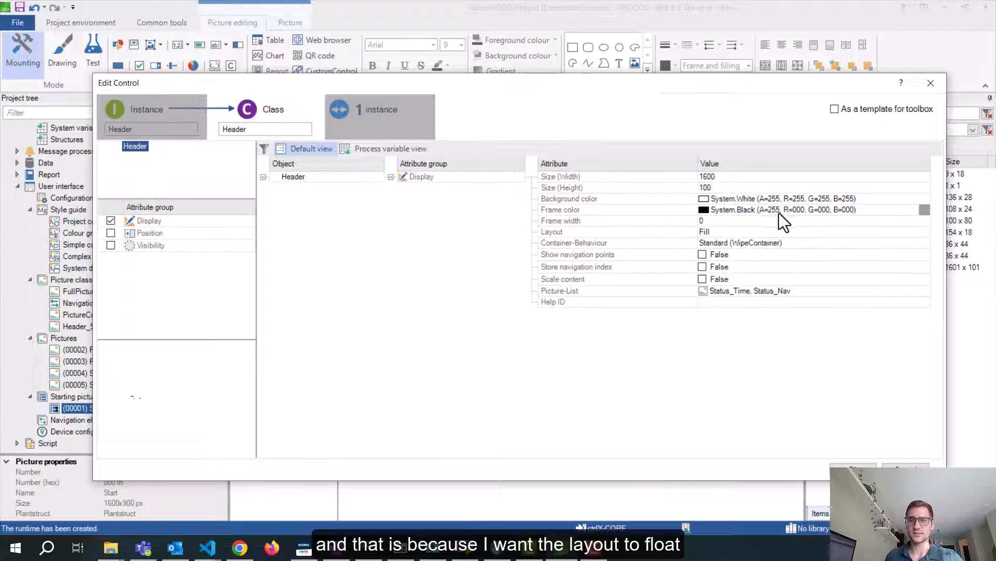
{"action": "left_click", "coordinate": [752, 232]}
{"action": "left_click", "coordinate": [924, 232]}
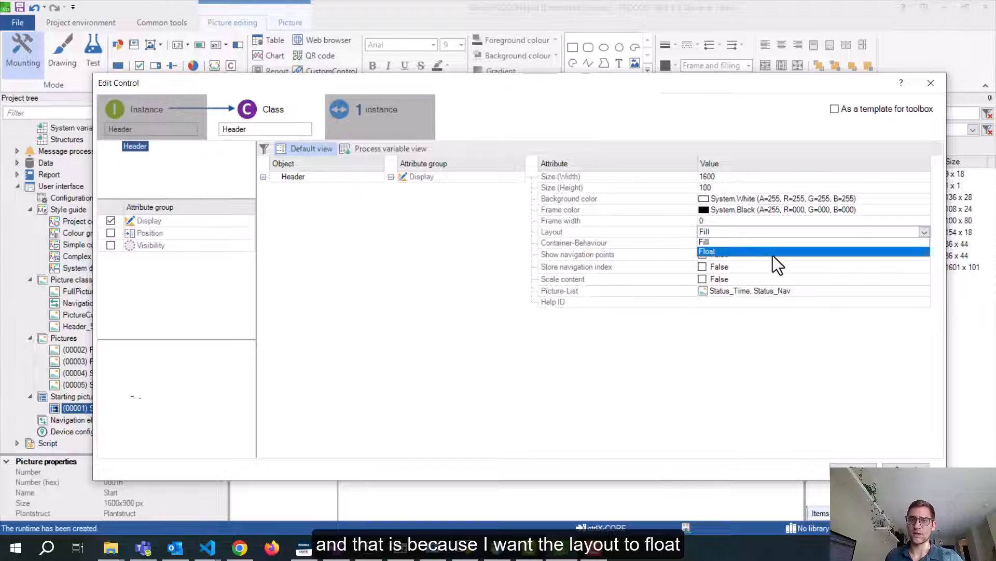
{"action": "left_click", "coordinate": [749, 251]}
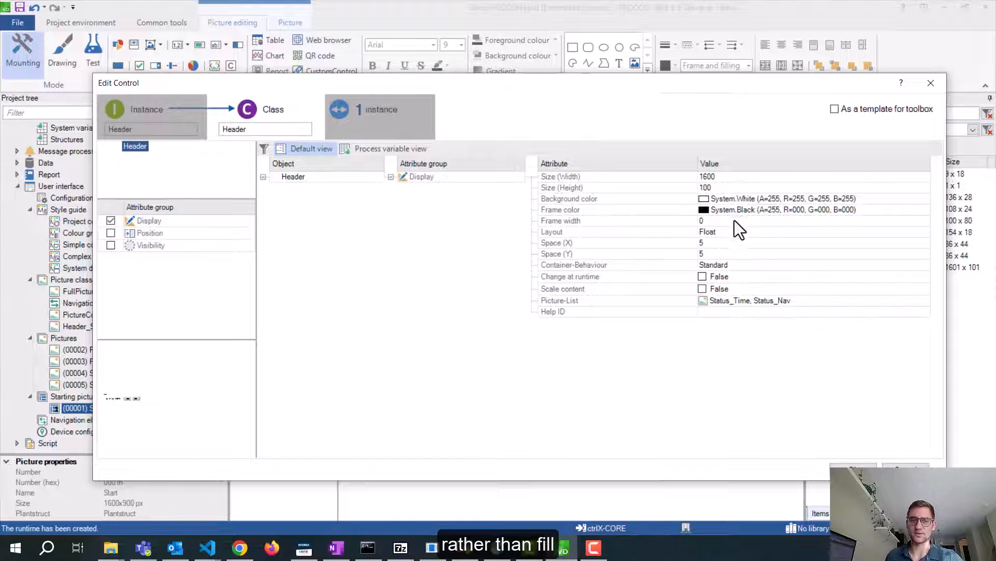
{"action": "left_click_drag", "start_coordinate": [577, 91], "coordinate": [614, 95]}
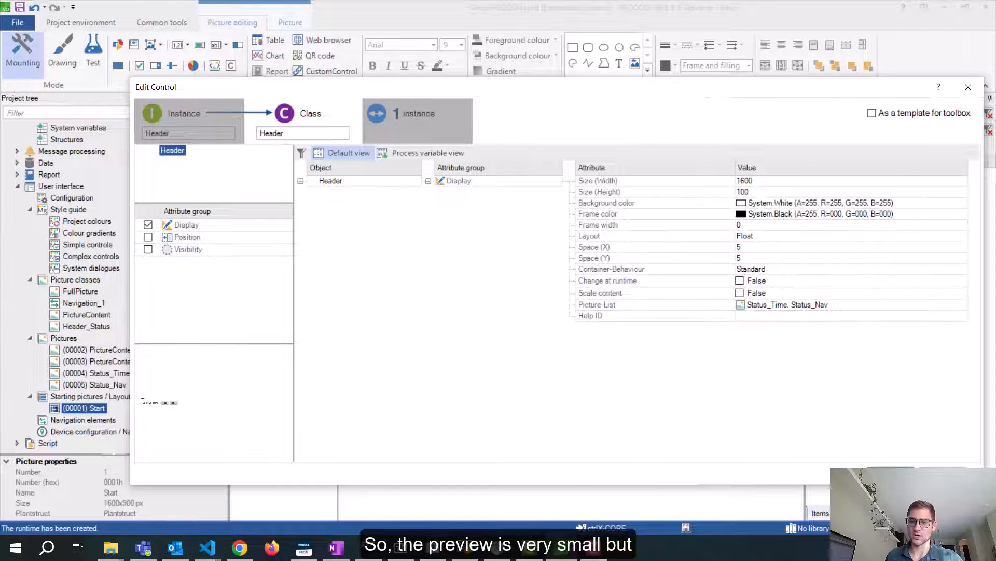
Apply the Float layout and position the Header at X 0, Y 0
{"action": "left_click", "coordinate": [891, 473]}
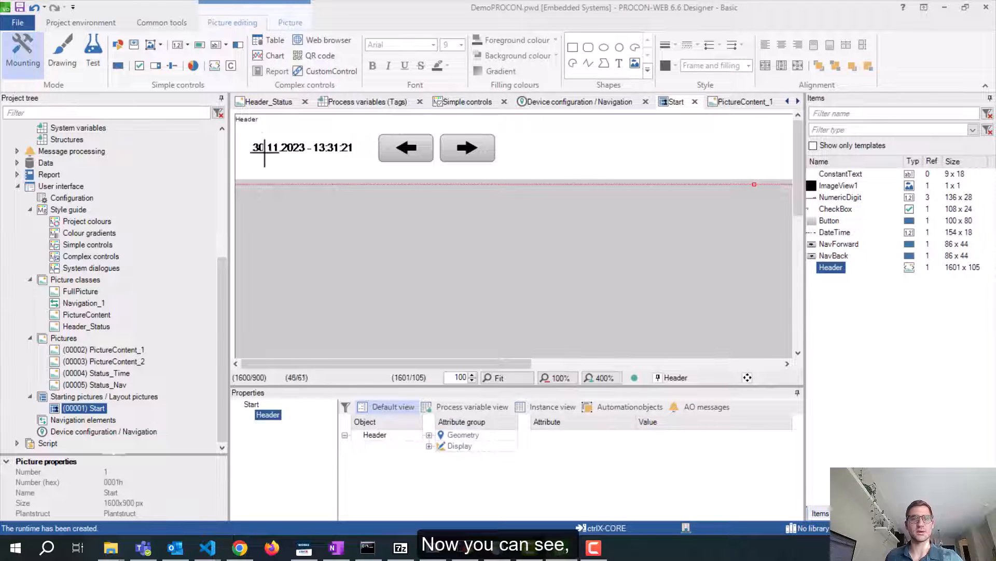
{"action": "left_click_drag", "start_coordinate": [261, 148], "coordinate": [262, 145]}
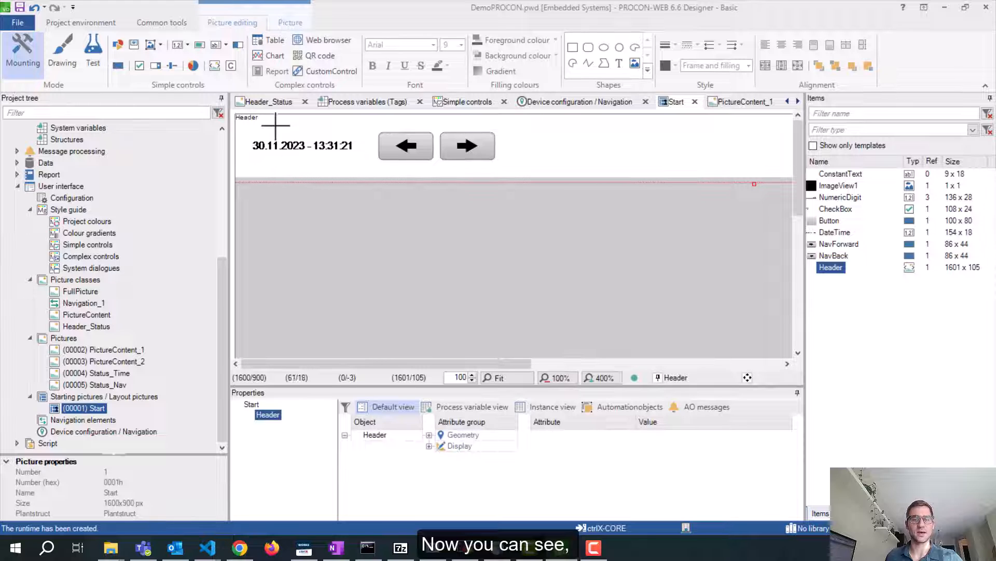
{"action": "left_click_drag", "start_coordinate": [277, 124], "coordinate": [277, 127]}
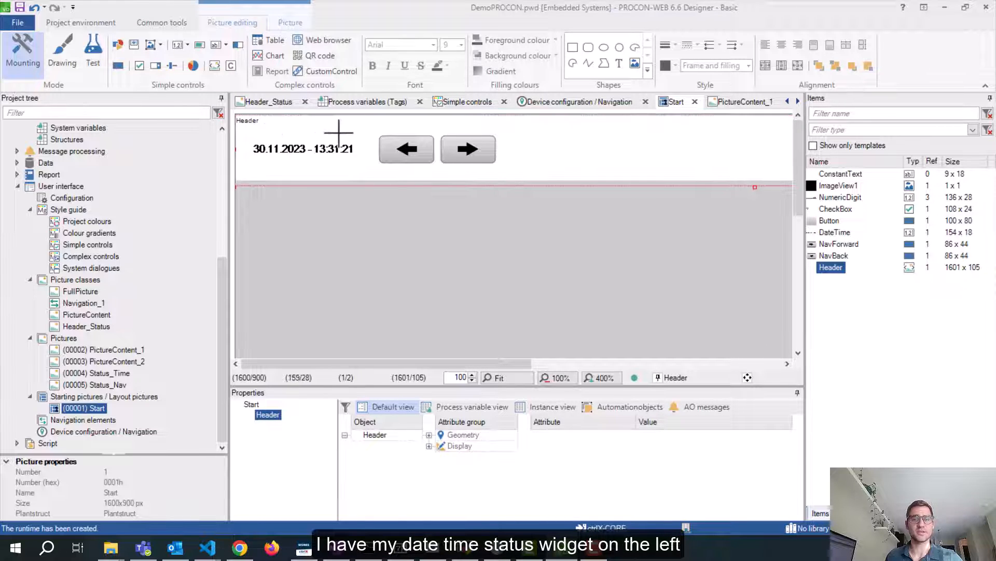
{"action": "key", "text": "alt+Tab"}
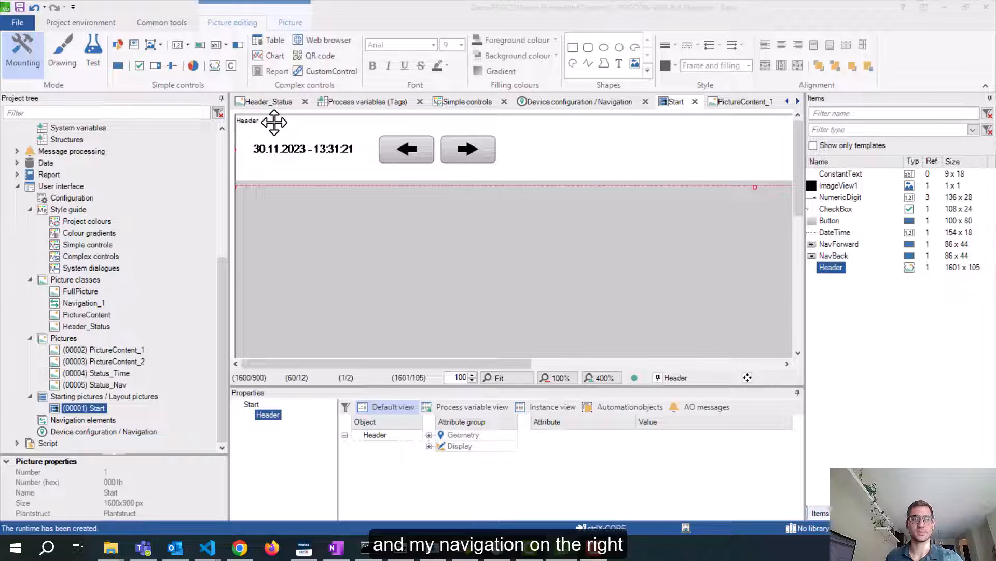
{"action": "left_click_drag", "start_coordinate": [995, 96], "coordinate": [562, 65]}
{"action": "left_click", "coordinate": [690, 168]}
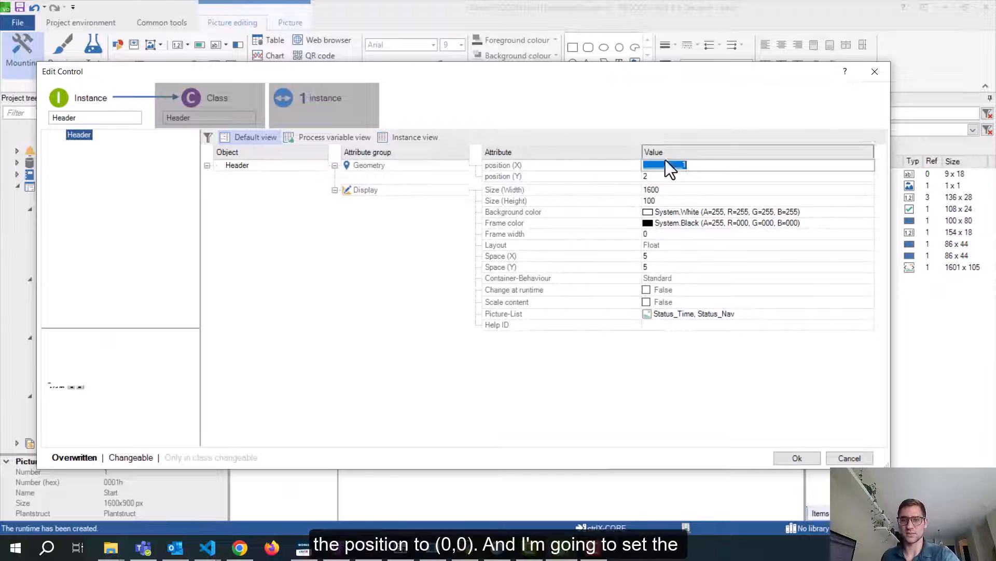
{"action": "type", "text": "0"}
{"action": "left_click", "coordinate": [681, 177]}
{"action": "type", "text": "0"}
{"action": "key", "text": "Return"}
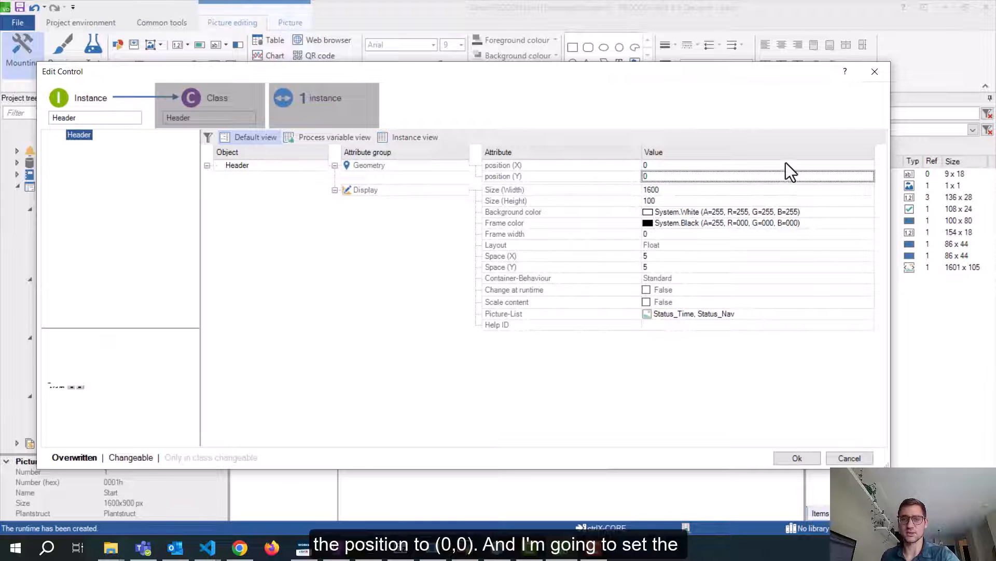
Set the Header background colour to Black (System.Black70) and close the dialog
{"action": "left_click", "coordinate": [649, 213]}
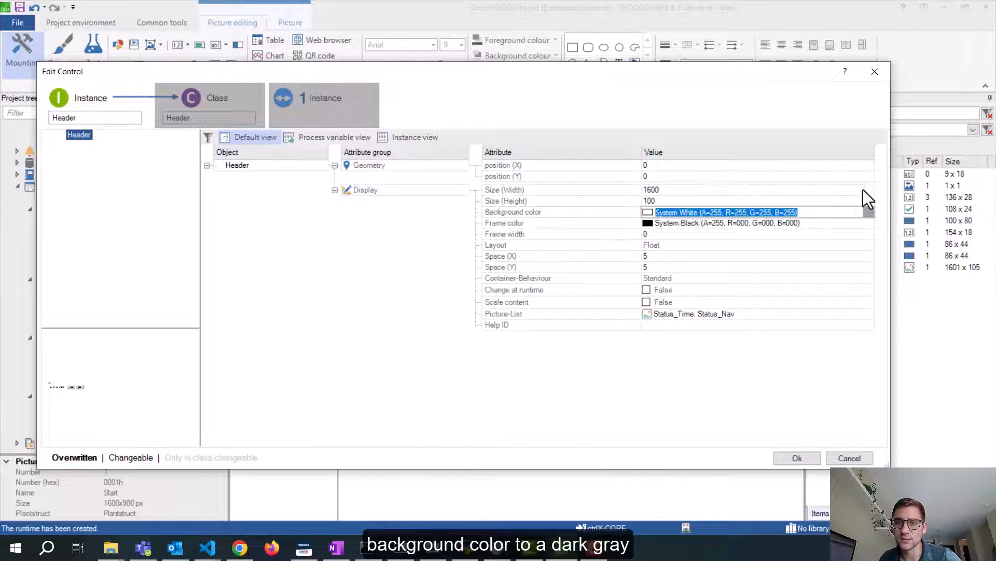
{"action": "left_click", "coordinate": [868, 212]}
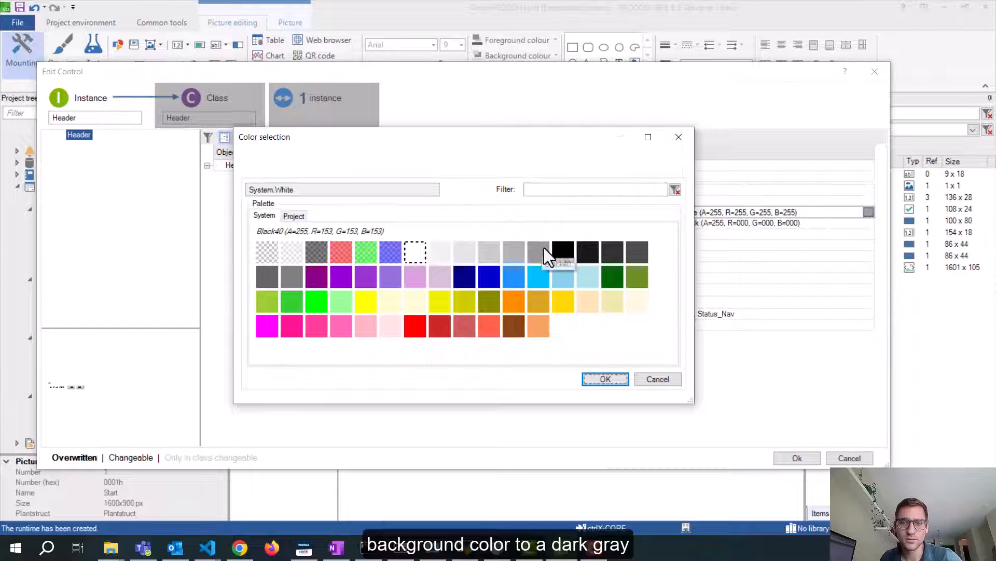
{"action": "left_click", "coordinate": [560, 249]}
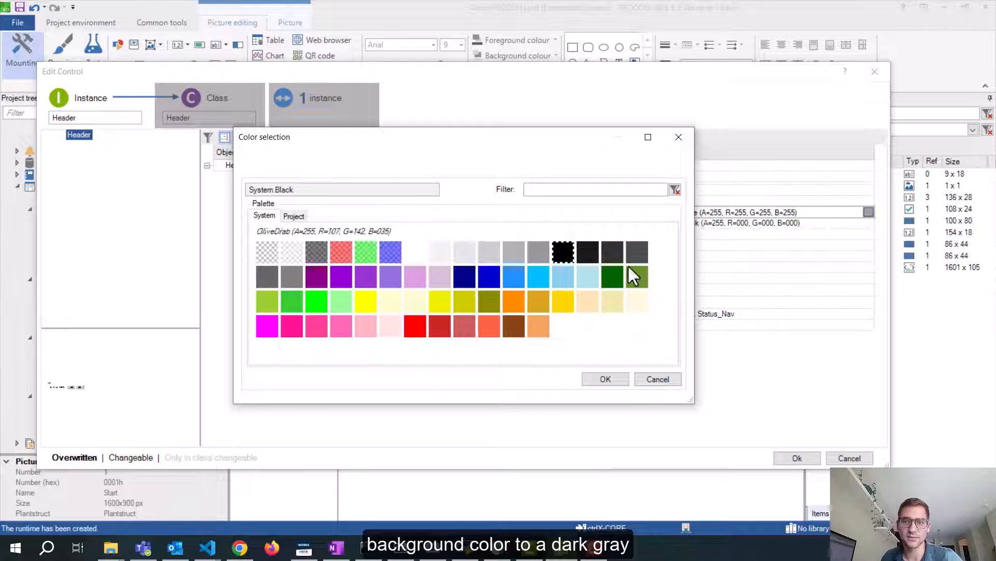
{"action": "left_click", "coordinate": [602, 379]}
{"action": "left_click", "coordinate": [815, 459]}
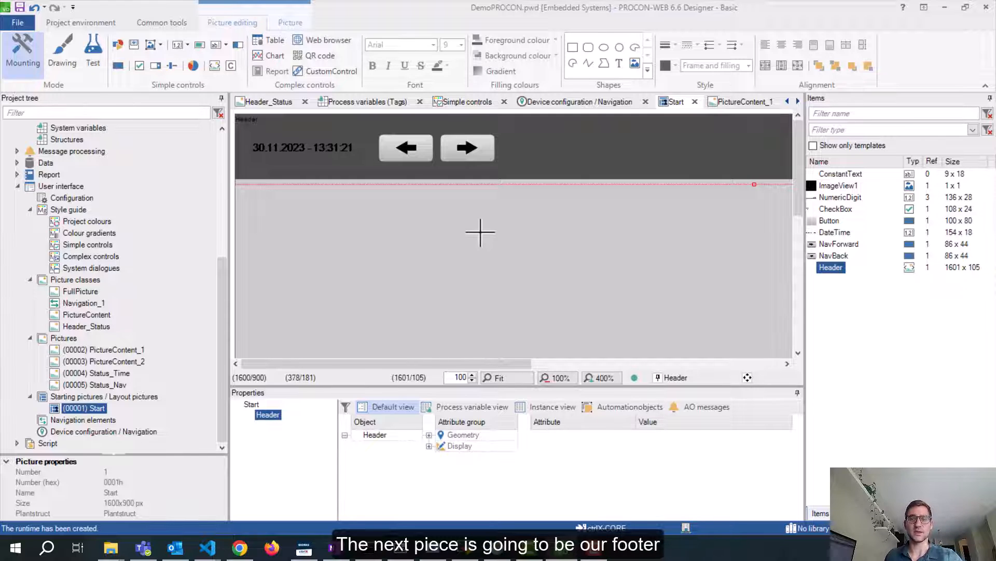
Insert a container on Start, name its class Footer, and set Container-Type to Navigation
{"action": "left_click", "coordinate": [231, 66]}
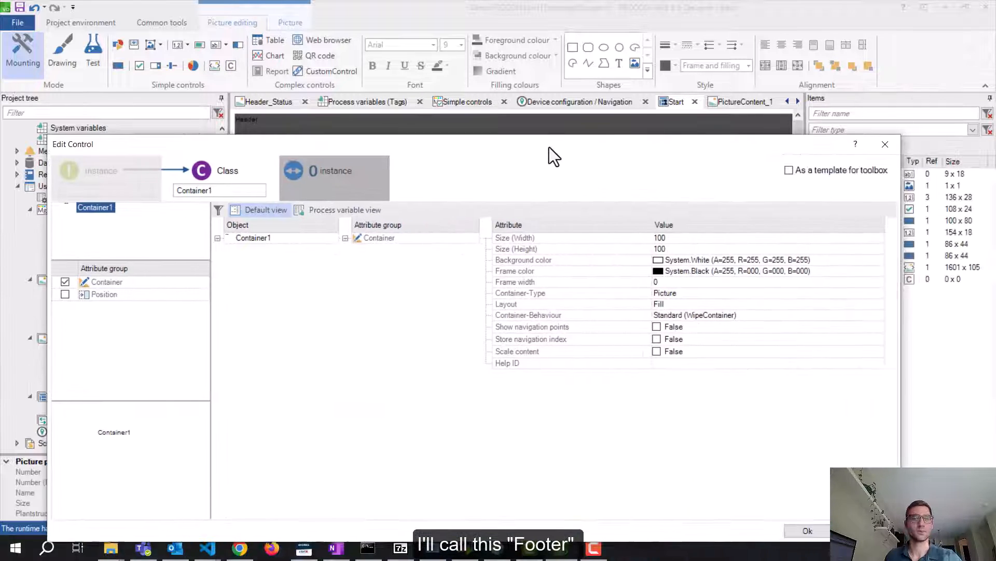
{"action": "double_click", "coordinate": [227, 190]}
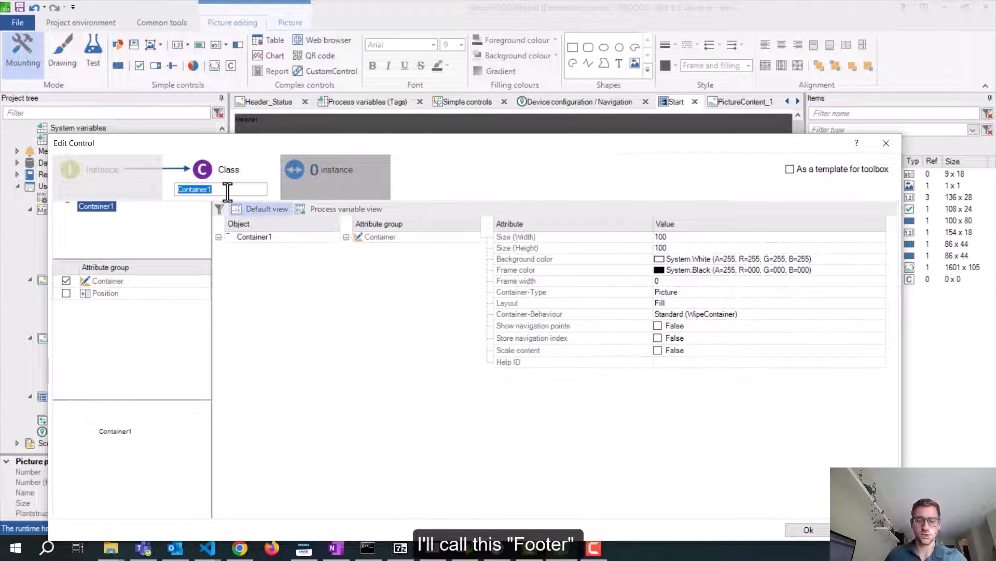
{"action": "type", "text": "Footer"}
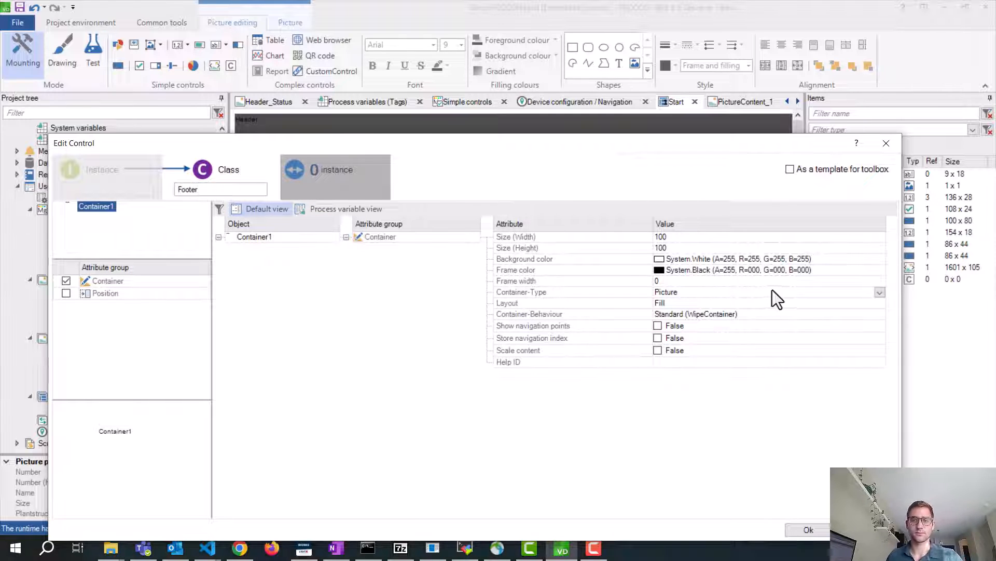
{"action": "left_click", "coordinate": [705, 292]}
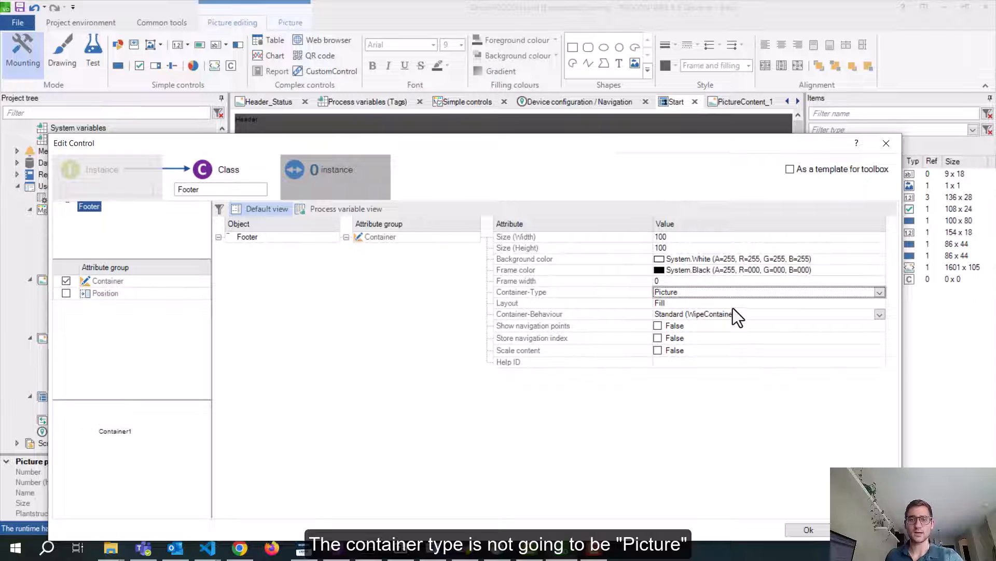
{"action": "left_click", "coordinate": [876, 292]}
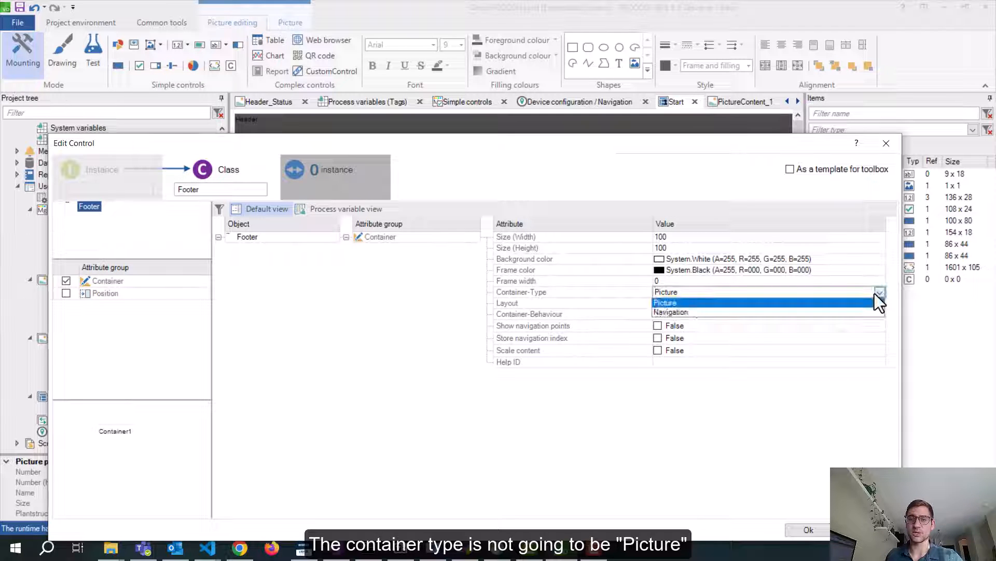
{"action": "left_click", "coordinate": [749, 312]}
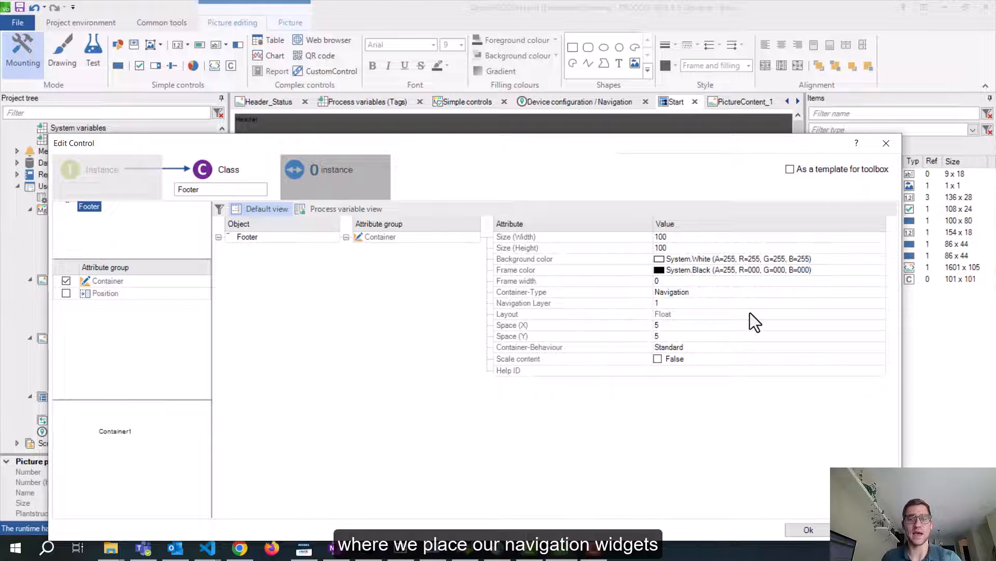
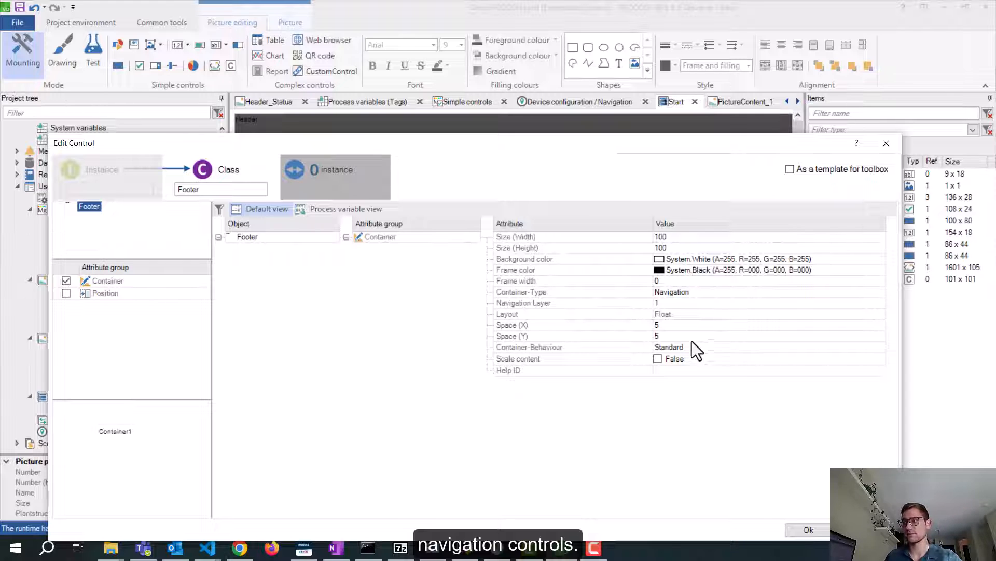
Keep the Footer's Float layout with 5/5 spacing, give it a System.Black70 background, and confirm
{"action": "left_click", "coordinate": [684, 314]}
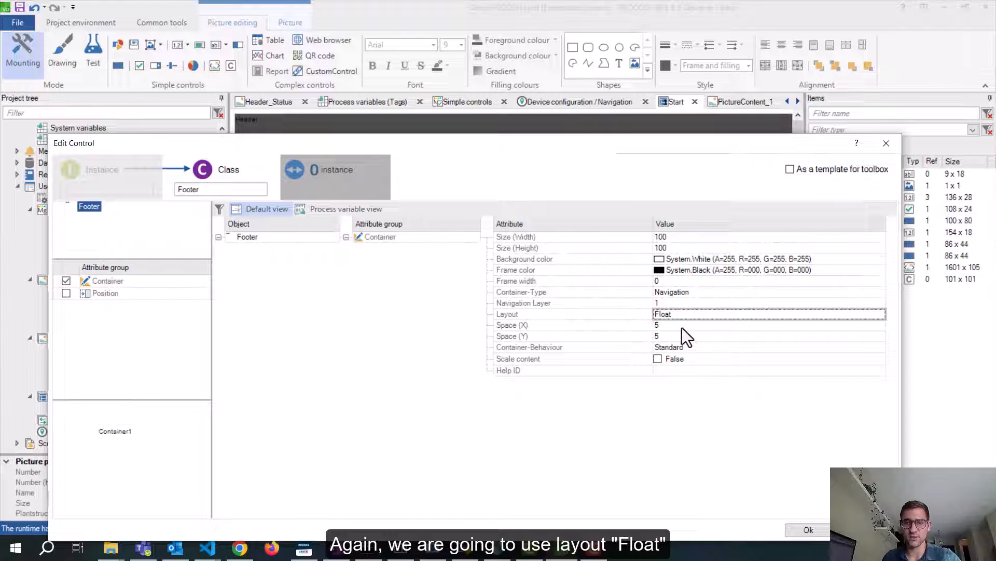
{"action": "left_click", "coordinate": [682, 328]}
{"action": "left_click", "coordinate": [678, 335]}
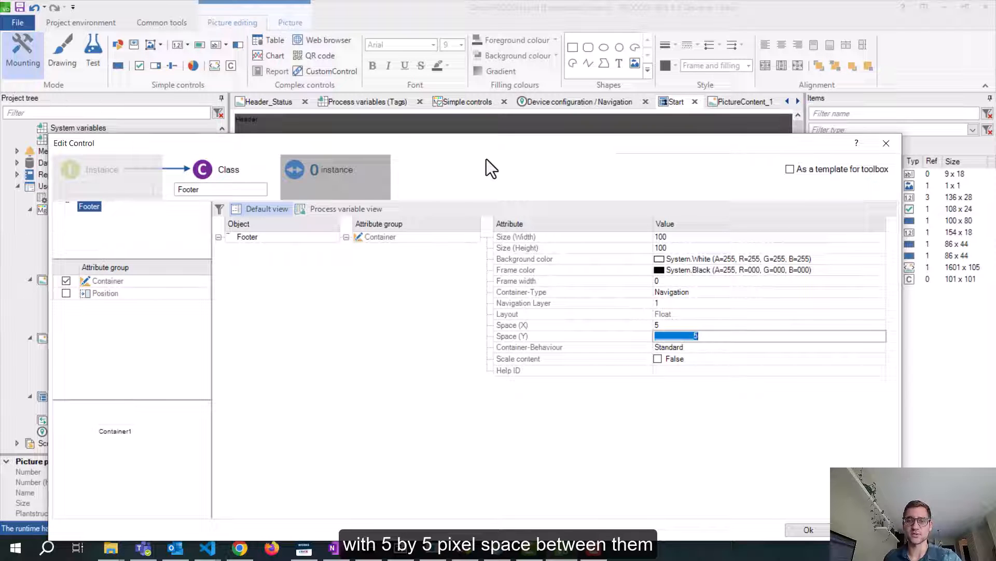
{"action": "left_click", "coordinate": [661, 259]}
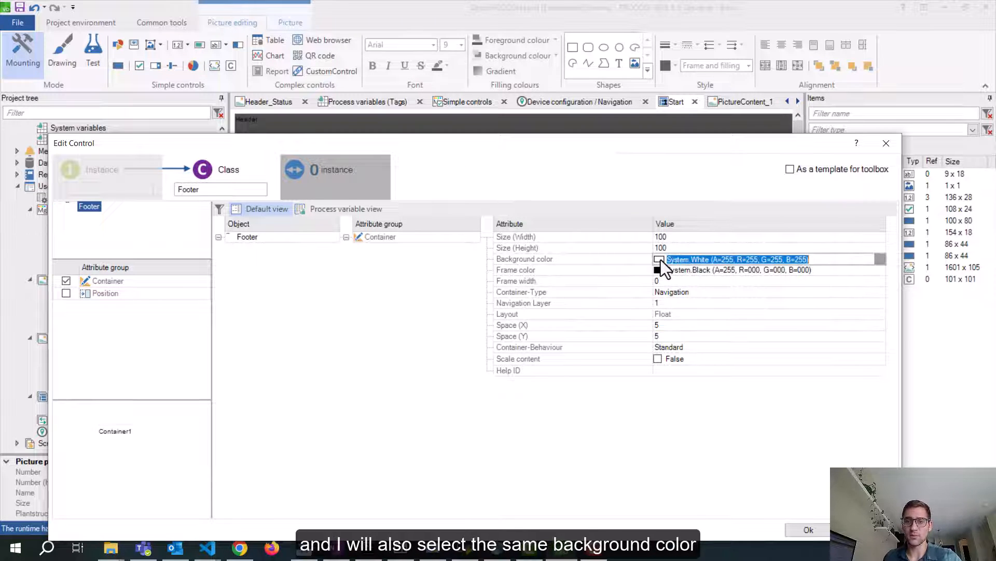
{"action": "left_click", "coordinate": [880, 258]}
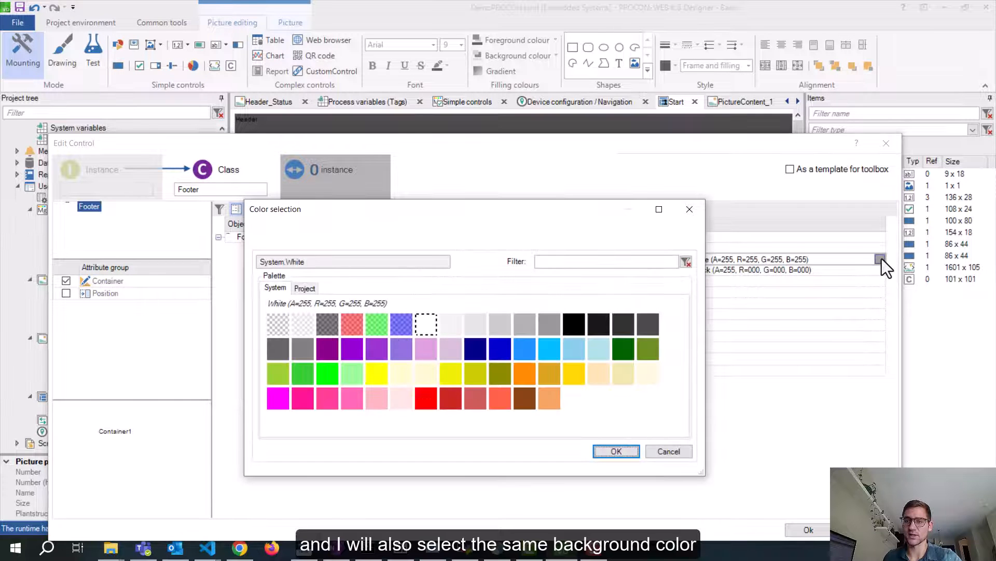
{"action": "left_click", "coordinate": [647, 324]}
{"action": "left_click", "coordinate": [613, 449]}
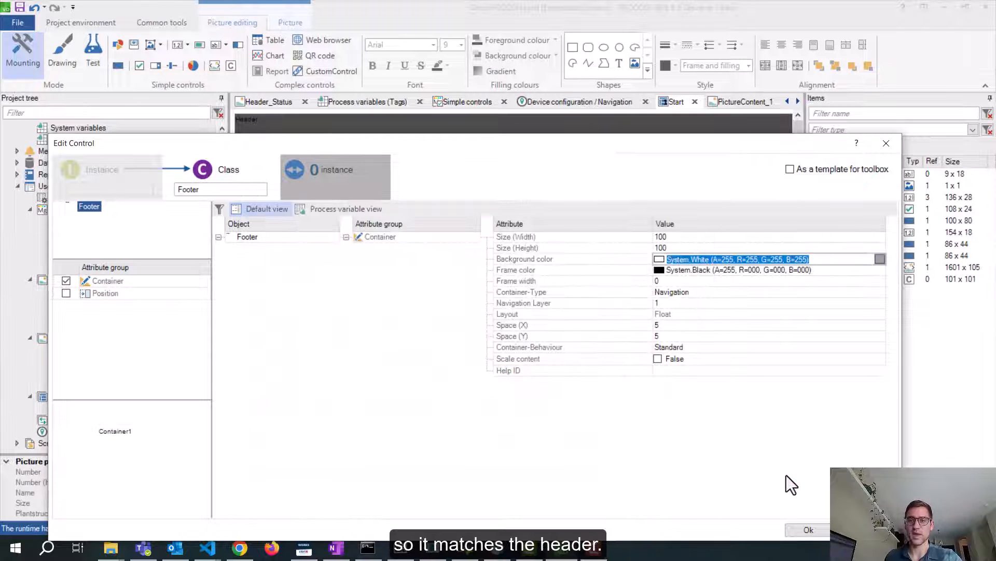
{"action": "left_click", "coordinate": [804, 527]}
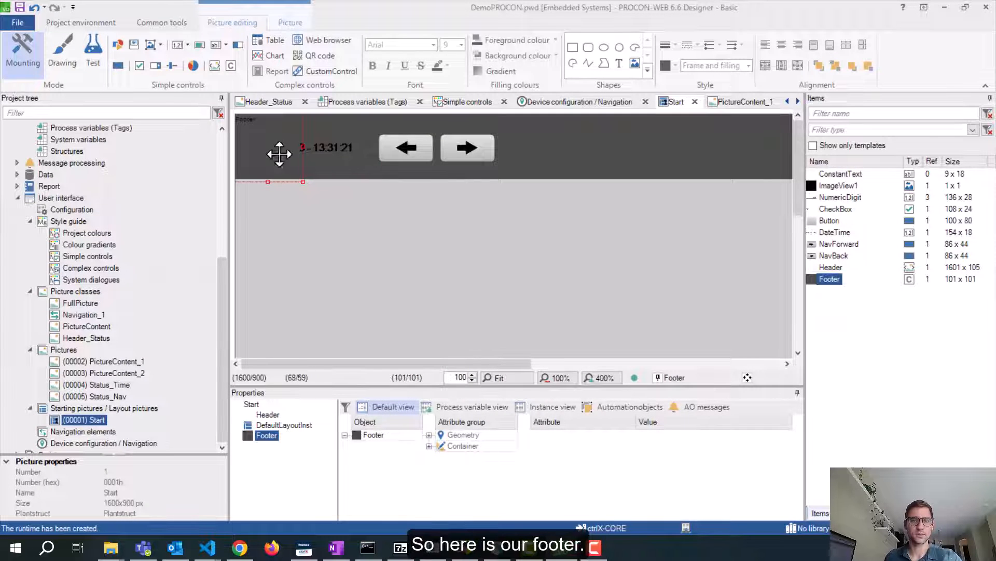
Move the Footer to position X 0, Y 800
{"action": "left_click_drag", "start_coordinate": [276, 151], "coordinate": [296, 269]}
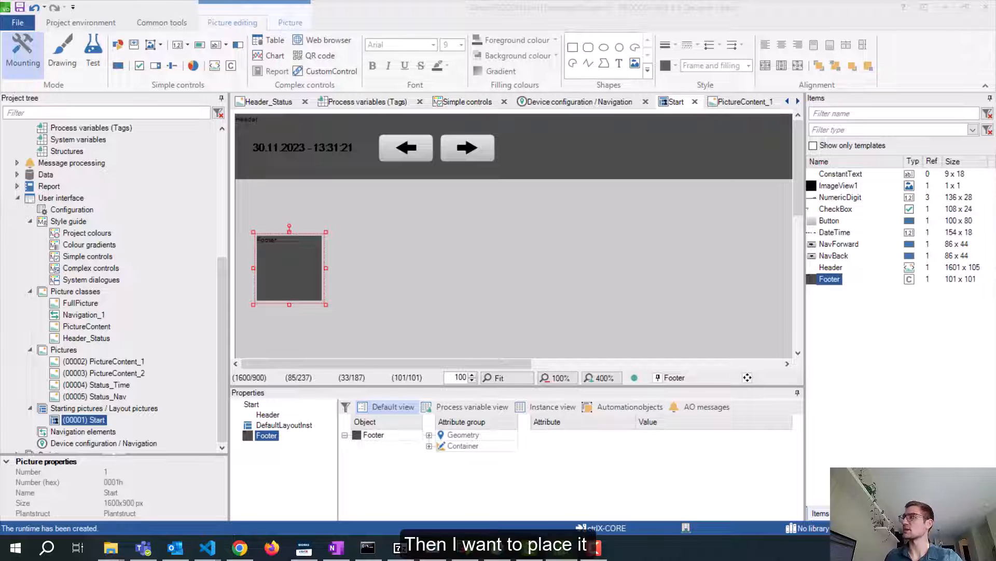
{"action": "double_click", "coordinate": [290, 268]}
{"action": "left_click_drag", "start_coordinate": [730, 148], "coordinate": [525, 92]}
{"action": "left_click", "coordinate": [659, 185]}
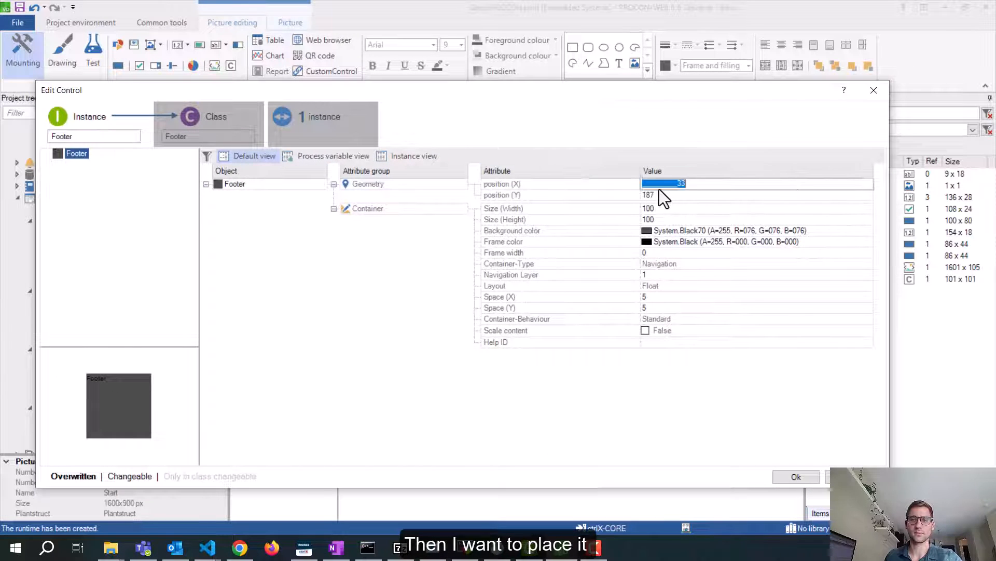
{"action": "type", "text": "0"}
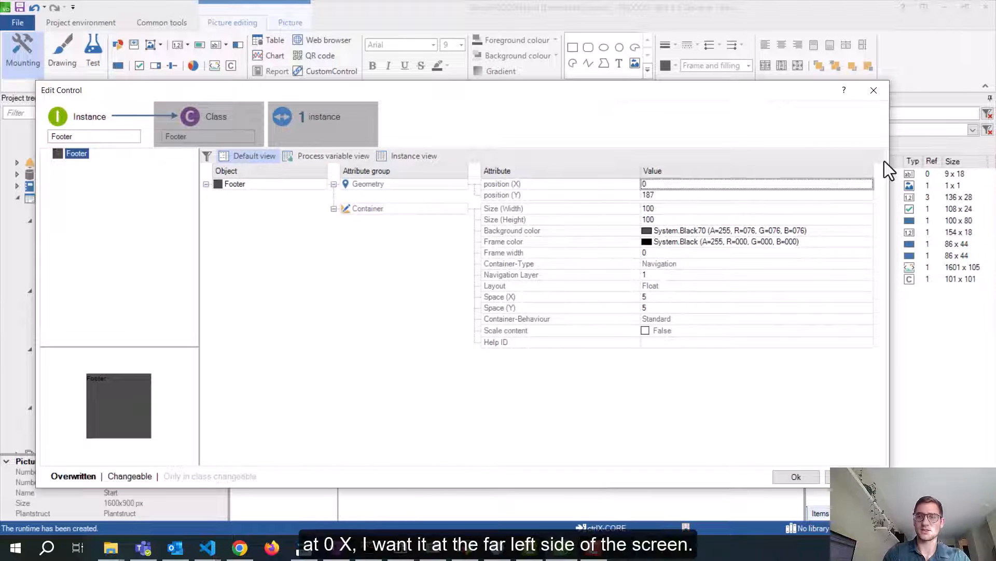
{"action": "left_click", "coordinate": [663, 193]}
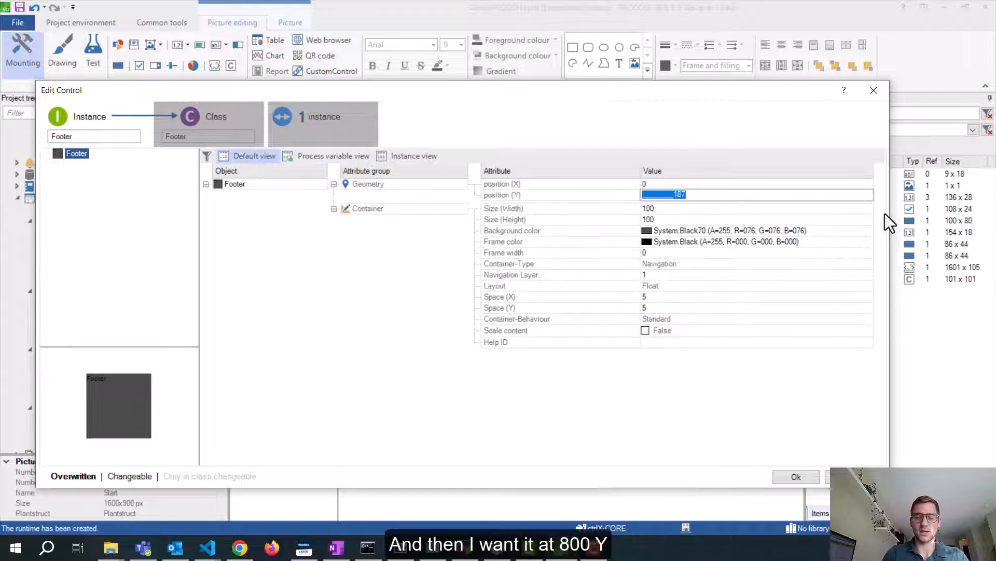
{"action": "type", "text": "800"}
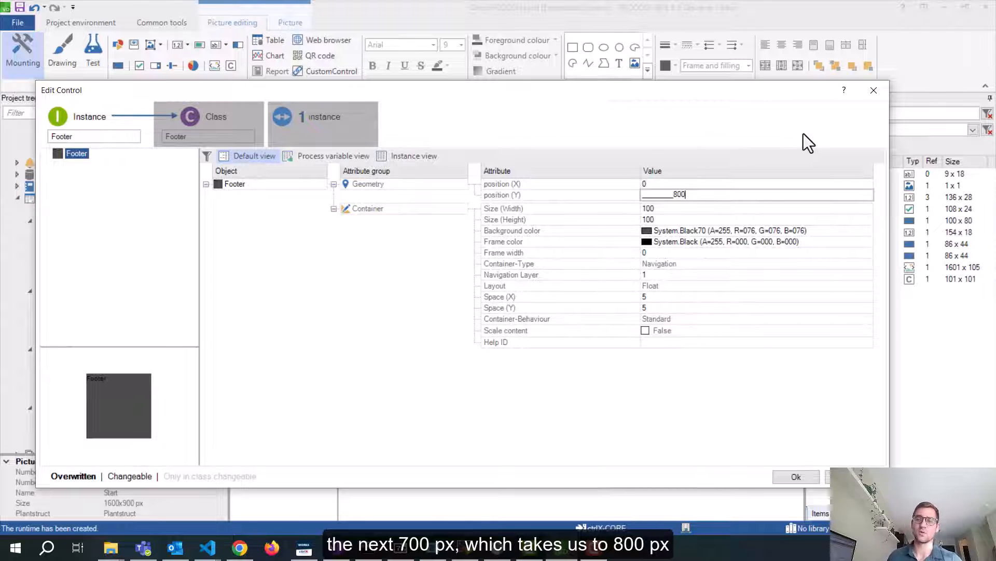
{"action": "left_click", "coordinate": [805, 476]}
Stretch the Footer to a width of 1600 px
{"action": "scroll", "coordinate": [712, 337], "scroll_direction": "down", "scroll_amount": 5}
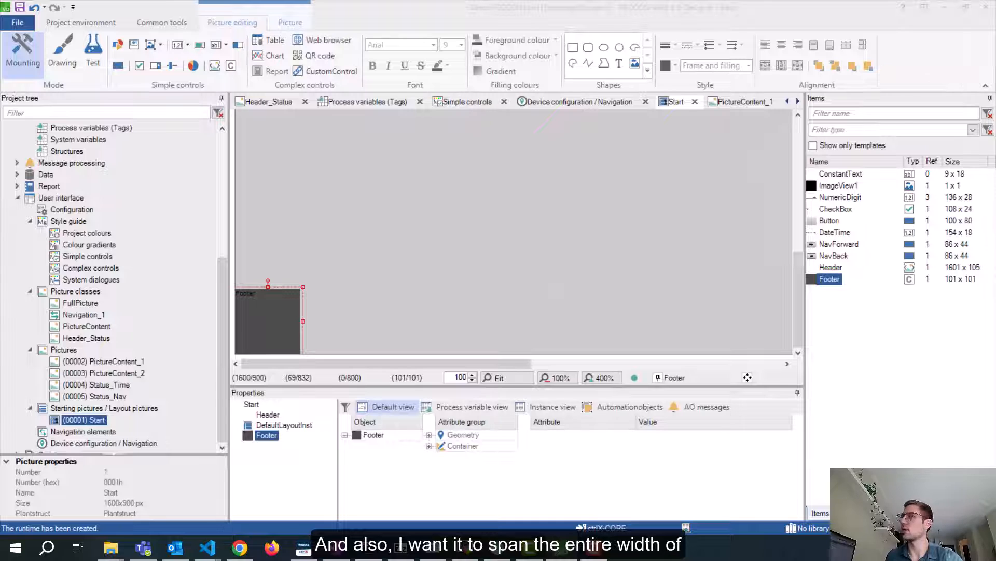
{"action": "left_click_drag", "start_coordinate": [995, 119], "coordinate": [598, 97]}
{"action": "left_click", "coordinate": [699, 216]}
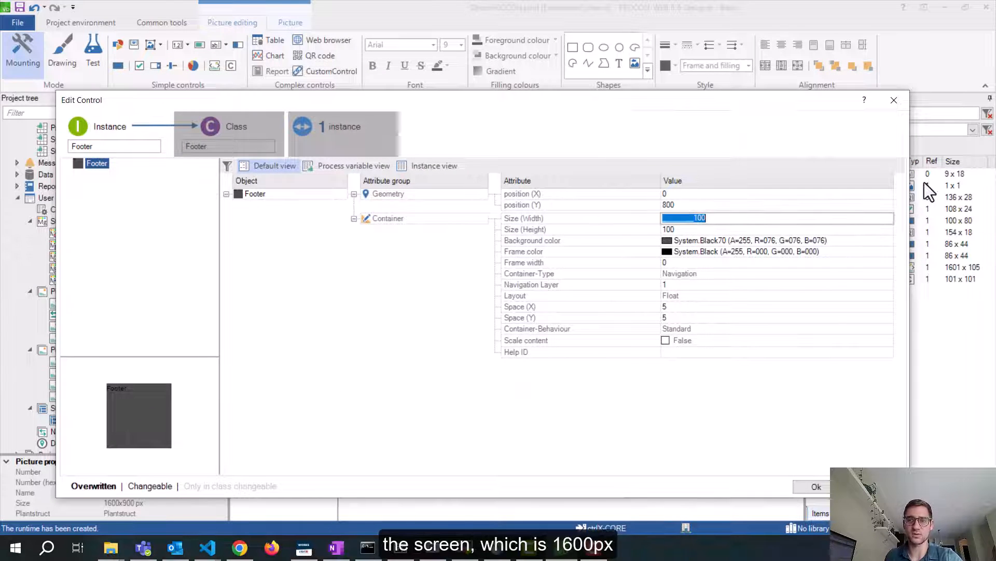
{"action": "type", "text": "1600"}
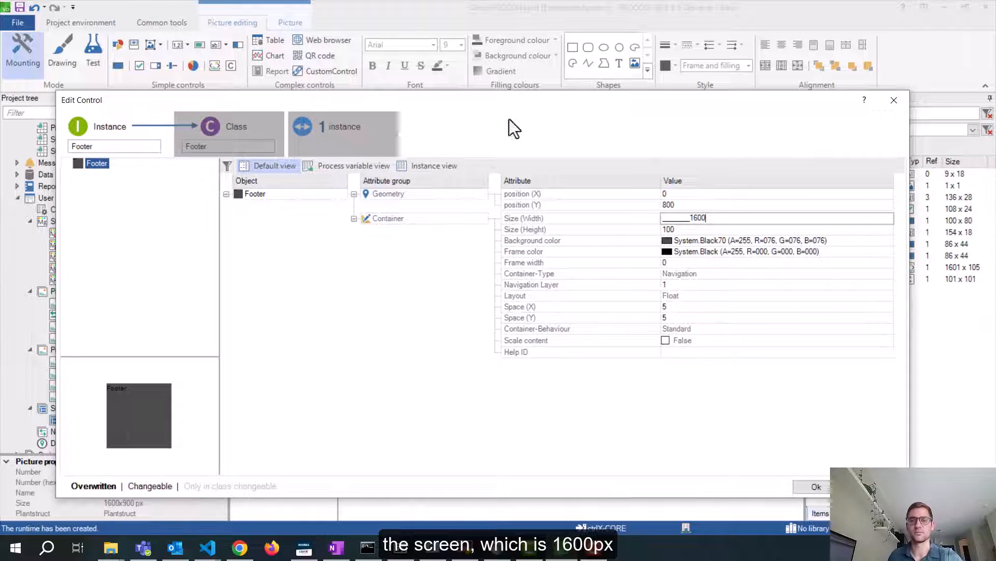
{"action": "left_click", "coordinate": [823, 483]}
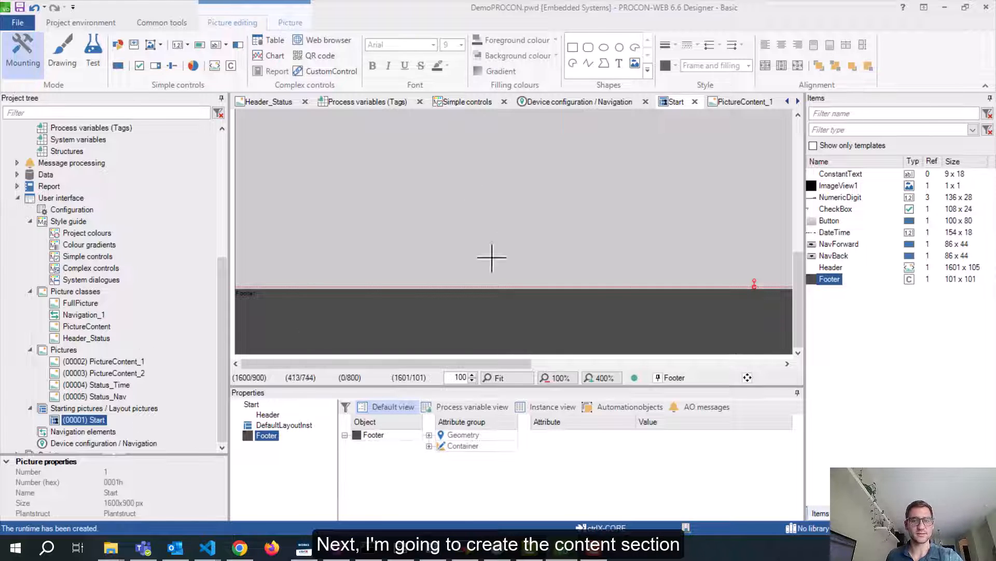
Enlarge the picture editing area and insert a new container (Container1) on Start
{"action": "scroll", "coordinate": [484, 227], "scroll_direction": "up", "scroll_amount": 3}
{"action": "scroll", "coordinate": [316, 215], "scroll_direction": "up", "scroll_amount": 3}
{"action": "scroll", "coordinate": [345, 285], "scroll_direction": "down", "scroll_amount": 6}
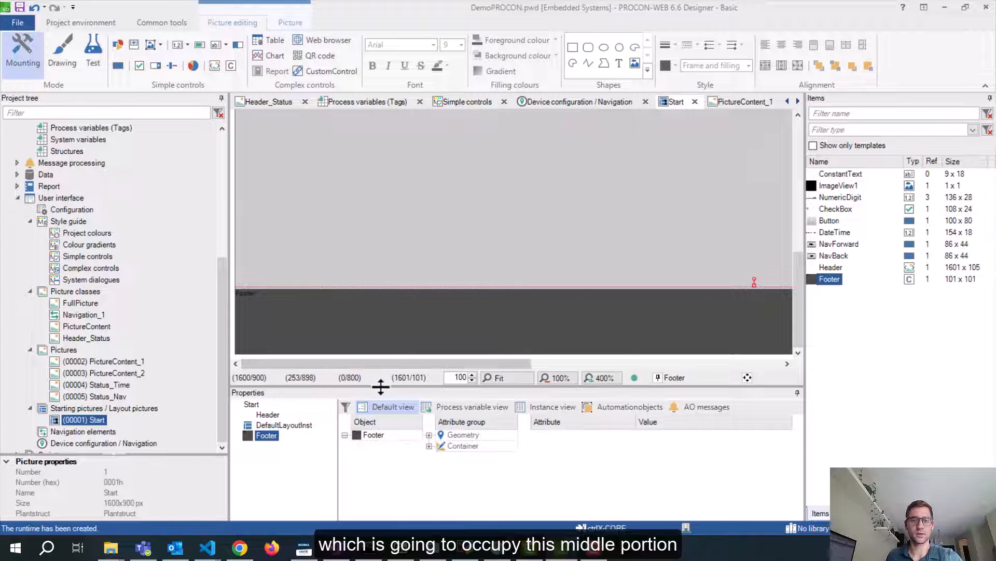
{"action": "left_click_drag", "start_coordinate": [383, 385], "coordinate": [381, 419]}
{"action": "scroll", "coordinate": [511, 251], "scroll_direction": "up", "scroll_amount": 3}
{"action": "scroll", "coordinate": [511, 251], "scroll_direction": "down", "scroll_amount": 3}
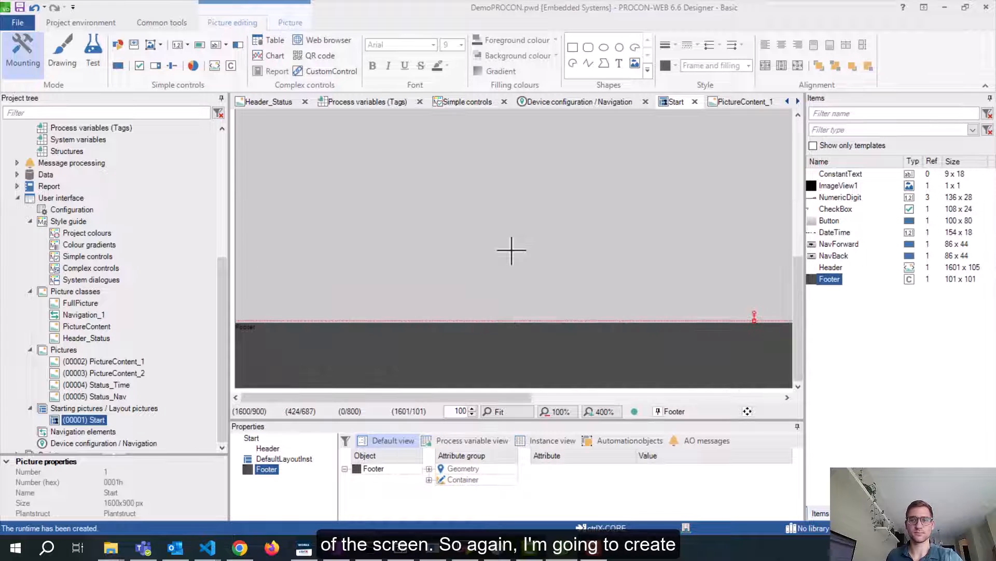
{"action": "left_click", "coordinate": [230, 66]}
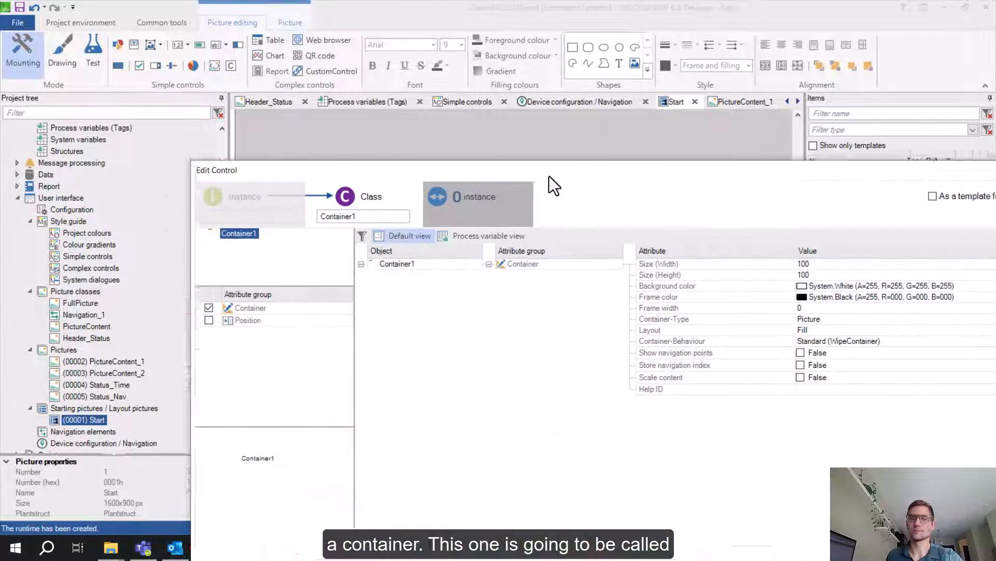
Name the container class Content, keep Picture type and Fill layout, and size it 1600 × 700
{"action": "left_click_drag", "start_coordinate": [550, 176], "coordinate": [467, 141]}
{"action": "left_click_drag", "start_coordinate": [300, 183], "coordinate": [167, 164]}
{"action": "type", "text": "C"}
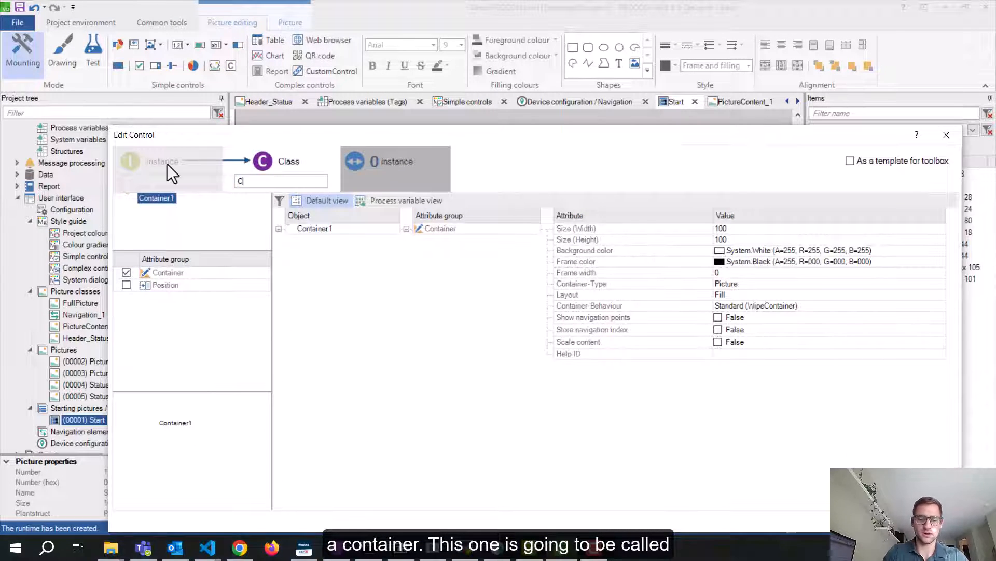
{"action": "type", "text": "ontent"}
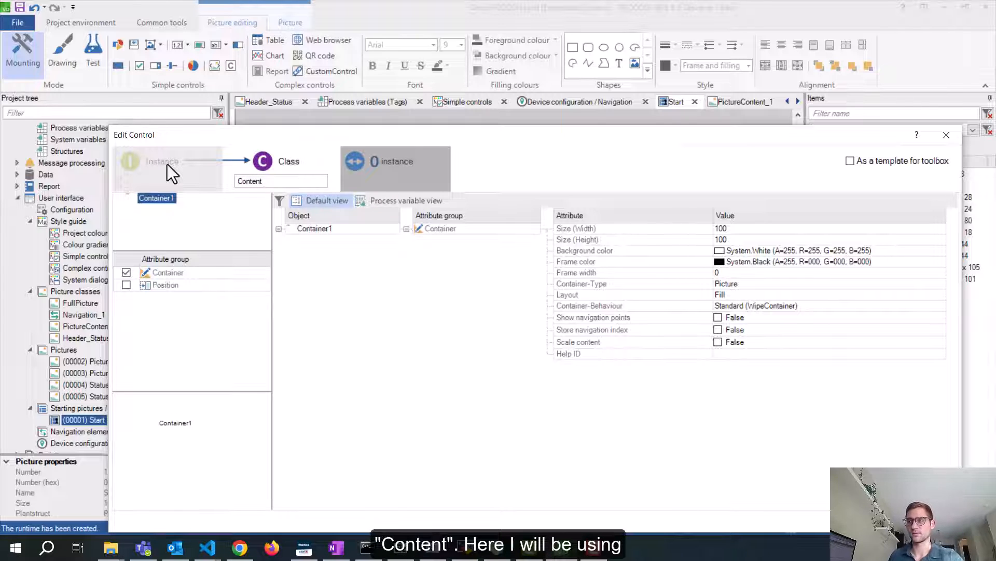
{"action": "left_click", "coordinate": [752, 286]}
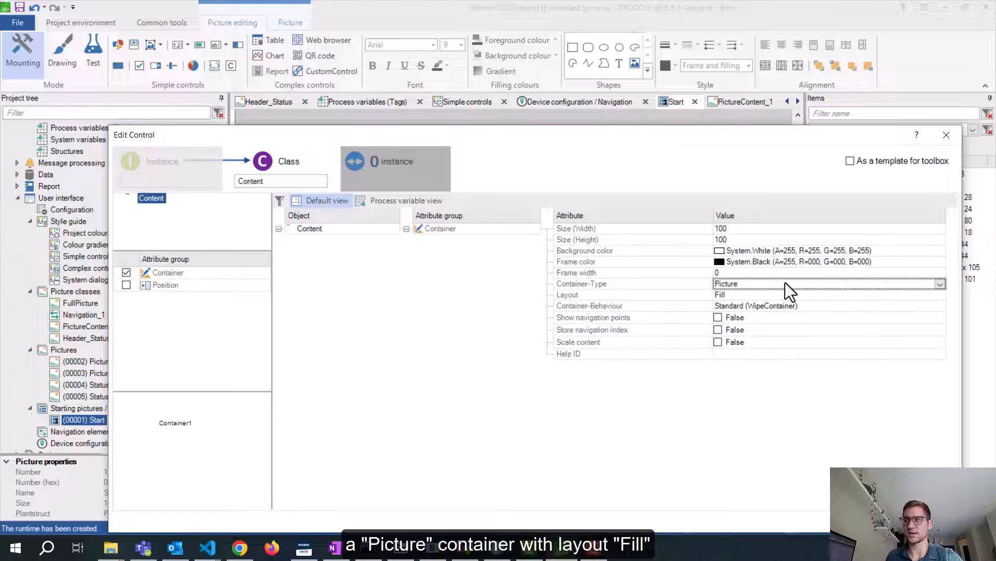
{"action": "left_click", "coordinate": [739, 296]}
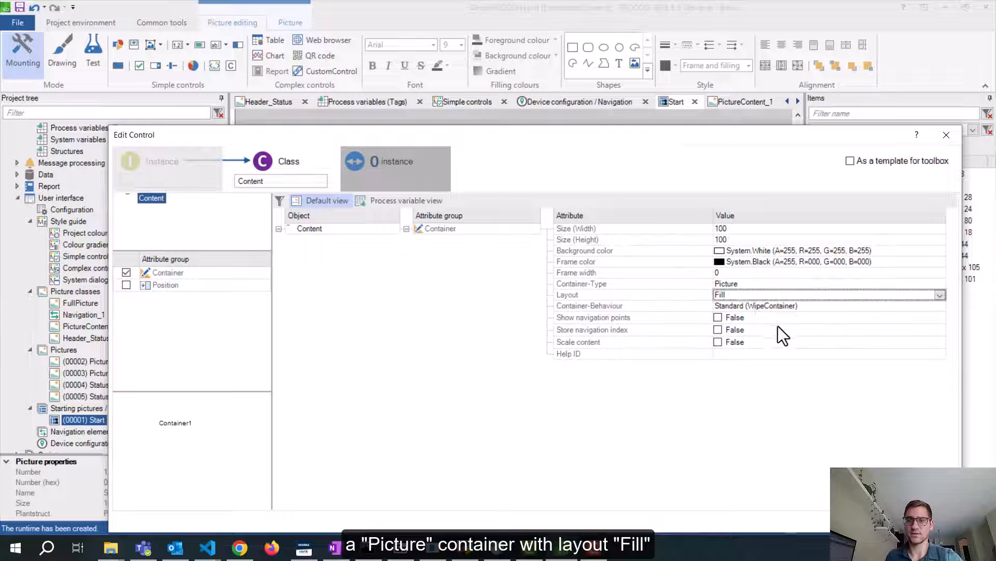
{"action": "left_click", "coordinate": [734, 228]}
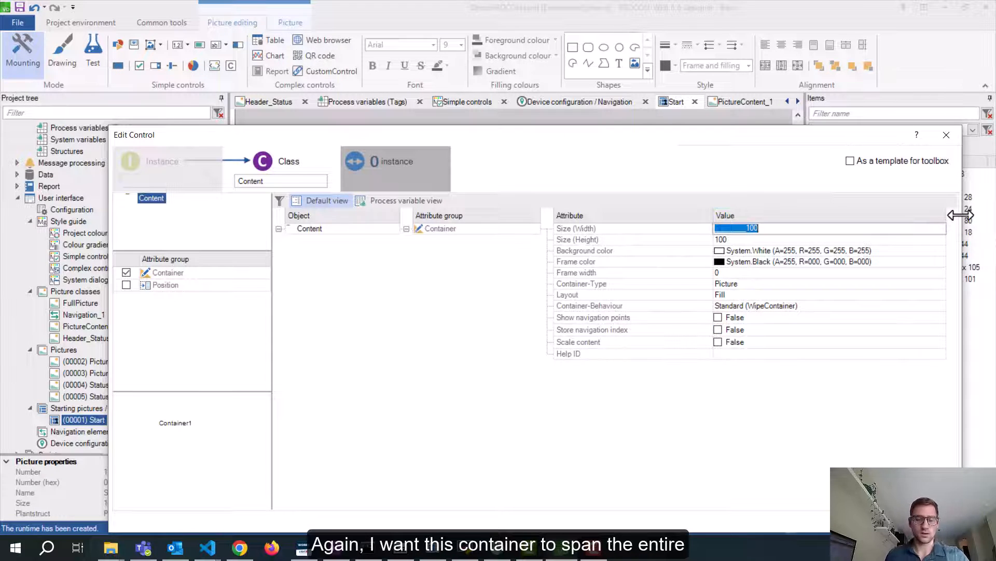
{"action": "type", "text": "160"}
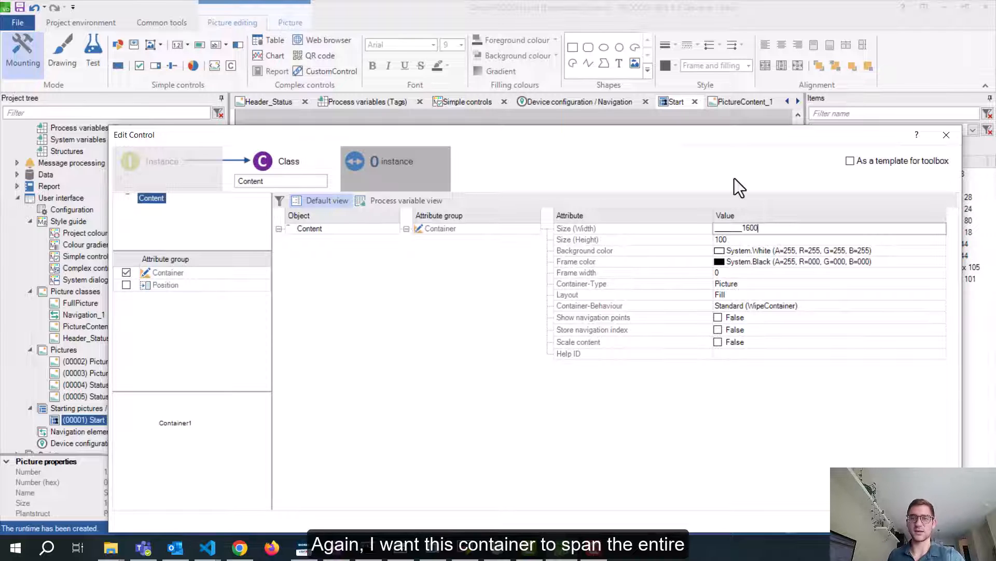
{"action": "left_click", "coordinate": [736, 240]}
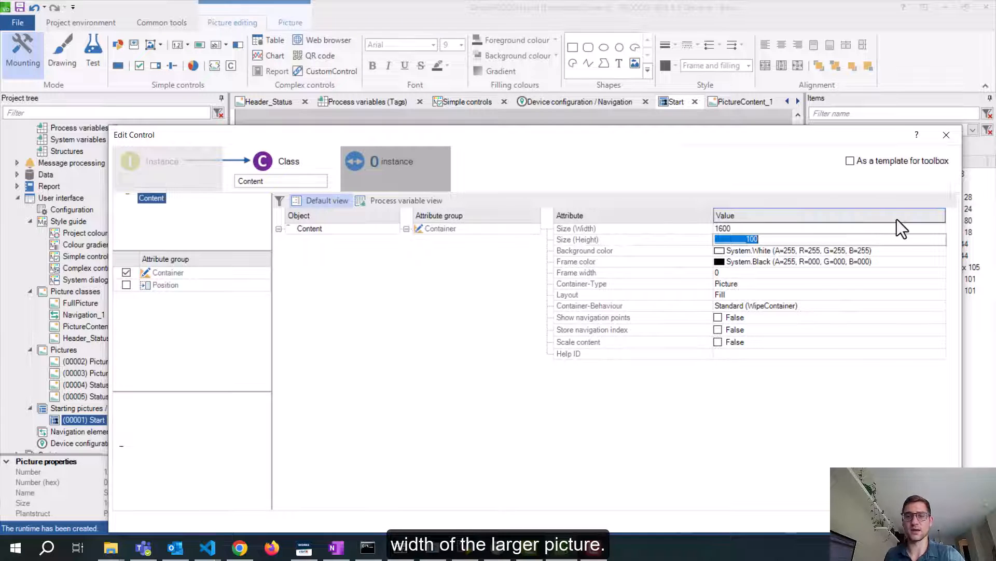
{"action": "type", "text": "700"}
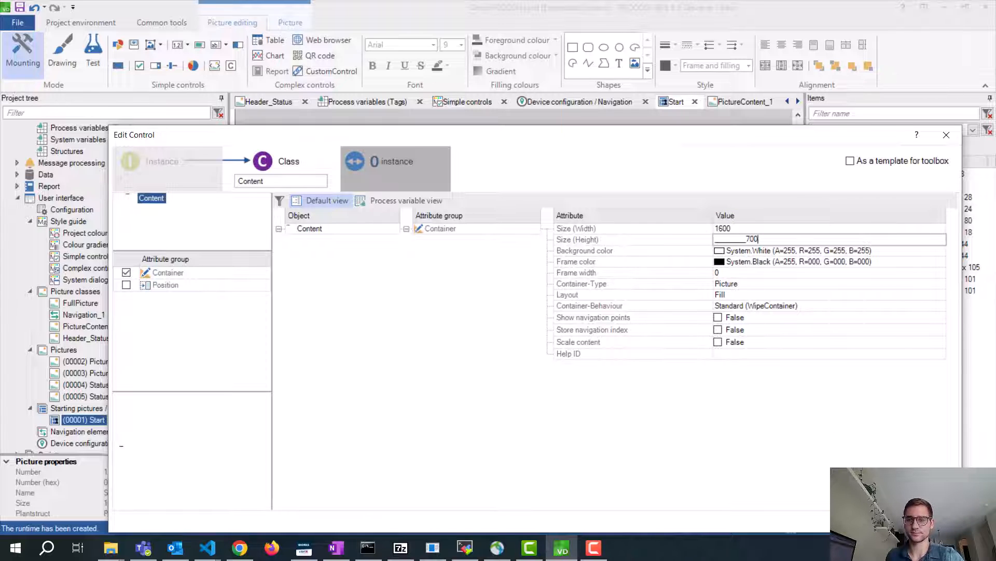
{"action": "key", "text": "Return"}
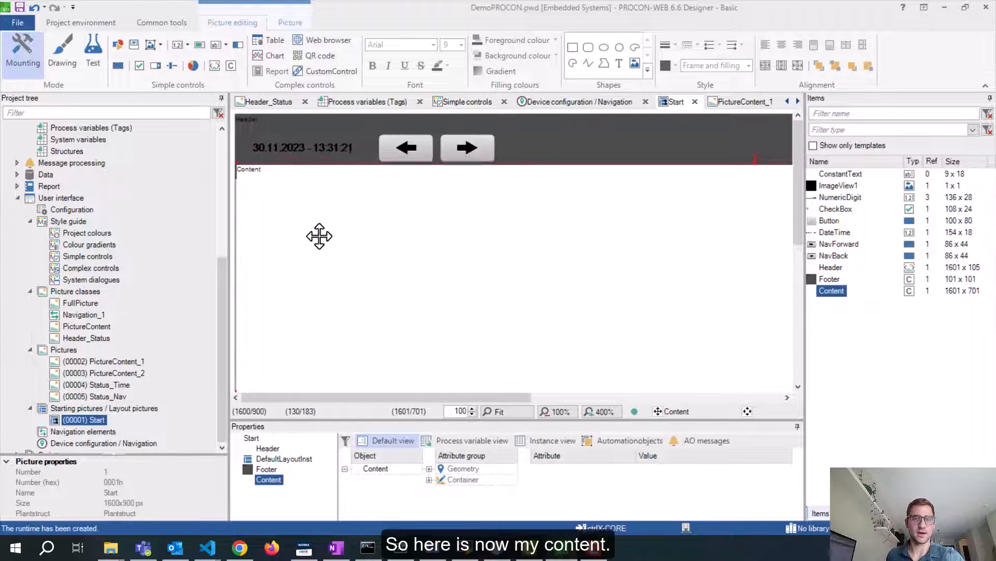
Set the Content container's position to X 0, Y 100 and close the dialog
{"action": "left_click_drag", "start_coordinate": [320, 236], "coordinate": [333, 251]}
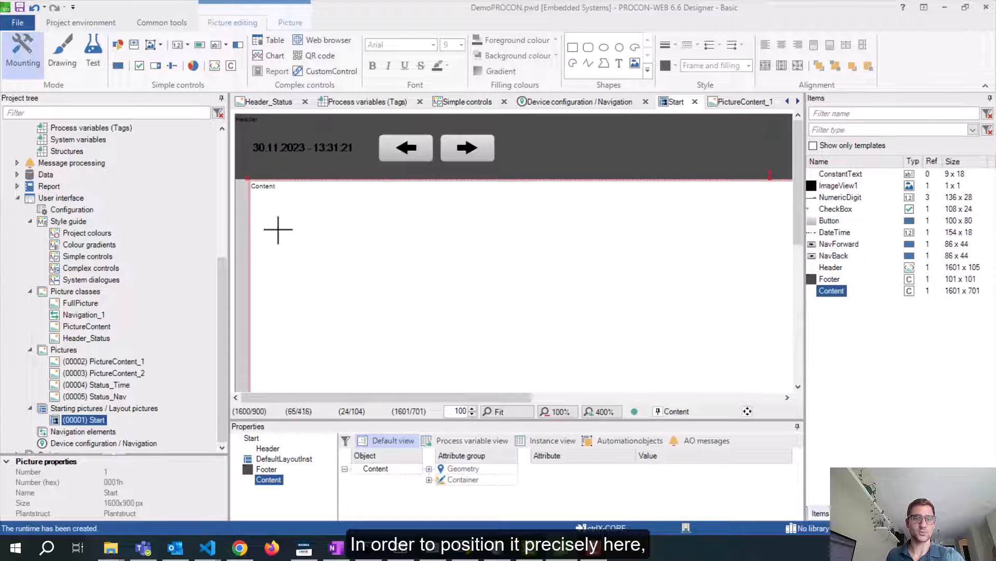
{"action": "scroll", "coordinate": [313, 253], "scroll_direction": "down", "scroll_amount": 3}
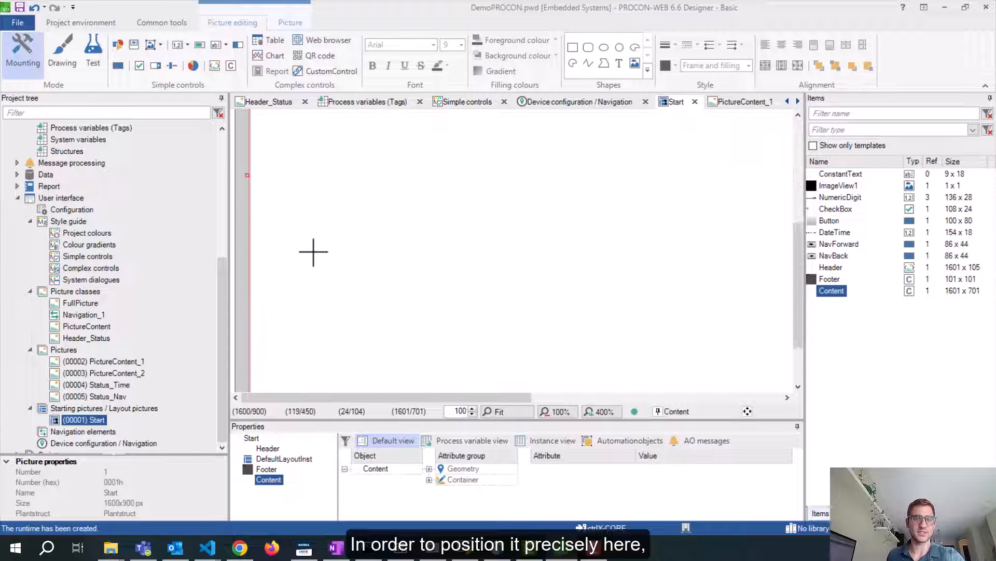
{"action": "scroll", "coordinate": [313, 252], "scroll_direction": "down", "scroll_amount": 2}
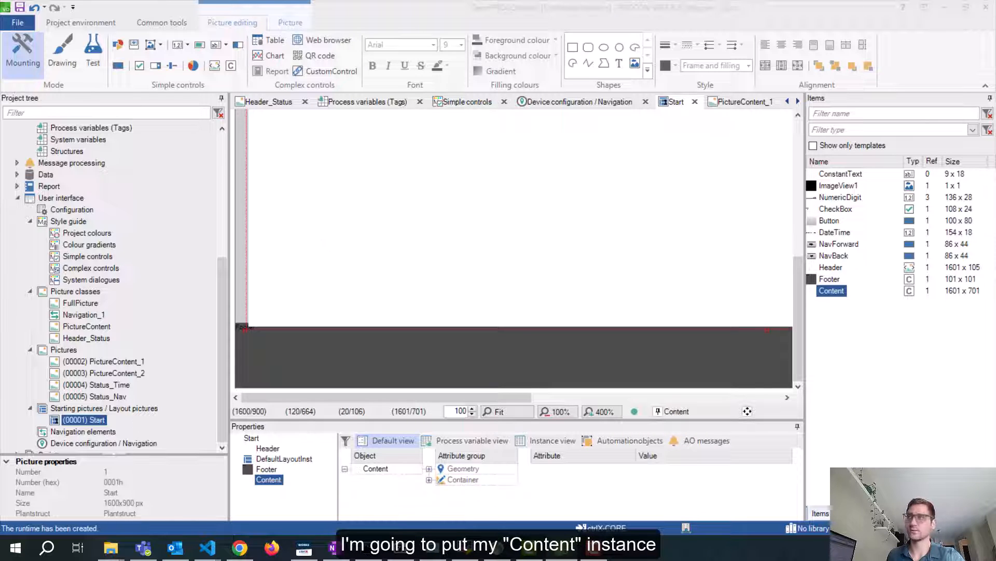
{"action": "left_click_drag", "start_coordinate": [995, 83], "coordinate": [657, 122]}
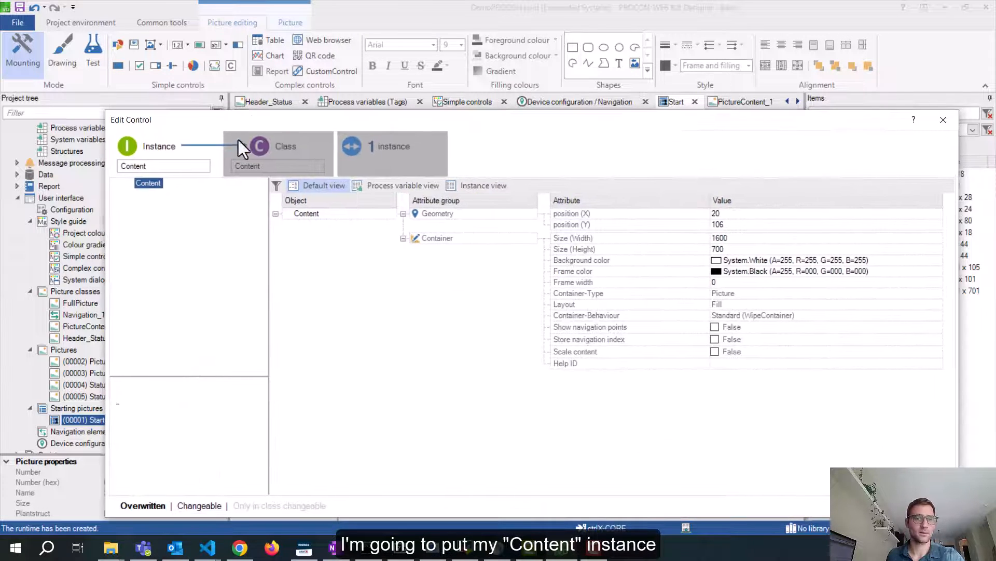
{"action": "left_click", "coordinate": [737, 214]}
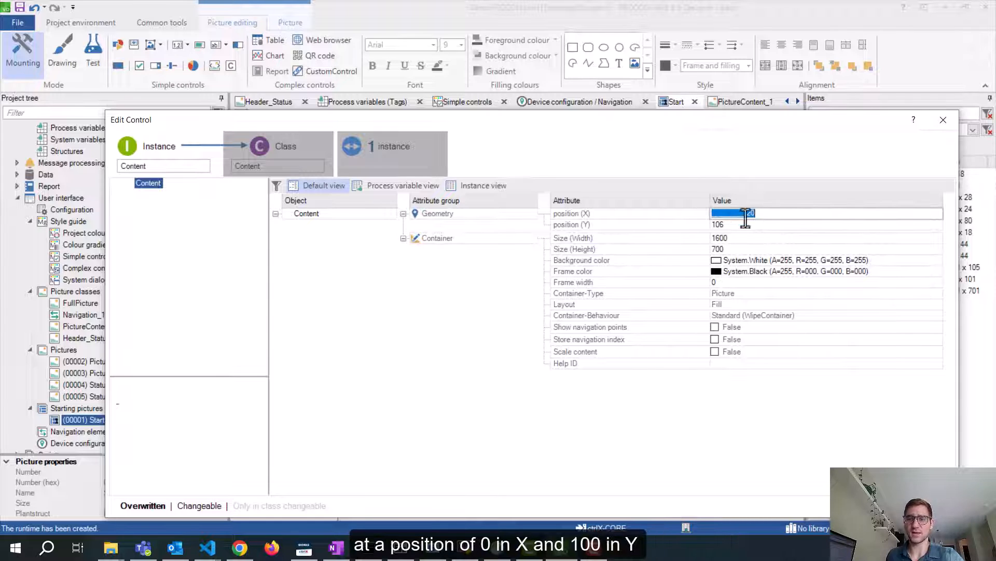
{"action": "type", "text": "0"}
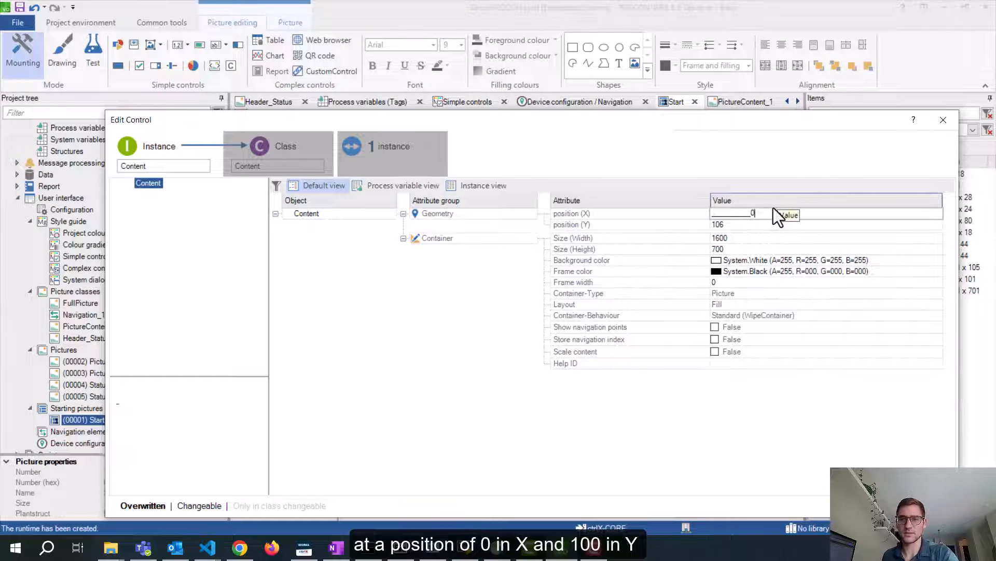
{"action": "key", "text": "Return"}
{"action": "left_click", "coordinate": [755, 223]}
{"action": "type", "text": "100"}
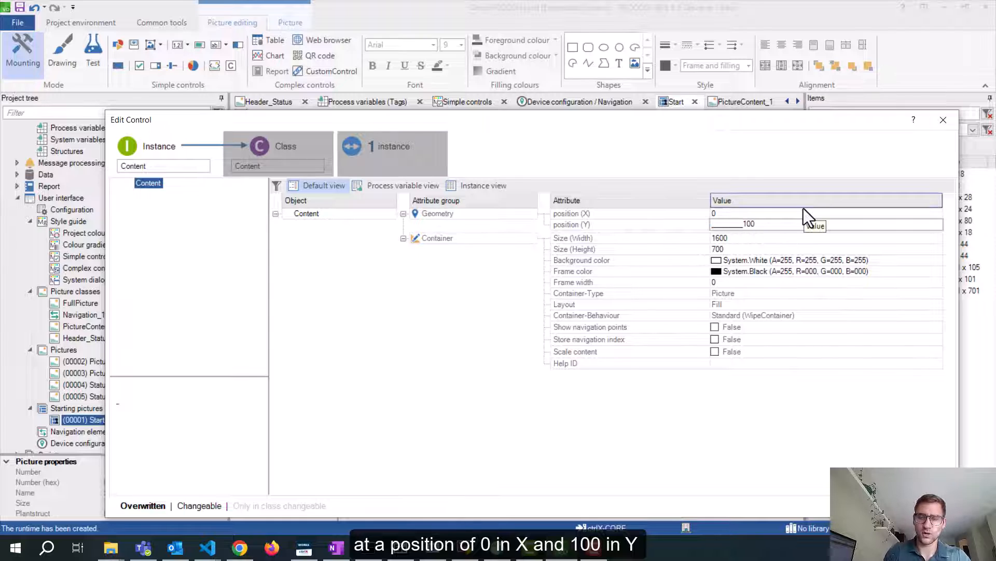
{"action": "left_click", "coordinate": [883, 505]}
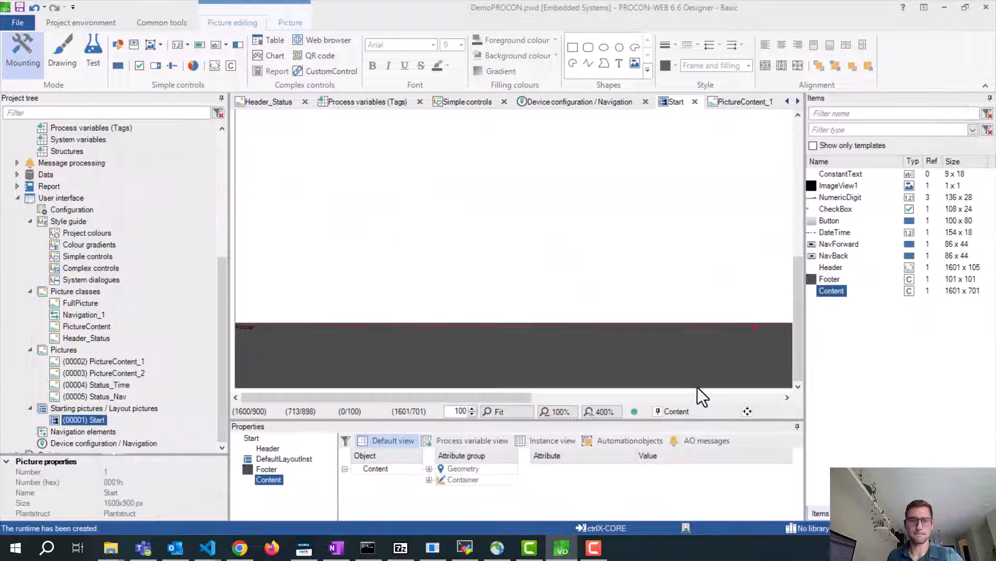
{"action": "scroll", "coordinate": [448, 283], "scroll_direction": "up", "scroll_amount": 4}
{"action": "scroll", "coordinate": [438, 274], "scroll_direction": "down", "scroll_amount": 4}
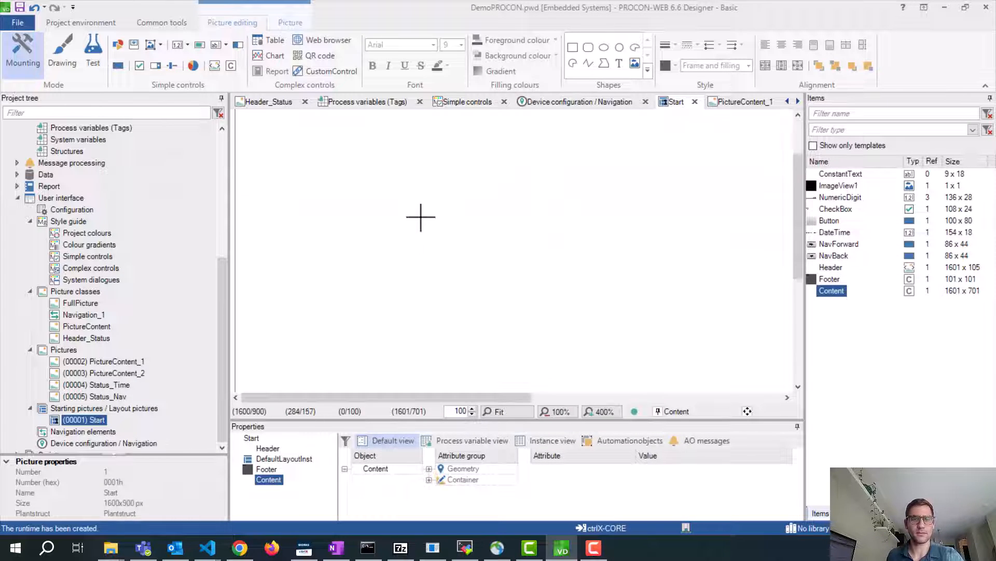
{"action": "left_click", "coordinate": [365, 421]}
{"action": "left_click_drag", "start_coordinate": [365, 421], "coordinate": [365, 369]}
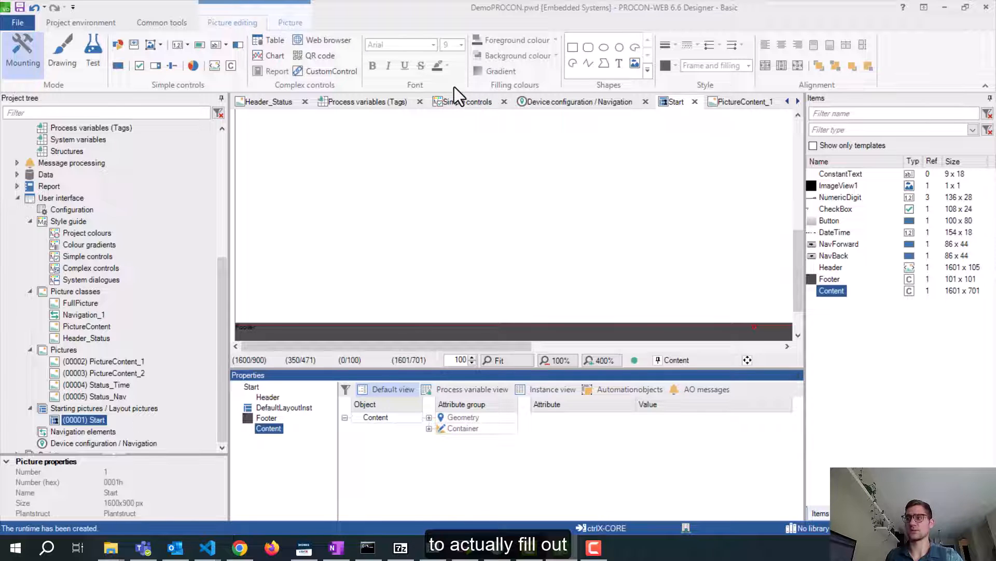
{"action": "scroll", "coordinate": [309, 192], "scroll_direction": "up", "scroll_amount": 4}
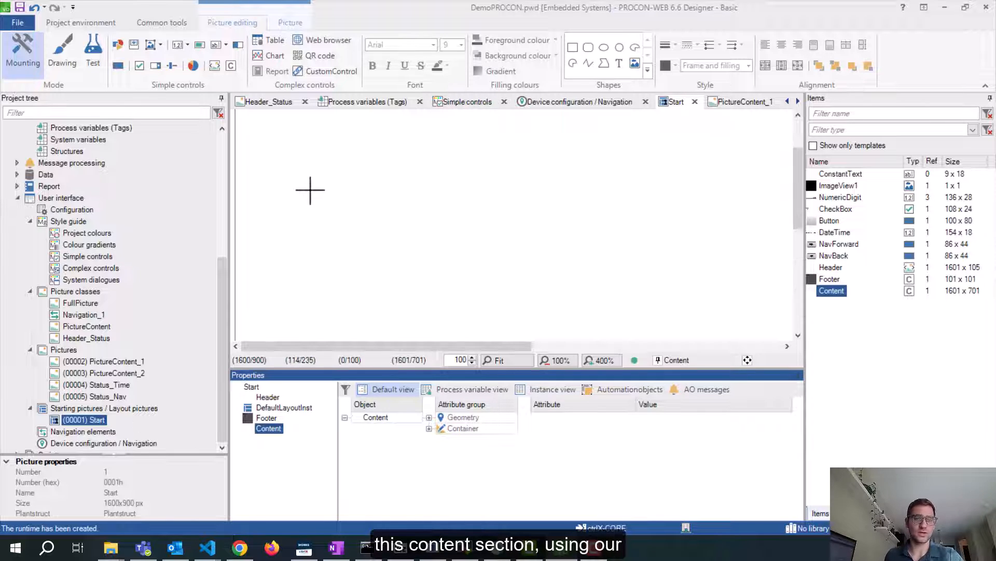
{"action": "scroll", "coordinate": [309, 187], "scroll_direction": "down", "scroll_amount": 5}
{"action": "left_click", "coordinate": [100, 360]}
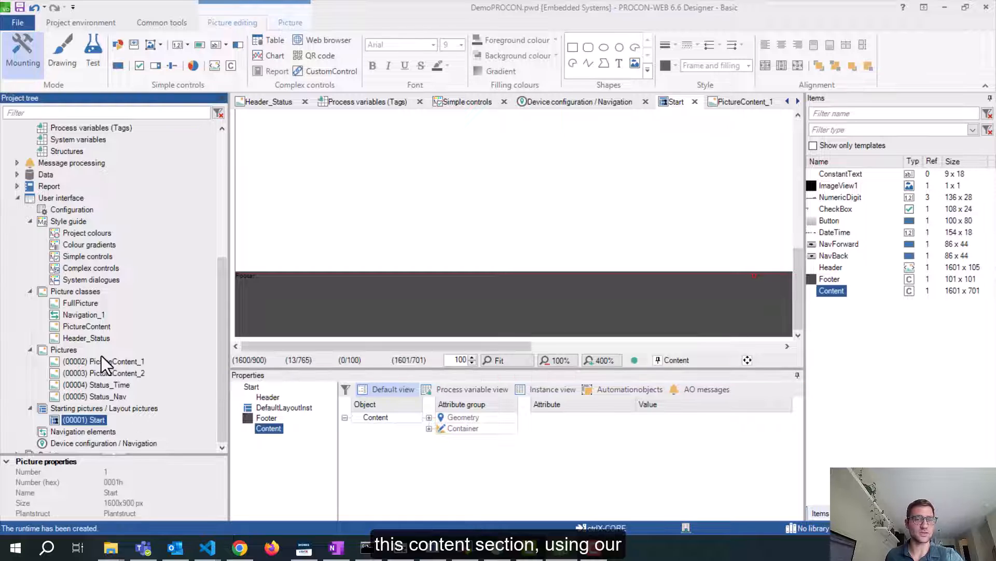
{"action": "left_click", "coordinate": [447, 139]}
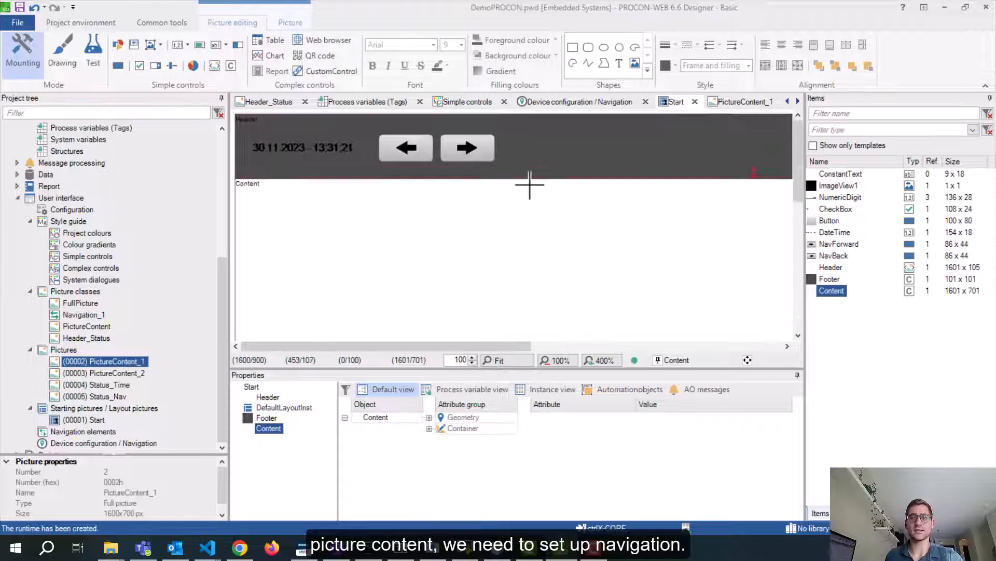
{"action": "scroll", "coordinate": [530, 185], "scroll_direction": "up", "scroll_amount": 3}
{"action": "scroll", "coordinate": [465, 209], "scroll_direction": "down", "scroll_amount": 3}
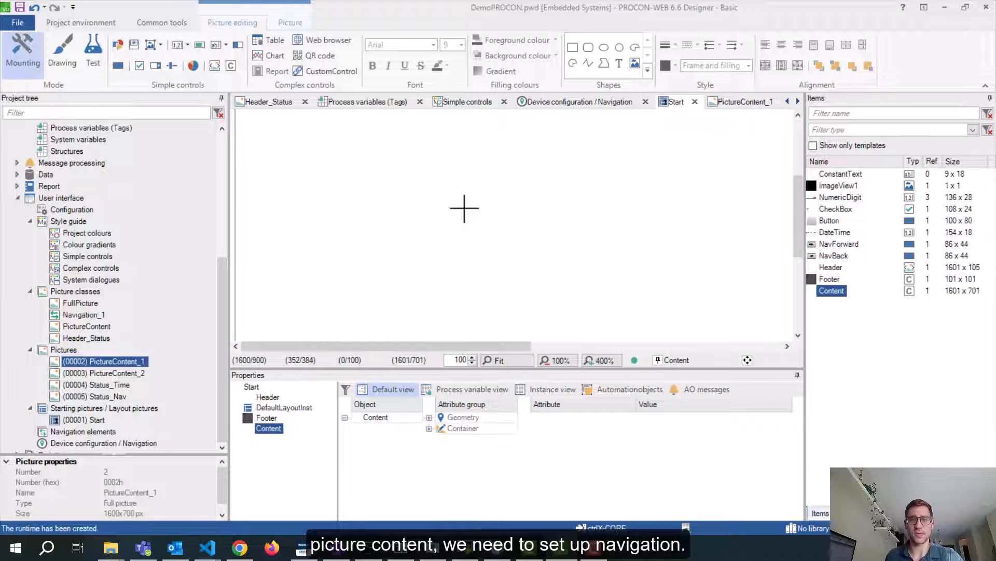
{"action": "scroll", "coordinate": [464, 208], "scroll_direction": "down", "scroll_amount": 3}
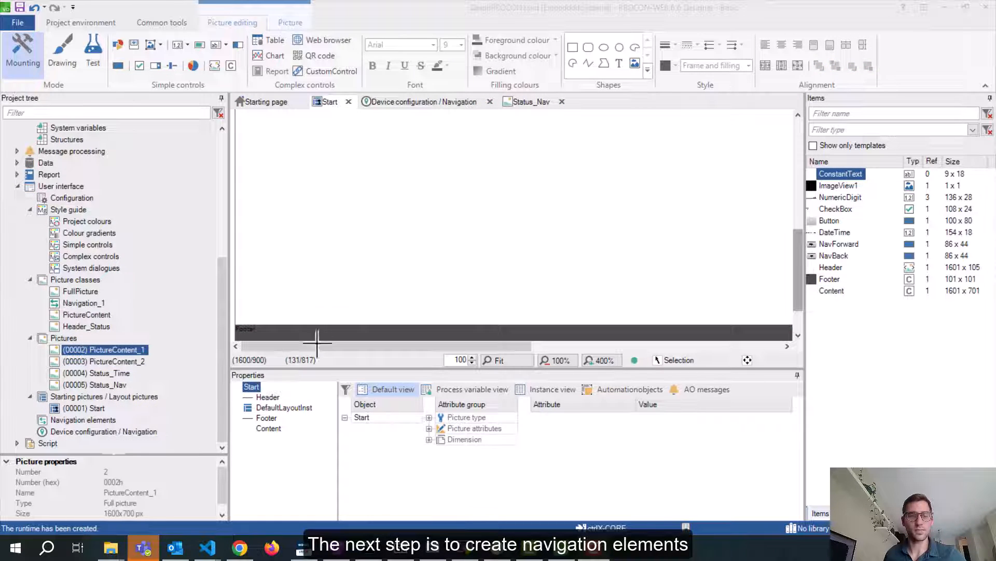
{"action": "left_click", "coordinate": [98, 419]}
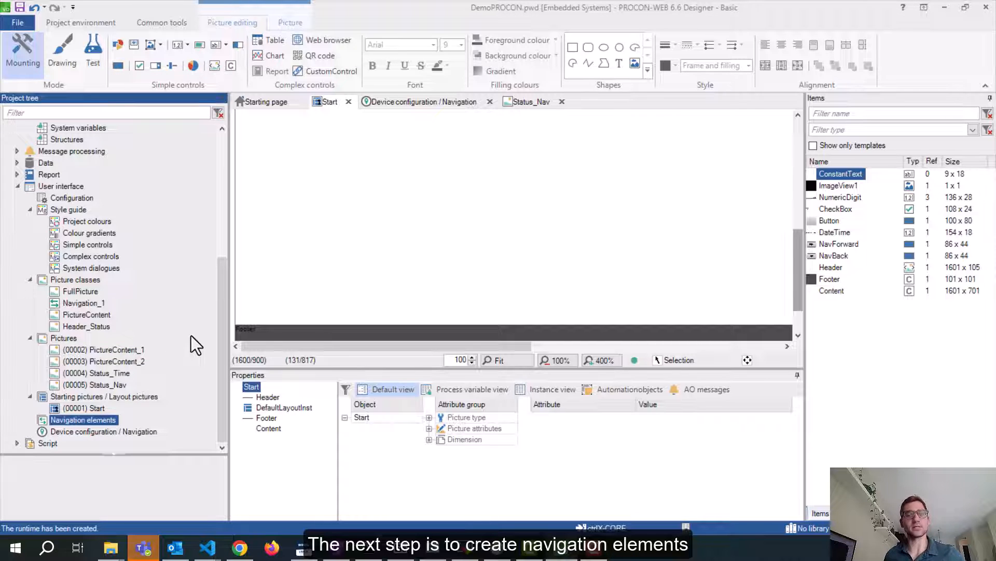
{"action": "left_click", "coordinate": [125, 351]}
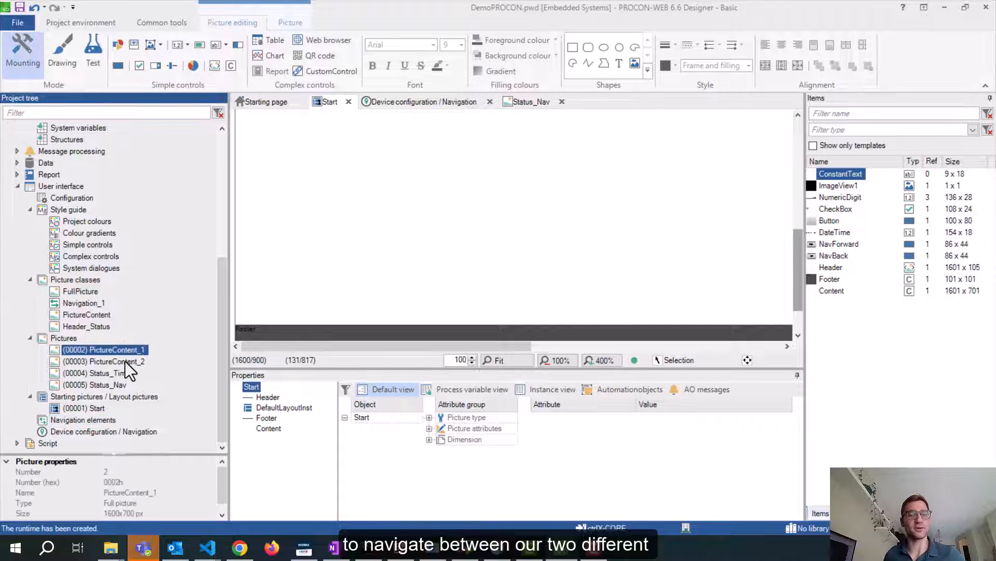
{"action": "left_click", "coordinate": [125, 361]}
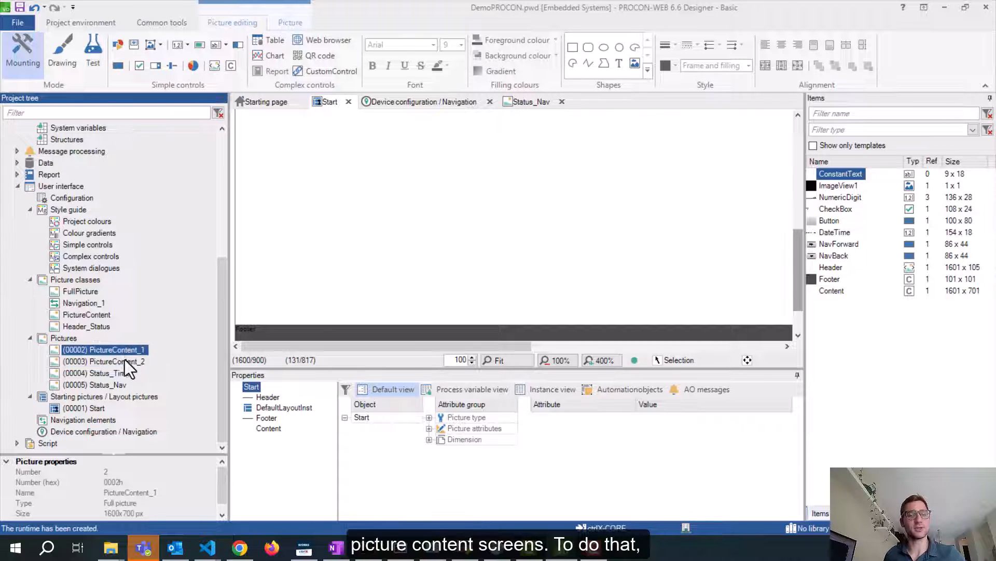
{"action": "left_click", "coordinate": [72, 423]}
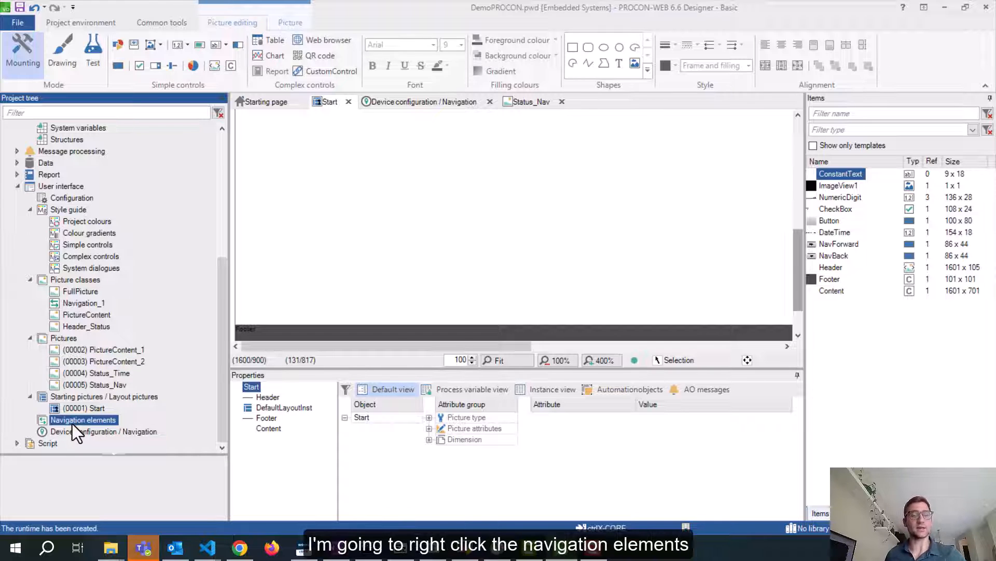
Create a navigation element from the Navigation_1 class and rename its instance Screen1
{"action": "right_click", "coordinate": [72, 423]}
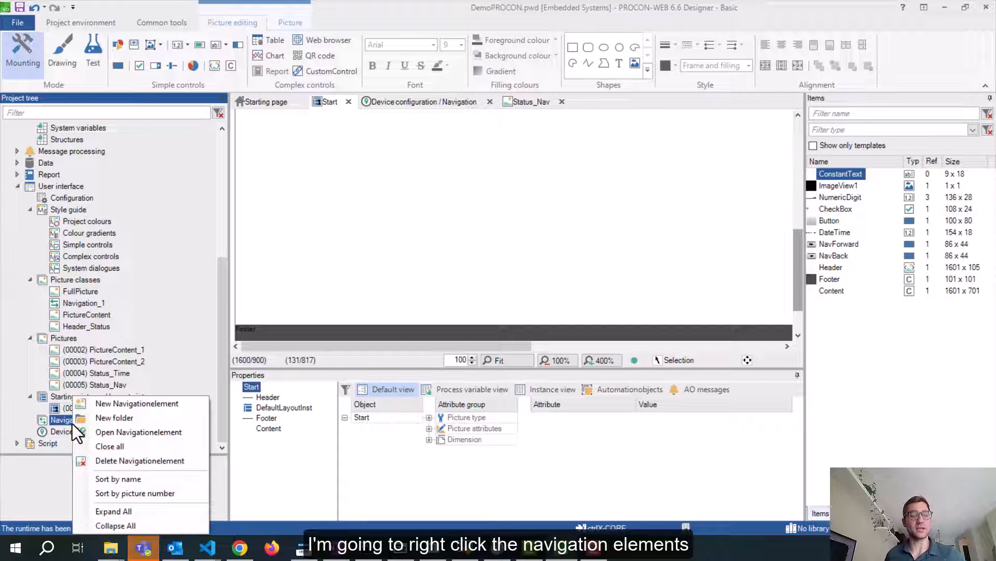
{"action": "left_click", "coordinate": [121, 408]}
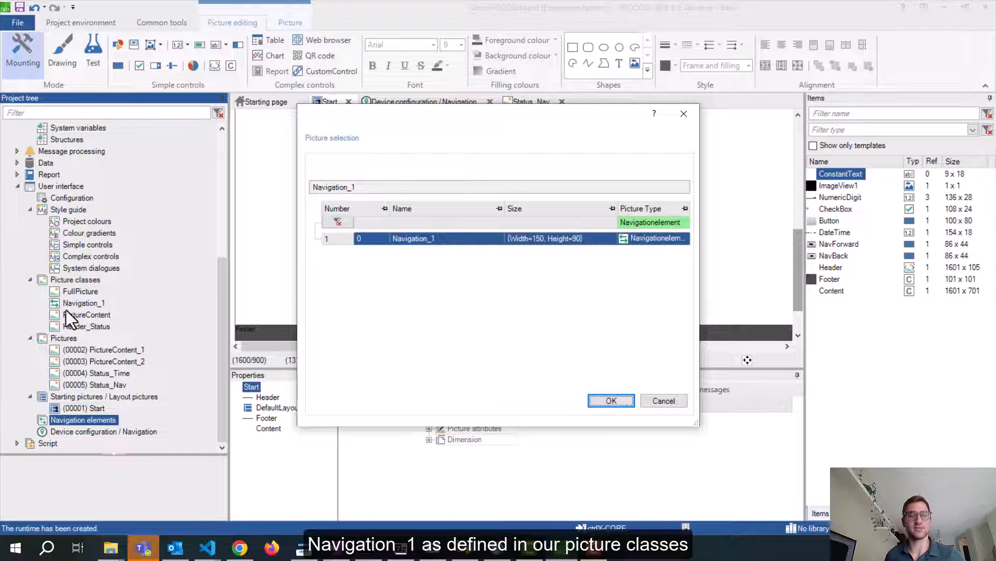
{"action": "left_click", "coordinate": [604, 404]}
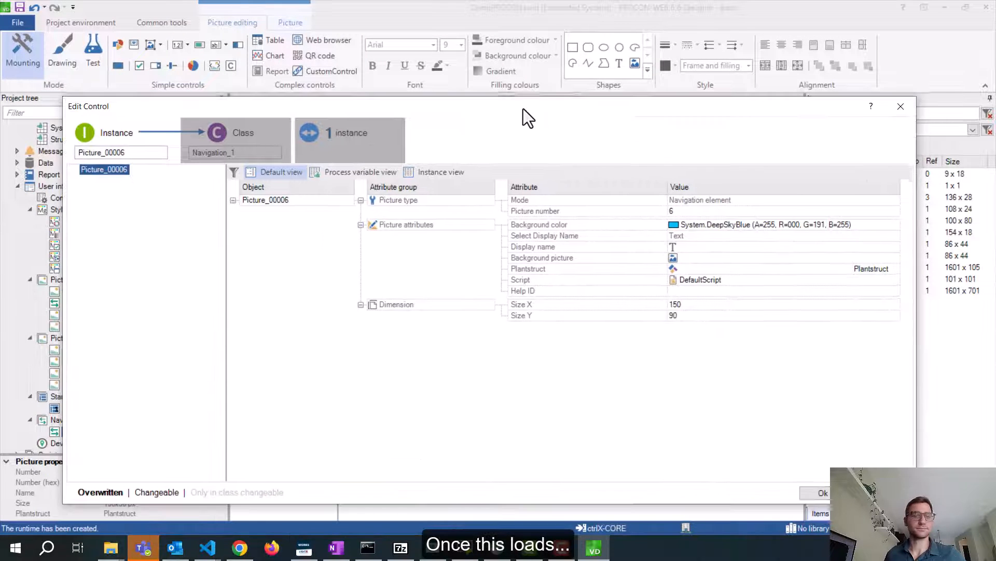
{"action": "double_click", "coordinate": [141, 151]}
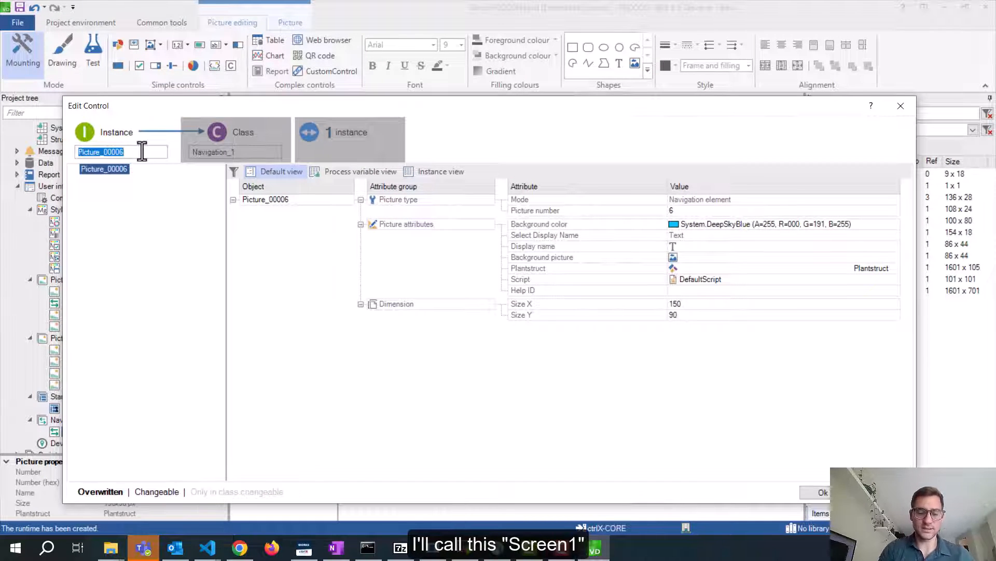
{"action": "type", "text": "Screen1"}
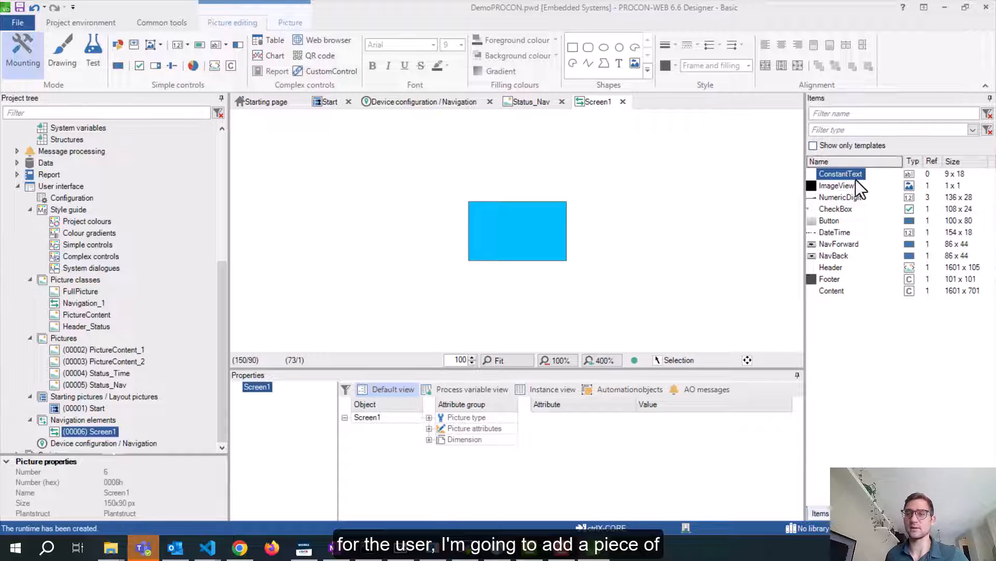
{"action": "left_click", "coordinate": [852, 360]}
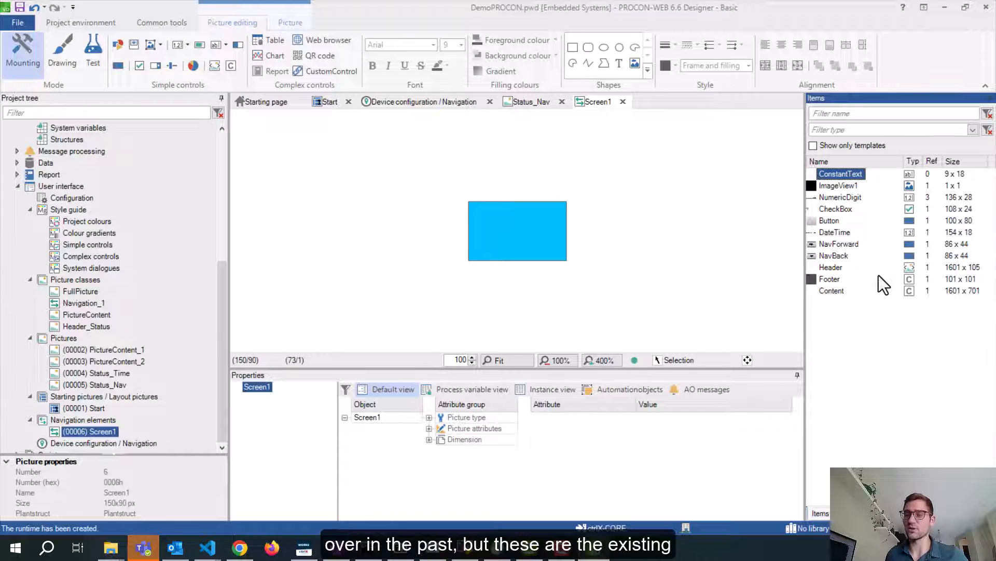
{"action": "left_click", "coordinate": [837, 197]}
{"action": "left_click", "coordinate": [833, 220]}
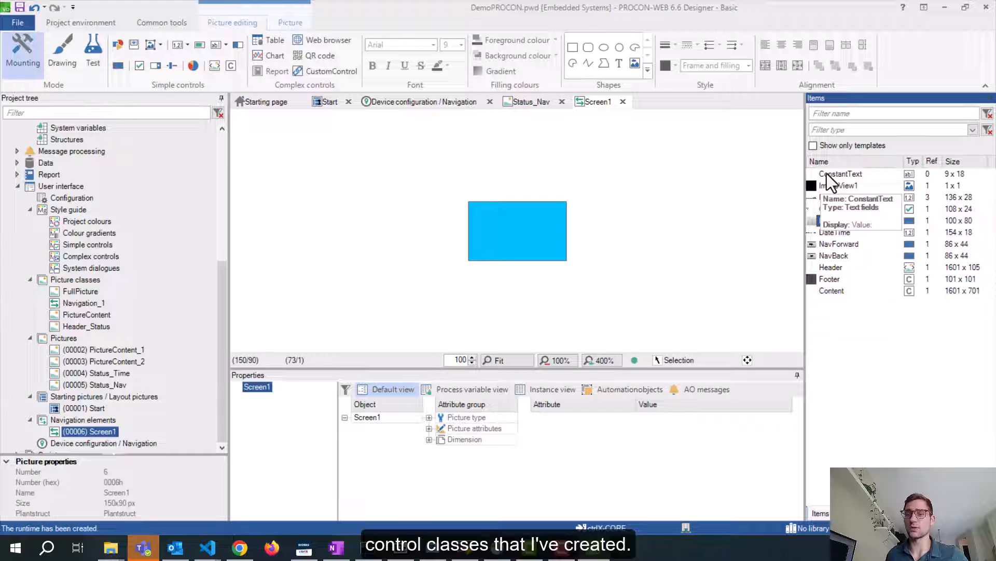
Drop a ConstantText onto the blue Screen1 tile and set its value to 1
{"action": "left_click", "coordinate": [845, 176]}
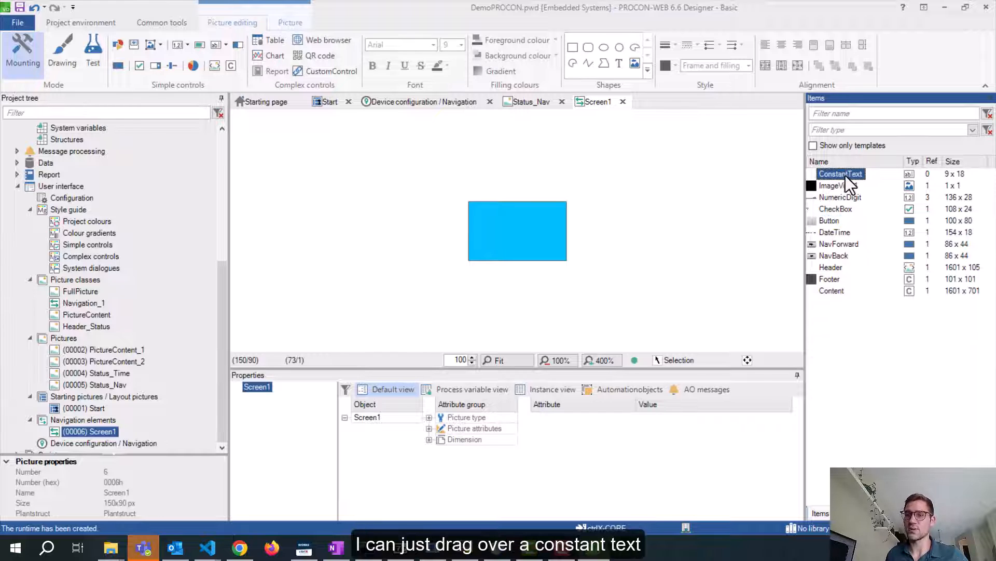
{"action": "left_click_drag", "start_coordinate": [846, 175], "coordinate": [541, 256]}
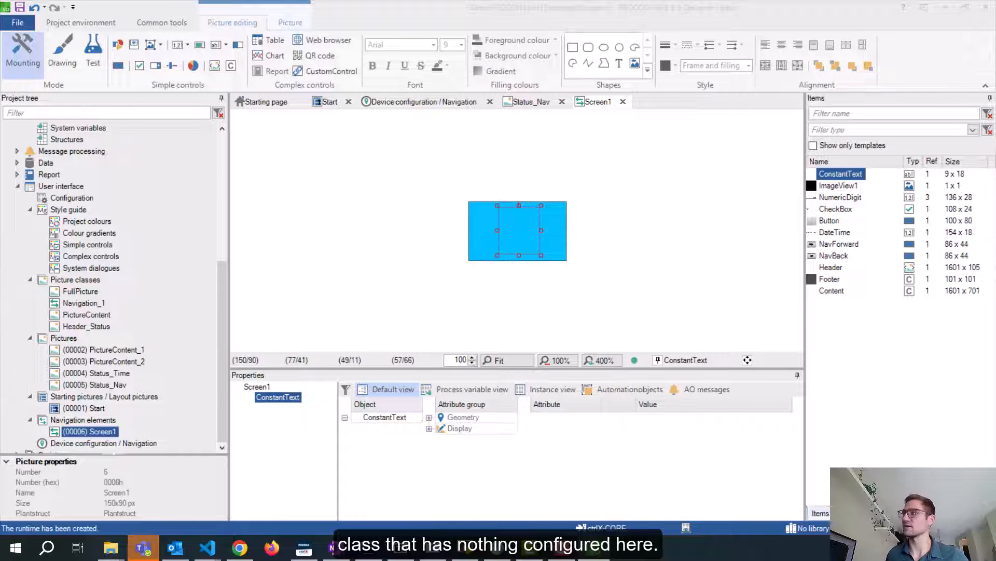
{"action": "left_click_drag", "start_coordinate": [995, 160], "coordinate": [590, 132]}
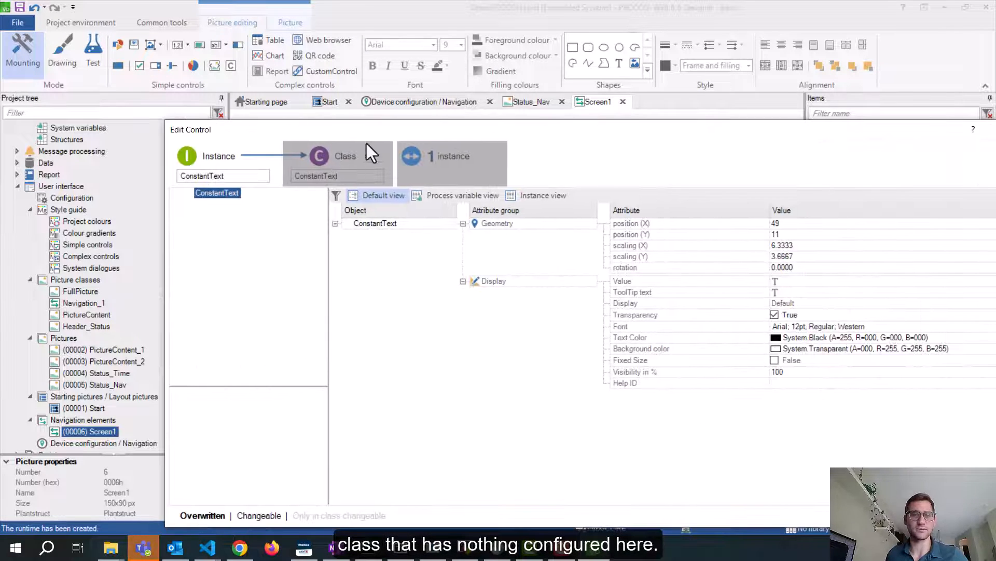
{"action": "left_click_drag", "start_coordinate": [453, 132], "coordinate": [401, 121]}
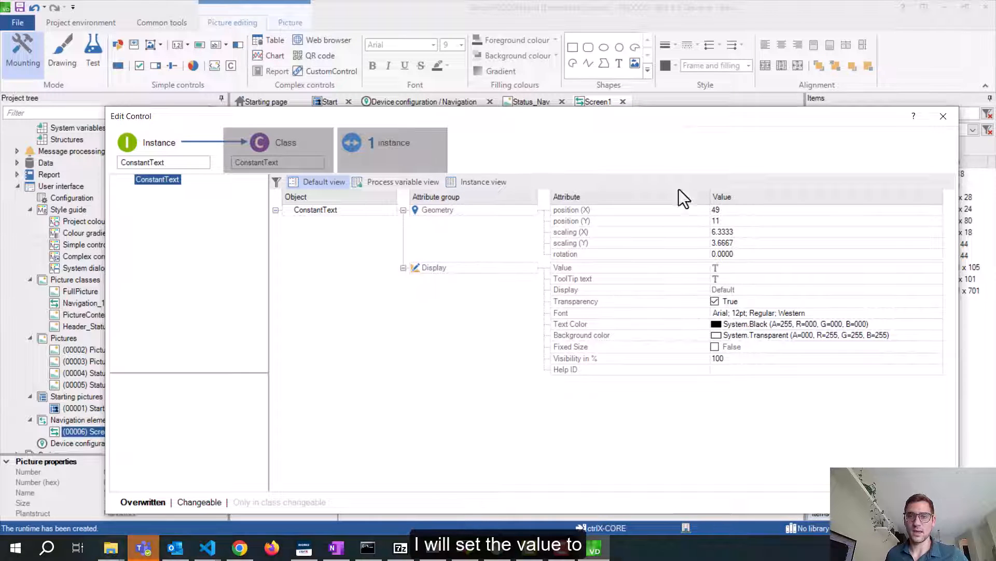
{"action": "left_click", "coordinate": [726, 268]}
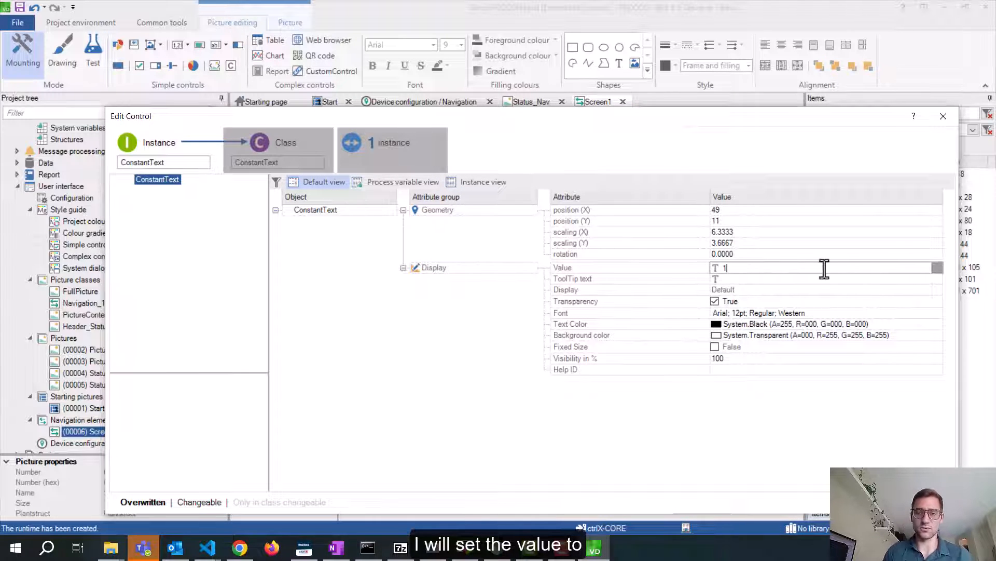
{"action": "key", "text": "Return"}
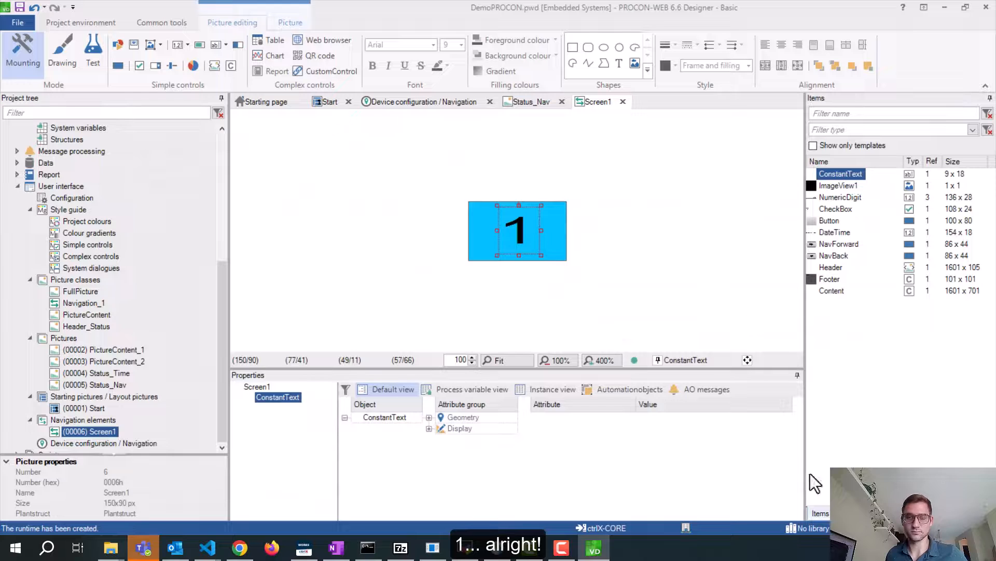
{"action": "left_click", "coordinate": [586, 233]}
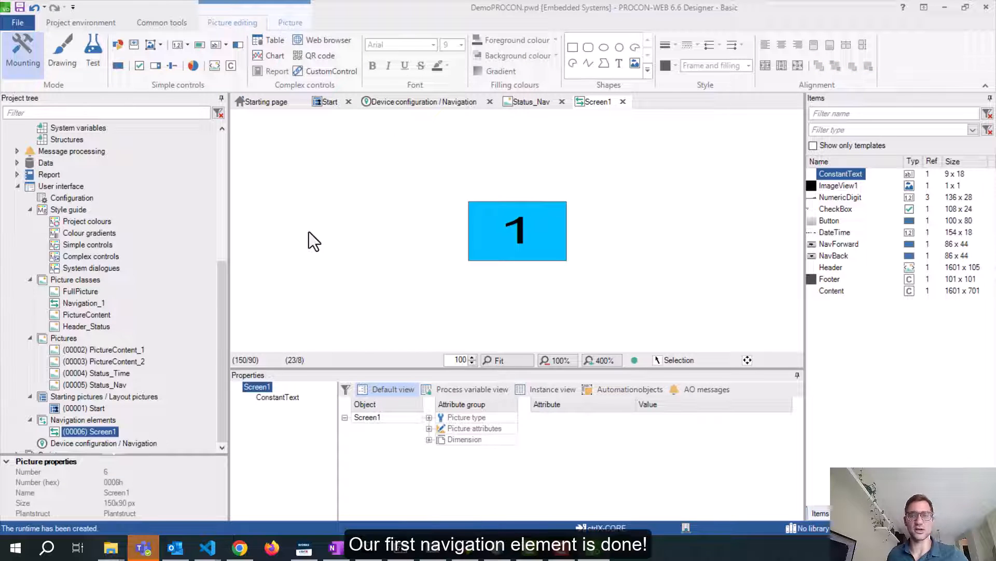
Create a second Navigation_1 navigation element and rename its instance Screen2
{"action": "right_click", "coordinate": [78, 422]}
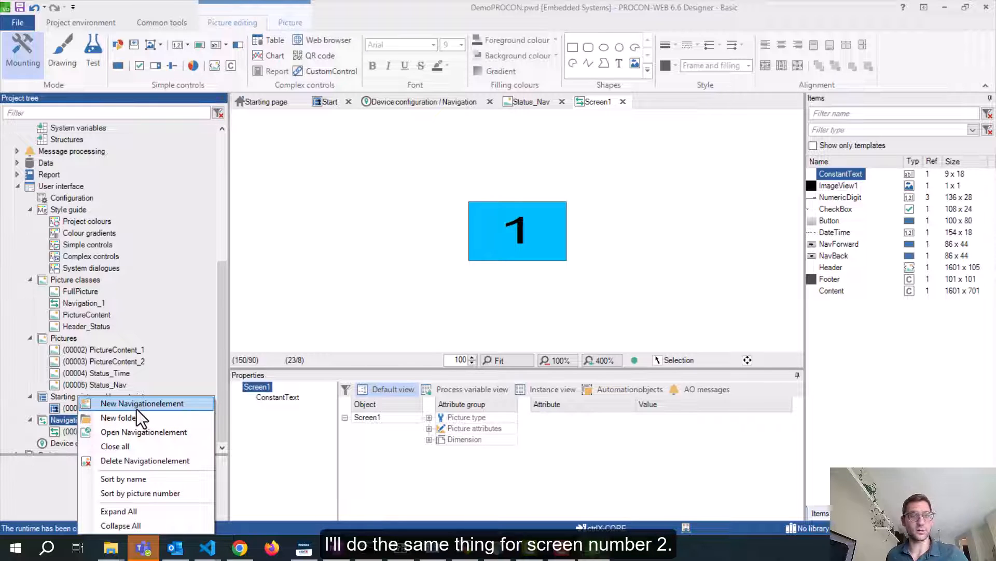
{"action": "left_click", "coordinate": [136, 408]}
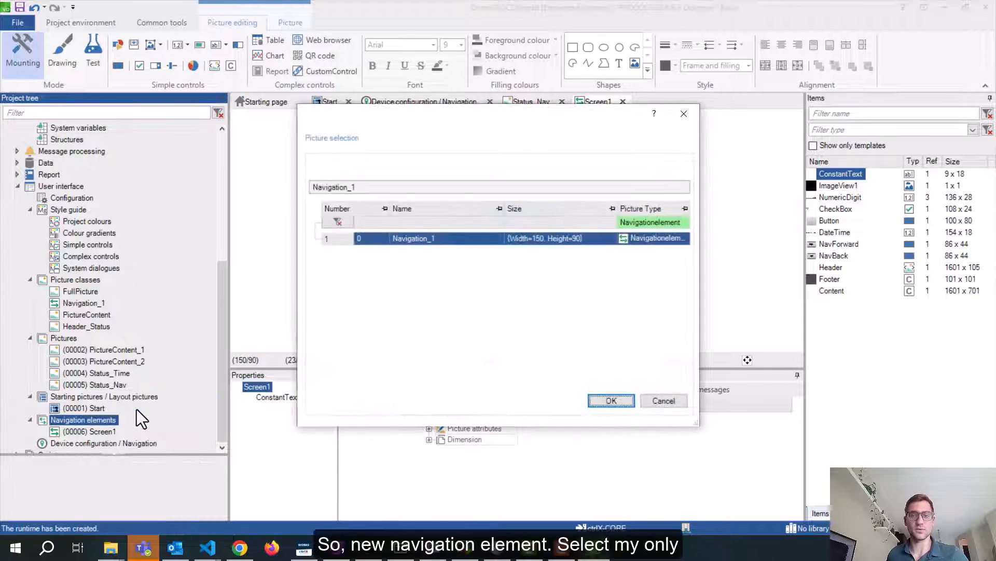
{"action": "left_click", "coordinate": [603, 399]}
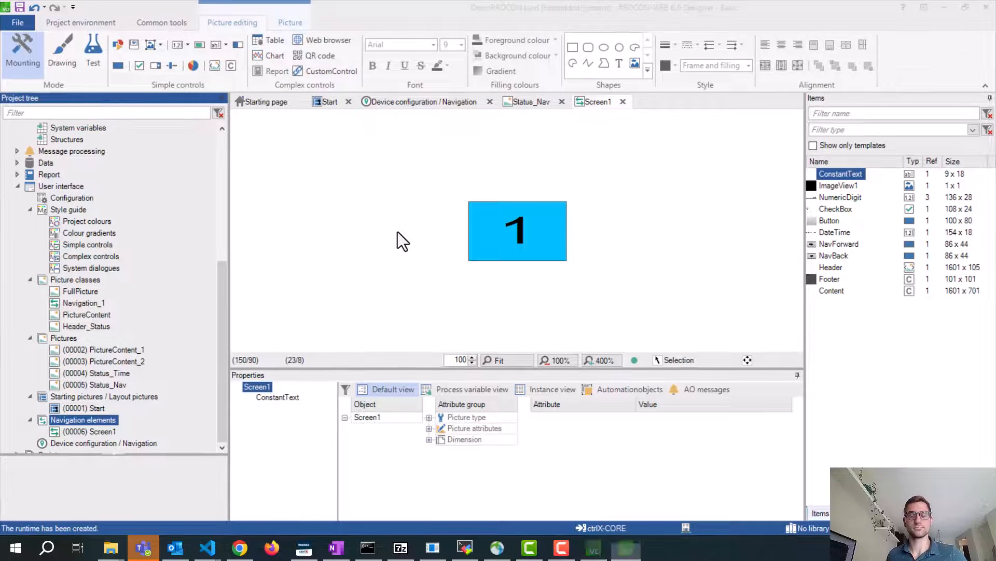
{"action": "left_click_drag", "start_coordinate": [601, 210], "coordinate": [408, 140]}
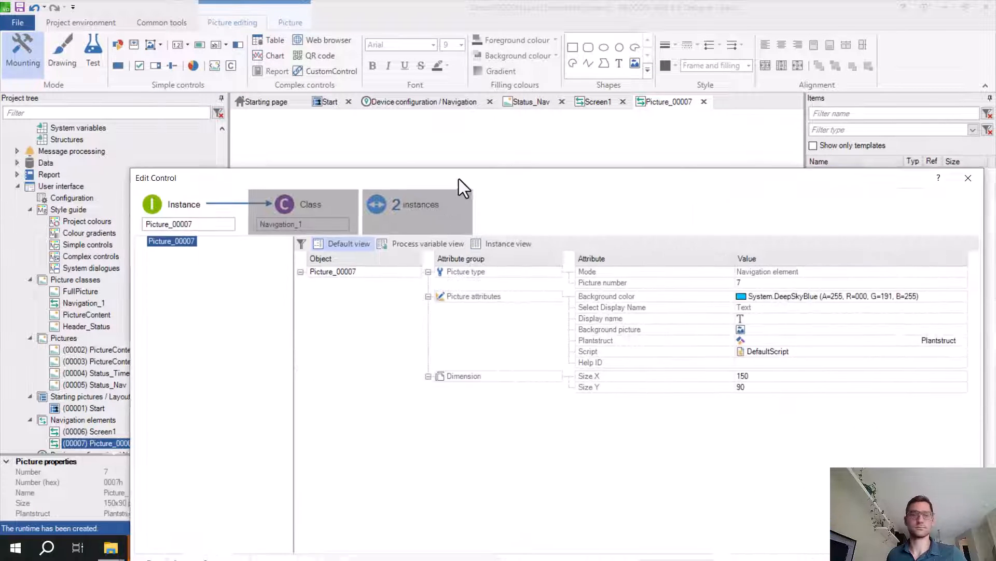
{"action": "double_click", "coordinate": [146, 184]}
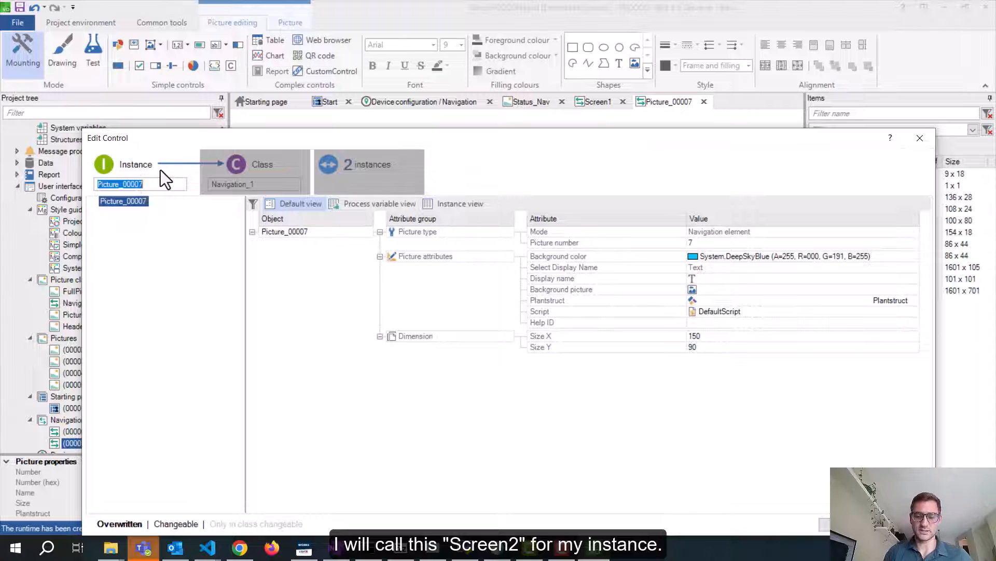
{"action": "type", "text": "Screen2"}
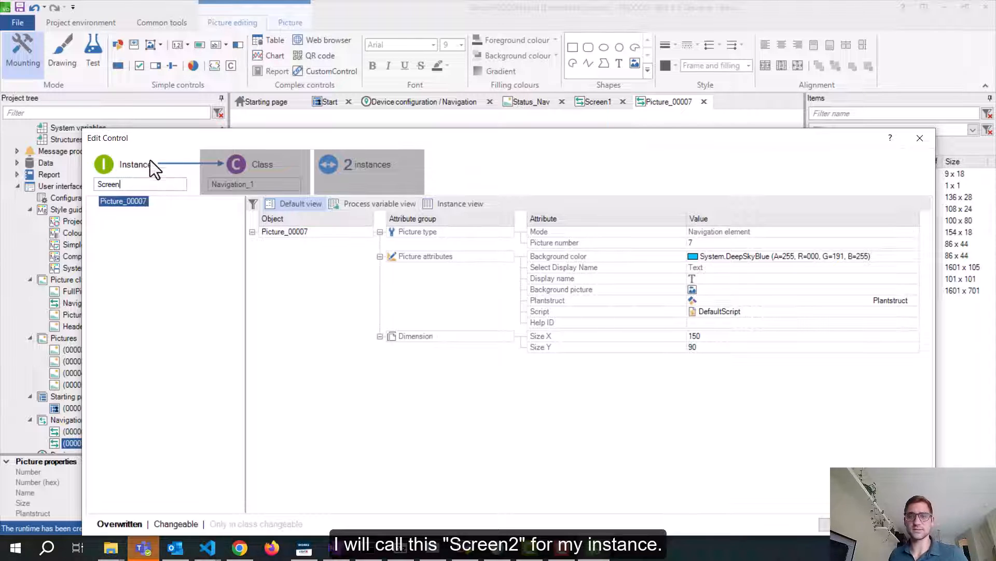
{"action": "left_click", "coordinate": [827, 524]}
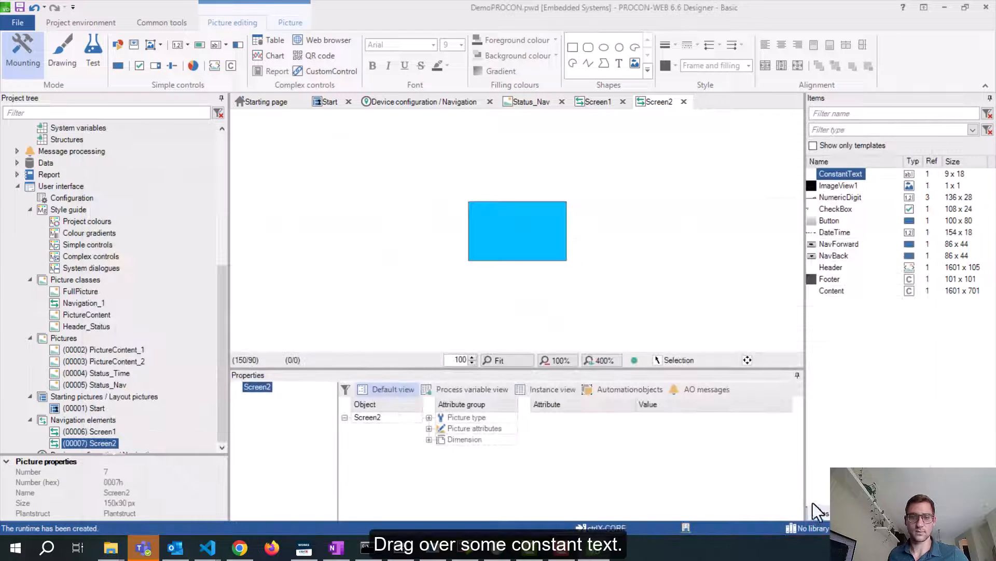
Place a ConstantText on the Screen2 tile with the value 2
{"action": "left_click_drag", "start_coordinate": [855, 173], "coordinate": [515, 224]}
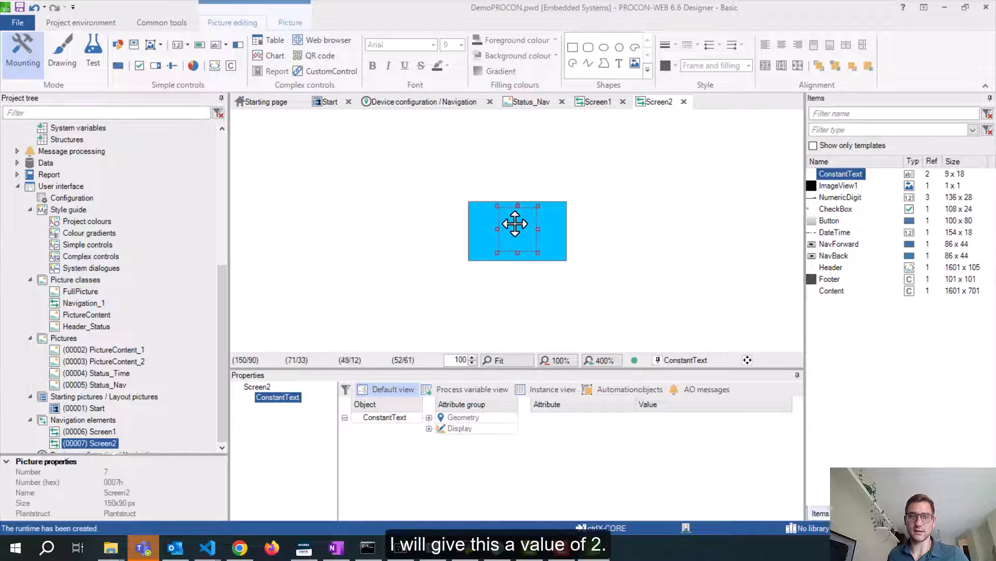
{"action": "double_click", "coordinate": [515, 224]}
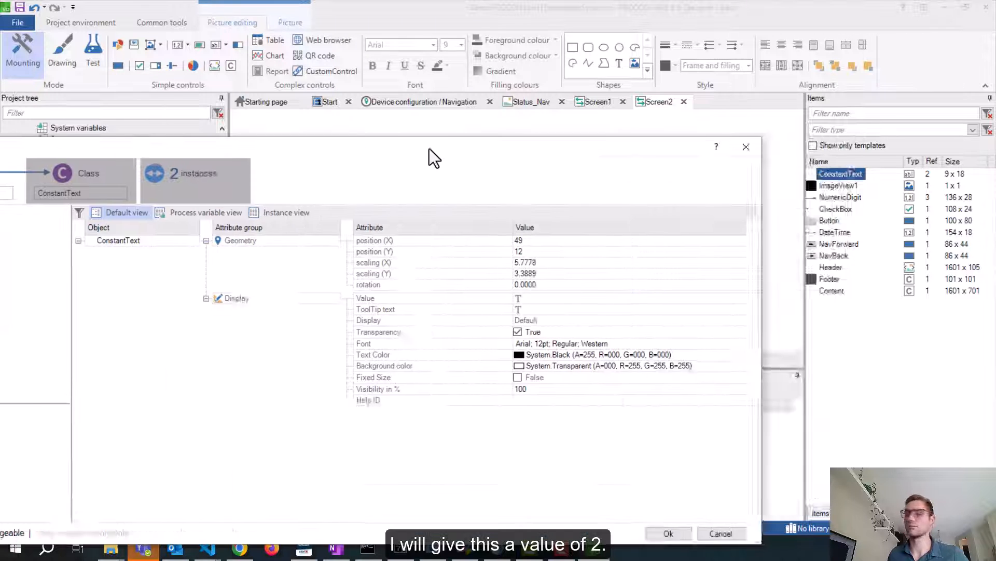
{"action": "left_click", "coordinate": [680, 255]}
{"action": "type", "text": "2"}
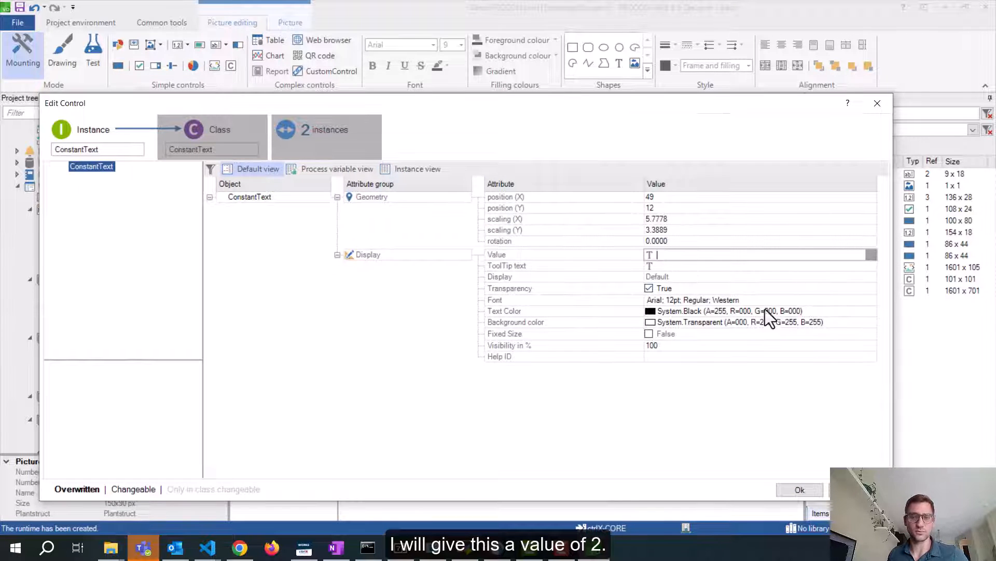
{"action": "left_click", "coordinate": [795, 487]}
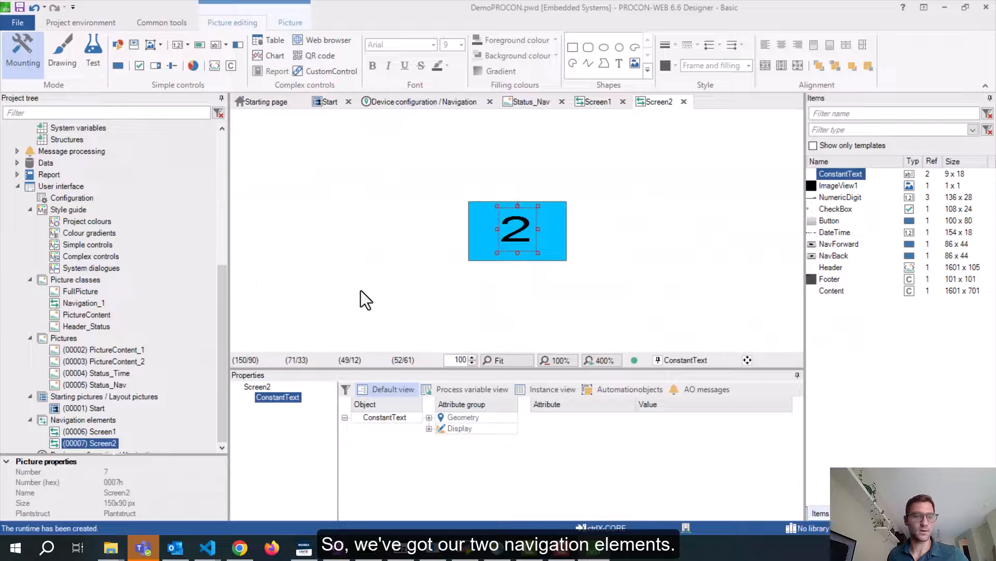
{"action": "scroll", "coordinate": [166, 242], "scroll_direction": "down", "scroll_amount": 1}
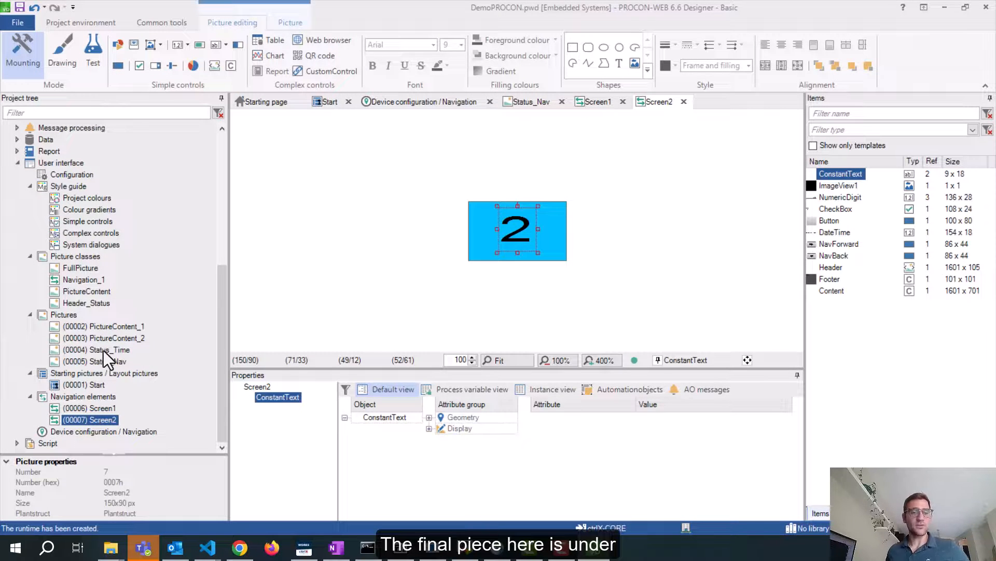
{"action": "left_click", "coordinate": [111, 433]}
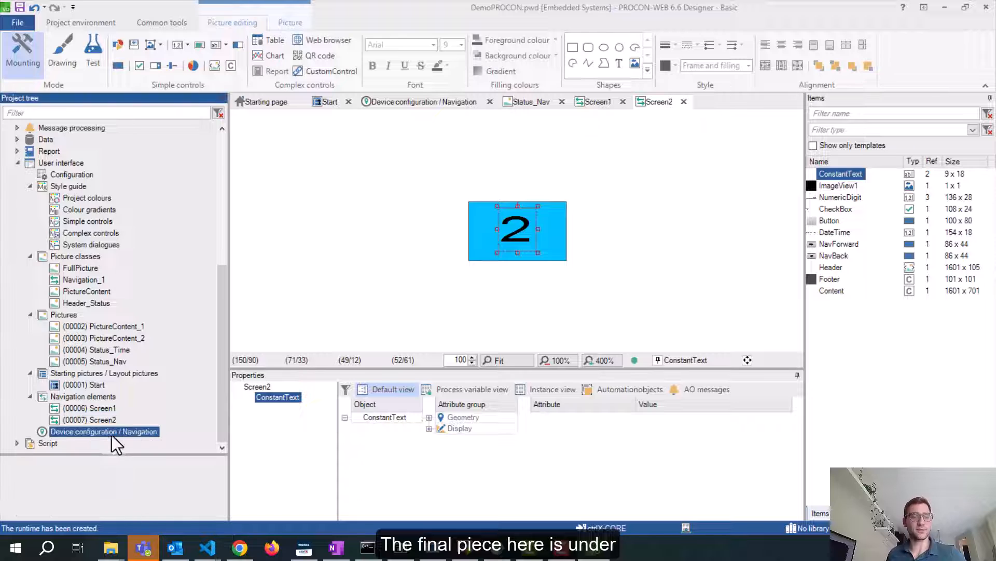
Open the Device configuration / Navigation editor and expand Default to check its normal startup picture
{"action": "double_click", "coordinate": [70, 434]}
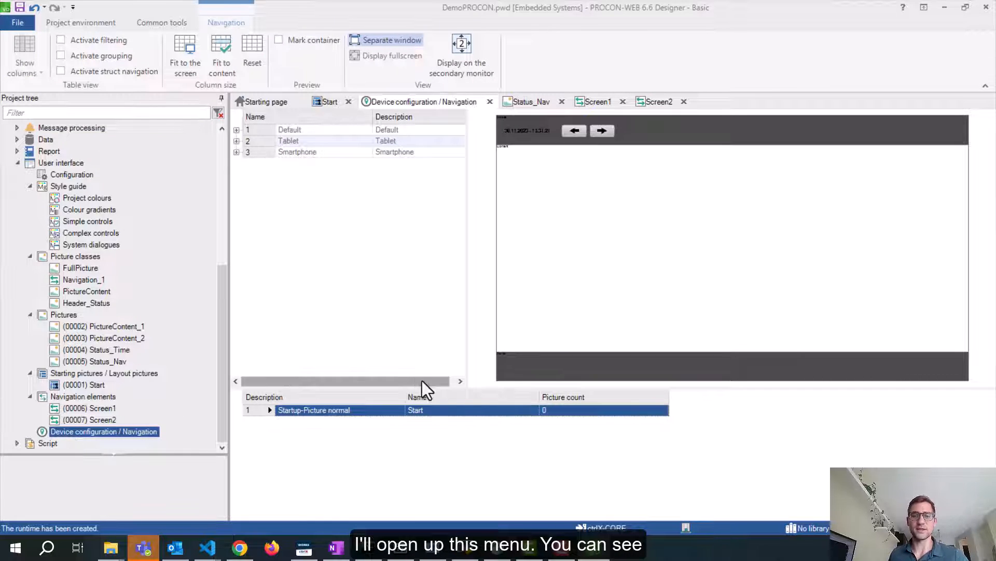
{"action": "mouse_move", "coordinate": [437, 388]}
{"action": "left_mouse_down"}
{"action": "mouse_move", "coordinate": [446, 310]}
{"action": "mouse_move", "coordinate": [450, 327]}
{"action": "left_mouse_up"}
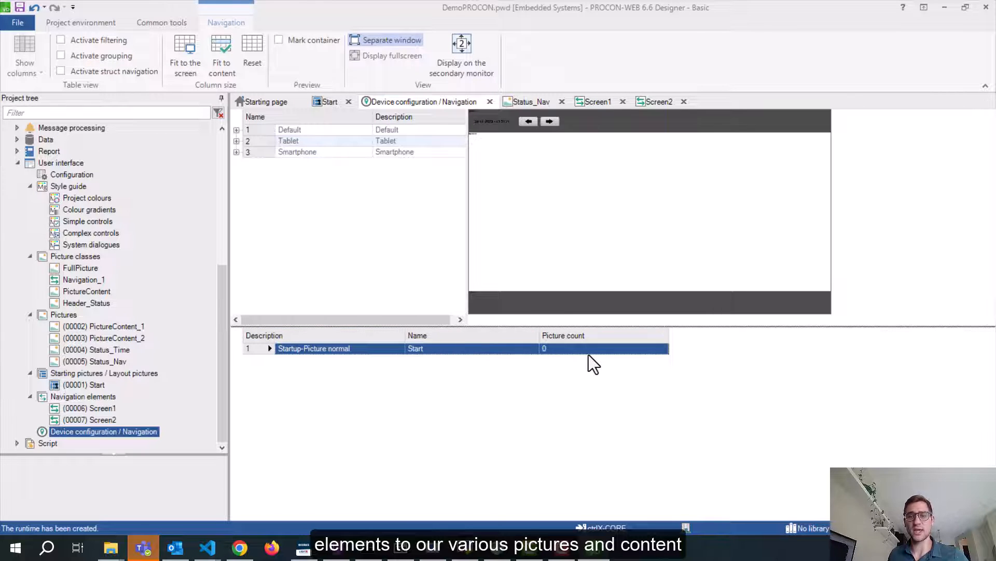
{"action": "left_click", "coordinate": [97, 386]}
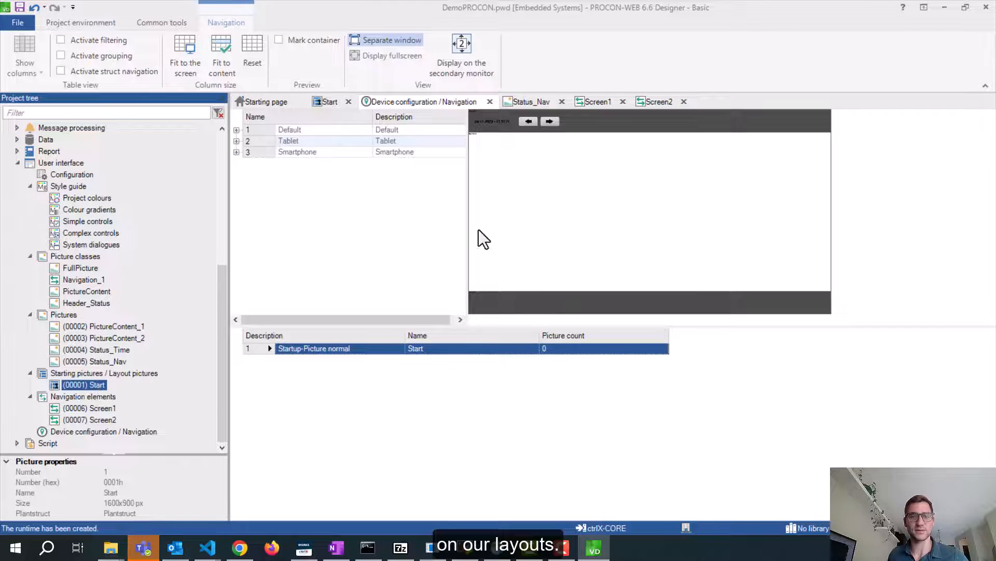
{"action": "left_click", "coordinate": [236, 130]}
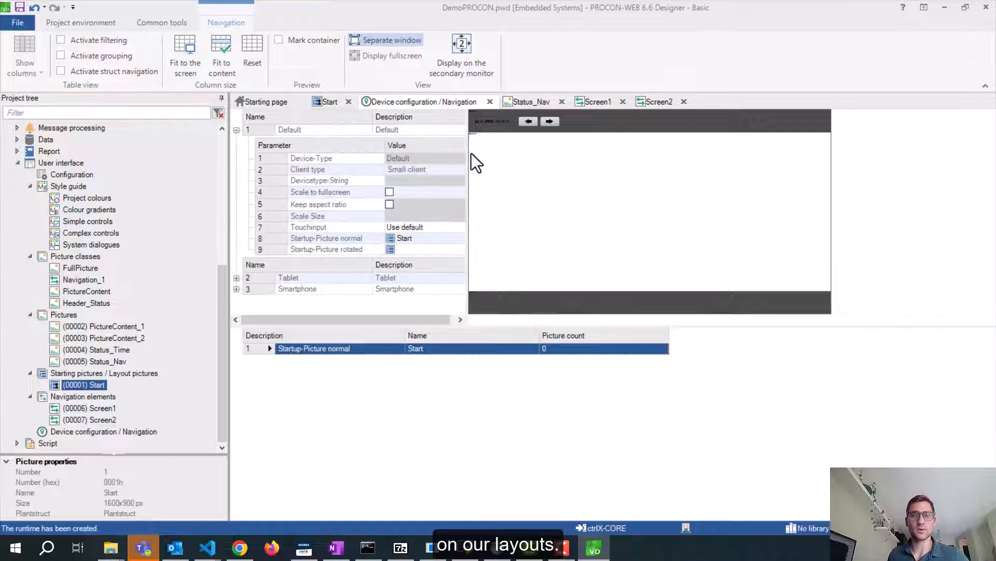
{"action": "left_click_drag", "start_coordinate": [468, 151], "coordinate": [516, 151]}
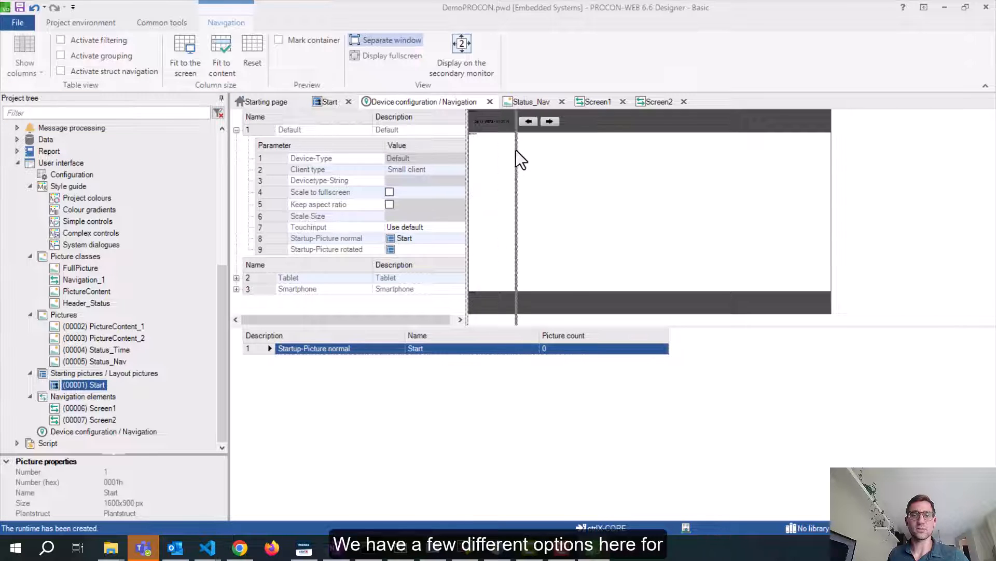
{"action": "left_click", "coordinate": [236, 130]}
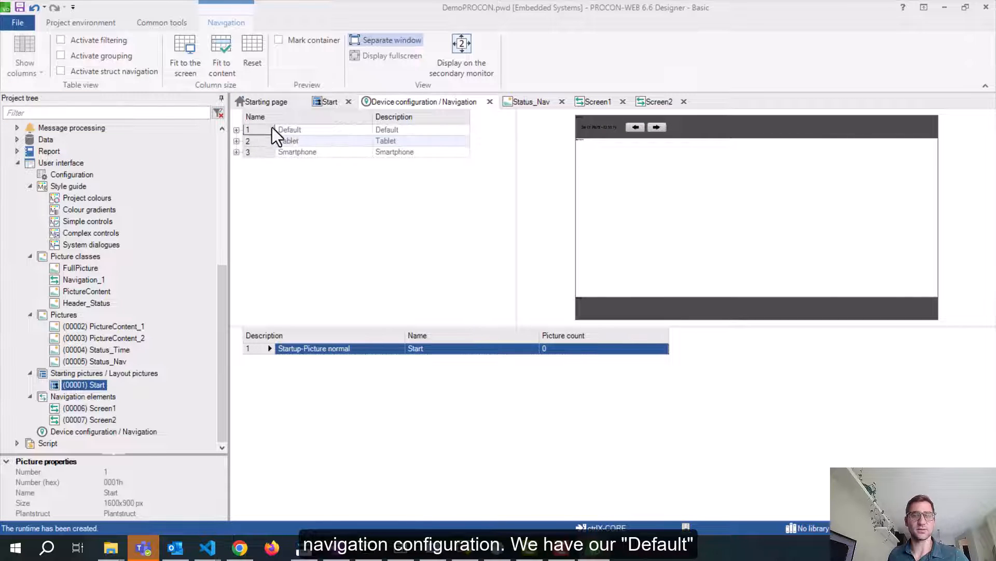
{"action": "left_click", "coordinate": [297, 130]}
{"action": "left_click", "coordinate": [236, 131]}
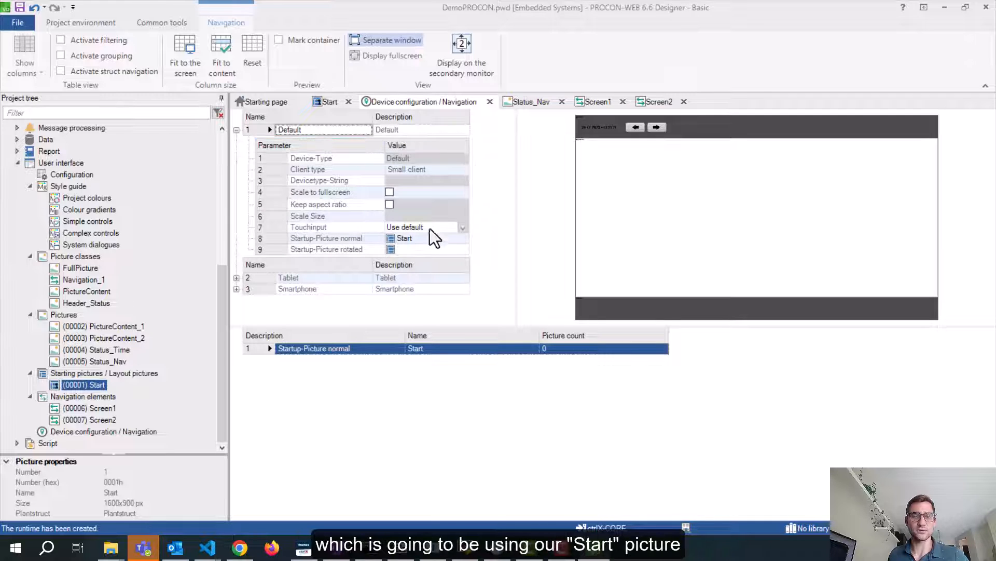
{"action": "left_click", "coordinate": [418, 239]}
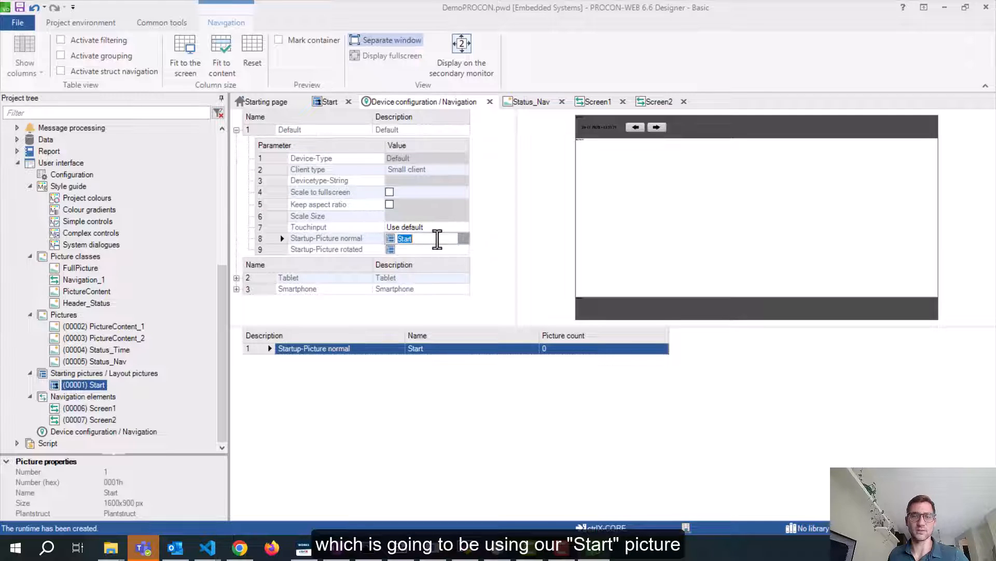
Inspect the Tablet configuration's parameters, collapse the rows, and select the Default configuration
{"action": "left_click", "coordinate": [237, 278]}
{"action": "scroll", "coordinate": [334, 289], "scroll_direction": "down", "scroll_amount": 3}
{"action": "left_click", "coordinate": [254, 193]}
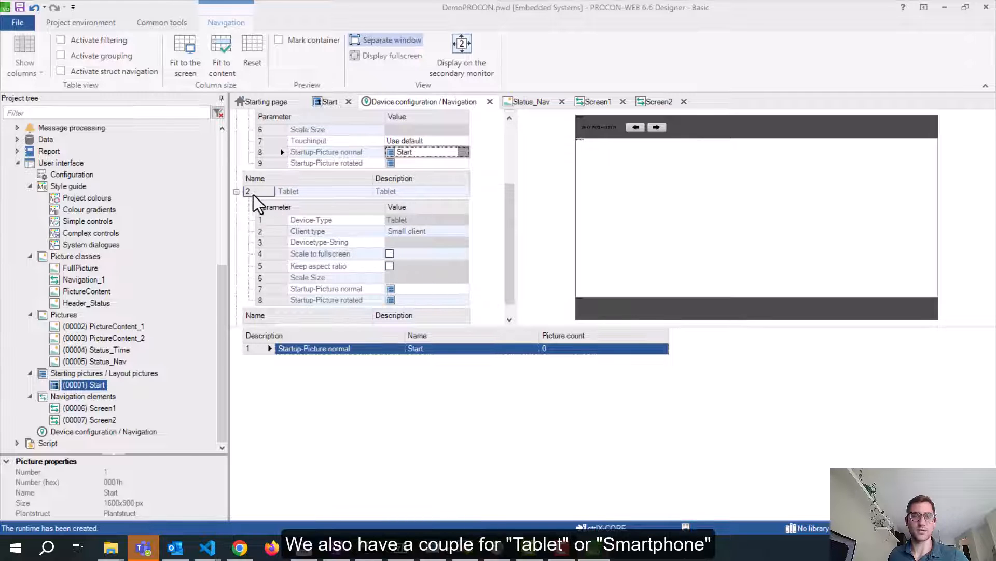
{"action": "left_click", "coordinate": [236, 192]}
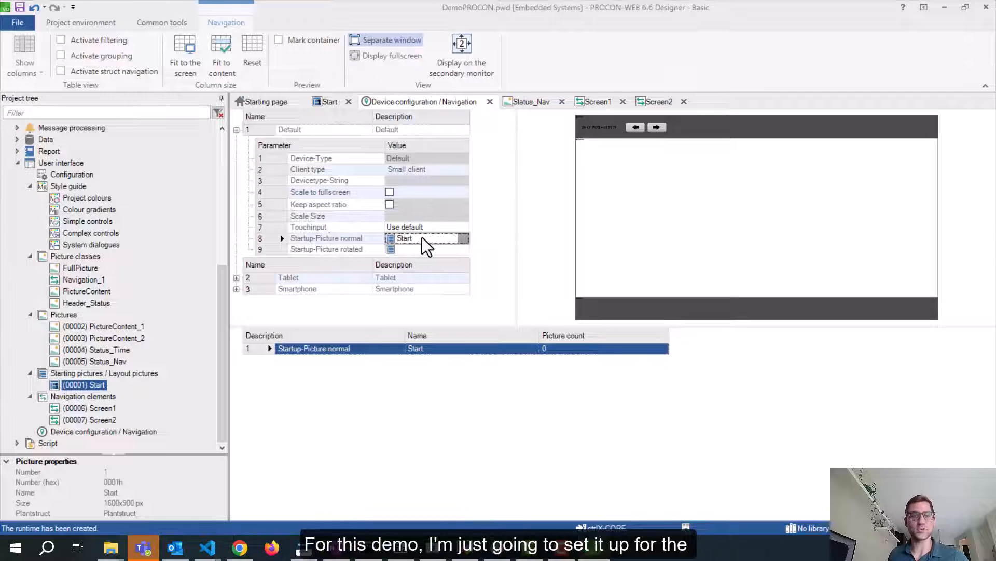
{"action": "left_click", "coordinate": [236, 131]}
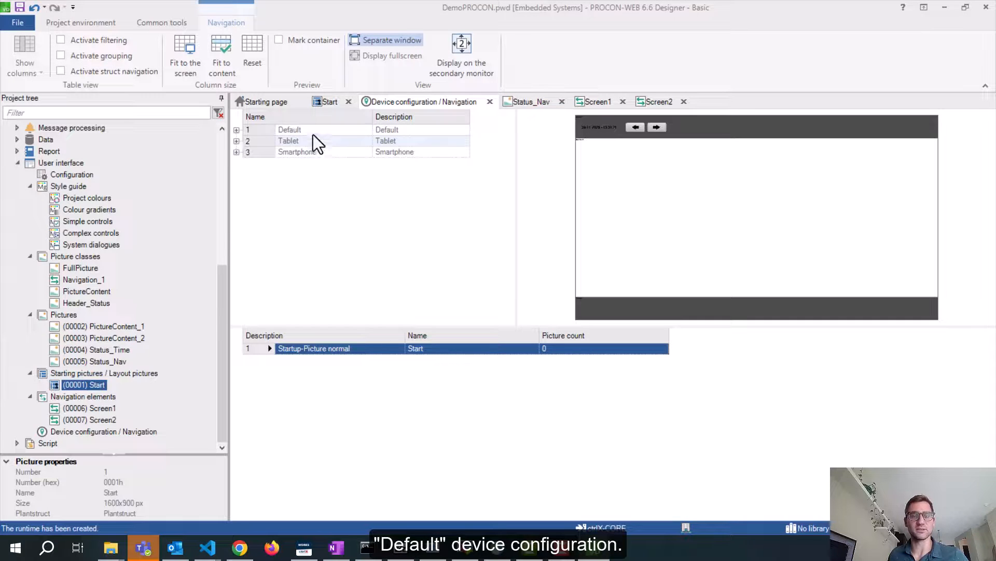
{"action": "left_click", "coordinate": [236, 141]}
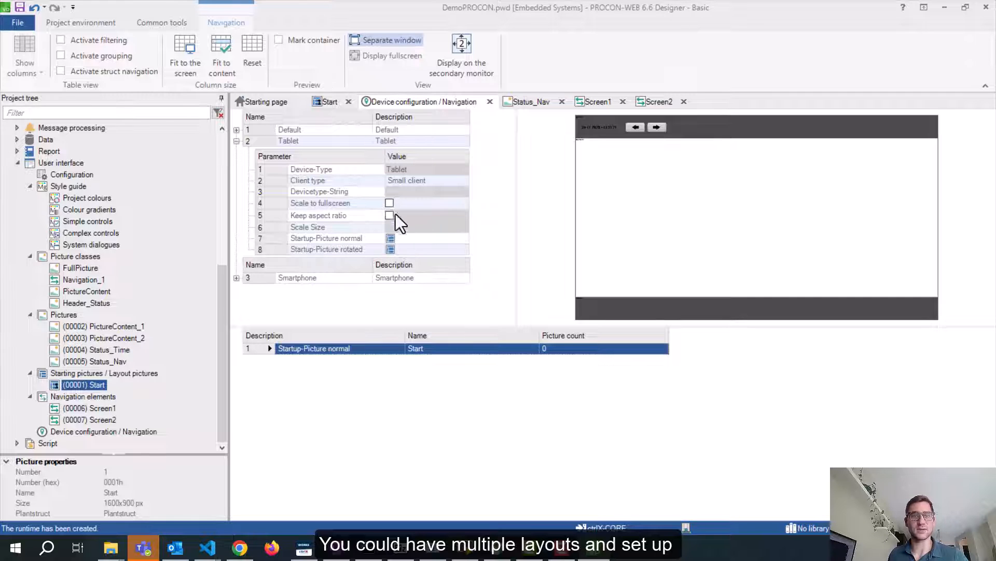
{"action": "left_click", "coordinate": [236, 140]}
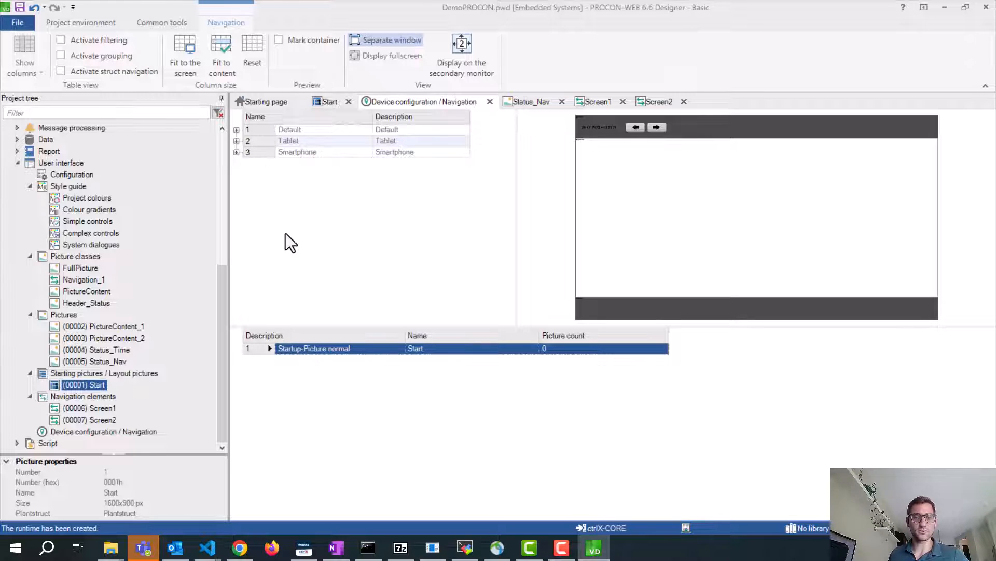
{"action": "left_click", "coordinate": [260, 133]}
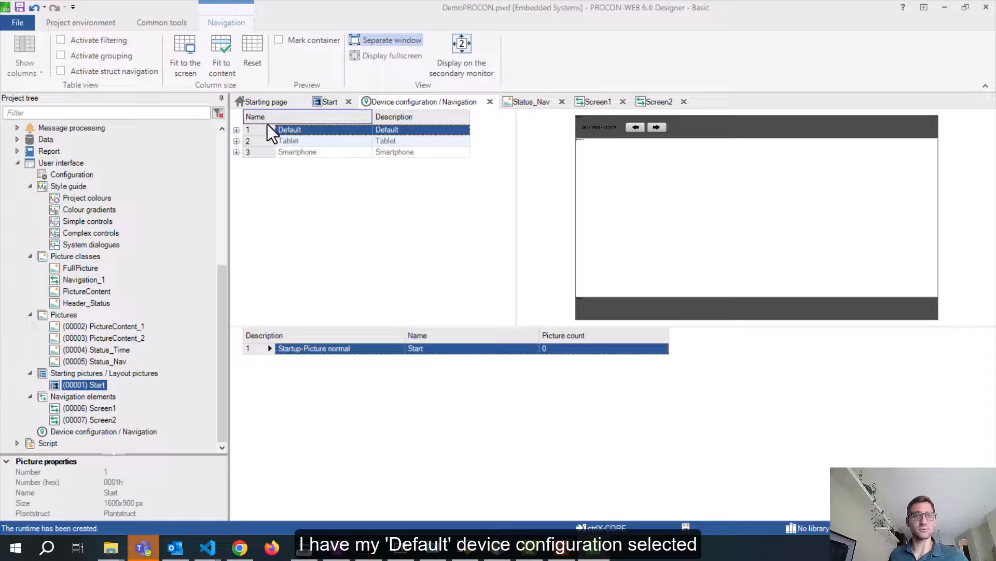
Add a navigation element to the Default normal startup picture using the DefaultLayoutInst layout
{"action": "right_click", "coordinate": [267, 349]}
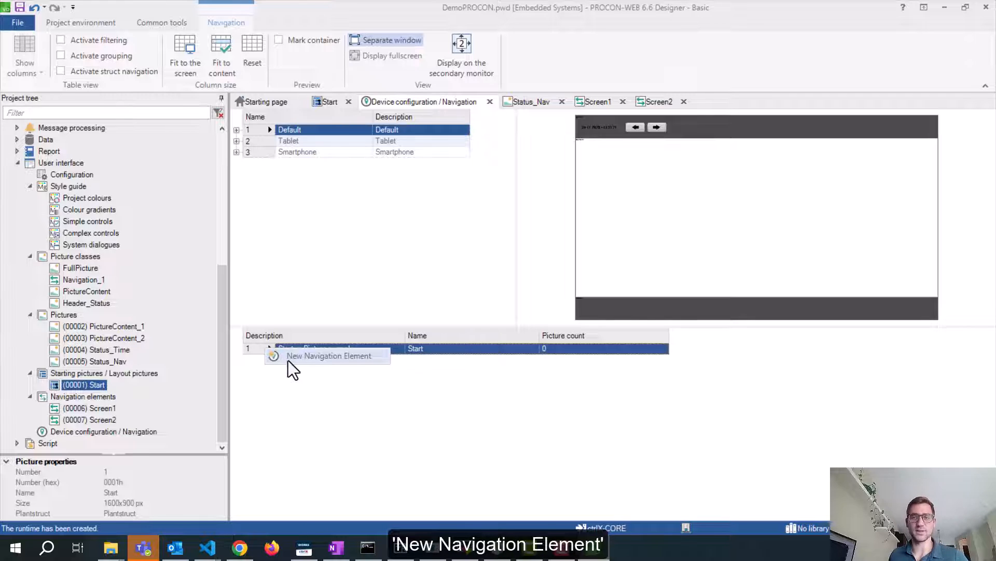
{"action": "left_click", "coordinate": [288, 360]}
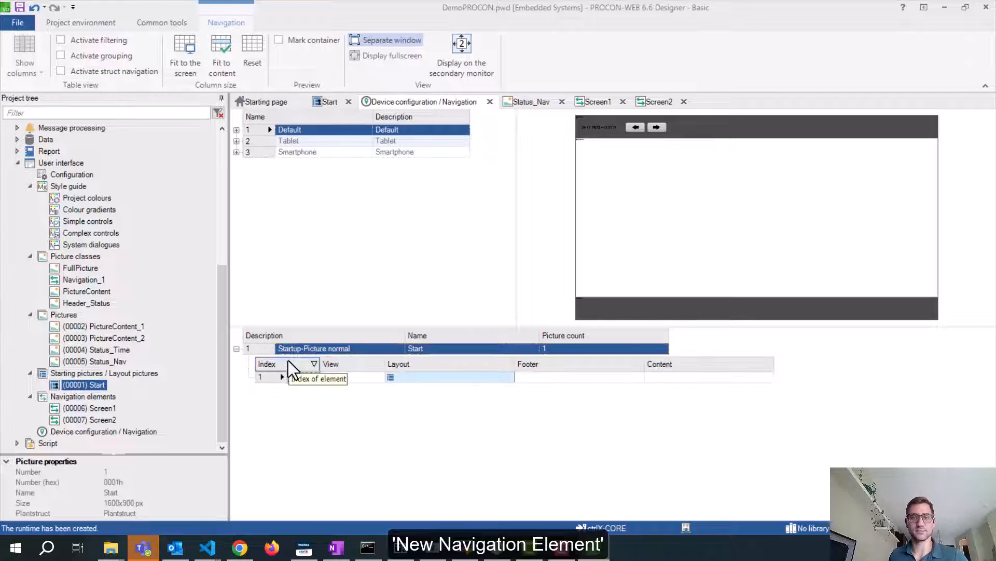
{"action": "left_click", "coordinate": [453, 379]}
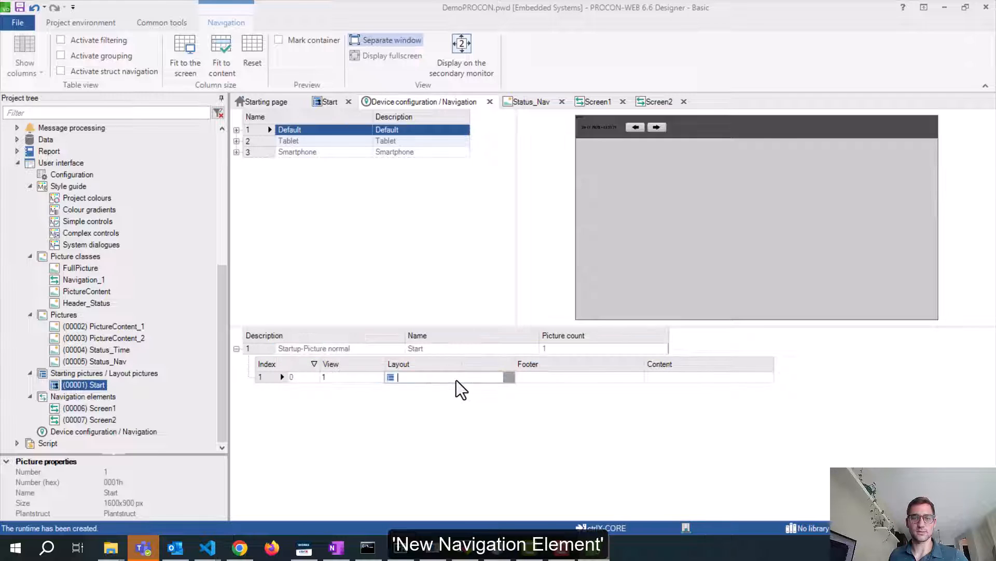
{"action": "left_click", "coordinate": [509, 377]}
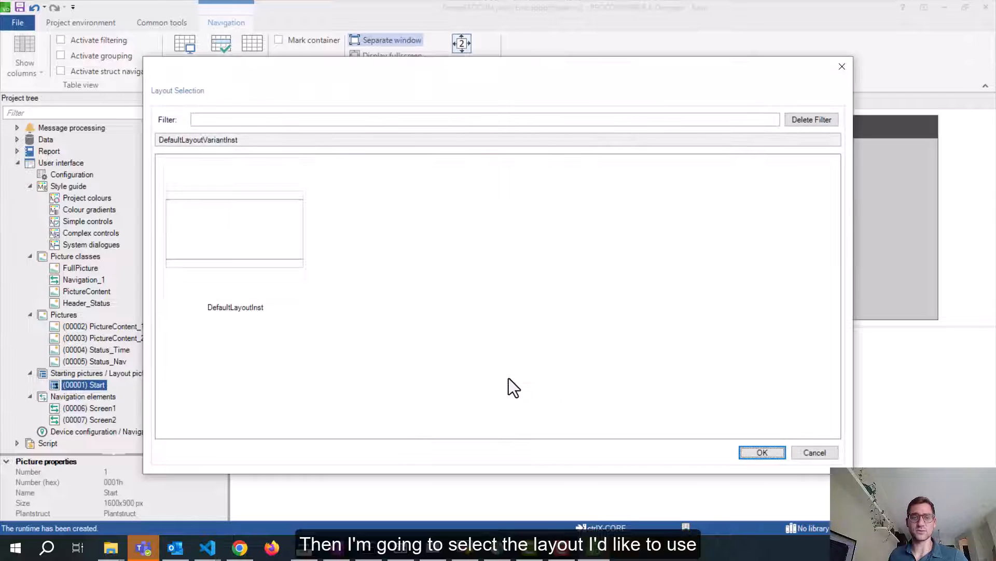
{"action": "left_click", "coordinate": [277, 293]}
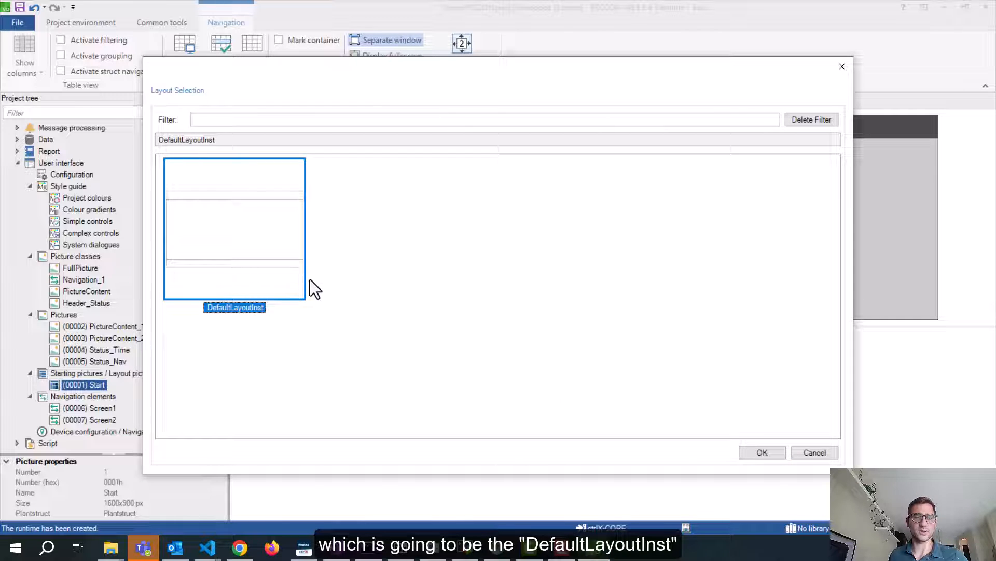
{"action": "left_click", "coordinate": [760, 452]}
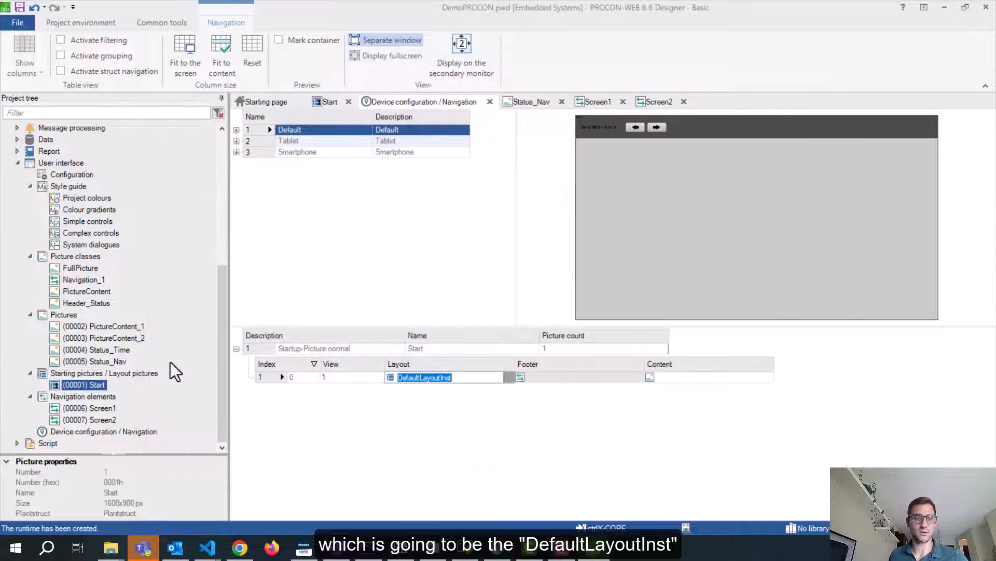
Inspect the Start layout picture, then return to the device configuration editor
{"action": "double_click", "coordinate": [98, 385]}
{"action": "left_click", "coordinate": [300, 407]}
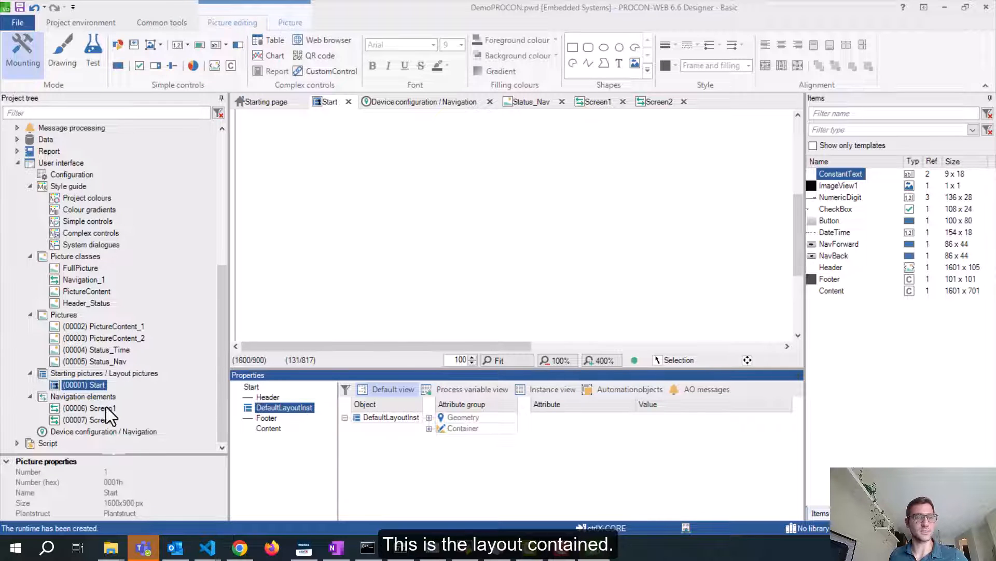
{"action": "double_click", "coordinate": [86, 430]}
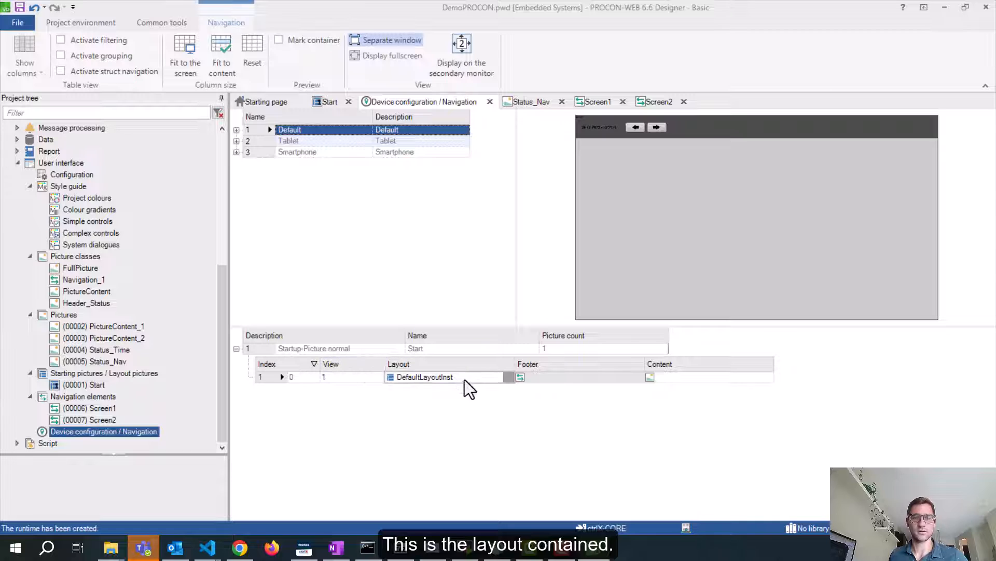
Set the Start entry's footer picture to Screen1
{"action": "left_click", "coordinate": [465, 380]}
{"action": "left_click", "coordinate": [561, 378]}
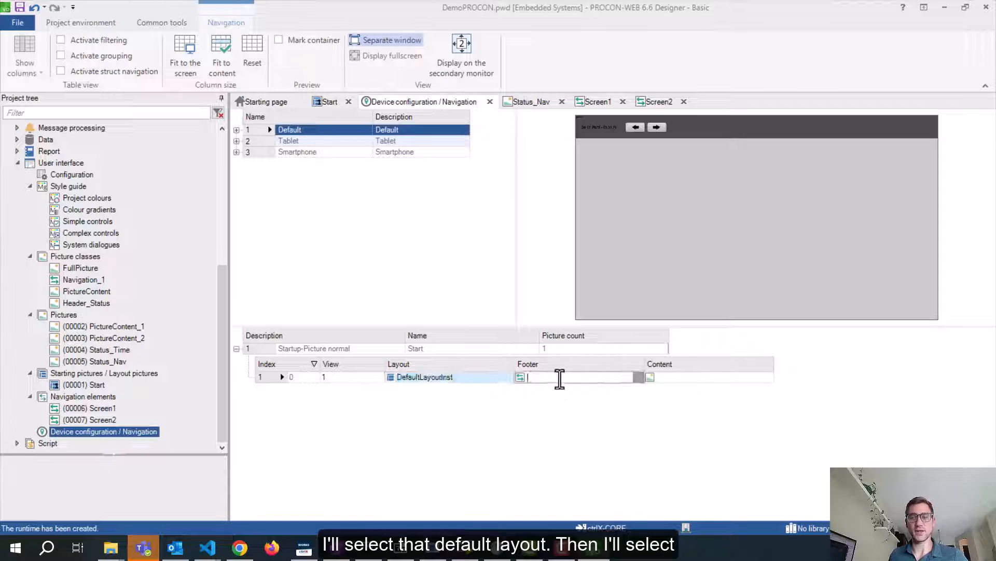
{"action": "left_click", "coordinate": [643, 377]}
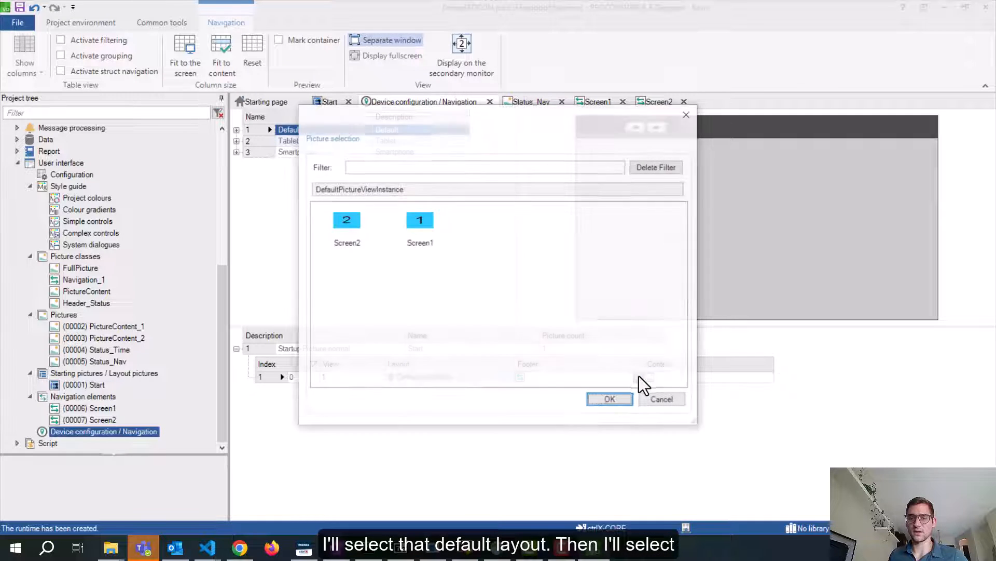
{"action": "left_click", "coordinate": [427, 236]}
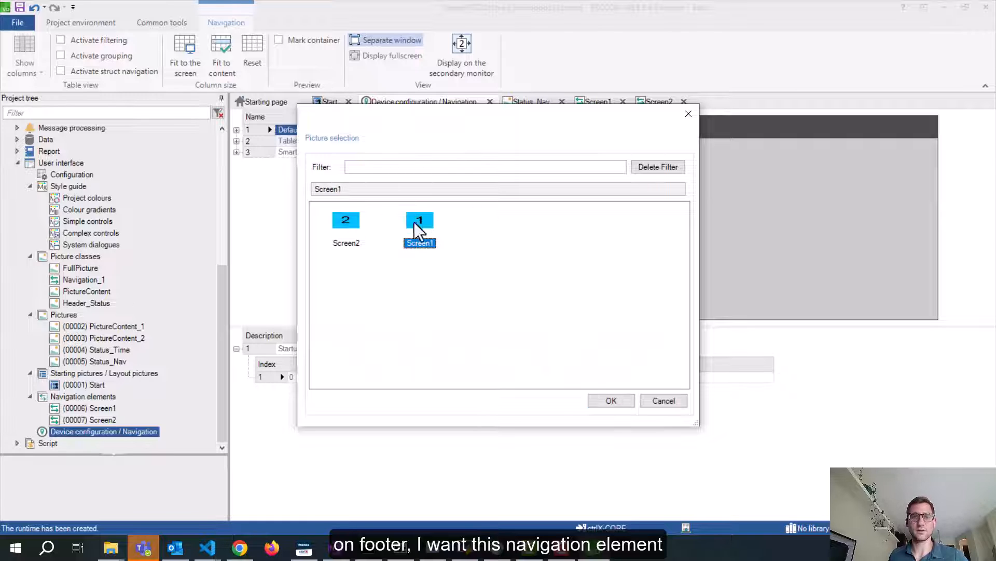
{"action": "left_click", "coordinate": [626, 401]}
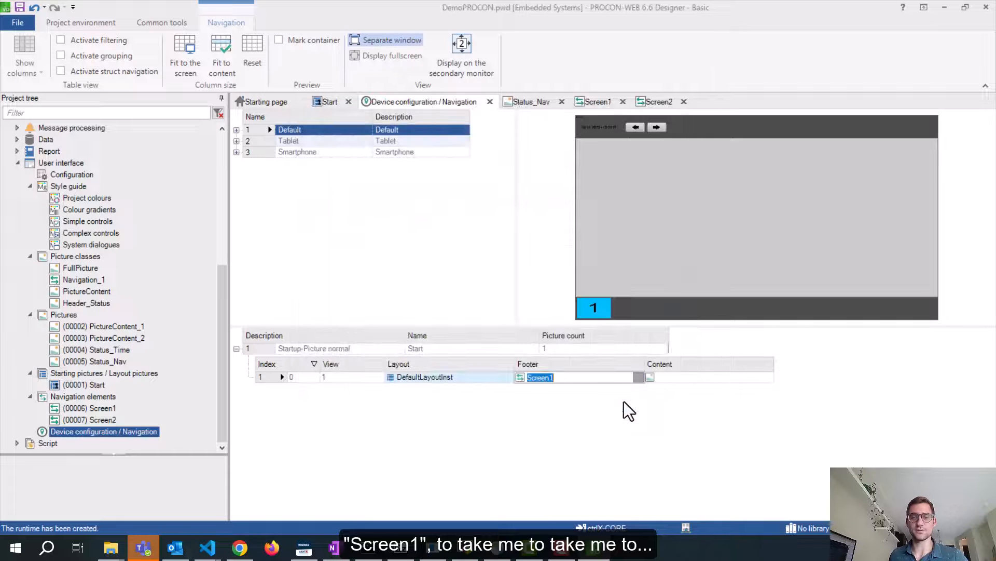
Set the entry's content to PictureContent_1
{"action": "left_click", "coordinate": [759, 377]}
{"action": "left_click", "coordinate": [768, 377]}
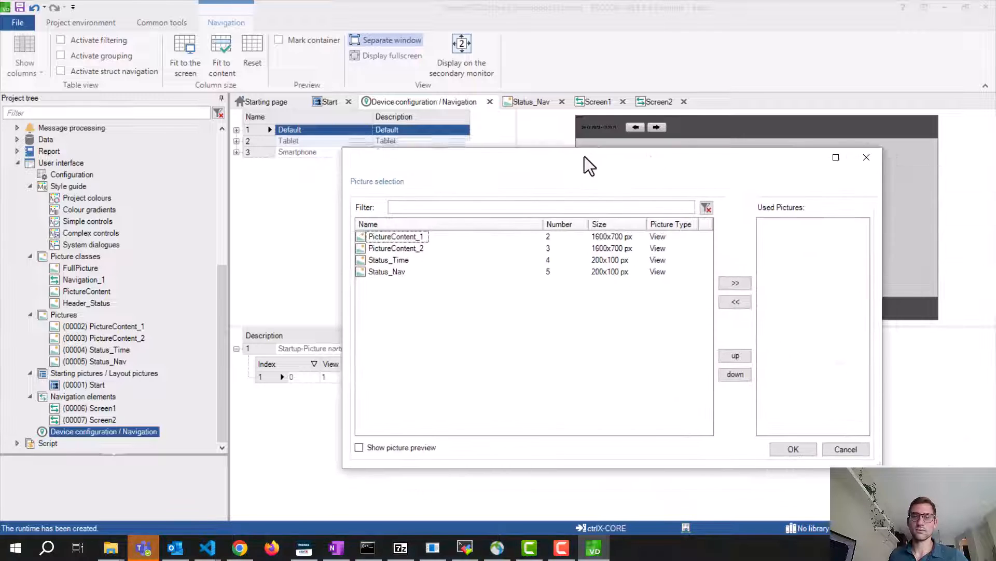
{"action": "left_click", "coordinate": [348, 229]}
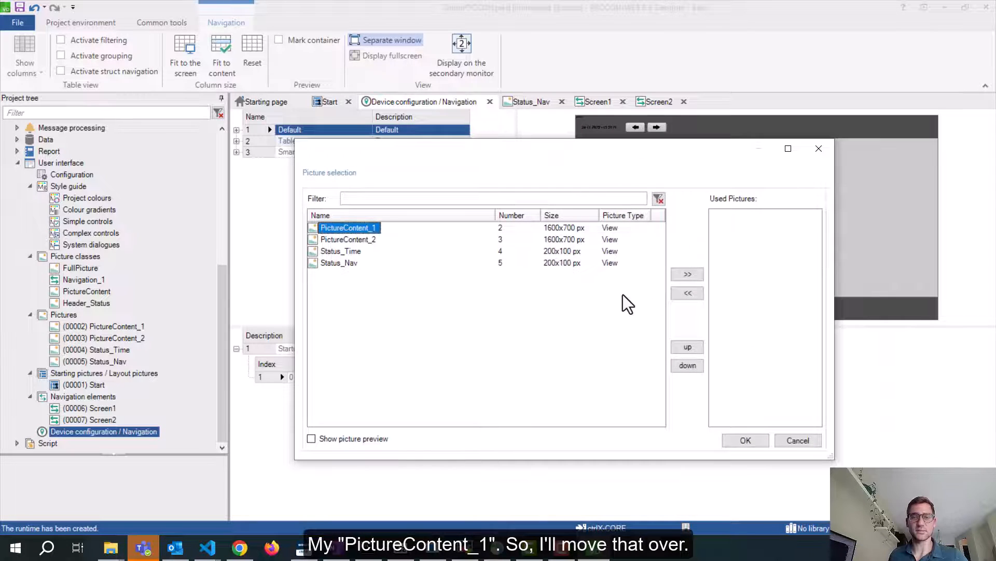
{"action": "left_click", "coordinate": [688, 274]}
{"action": "left_click", "coordinate": [742, 441]}
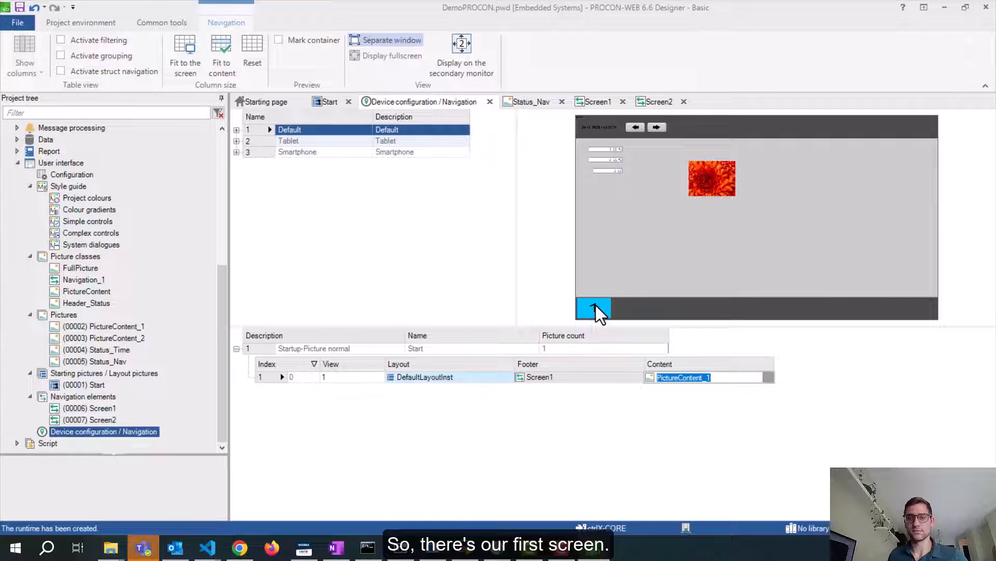
Add a new navigation element to Start with Screen2 as its footer
{"action": "right_click", "coordinate": [277, 377]}
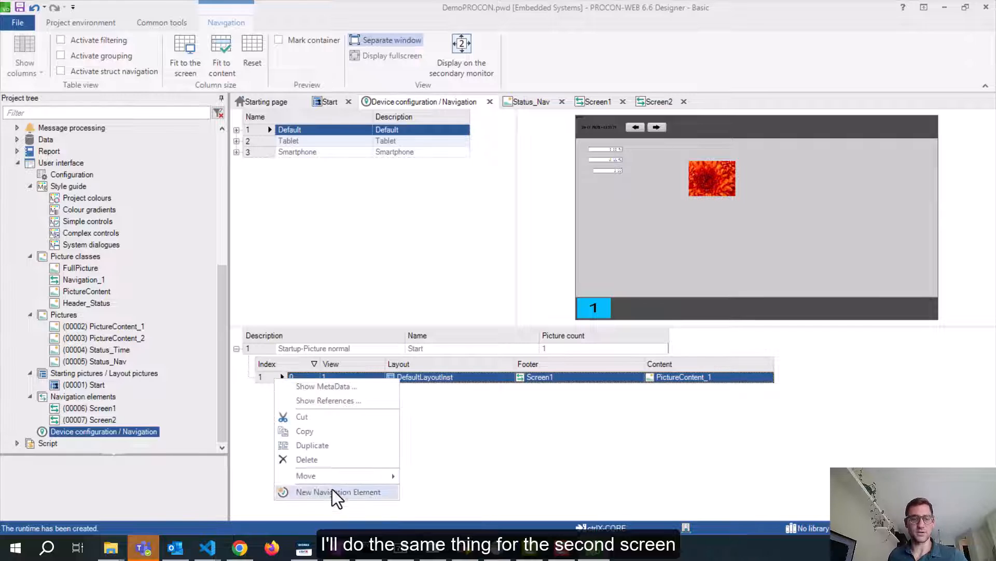
{"action": "left_click", "coordinate": [334, 492]}
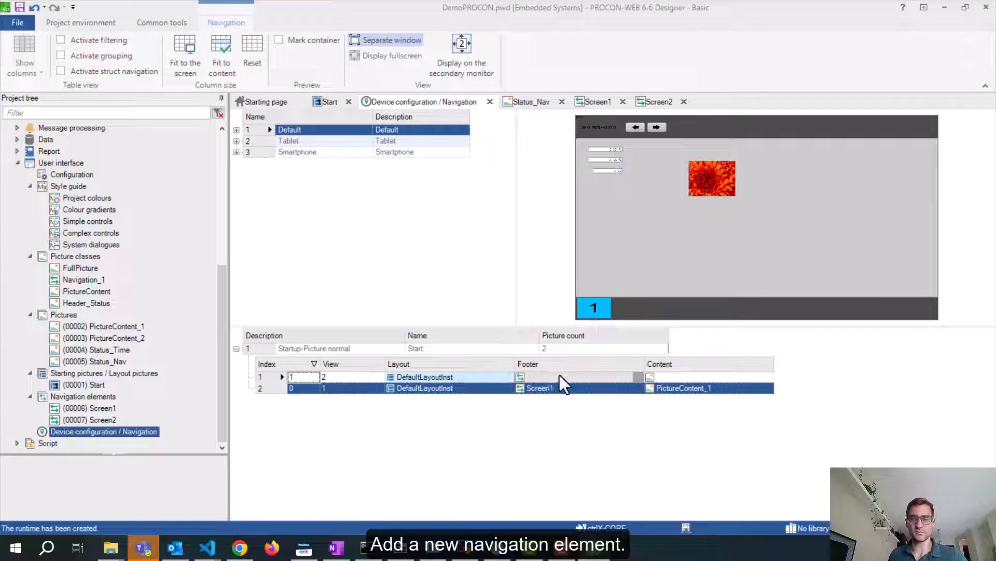
{"action": "left_click", "coordinate": [478, 388]}
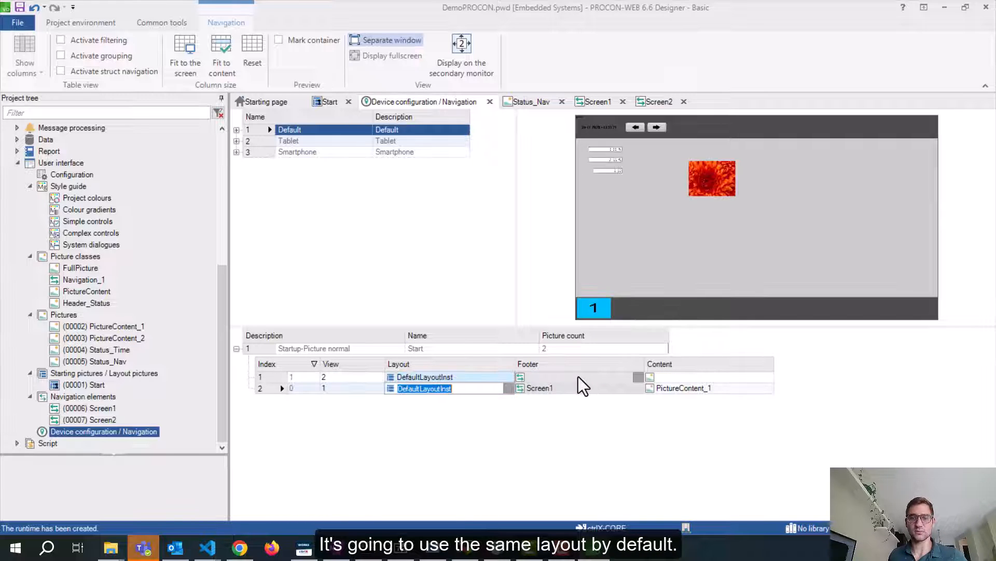
{"action": "left_click", "coordinate": [639, 378]}
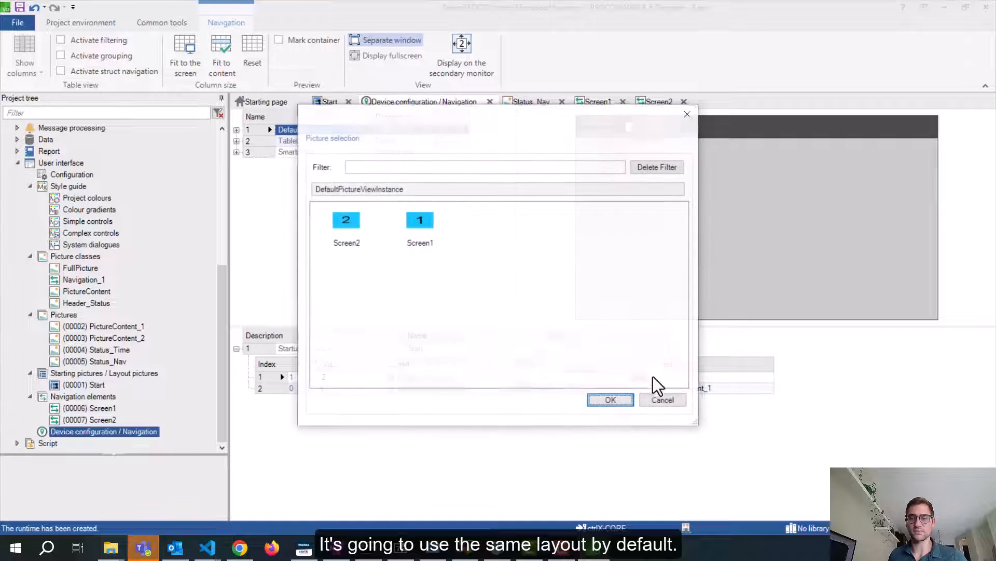
{"action": "left_click", "coordinate": [351, 235]}
{"action": "left_click", "coordinate": [610, 402]}
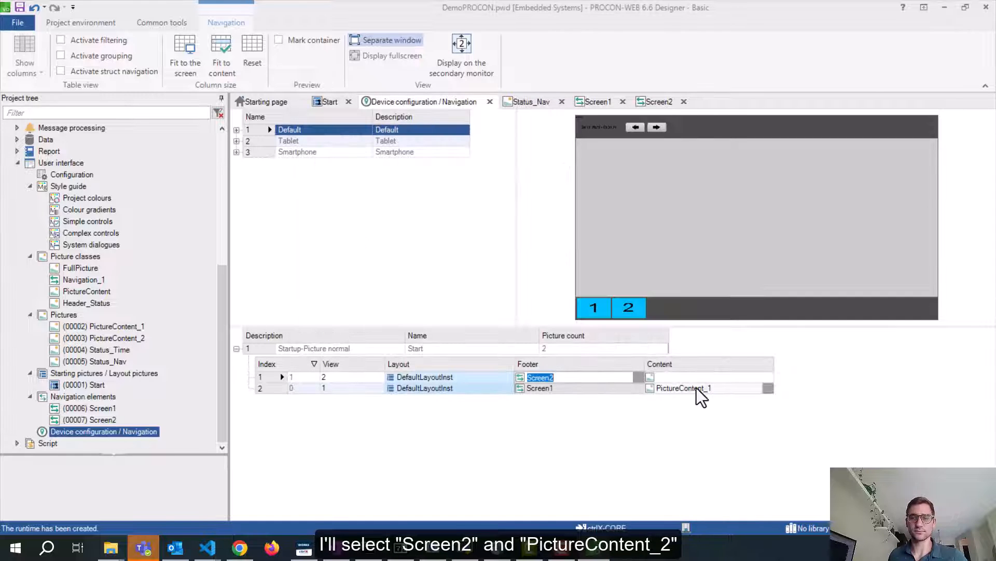
Set the new entry's content to PictureContent_2
{"action": "left_click", "coordinate": [752, 377]}
{"action": "left_click", "coordinate": [768, 377]}
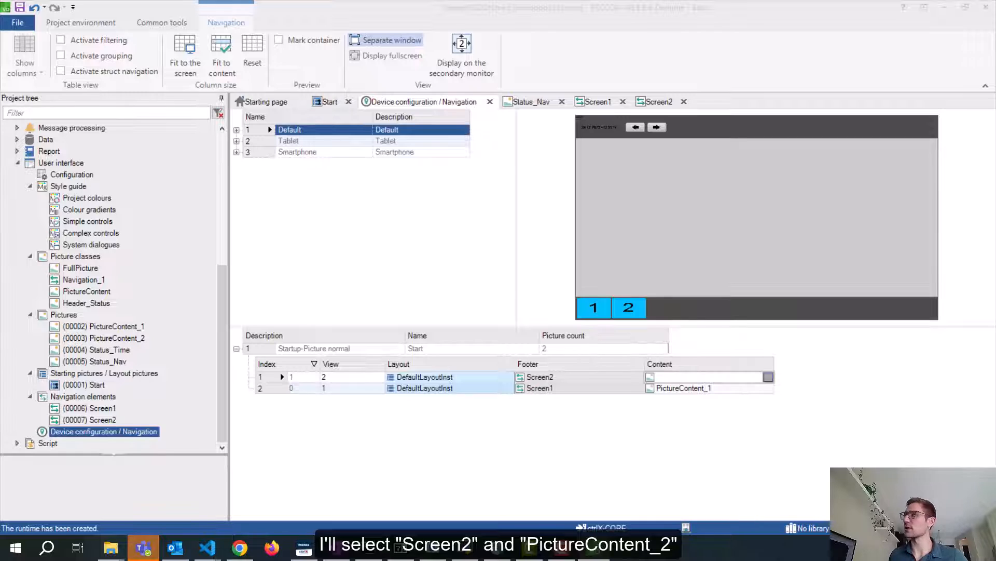
{"action": "left_click", "coordinate": [282, 280]}
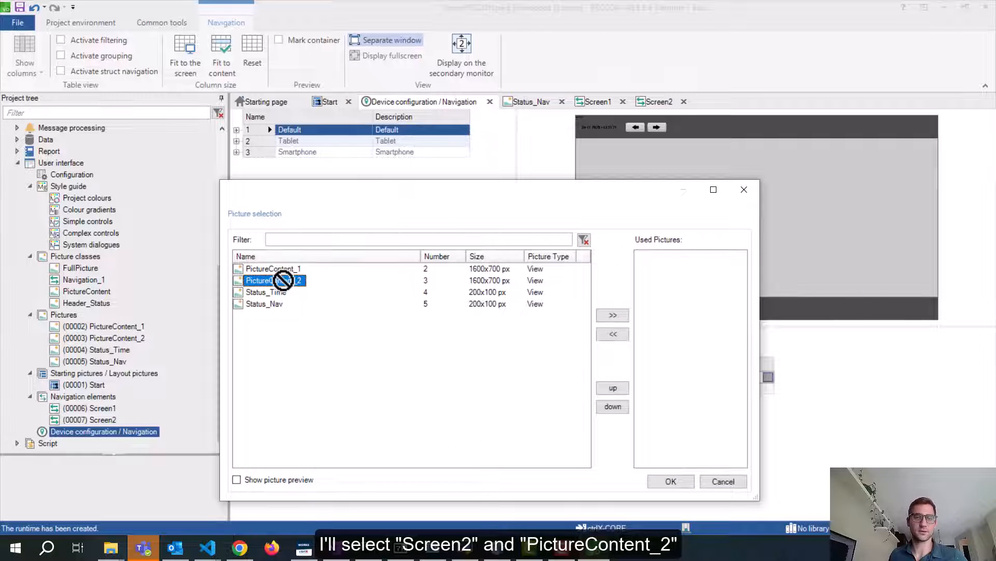
{"action": "left_click", "coordinate": [615, 316]}
{"action": "left_click", "coordinate": [671, 481]}
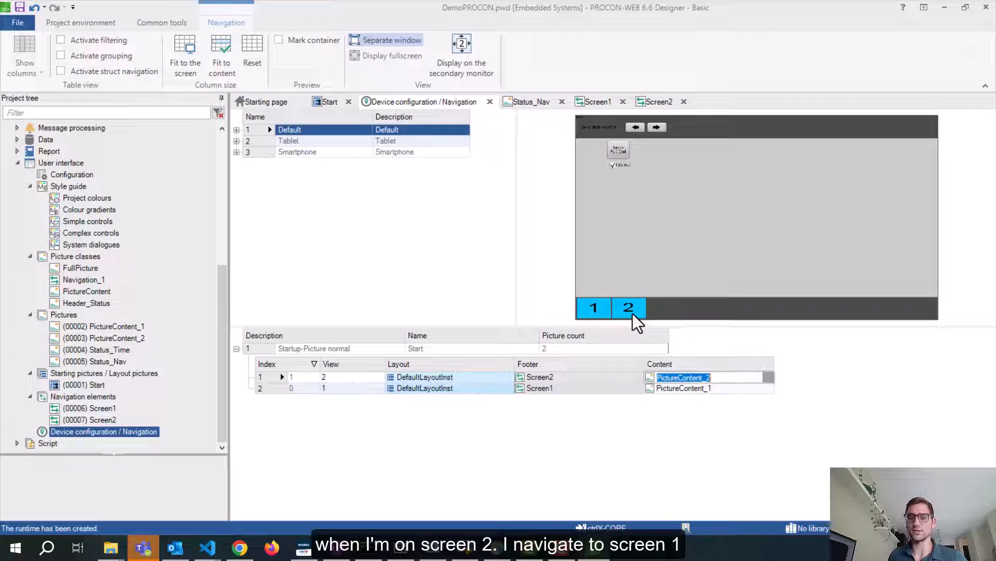
Switch the preview with footer buttons 1, 2, then back to 1
{"action": "left_click", "coordinate": [597, 311]}
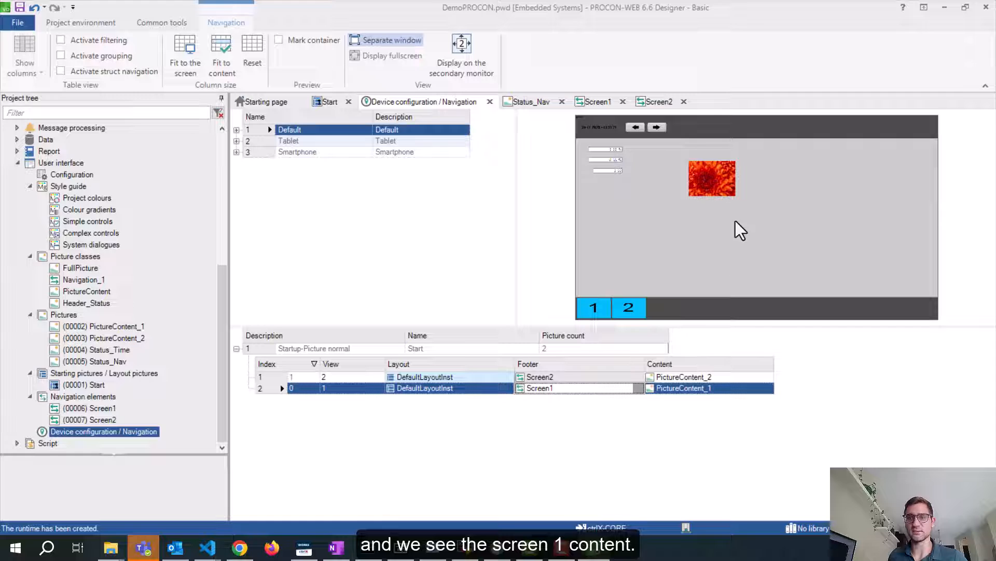
{"action": "left_click", "coordinate": [628, 314]}
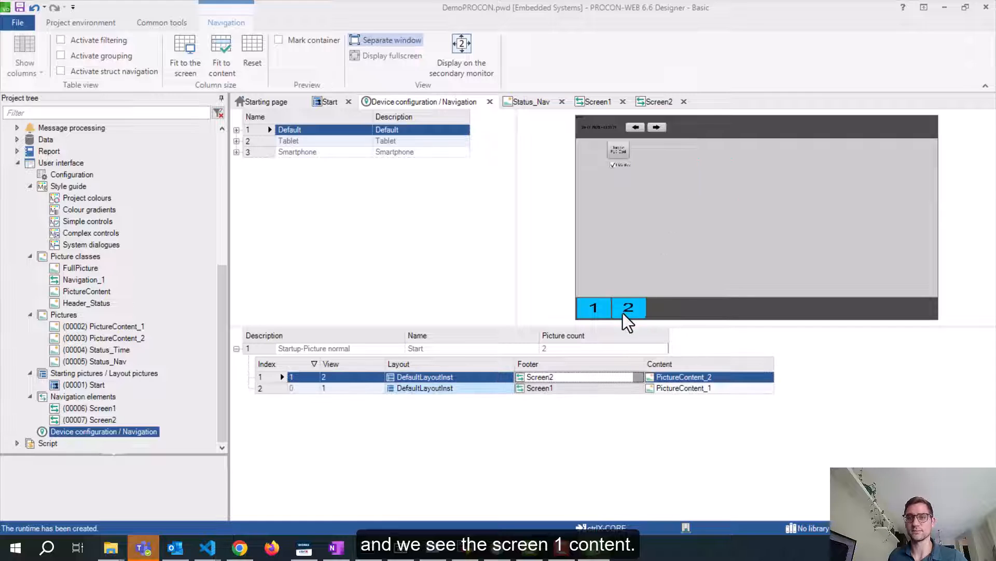
{"action": "left_click", "coordinate": [598, 313]}
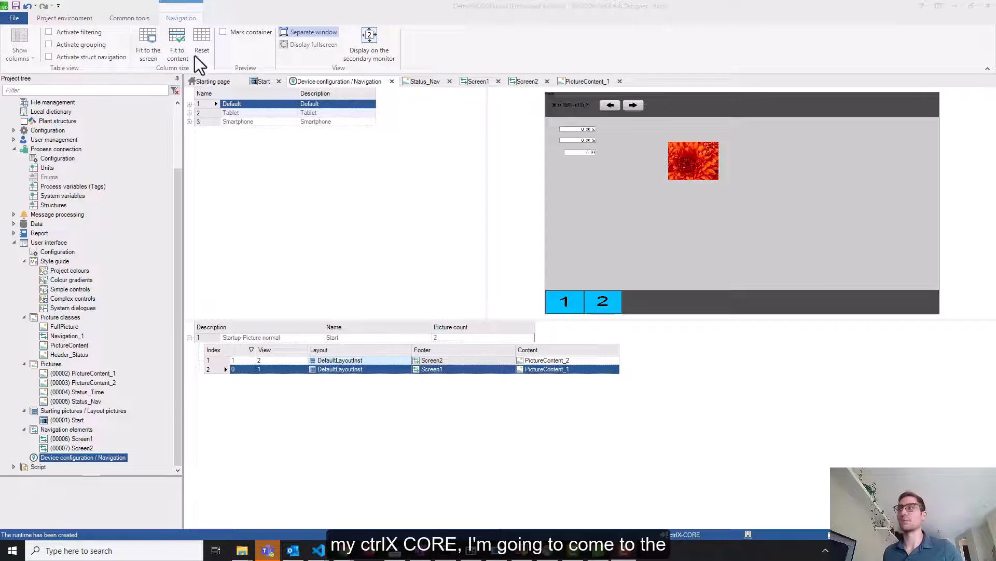
Change the target system address to 192.168.1.100
{"action": "left_click", "coordinate": [88, 20]}
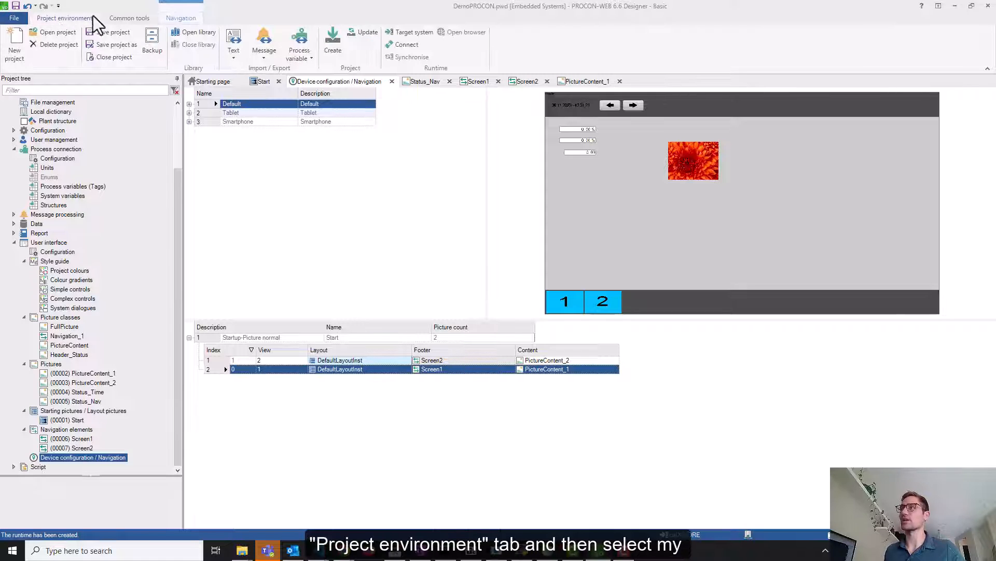
{"action": "left_click", "coordinate": [408, 34]}
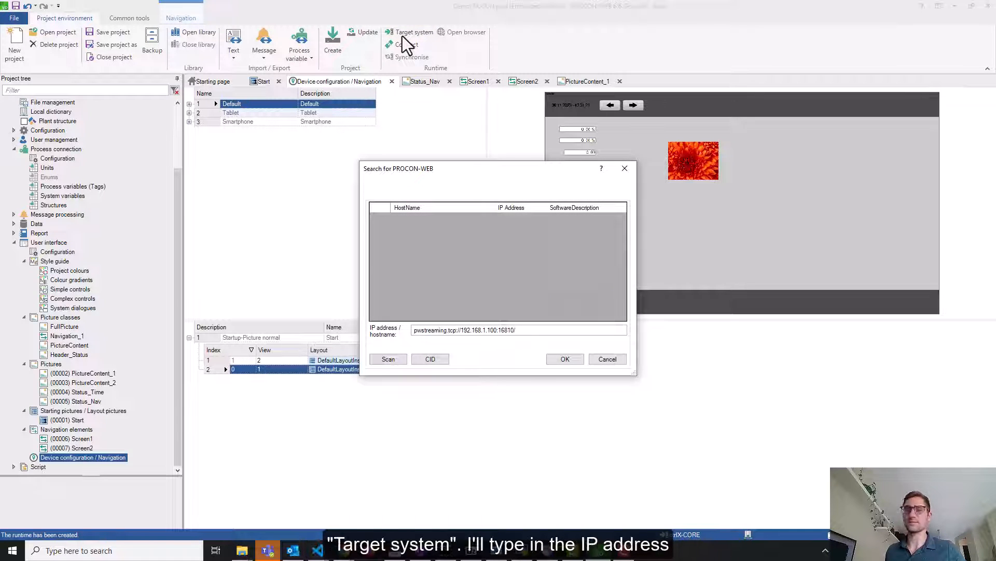
{"action": "left_click_drag", "start_coordinate": [541, 331], "coordinate": [341, 321]}
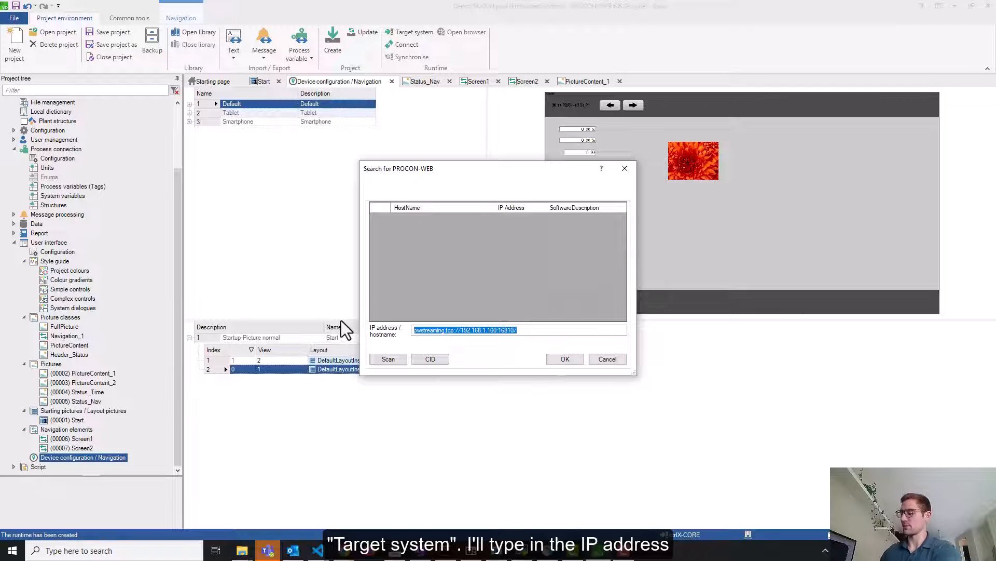
{"action": "type", "text": "192.1"}
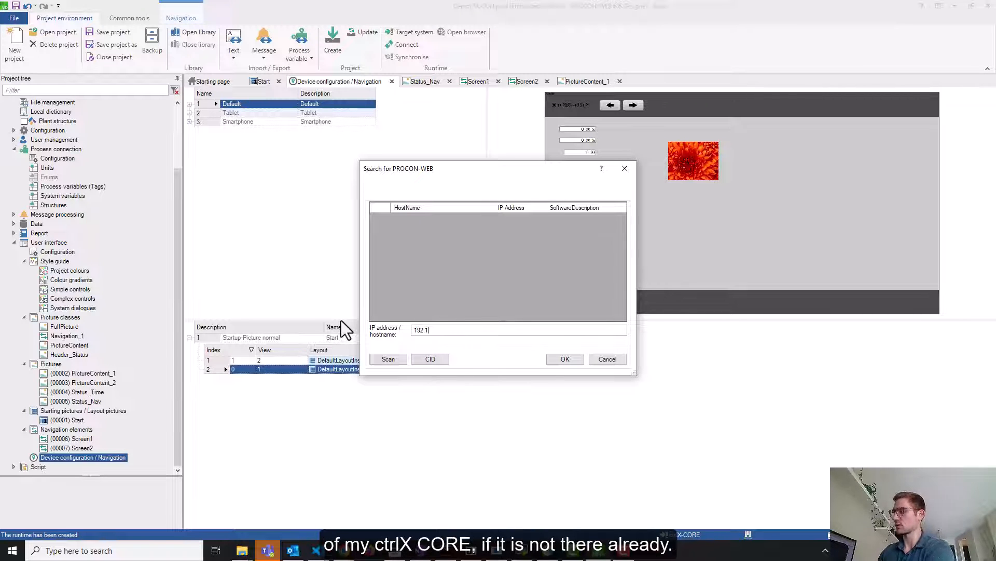
{"action": "type", "text": "68.1.100"}
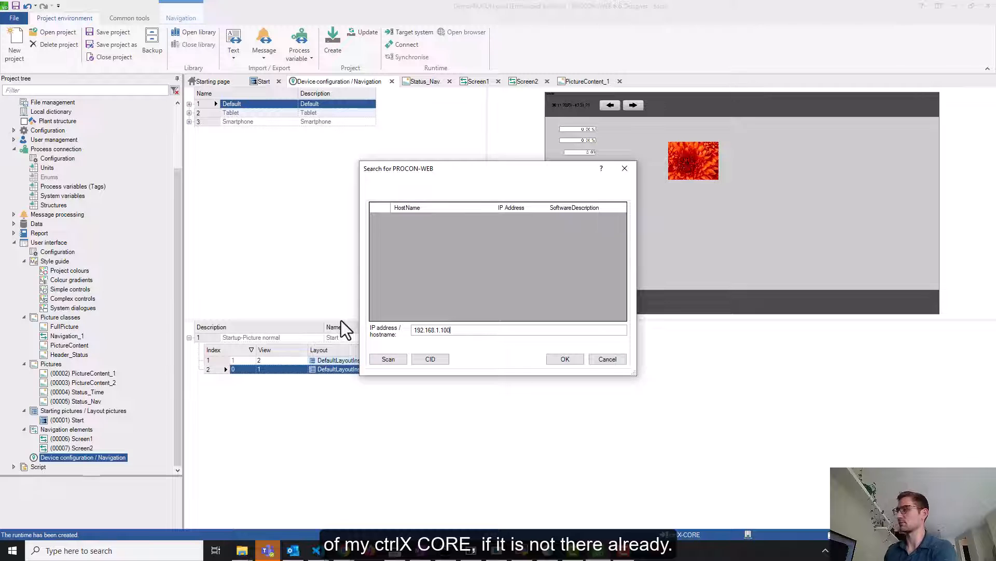
{"action": "left_click", "coordinate": [568, 360]}
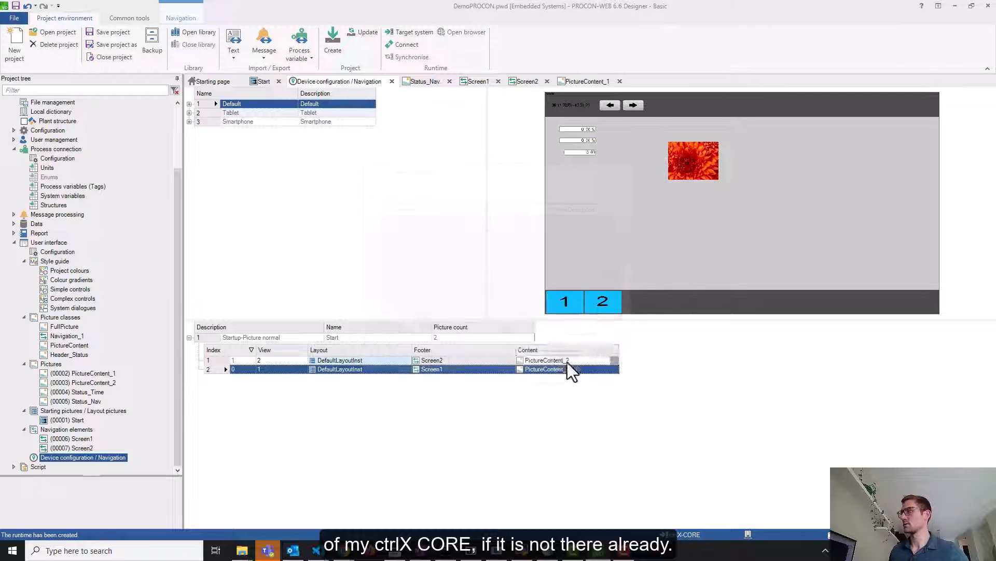
Connect to the ctrlX CORE and check the log for the successful connection
{"action": "left_click", "coordinate": [404, 47]}
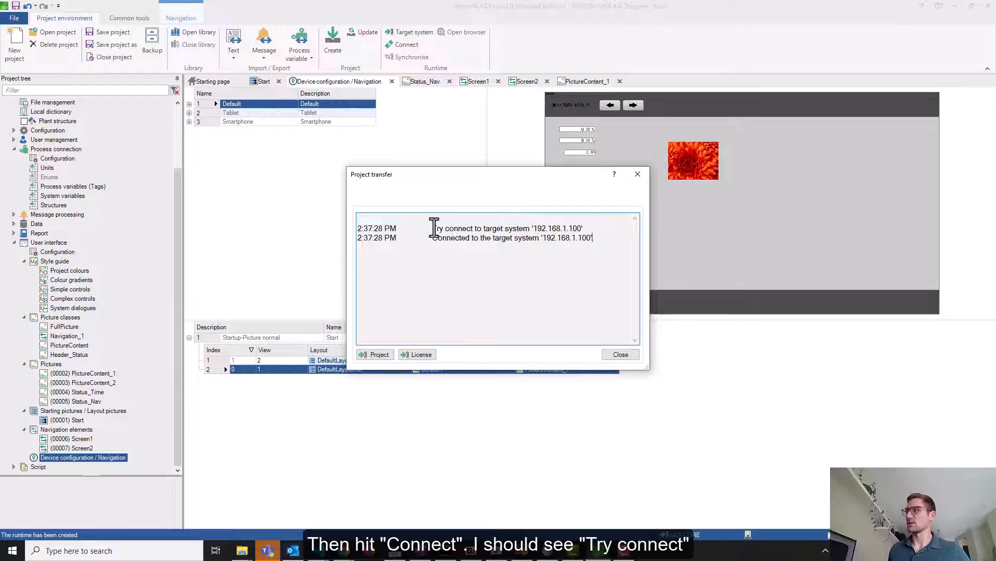
{"action": "left_click_drag", "start_coordinate": [434, 229], "coordinate": [581, 229]}
{"action": "left_click", "coordinate": [417, 230]}
{"action": "left_click_drag", "start_coordinate": [429, 237], "coordinate": [650, 249]}
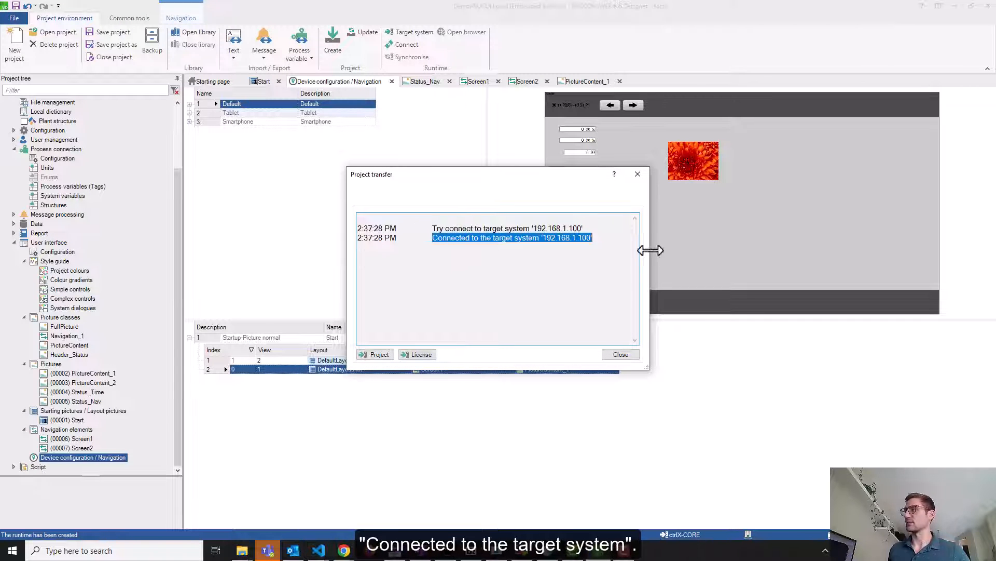
{"action": "left_click", "coordinate": [649, 249]}
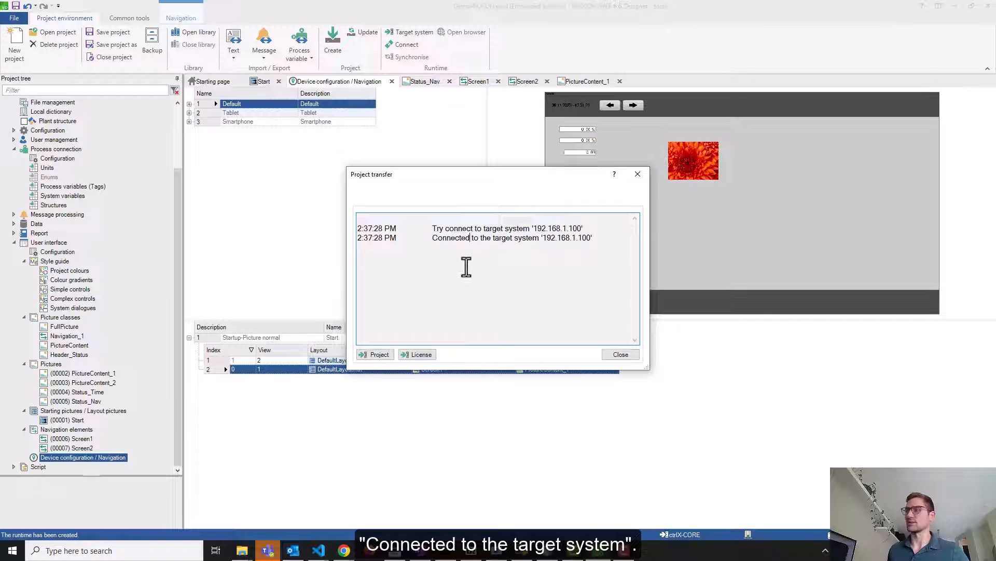
Transfer the project to the ctrlX CORE and close the completed transfer window
{"action": "left_click", "coordinate": [377, 354]}
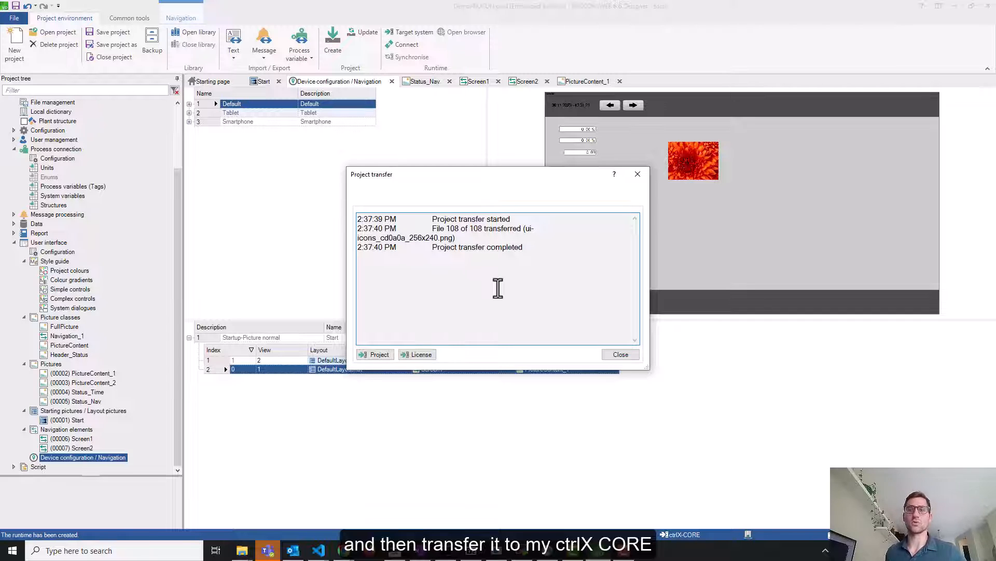
{"action": "left_click", "coordinate": [620, 355]}
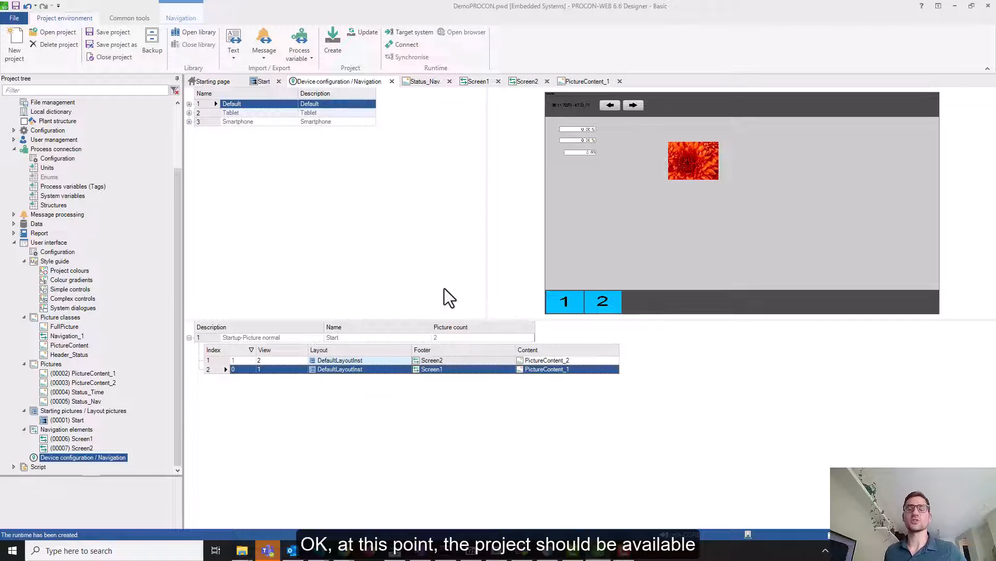
{"action": "left_click", "coordinate": [347, 553]}
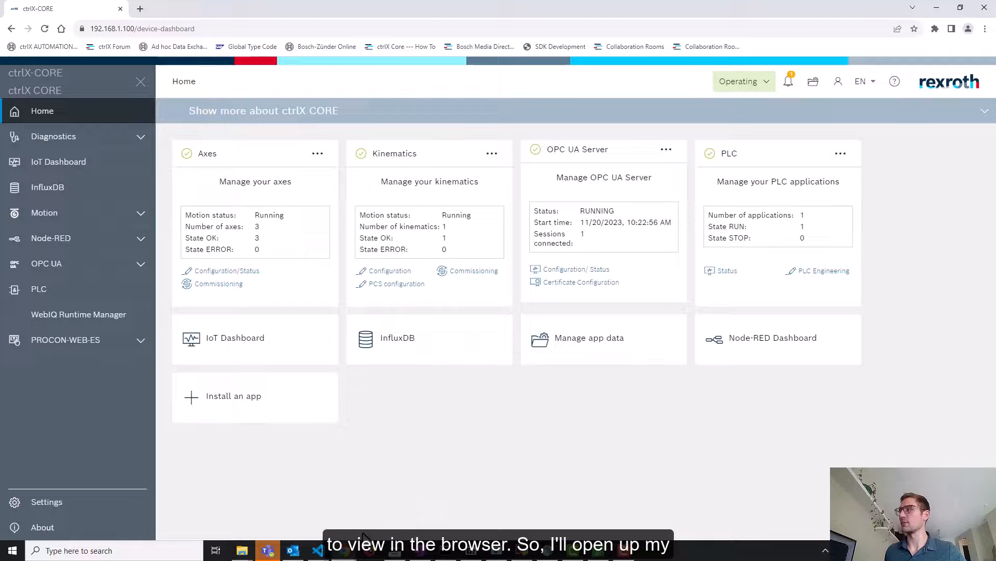
Open the running HMI project from the ctrlX CORE's PROCON-WEB-ES page in the browser
{"action": "left_click", "coordinate": [399, 498]}
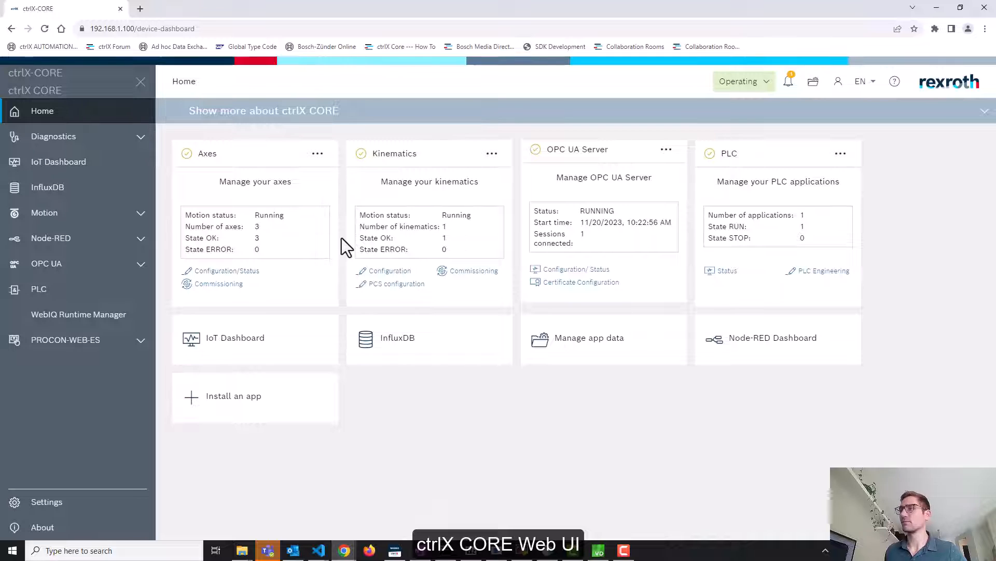
{"action": "left_click", "coordinate": [103, 340]}
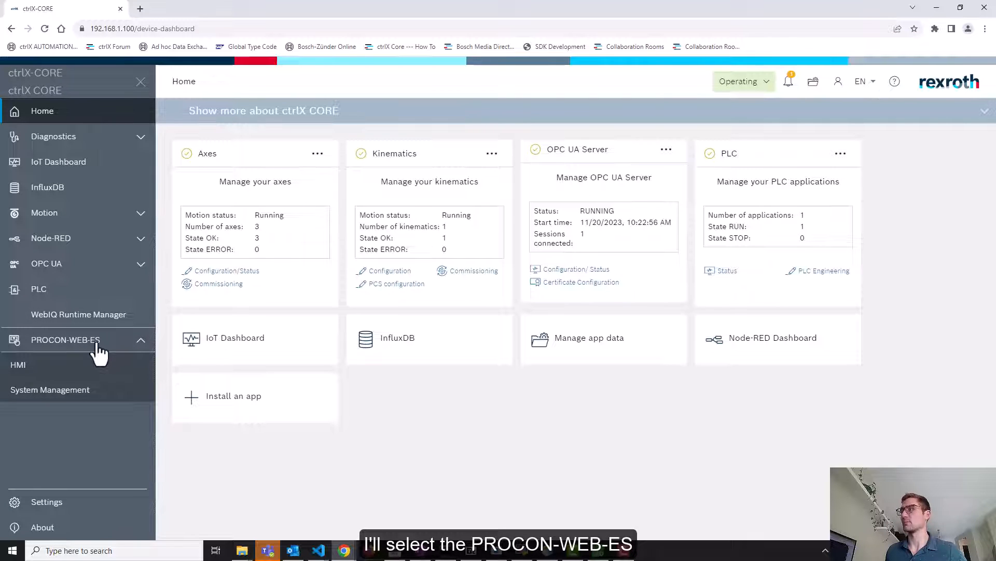
{"action": "left_click", "coordinate": [58, 371]}
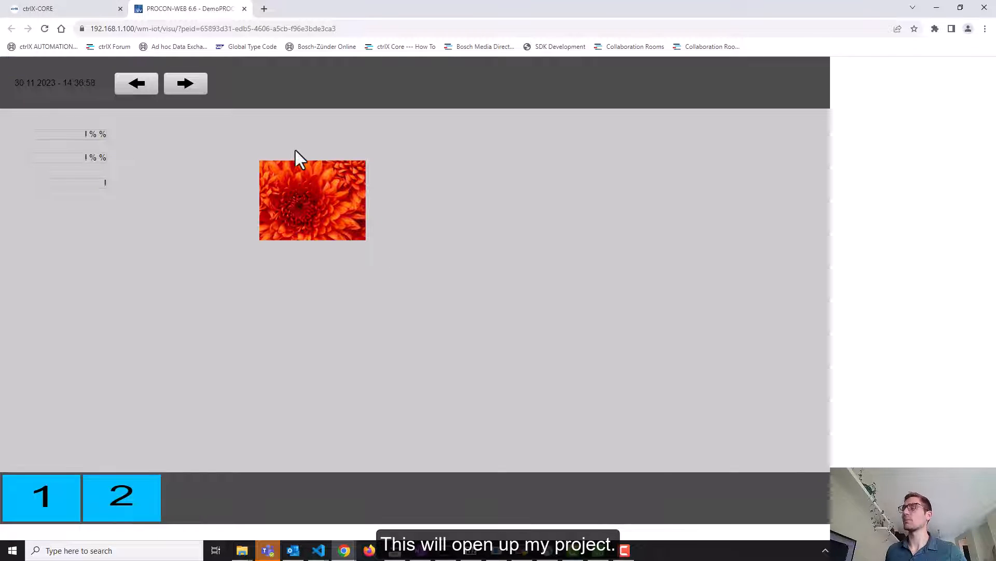
Switch the HMI between the flower and PLC Bool pages using footer buttons 1/2 and arrows
{"action": "left_click", "coordinate": [103, 519]}
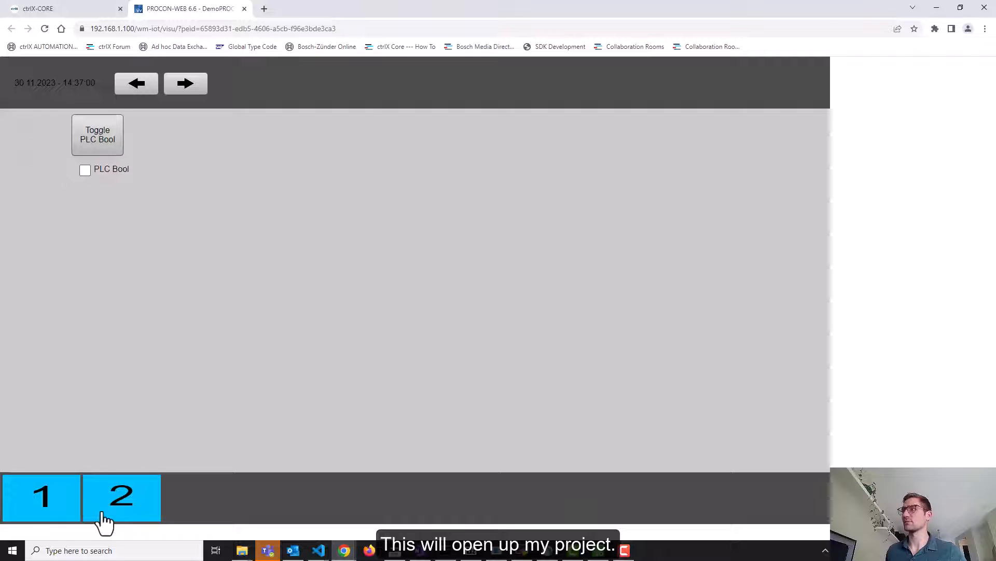
{"action": "left_click", "coordinate": [44, 511]}
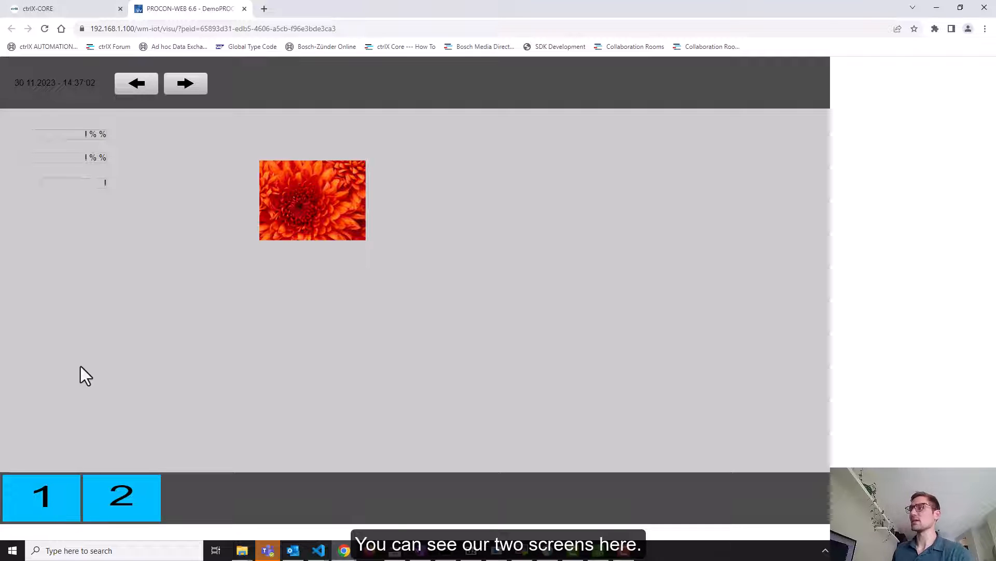
{"action": "left_click", "coordinate": [136, 514]}
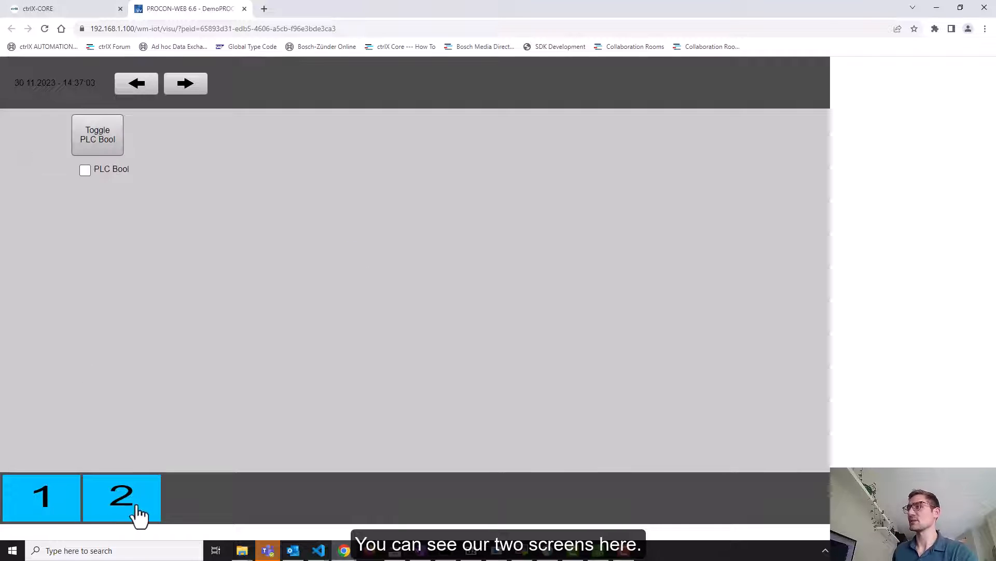
{"action": "left_click", "coordinate": [33, 509]}
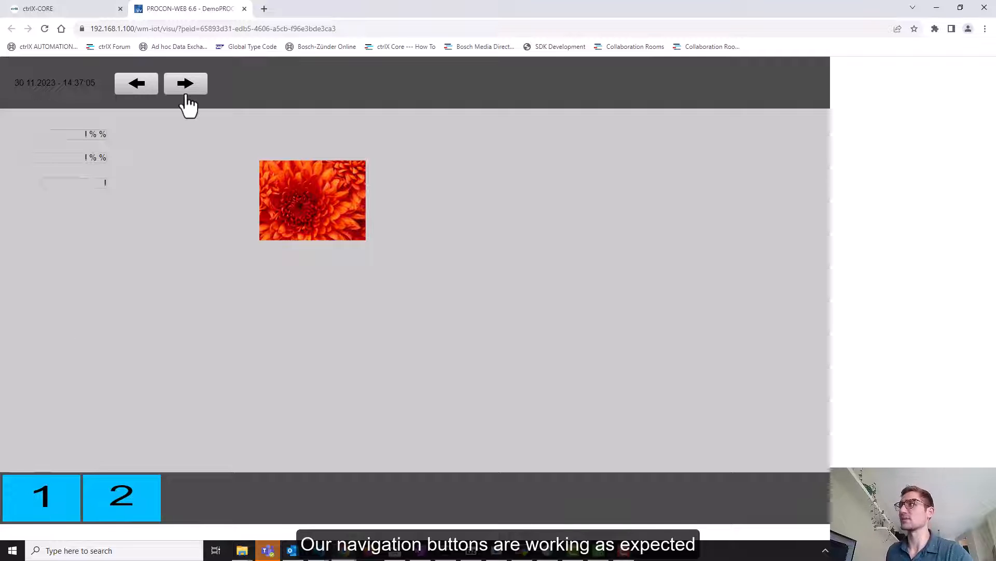
{"action": "left_click", "coordinate": [140, 91]}
{"action": "left_click", "coordinate": [189, 89]}
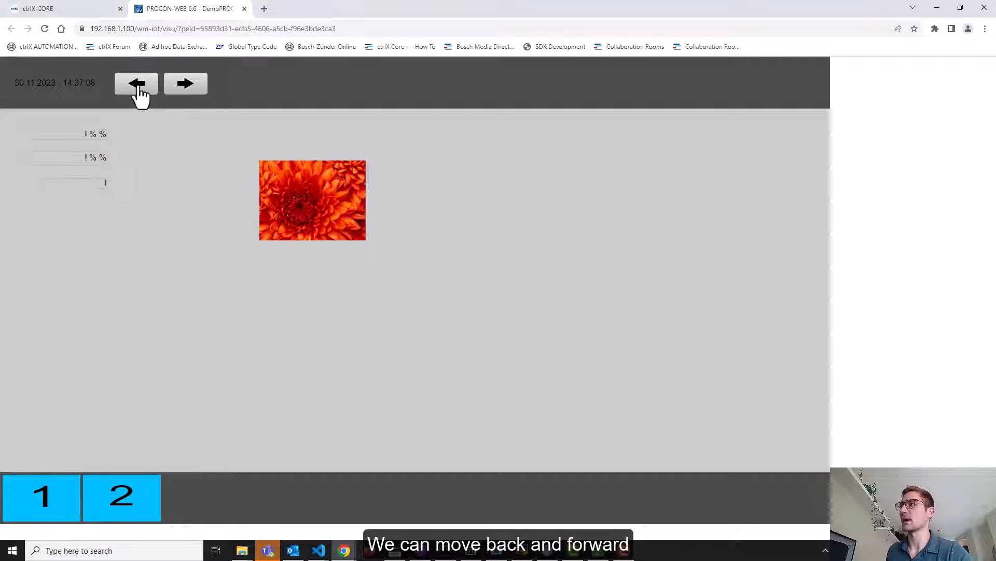
{"action": "left_click", "coordinate": [139, 93]}
{"action": "left_click", "coordinate": [179, 88]}
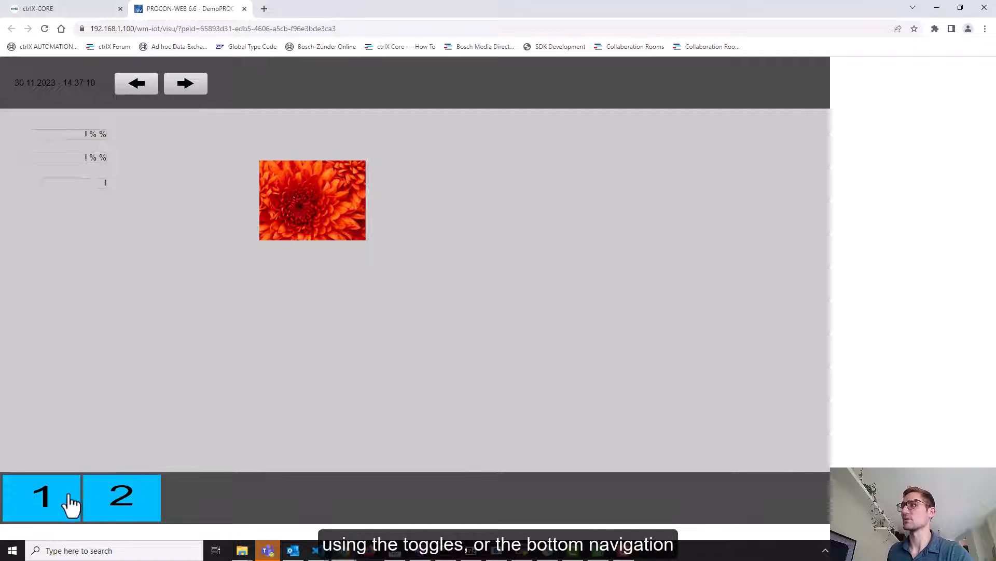
{"action": "left_click", "coordinate": [122, 506]}
{"action": "left_click", "coordinate": [40, 503]}
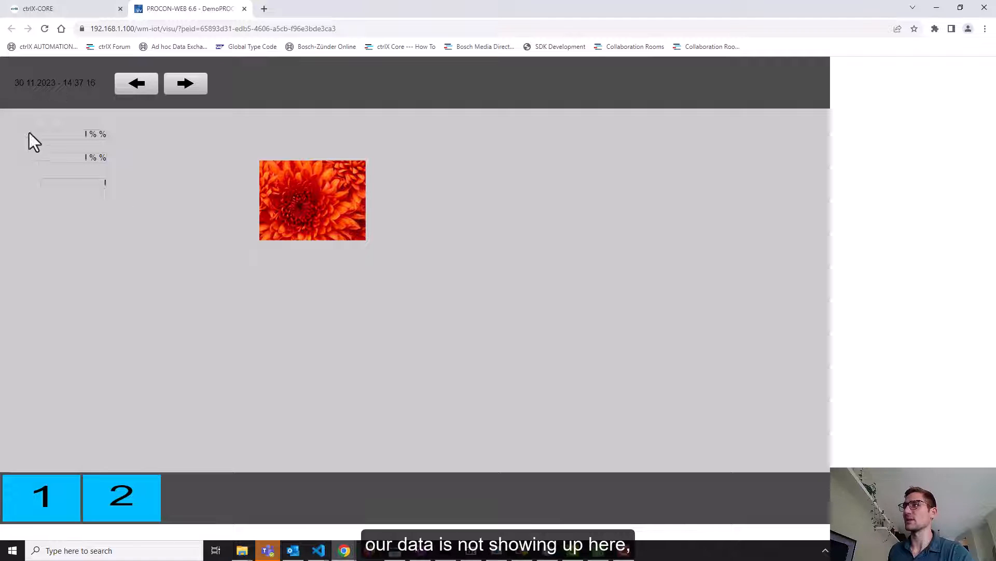
On the PLC Bool page, try Toggle PLC Bool twice without effect
{"action": "left_click", "coordinate": [138, 89]}
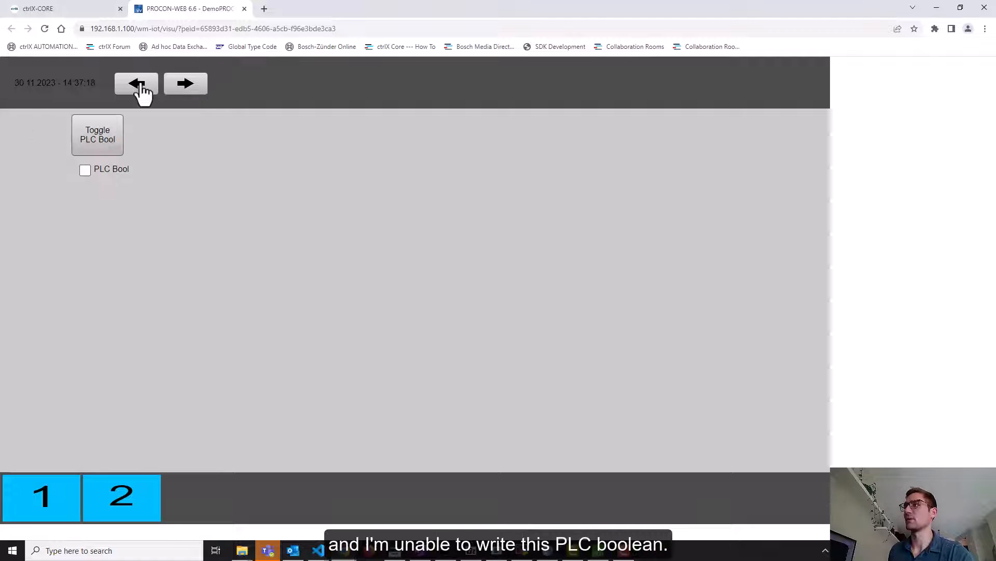
{"action": "left_click", "coordinate": [110, 141]}
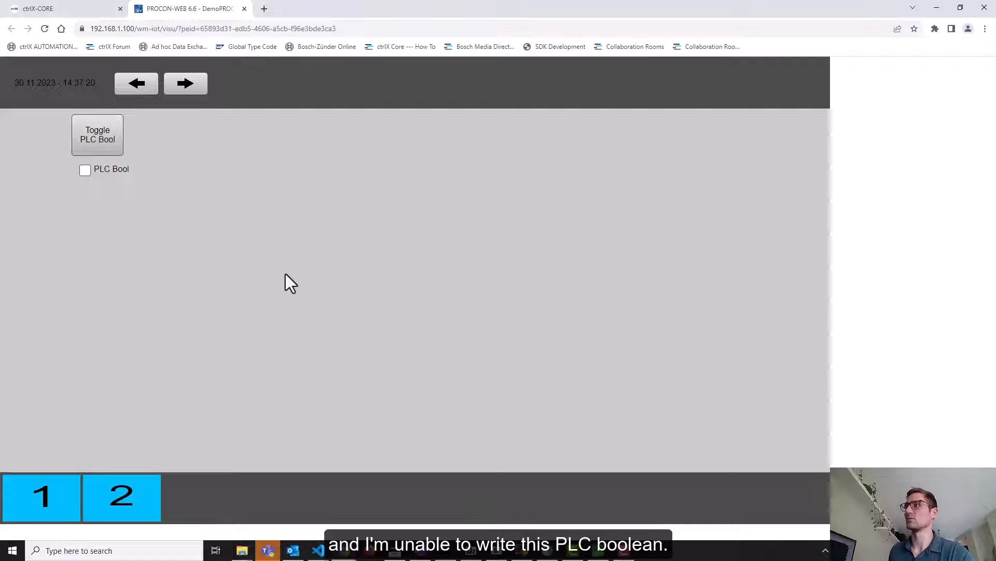
{"action": "left_click", "coordinate": [110, 134]}
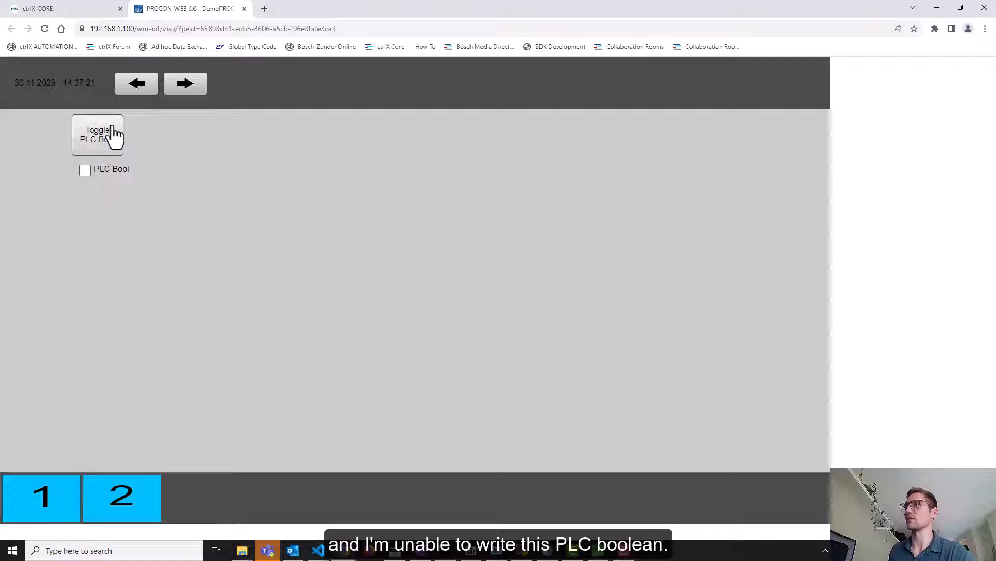
Trust the rejected Weidmueller GTI certificate under Certificates & Keys > OPC UA Server, then return to the HMI
{"action": "left_click", "coordinate": [64, 12]}
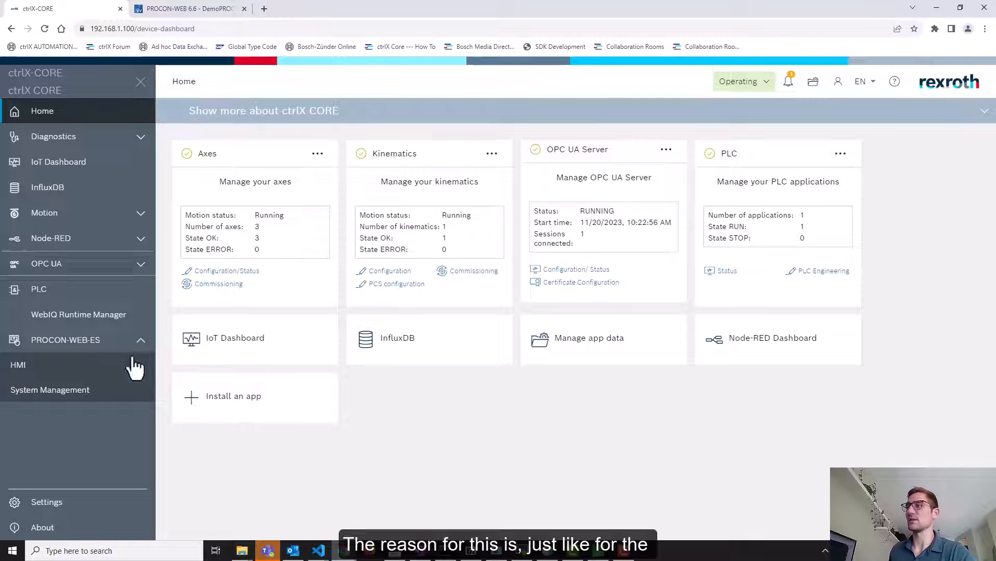
{"action": "left_click", "coordinate": [75, 501]}
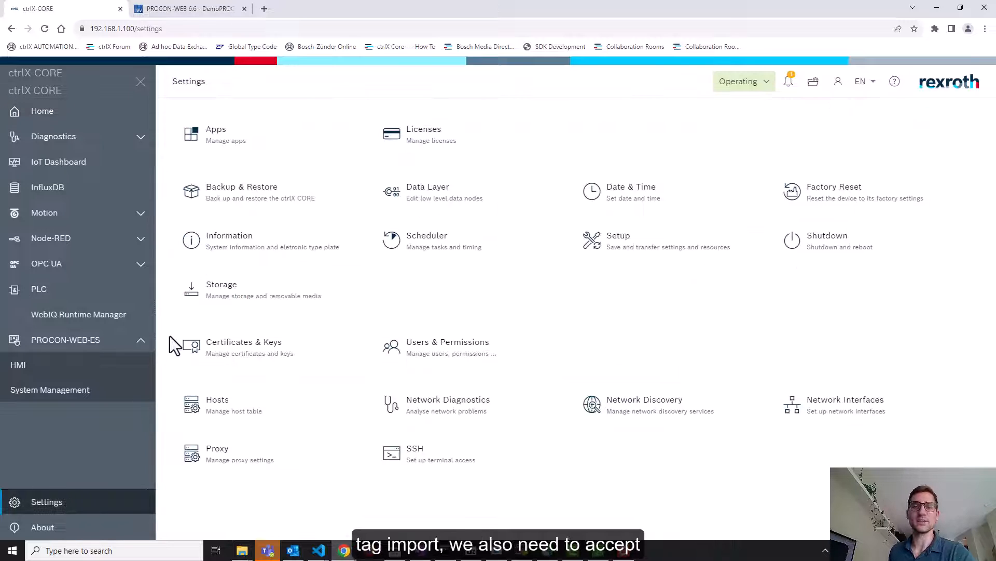
{"action": "left_click", "coordinate": [240, 371]}
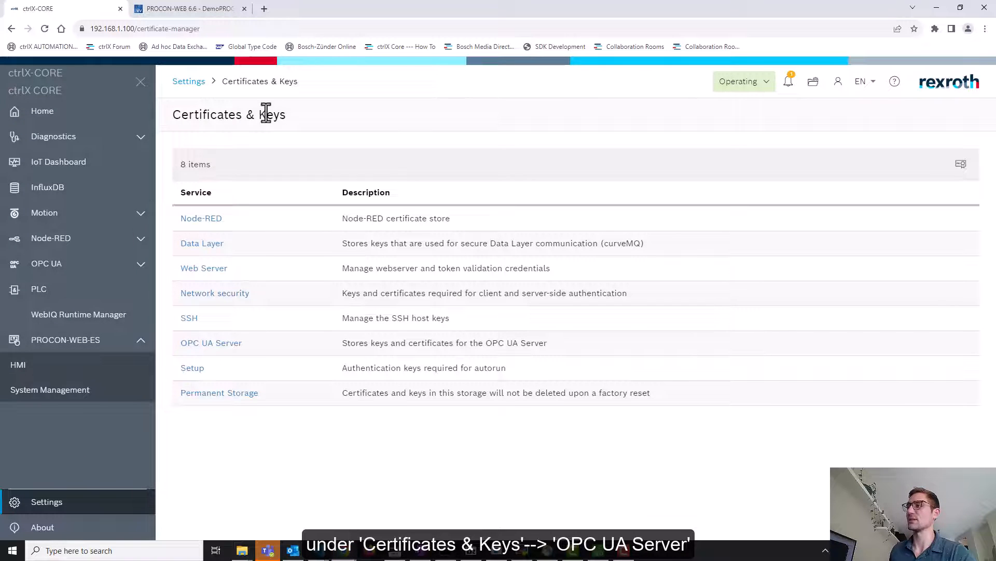
{"action": "left_click", "coordinate": [220, 344]}
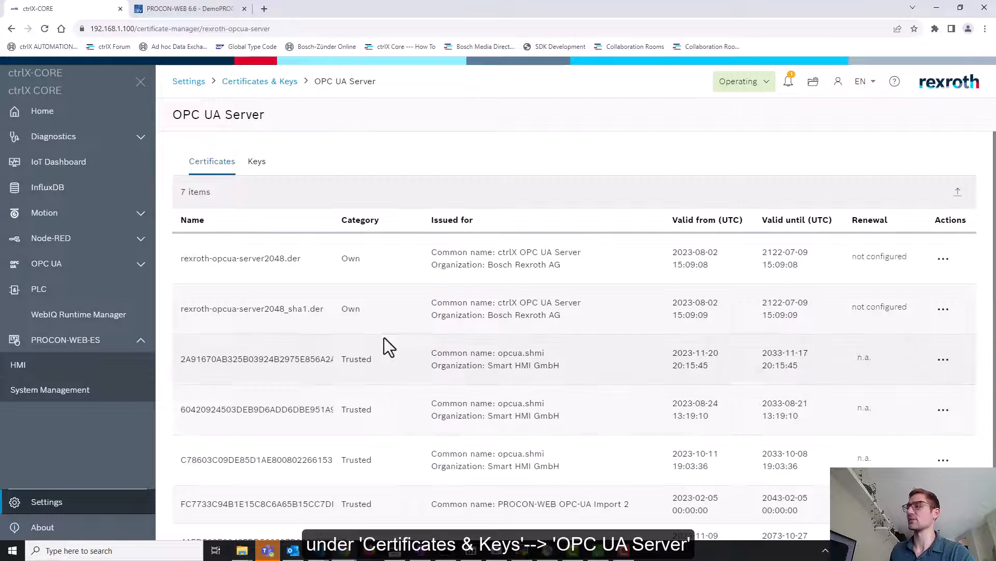
{"action": "scroll", "coordinate": [384, 338], "scroll_direction": "down", "scroll_amount": 1}
{"action": "left_click", "coordinate": [943, 503]}
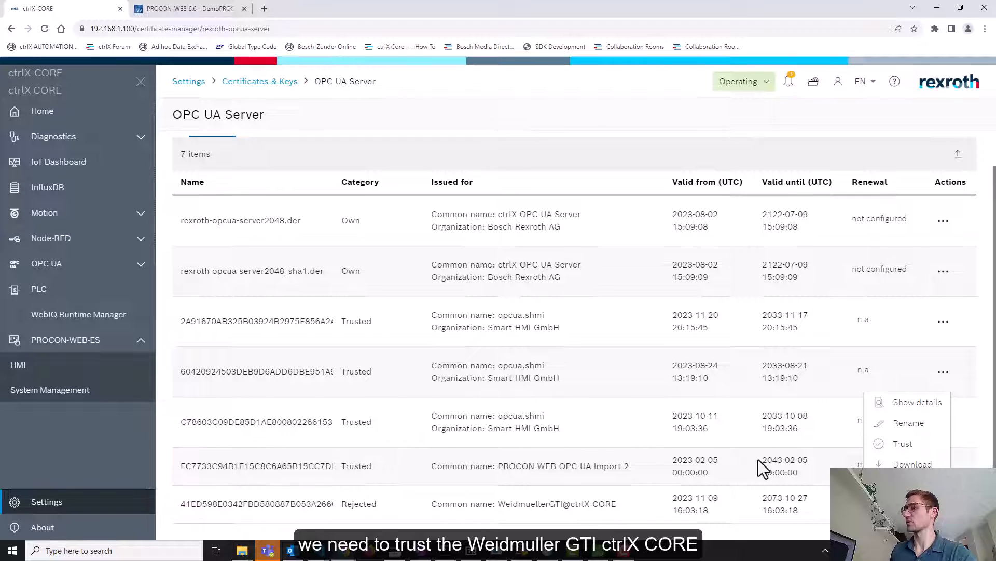
{"action": "left_click", "coordinate": [905, 446]}
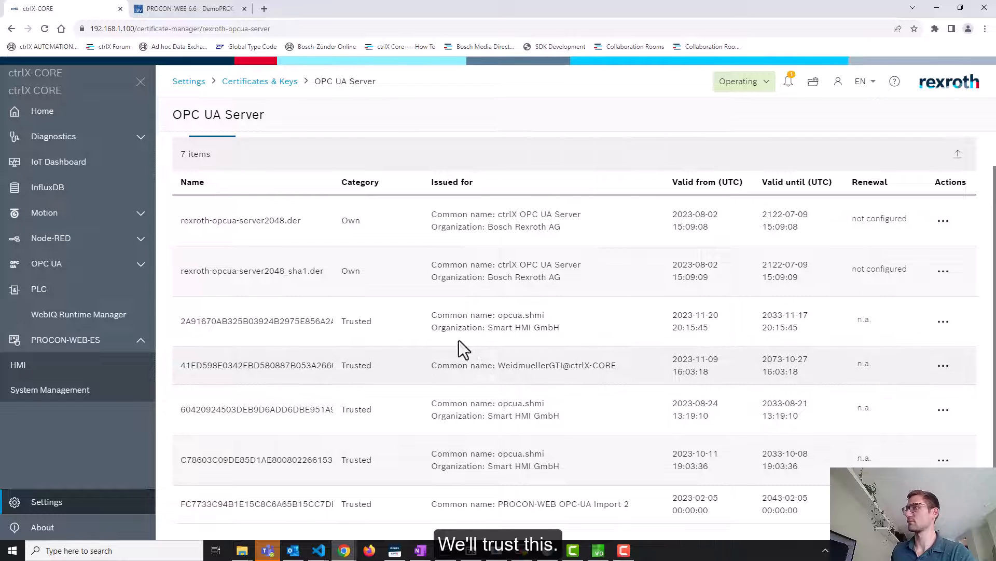
{"action": "left_click", "coordinate": [231, 8]}
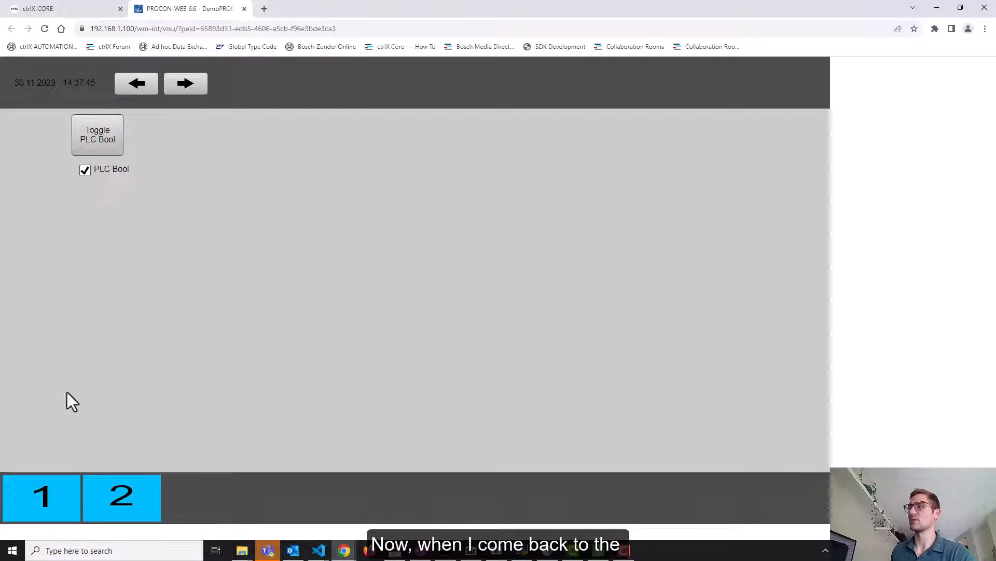
View live PLC values on page 1, then toggle PLC Bool off, on and off on page 2
{"action": "left_click", "coordinate": [69, 493]}
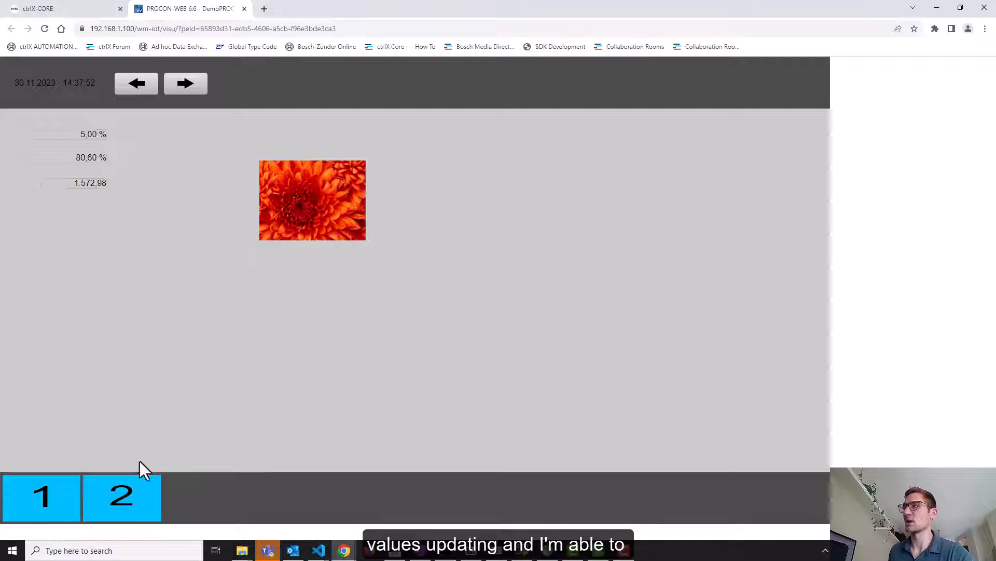
{"action": "left_click", "coordinate": [136, 485]}
{"action": "left_click", "coordinate": [91, 154]}
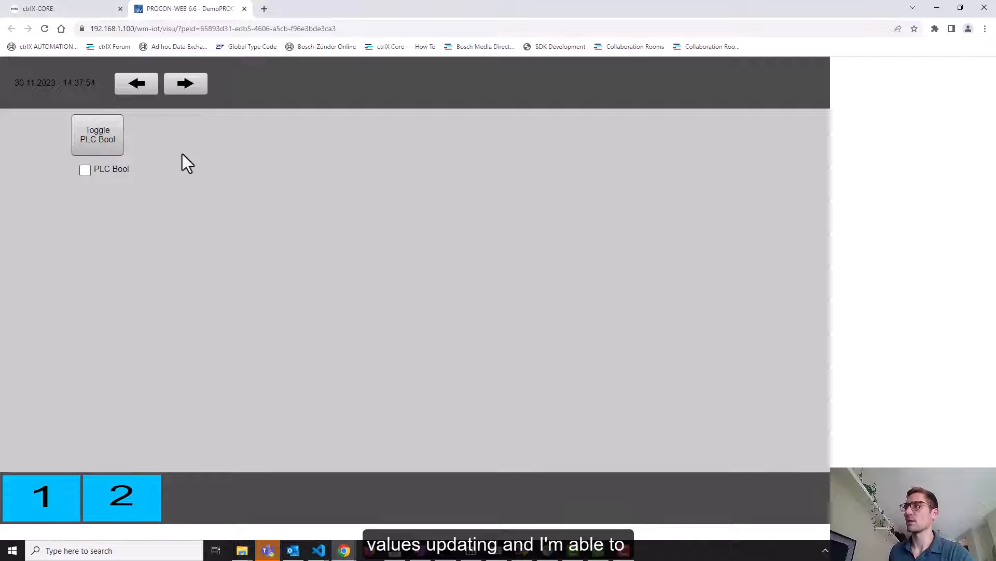
{"action": "left_click", "coordinate": [118, 148]}
{"action": "left_click", "coordinate": [120, 140]}
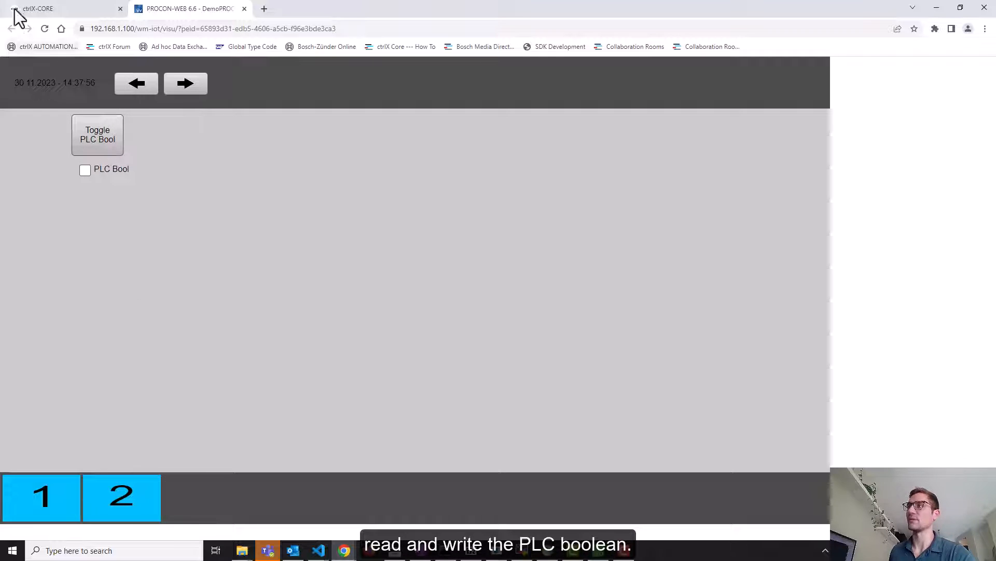
{"action": "left_click", "coordinate": [35, 4]}
In the Data Layer, expand plc > app > Application > sym > PLC_PRG and inspect iTest and bTest
{"action": "left_click", "coordinate": [73, 506]}
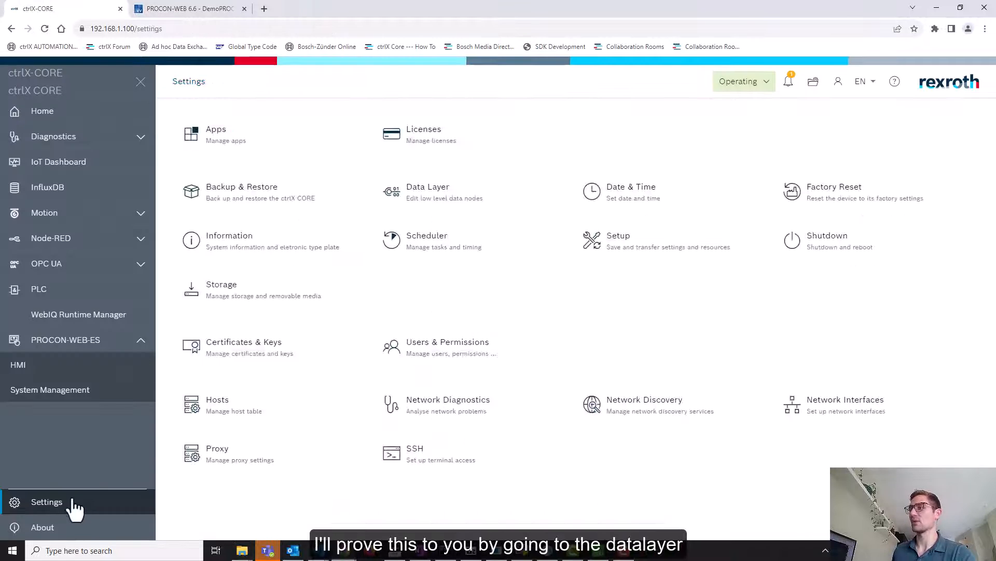
{"action": "left_click", "coordinate": [423, 191]}
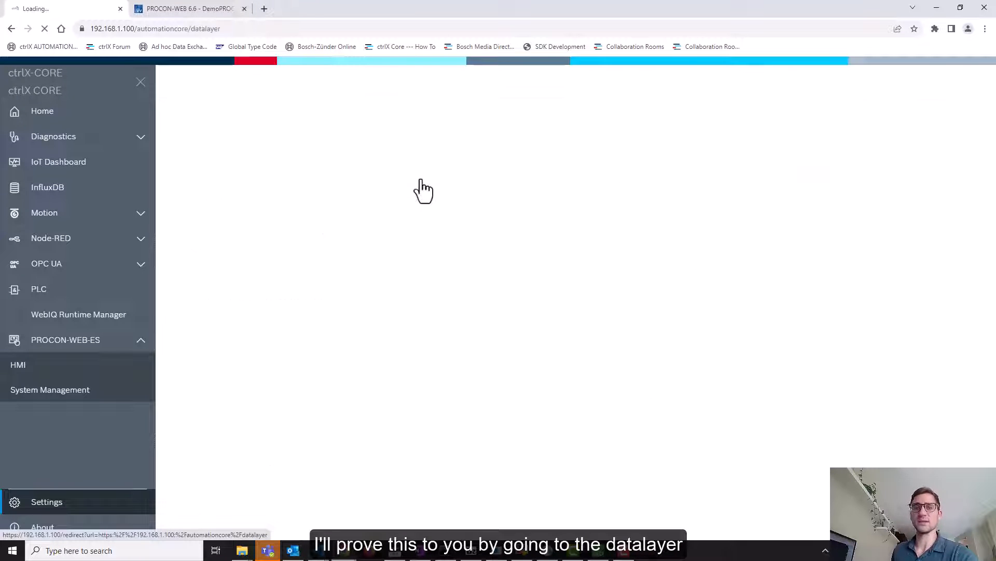
{"action": "left_click", "coordinate": [179, 306]}
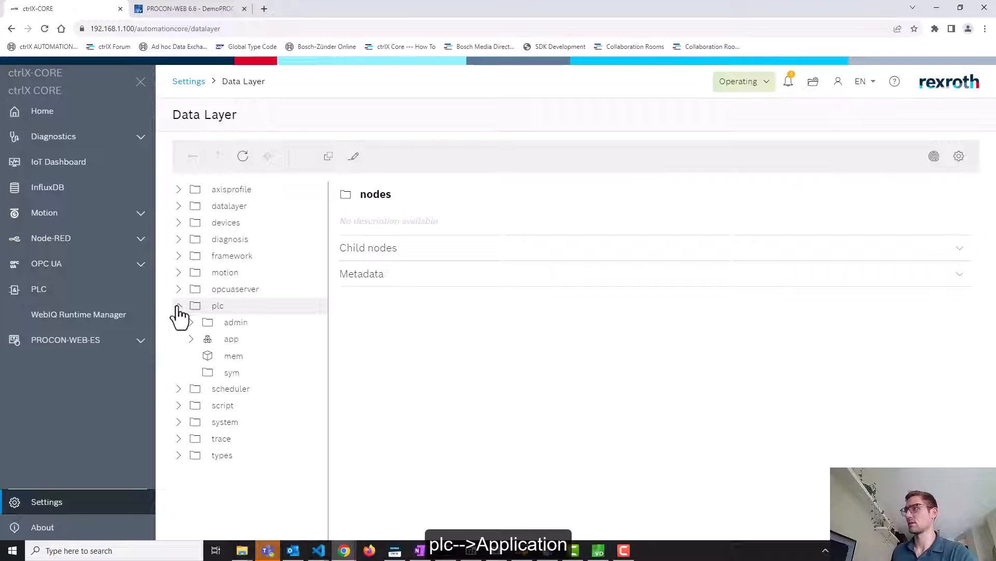
{"action": "left_click", "coordinate": [191, 339]}
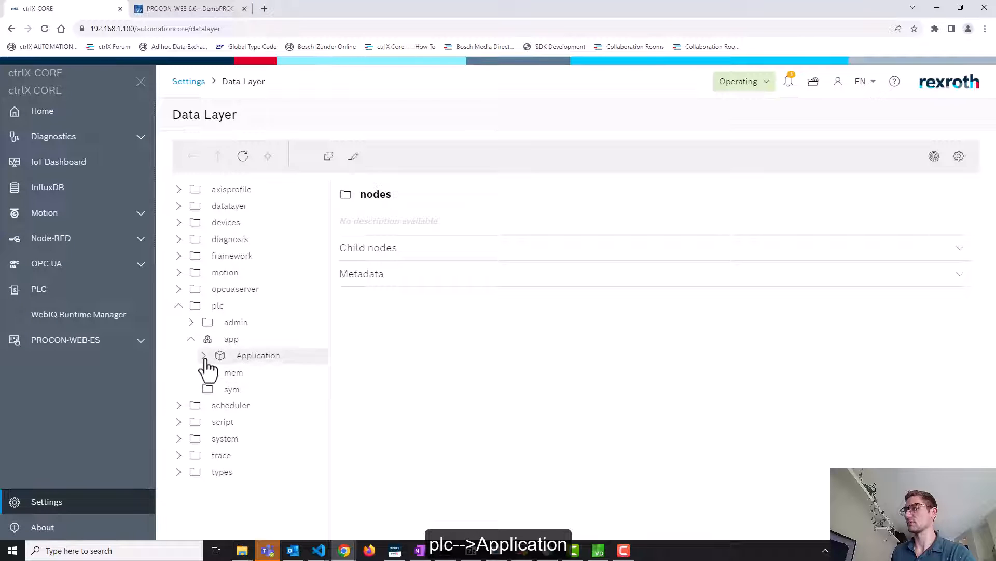
{"action": "left_click", "coordinate": [204, 355]}
{"action": "left_click", "coordinate": [216, 421]}
{"action": "left_click", "coordinate": [229, 438]}
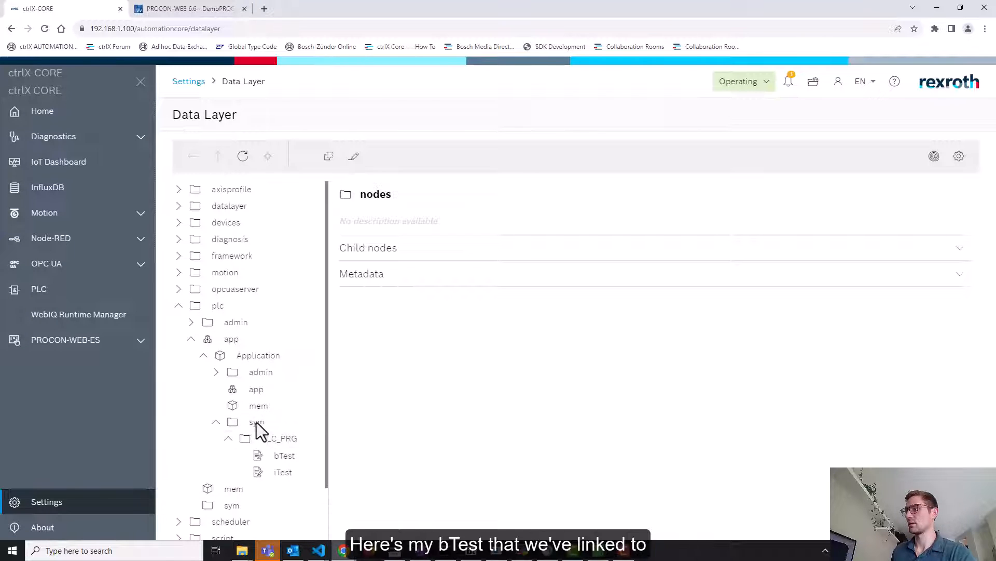
{"action": "left_click", "coordinate": [273, 470]}
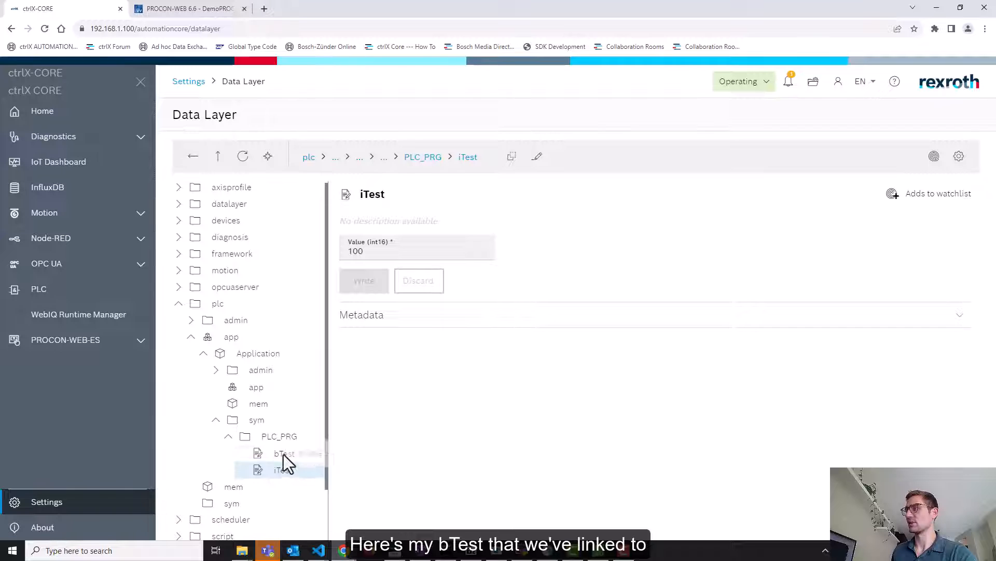
{"action": "left_click", "coordinate": [284, 453]}
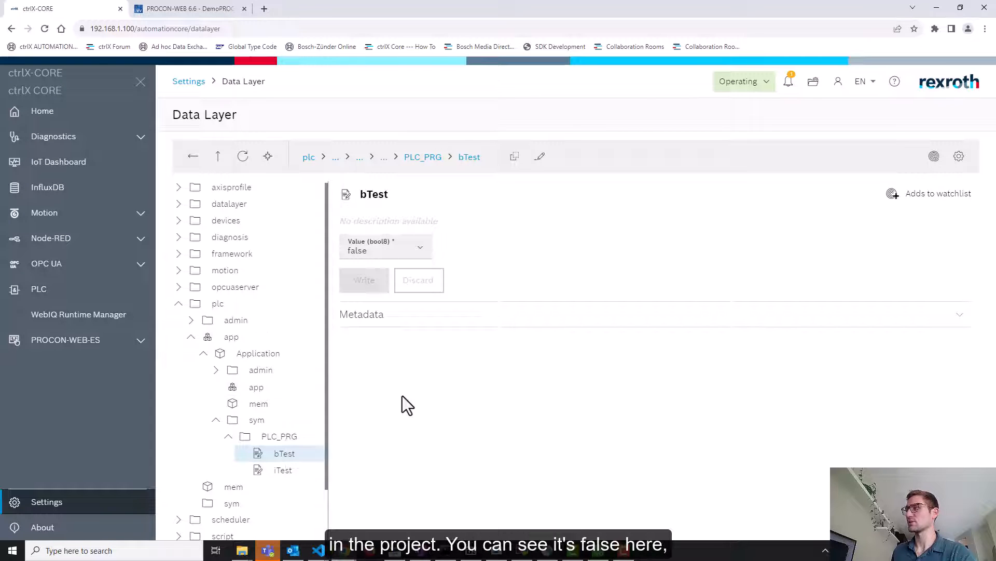
Toggle PLC Bool on in the HMI and recheck bTest, now true
{"action": "left_click", "coordinate": [182, 10]}
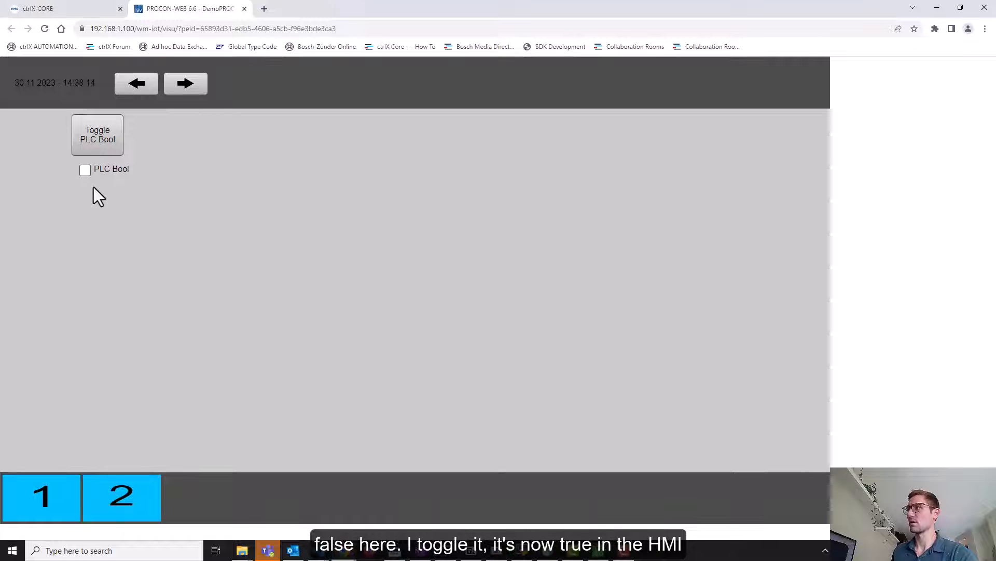
{"action": "left_click", "coordinate": [104, 162]}
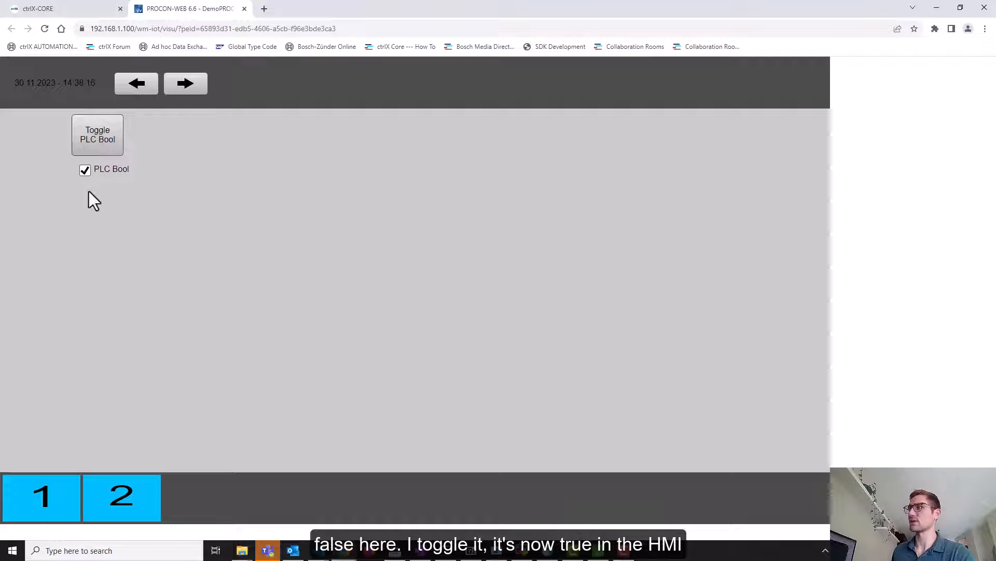
{"action": "left_click", "coordinate": [56, 7]}
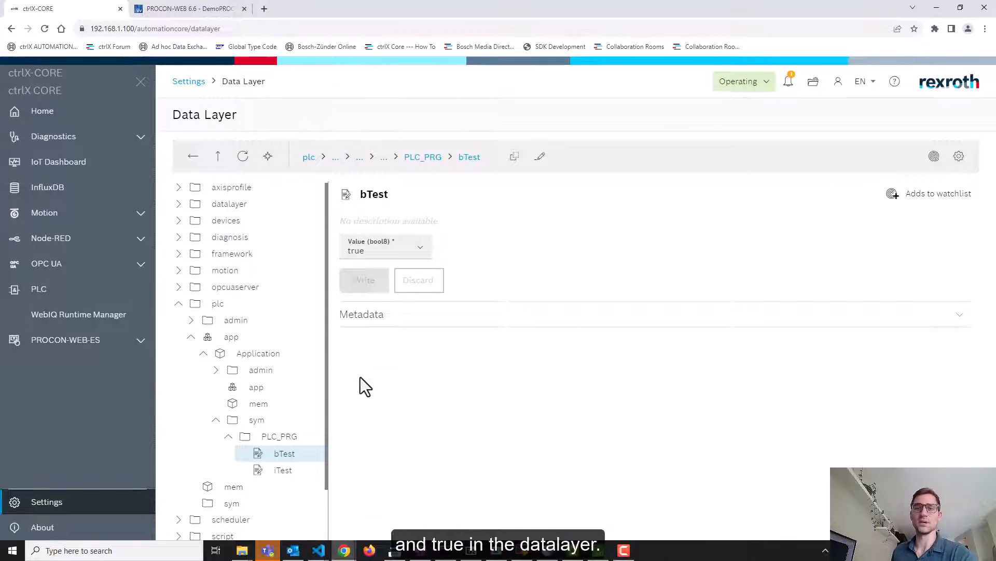